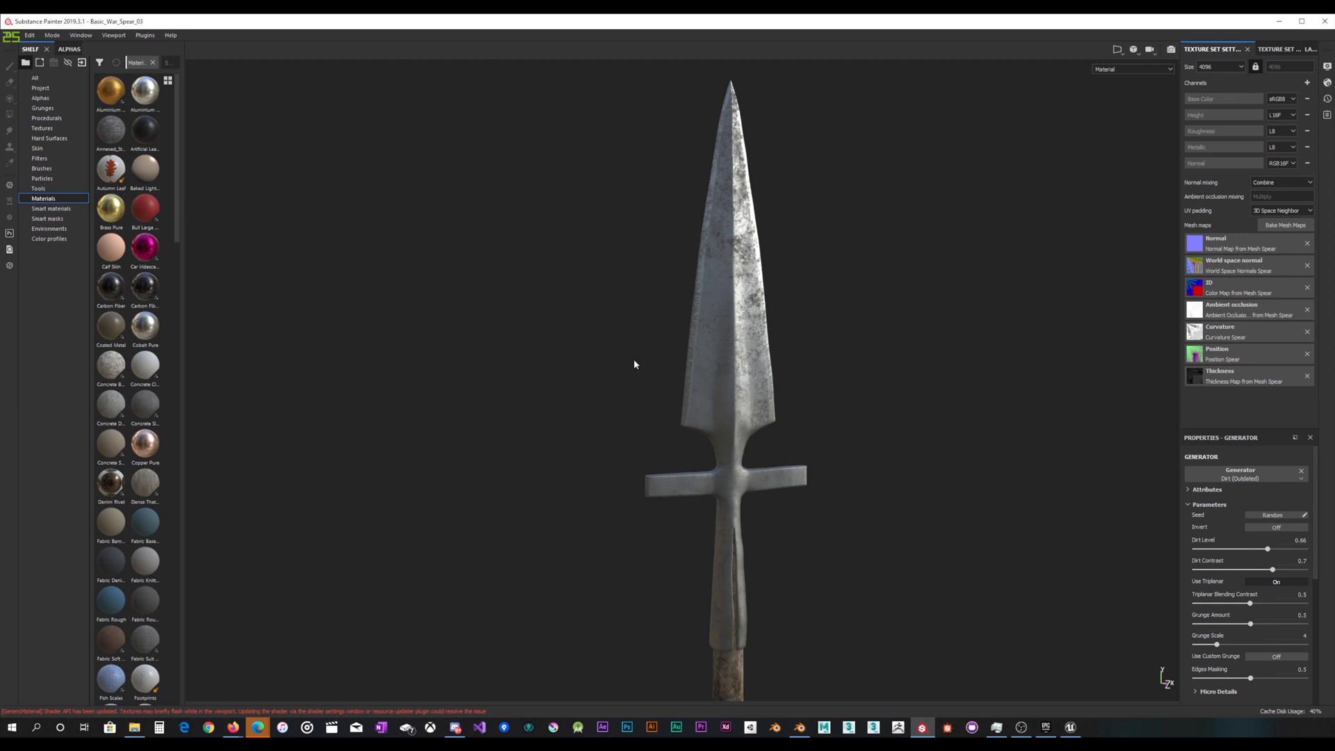
Examine the textured spear head's blade and crossguard from slightly different angles
{"action": "mouse_move", "coordinate": [728, 402]}
{"action": "left_mouse_down", "text": "alt"}
{"action": "mouse_move", "coordinate": [676, 388]}
{"action": "mouse_move", "coordinate": [691, 411]}
{"action": "mouse_move", "coordinate": [732, 405]}
{"action": "mouse_move", "coordinate": [720, 418]}
{"action": "left_mouse_up", "text": "alt"}
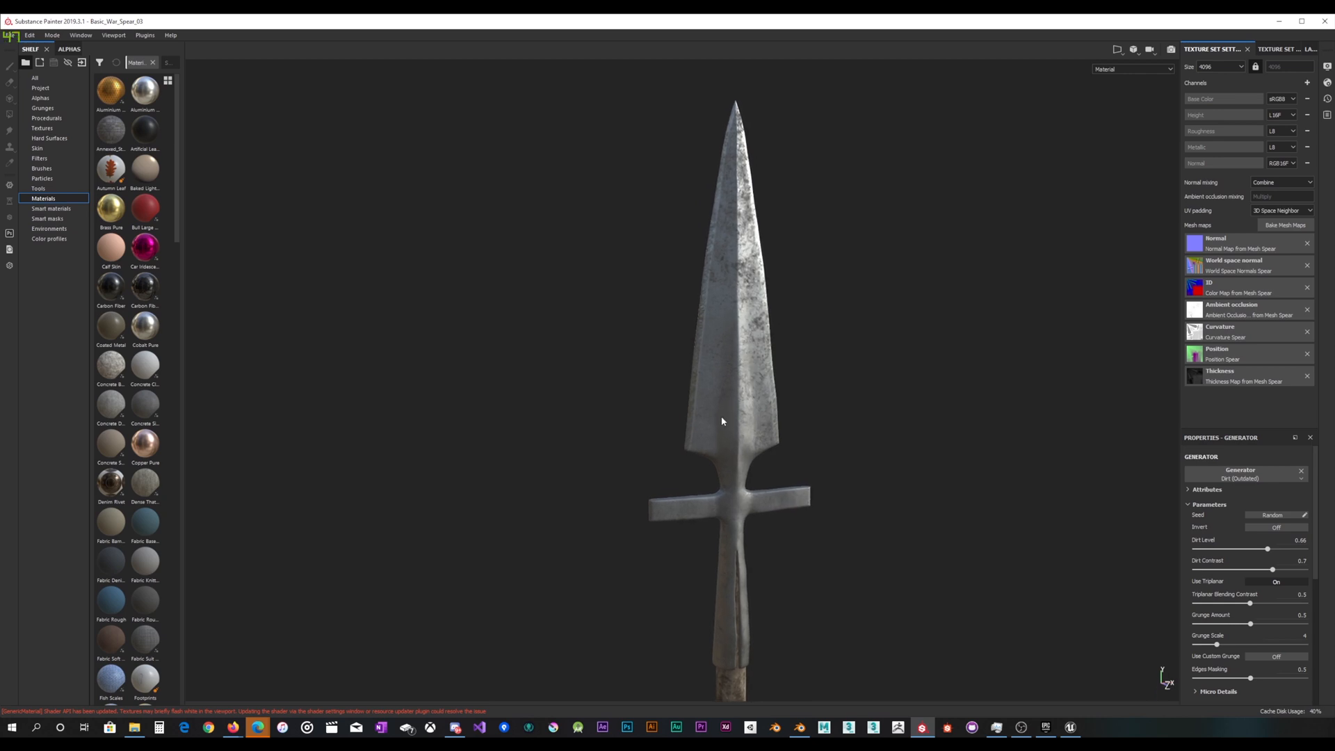
{"action": "left_click", "coordinate": [780, 406]}
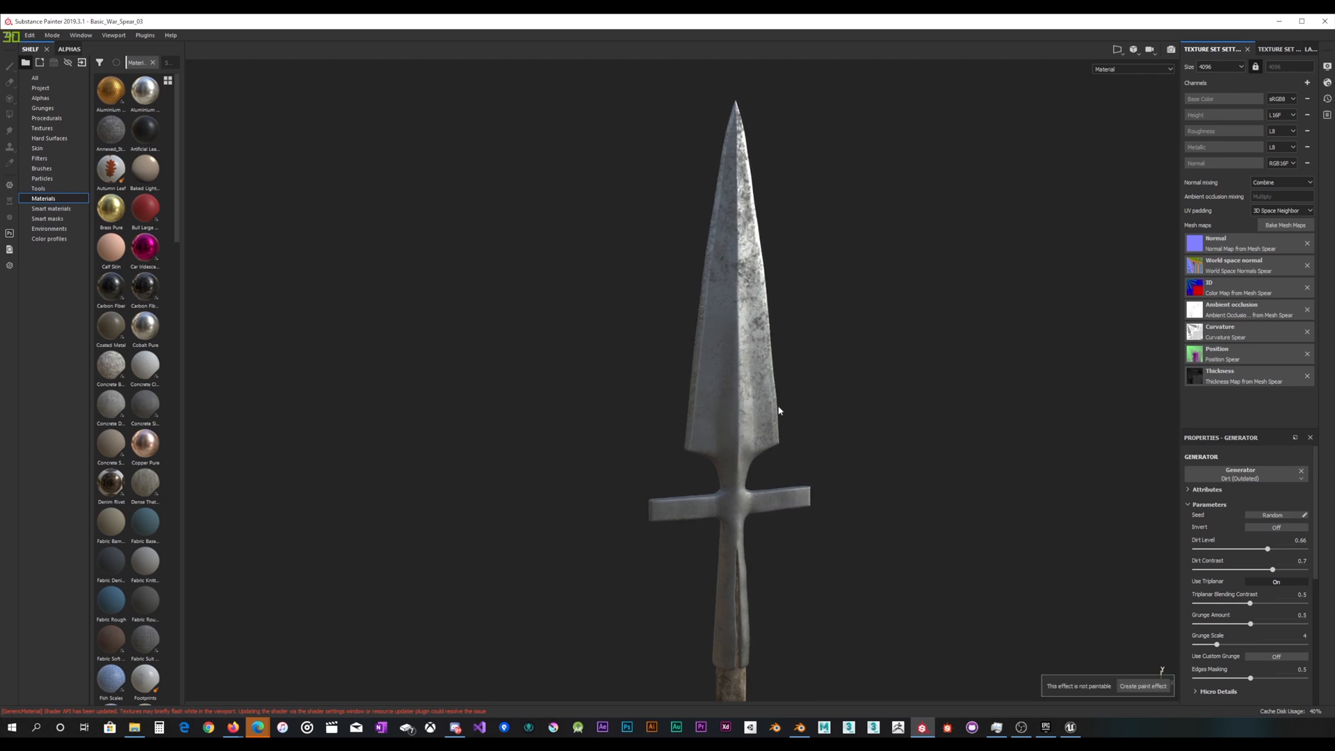
{"action": "mouse_move", "coordinate": [785, 402]}
{"action": "left_mouse_down", "text": "alt"}
{"action": "mouse_move", "coordinate": [743, 397]}
{"action": "mouse_move", "coordinate": [762, 408]}
{"action": "left_mouse_up", "text": "alt"}
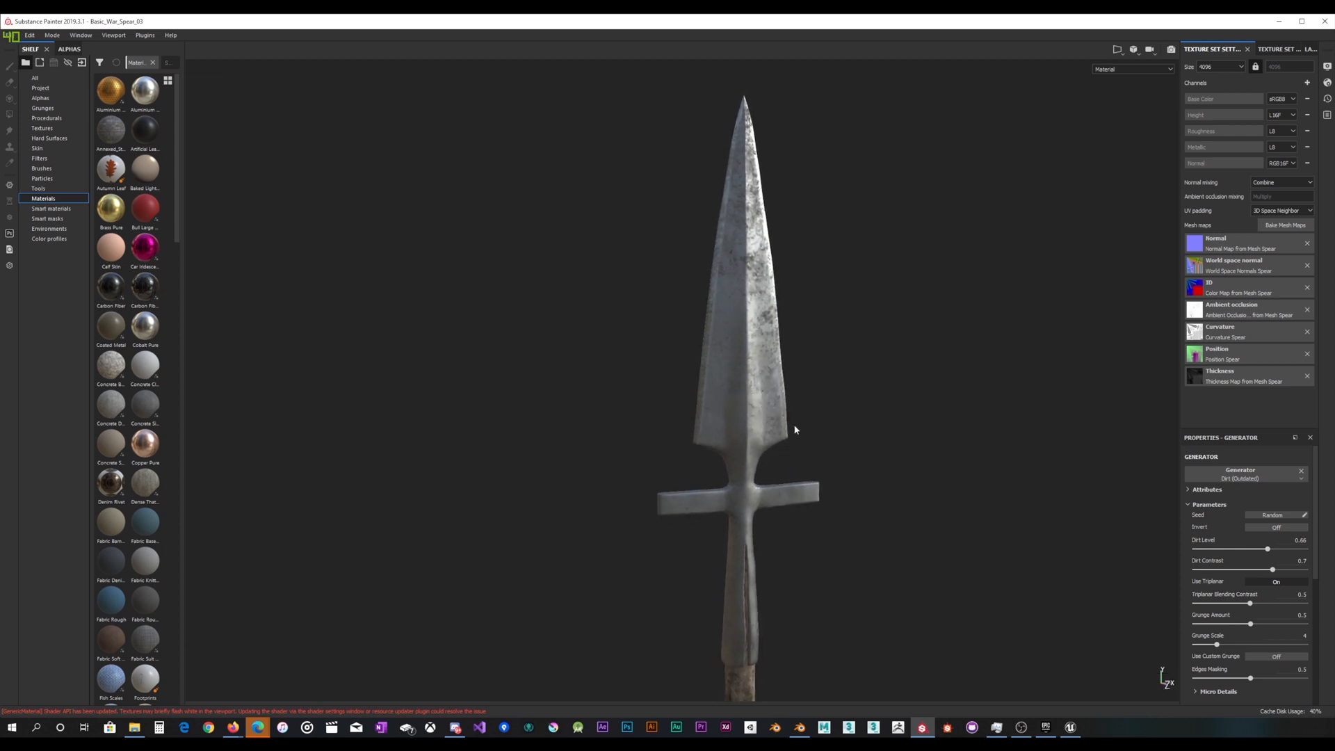
Switch to Blender to view the low-poly spear head in solid shading, and return to Substance Painter
{"action": "left_click", "coordinate": [800, 728]}
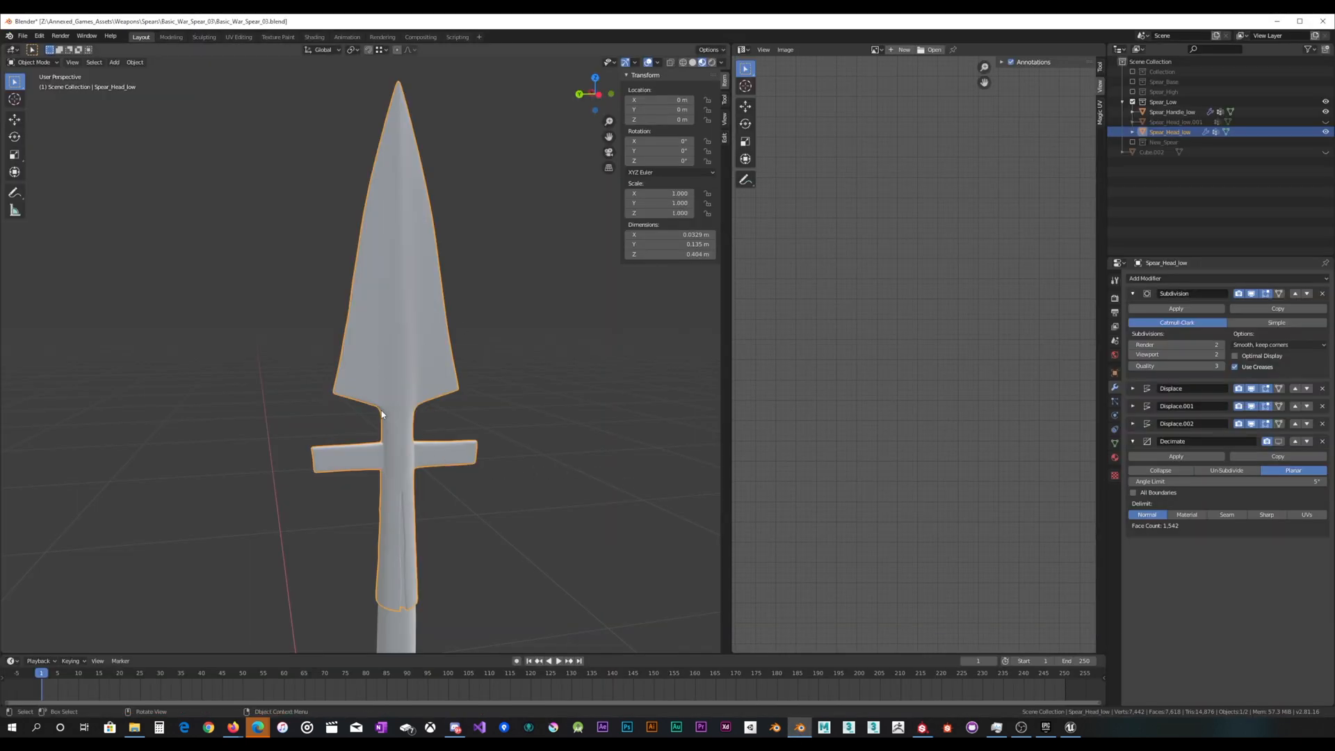
{"action": "left_click", "coordinate": [692, 62]}
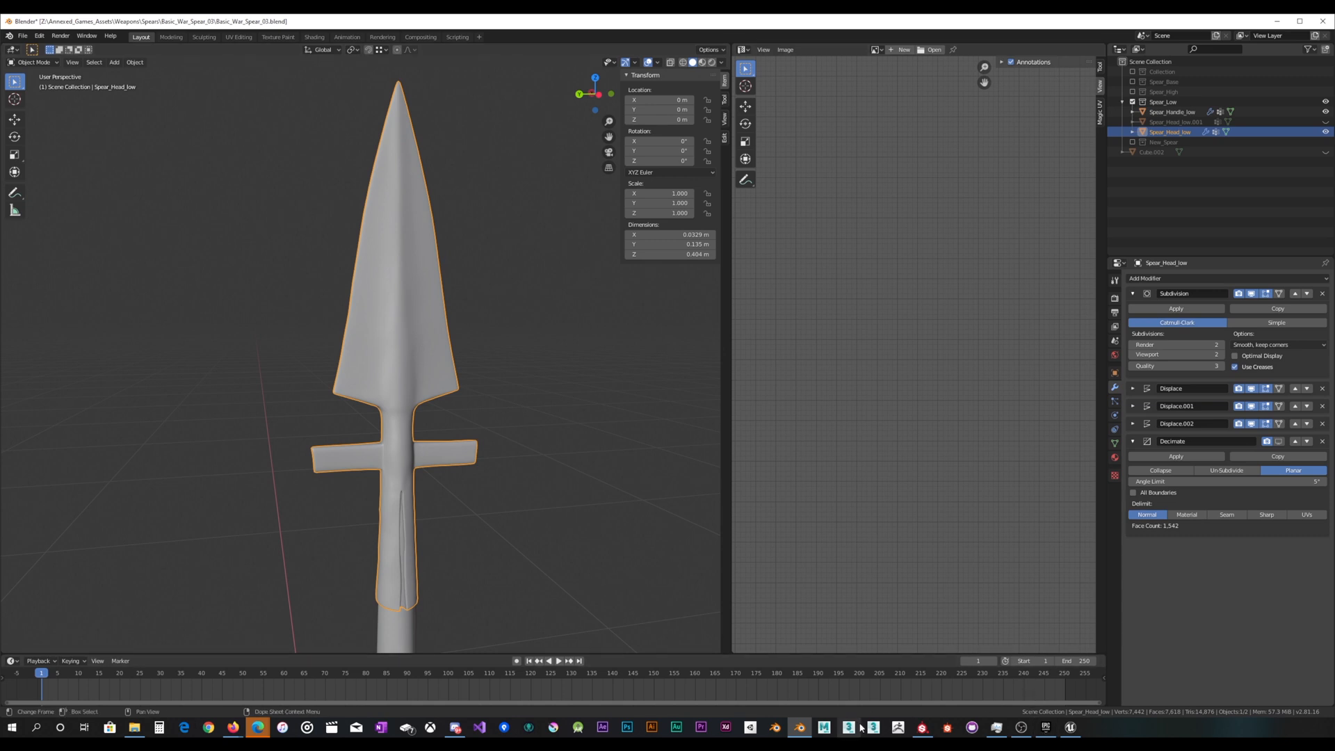
{"action": "left_click", "coordinate": [922, 728]}
{"action": "middle_click_drag", "start_coordinate": [682, 394], "coordinate": [666, 373]}
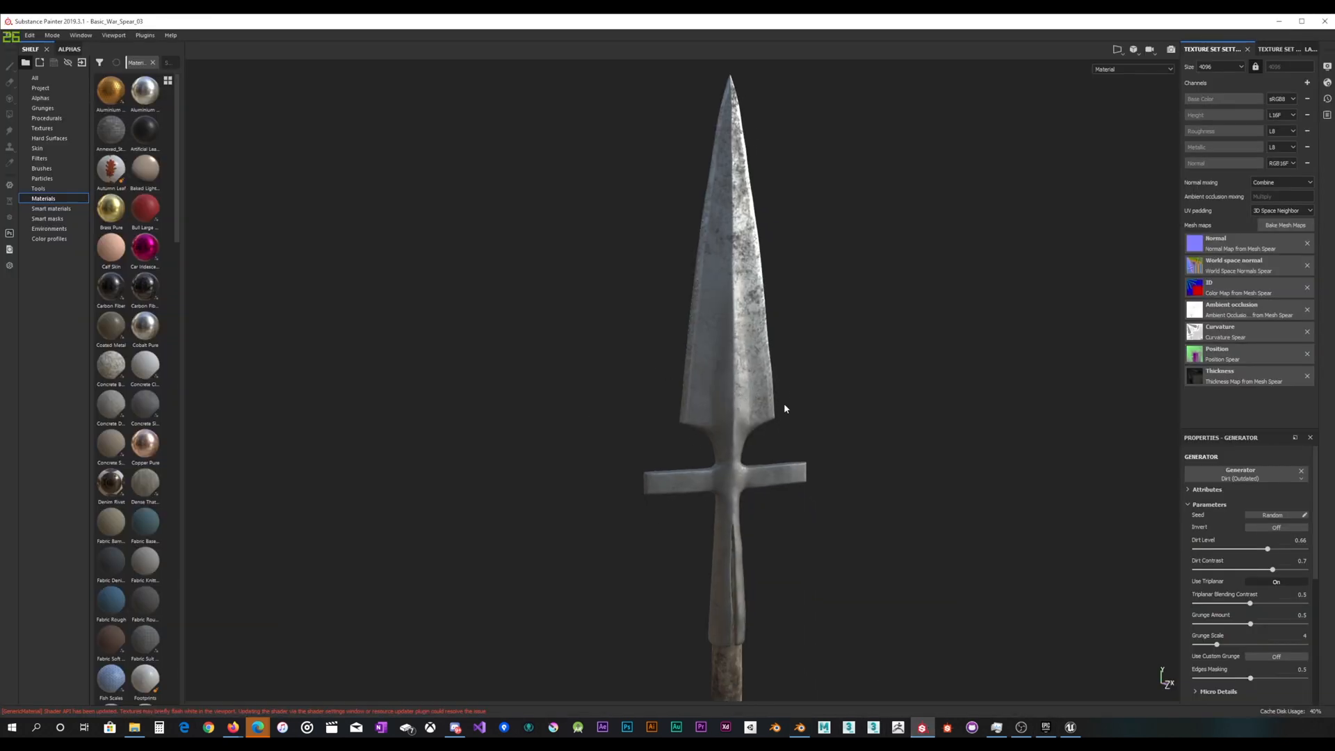
Switch to Unreal Editor, move the spear-carrying character around the running level to inspect the weapon, and stop the play session
{"action": "left_click", "coordinate": [1071, 734]}
{"action": "left_click", "coordinate": [600, 61]}
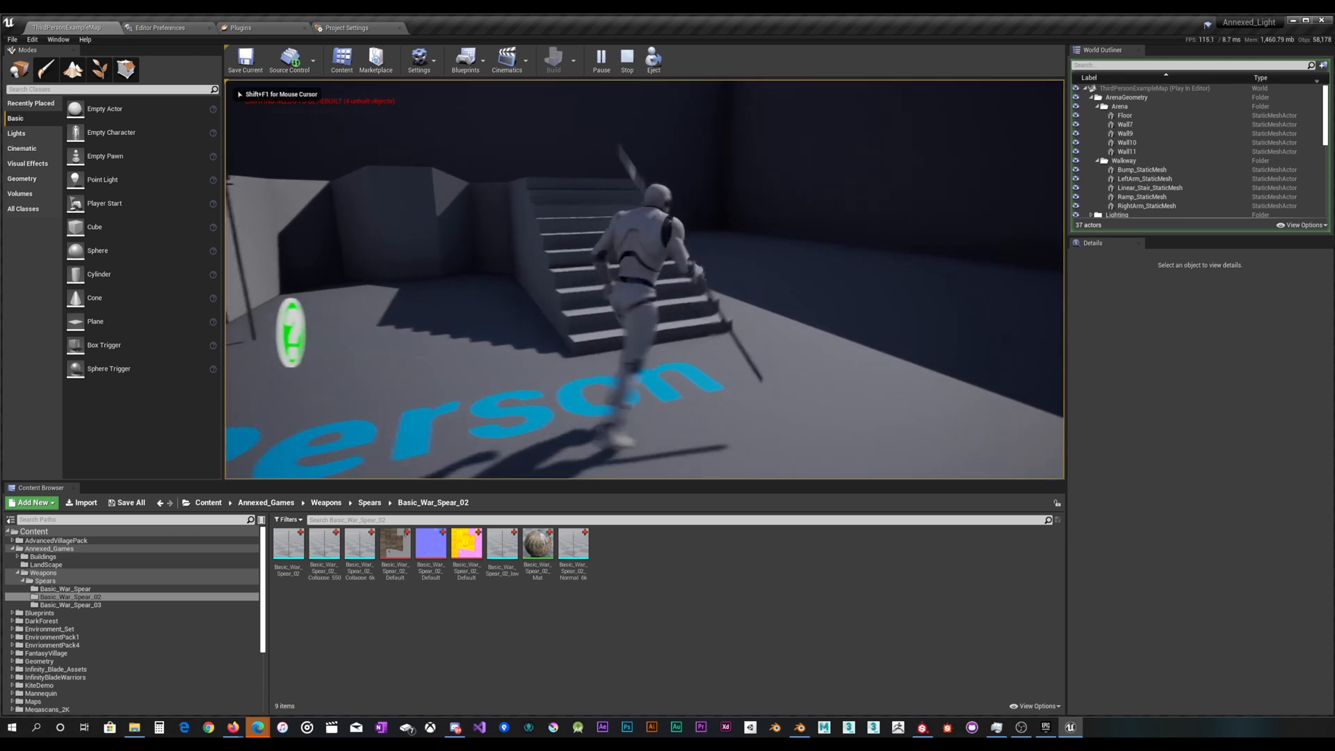
{"action": "key", "text": "s"}
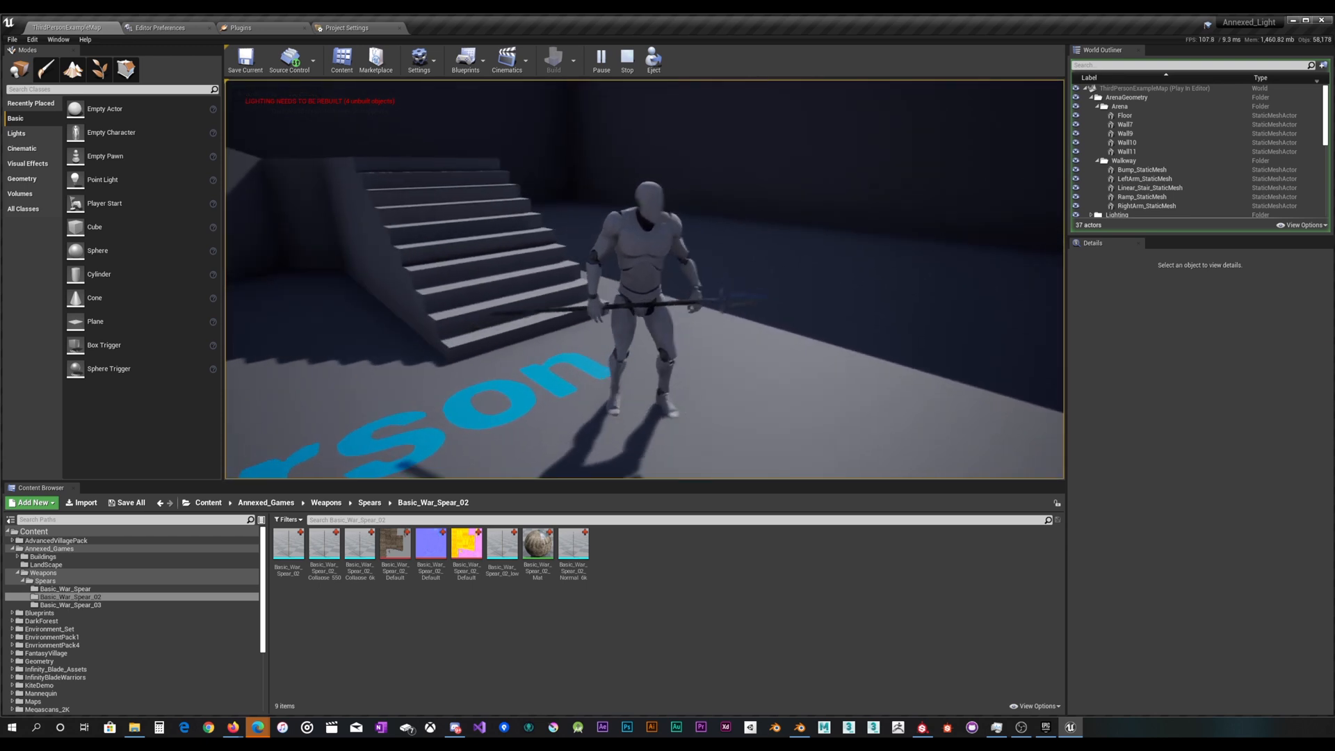
{"action": "key", "text": "a"}
{"action": "key", "text": "d"}
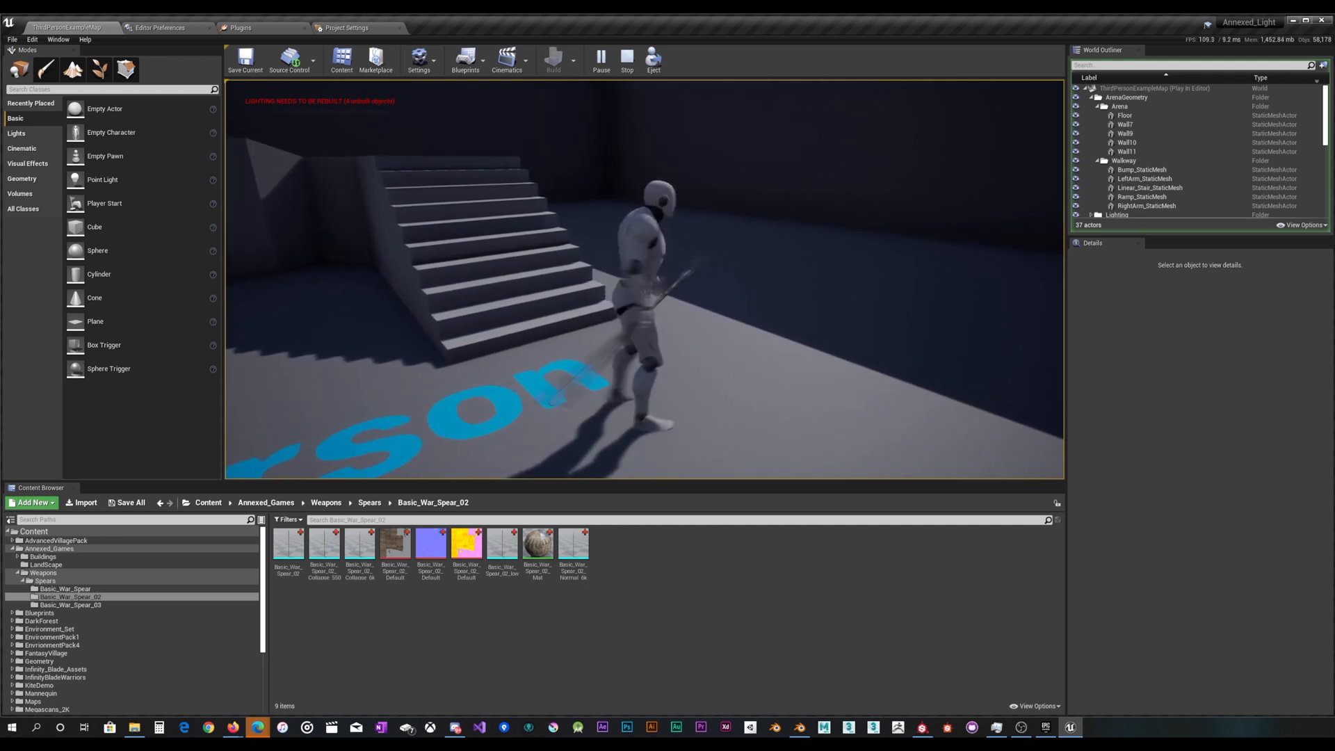
{"action": "key", "text": "s"}
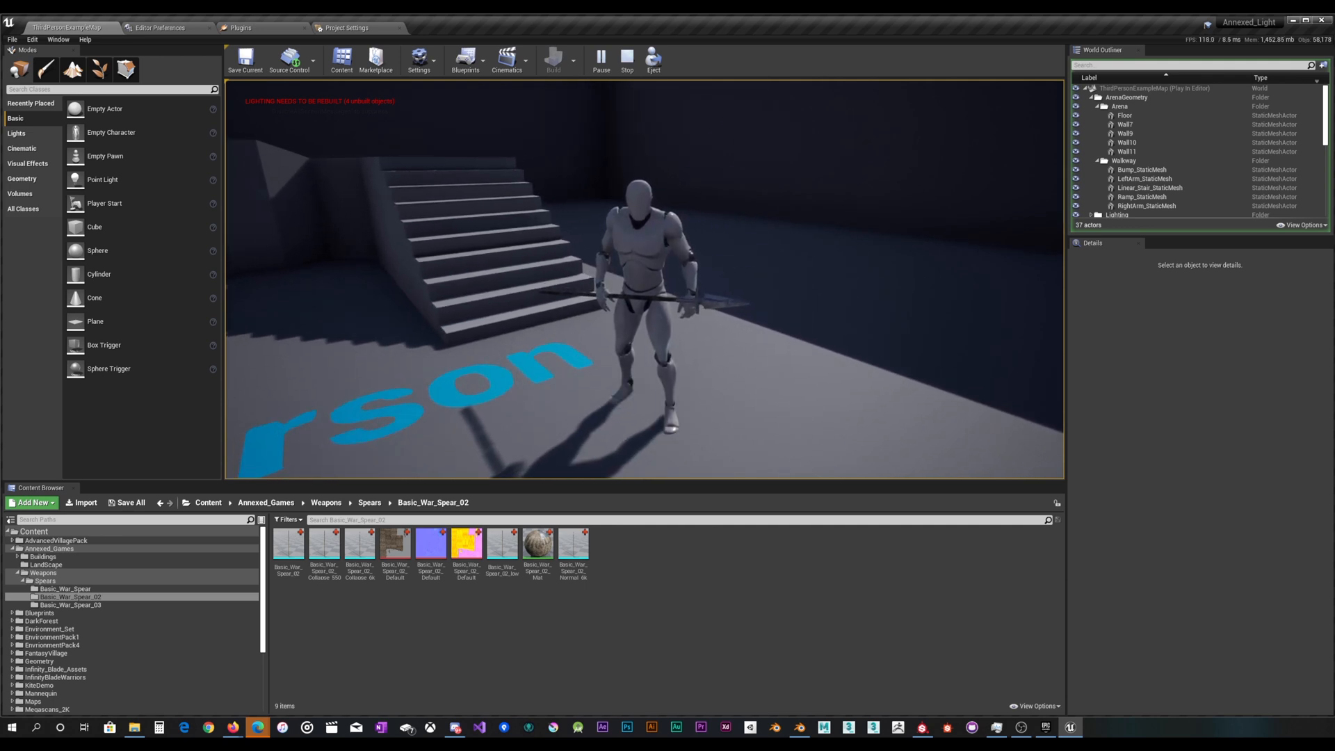
{"action": "key", "text": "w"}
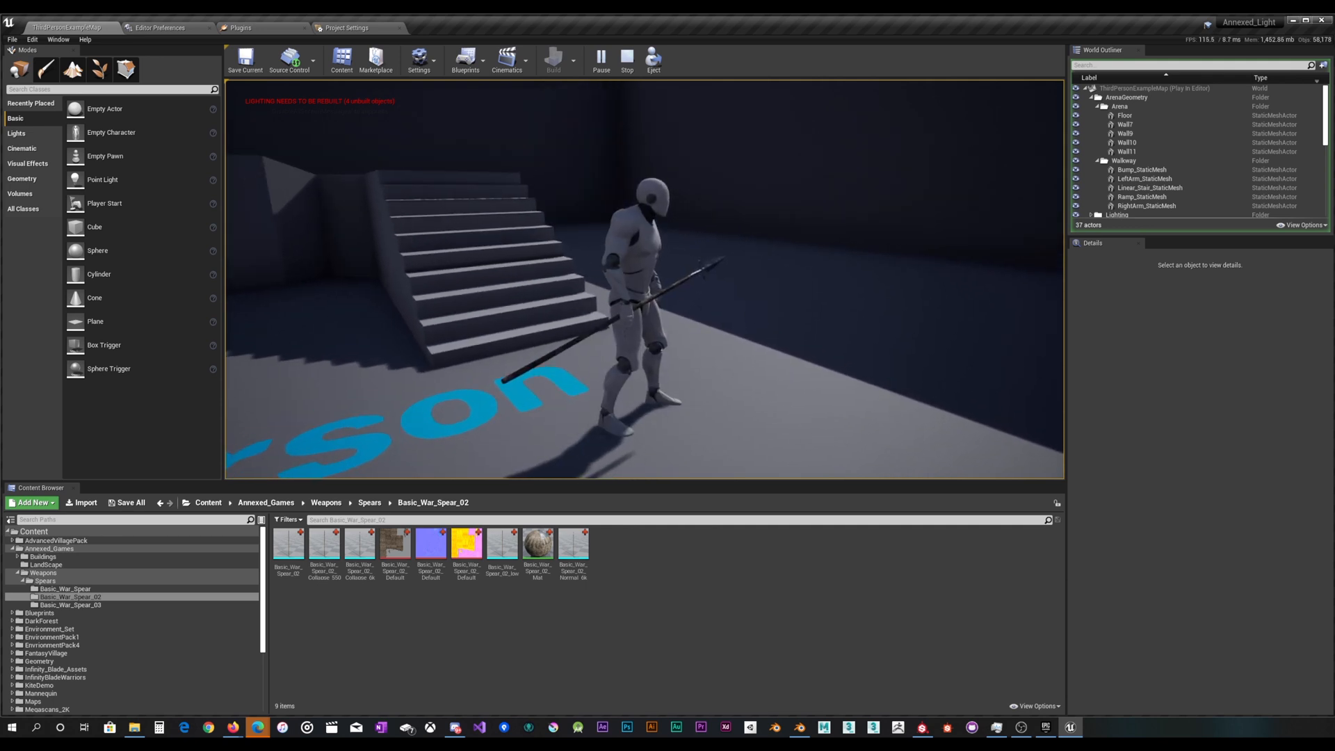
{"action": "key", "text": "Escape"}
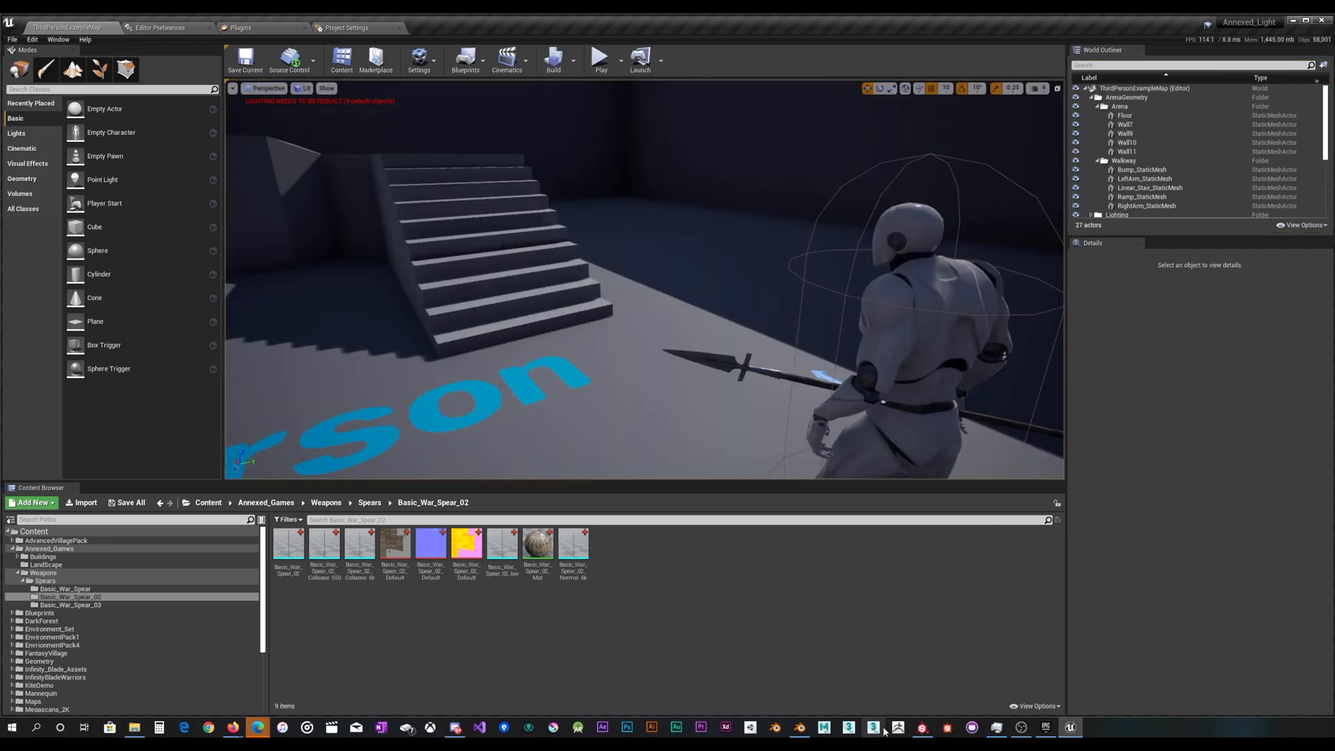
Switch to Substance Painter and examine the textured spear head's blade, crossguard and socket
{"action": "mouse_move", "coordinate": [918, 730]}
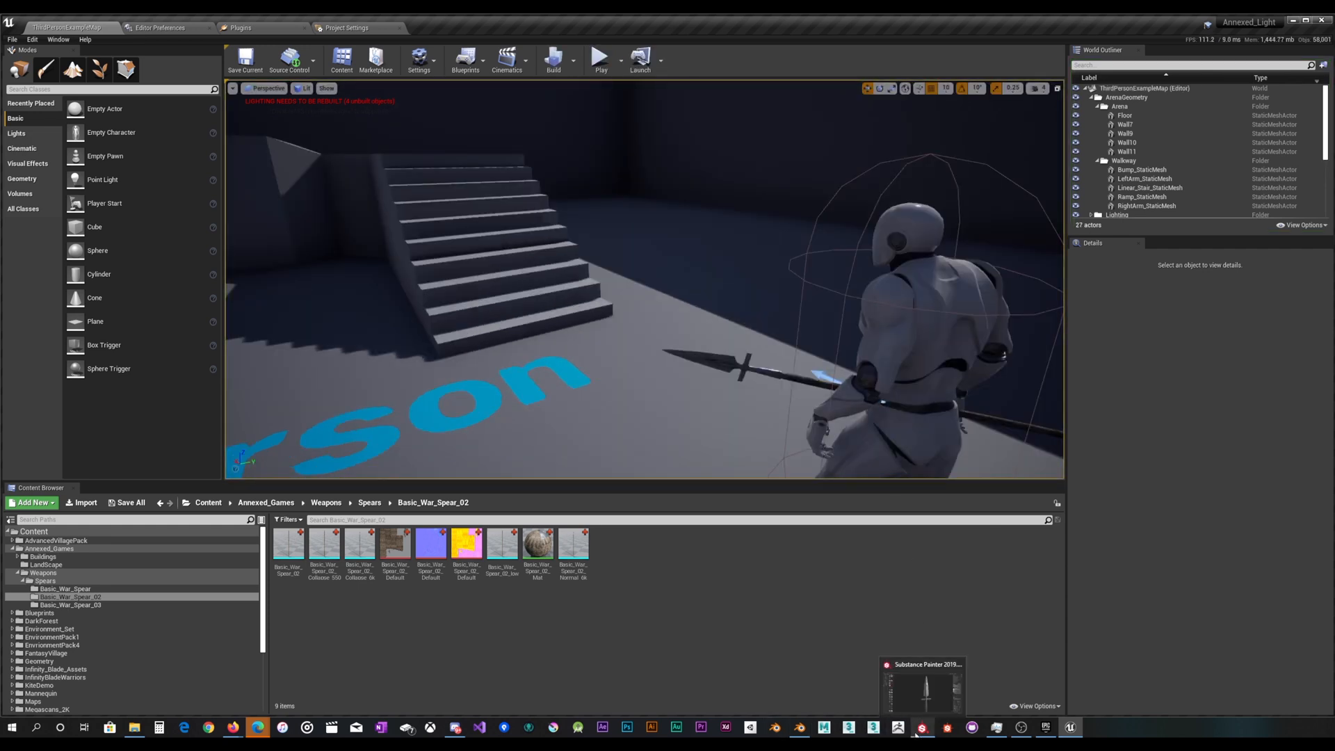
{"action": "left_click", "coordinate": [917, 671]}
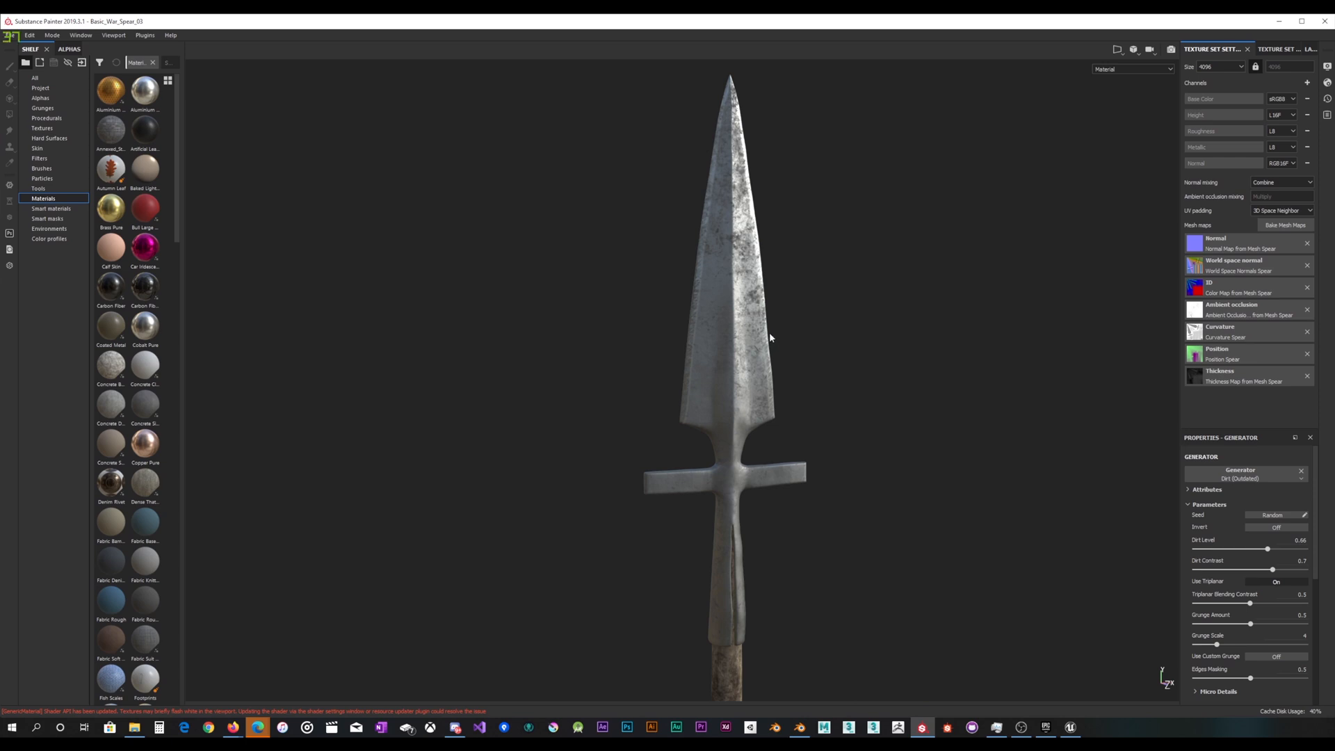
{"action": "left_click_drag", "start_coordinate": [769, 332], "coordinate": [761, 376], "text": "alt"}
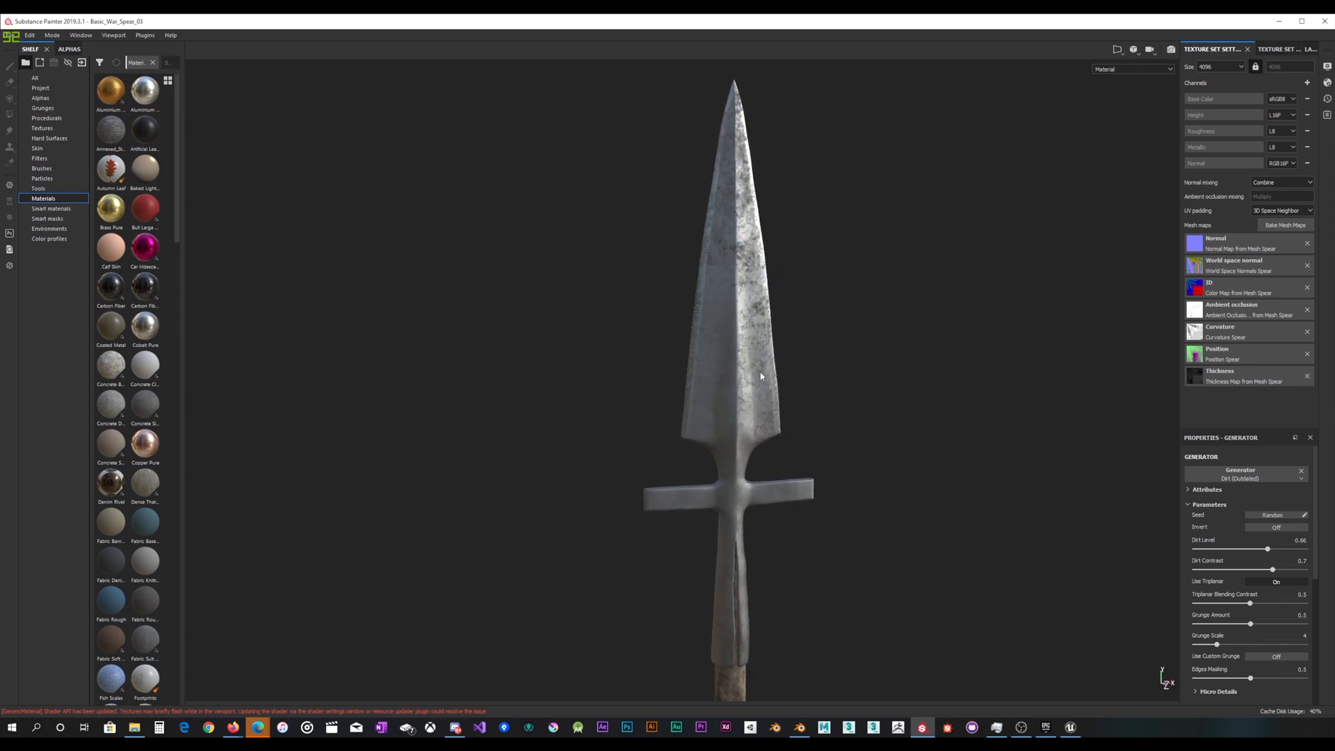
{"action": "scroll", "coordinate": [760, 378], "scroll_direction": "down", "scroll_amount": 1}
{"action": "middle_click_drag", "start_coordinate": [754, 358], "coordinate": [754, 369]}
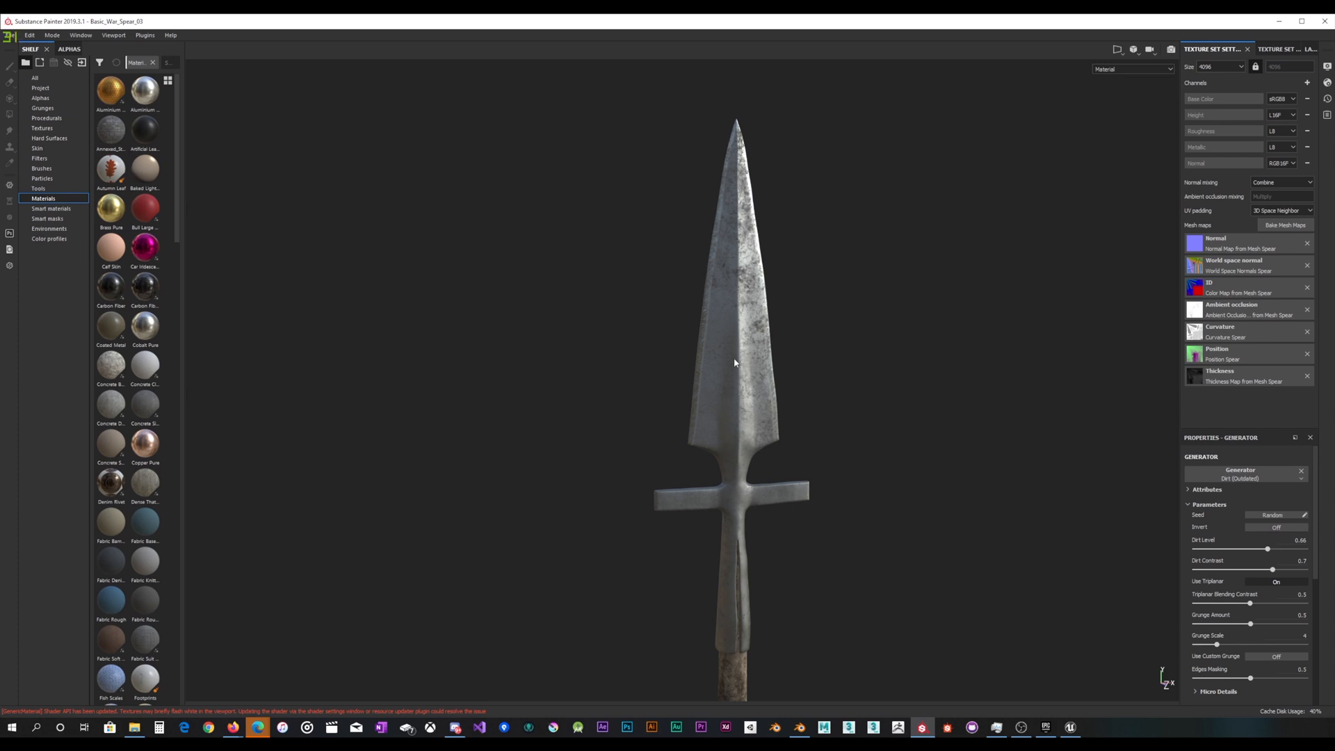
{"action": "mouse_move", "coordinate": [735, 362]}
{"action": "left_mouse_down", "text": "alt"}
{"action": "mouse_move", "coordinate": [754, 368]}
{"action": "mouse_move", "coordinate": [737, 372]}
{"action": "left_mouse_up", "text": "alt"}
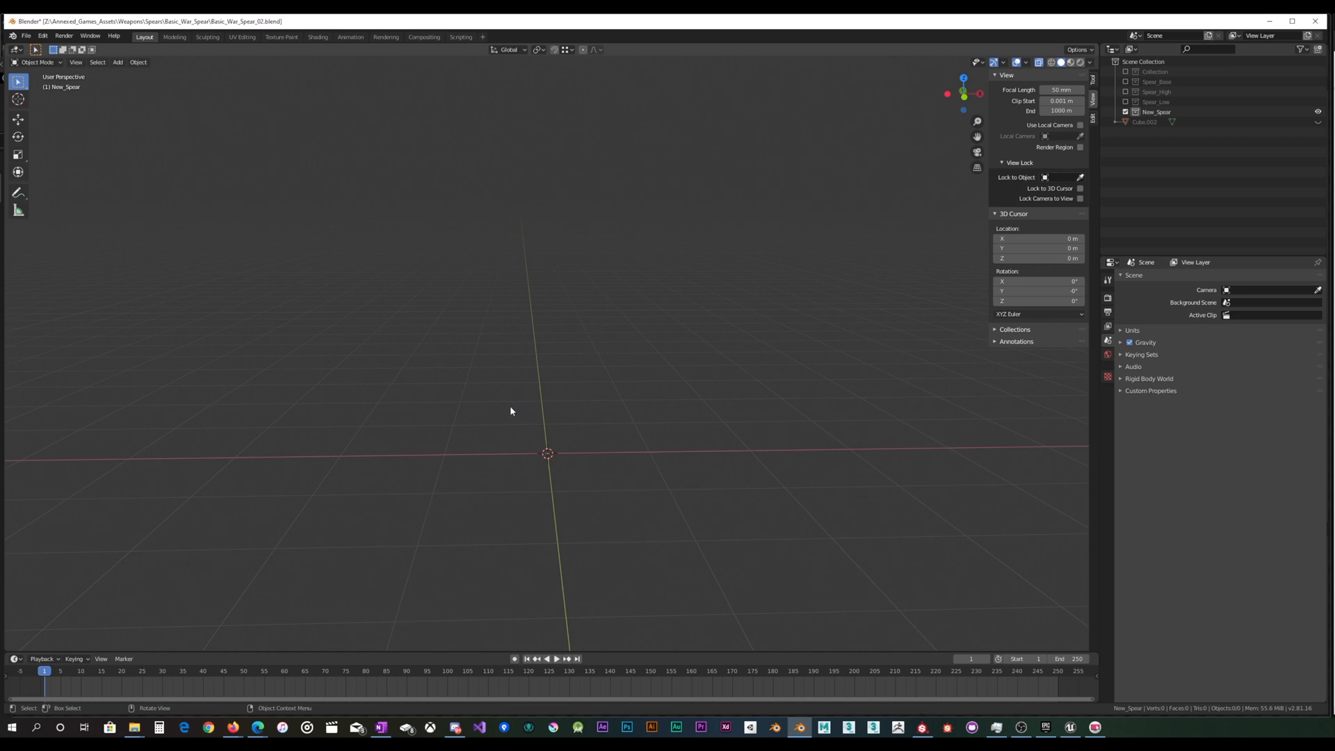
Add a cylinder mesh to the New_Spear collection in Blender and shade it smooth
{"action": "key", "text": "shift+a"}
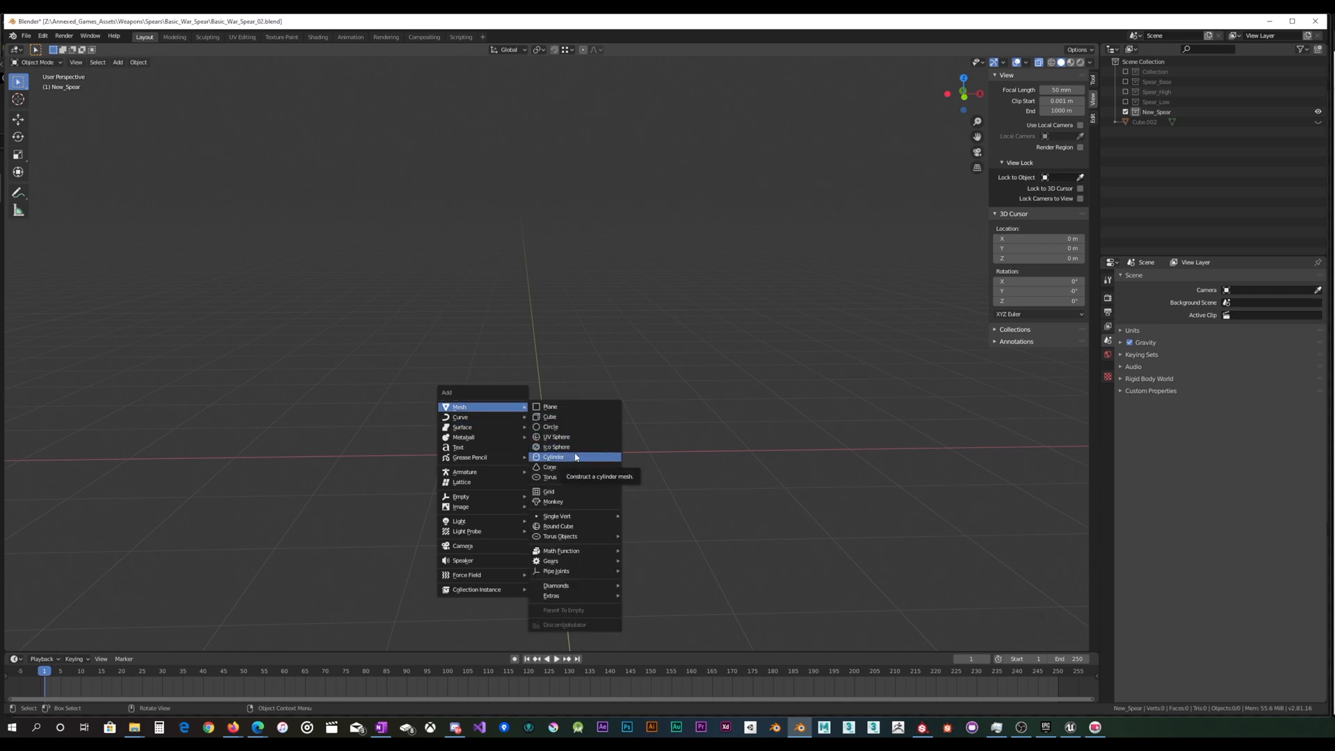
{"action": "left_click", "coordinate": [567, 456]}
{"action": "middle_click_drag", "start_coordinate": [777, 397], "coordinate": [770, 395]}
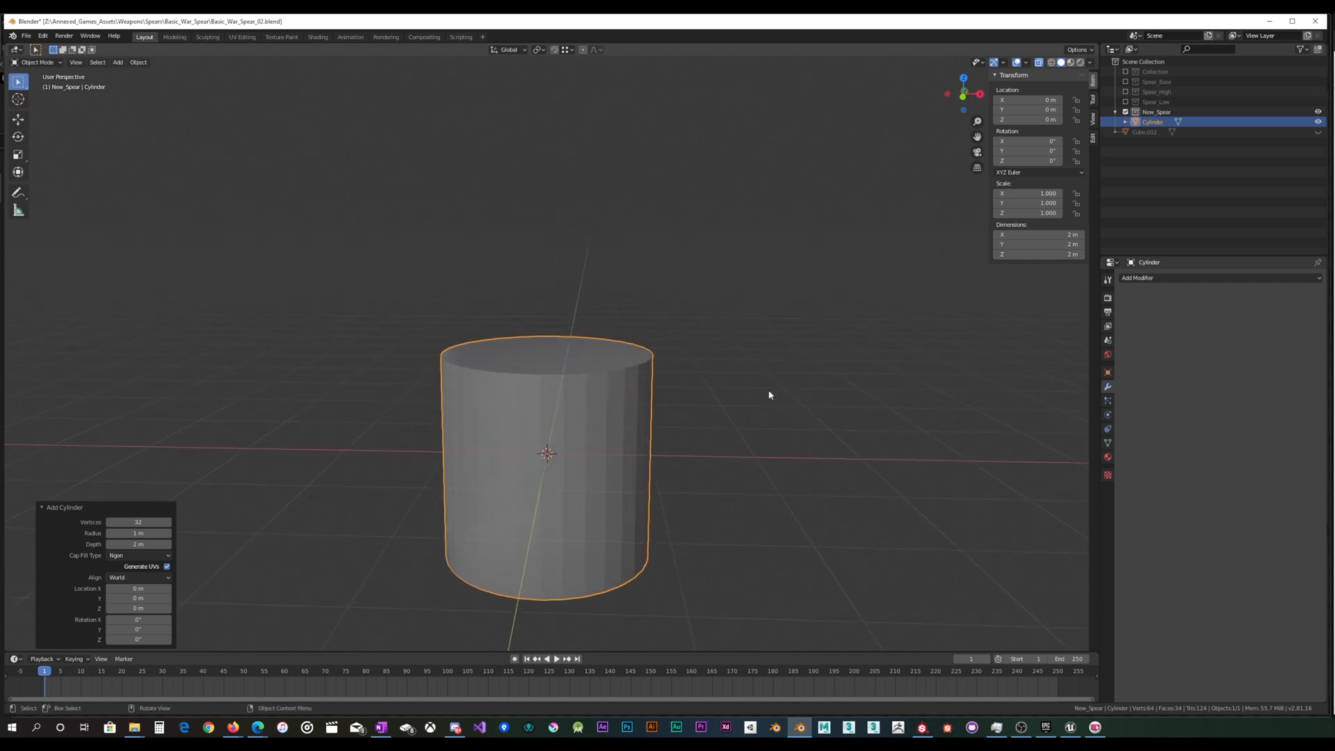
{"action": "left_click", "coordinate": [139, 62]}
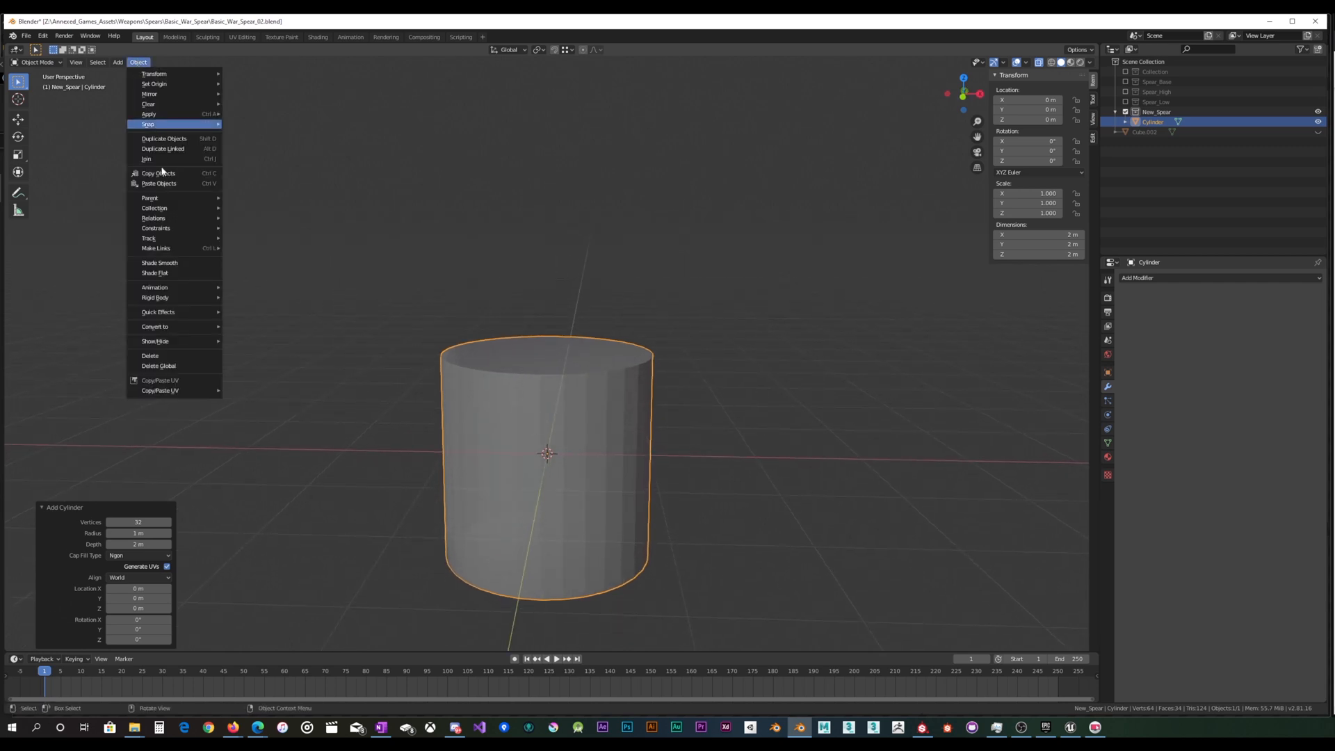
{"action": "left_click", "coordinate": [169, 264]}
Scale the cylinder down to about 0.028 in X and Y only, forming a thin shaft
{"action": "middle_click_drag", "start_coordinate": [282, 281], "coordinate": [611, 326]}
{"action": "key", "text": "s"}
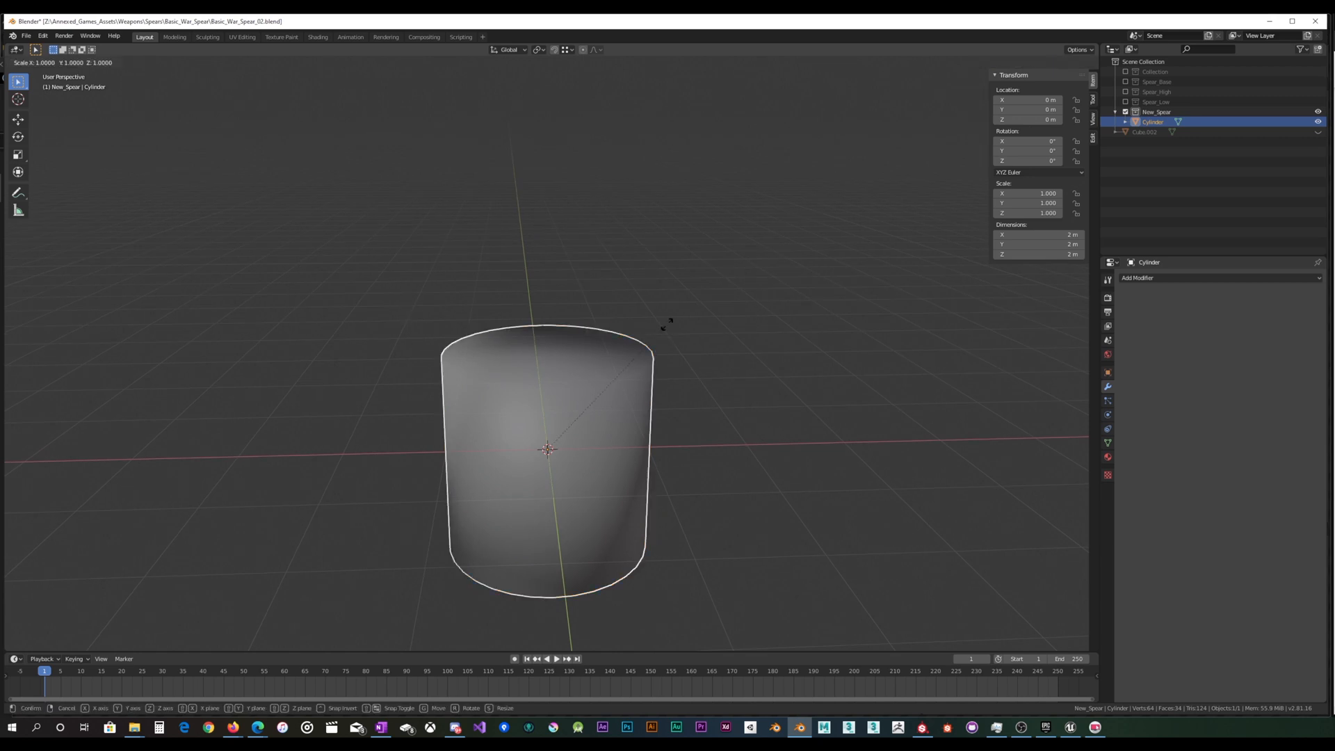
{"action": "key", "text": "shift+z"}
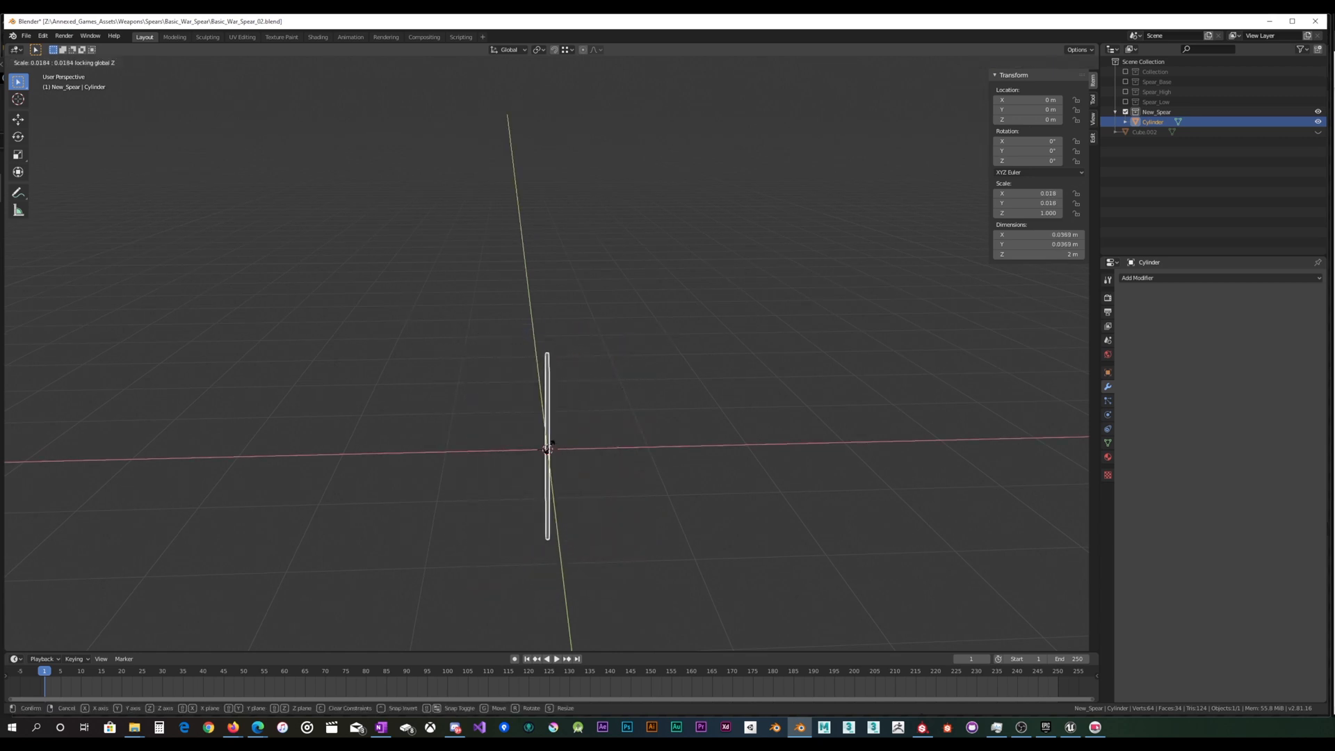
{"action": "left_click", "coordinate": [552, 445]}
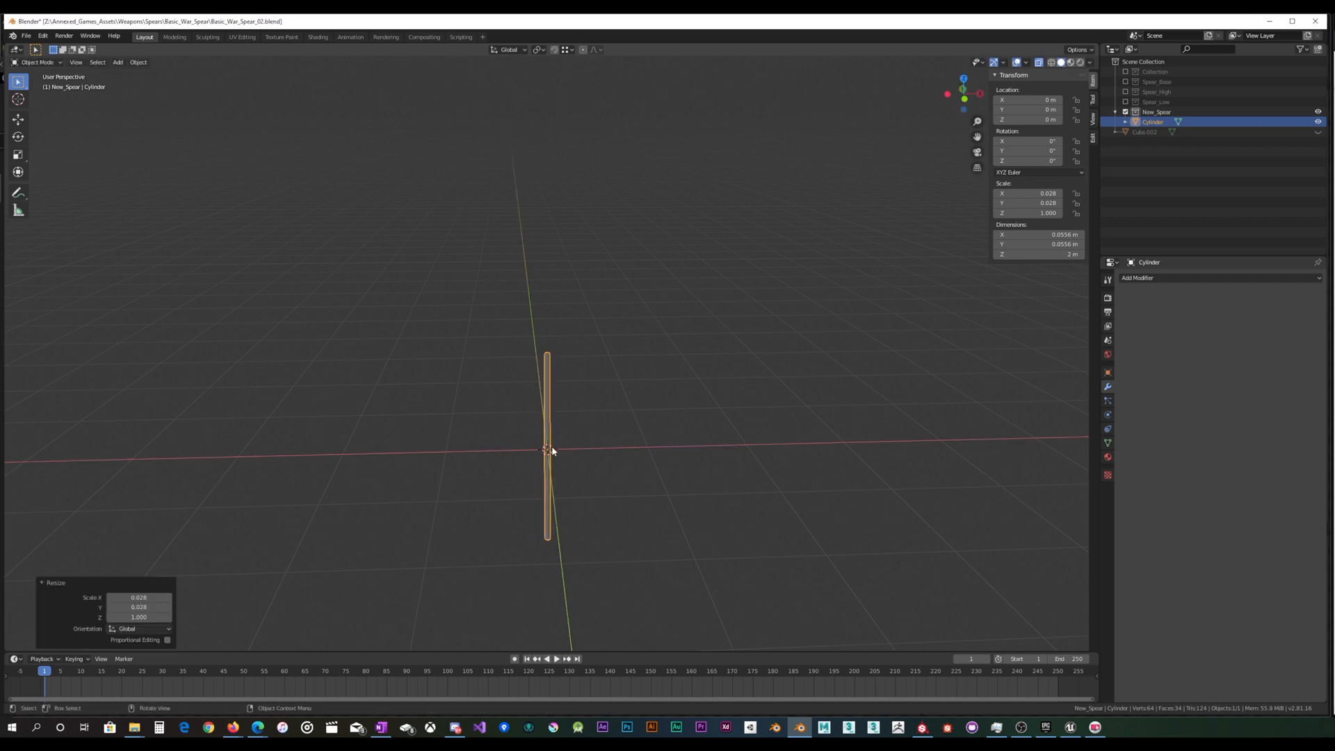
Set the cylinder's dimensions to 1.8 m in Z and 0.03 m in both X and Y
{"action": "middle_click_drag", "start_coordinate": [552, 445], "coordinate": [577, 430]}
{"action": "scroll", "coordinate": [577, 424], "scroll_direction": "up", "scroll_amount": 5}
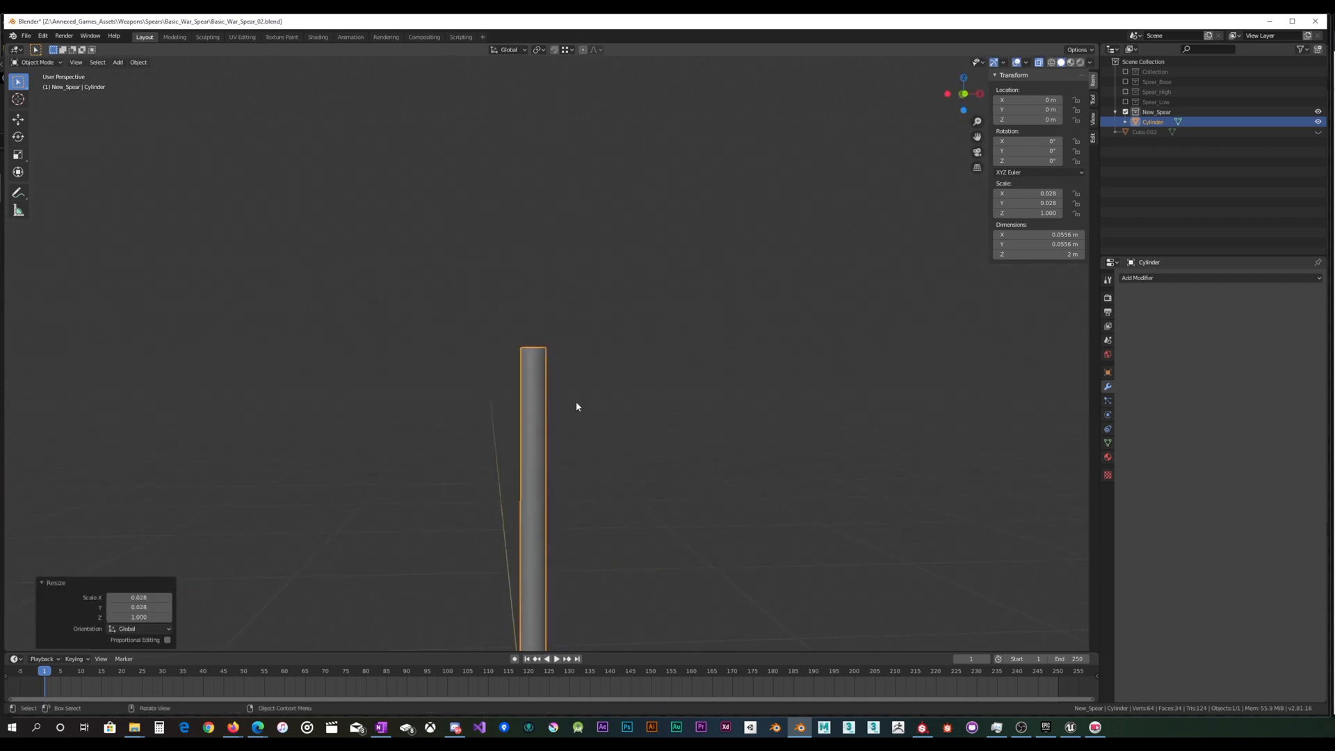
{"action": "left_click", "coordinate": [1047, 255]}
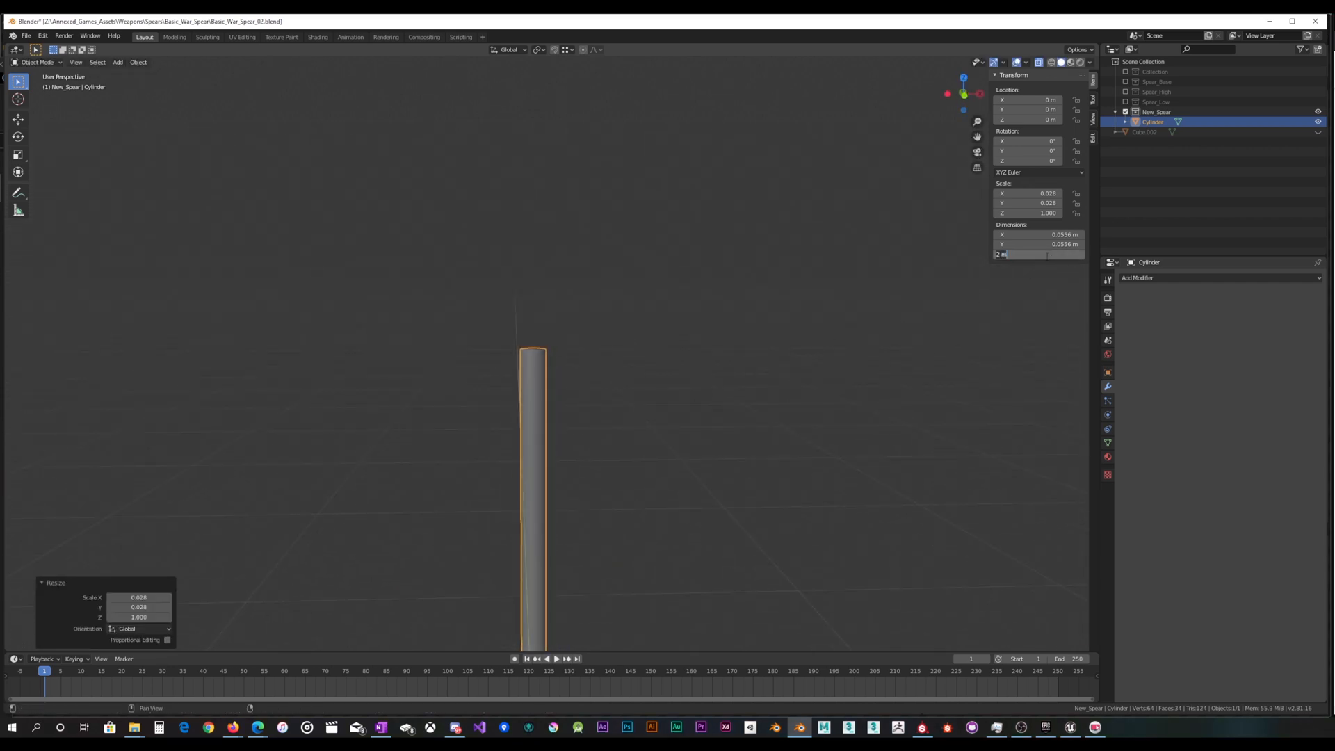
{"action": "type", "text": "1.8"}
{"action": "key", "text": "Return"}
{"action": "scroll", "coordinate": [565, 374], "scroll_direction": "down", "scroll_amount": 3}
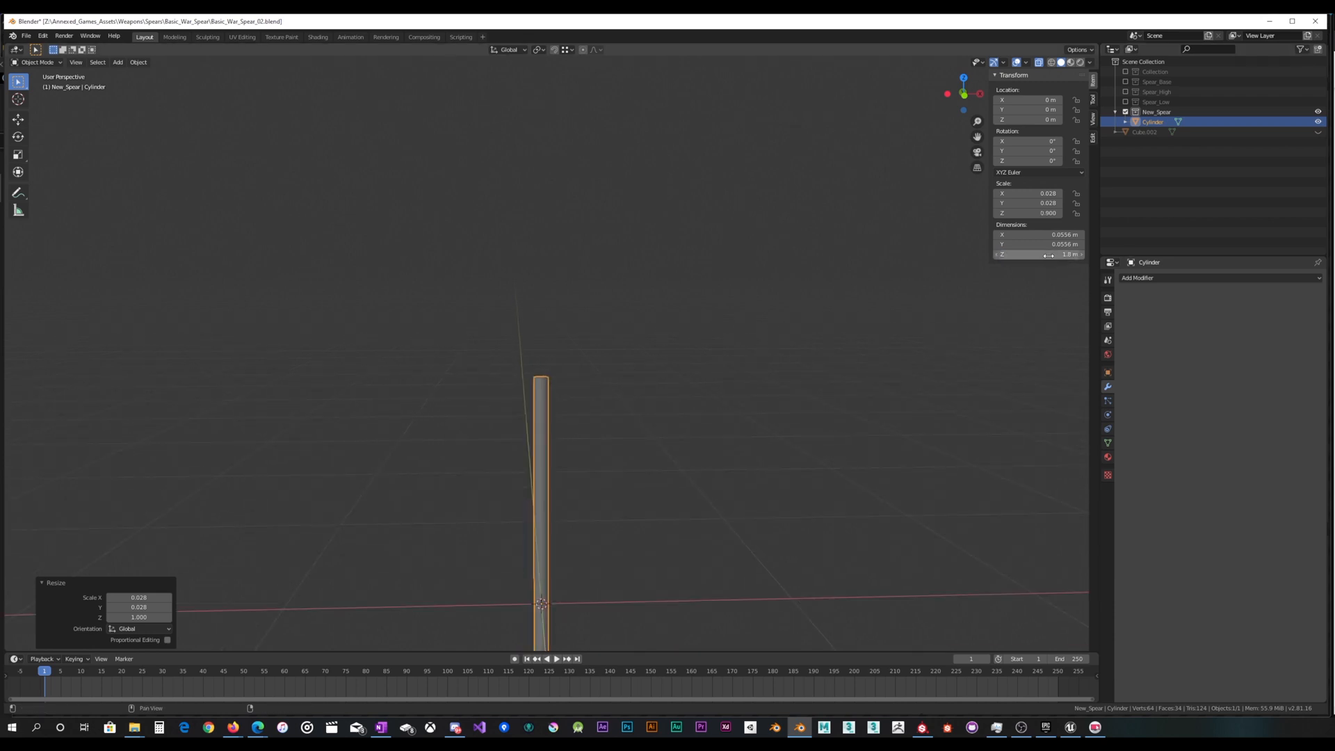
{"action": "scroll", "coordinate": [693, 404], "scroll_direction": "down", "scroll_amount": 1}
{"action": "left_click", "coordinate": [1036, 235]}
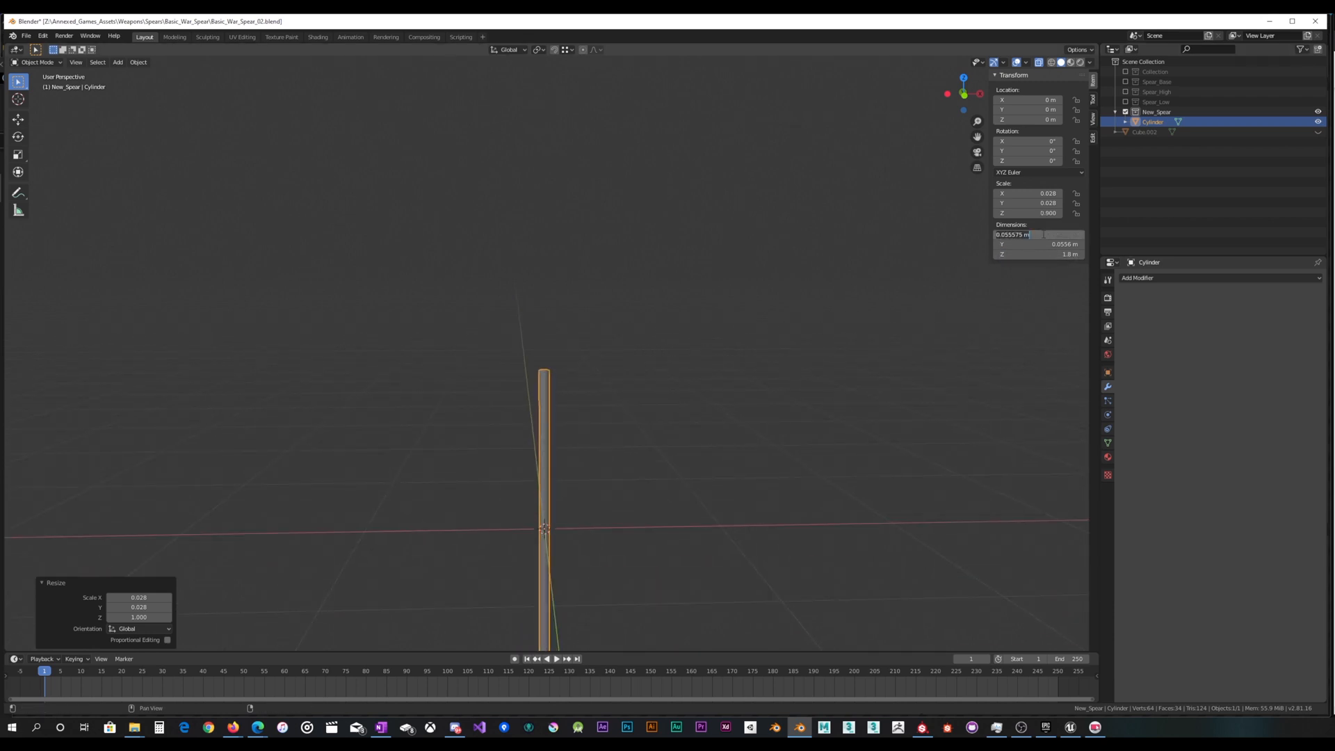
{"action": "key", "text": "Return"}
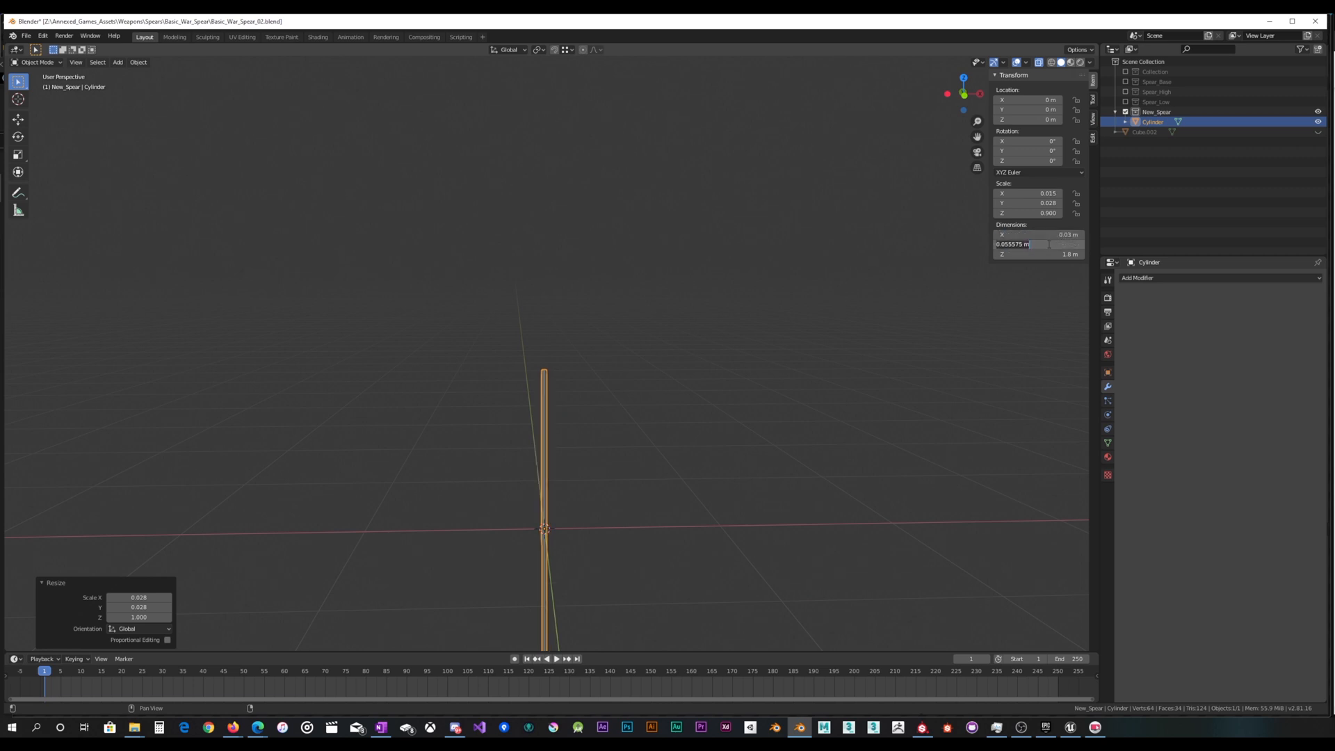
{"action": "left_click", "coordinate": [1044, 244]}
{"action": "type", "text": ".03"}
{"action": "key", "text": "Return"}
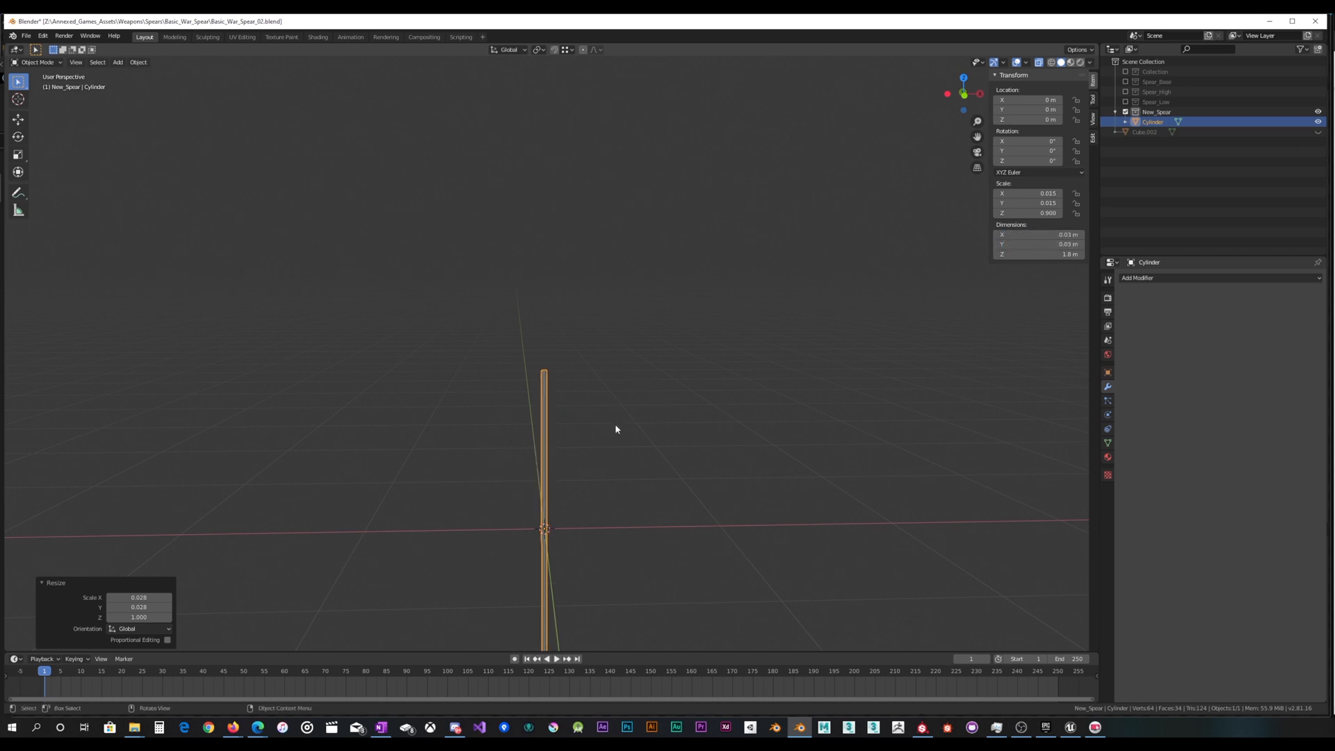
Examine the shaft's upper end, thickness and overall proportions up close and from a distance
{"action": "scroll", "coordinate": [615, 427], "scroll_direction": "up", "scroll_amount": 5}
{"action": "middle_click_drag", "start_coordinate": [595, 455], "coordinate": [588, 321], "text": "shift"}
{"action": "middle_click_drag", "start_coordinate": [522, 355], "coordinate": [554, 315]}
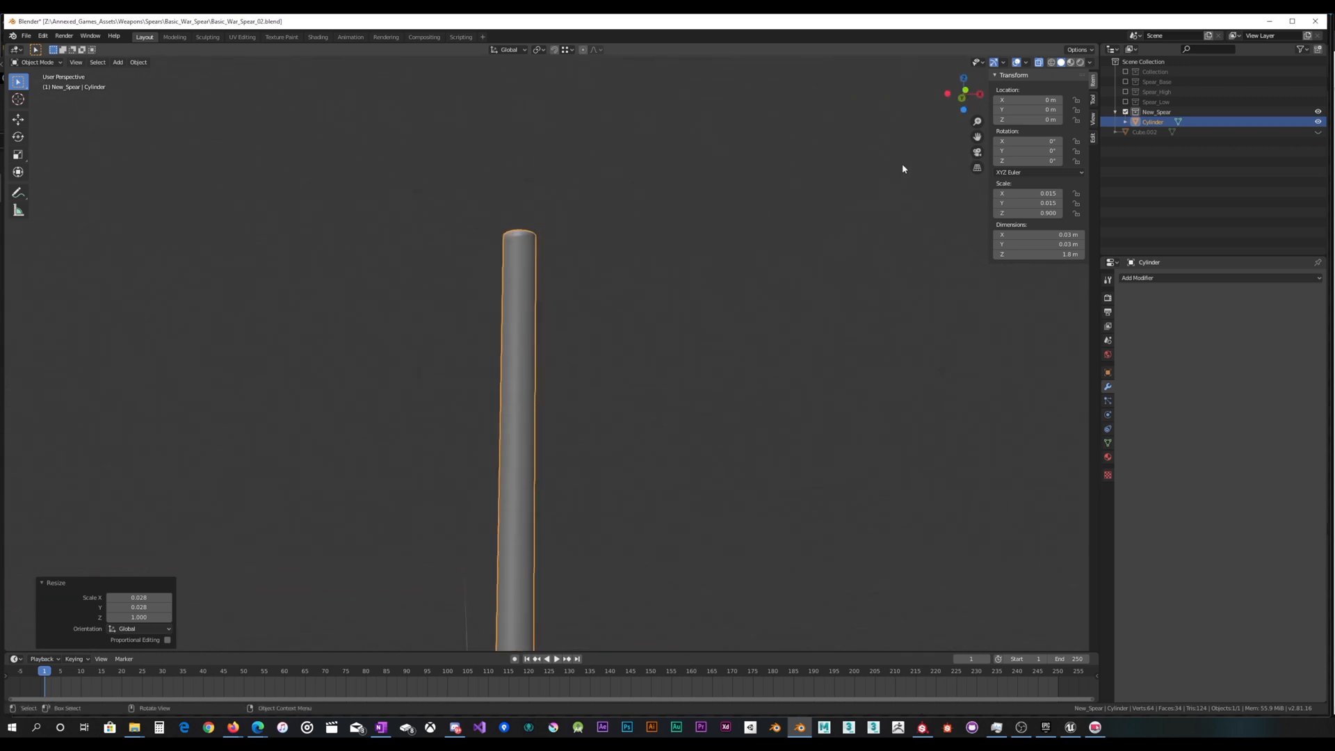
{"action": "key", "text": "n"}
{"action": "key", "text": "n"}
{"action": "scroll", "coordinate": [714, 263], "scroll_direction": "down", "scroll_amount": 1}
{"action": "scroll", "coordinate": [714, 267], "scroll_direction": "down", "scroll_amount": 4}
{"action": "middle_click_drag", "start_coordinate": [635, 283], "coordinate": [602, 306]}
{"action": "scroll", "coordinate": [602, 292], "scroll_direction": "up", "scroll_amount": 4}
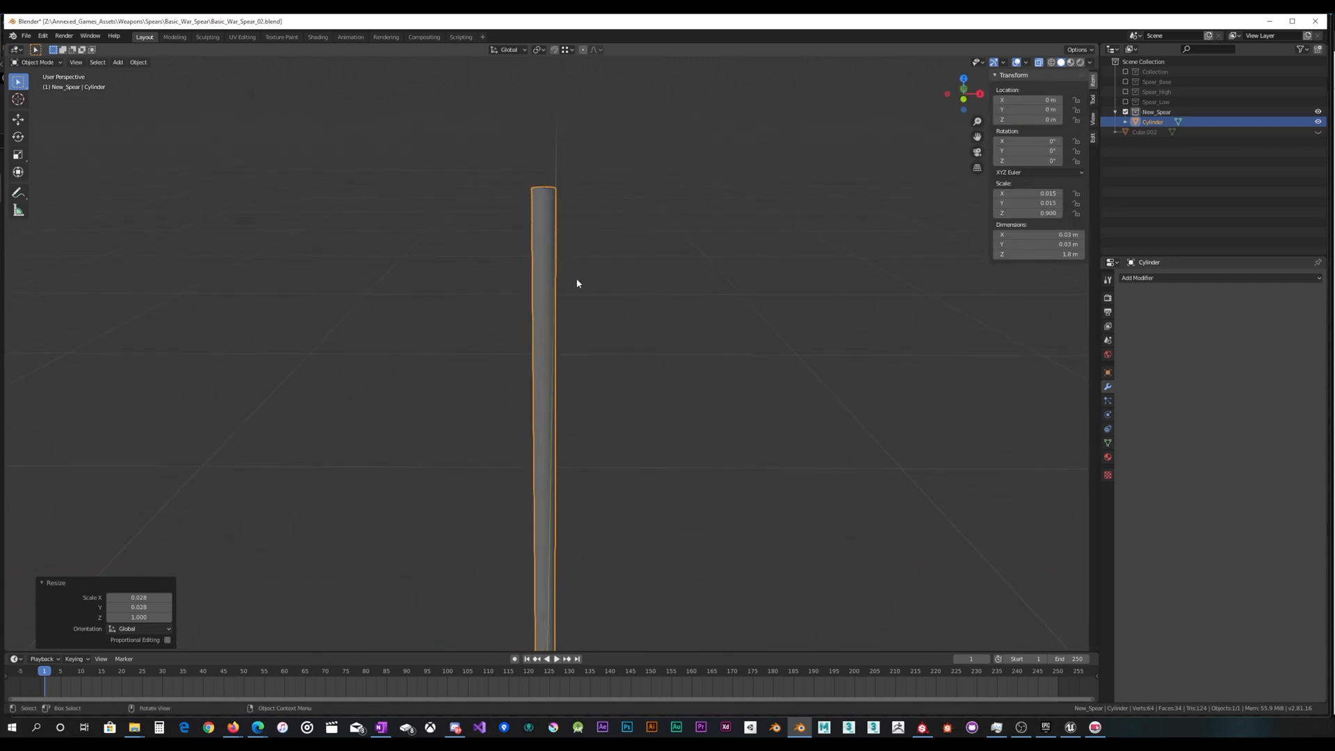
{"action": "scroll", "coordinate": [628, 258], "scroll_direction": "down", "scroll_amount": 4}
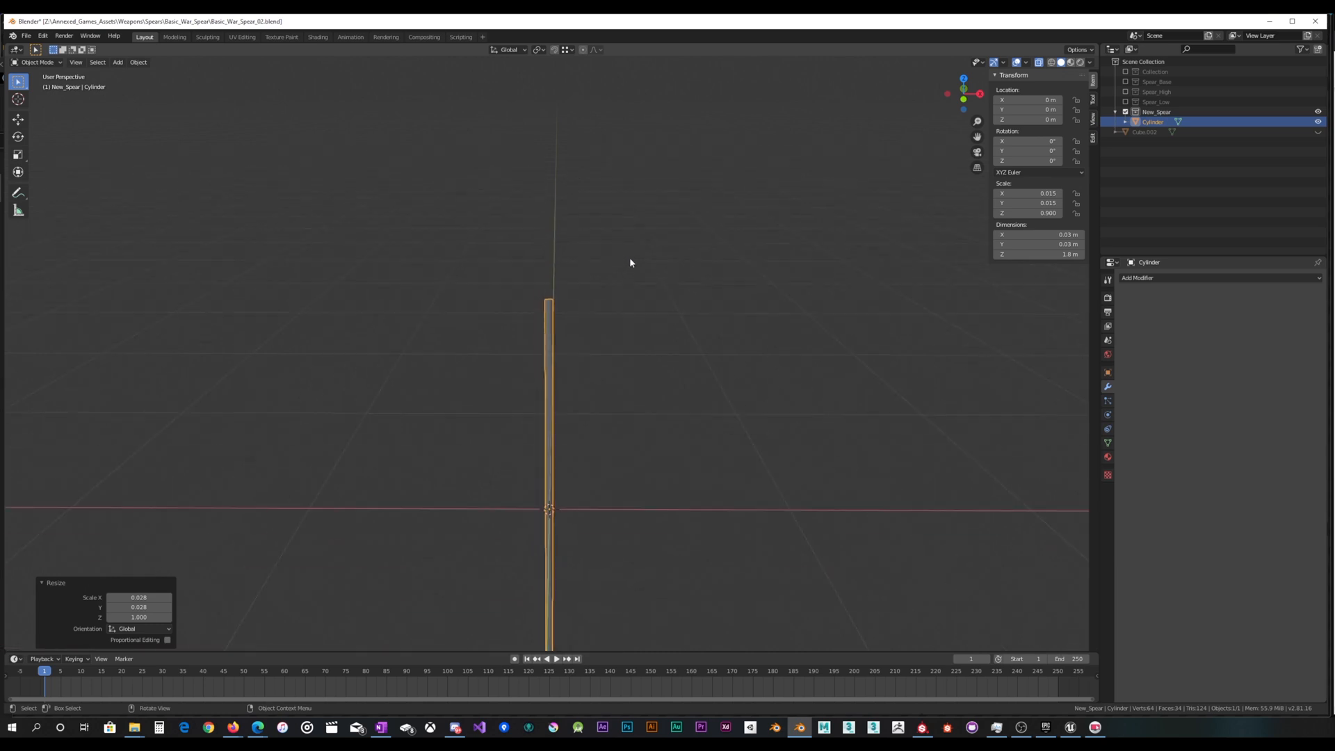
Add a cube mesh at the origin and scale it down uniformly to about 0.24 m per side
{"action": "left_click", "coordinate": [630, 313]}
{"action": "key", "text": "shift+a"}
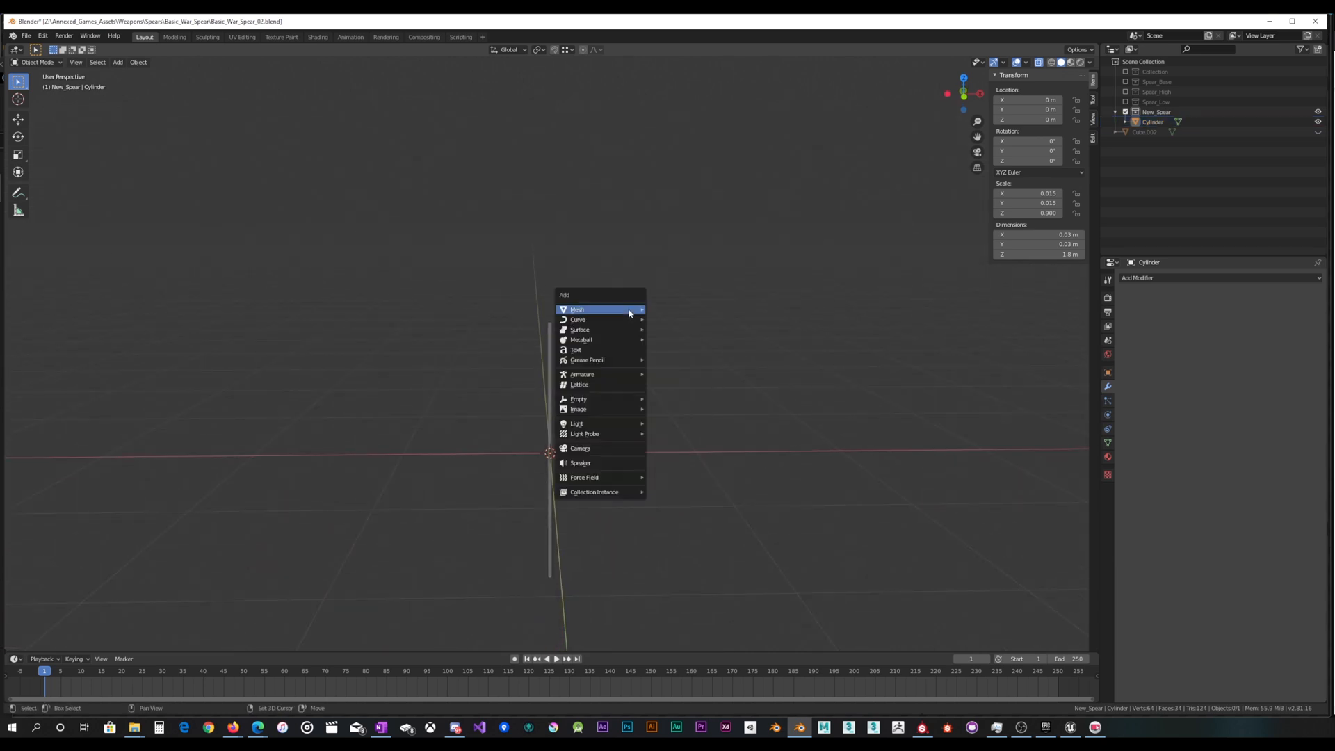
{"action": "mouse_move", "coordinate": [637, 309]}
{"action": "left_click", "coordinate": [687, 321]}
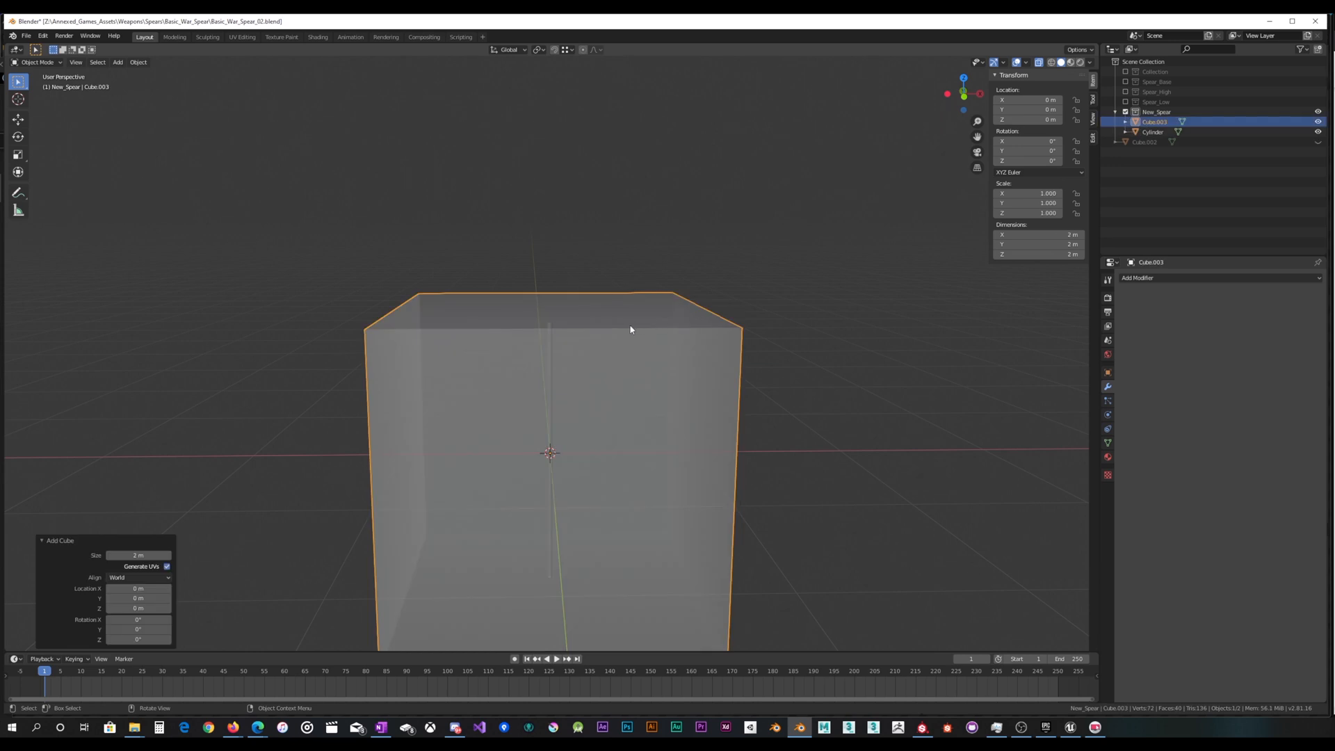
{"action": "scroll", "coordinate": [629, 327], "scroll_direction": "up", "scroll_amount": 1}
{"action": "key", "text": "s"}
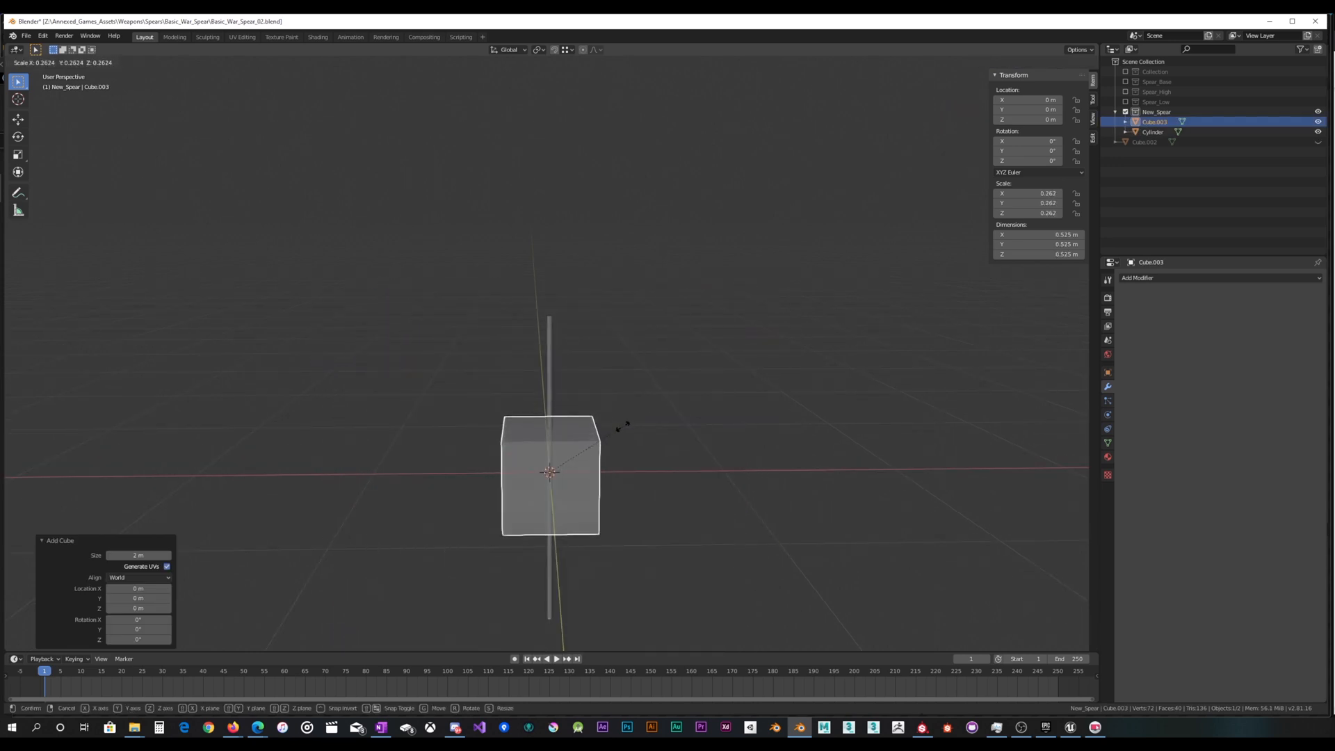
{"action": "left_click", "coordinate": [585, 453]}
Raise the cube about 1.09 m along Z, above the shaft's tip, and scale it down to about 0.157 m per side
{"action": "key", "text": "g"}
{"action": "key", "text": "z"}
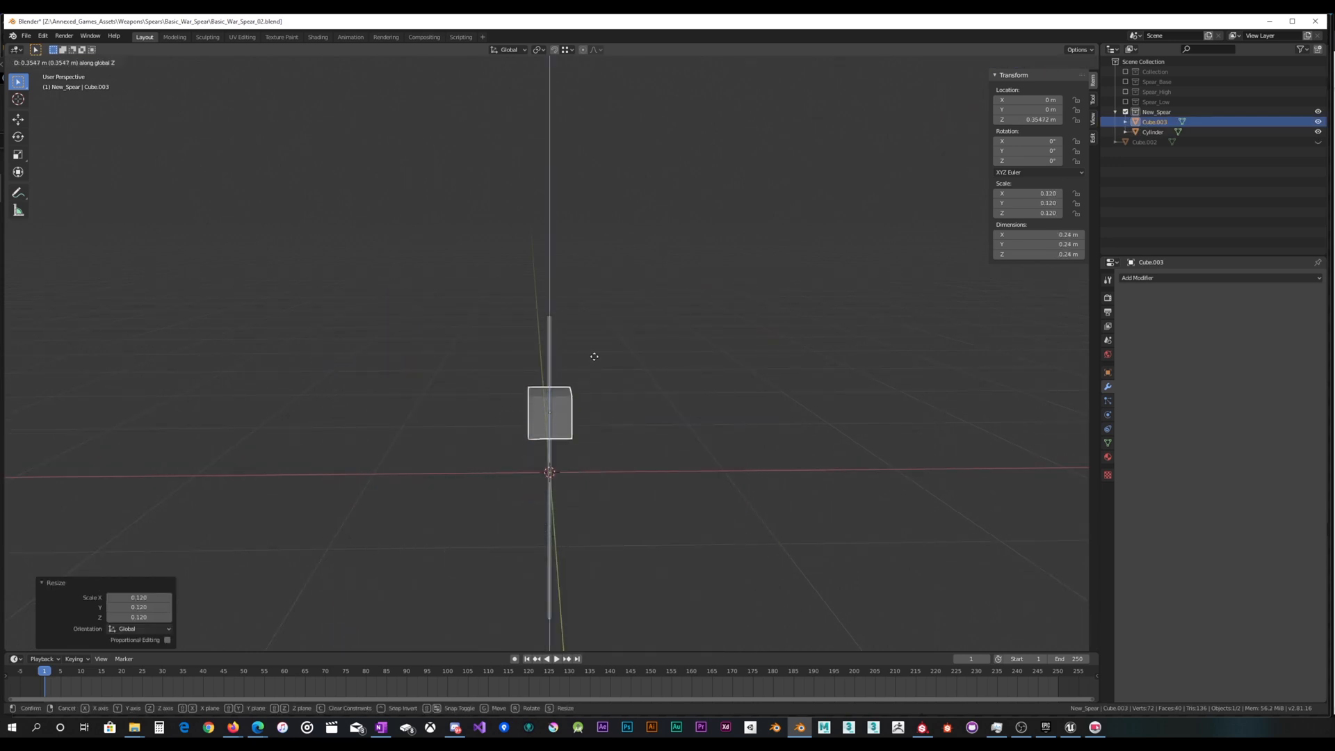
{"action": "left_click", "coordinate": [589, 259]}
{"action": "scroll", "coordinate": [601, 254], "scroll_direction": "up", "scroll_amount": 5}
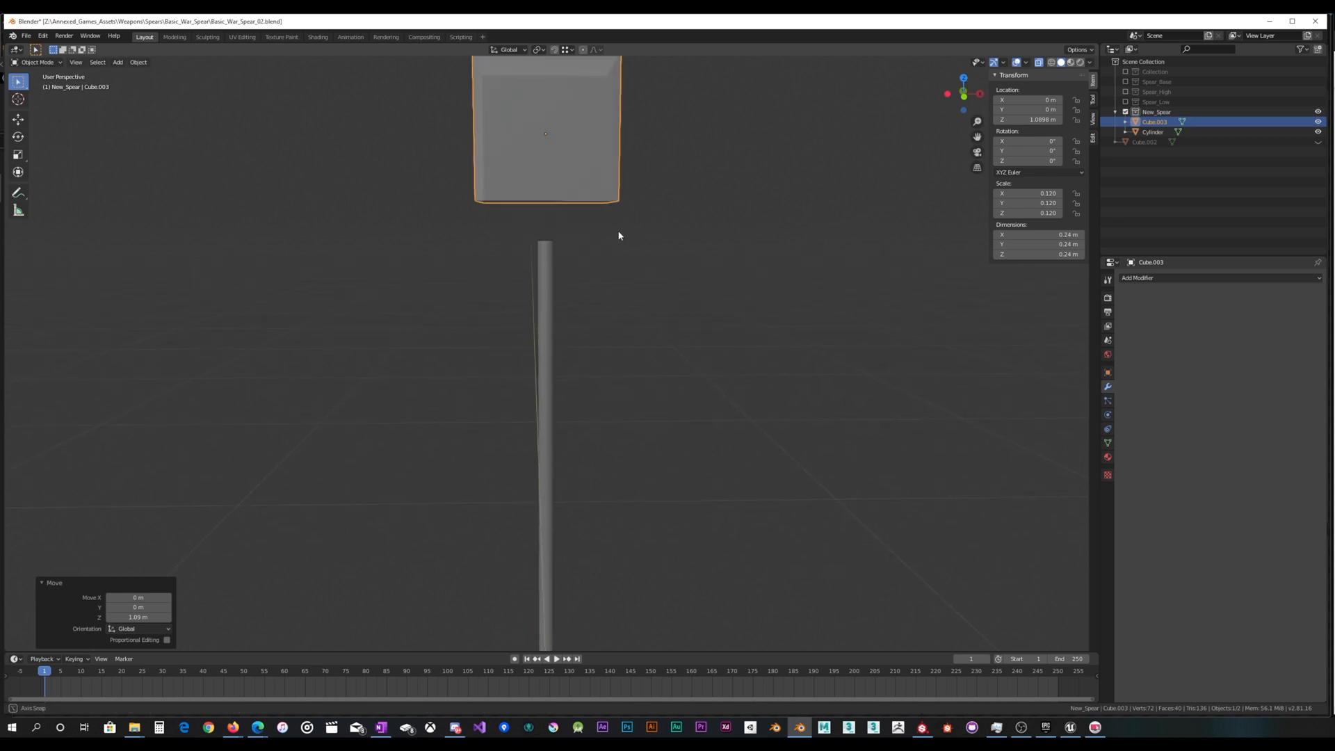
{"action": "middle_click_drag", "start_coordinate": [616, 233], "coordinate": [602, 260]}
{"action": "scroll", "coordinate": [600, 262], "scroll_direction": "down", "scroll_amount": 2}
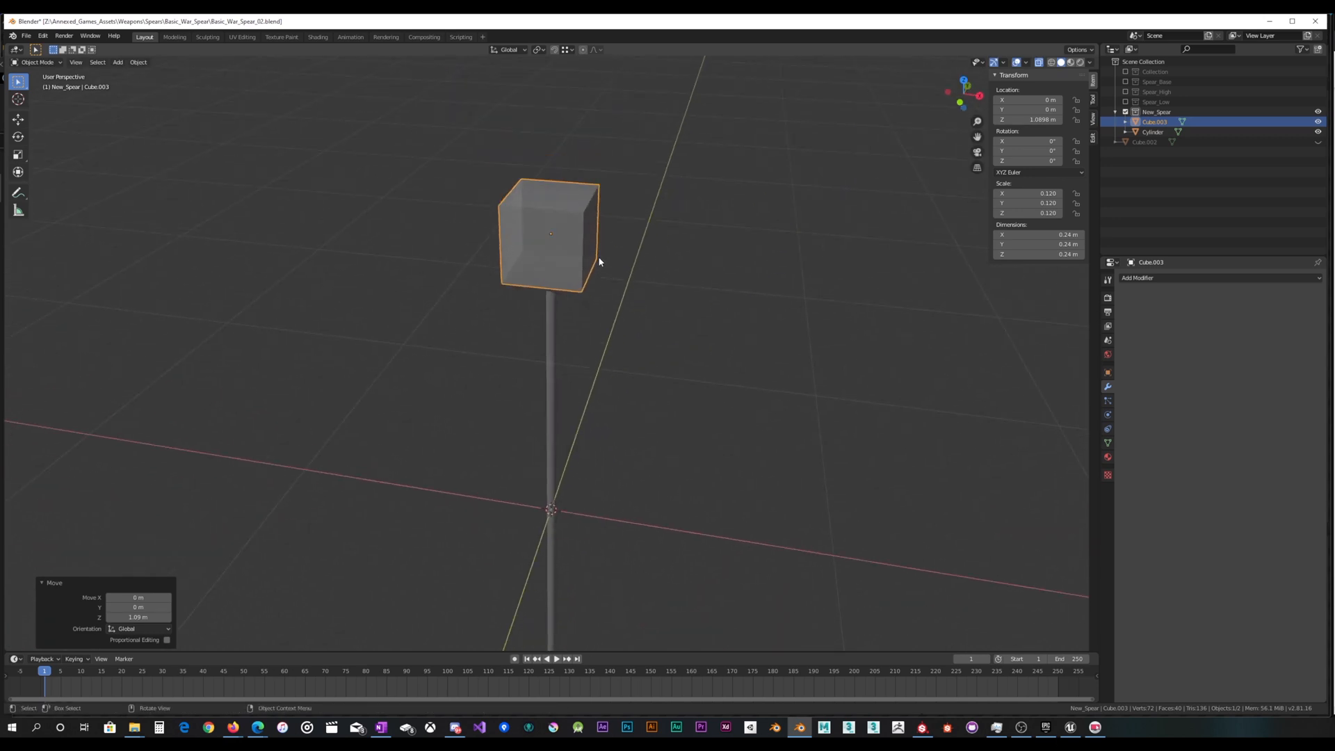
{"action": "key", "text": "s"}
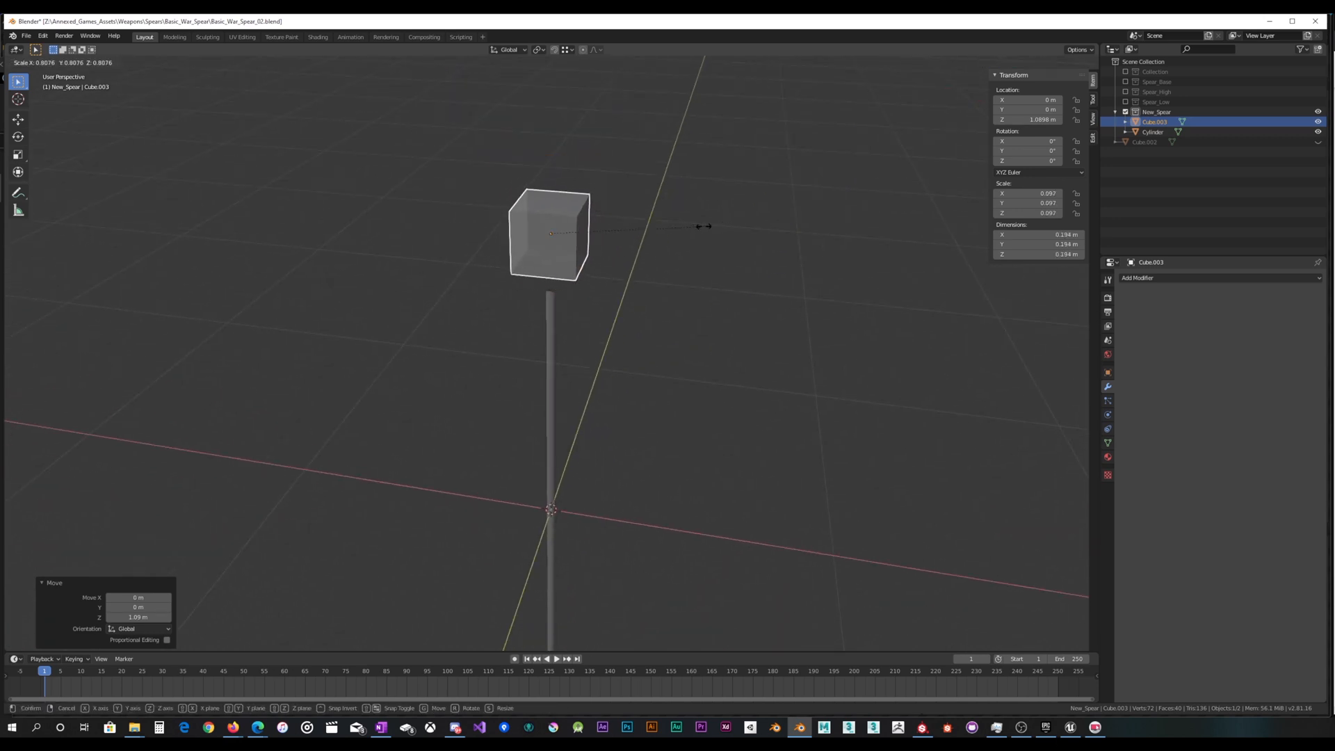
{"action": "left_click", "coordinate": [677, 228]}
Offset the cube from the shaft's axis by about 0.134 m along X and -0.15 m along Y
{"action": "middle_click_drag", "start_coordinate": [671, 235], "coordinate": [685, 230]}
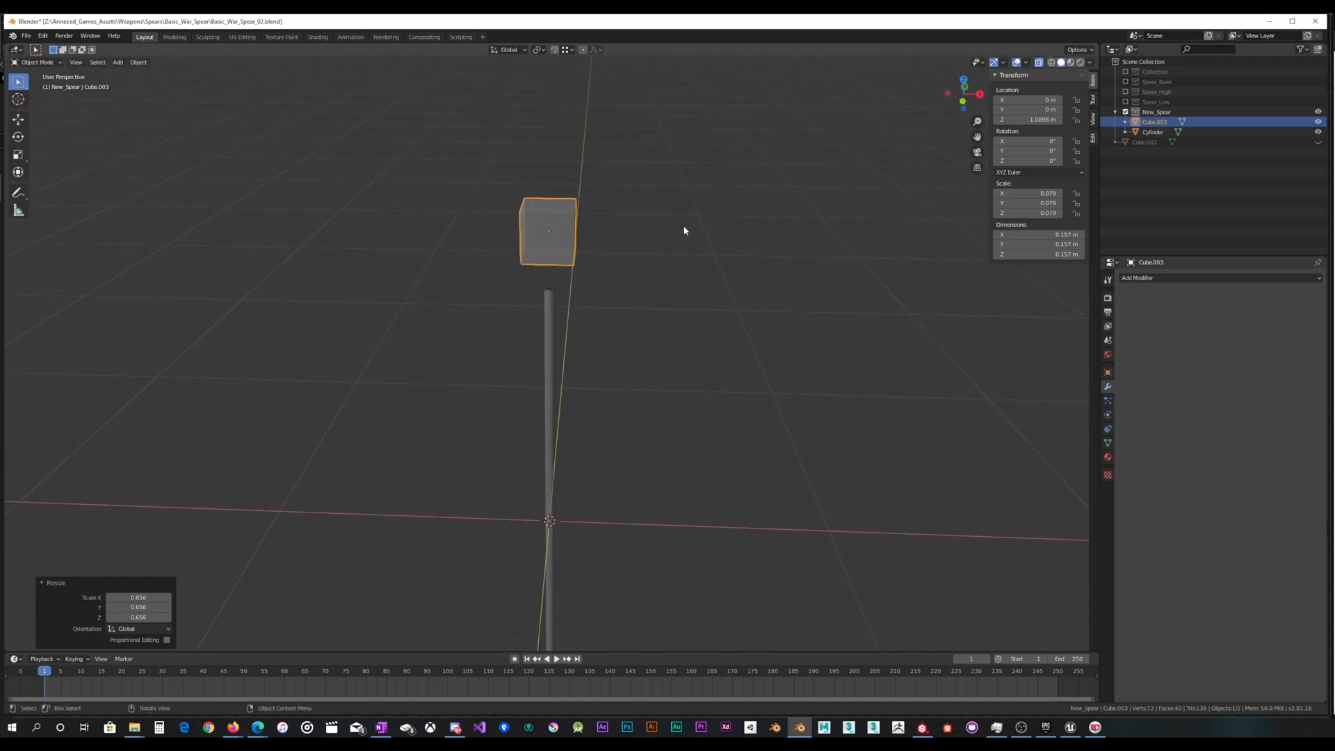
{"action": "key", "text": "g"}
{"action": "key", "text": "x"}
{"action": "left_click", "coordinate": [726, 226]}
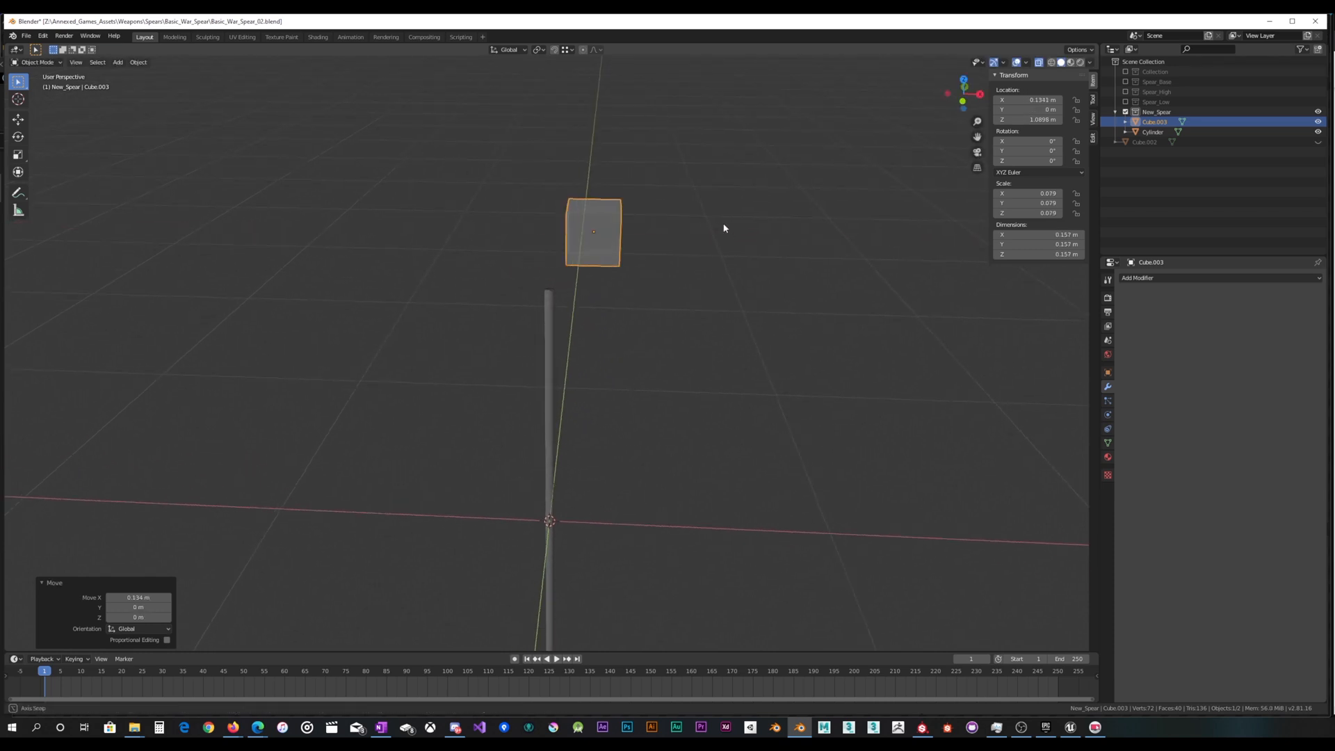
{"action": "middle_click_drag", "start_coordinate": [724, 227], "coordinate": [680, 262]}
{"action": "key", "text": "g"}
{"action": "key", "text": "y"}
{"action": "left_click", "coordinate": [559, 237]}
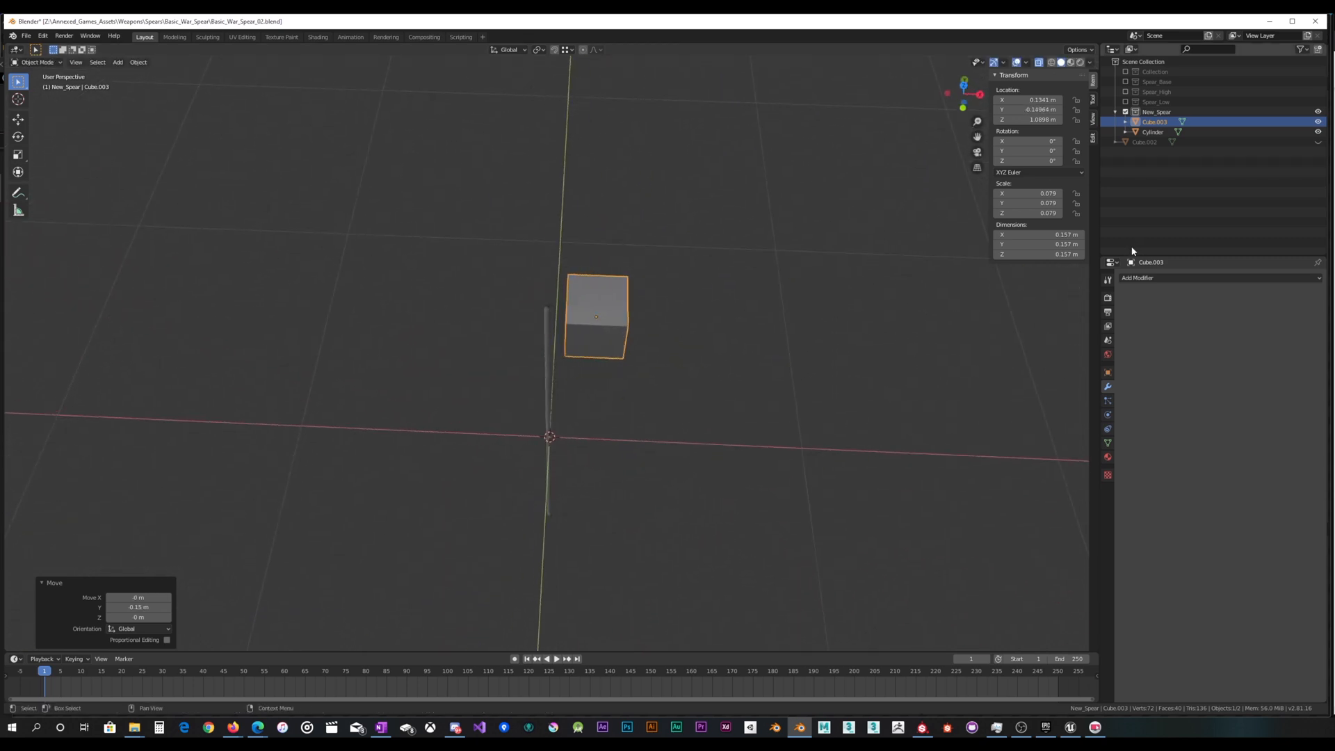
Apply all transforms to the cube and add a Mirror modifier on the X and Y axes with Clipping enabled
{"action": "key", "text": "ctrl+a"}
{"action": "left_click", "coordinate": [720, 249]}
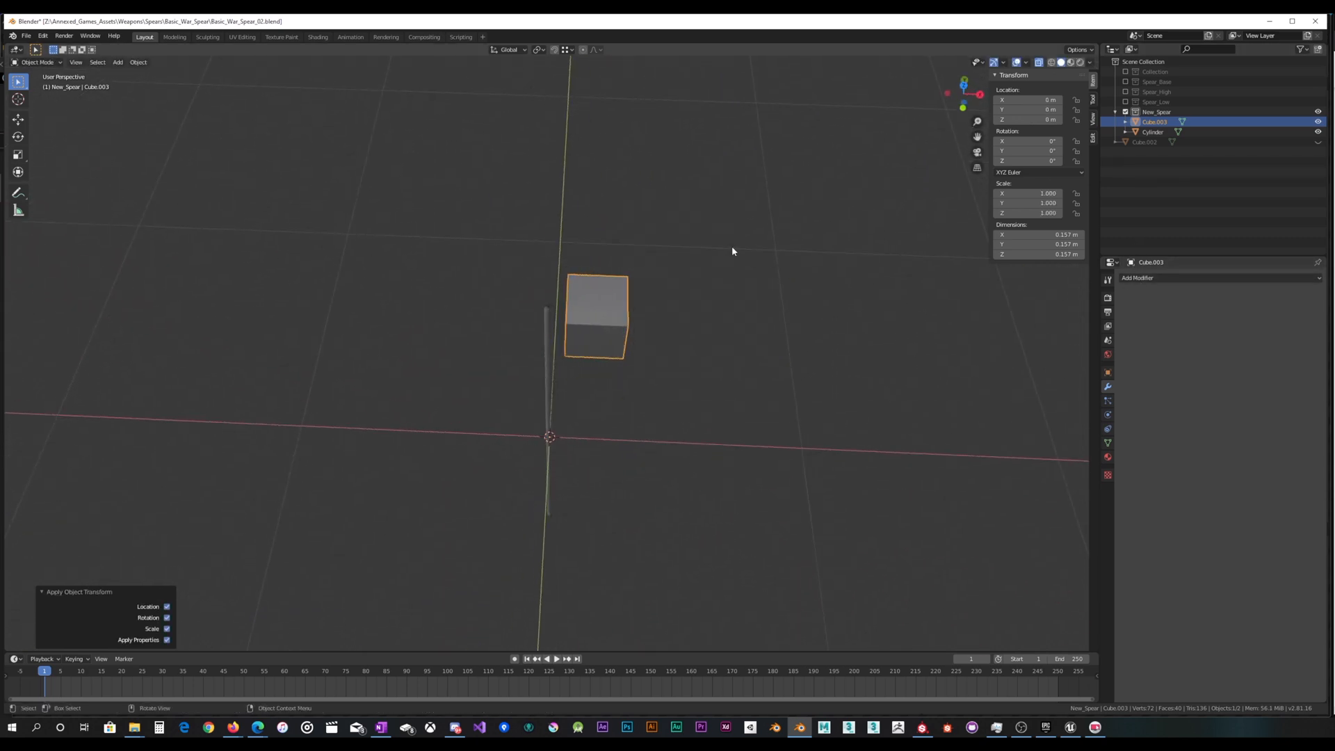
{"action": "left_click", "coordinate": [1151, 278]}
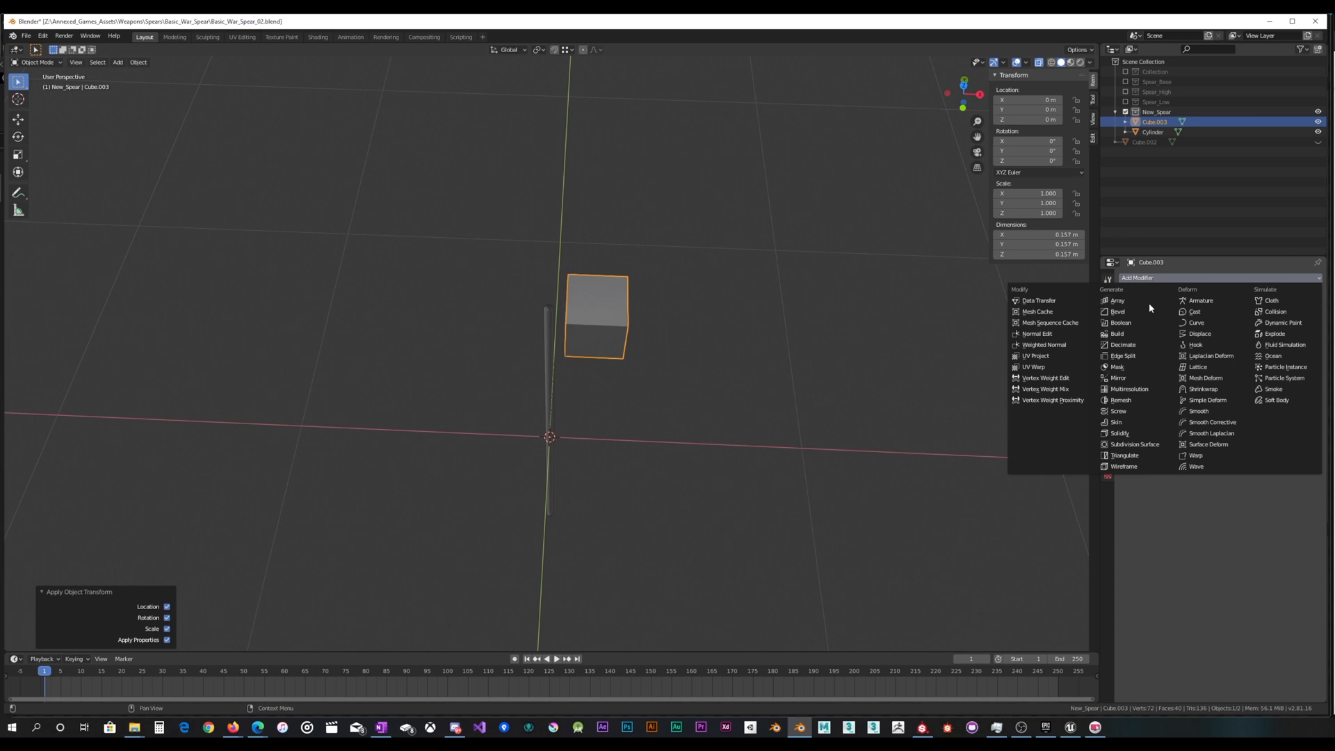
{"action": "left_click", "coordinate": [1127, 378]}
{"action": "middle_click_drag", "start_coordinate": [654, 297], "coordinate": [697, 319]}
{"action": "left_click", "coordinate": [1126, 344]}
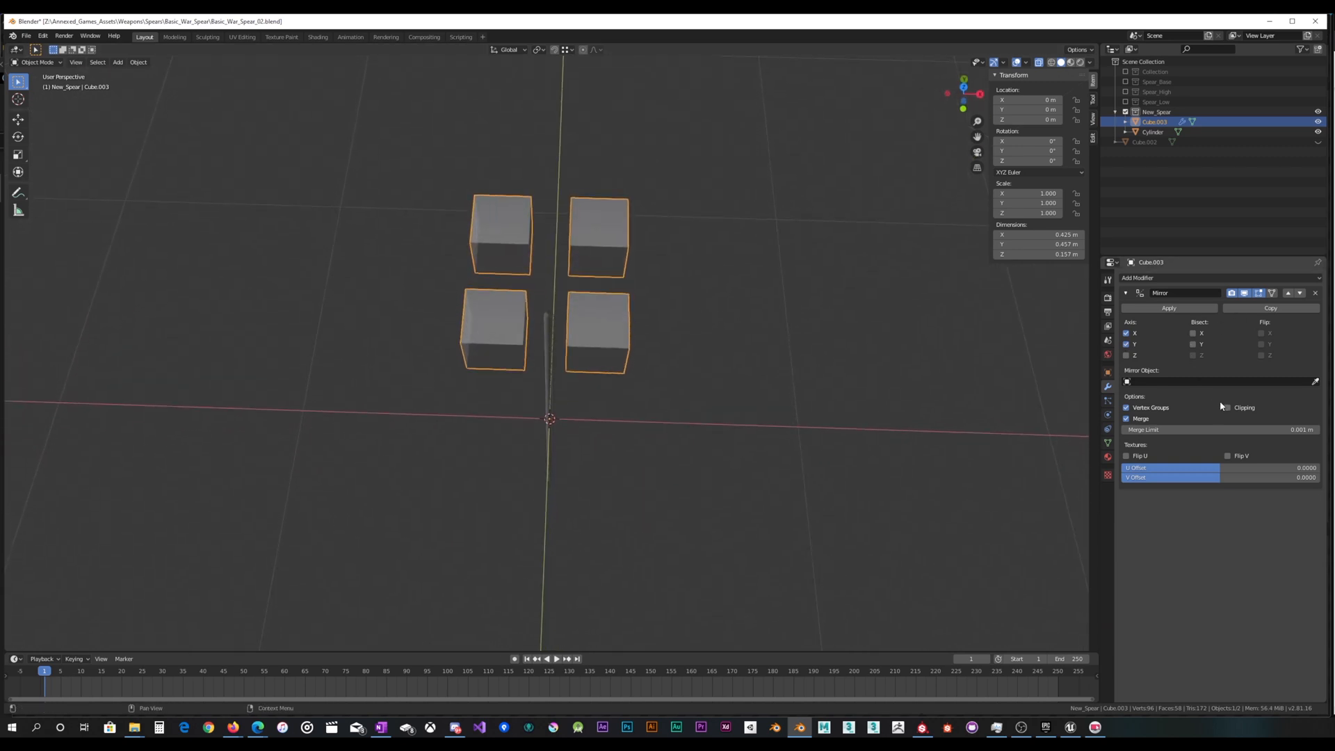
{"action": "key", "text": "g"}
{"action": "key", "text": "y"}
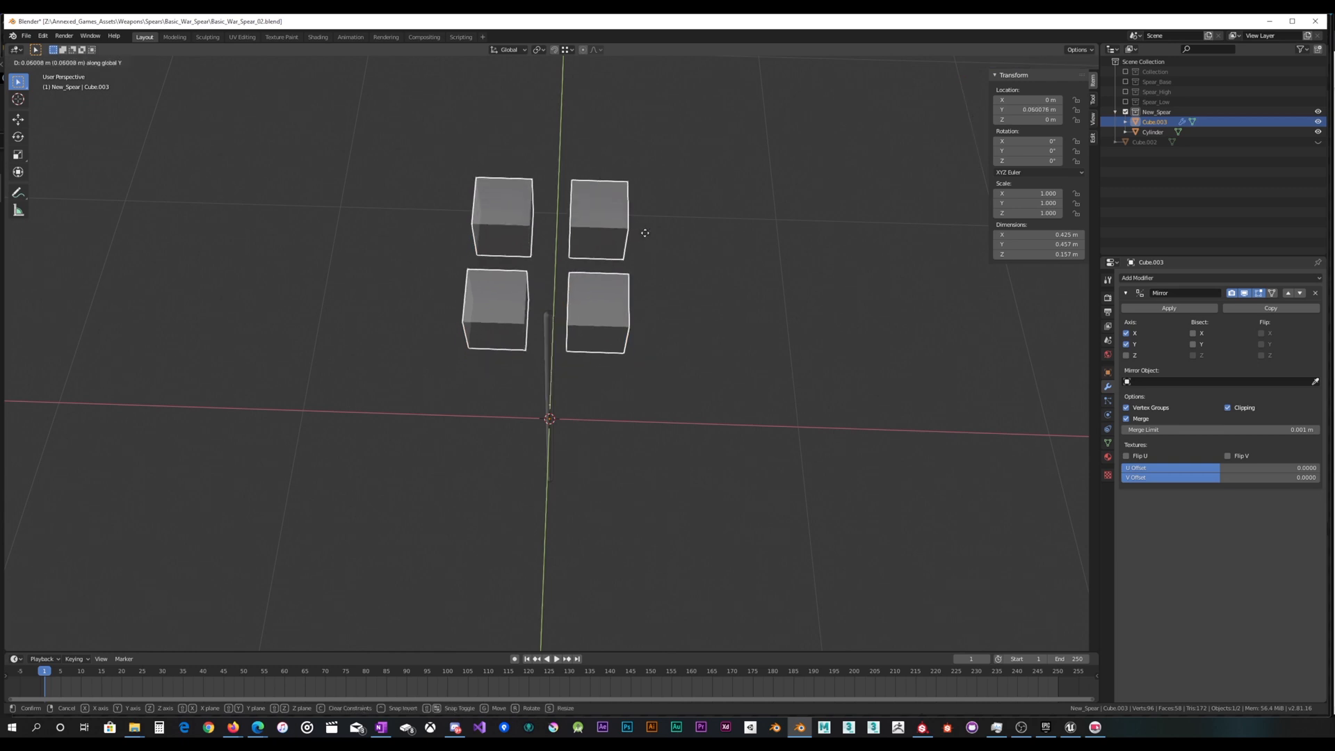
{"action": "key", "text": "Escape"}
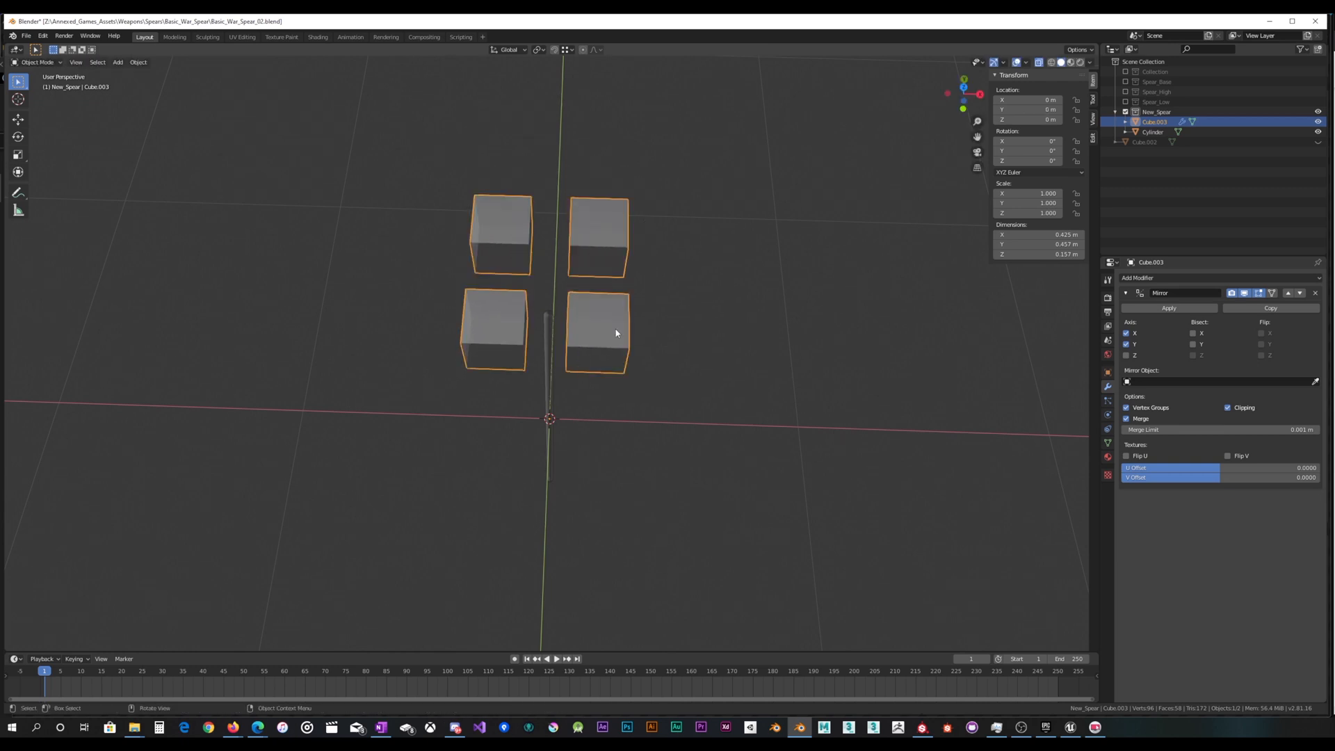
In Edit Mode, move the cube's geometry along Y and X until its inner sides meet the mirror planes above the shaft
{"action": "key", "text": "Tab"}
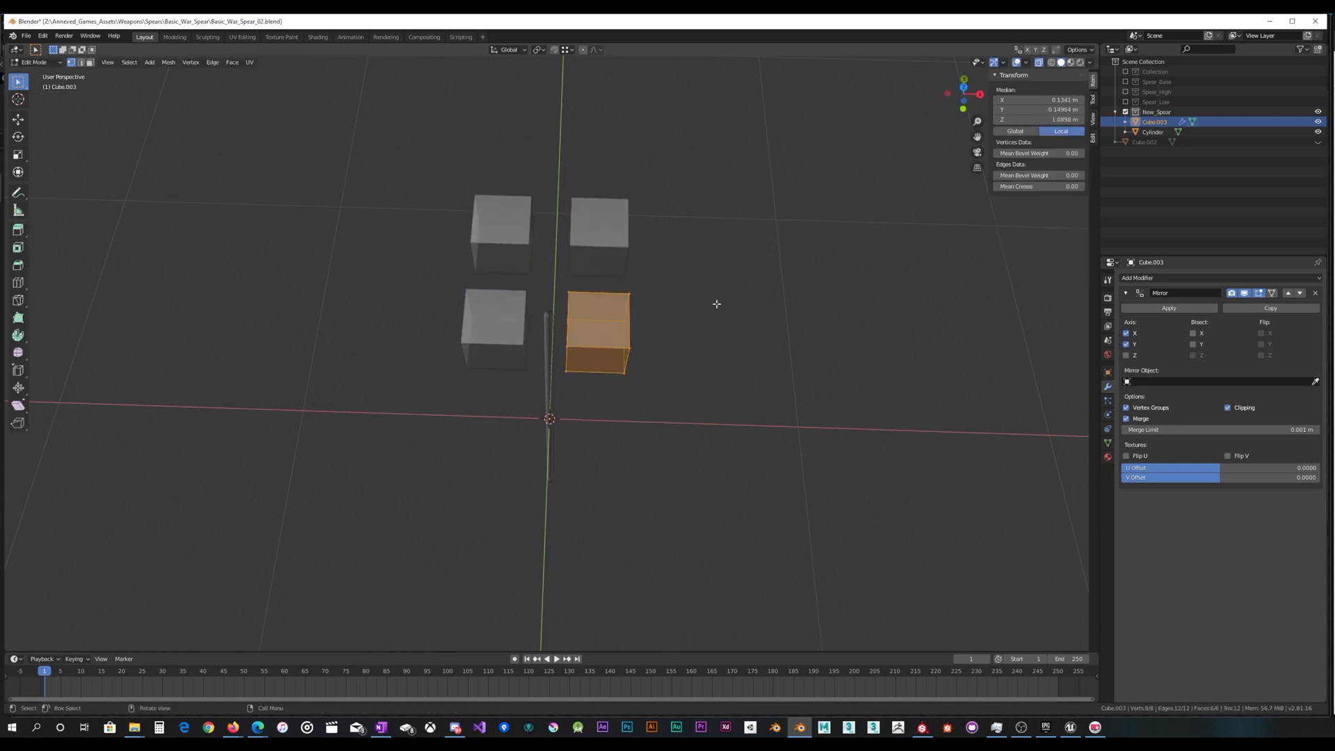
{"action": "key", "text": "g"}
{"action": "key", "text": "y"}
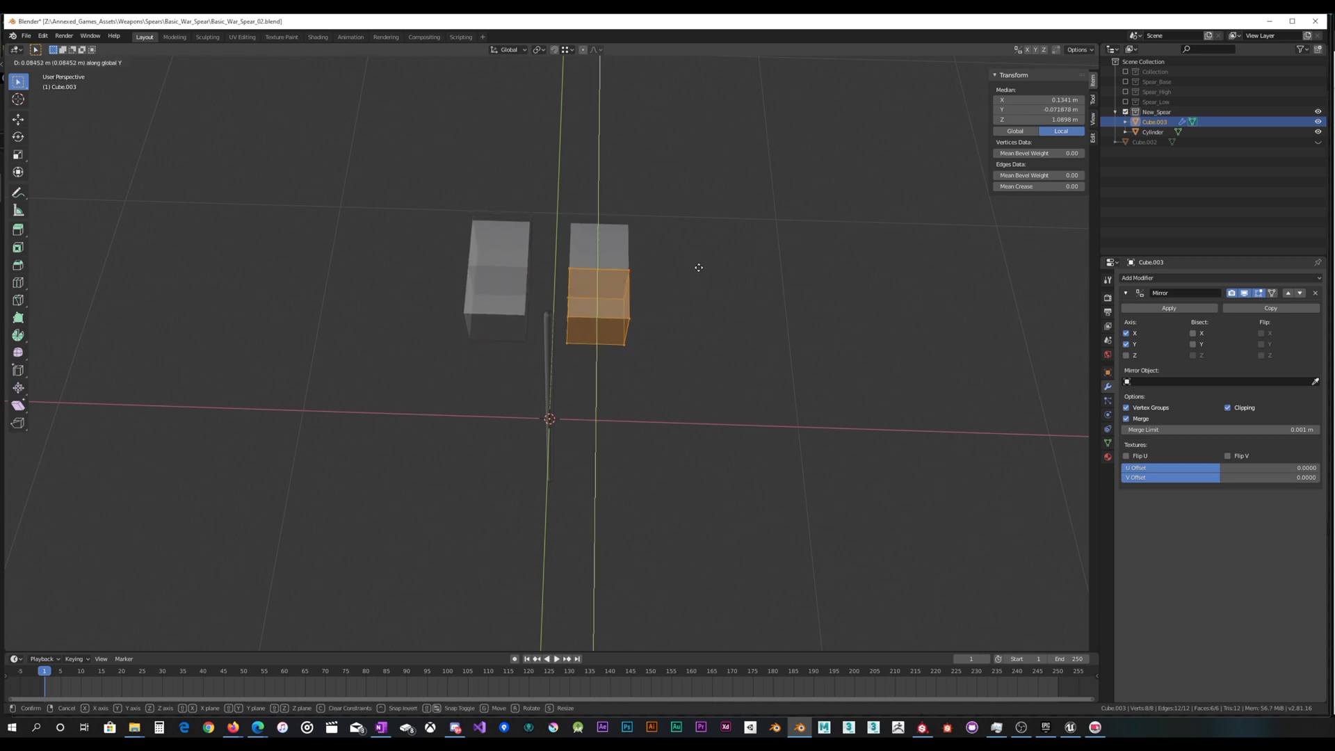
{"action": "left_click", "coordinate": [699, 268]}
{"action": "key", "text": "g"}
{"action": "key", "text": "x"}
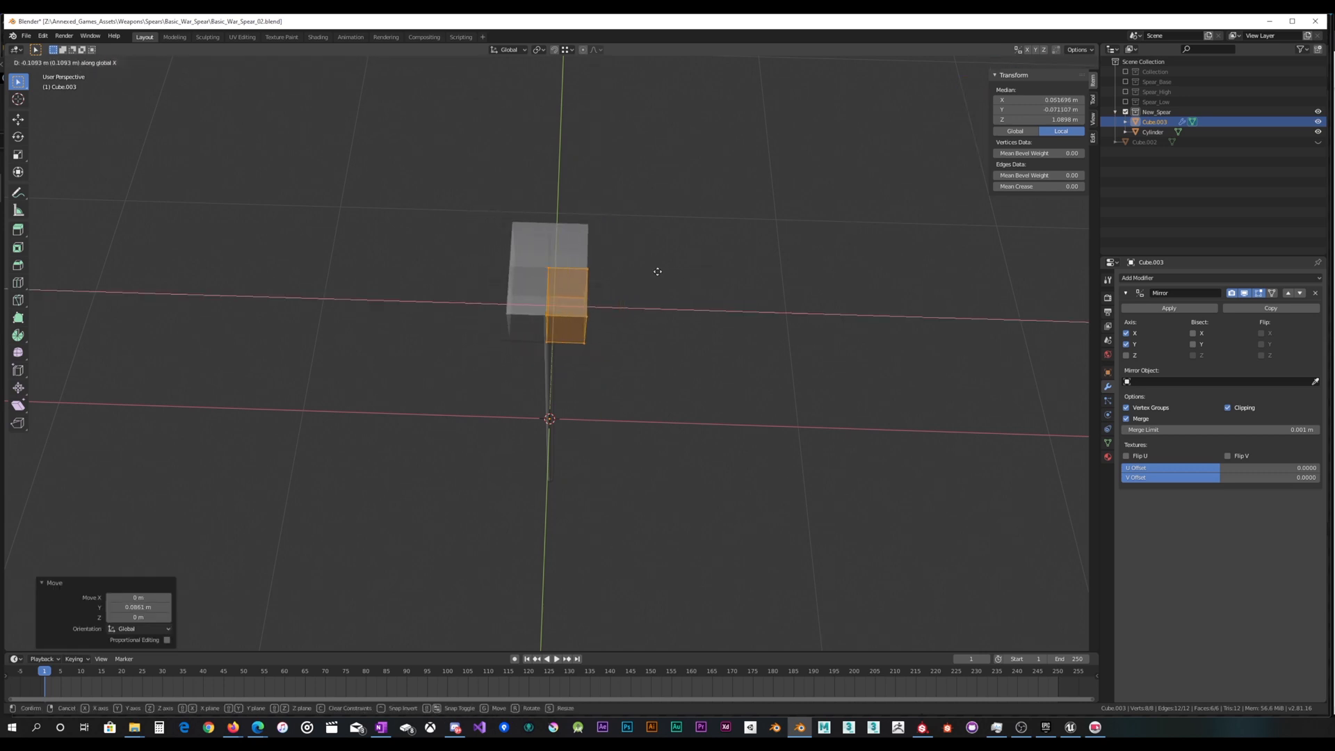
{"action": "left_click", "coordinate": [665, 270]}
{"action": "scroll", "coordinate": [664, 270], "scroll_direction": "up", "scroll_amount": 5}
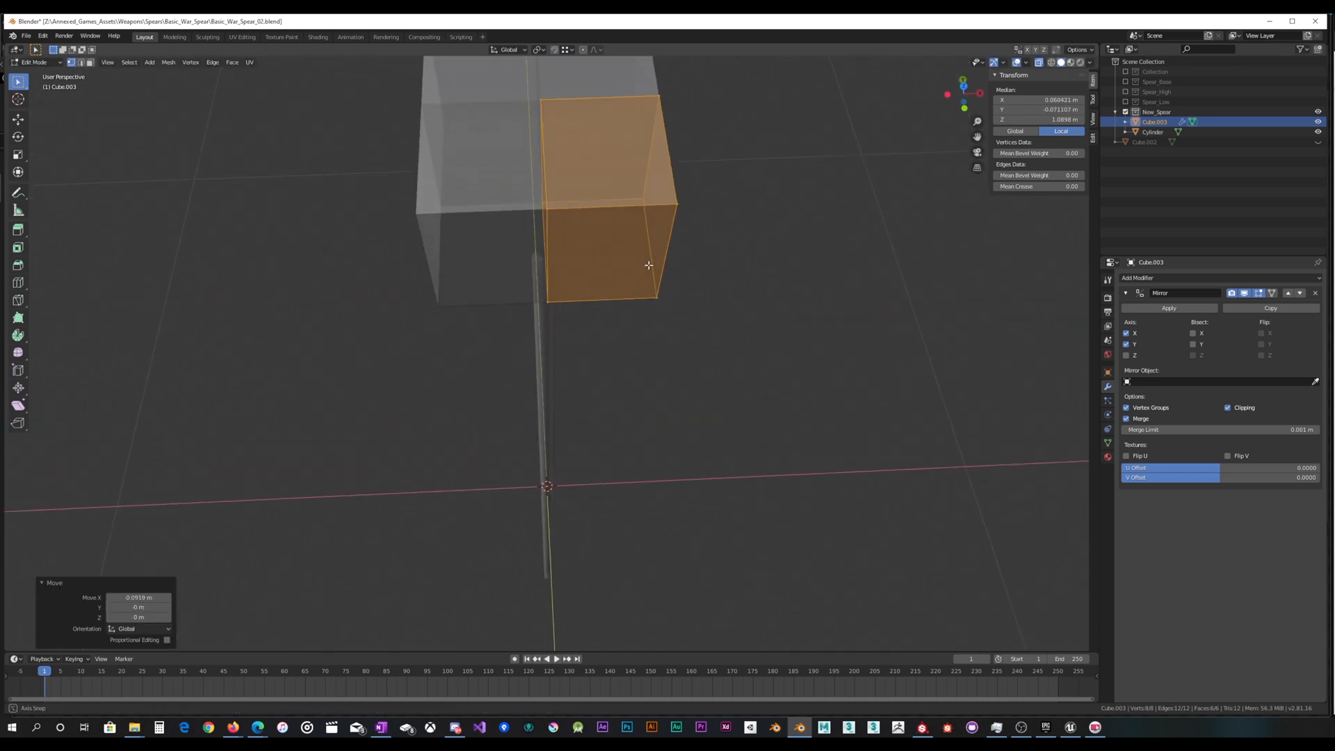
Delete the cube's vertical edge on the central axis together with its inner faces, using Only Edges & Faces
{"action": "middle_click_drag", "start_coordinate": [650, 264], "coordinate": [636, 424]}
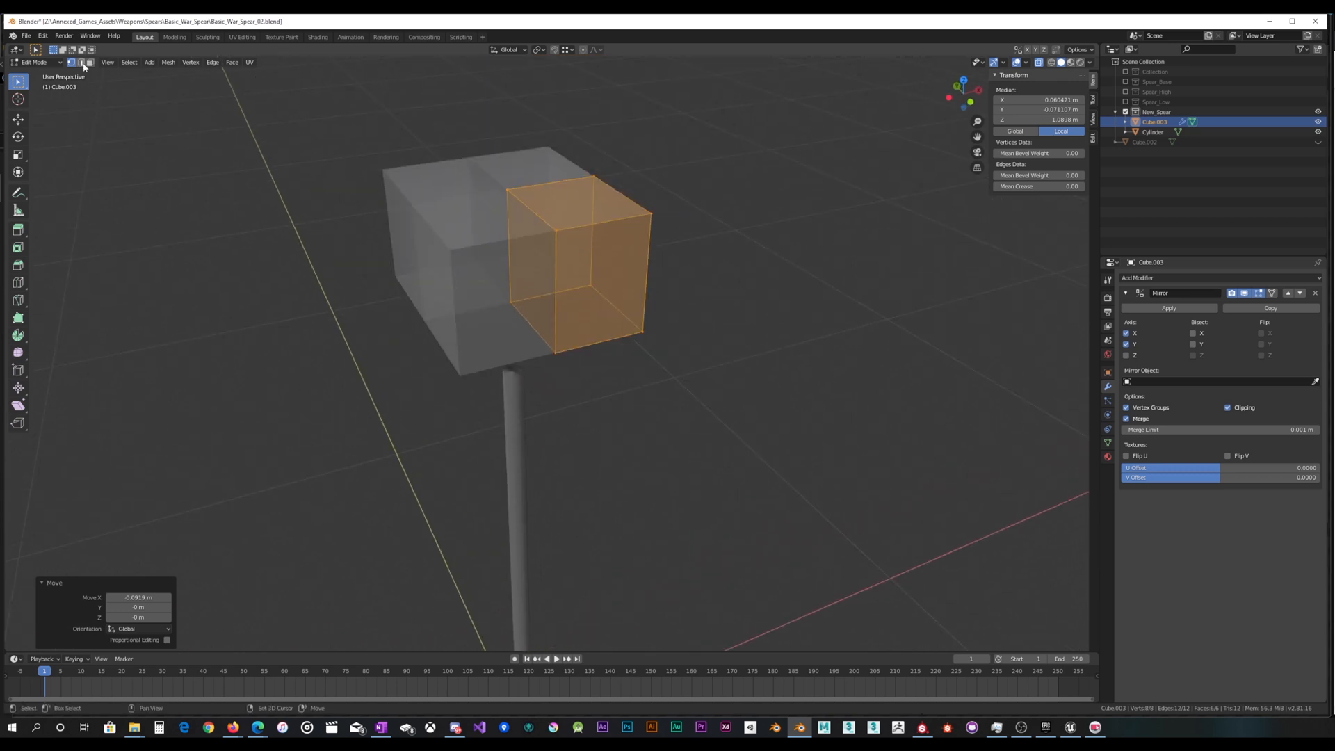
{"action": "left_click", "coordinate": [509, 226]}
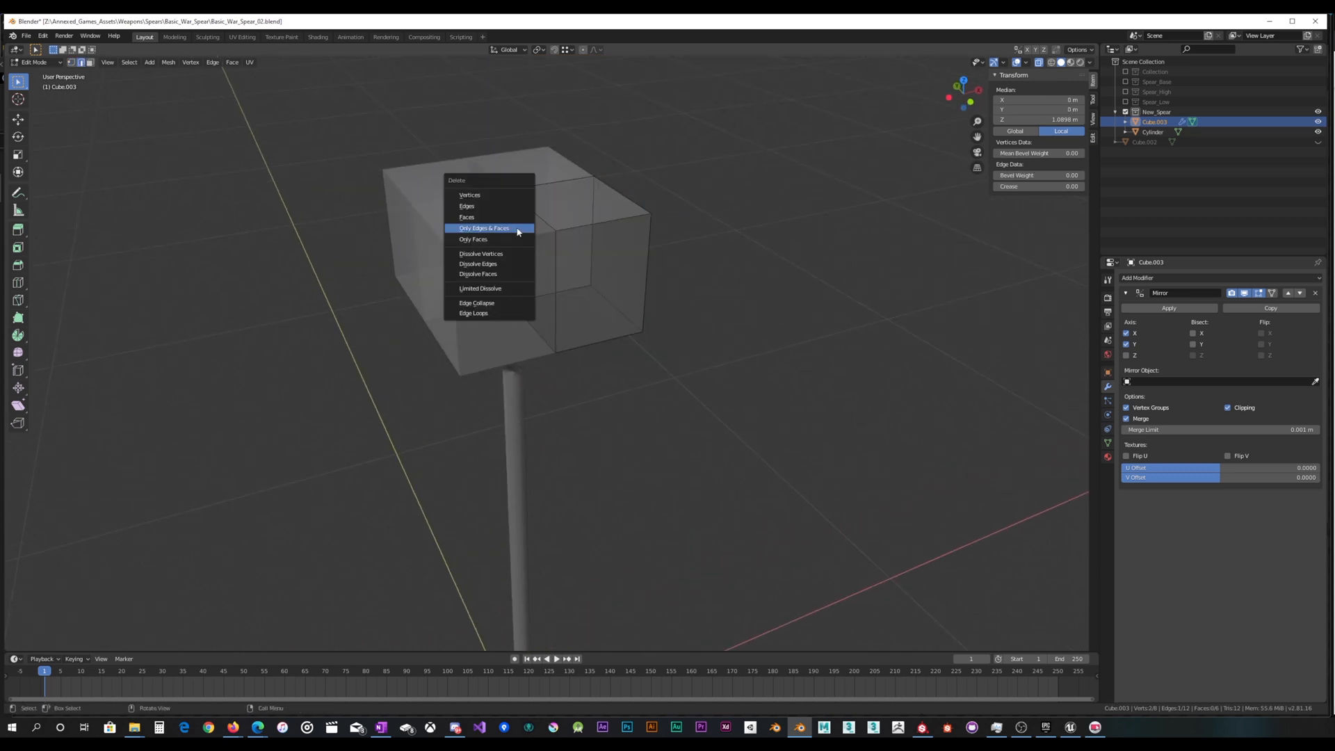
{"action": "key", "text": "x"}
{"action": "left_click", "coordinate": [506, 232]}
{"action": "middle_click_drag", "start_coordinate": [635, 229], "coordinate": [762, 189]}
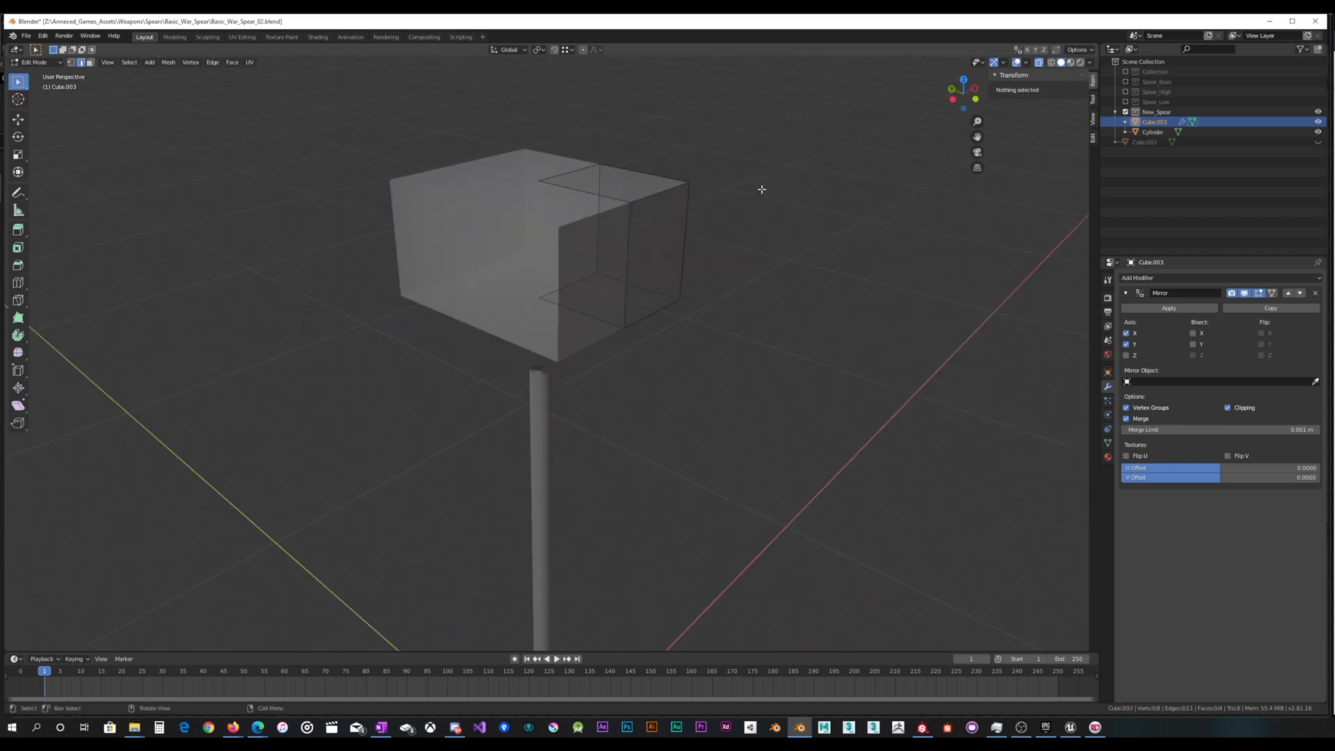
{"action": "left_click", "coordinate": [1038, 63]}
{"action": "left_click", "coordinate": [1039, 63]}
{"action": "middle_click_drag", "start_coordinate": [551, 224], "coordinate": [402, 255]}
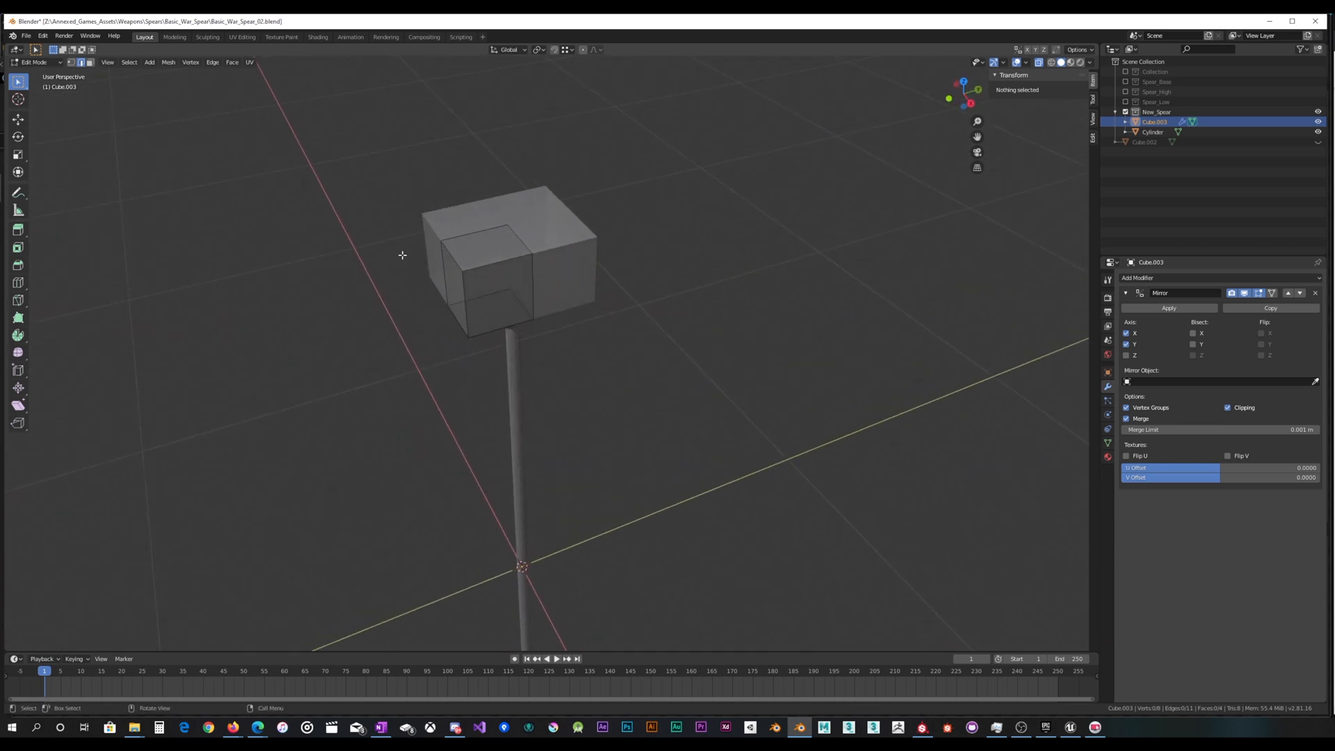
Select the block's outer X side and move it inward along X to about 0.016 m from the centre
{"action": "key", "text": "a"}
{"action": "middle_click_drag", "start_coordinate": [604, 209], "coordinate": [678, 219]}
{"action": "left_click_drag", "start_coordinate": [555, 359], "coordinate": [620, 204]}
{"action": "middle_click_drag", "start_coordinate": [635, 206], "coordinate": [636, 208]}
{"action": "key", "text": "g"}
{"action": "key", "text": "x"}
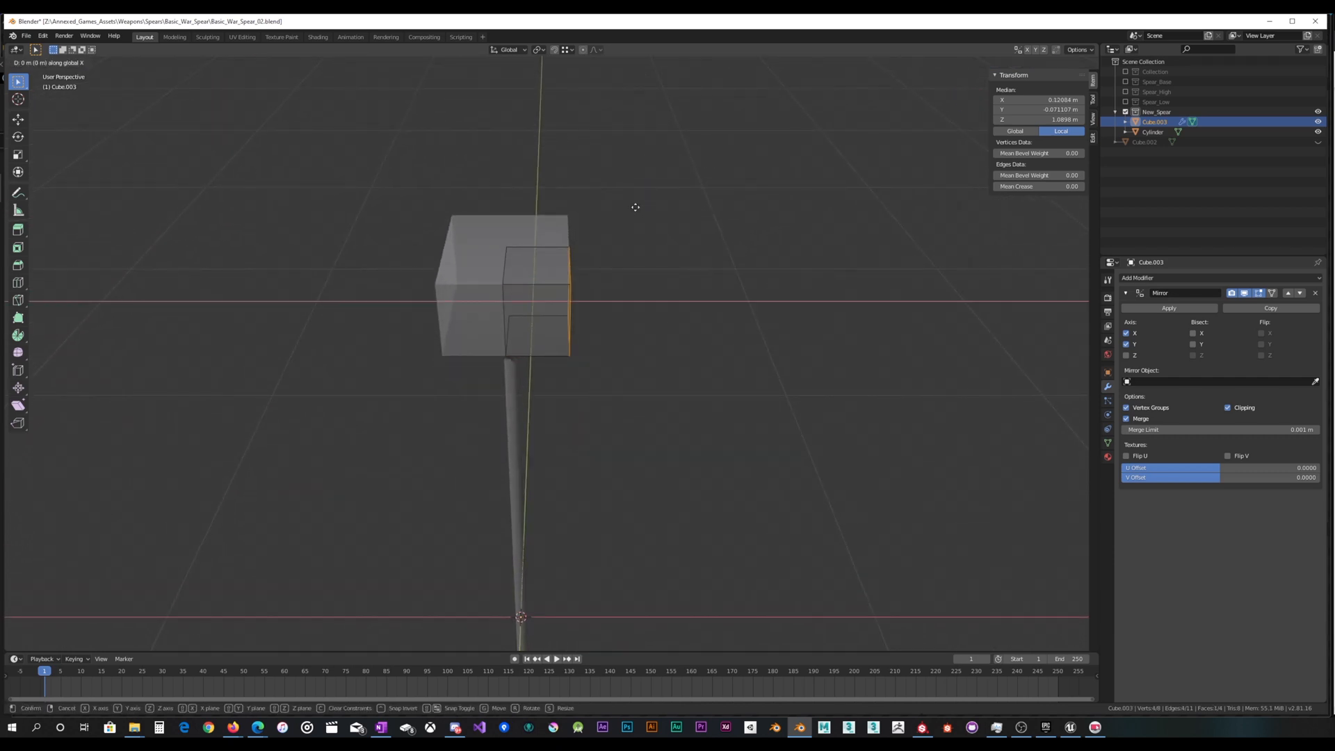
{"action": "left_click", "coordinate": [587, 221]}
Select the block's outer Y side and move it about 0.116 m inward along Y, forming a narrow block
{"action": "middle_click_drag", "start_coordinate": [485, 385], "coordinate": [450, 343]}
{"action": "key", "text": "b"}
{"action": "key", "text": "g"}
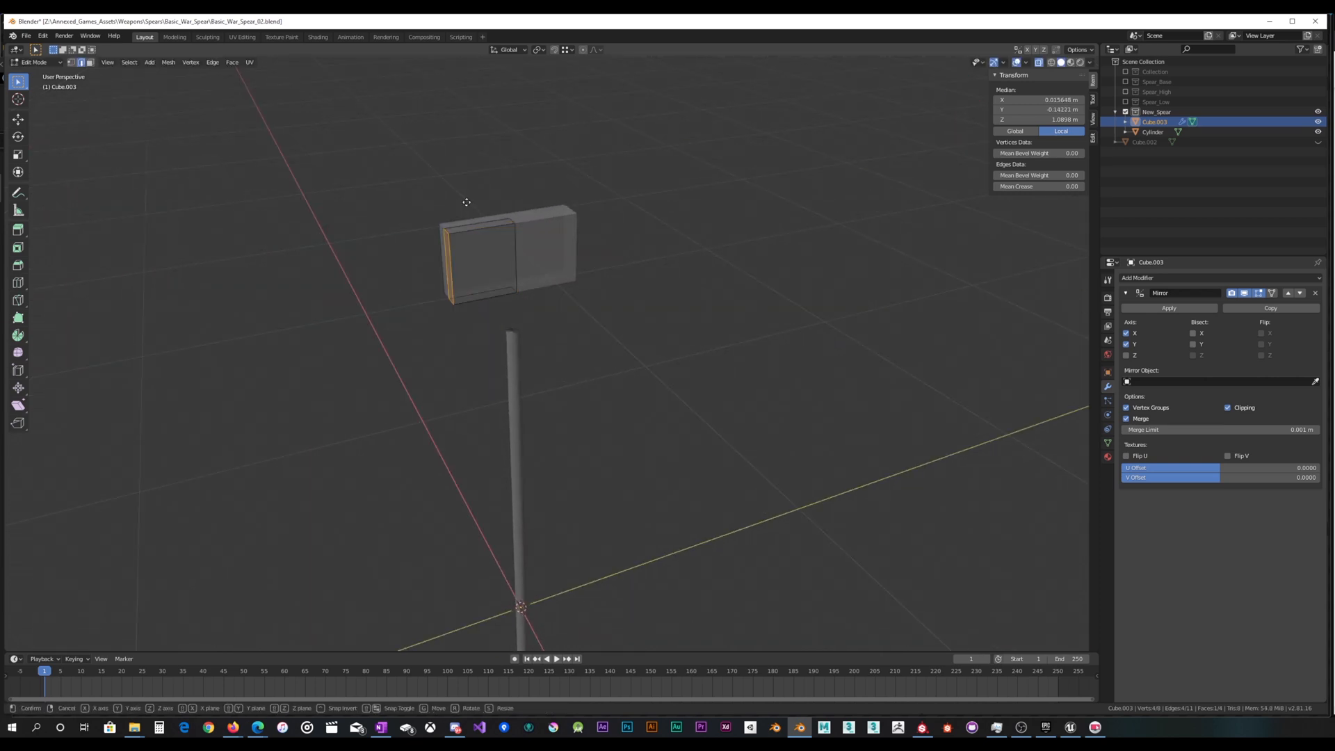
{"action": "key", "text": "y"}
{"action": "left_click", "coordinate": [519, 190]}
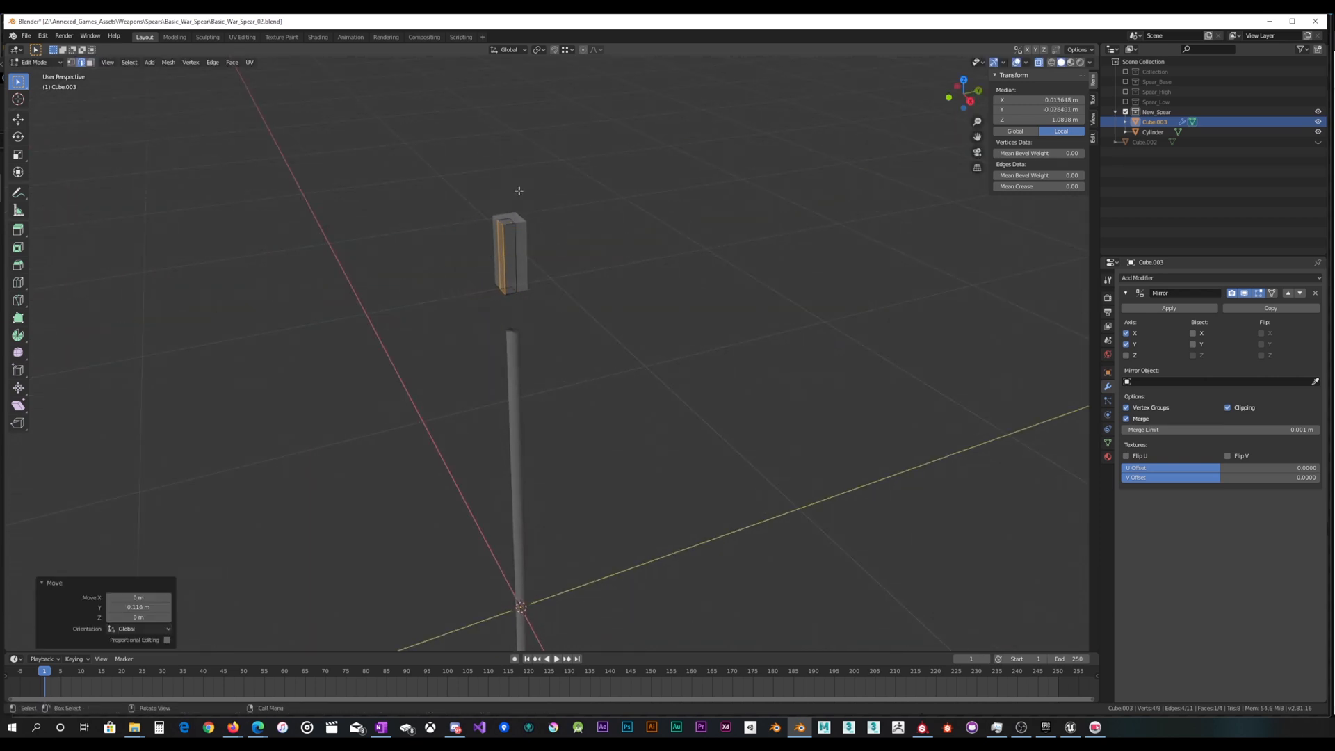
{"action": "middle_click_drag", "start_coordinate": [519, 190], "coordinate": [595, 164]}
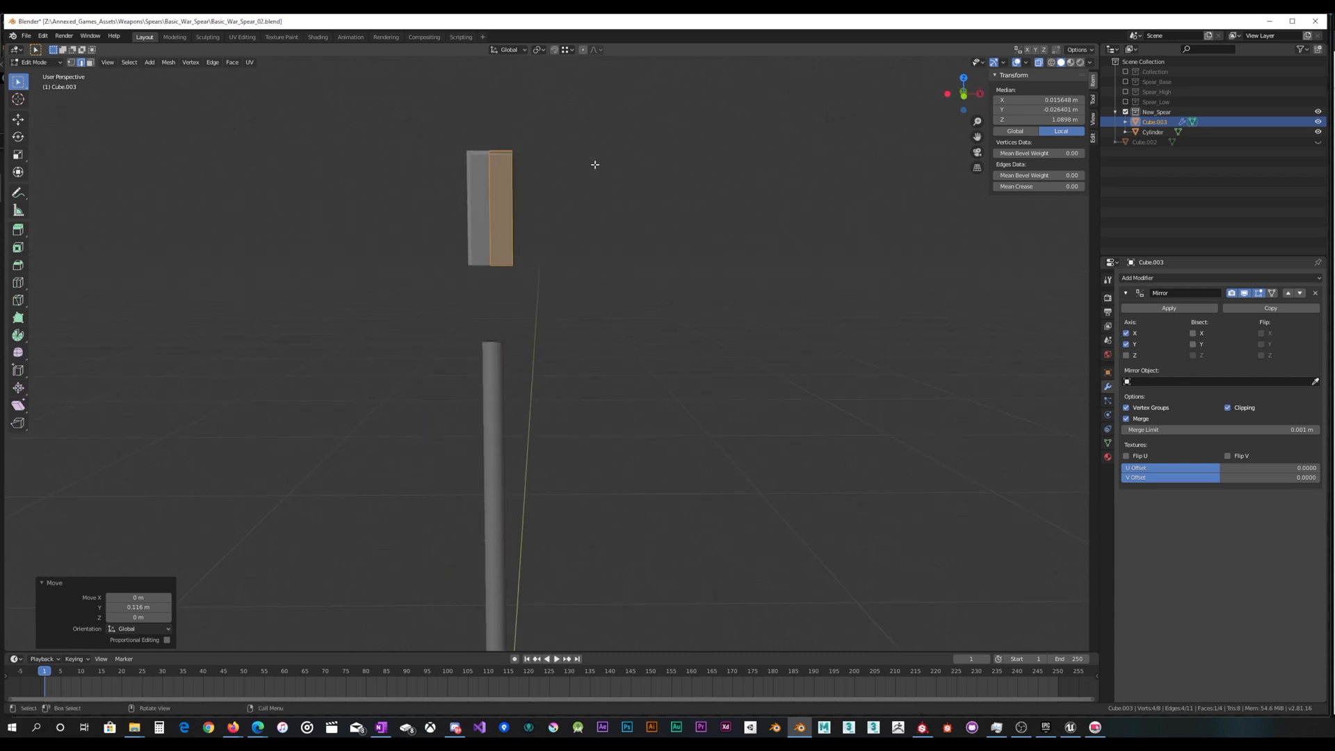
{"action": "key", "text": "KP_3"}
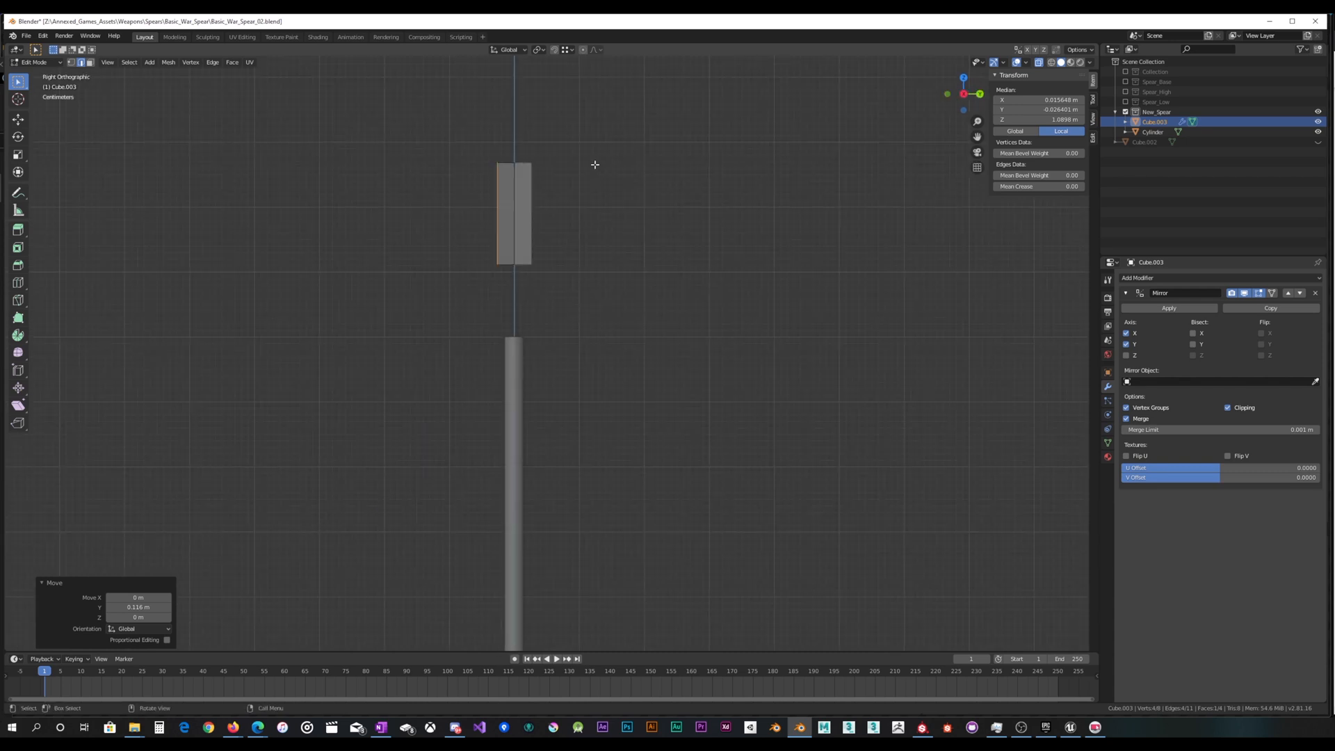
Move the block's bottom face about 0.294 m down along Z so it overlaps the top of the shaft
{"action": "key", "text": "KP_1"}
{"action": "key", "text": "ctrl+z"}
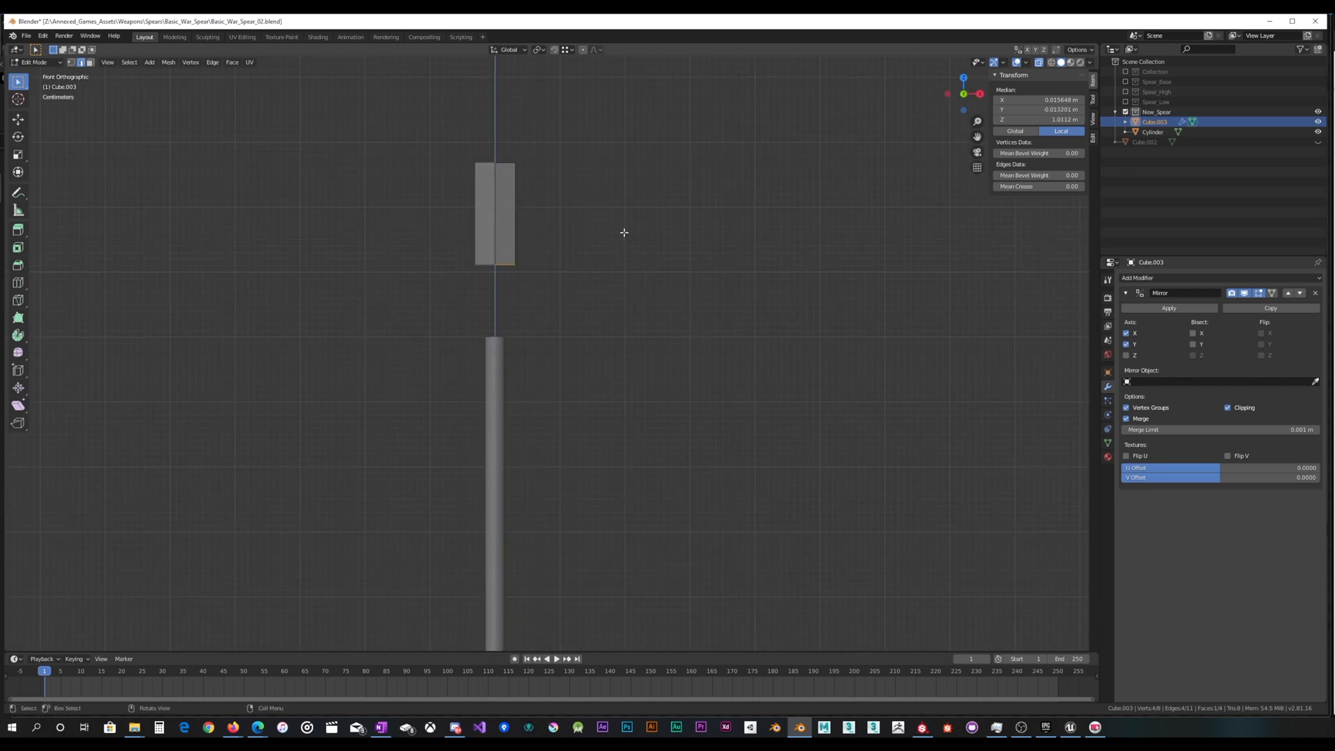
{"action": "key", "text": "g"}
{"action": "key", "text": "z"}
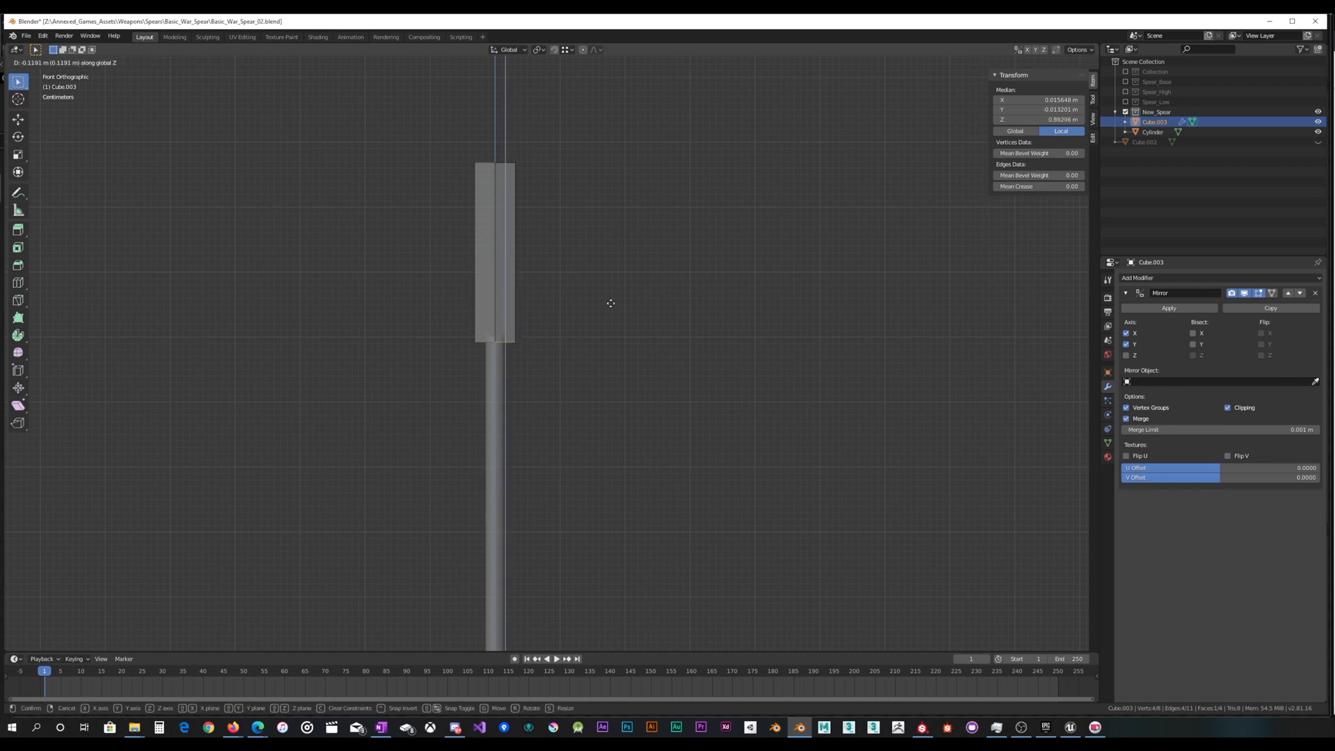
{"action": "left_click", "coordinate": [595, 415]}
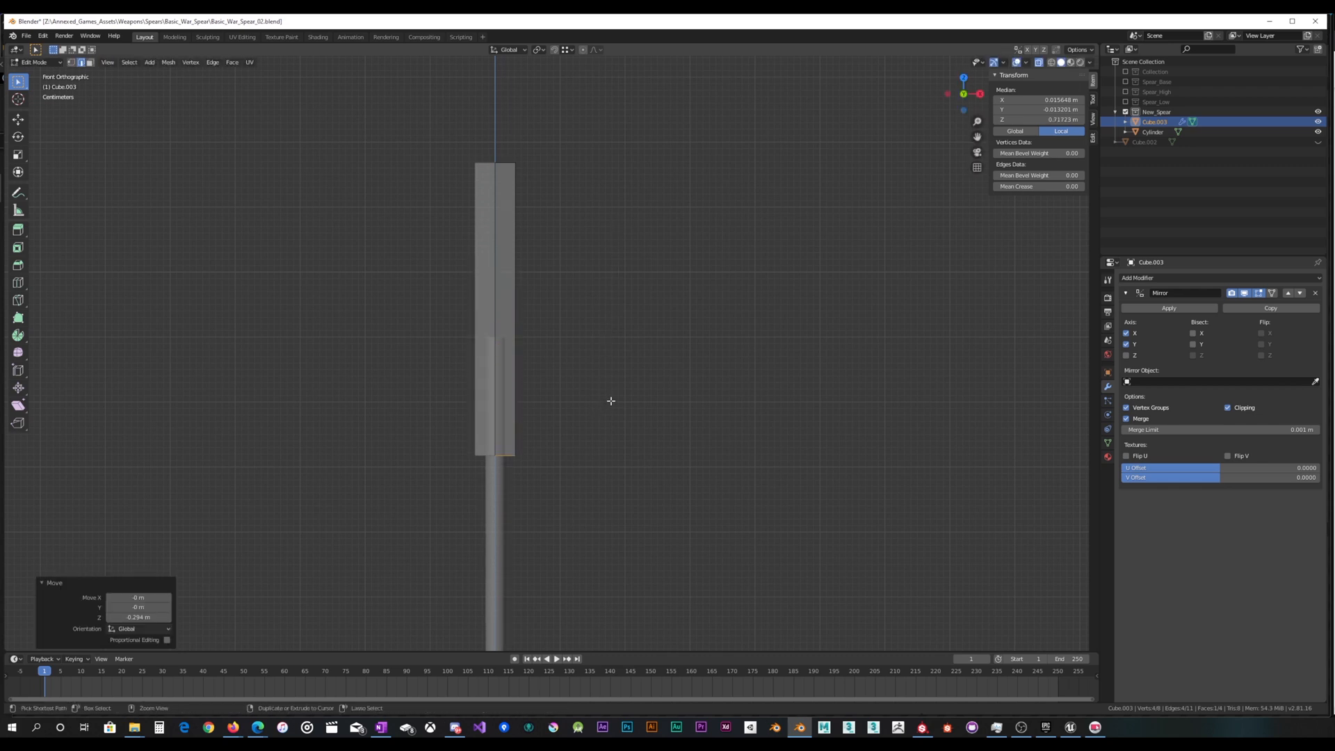
Add one horizontal loop cut to the block and slide it below the middle, just under the shaft's top, with factor 0.378
{"action": "key", "text": "ctrl+r"}
{"action": "left_click", "coordinate": [505, 372]}
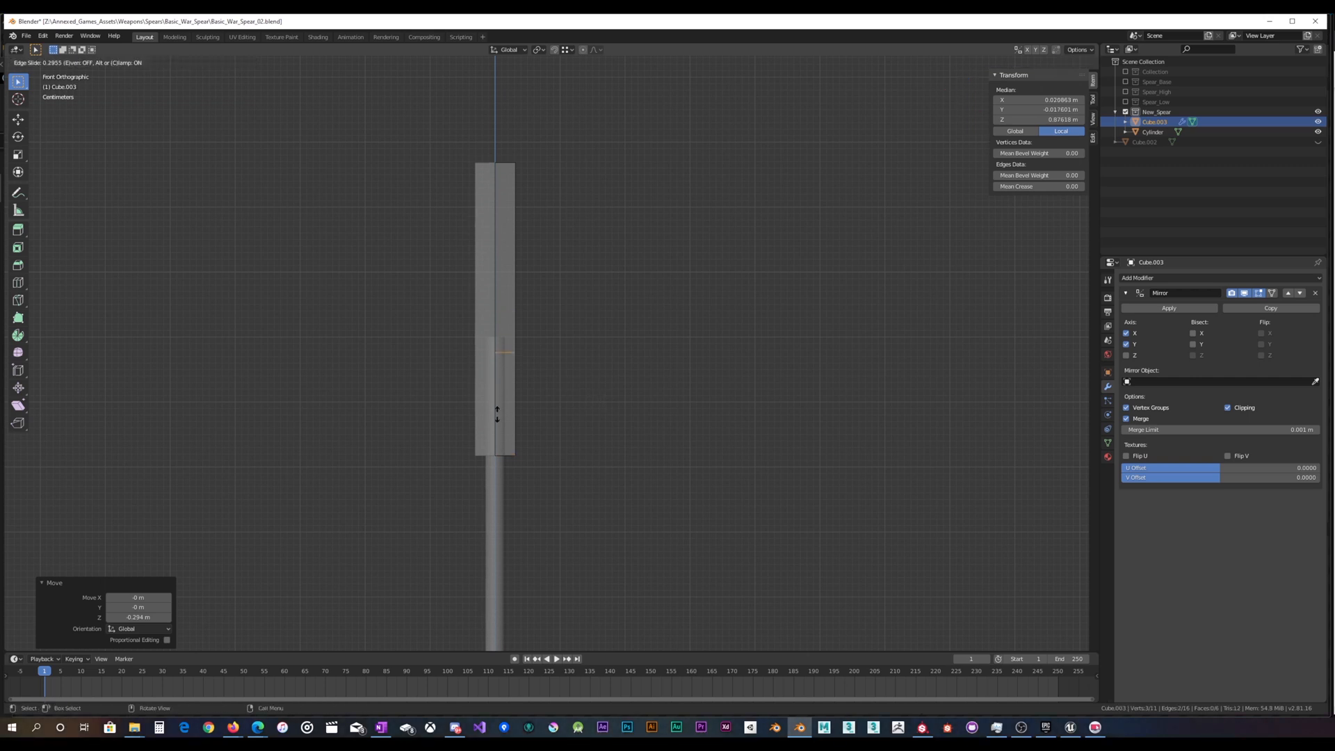
{"action": "left_click", "coordinate": [498, 421]}
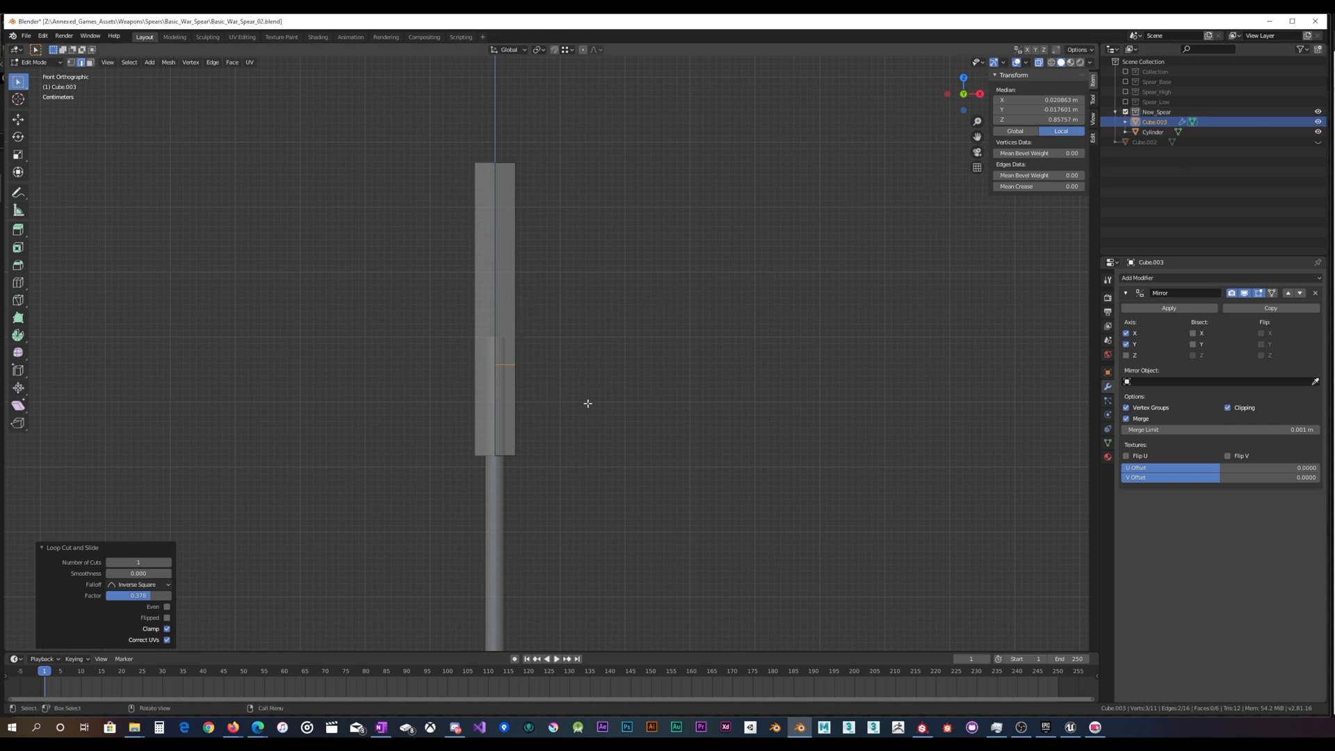
Show the Spear_High collection and hide New_Spear to view the finished spear head as a reference
{"action": "right_click", "coordinate": [414, 398]}
{"action": "left_click", "coordinate": [1126, 93]}
{"action": "middle_click_drag", "start_coordinate": [721, 274], "coordinate": [670, 281]}
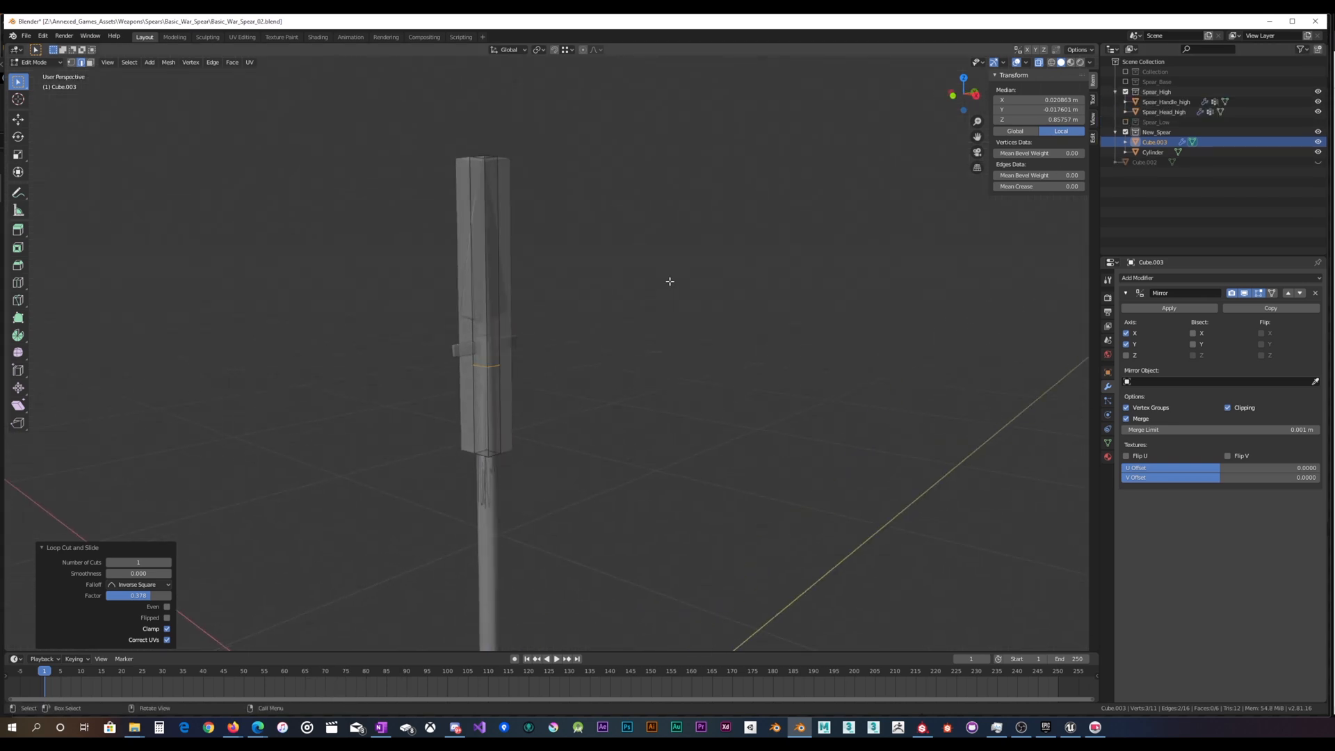
{"action": "left_click", "coordinate": [1125, 132]}
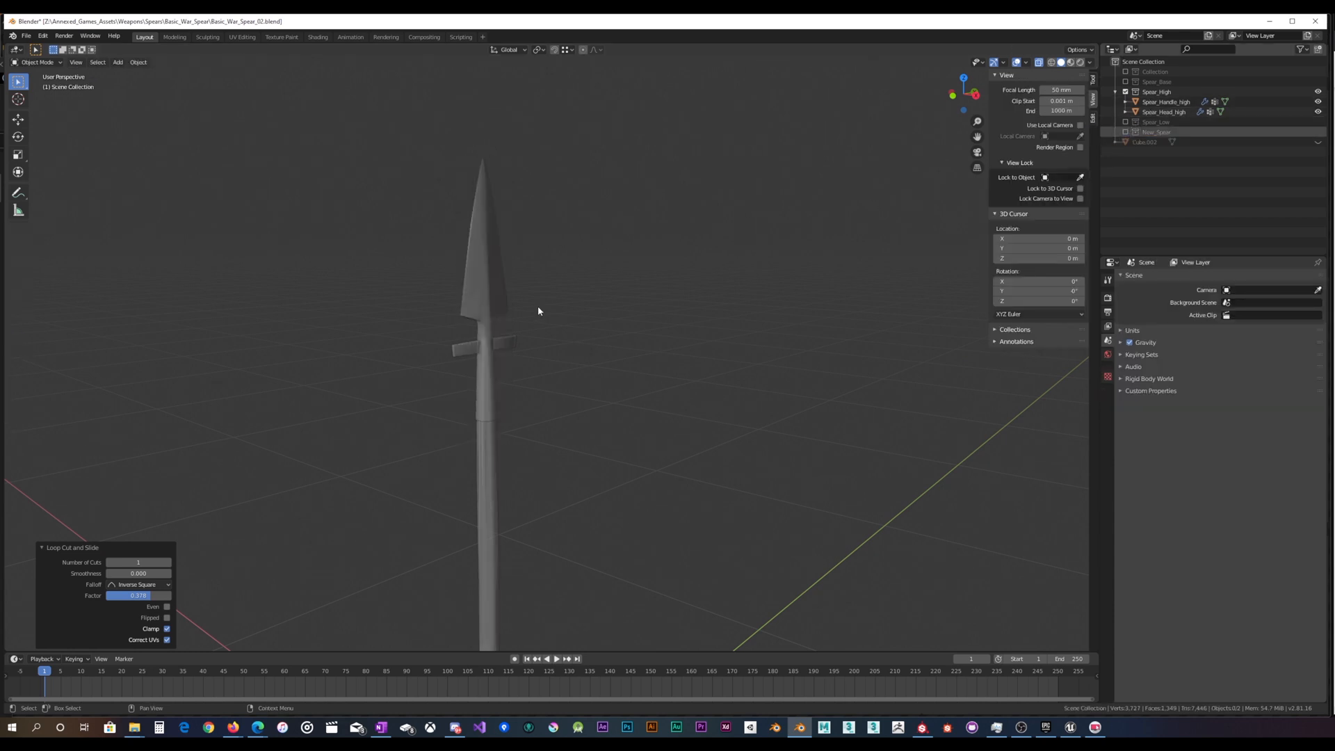
Examine the finished spear's blade base, crossguard and split socket from several angles with X-ray off
{"action": "middle_click_drag", "start_coordinate": [538, 311], "coordinate": [679, 292]}
{"action": "scroll", "coordinate": [680, 292], "scroll_direction": "up", "scroll_amount": 5}
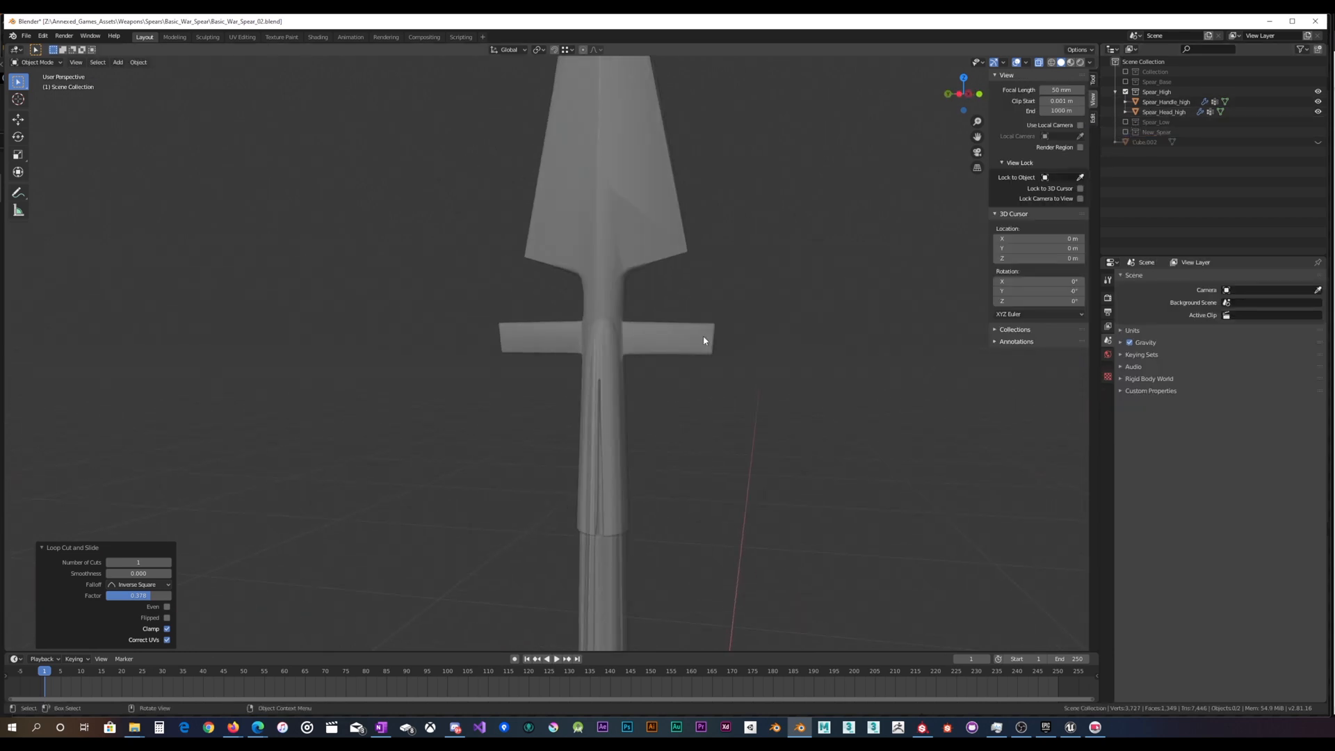
{"action": "scroll", "coordinate": [703, 337], "scroll_direction": "up", "scroll_amount": 1}
{"action": "middle_click_drag", "start_coordinate": [703, 337], "coordinate": [720, 330]}
{"action": "left_click", "coordinate": [1038, 62]}
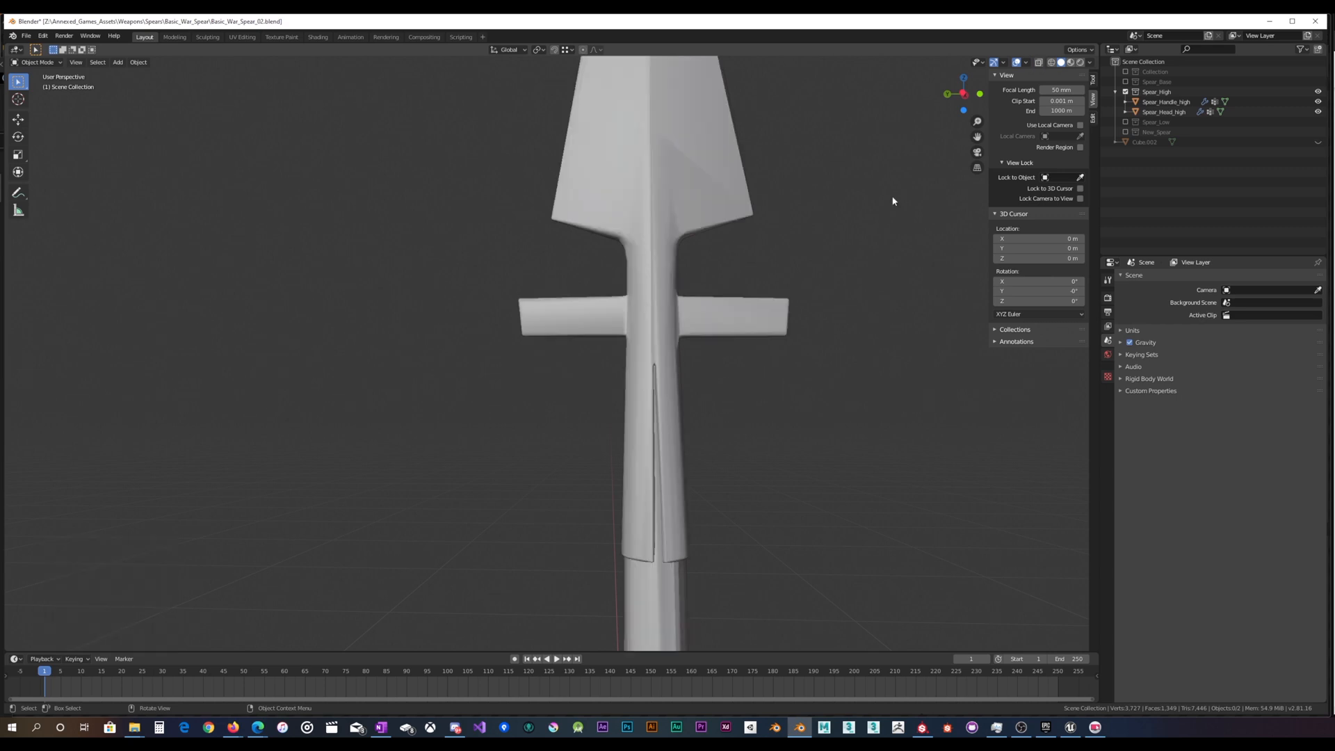
{"action": "middle_click_drag", "start_coordinate": [806, 289], "coordinate": [691, 258], "text": "shift"}
{"action": "scroll", "coordinate": [629, 291], "scroll_direction": "up", "scroll_amount": 3}
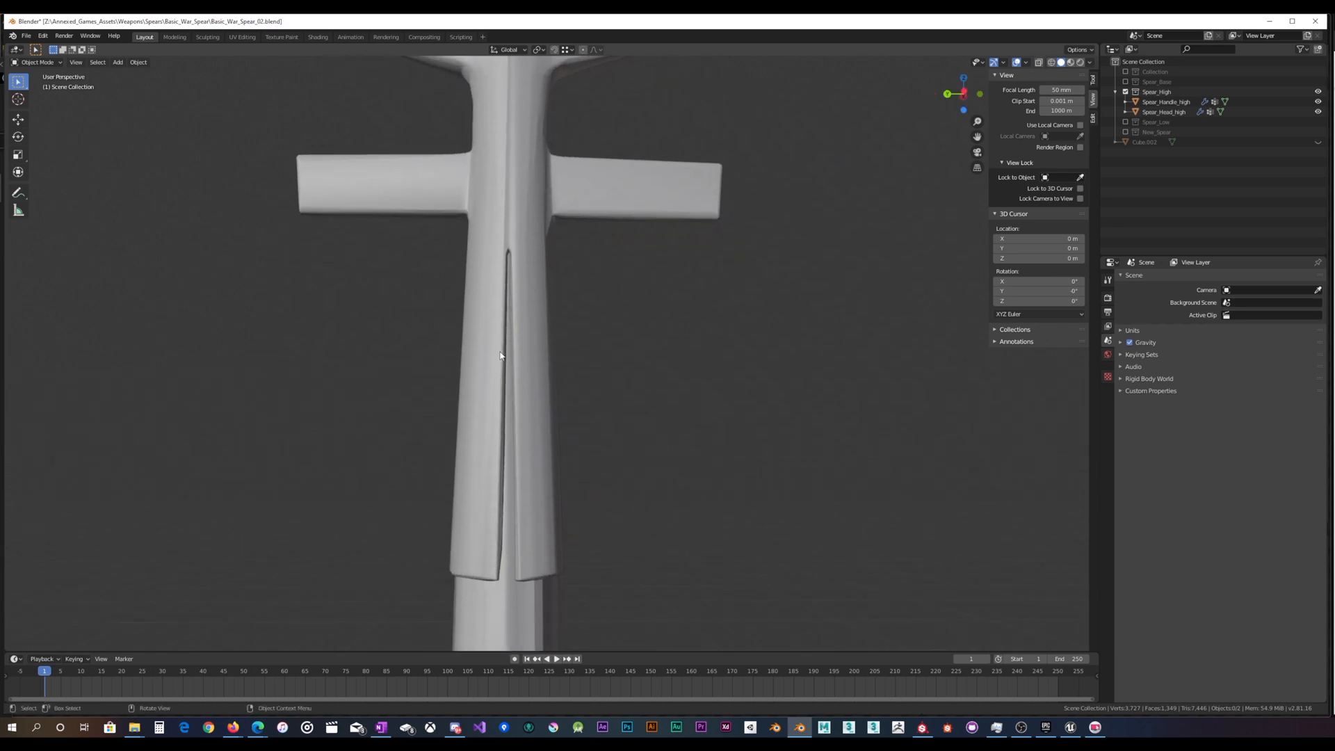
{"action": "middle_click_drag", "start_coordinate": [500, 355], "coordinate": [562, 292]}
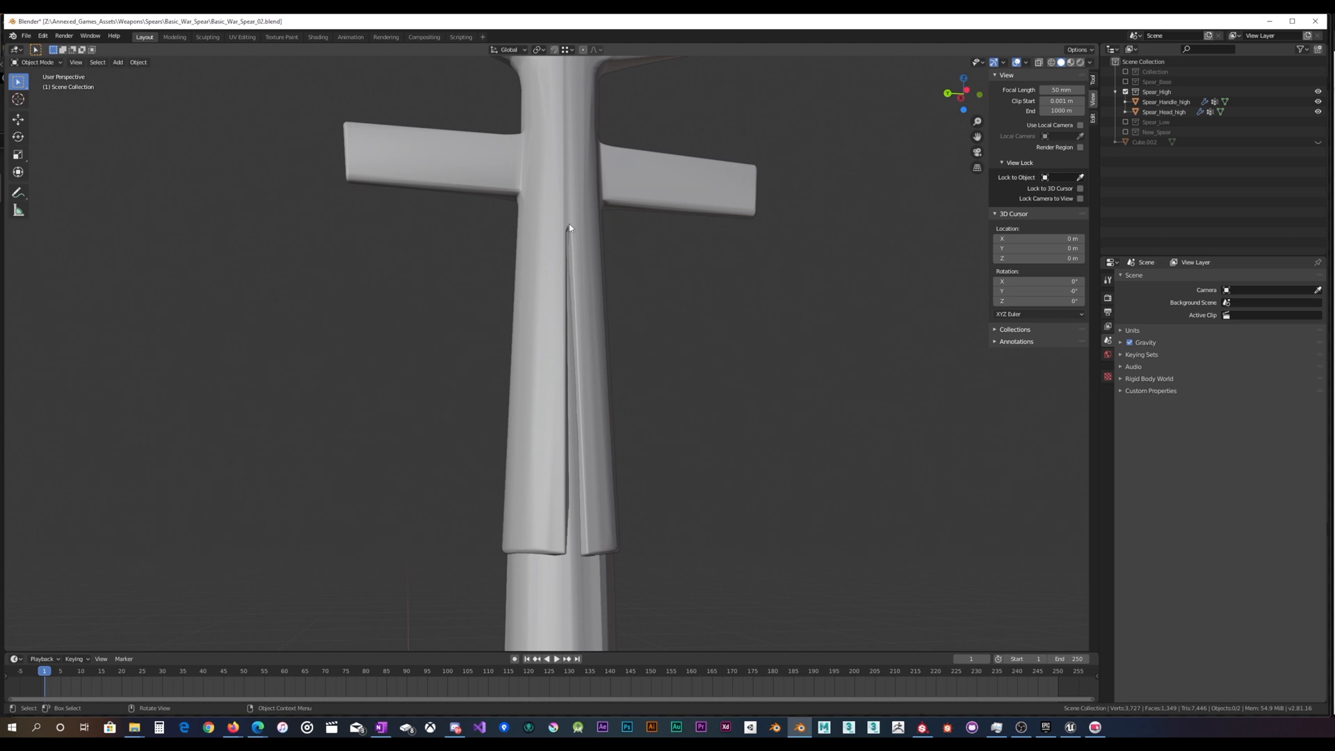
{"action": "middle_click_drag", "start_coordinate": [587, 407], "coordinate": [506, 432], "text": "shift"}
{"action": "middle_click_drag", "start_coordinate": [485, 343], "coordinate": [476, 371]}
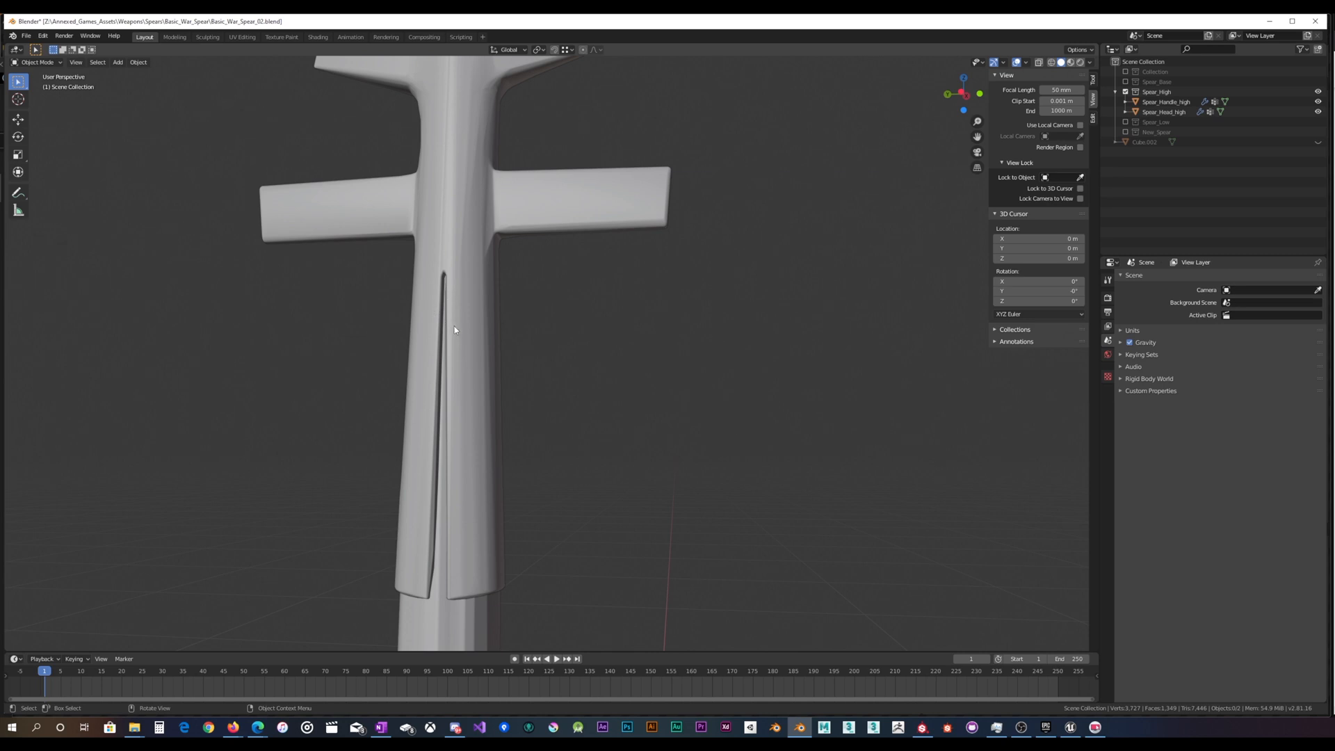
{"action": "middle_click_drag", "start_coordinate": [452, 326], "coordinate": [488, 287]}
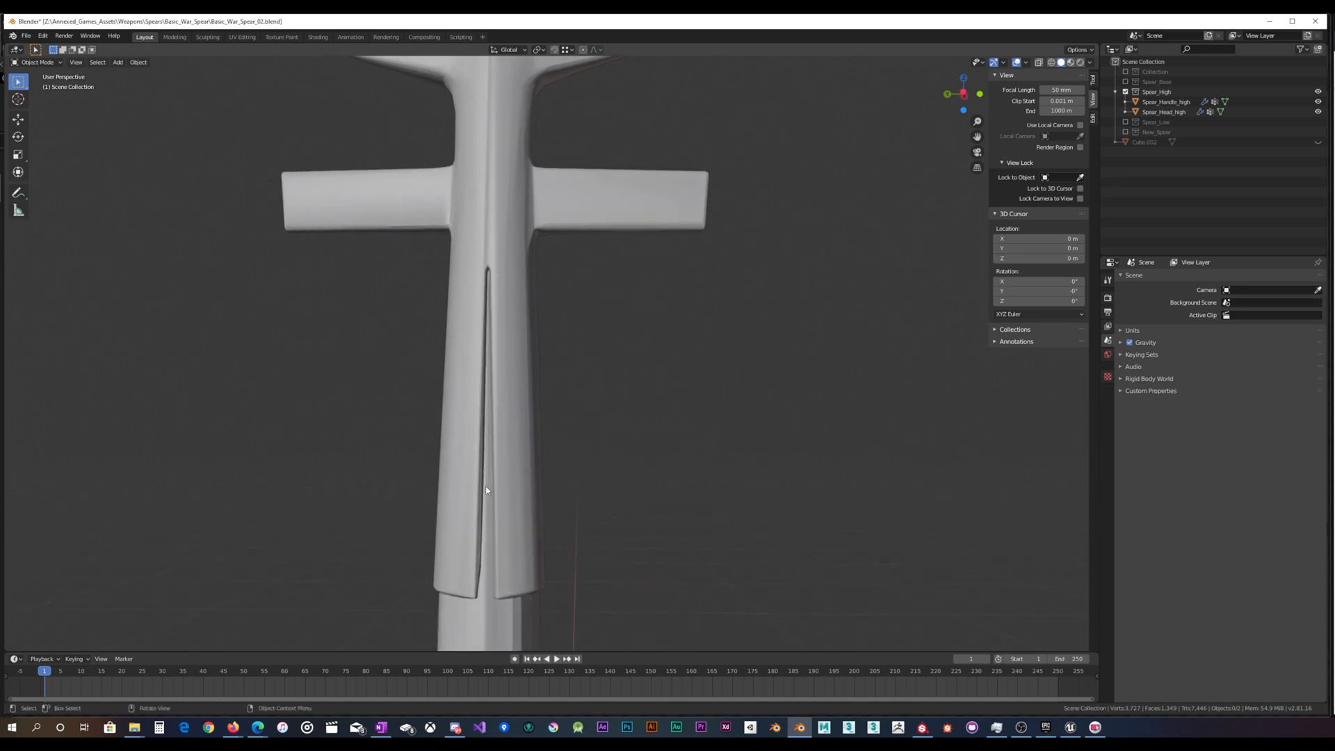
{"action": "middle_click_drag", "start_coordinate": [499, 482], "coordinate": [552, 424]}
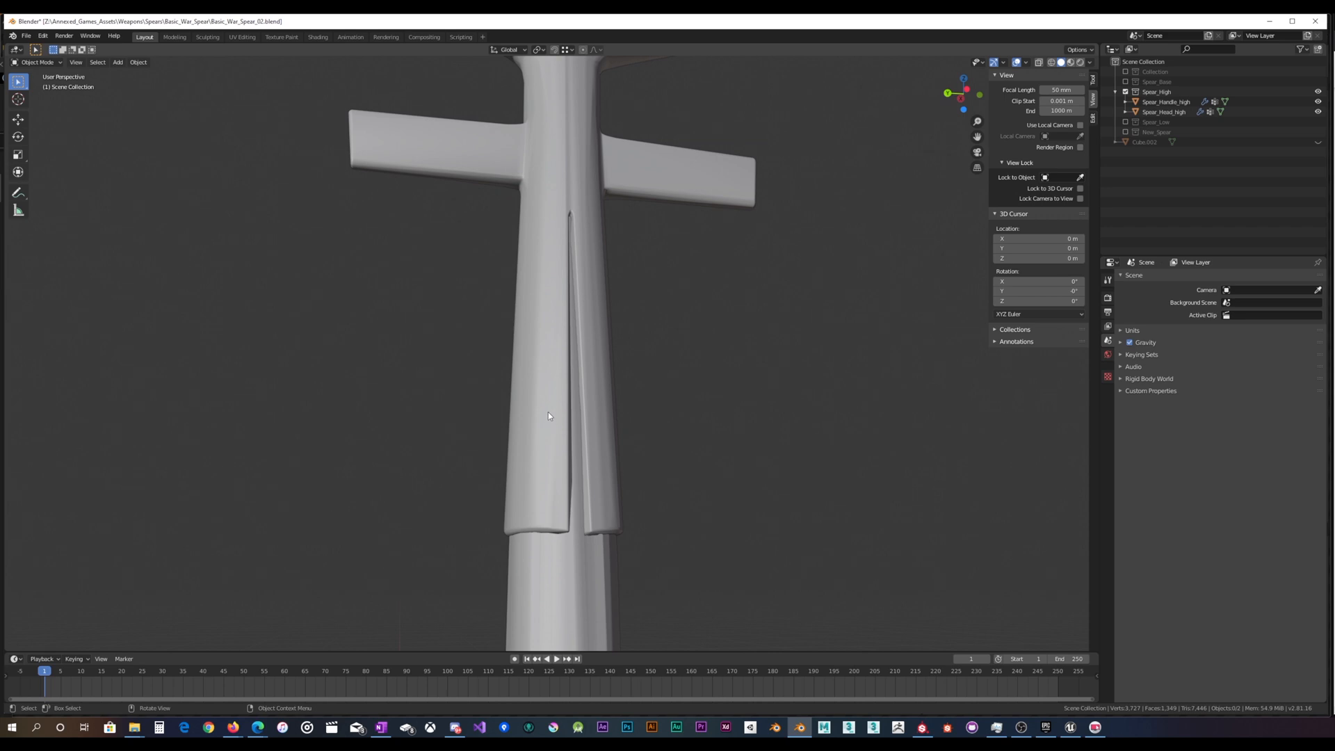
{"action": "middle_click_drag", "start_coordinate": [585, 384], "coordinate": [498, 285]}
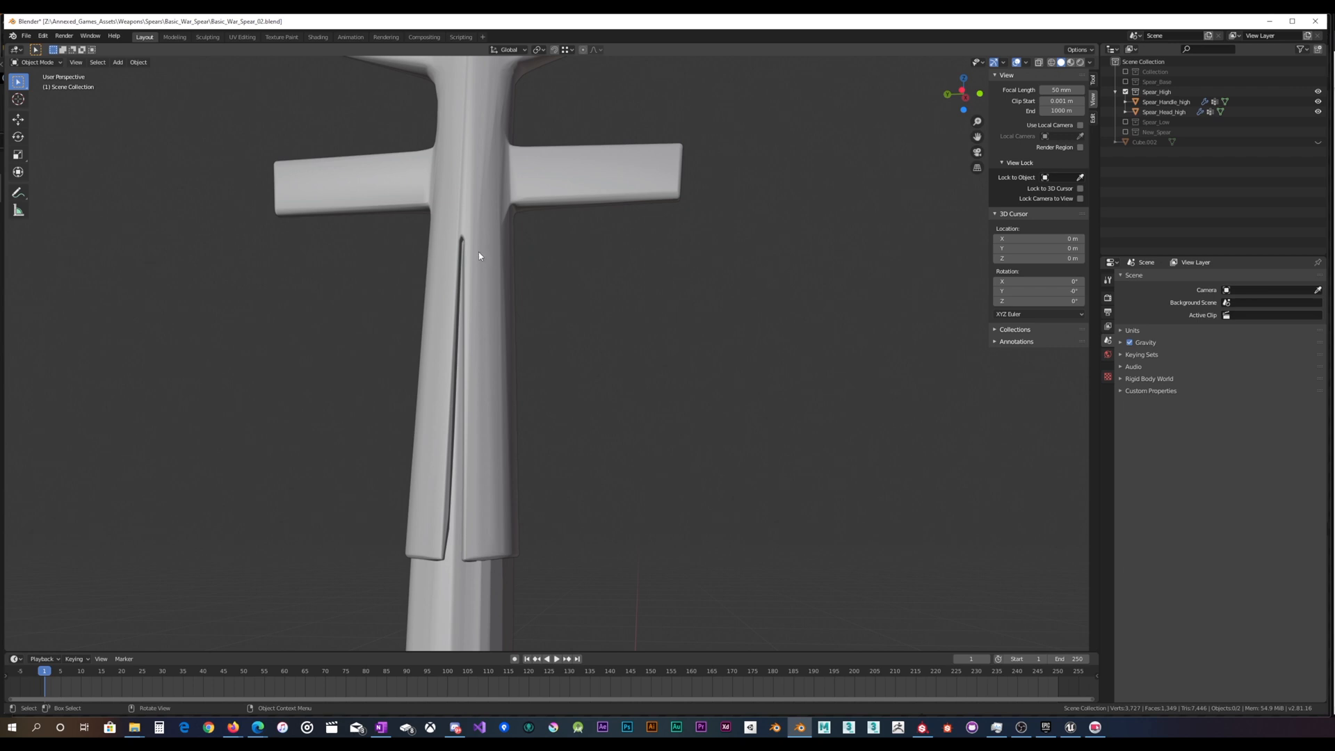
{"action": "middle_click_drag", "start_coordinate": [479, 256], "coordinate": [495, 280]}
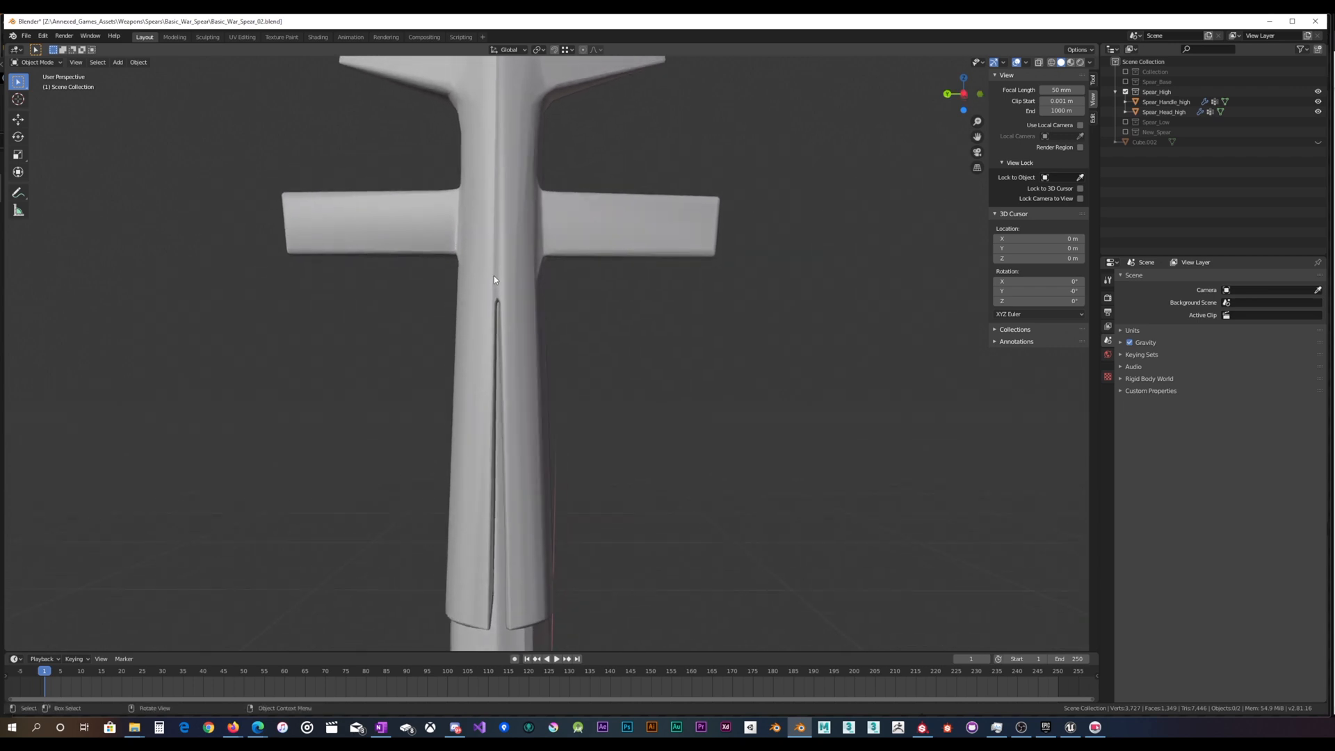
{"action": "scroll", "coordinate": [495, 278], "scroll_direction": "down", "scroll_amount": 2}
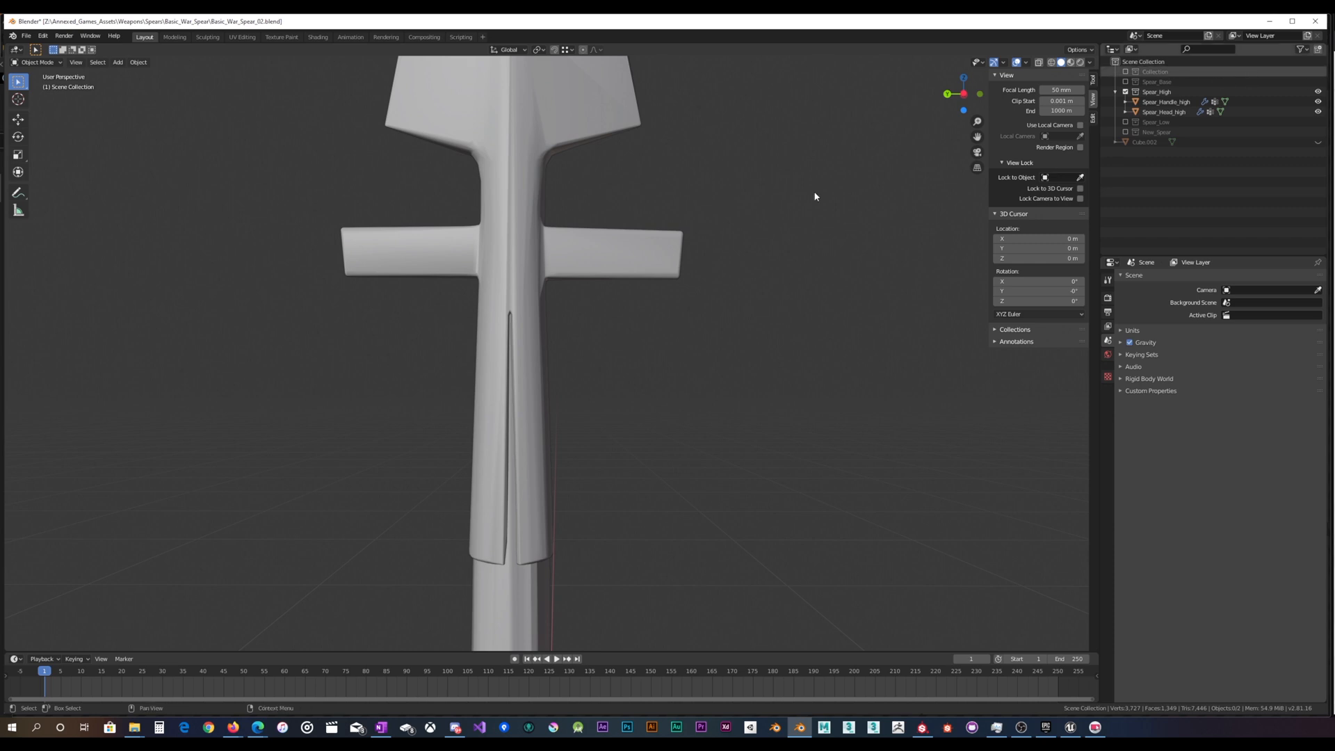
{"action": "scroll", "coordinate": [582, 305], "scroll_direction": "down", "scroll_amount": 2}
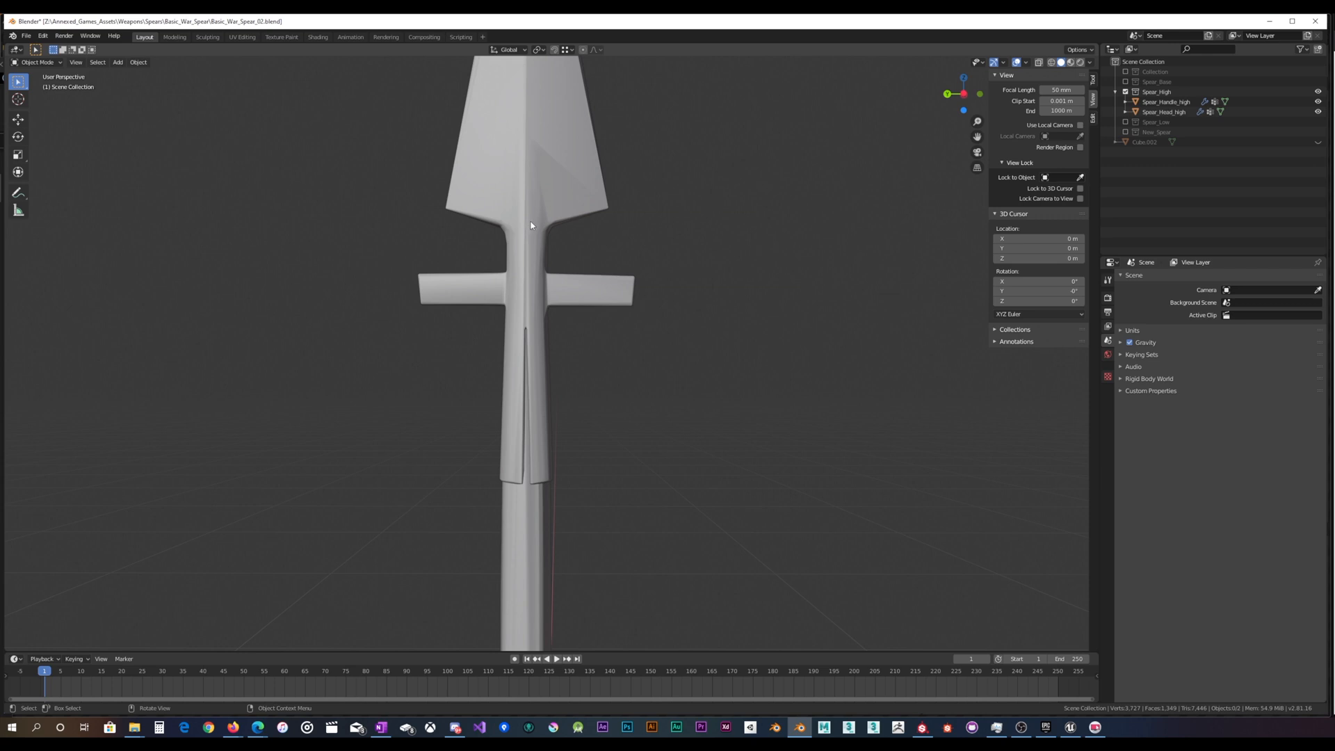
Hide the Spear_High collection, show New_Spear, and open the head block for mesh editing in front view with X-ray on
{"action": "left_click", "coordinate": [1125, 91]}
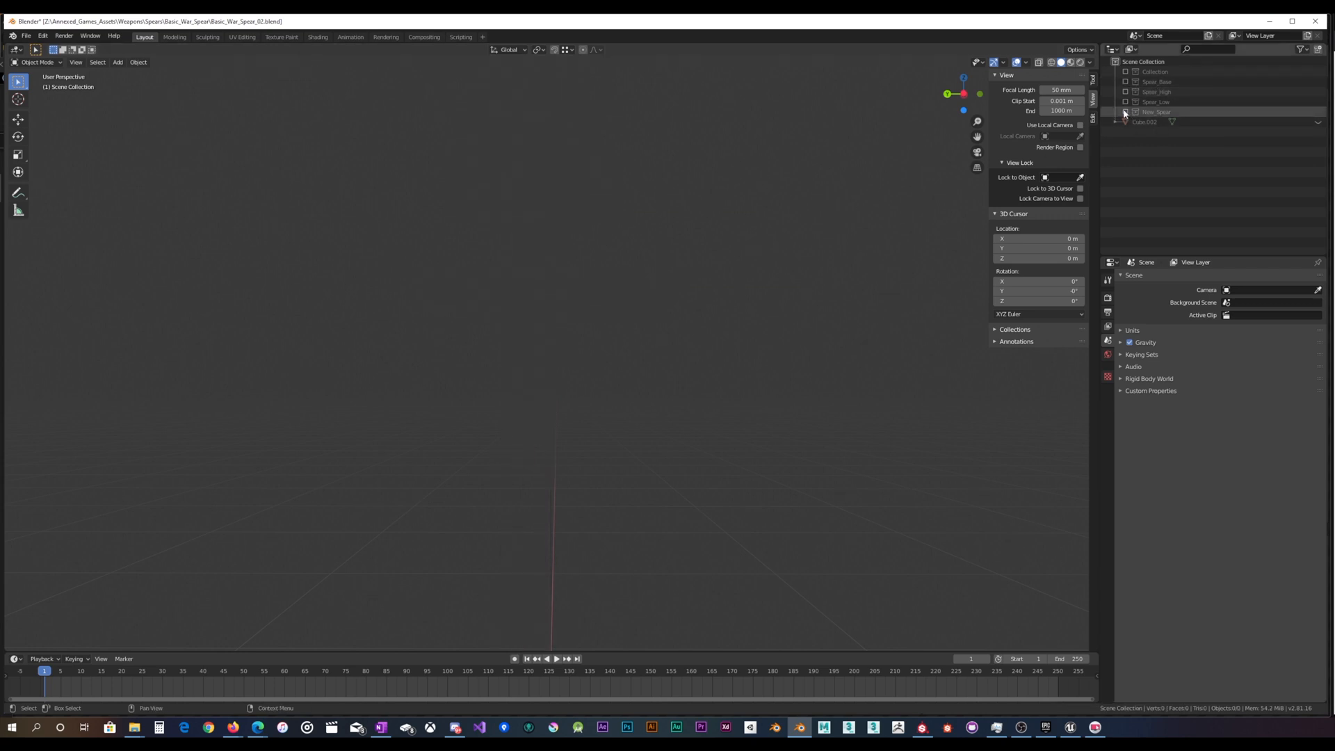
{"action": "left_click", "coordinate": [1125, 111]}
{"action": "left_click", "coordinate": [552, 270]}
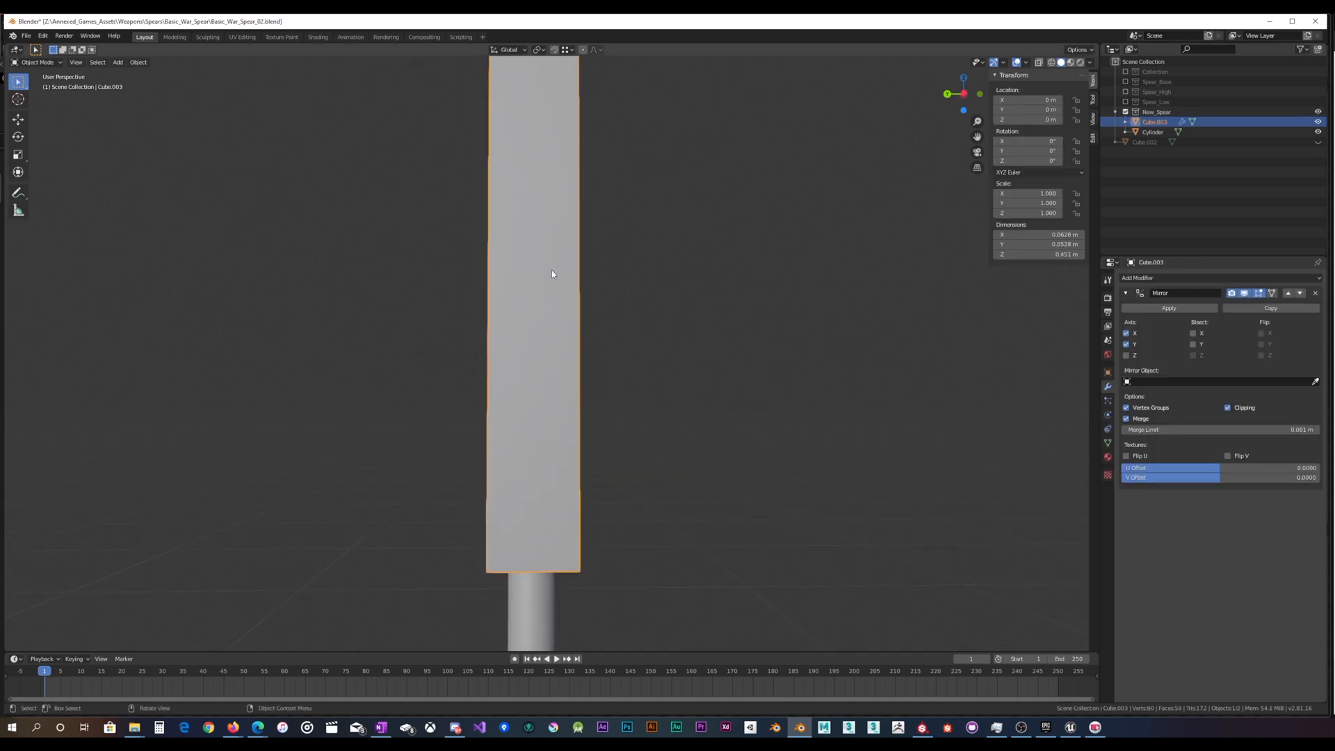
{"action": "key", "text": "Tab"}
{"action": "middle_click_drag", "start_coordinate": [552, 271], "coordinate": [433, 266]}
{"action": "key", "text": "KP_1"}
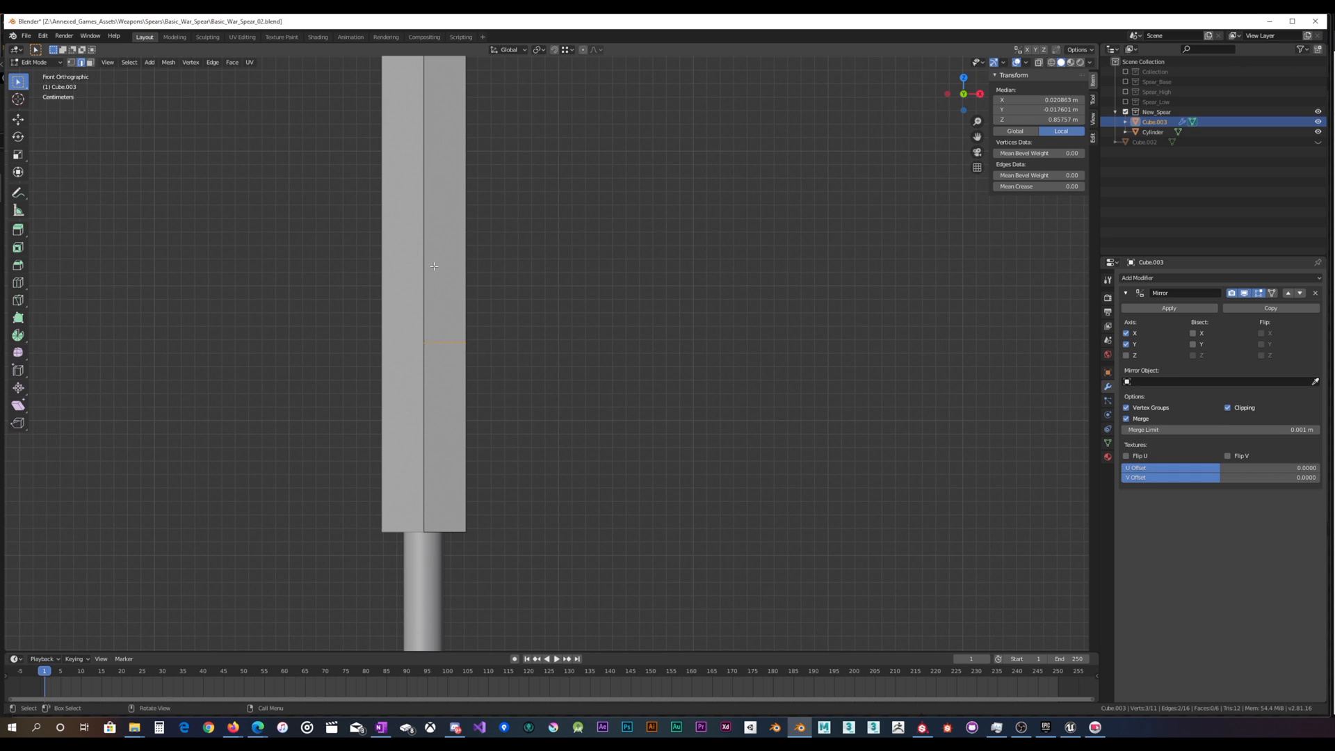
{"action": "key", "text": "alt+z"}
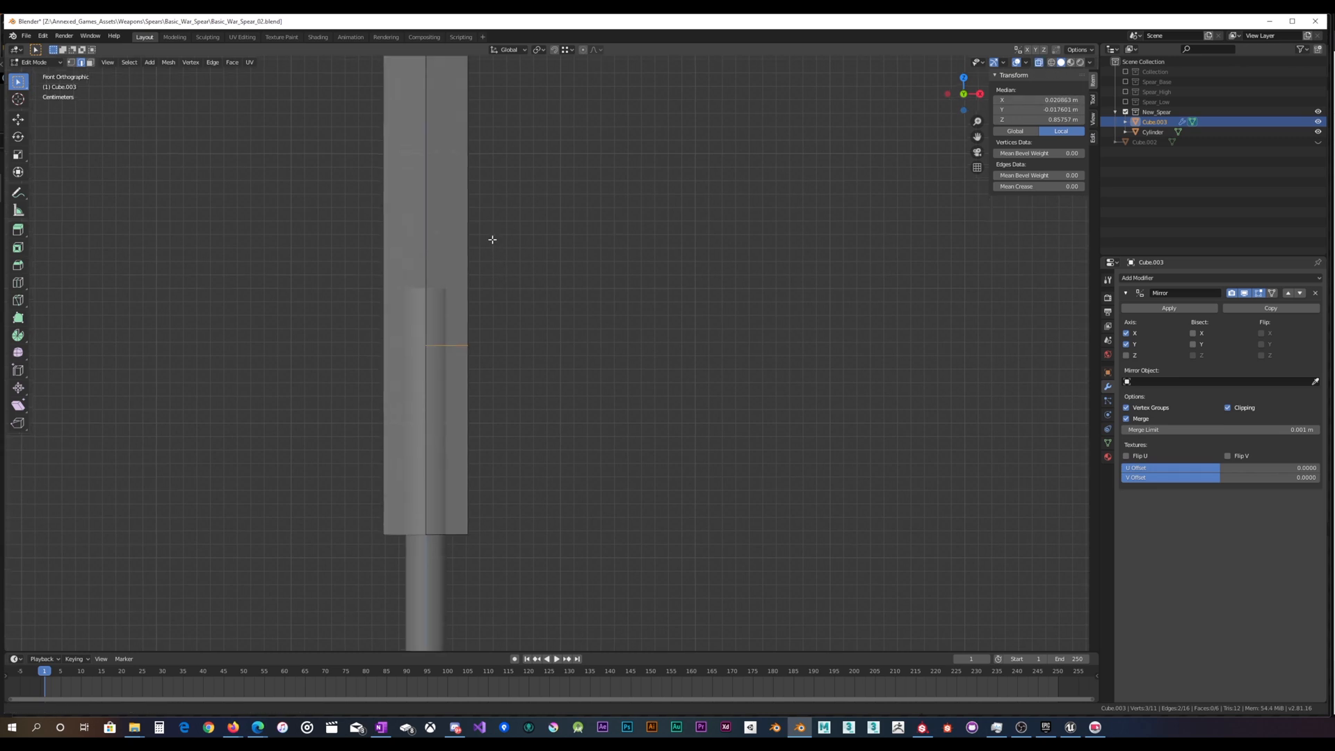
Add one horizontal loop cut to the block above the existing one and slide it down with factor 0.473
{"action": "scroll", "coordinate": [501, 278], "scroll_direction": "down", "scroll_amount": 2}
{"action": "key", "text": "ctrl+r"}
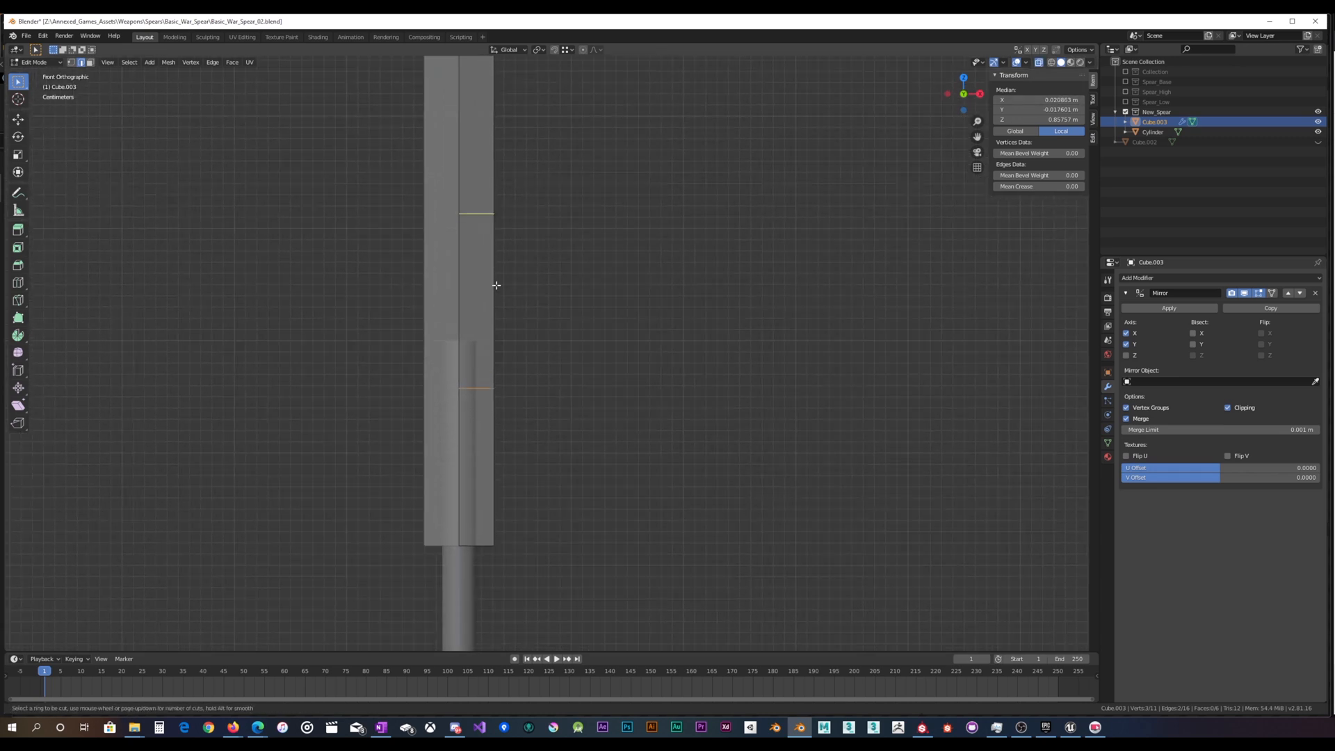
{"action": "left_click", "coordinate": [495, 284]}
{"action": "left_click", "coordinate": [470, 374]}
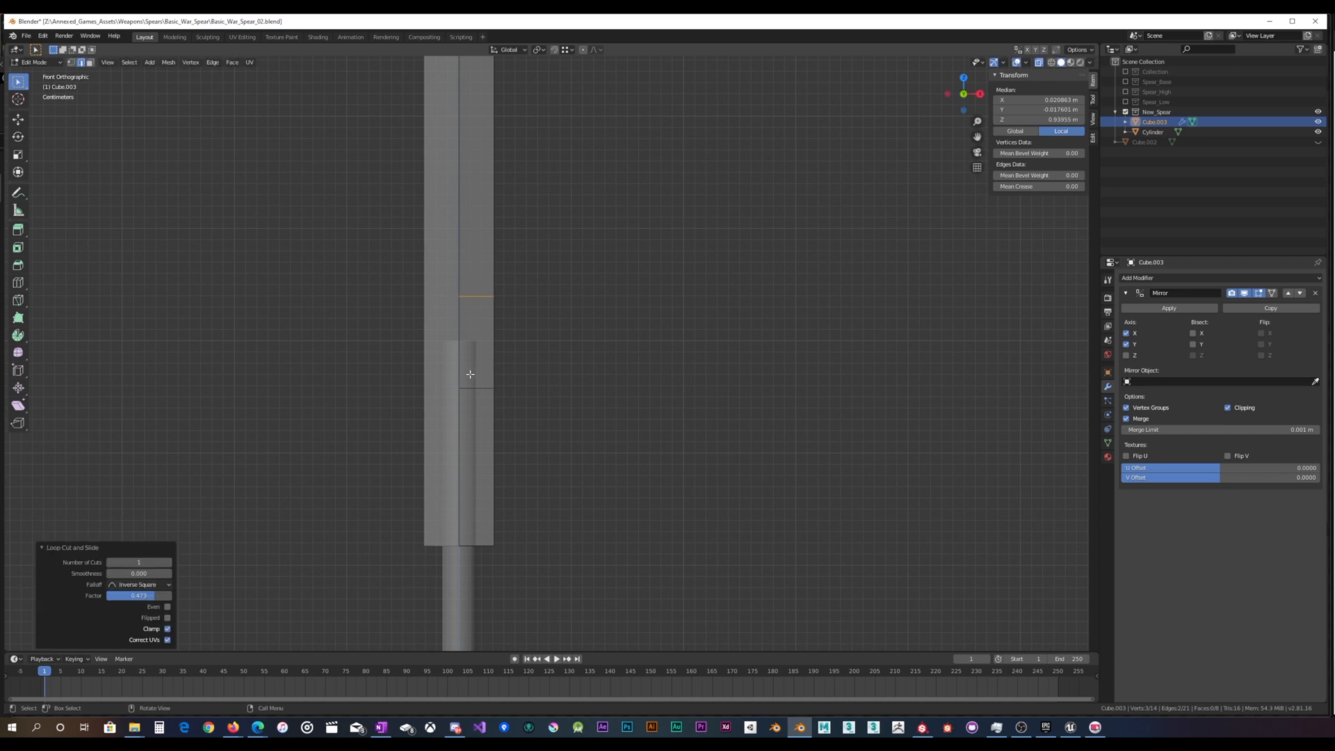
Move the block's upper edge loop down 0.0425 m along Z to line up with the shaft's top
{"action": "left_click_drag", "start_coordinate": [436, 405], "coordinate": [536, 370]}
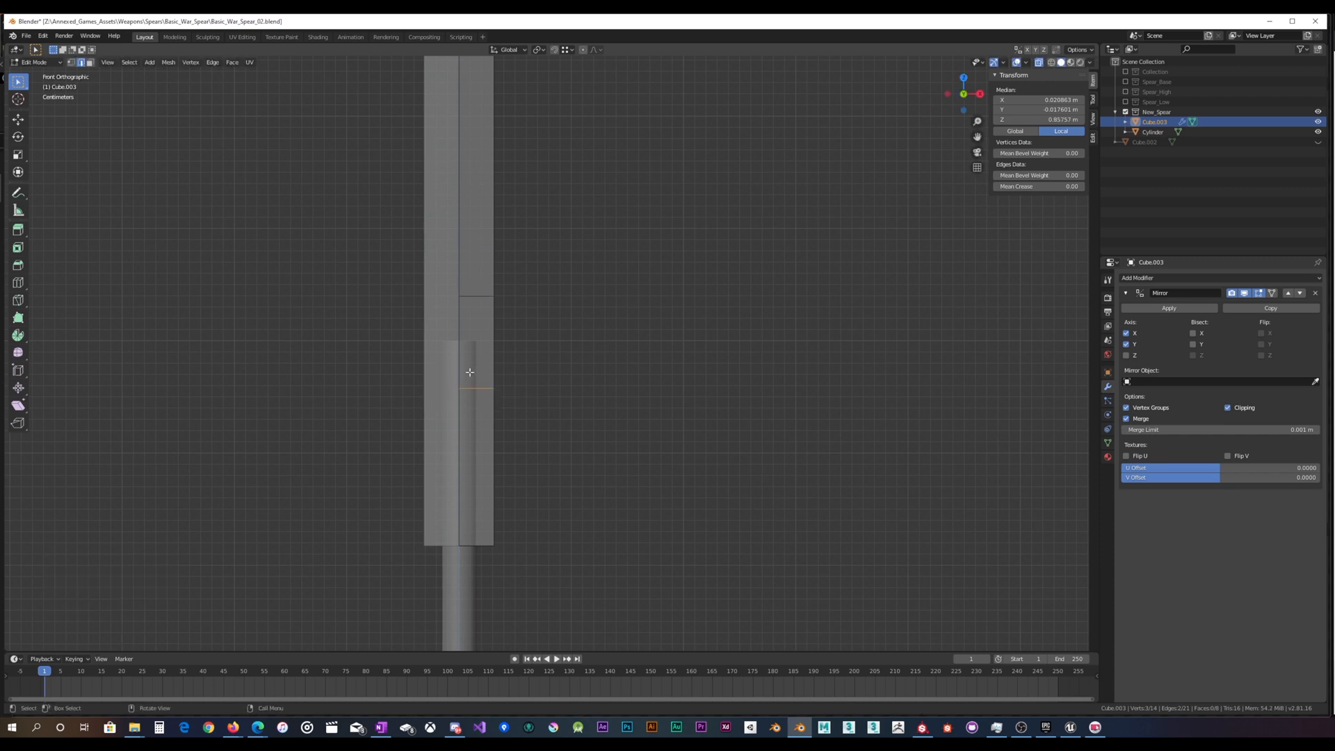
{"action": "middle_click_drag", "start_coordinate": [485, 355], "coordinate": [498, 350]}
{"action": "key", "text": "KP_1"}
{"action": "middle_click_drag", "start_coordinate": [450, 409], "coordinate": [461, 435], "text": "shift"}
{"action": "left_click", "coordinate": [487, 325], "text": "alt"}
{"action": "key", "text": "g"}
{"action": "key", "text": "z"}
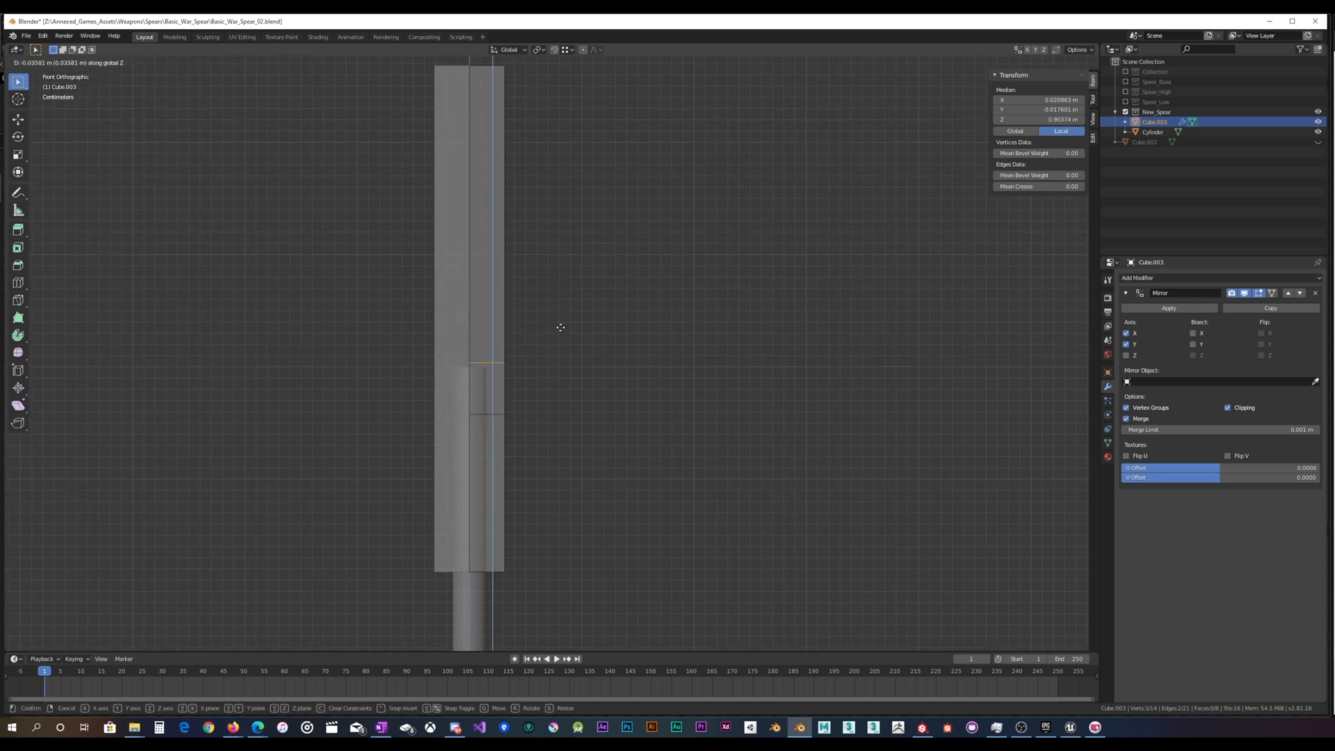
{"action": "left_click", "coordinate": [560, 333]}
{"action": "key", "text": "z"}
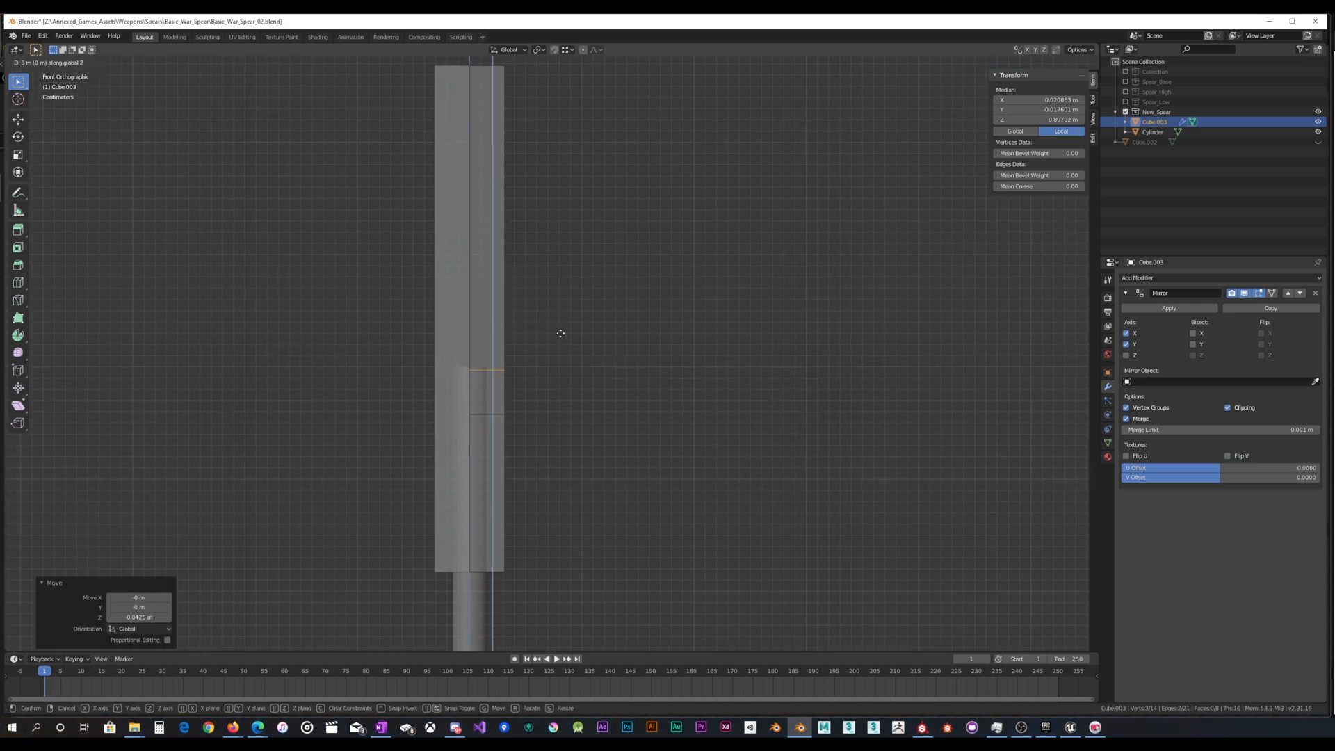
{"action": "left_click", "coordinate": [561, 333]}
Add two closely spaced horizontal loop cuts above the shaft's top, slid down with factors 0.789 and 0.970
{"action": "key", "text": "ctrl+r"}
{"action": "left_click", "coordinate": [483, 295]}
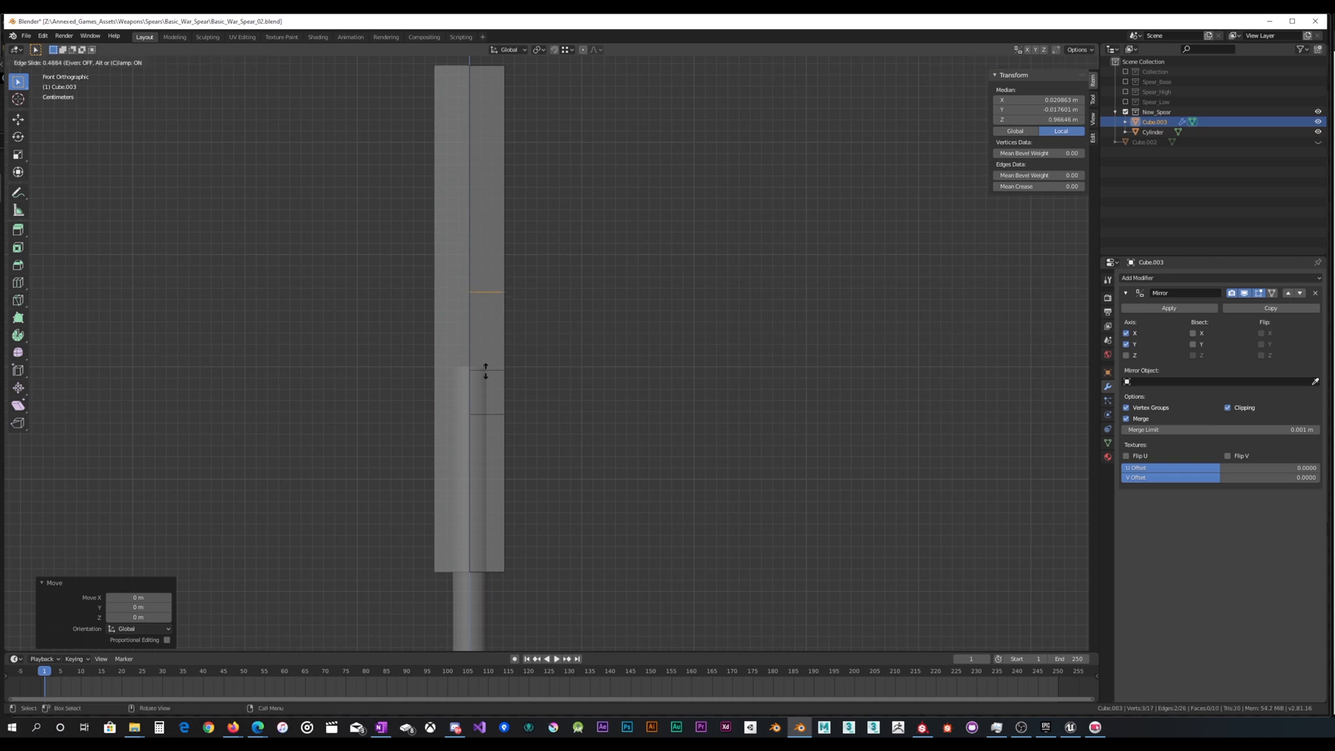
{"action": "left_click", "coordinate": [481, 414]}
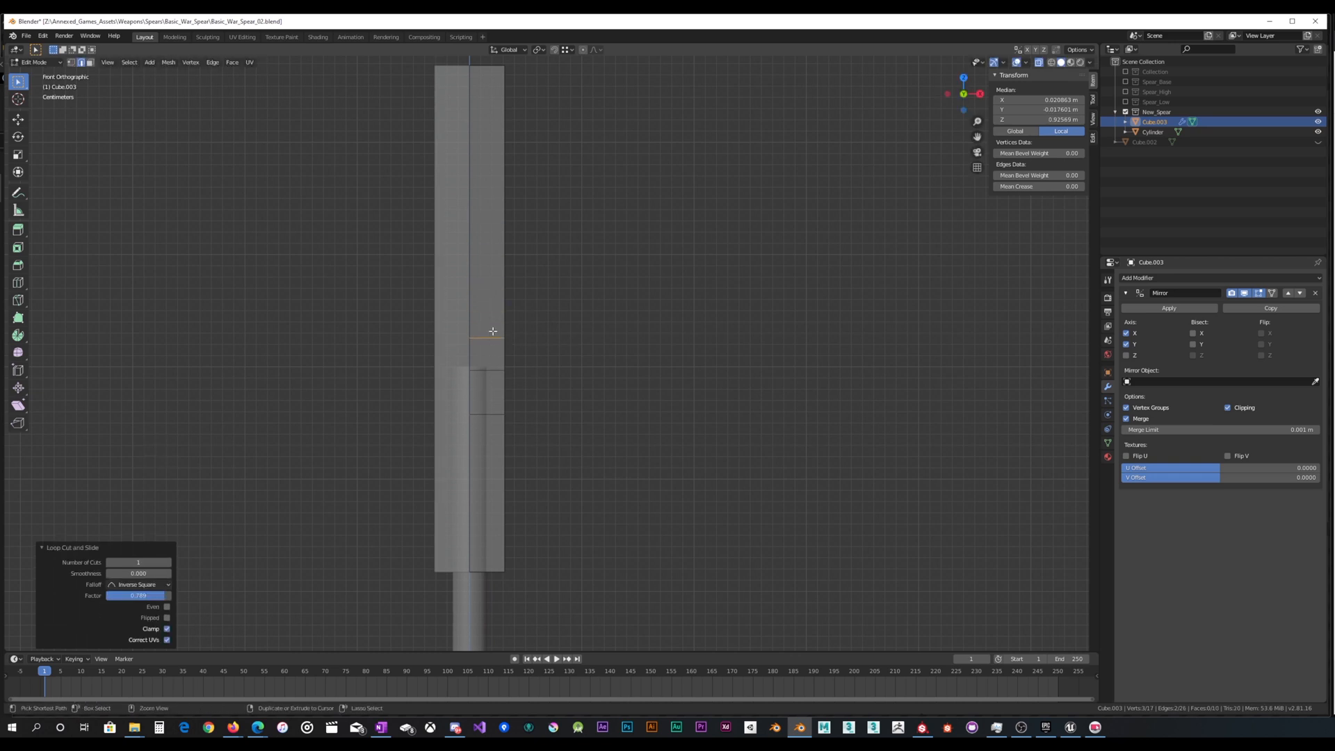
{"action": "key", "text": "ctrl+r"}
{"action": "left_click", "coordinate": [490, 327]}
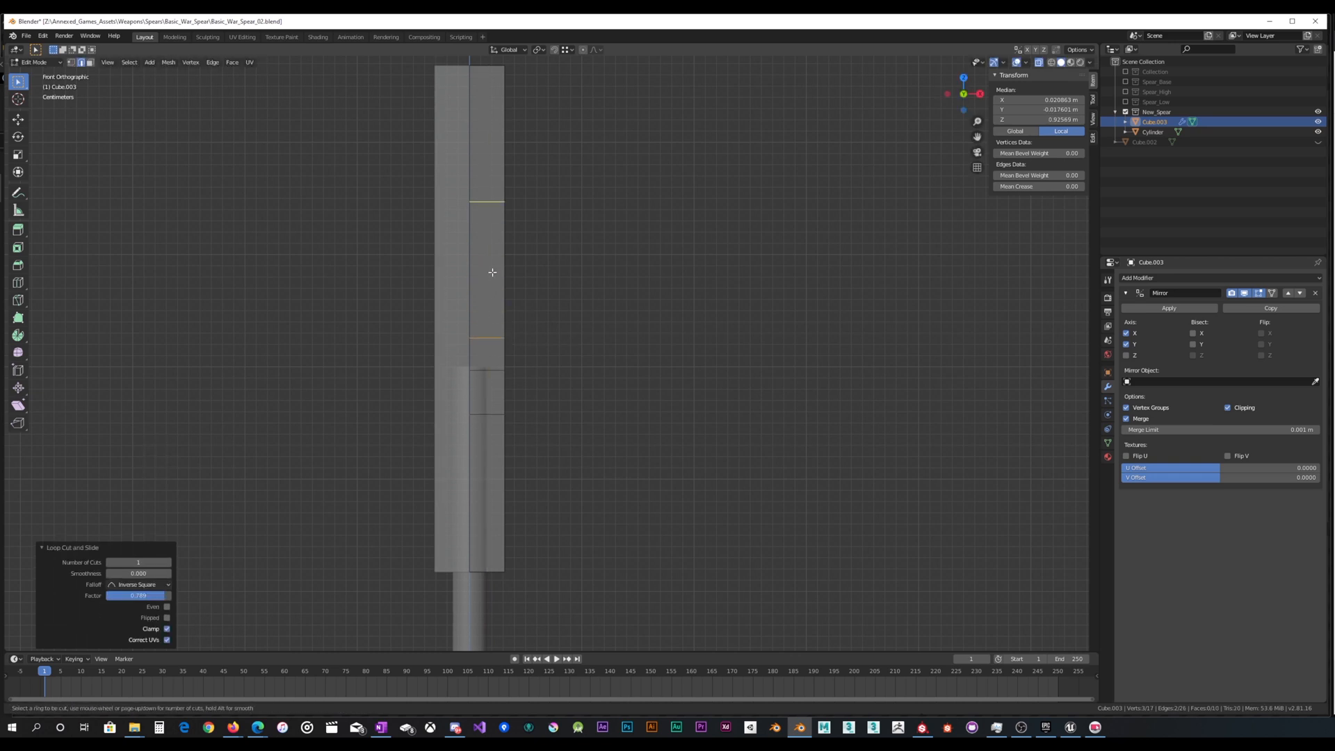
{"action": "left_click", "coordinate": [484, 404]}
Raise the block's top face about 0.0288 m along Z to lengthen the blade section
{"action": "scroll", "coordinate": [461, 220], "scroll_direction": "down", "scroll_amount": 1}
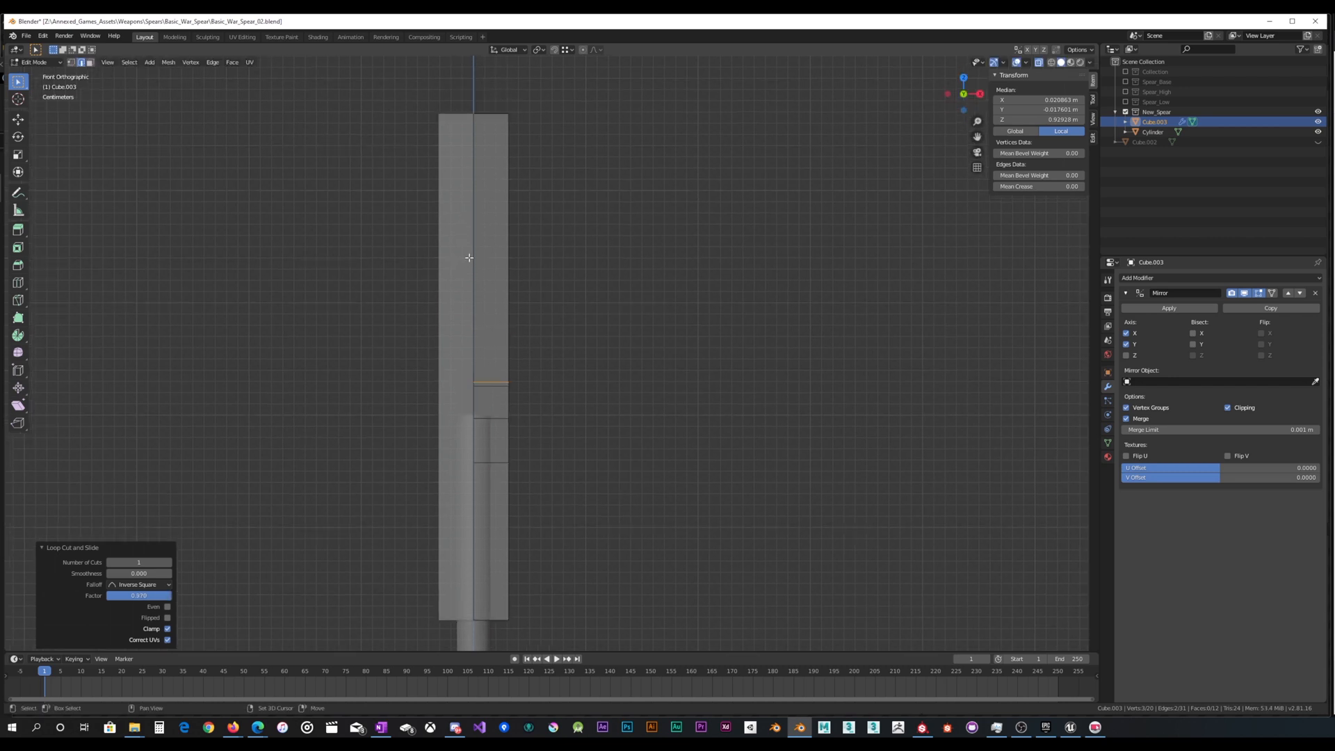
{"action": "scroll", "coordinate": [487, 219], "scroll_direction": "down", "scroll_amount": 3}
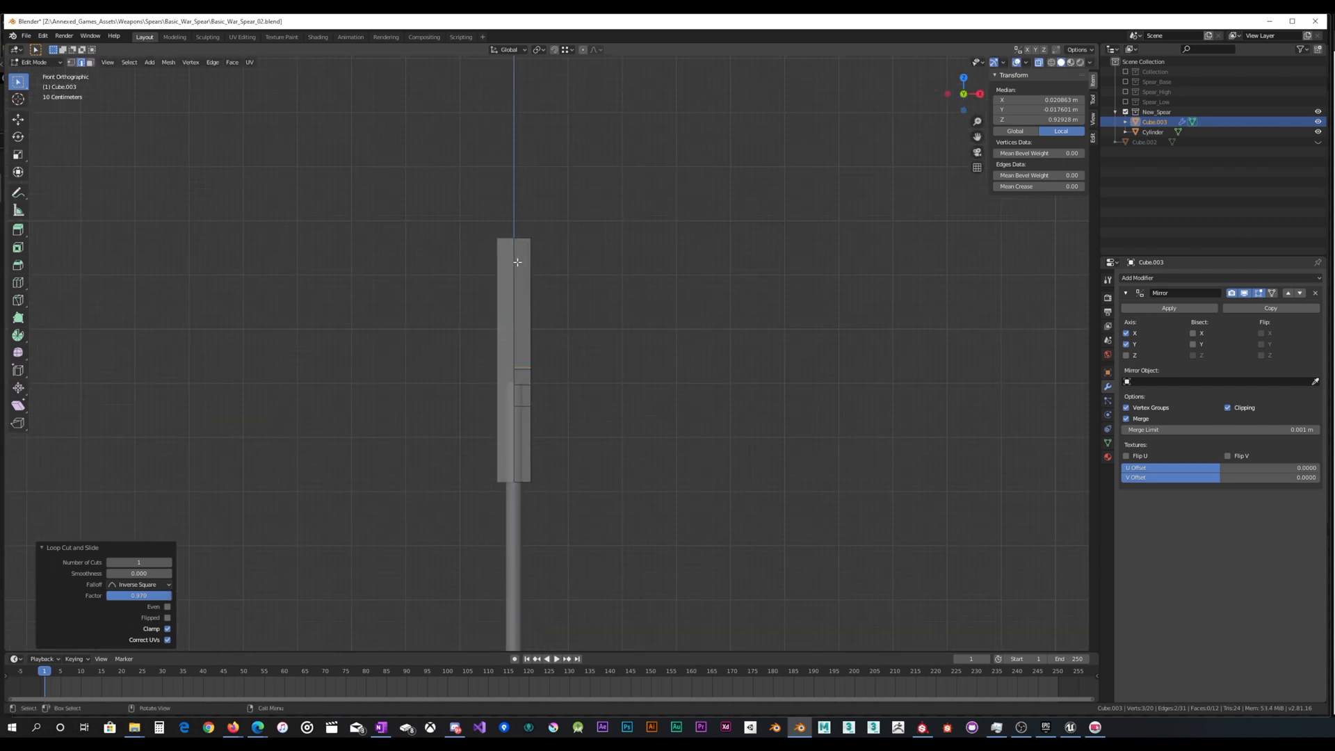
{"action": "left_click", "coordinate": [518, 239], "text": "alt"}
{"action": "key", "text": "g"}
{"action": "key", "text": "z"}
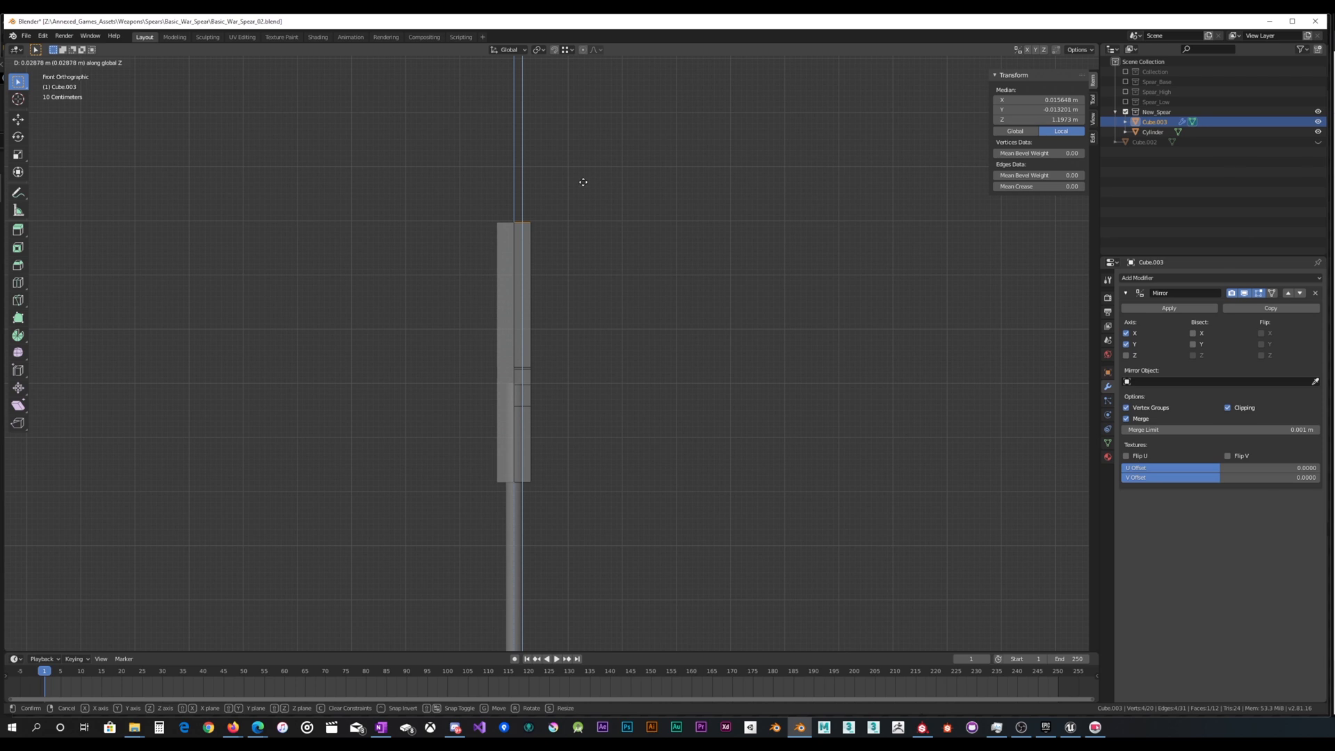
{"action": "left_click", "coordinate": [583, 182]}
In vertex mode, move the outer vertices of the uppermost inner loop 0.044 m outward along X to flare the blade's base
{"action": "scroll", "coordinate": [551, 286], "scroll_direction": "up", "scroll_amount": 5}
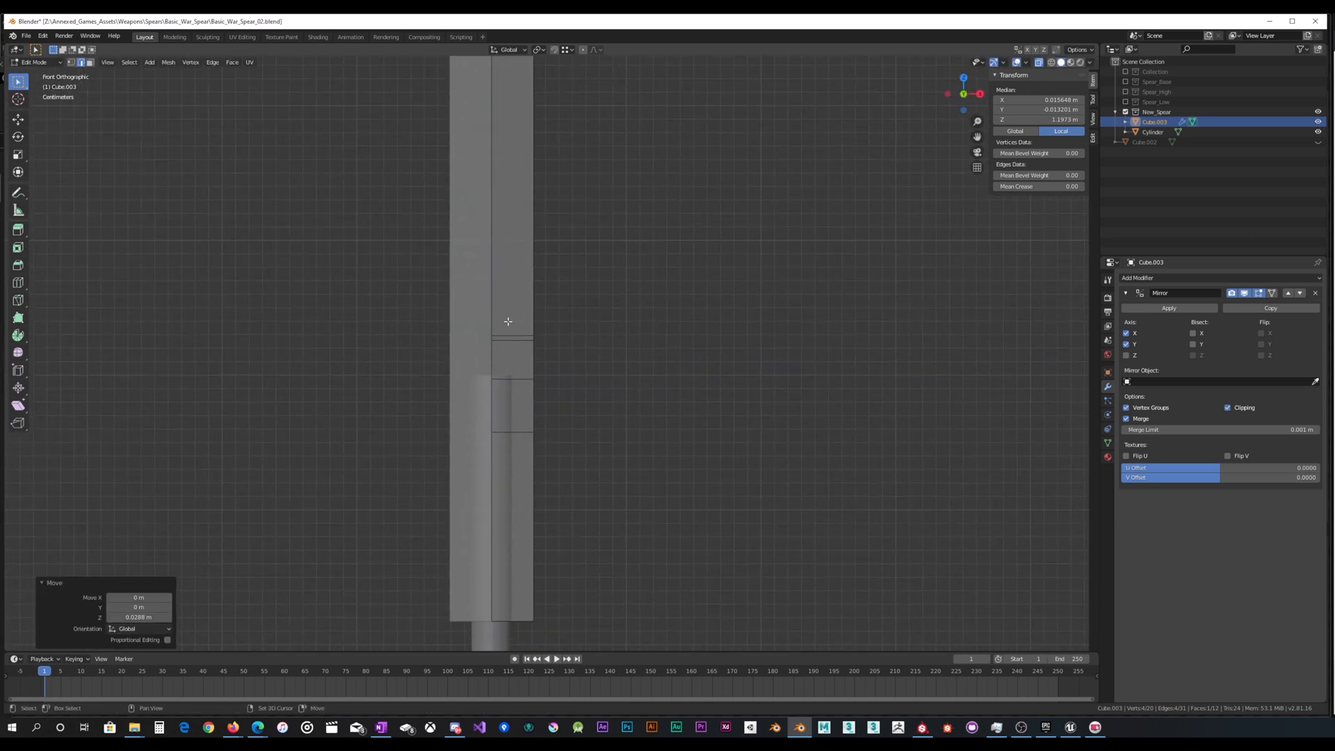
{"action": "left_click", "coordinate": [72, 62]}
{"action": "key", "text": "alt+a"}
{"action": "key", "text": "b"}
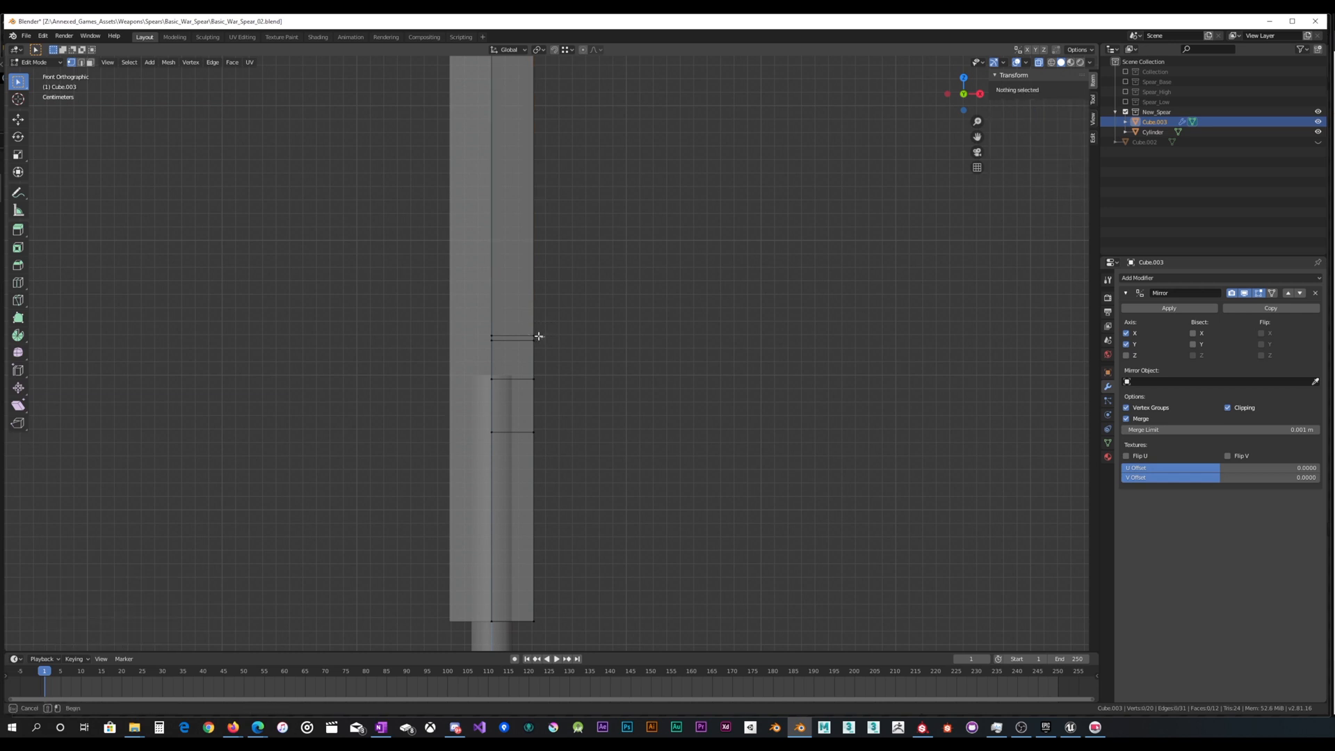
{"action": "left_click_drag", "start_coordinate": [539, 336], "coordinate": [528, 326]}
{"action": "key", "text": "g"}
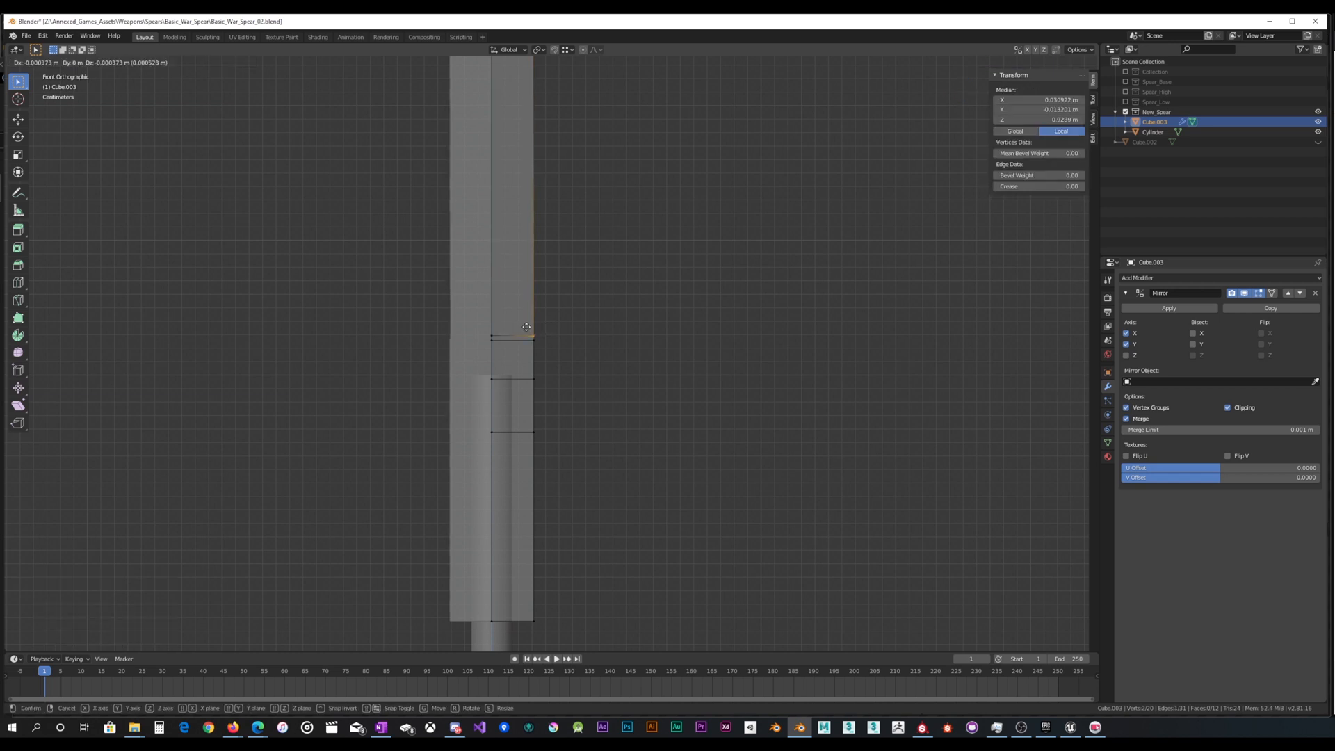
{"action": "key", "text": "x"}
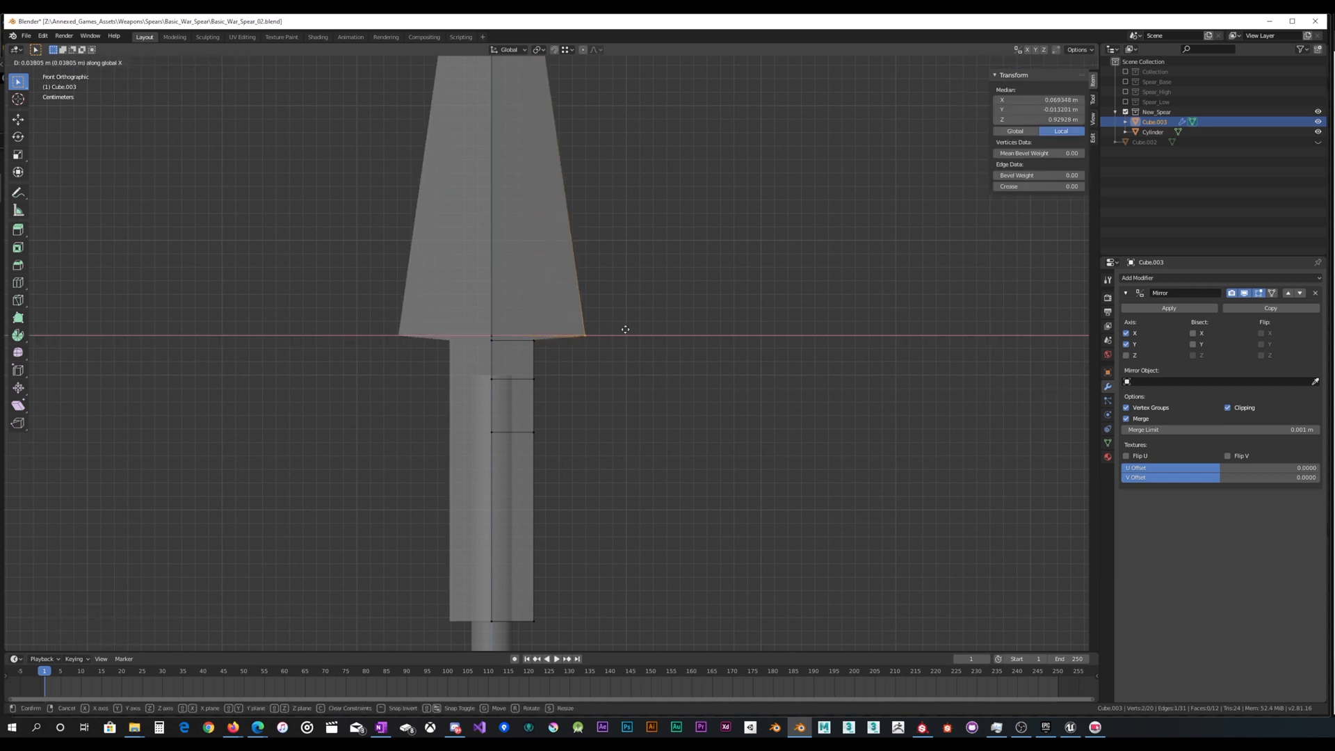
{"action": "left_click", "coordinate": [632, 330]}
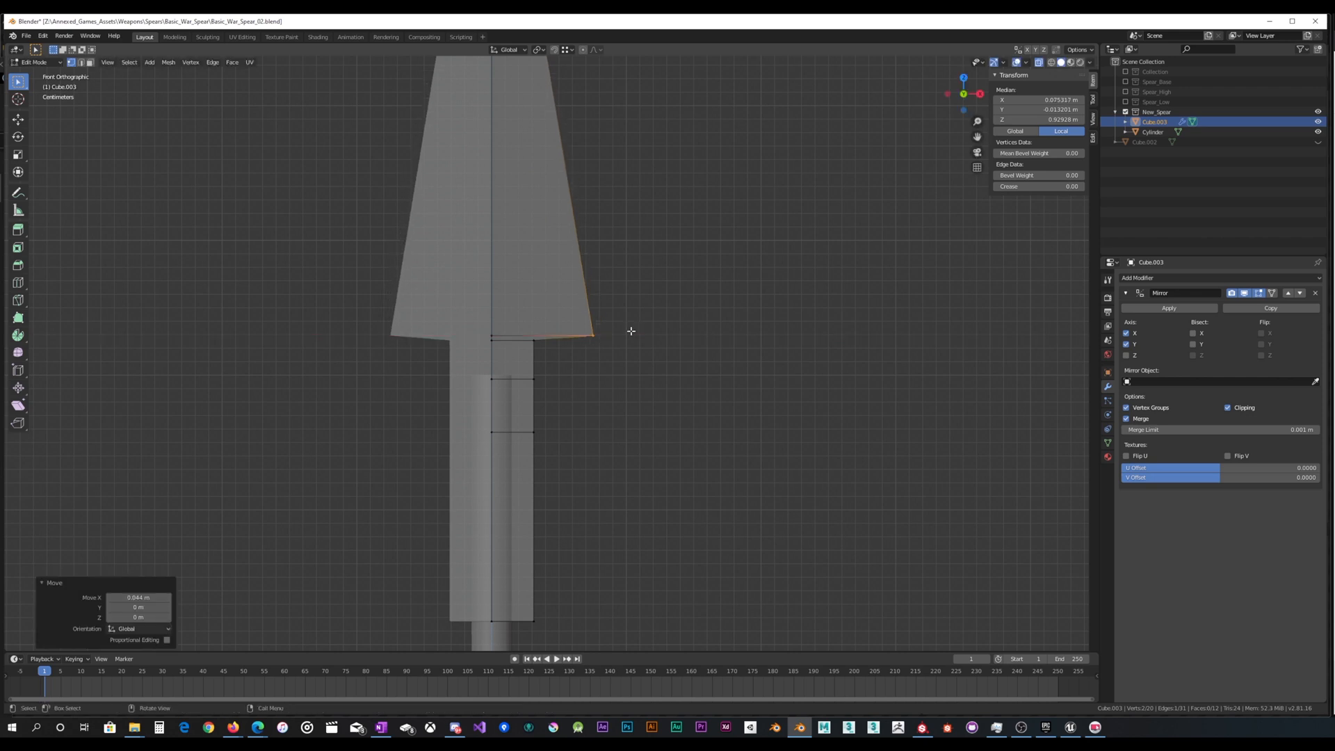
Move the center vertices of the blade's top edge about 0.0485 m up along Z to form a point
{"action": "scroll", "coordinate": [630, 333], "scroll_direction": "down", "scroll_amount": 4}
{"action": "scroll", "coordinate": [568, 345], "scroll_direction": "up", "scroll_amount": 2}
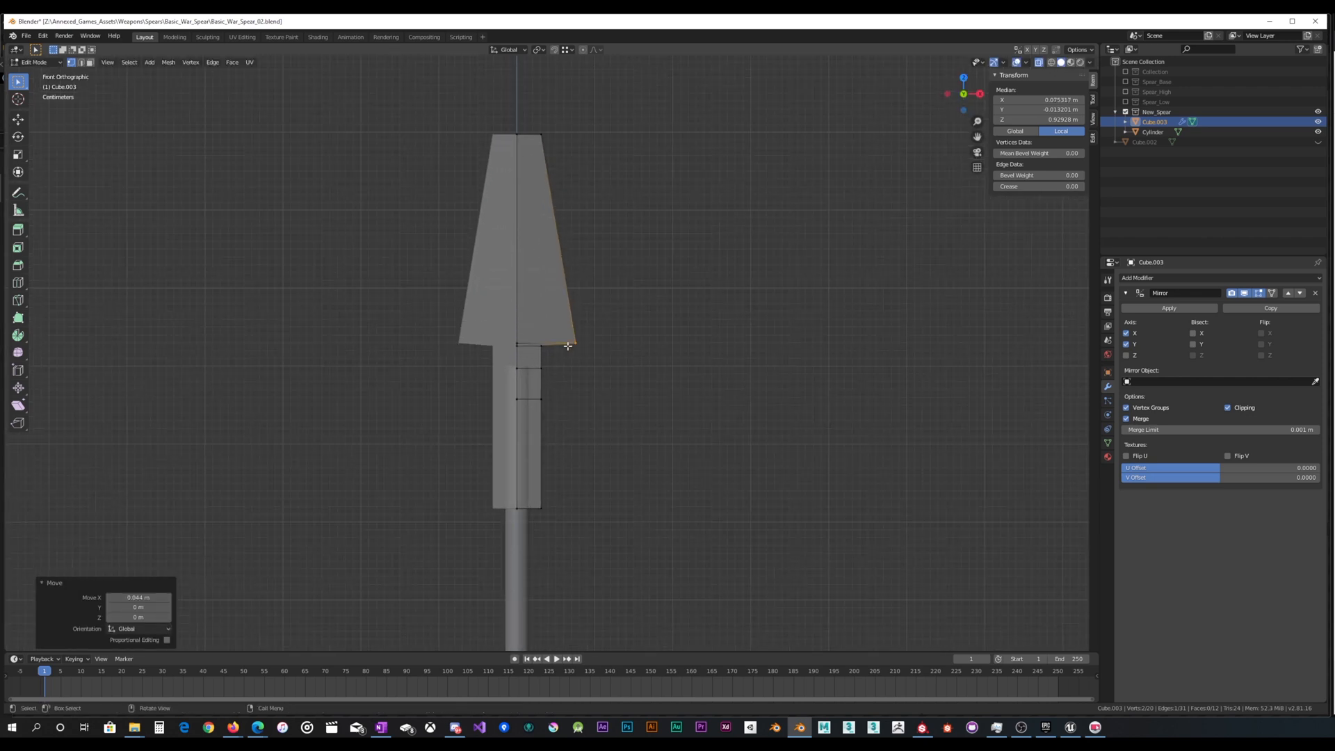
{"action": "scroll", "coordinate": [541, 233], "scroll_direction": "up", "scroll_amount": 5}
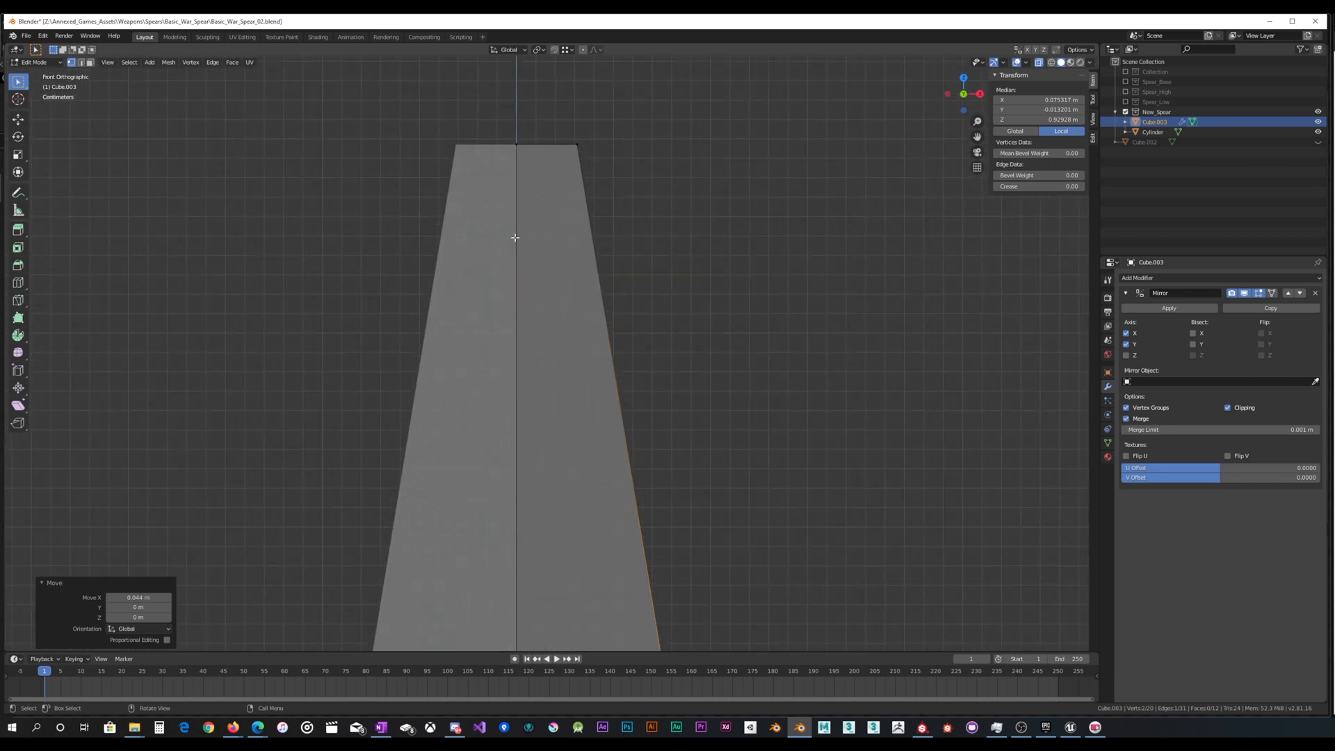
{"action": "left_click_drag", "start_coordinate": [481, 206], "coordinate": [531, 113]}
{"action": "scroll", "coordinate": [531, 113], "scroll_direction": "down", "scroll_amount": 3}
{"action": "key", "text": "g"}
{"action": "key", "text": "z"}
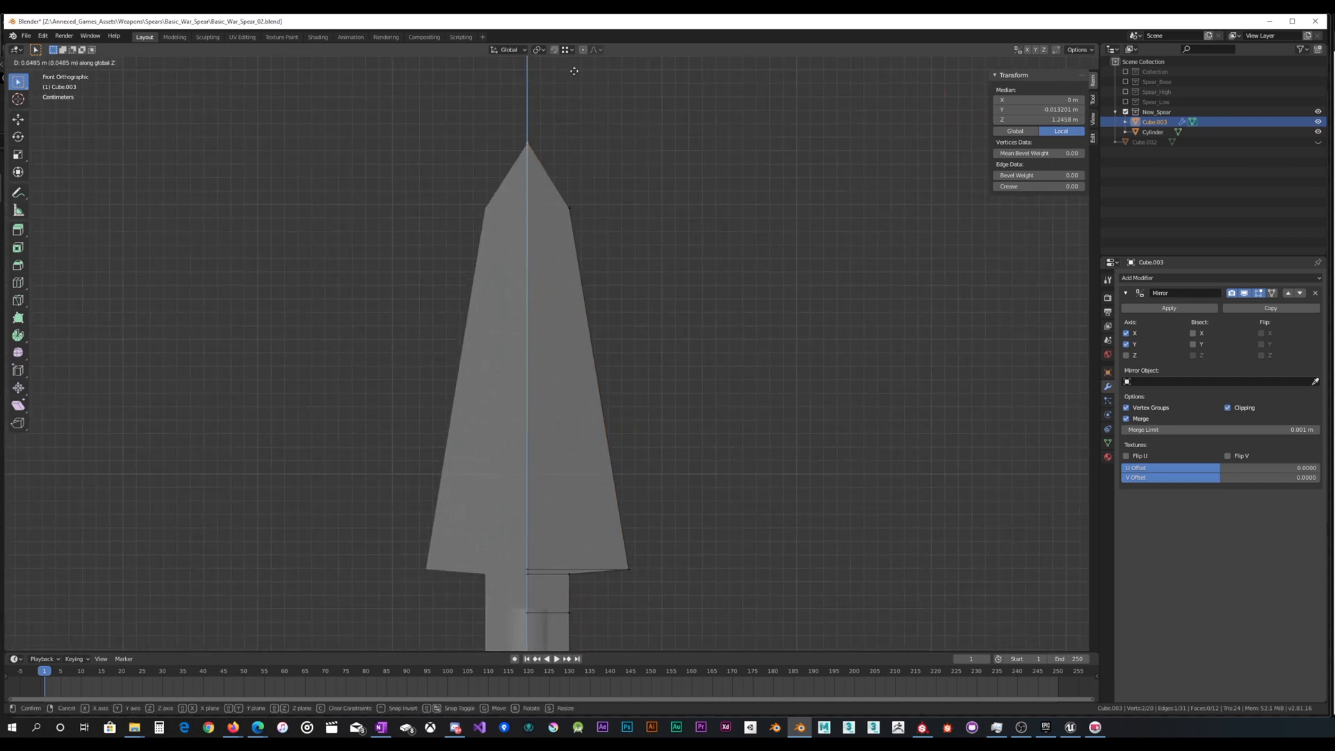
{"action": "left_click", "coordinate": [549, 223]}
Move the blade's upper outer corner vertices to just beside the point, 0.0254 m inward along X and 0.0347 m up along Z
{"action": "left_click_drag", "start_coordinate": [549, 223], "coordinate": [621, 187]}
{"action": "key", "text": "g"}
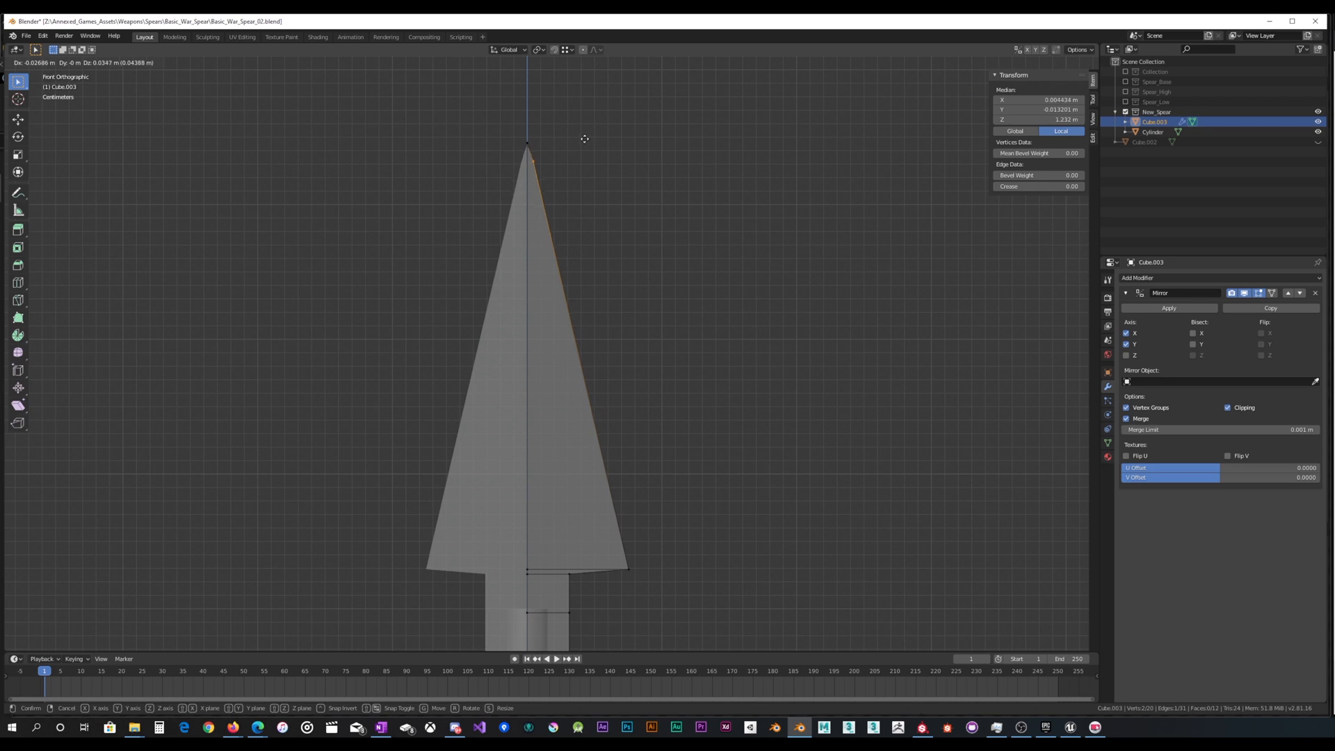
{"action": "left_click", "coordinate": [583, 139]}
{"action": "scroll", "coordinate": [546, 145], "scroll_direction": "up", "scroll_amount": 1}
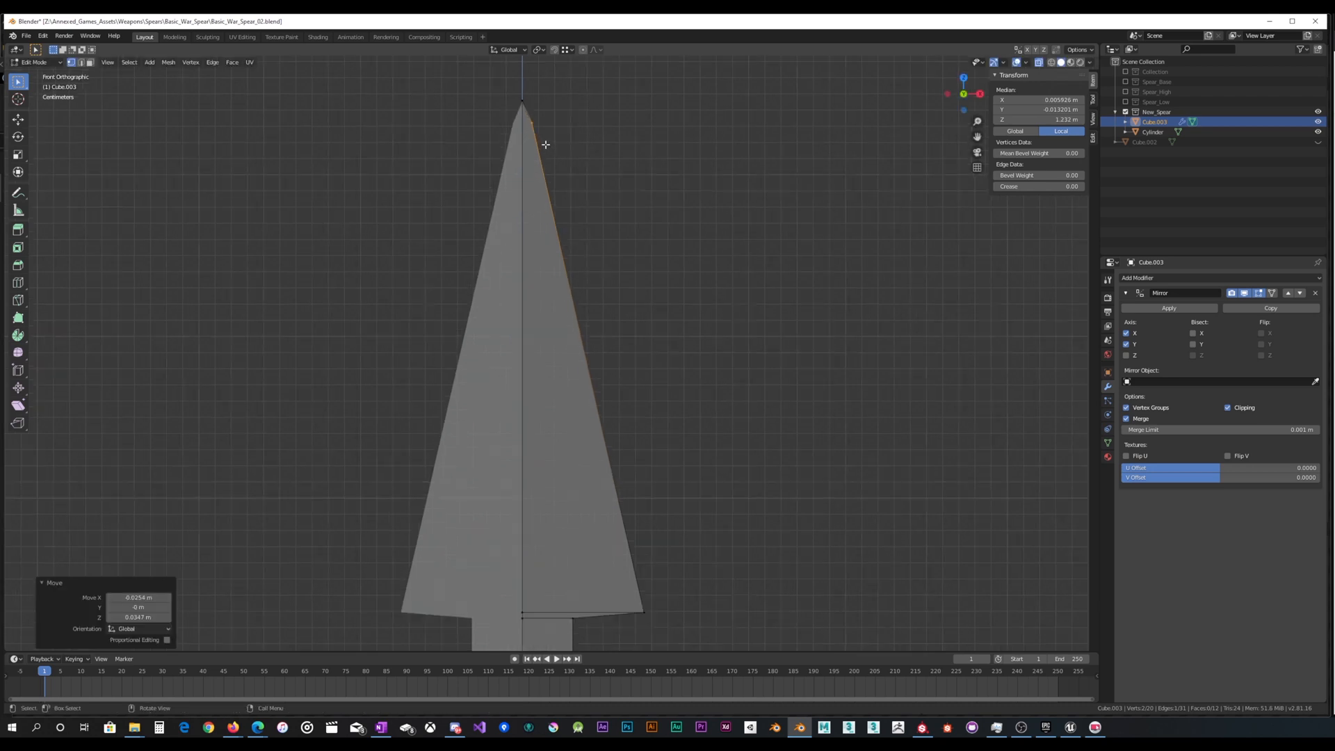
{"action": "scroll", "coordinate": [534, 139], "scroll_direction": "up", "scroll_amount": 1}
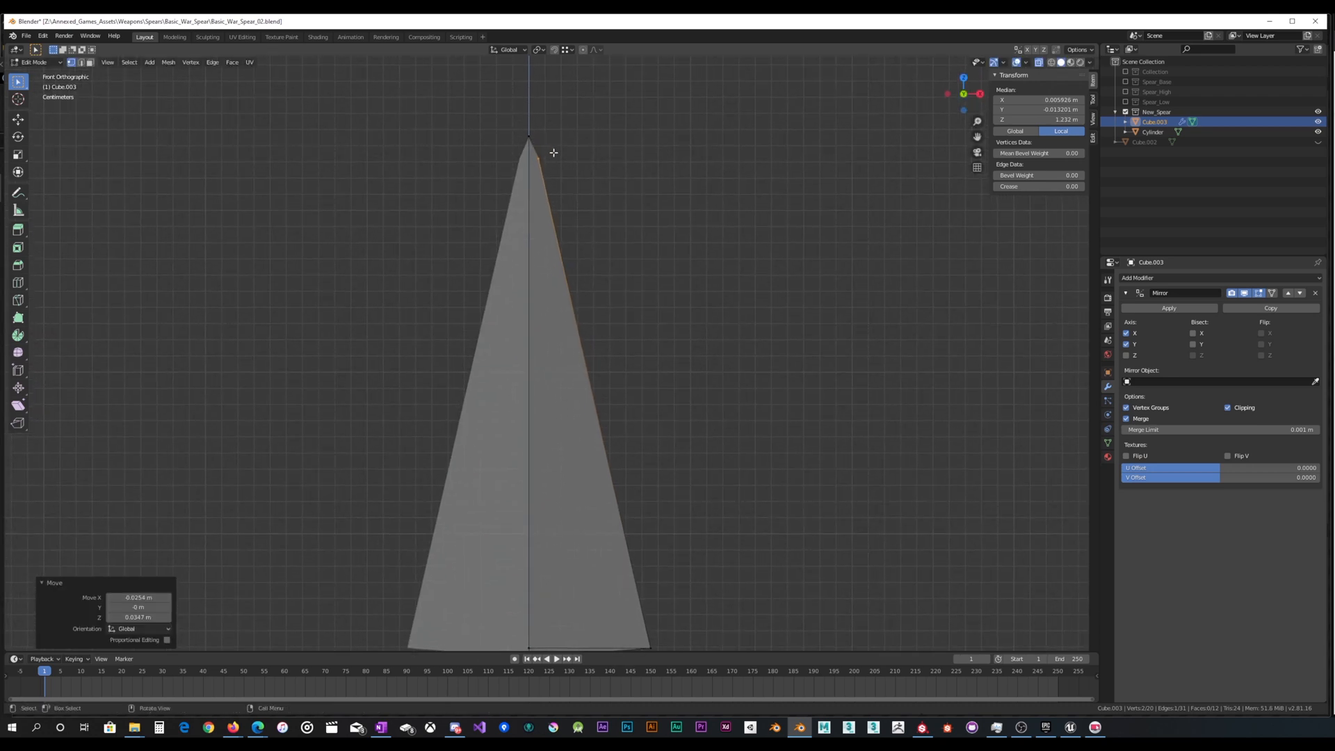
{"action": "scroll", "coordinate": [626, 253], "scroll_direction": "down", "scroll_amount": 2}
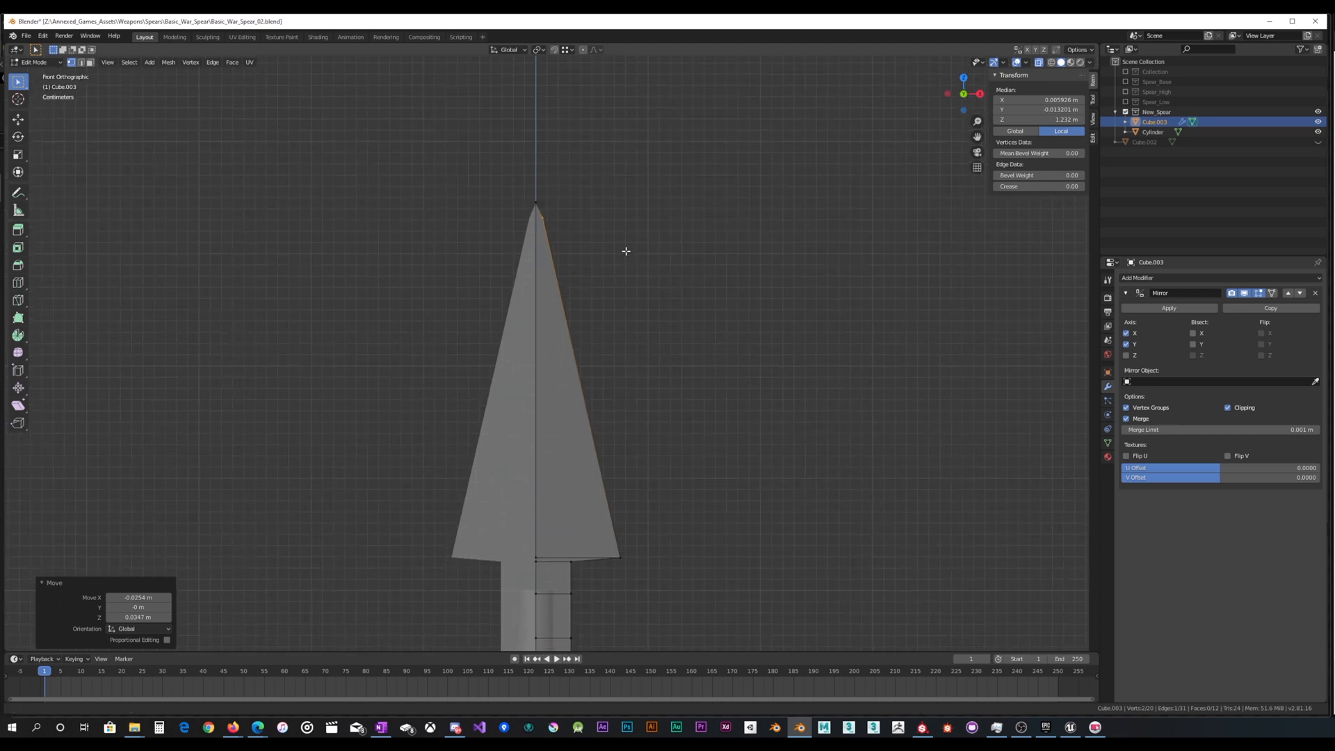
Cancel the blade's loop cuts and undo the tip vertex moves back to the flat top edge
{"action": "scroll", "coordinate": [610, 226], "scroll_direction": "down", "scroll_amount": 1, "text": "shift"}
{"action": "key", "text": "ctrl+r"}
{"action": "scroll", "coordinate": [558, 271], "scroll_direction": "up", "scroll_amount": 4}
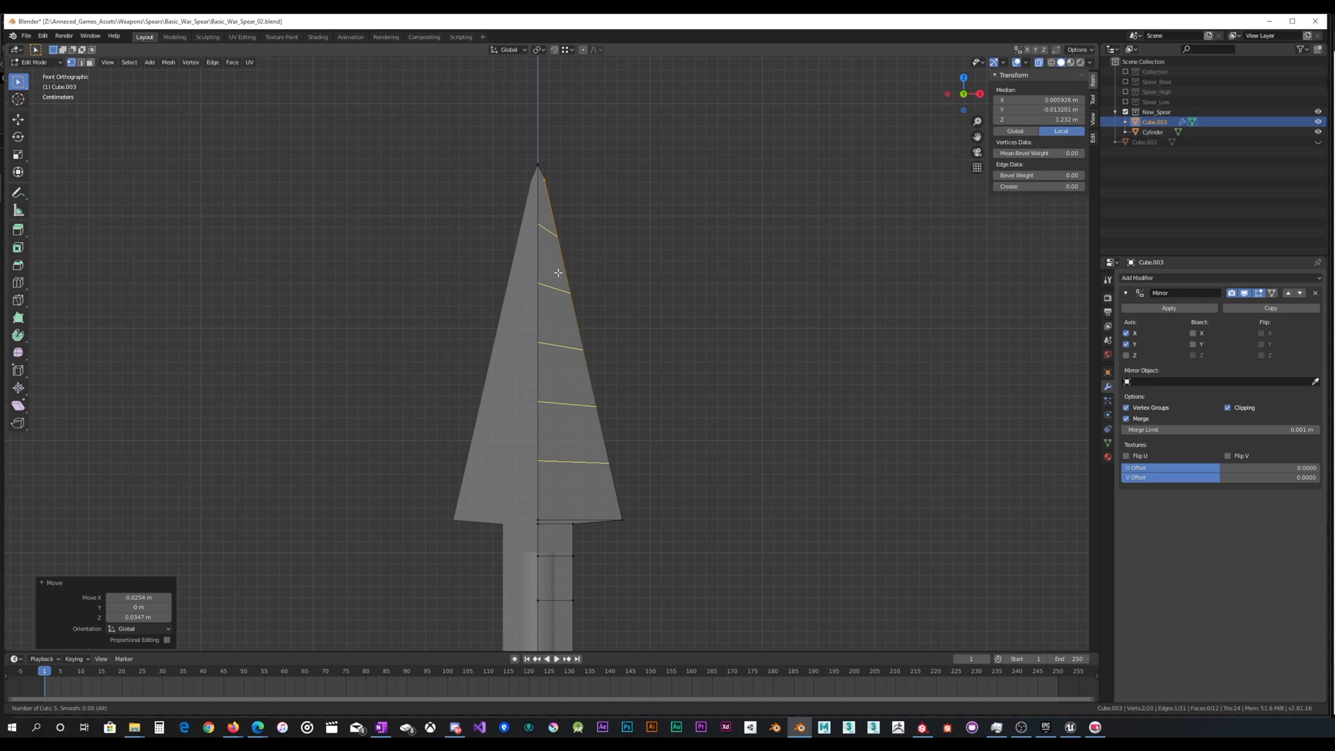
{"action": "key", "text": "Escape"}
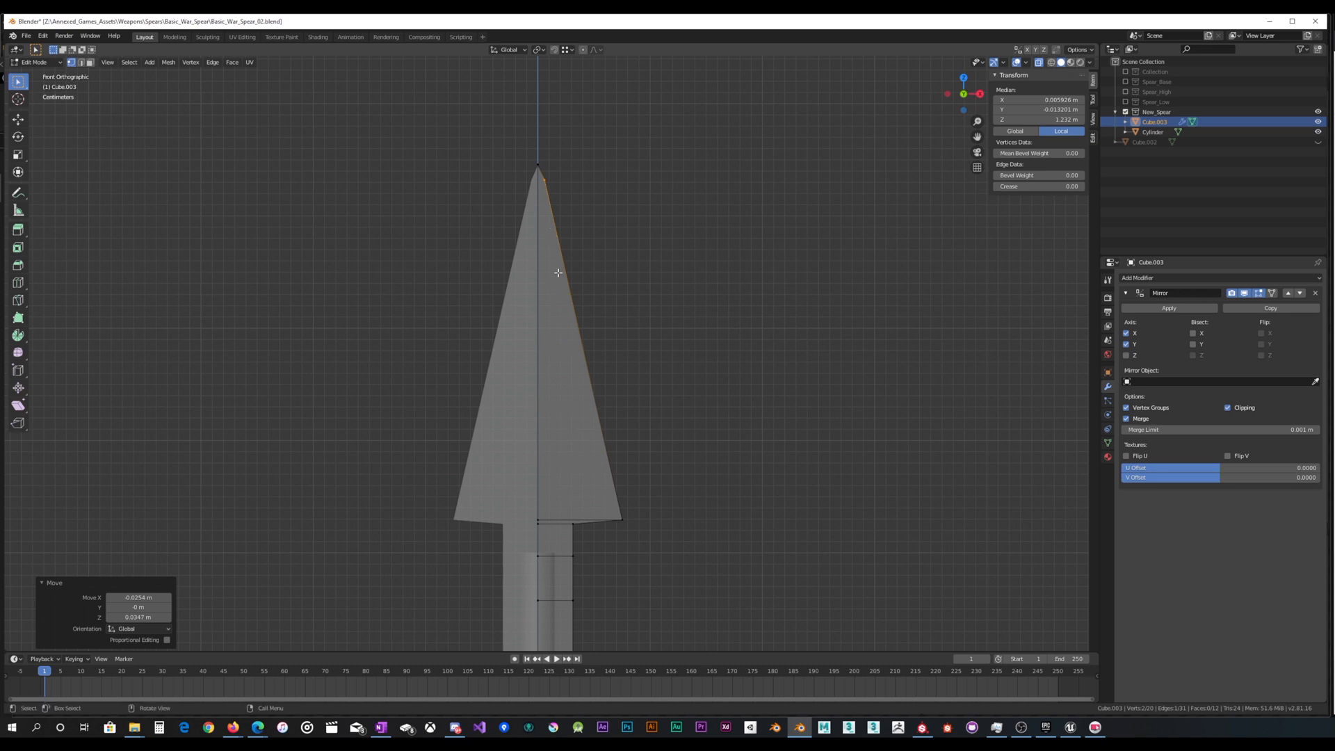
{"action": "key", "text": "ctrl+z"}
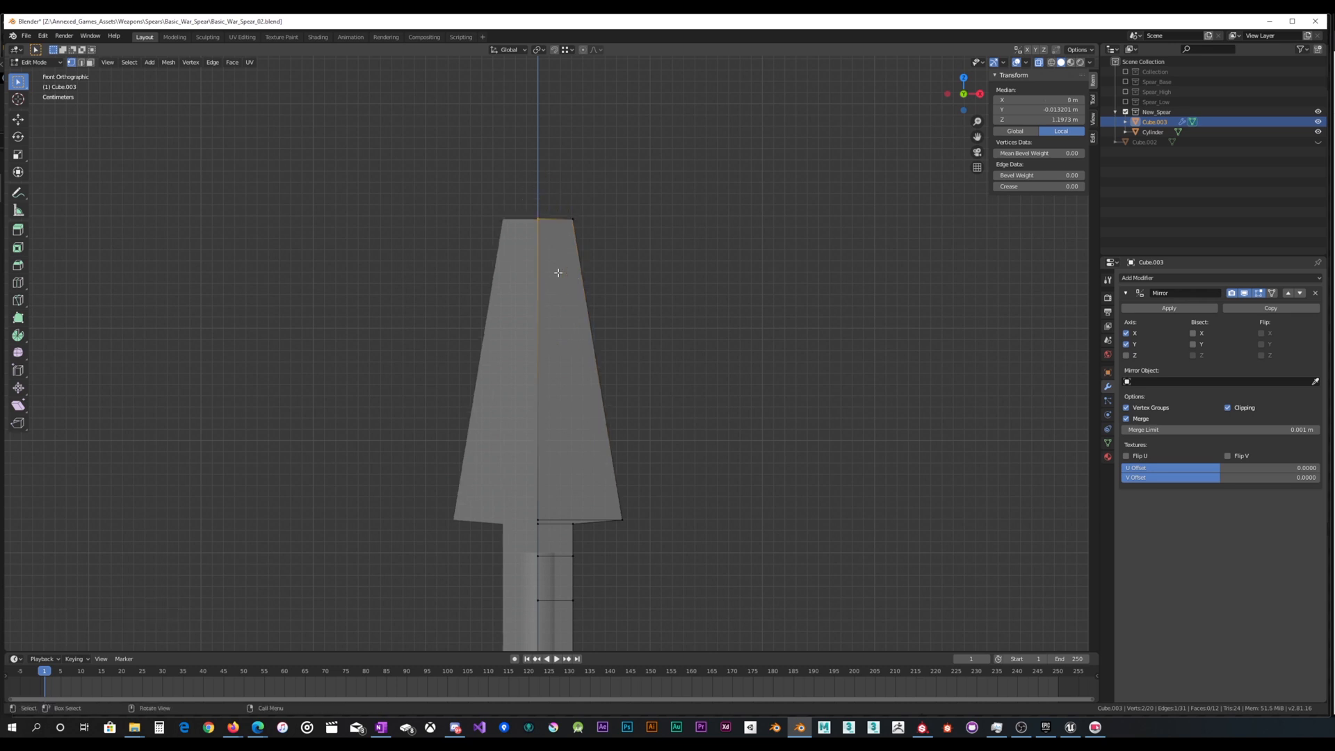
Add five evenly spaced horizontal loop cuts across the flat-topped blade with a slide factor of 0
{"action": "key", "text": "ctrl+r"}
{"action": "scroll", "coordinate": [559, 273], "scroll_direction": "up", "scroll_amount": 3}
{"action": "scroll", "coordinate": [558, 273], "scroll_direction": "up", "scroll_amount": 1}
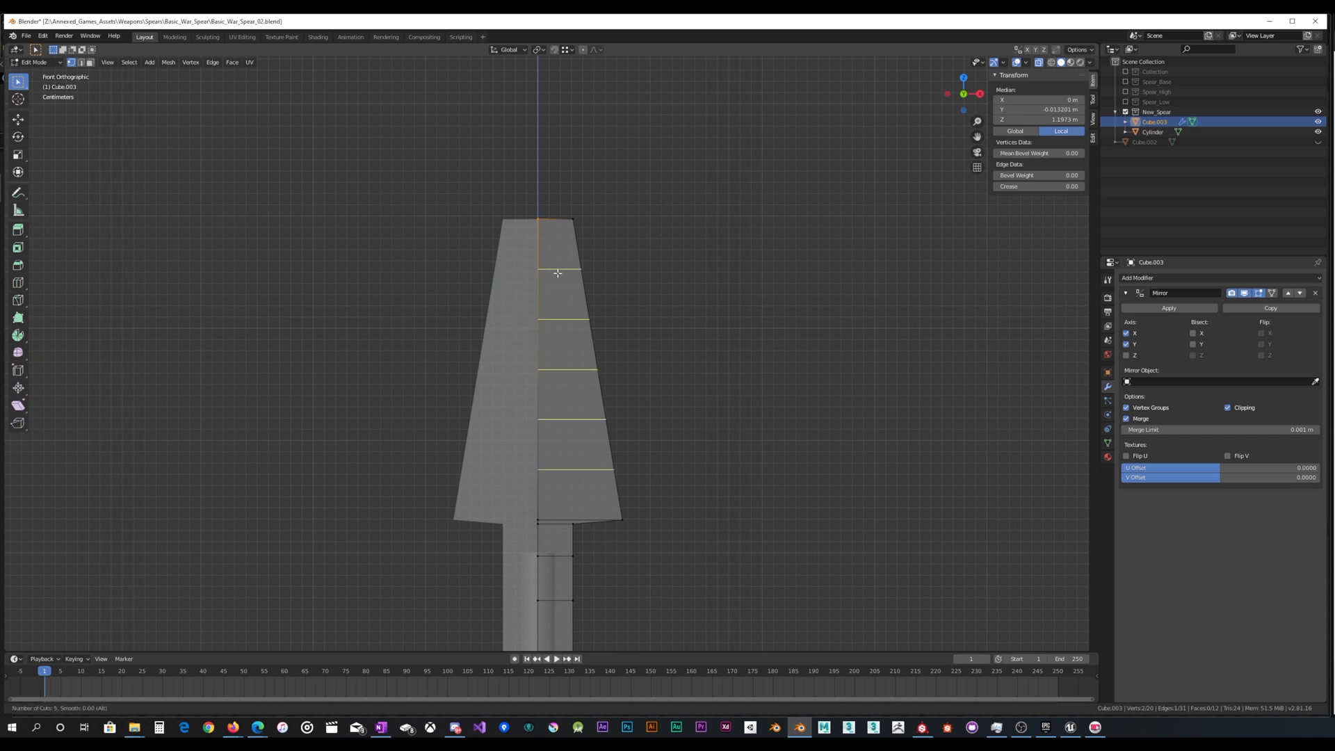
{"action": "scroll", "coordinate": [558, 273], "scroll_direction": "up", "scroll_amount": 1}
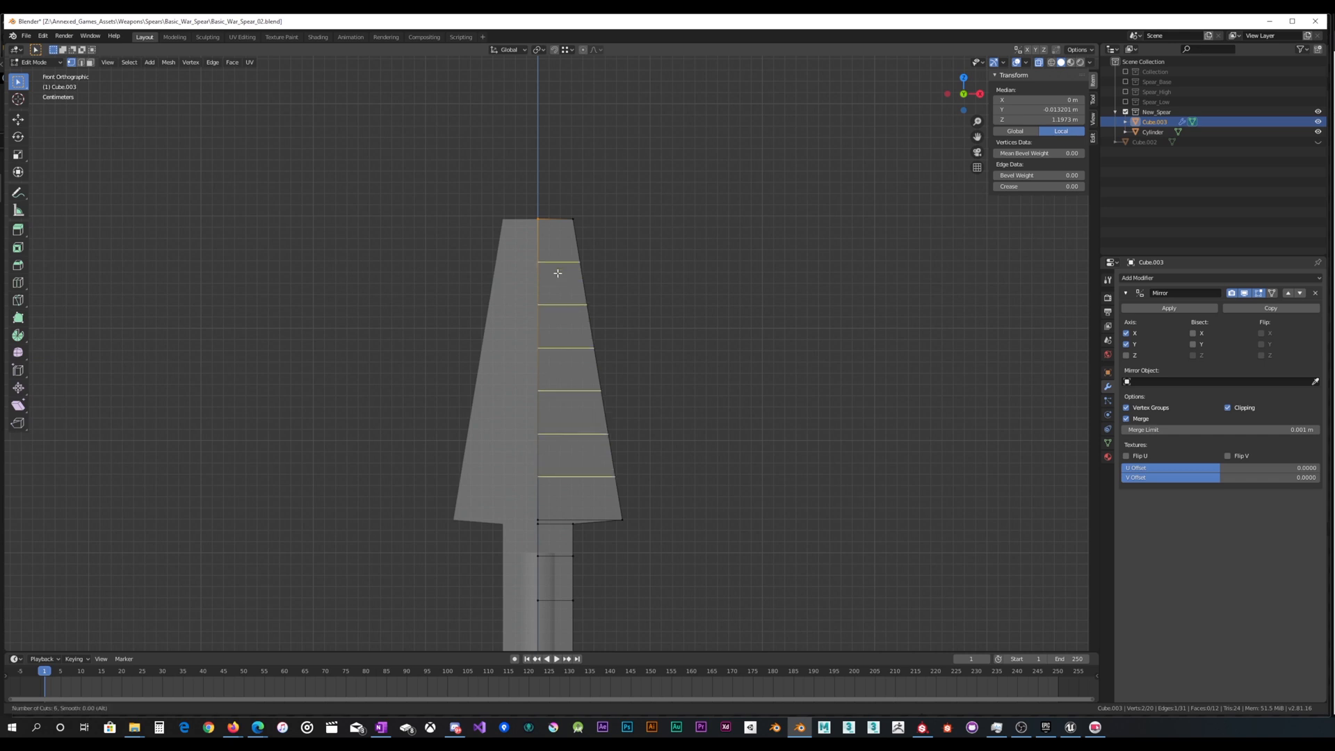
{"action": "scroll", "coordinate": [557, 274], "scroll_direction": "down", "scroll_amount": 1}
{"action": "left_click", "coordinate": [554, 271]}
{"action": "right_click", "coordinate": [554, 271]}
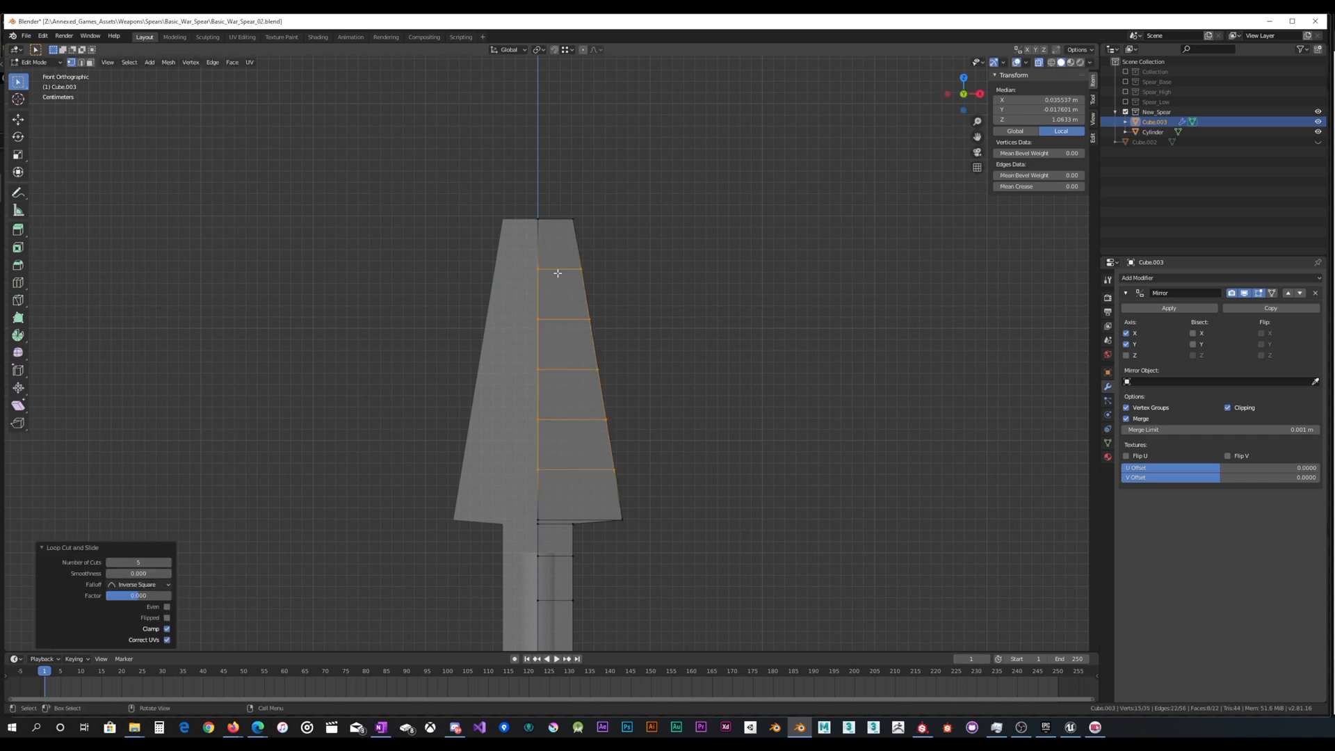
{"action": "right_click", "coordinate": [556, 273]}
Raise the top edge's center vertices about 0.05 m along Z, and move its outer vertices inward and up to just beside the point
{"action": "scroll", "coordinate": [641, 272], "scroll_direction": "up", "scroll_amount": 2}
{"action": "left_click_drag", "start_coordinate": [500, 191], "coordinate": [571, 129]}
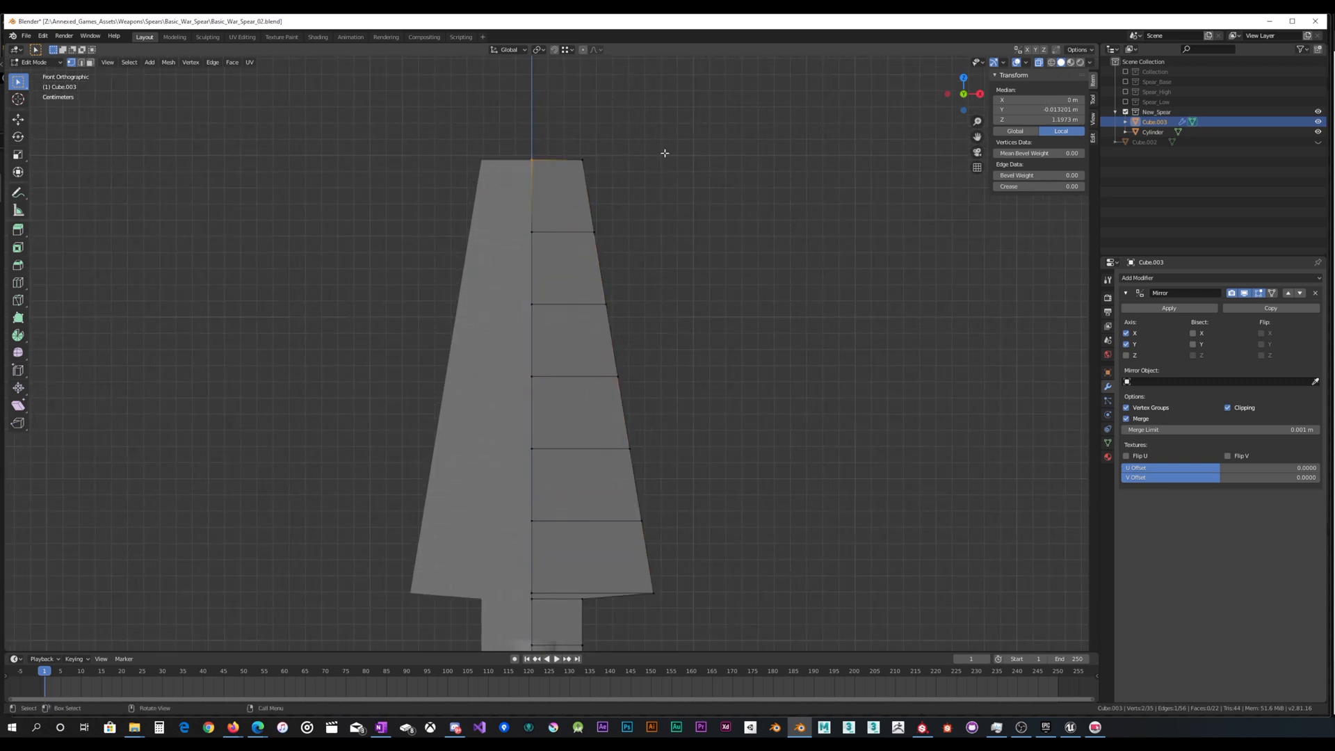
{"action": "key", "text": "g"}
{"action": "key", "text": "z"}
{"action": "left_click", "coordinate": [638, 126]}
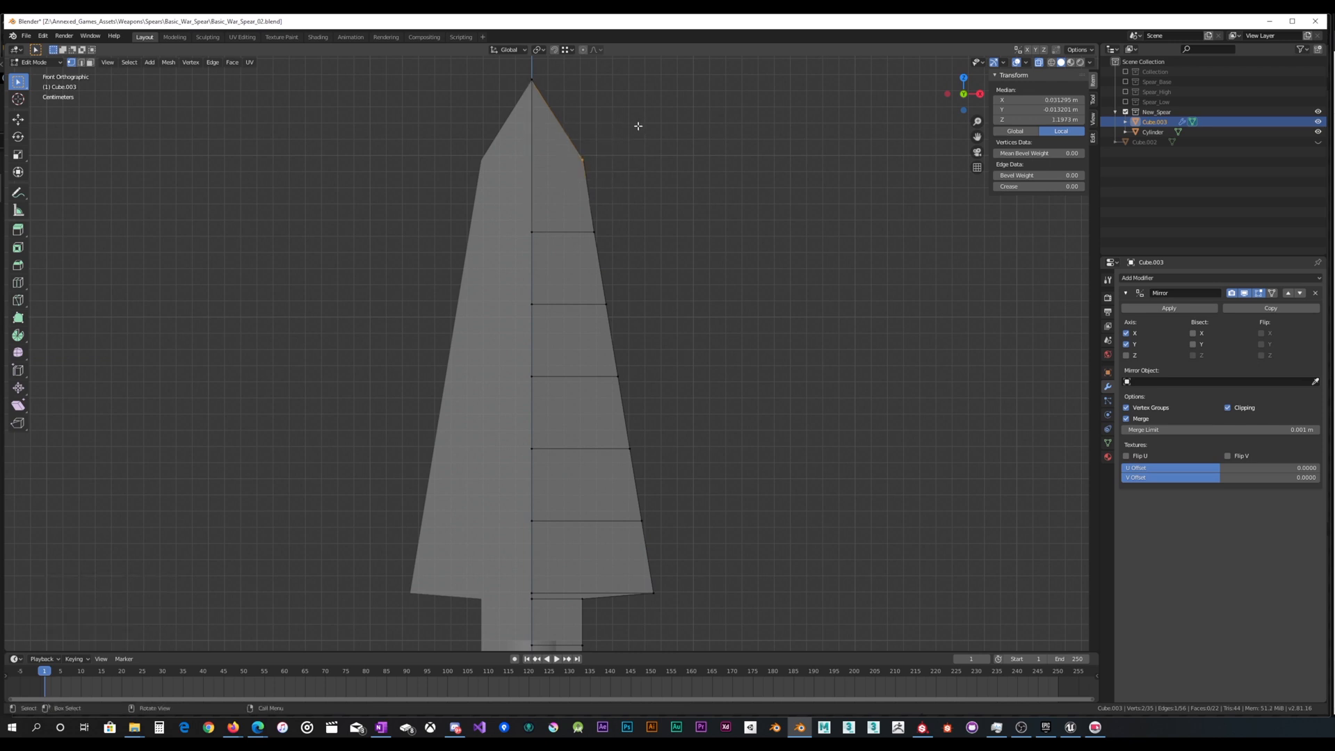
{"action": "key", "text": "g"}
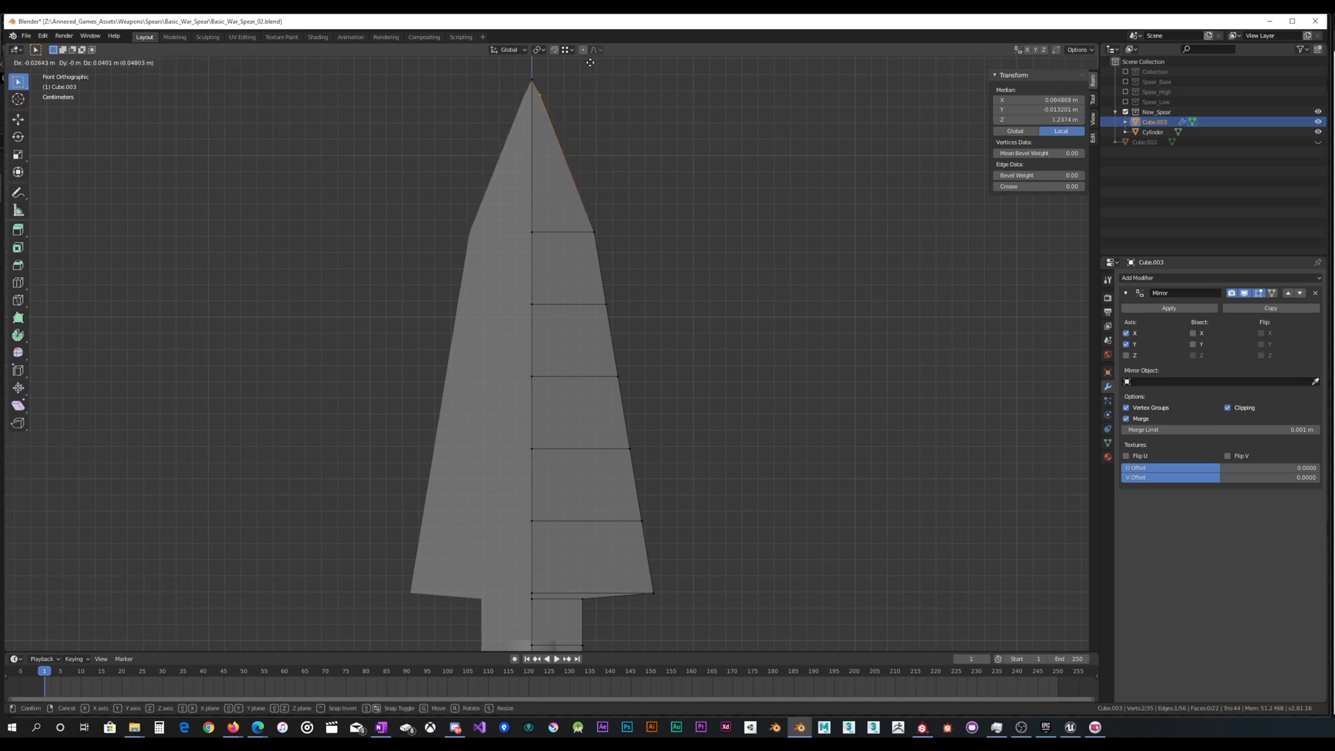
{"action": "left_click", "coordinate": [585, 75]}
Add a centered loop cut in the tip segment and move its outer vertices 0.00155 m inward along X and 0.00497 m up along Z
{"action": "left_click", "coordinate": [556, 231], "text": "shift"}
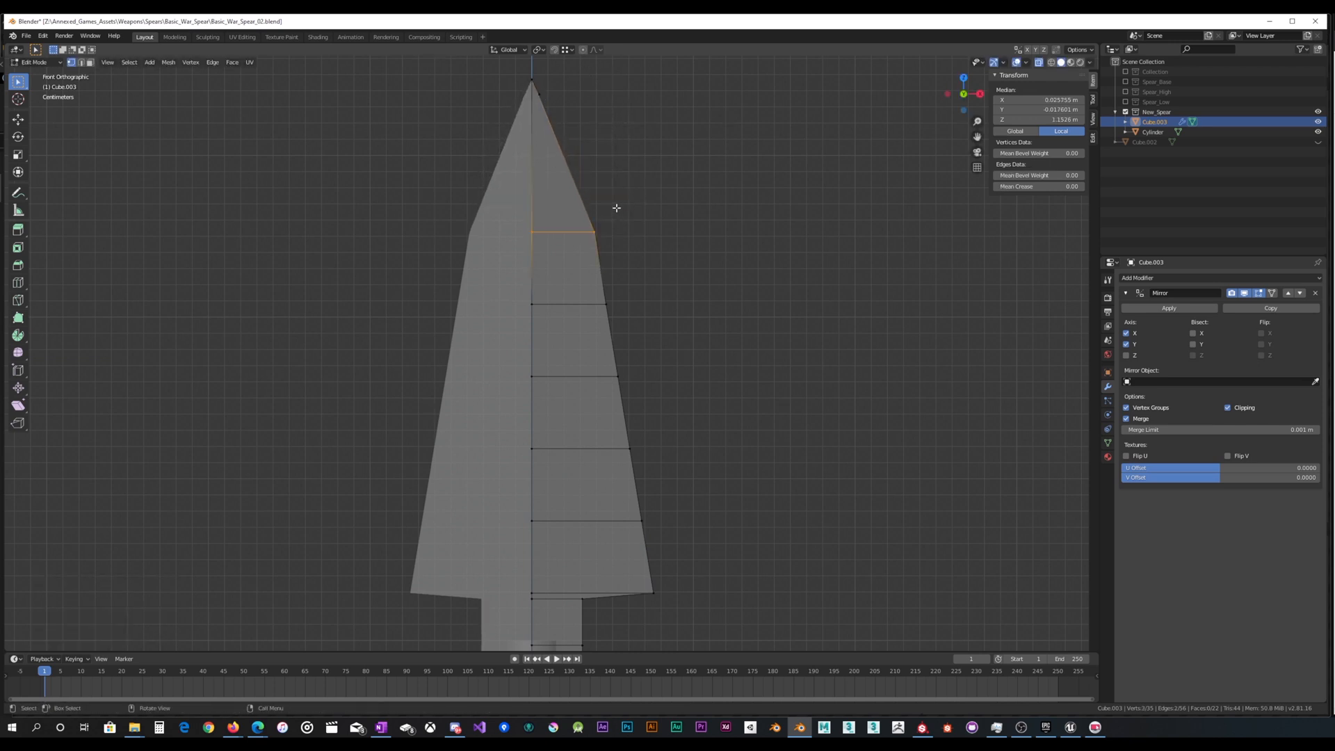
{"action": "key", "text": "ctrl+r"}
{"action": "left_click", "coordinate": [541, 167]}
{"action": "right_click", "coordinate": [542, 167]}
{"action": "left_click_drag", "start_coordinate": [544, 179], "coordinate": [590, 140]}
{"action": "key", "text": "g"}
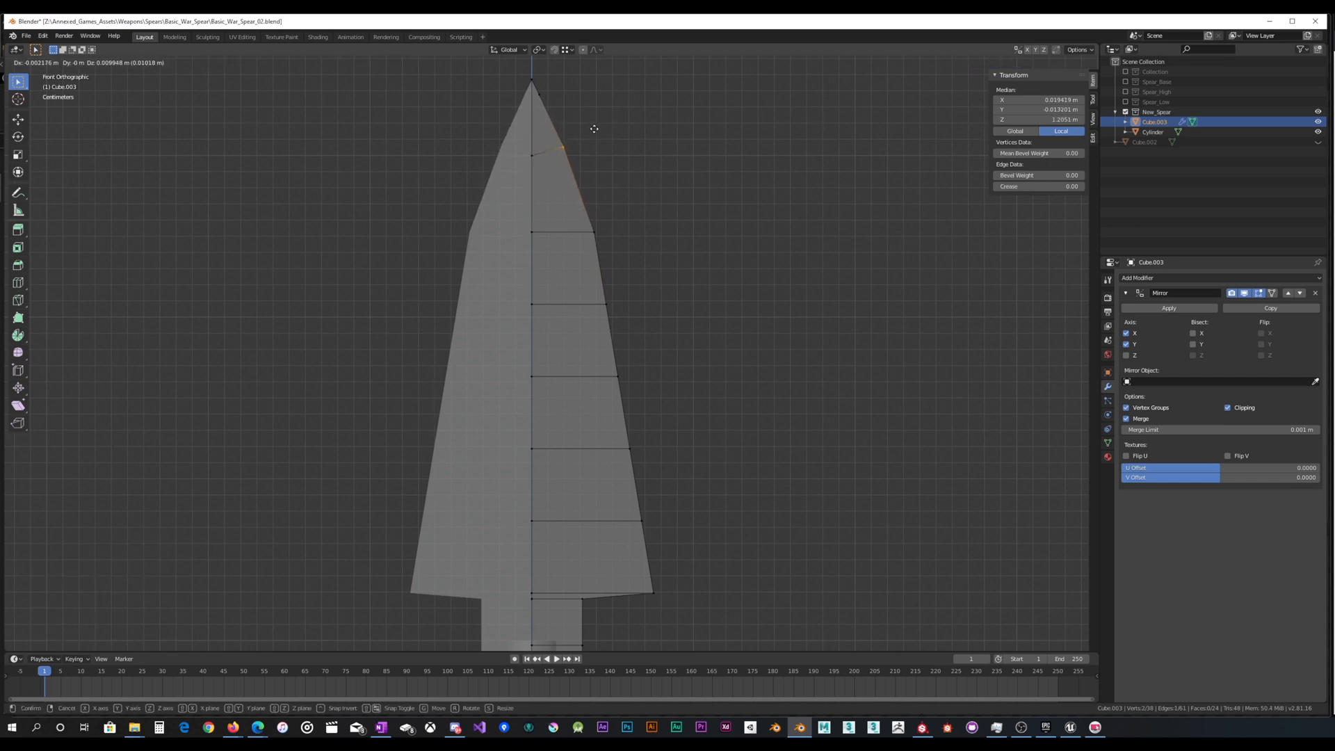
{"action": "left_click", "coordinate": [595, 137]}
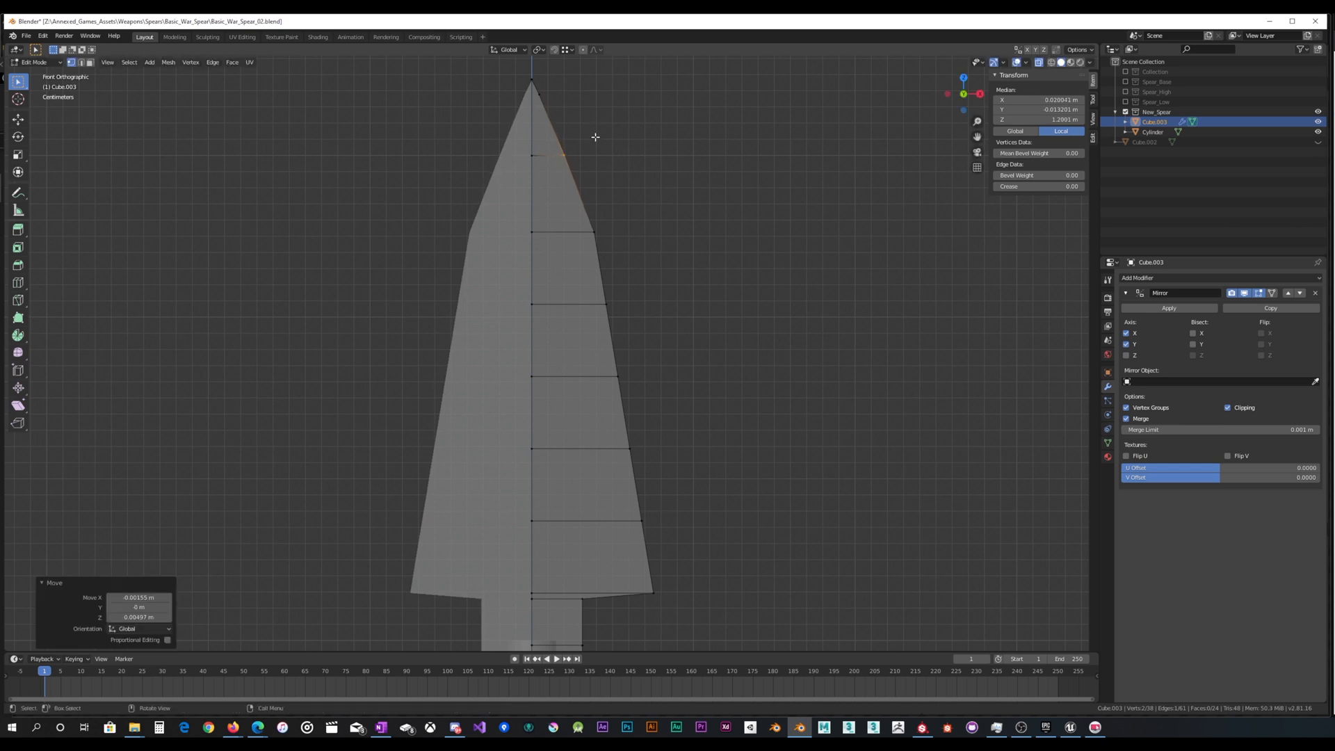
Move the outer vertices of the blade's lowest loop cut 0.00187 m outward along X, and those of the loop above 0.00124 m outward
{"action": "middle_click_drag", "start_coordinate": [623, 359], "coordinate": [619, 283], "text": "shift"}
{"action": "left_click_drag", "start_coordinate": [609, 472], "coordinate": [689, 429]}
{"action": "key", "text": "g"}
{"action": "left_click", "coordinate": [691, 426]}
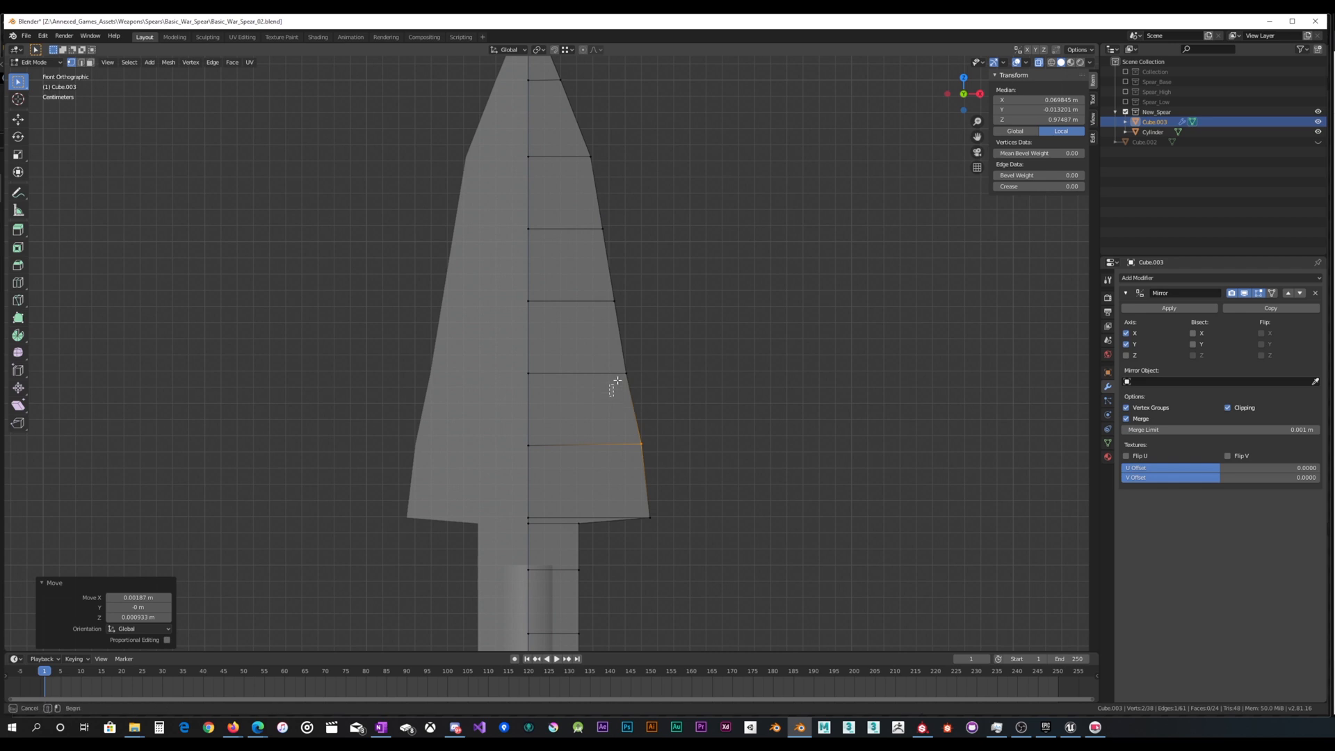
{"action": "left_click_drag", "start_coordinate": [617, 382], "coordinate": [647, 365]}
{"action": "key", "text": "g"}
{"action": "left_click", "coordinate": [647, 365]}
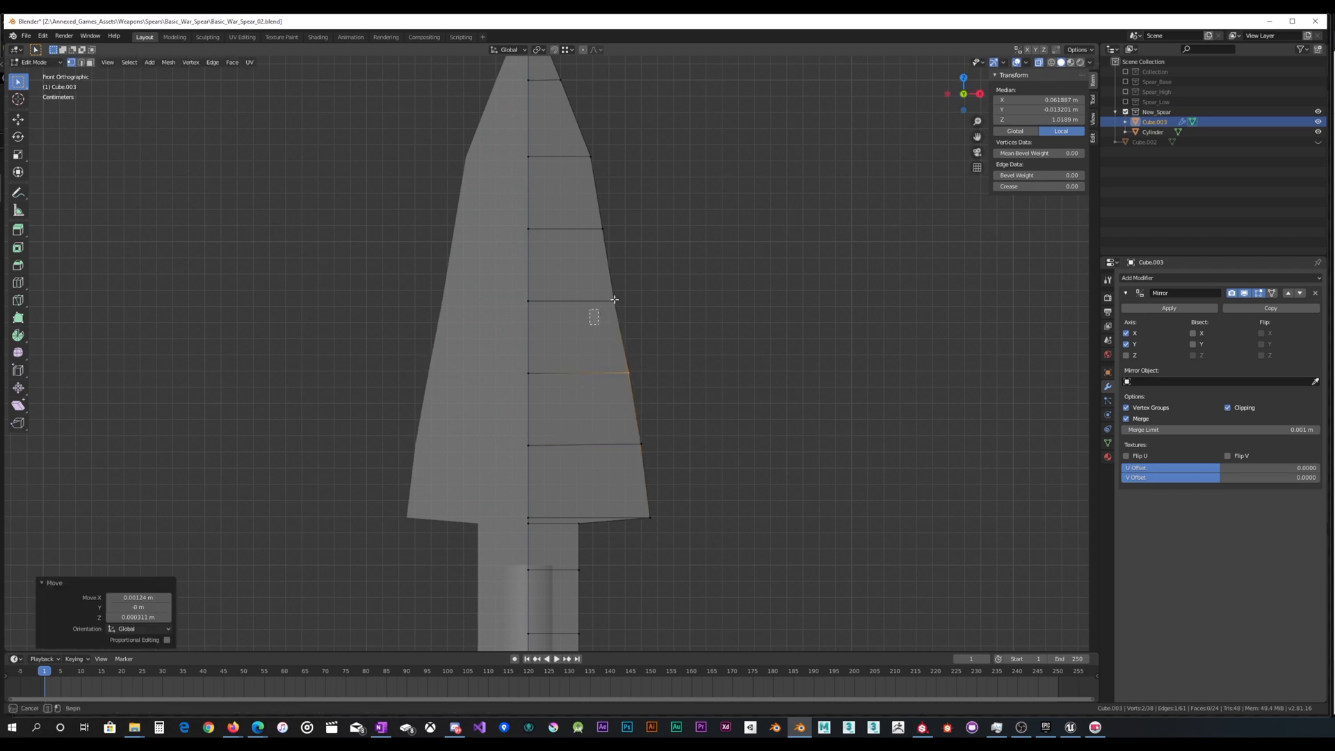
Slightly adjust the outer vertices of the blade's third and fourth loop cuts above the base
{"action": "left_click_drag", "start_coordinate": [595, 316], "coordinate": [634, 291]}
{"action": "left_click", "coordinate": [632, 290]}
{"action": "left_click_drag", "start_coordinate": [573, 239], "coordinate": [621, 217]}
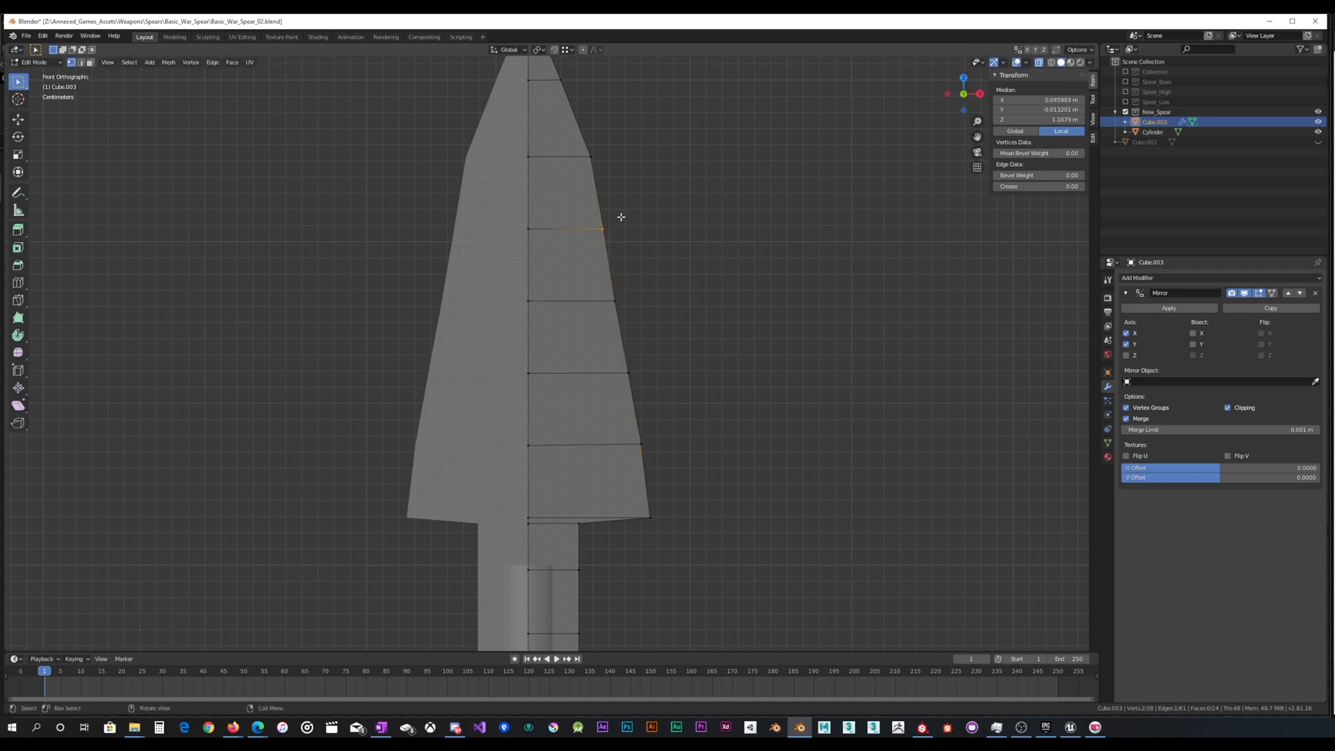
{"action": "right_click", "coordinate": [612, 228]}
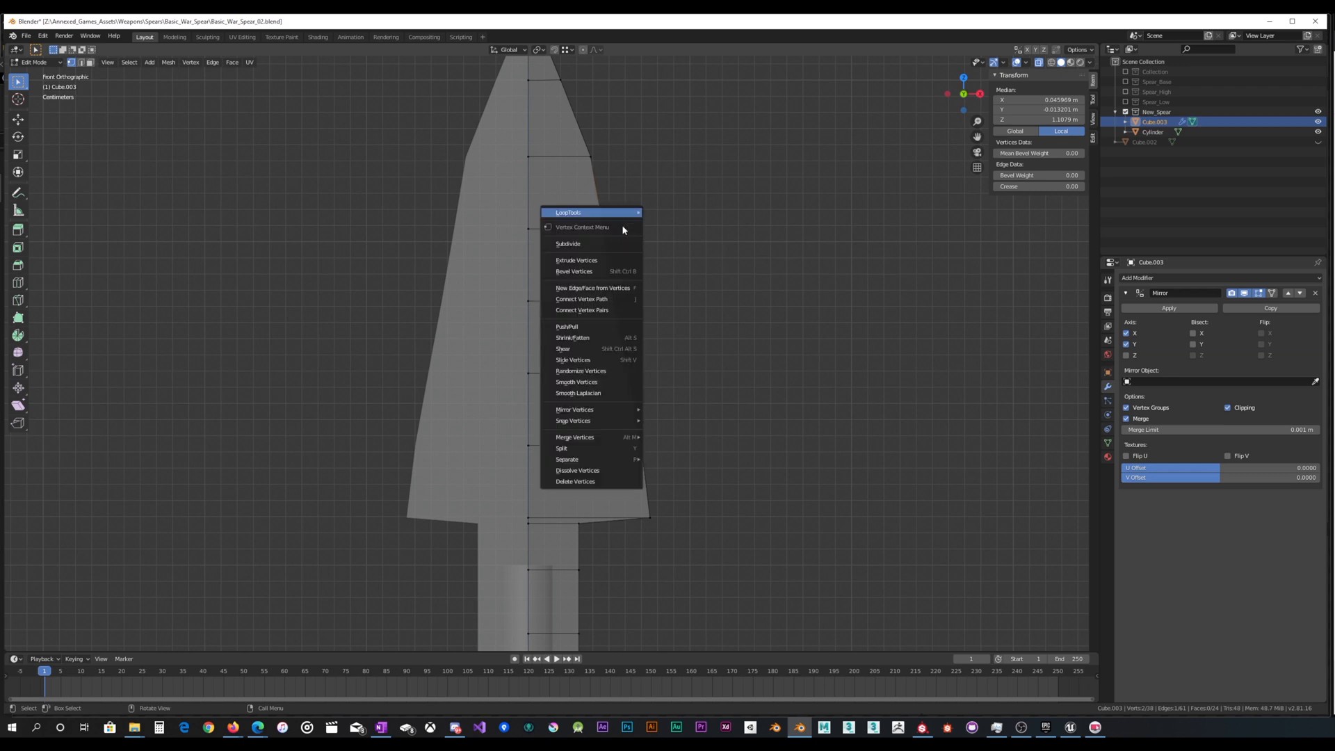
{"action": "key", "text": "g"}
{"action": "left_click", "coordinate": [676, 210]}
Move the outer vertices of the fifth loop above the base 0.00622 m inward along X, and those of the fourth 0.00155 m inward
{"action": "left_click_drag", "start_coordinate": [567, 170], "coordinate": [626, 132]}
{"action": "key", "text": "g"}
{"action": "left_click", "coordinate": [617, 132]}
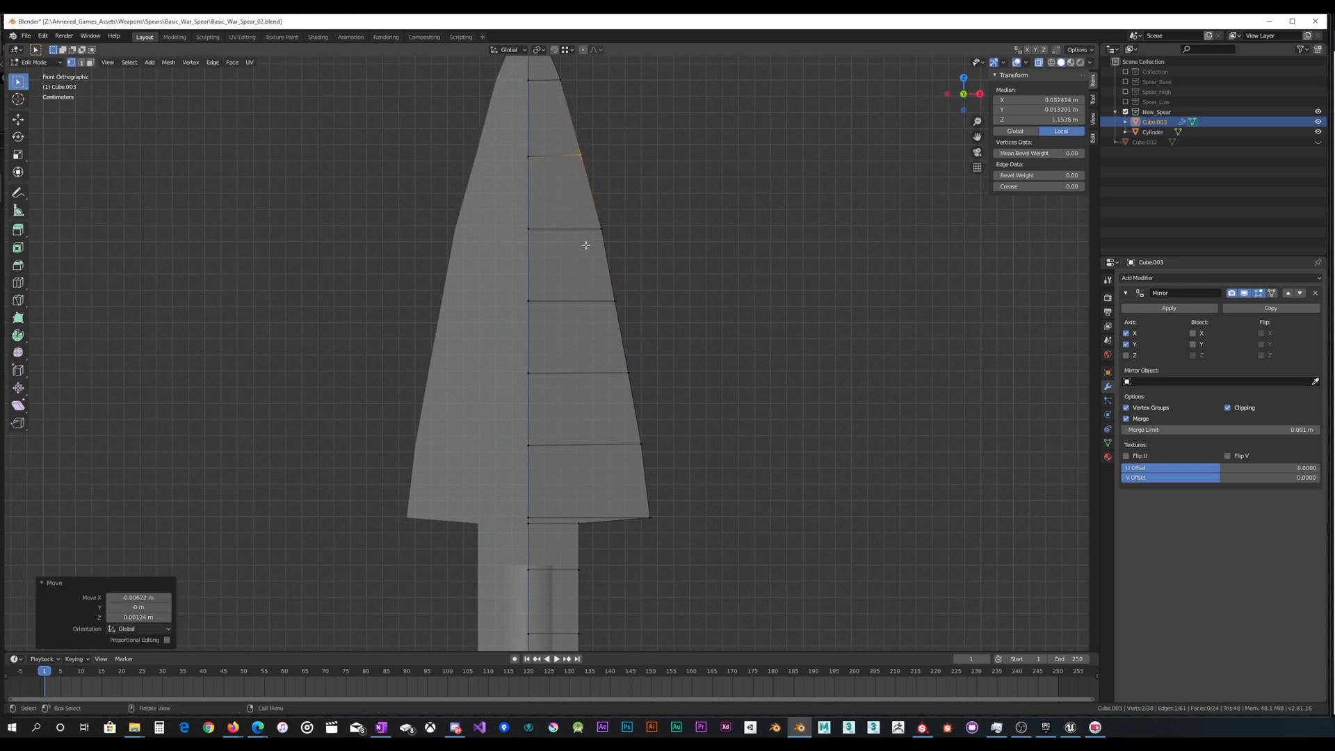
{"action": "left_click_drag", "start_coordinate": [587, 244], "coordinate": [614, 221]}
{"action": "key", "text": "g"}
{"action": "left_click", "coordinate": [614, 222]}
{"action": "scroll", "coordinate": [491, 289], "scroll_direction": "down", "scroll_amount": 4}
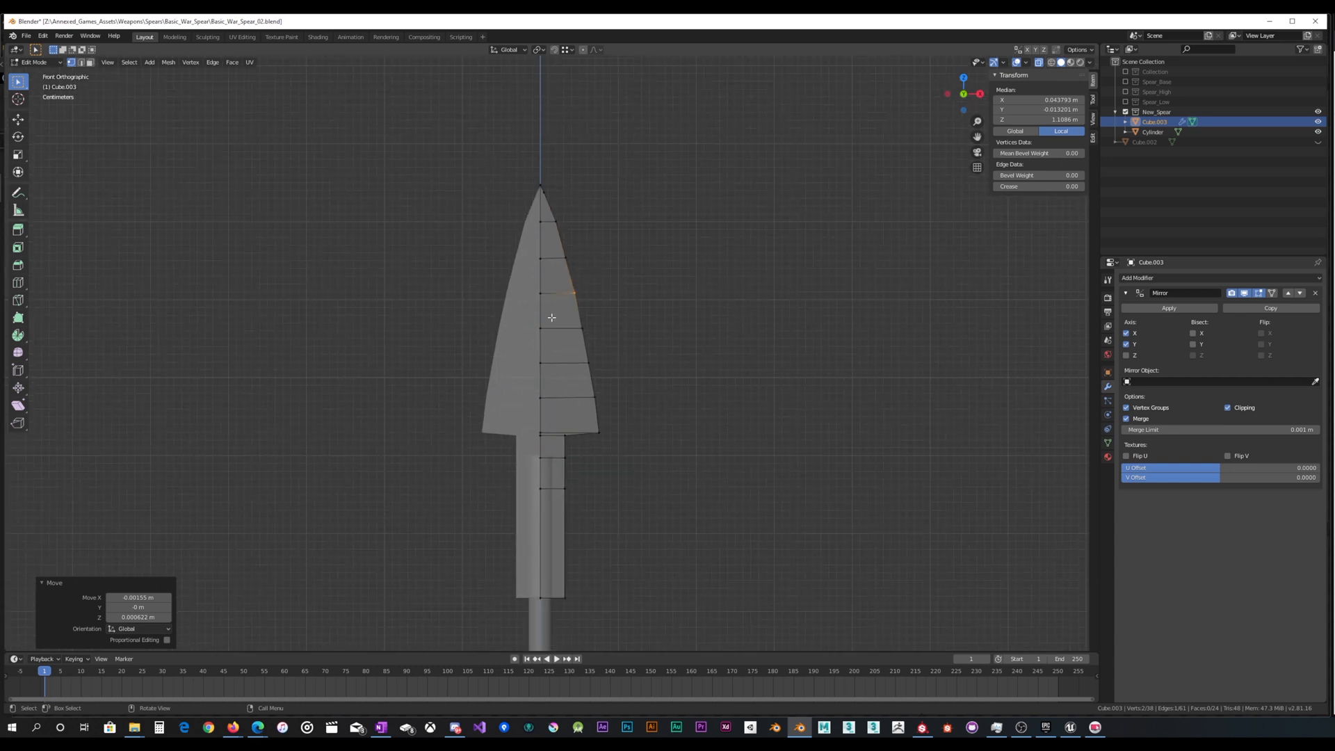
{"action": "scroll", "coordinate": [570, 244], "scroll_direction": "up", "scroll_amount": 2}
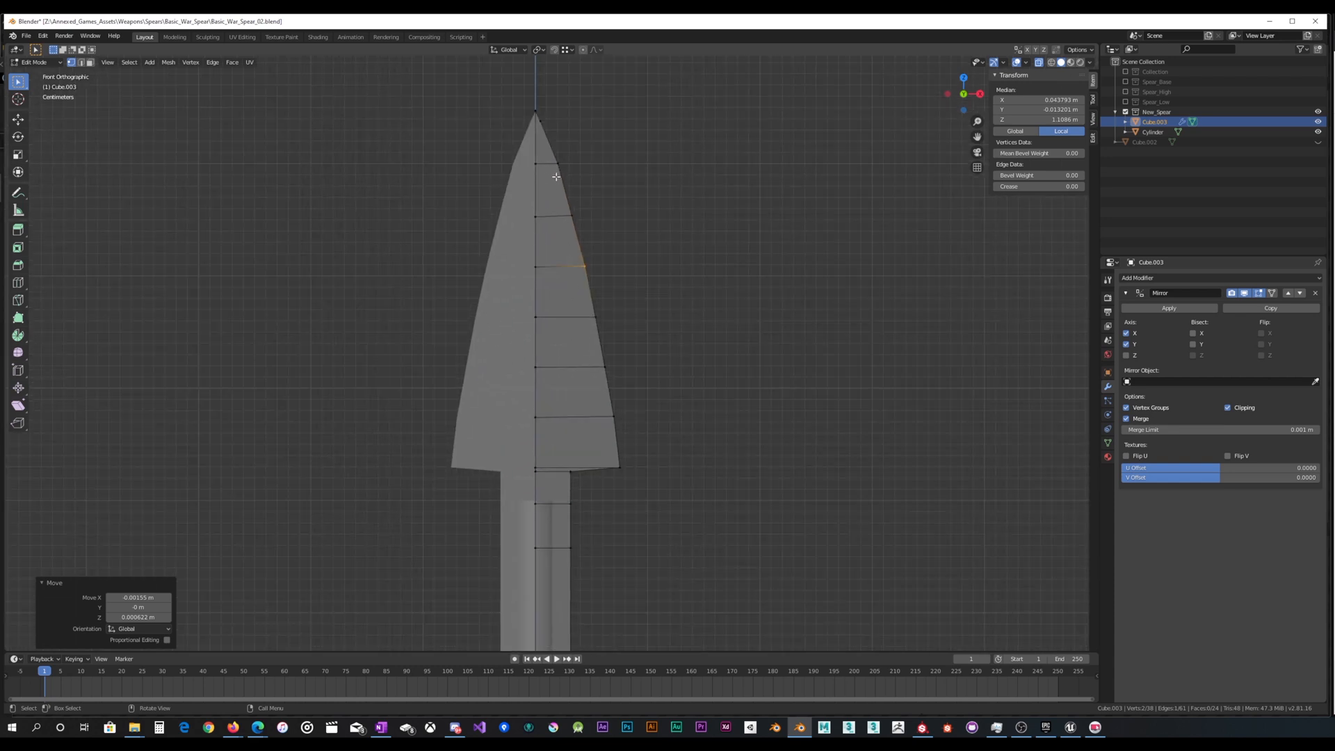
Narrow the blade by moving all outer edge vertices from below the tip to the base about 0.008 m inward along X
{"action": "left_click", "coordinate": [557, 165]}
{"action": "left_click", "coordinate": [619, 467], "text": "ctrl"}
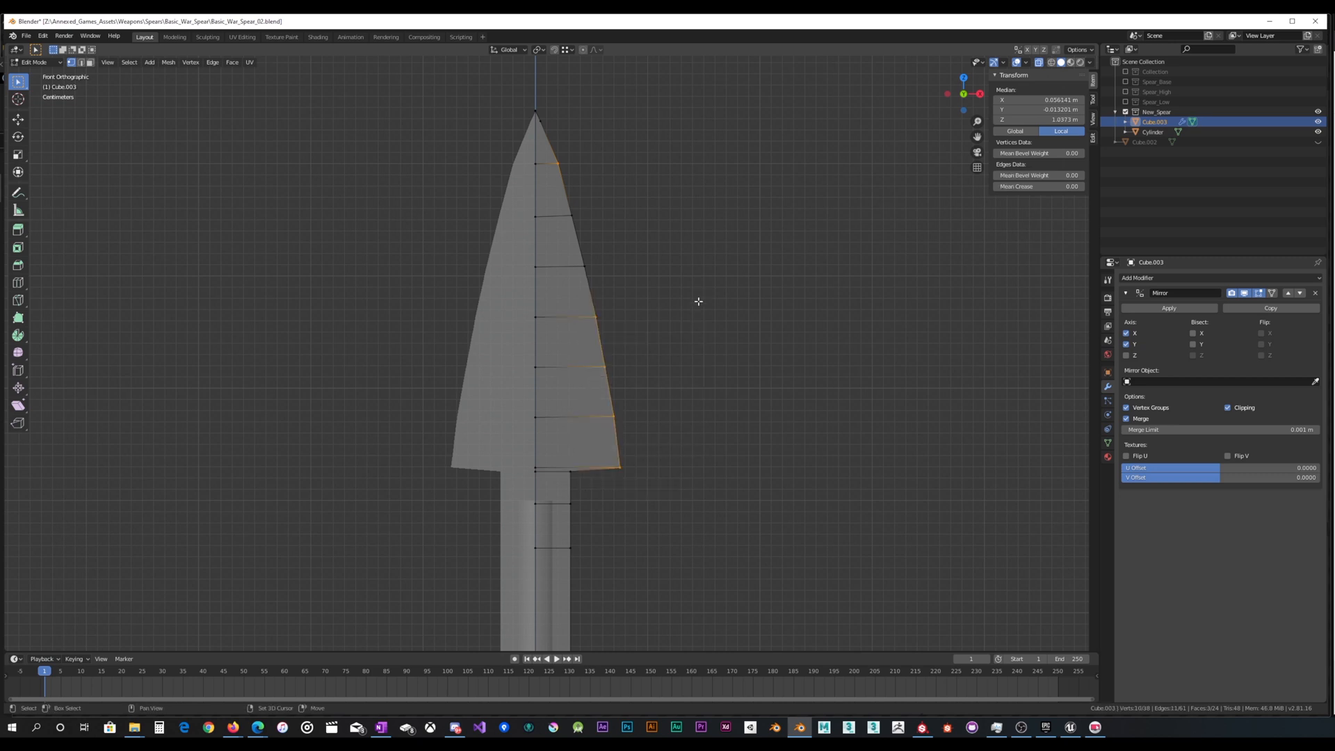
{"action": "left_click_drag", "start_coordinate": [558, 313], "coordinate": [626, 193], "text": "shift"}
{"action": "key", "text": "g"}
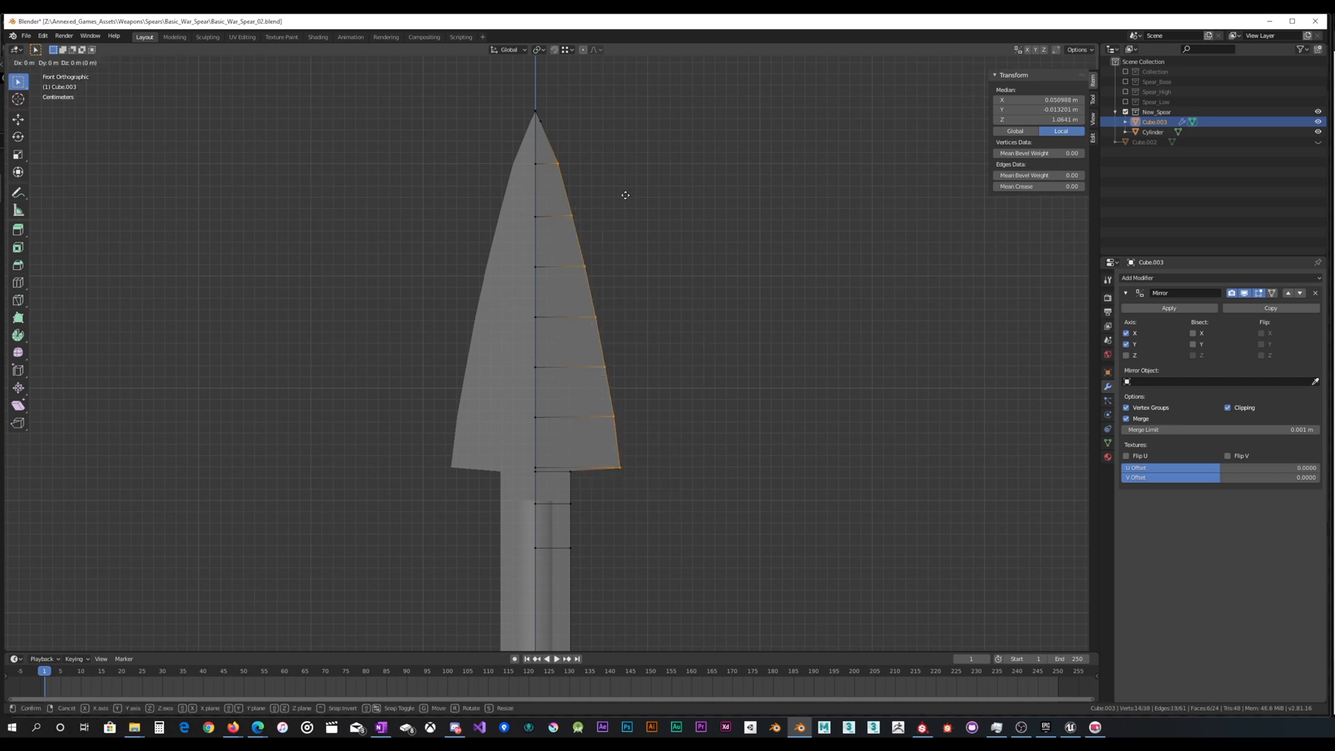
{"action": "key", "text": "x"}
{"action": "left_click", "coordinate": [616, 195]}
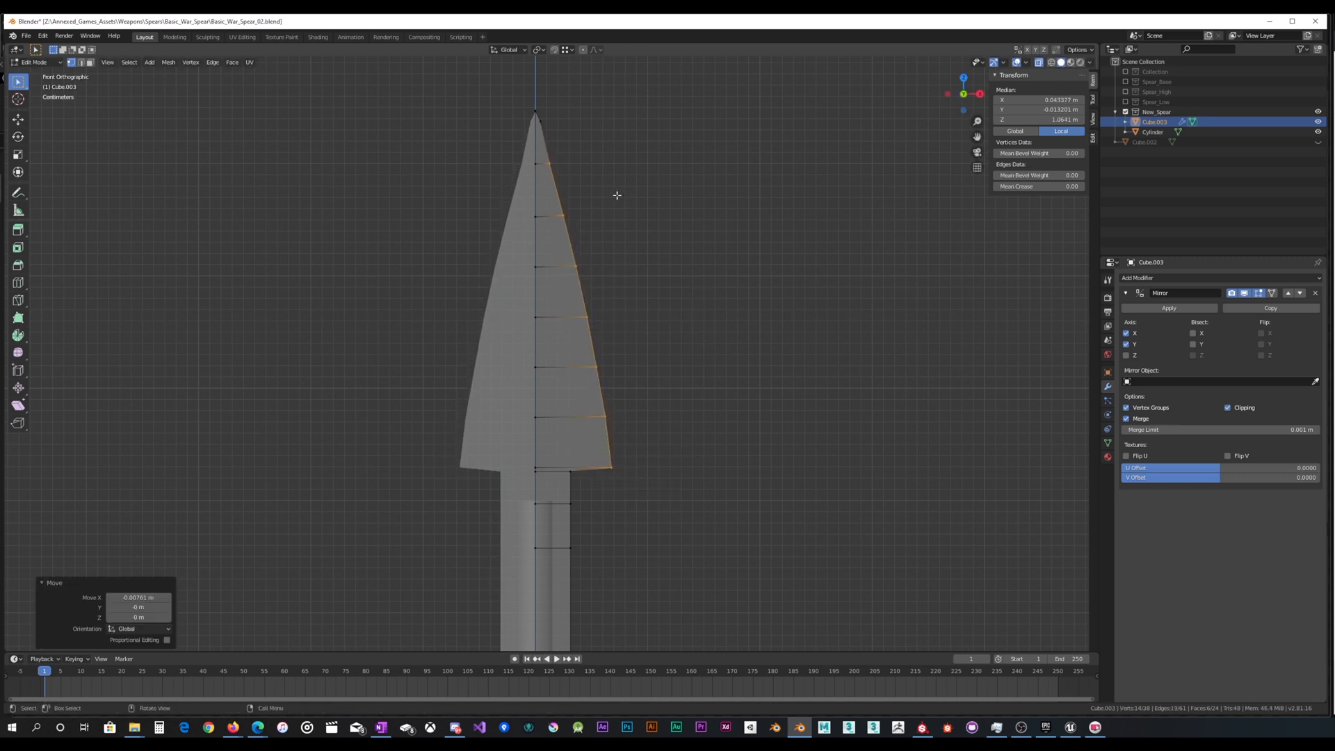
Move the outer vertices of the loop just below the tip 0.00134 m outward along X
{"action": "left_click_drag", "start_coordinate": [543, 175], "coordinate": [561, 160]}
{"action": "key", "text": "g"}
{"action": "key", "text": "x"}
{"action": "left_click", "coordinate": [562, 160]}
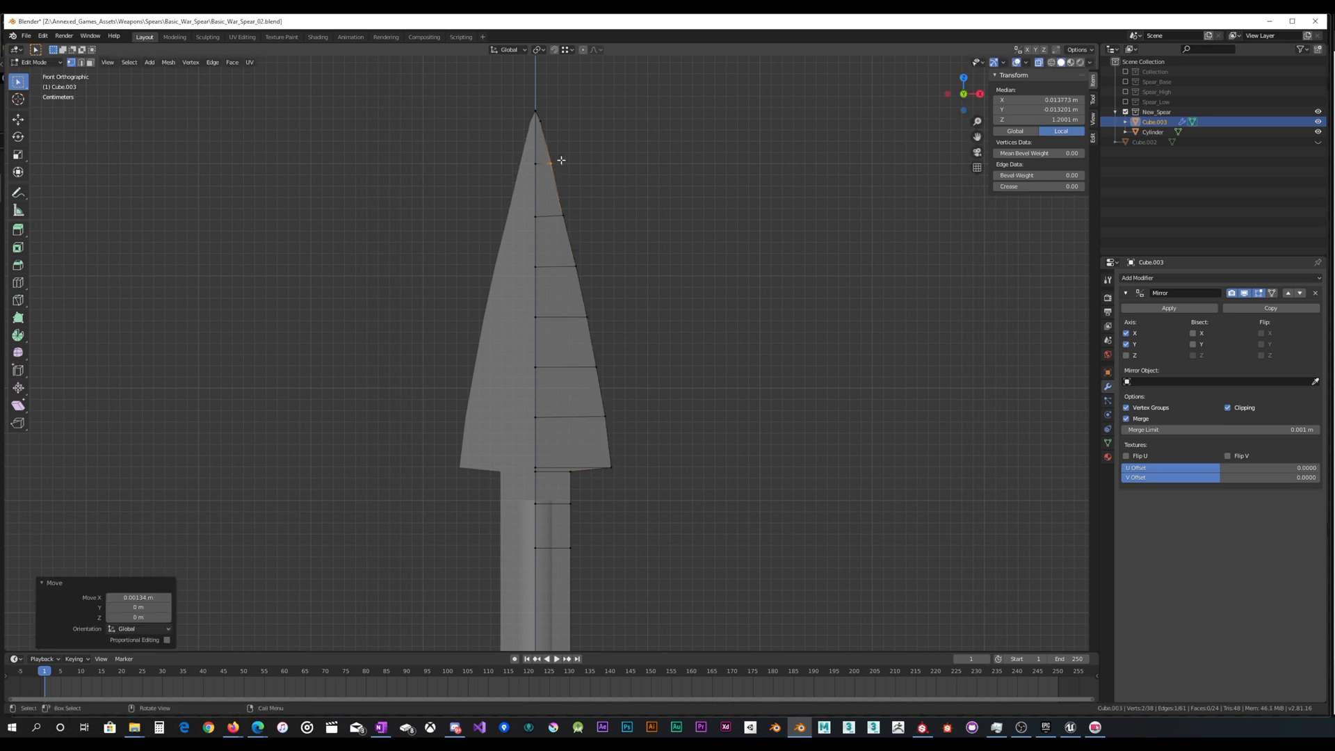
Fine-tune the outer vertices near the tip to smooth the blade's curve, and check the silhouette in Object Mode
{"action": "left_click_drag", "start_coordinate": [556, 224], "coordinate": [557, 155]}
{"action": "key", "text": "g"}
{"action": "left_click", "coordinate": [573, 206]}
{"action": "key", "text": "g"}
{"action": "key", "text": "x"}
{"action": "left_click", "coordinate": [561, 157]}
{"action": "key", "text": "Tab"}
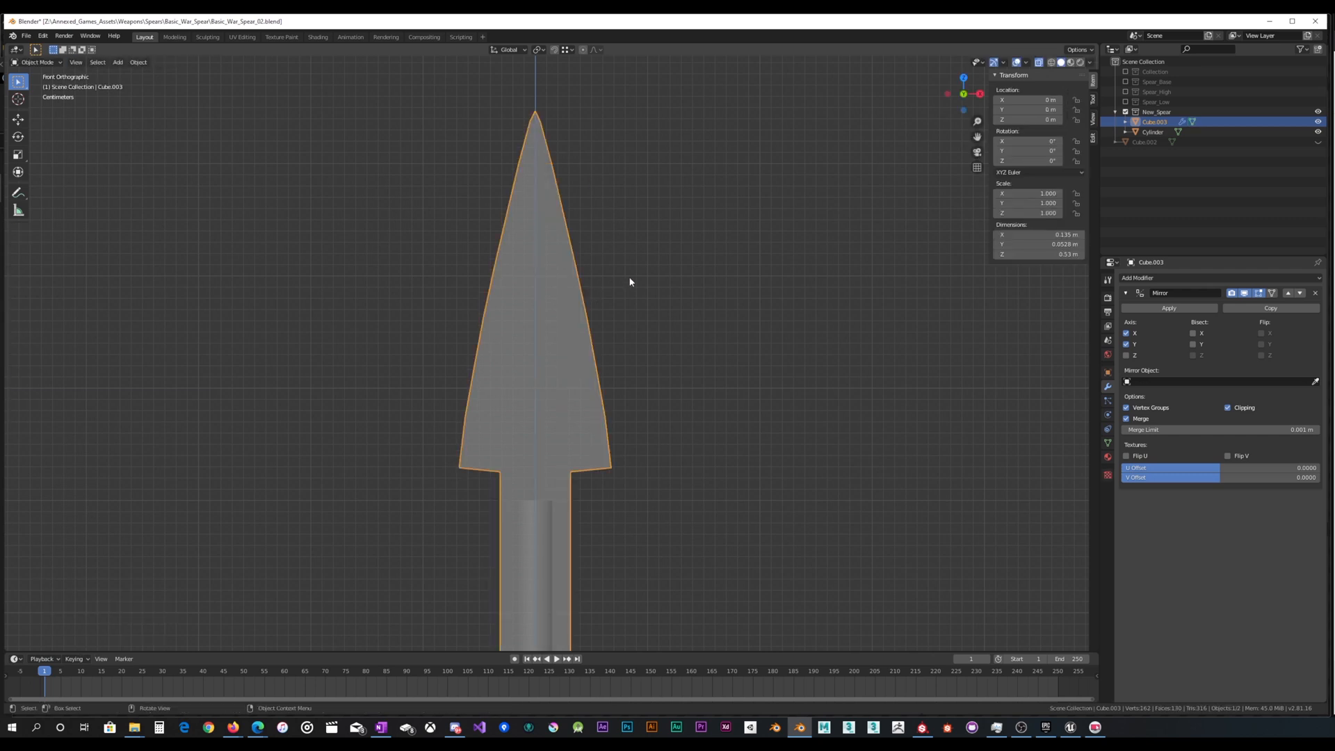
{"action": "key", "text": "Tab"}
Examine the spear head's thickness in Edit Mode, comparing the side view with an angled view of the tip
{"action": "middle_click_drag", "start_coordinate": [647, 277], "coordinate": [577, 268]}
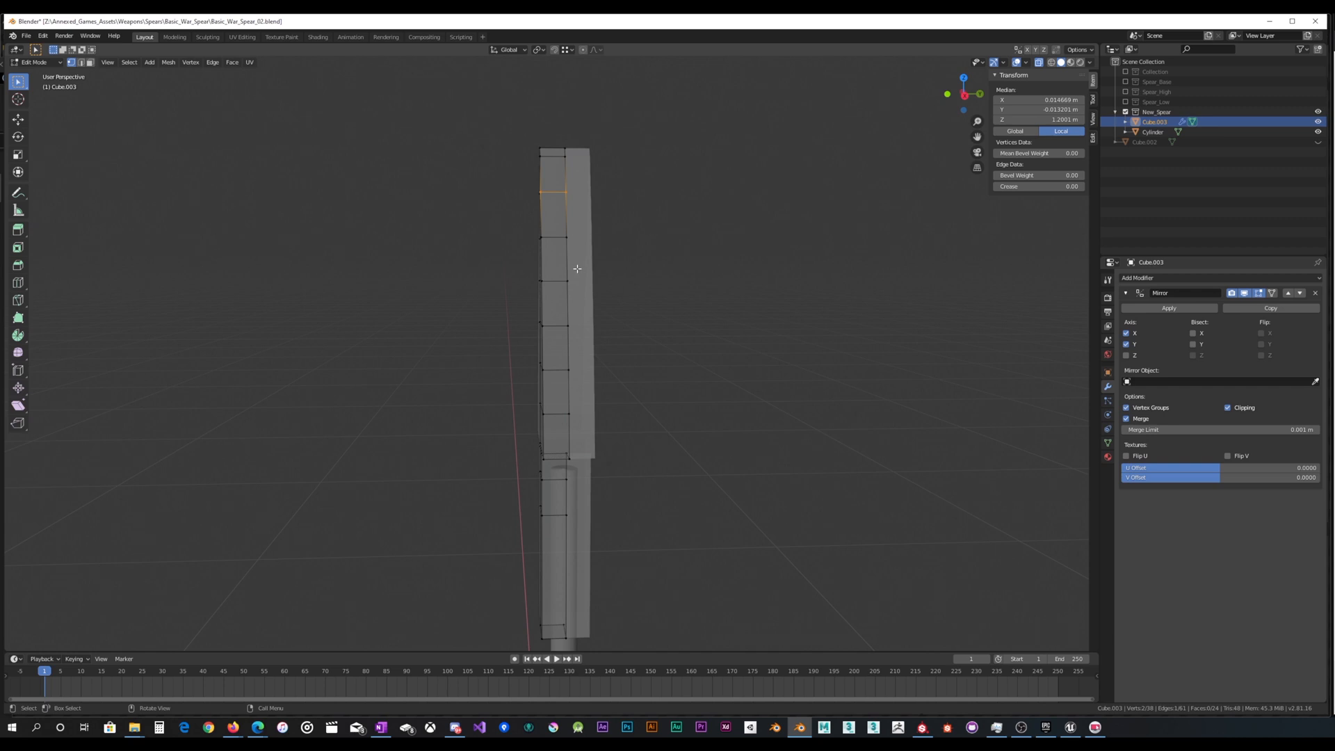
{"action": "key", "text": "KP_1"}
{"action": "key", "text": "KP_3"}
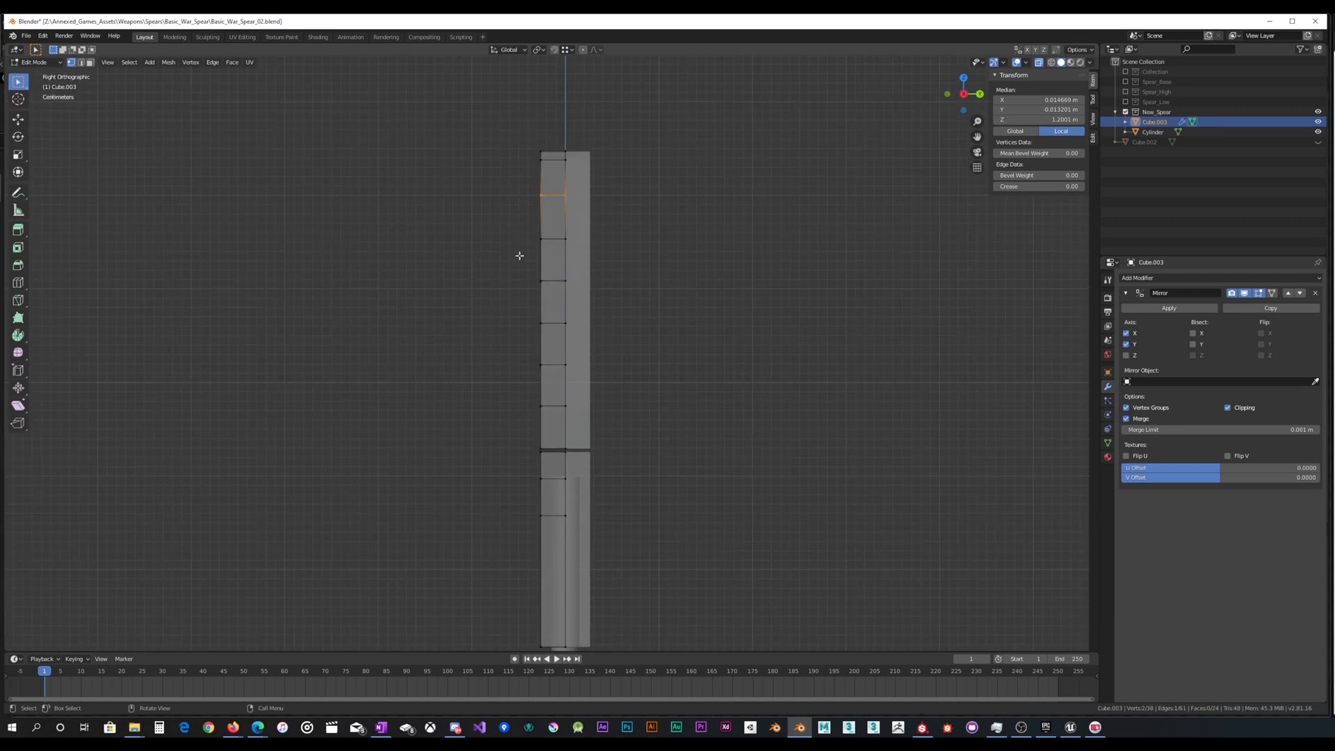
{"action": "scroll", "coordinate": [520, 244], "scroll_direction": "down", "scroll_amount": 3}
{"action": "scroll", "coordinate": [522, 229], "scroll_direction": "up", "scroll_amount": 5}
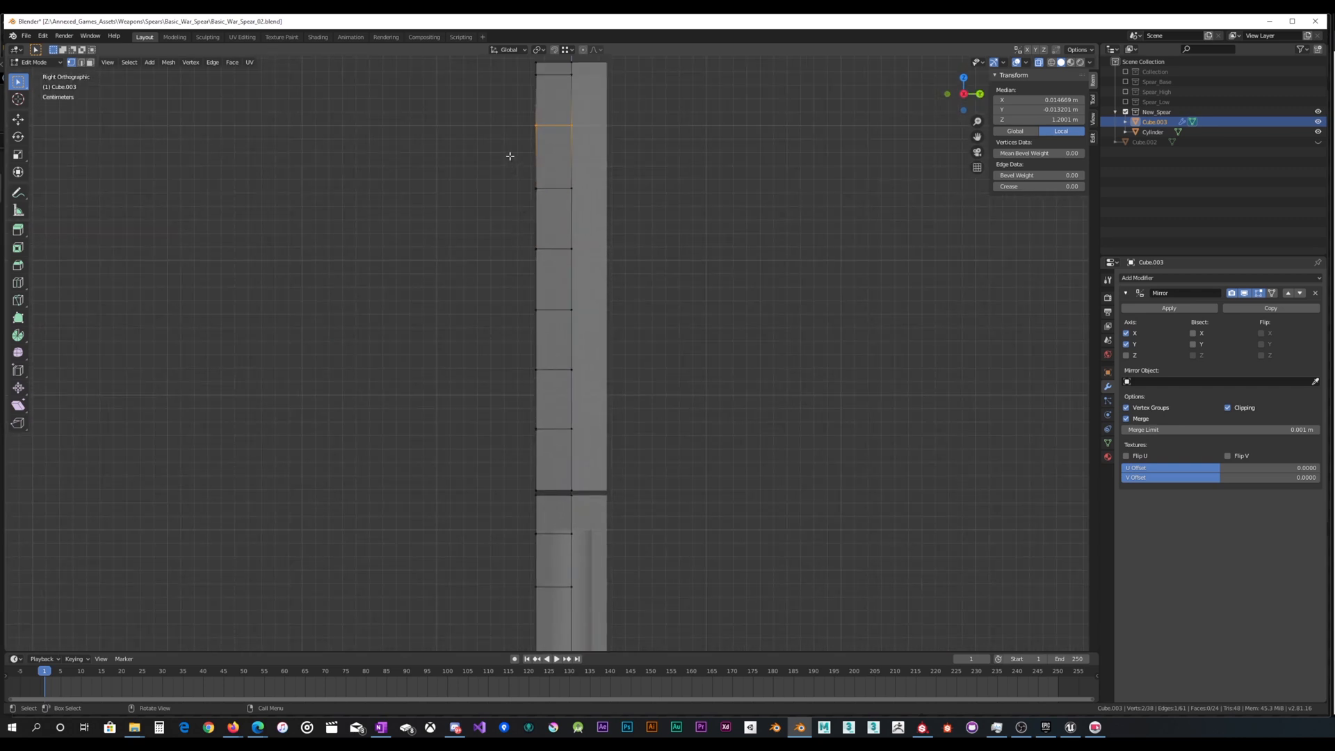
{"action": "mouse_move", "coordinate": [512, 175]}
{"action": "middle_mouse_down", "text": "shift"}
{"action": "mouse_move", "coordinate": [523, 273]}
{"action": "mouse_move", "coordinate": [629, 295]}
{"action": "mouse_move", "coordinate": [517, 182]}
{"action": "middle_mouse_up", "text": "shift"}
{"action": "left_click", "coordinate": [495, 252]}
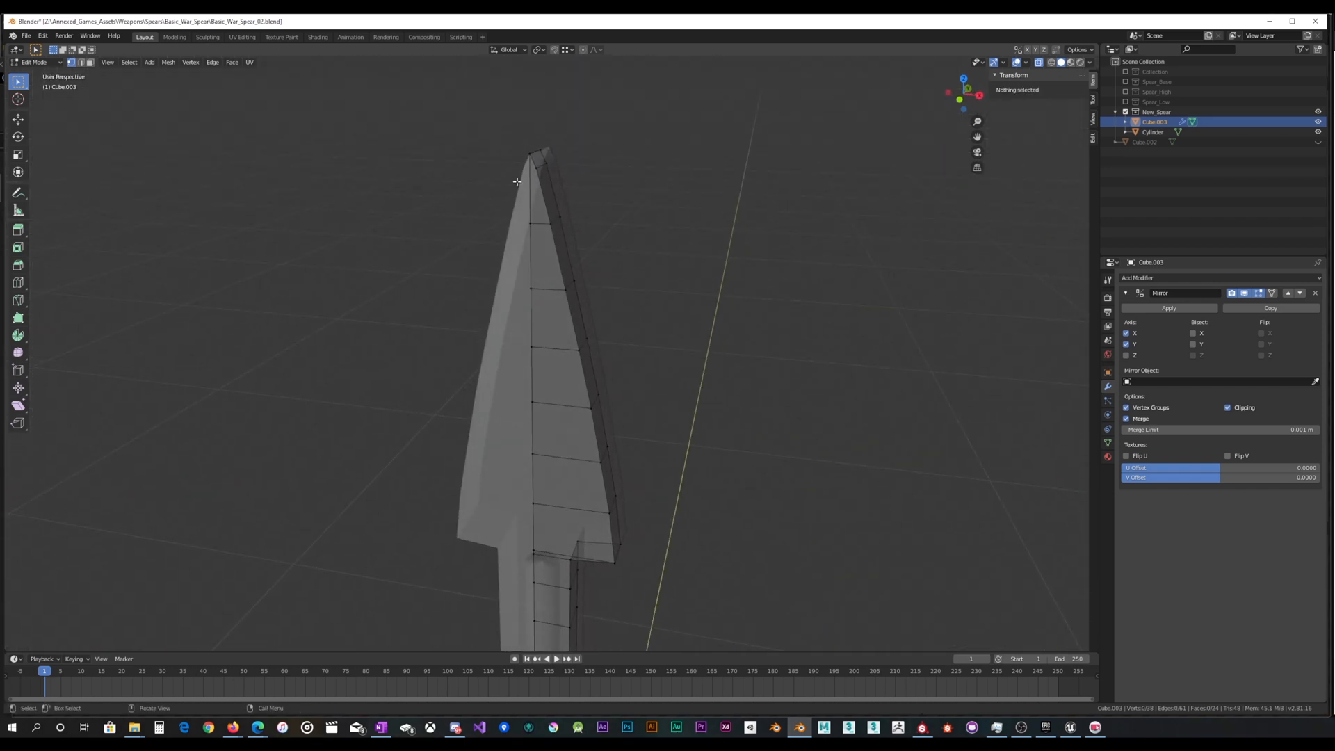
{"action": "left_click", "coordinate": [531, 157]}
{"action": "middle_click_drag", "start_coordinate": [596, 231], "coordinate": [519, 182]}
{"action": "key", "text": "KP_3"}
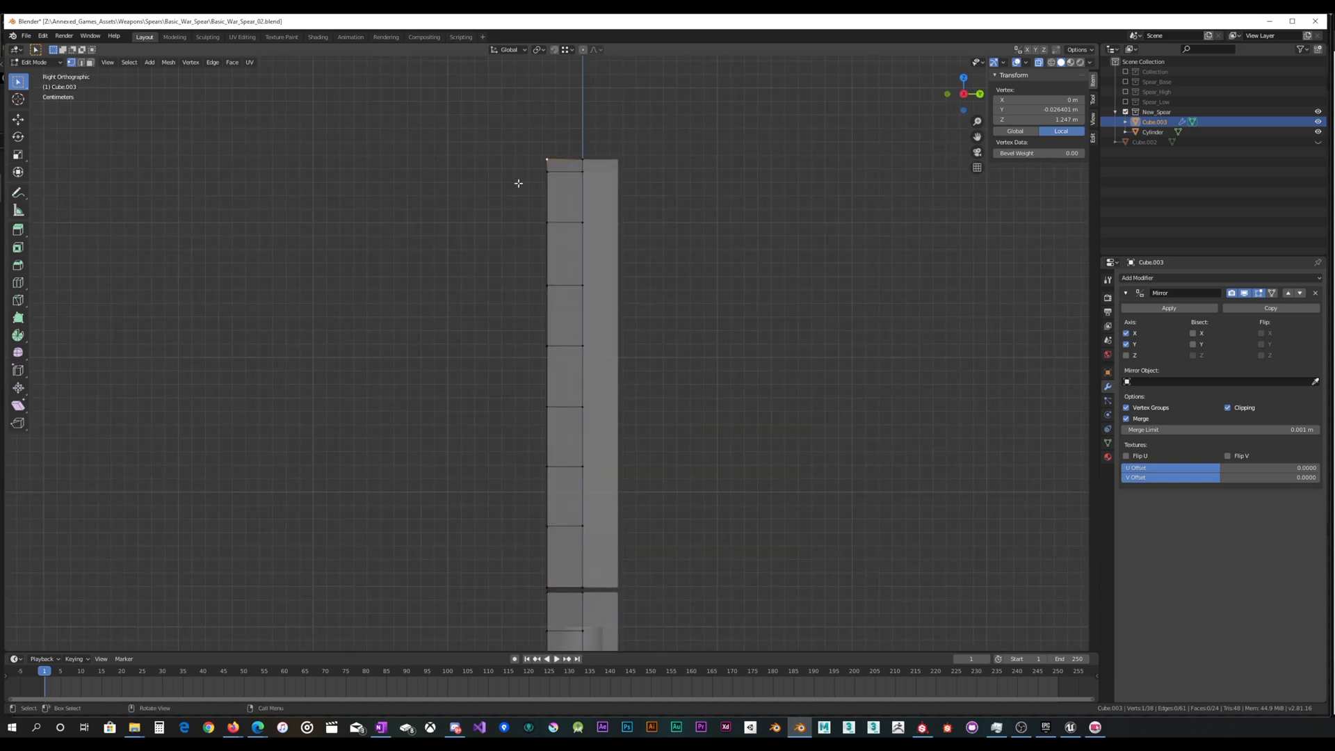
{"action": "scroll", "coordinate": [420, 377], "scroll_direction": "down", "scroll_amount": 2}
Thin the blade by moving the front-face vertices from the tip to the first loop above the base 0.0123 m inward along Y
{"action": "left_click_drag", "start_coordinate": [438, 533], "coordinate": [499, 418]}
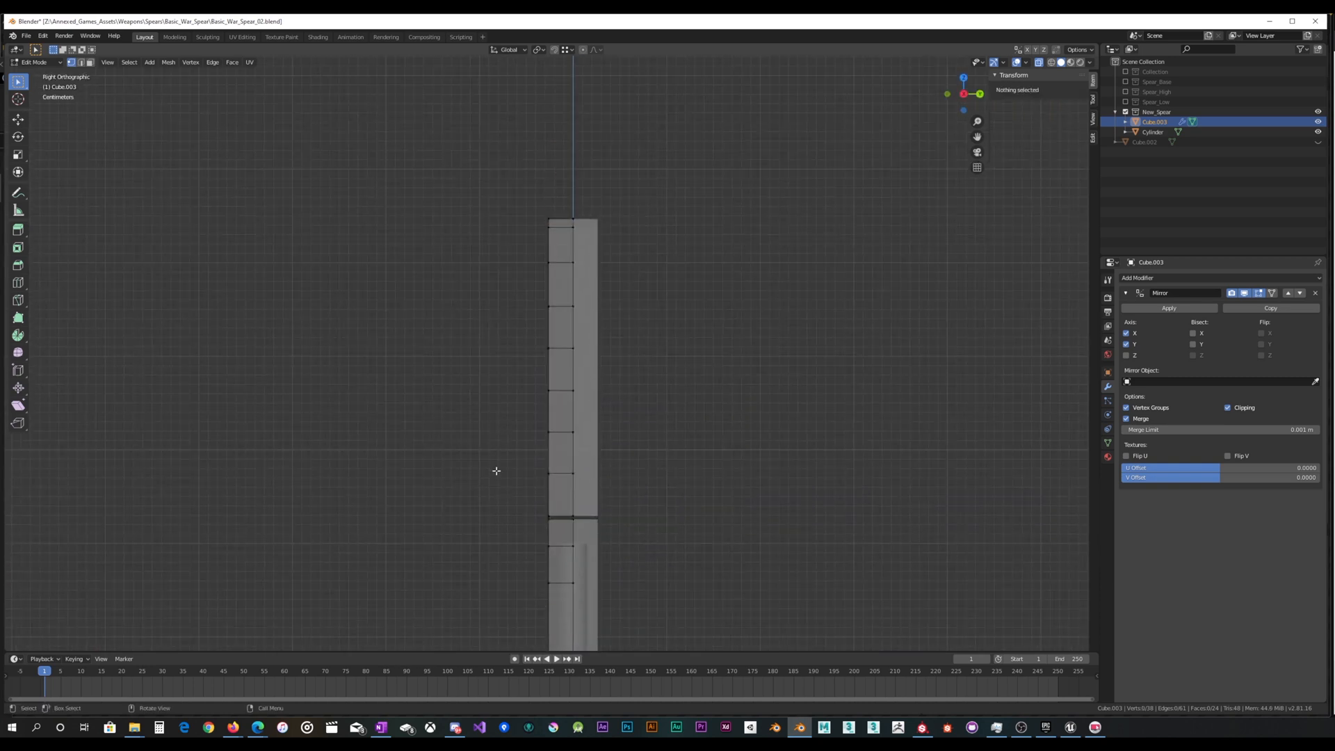
{"action": "left_click_drag", "start_coordinate": [499, 492], "coordinate": [558, 210]}
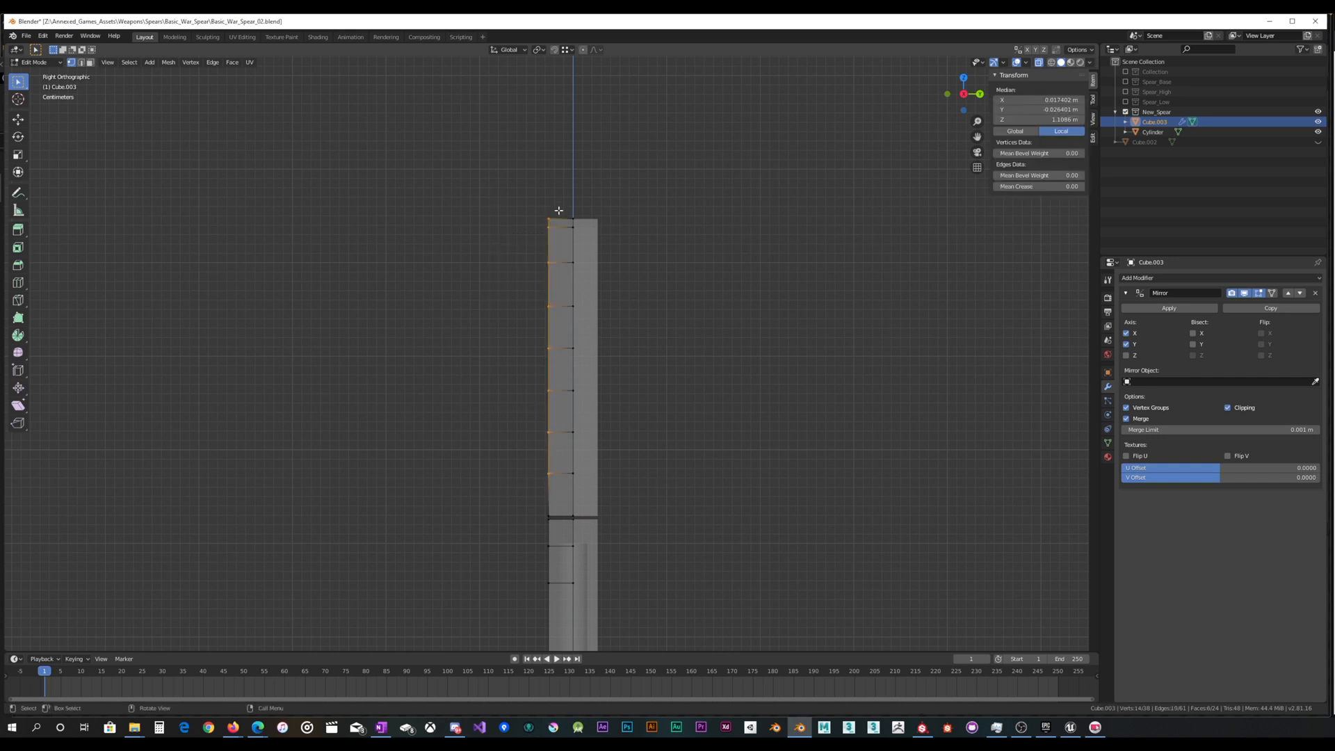
{"action": "scroll", "coordinate": [588, 205], "scroll_direction": "up", "scroll_amount": 2}
{"action": "key", "text": "g"}
{"action": "key", "text": "y"}
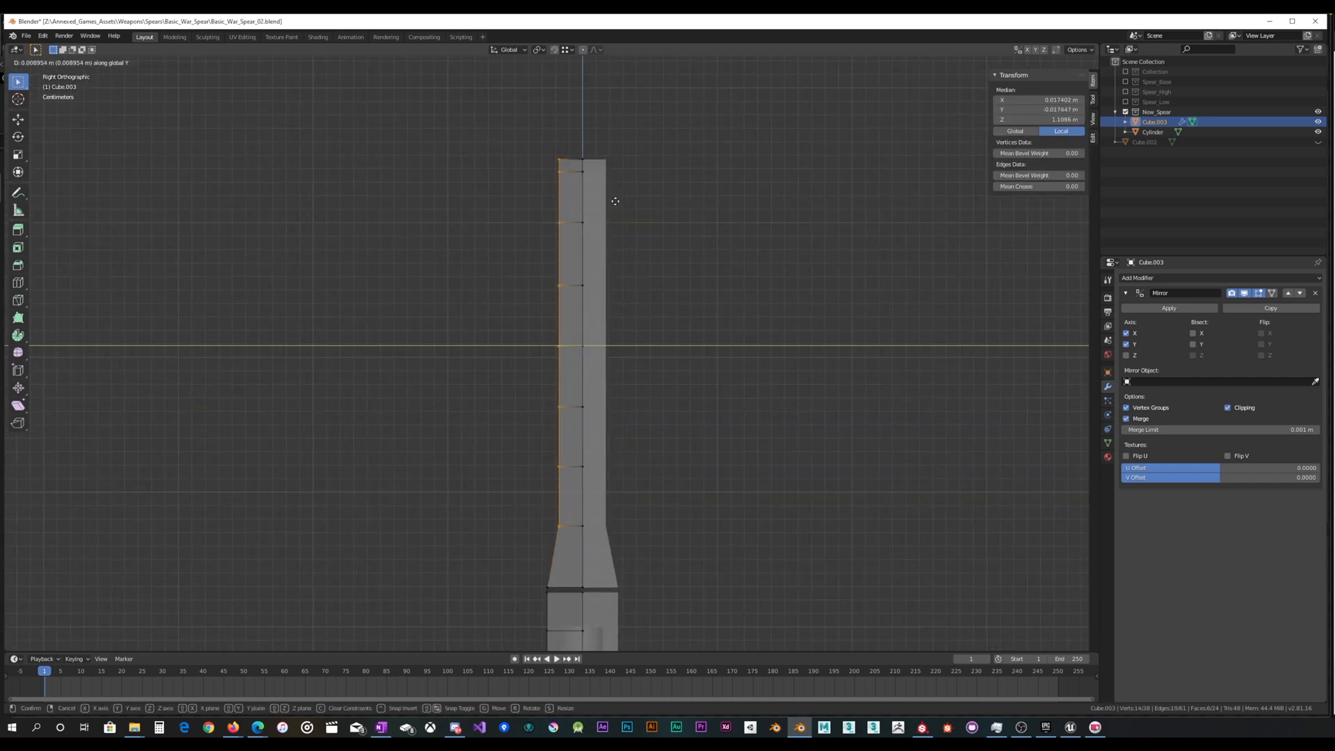
{"action": "left_click", "coordinate": [613, 204]}
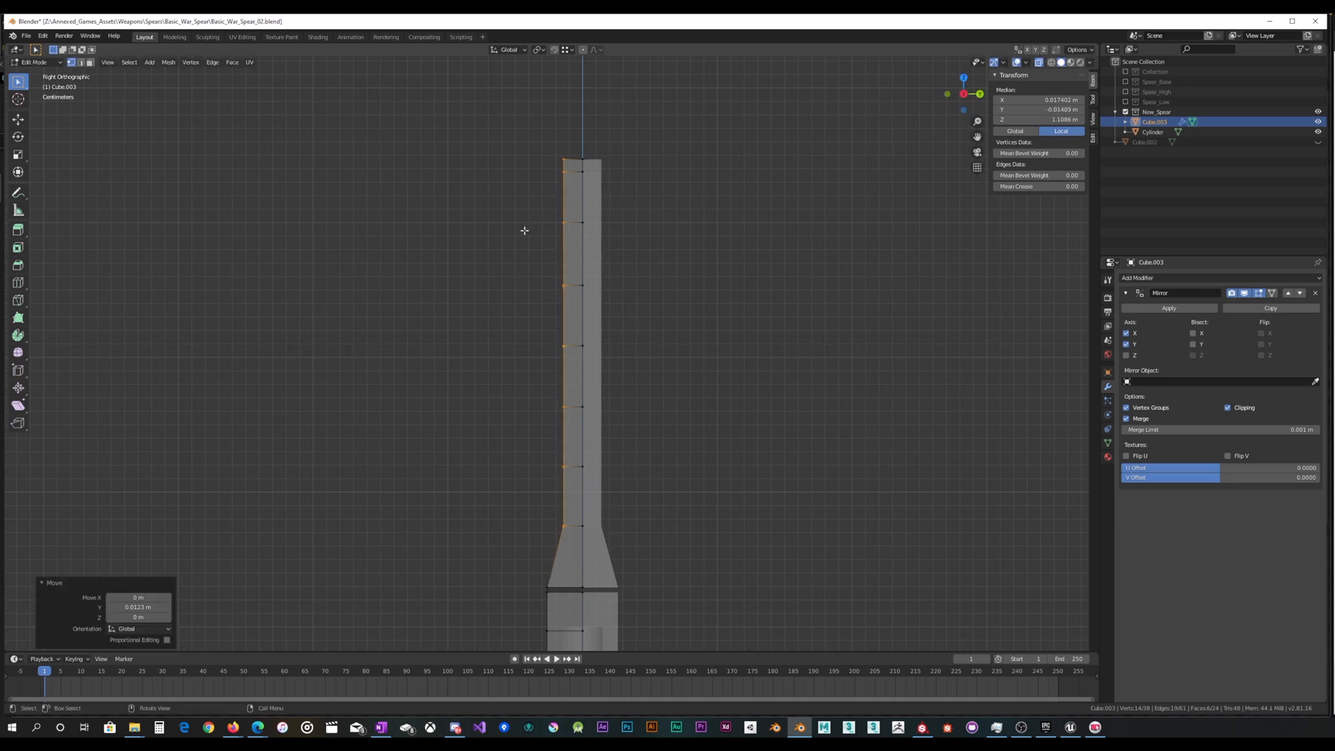
Move the front-face vertices of the tip and the loop just below it 0.0108 m inward along Y
{"action": "left_click_drag", "start_coordinate": [542, 196], "coordinate": [582, 143]}
{"action": "middle_click_drag", "start_coordinate": [582, 143], "coordinate": [581, 175], "text": "shift"}
{"action": "key", "text": "g"}
{"action": "key", "text": "y"}
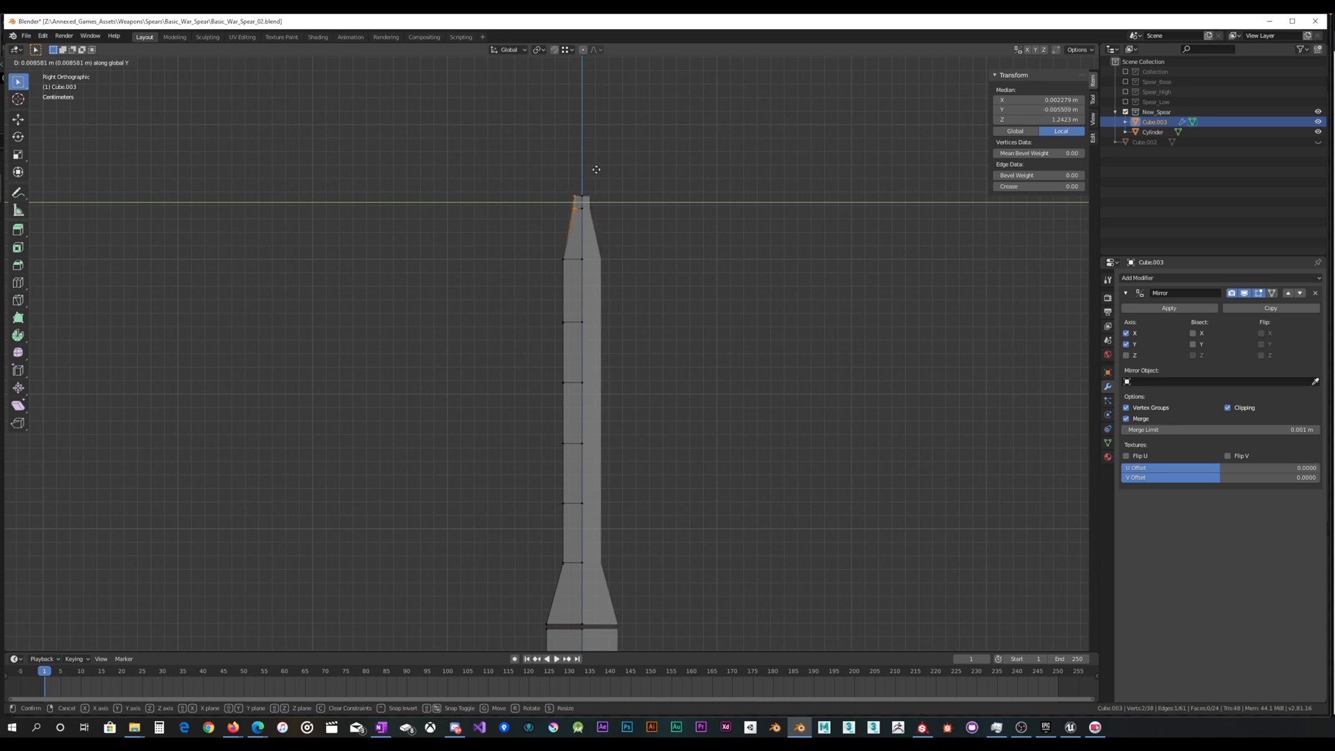
{"action": "left_click", "coordinate": [595, 171]}
Move the front-face vertices of the sixth loop above the base 0.00725 m inward along Y, and those of the fifth about 0.005 m
{"action": "scroll", "coordinate": [568, 254], "scroll_direction": "up", "scroll_amount": 2}
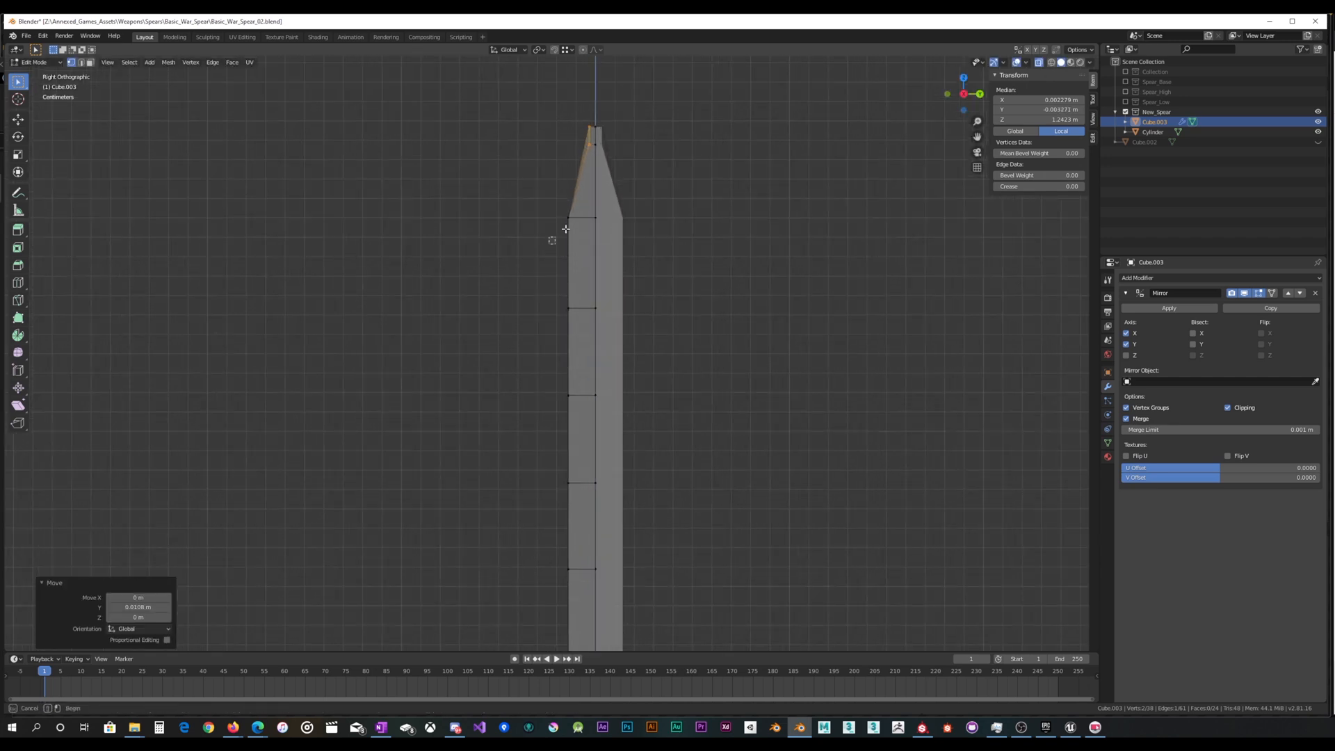
{"action": "left_click_drag", "start_coordinate": [553, 245], "coordinate": [588, 201]}
{"action": "key", "text": "g"}
{"action": "key", "text": "y"}
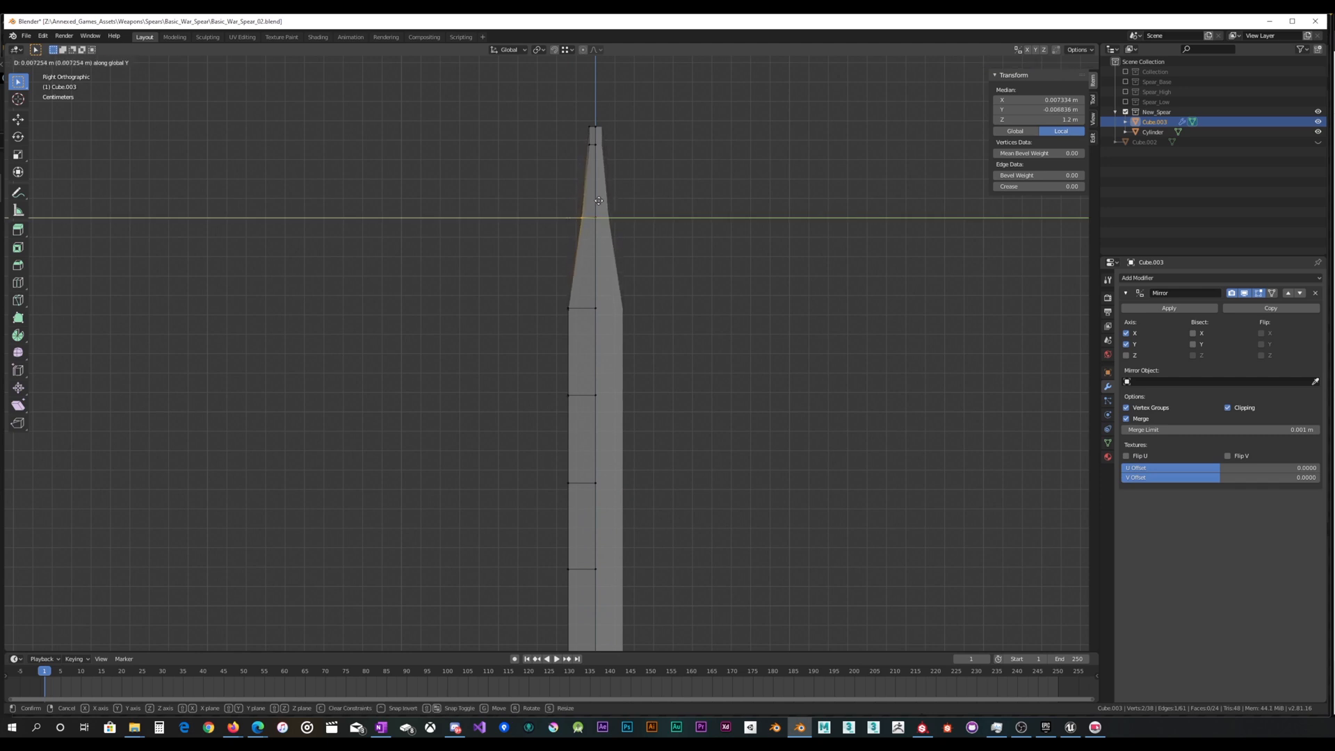
{"action": "left_click", "coordinate": [590, 224]}
{"action": "left_click_drag", "start_coordinate": [532, 285], "coordinate": [590, 344]}
{"action": "key", "text": "g"}
{"action": "key", "text": "y"}
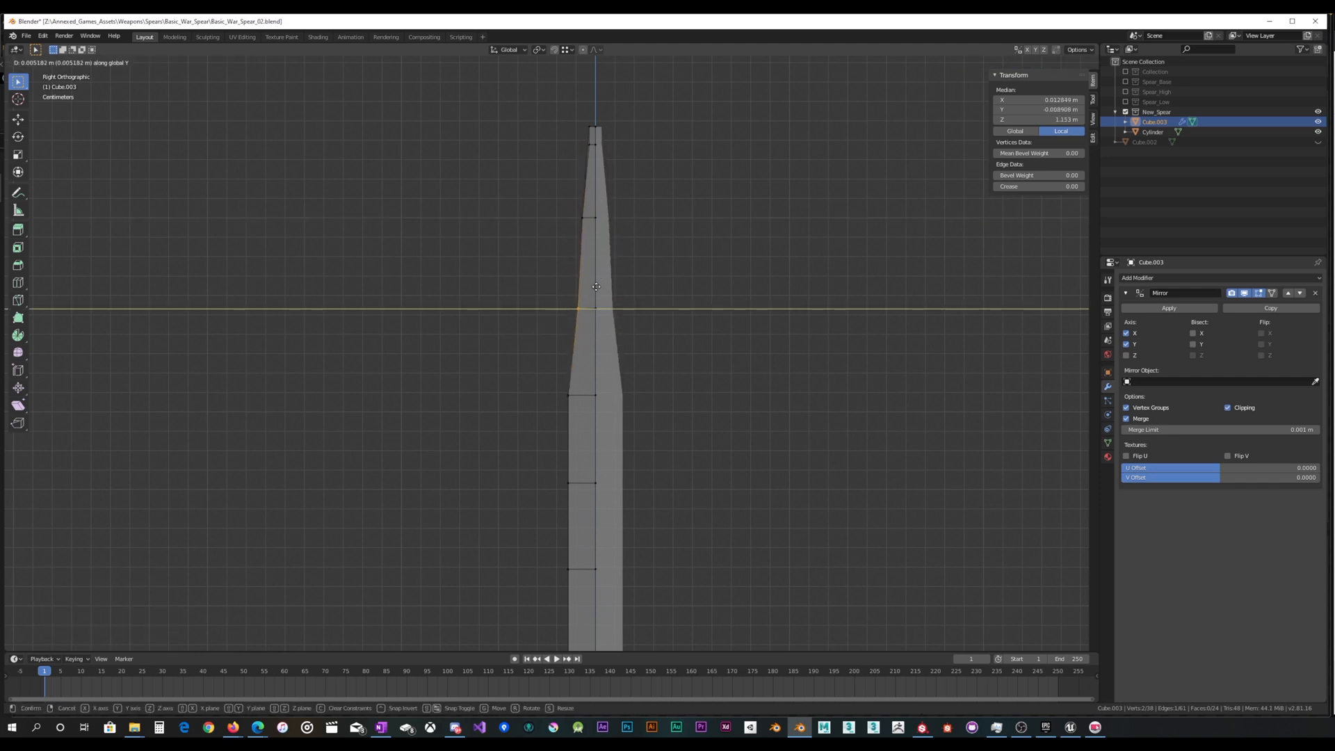
{"action": "left_click", "coordinate": [596, 286]}
Move the front-face vertices of the fourth loop above the base about 0.004 m inward along Y, and those of the fifth another 0.0013 m
{"action": "left_click_drag", "start_coordinate": [531, 418], "coordinate": [584, 296]}
{"action": "key", "text": "g"}
{"action": "key", "text": "y"}
{"action": "left_click", "coordinate": [597, 368]}
{"action": "key", "text": "g"}
{"action": "key", "text": "y"}
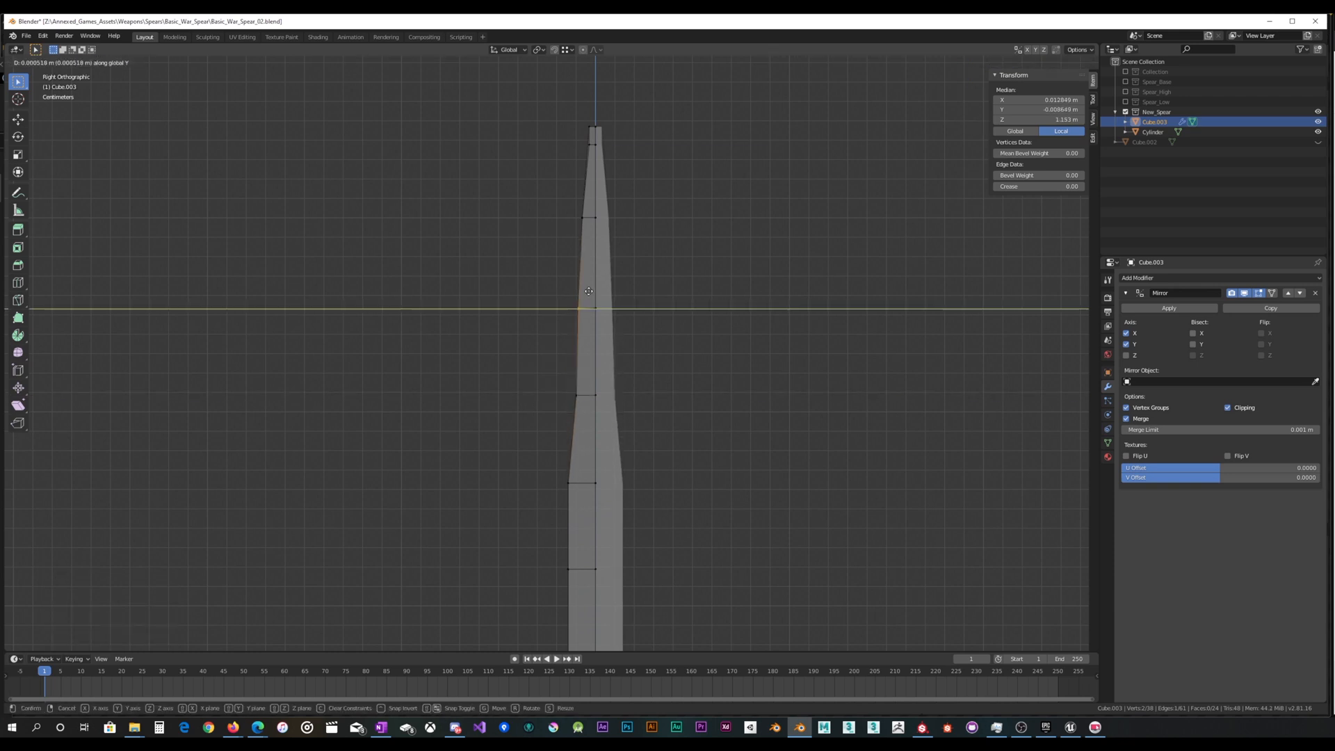
{"action": "left_click", "coordinate": [582, 292]}
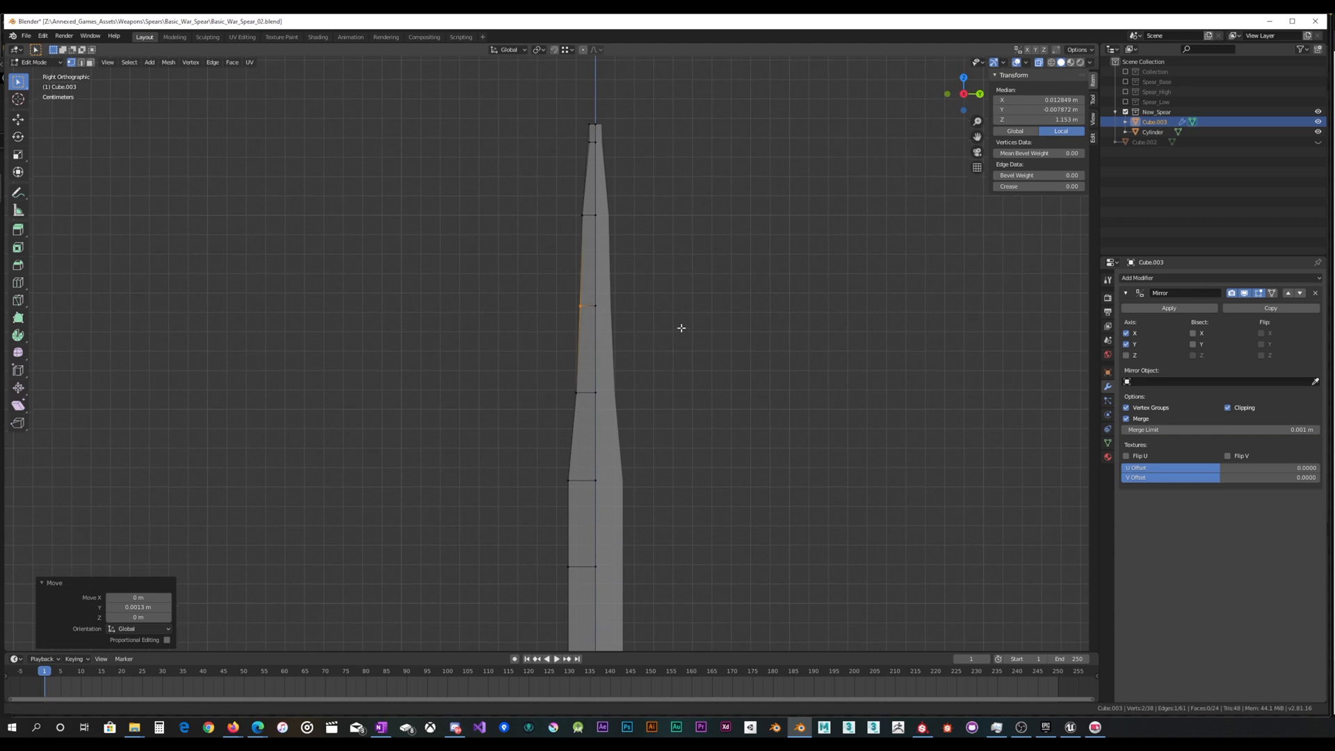
Move the front-face vertices of the third loop above the base 0.00363 m inward along Y, and those of the second 0.00311 m
{"action": "middle_click_drag", "start_coordinate": [679, 328], "coordinate": [644, 283], "text": "shift"}
{"action": "left_click_drag", "start_coordinate": [530, 369], "coordinate": [589, 325]}
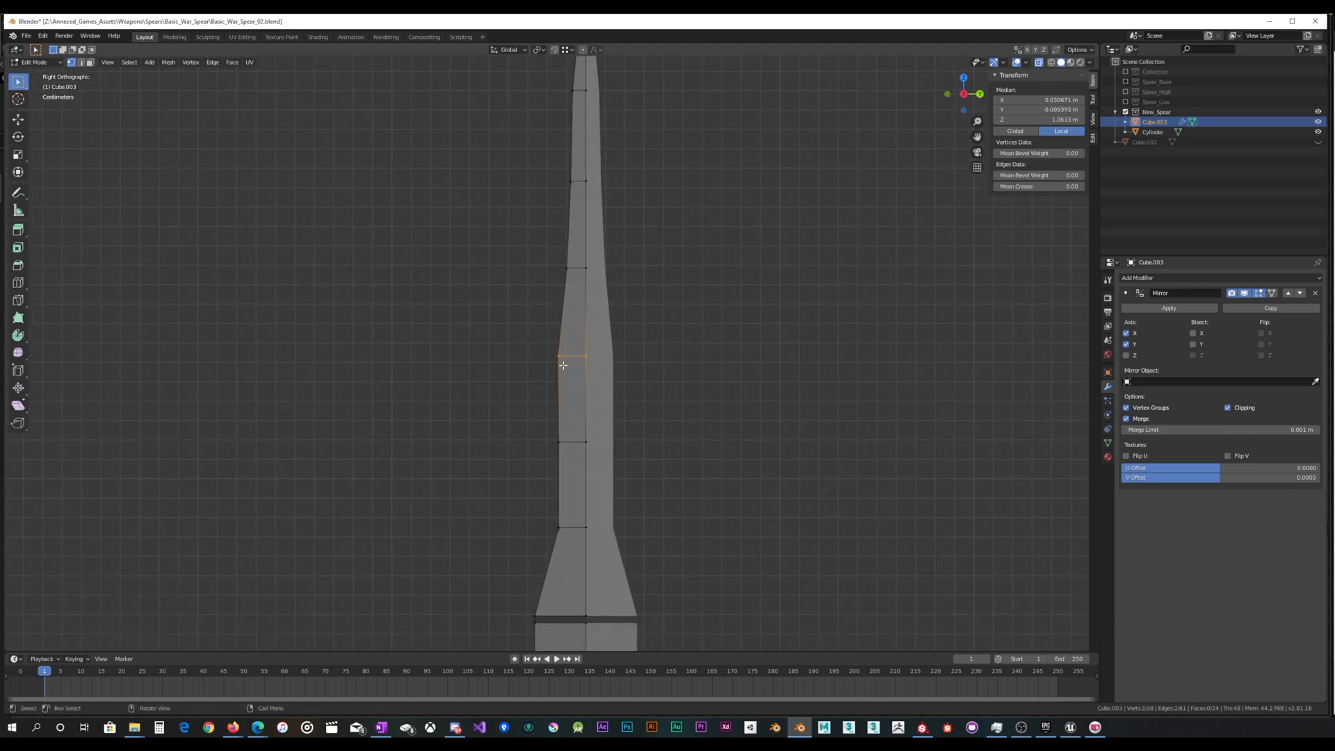
{"action": "left_click_drag", "start_coordinate": [537, 386], "coordinate": [579, 330]}
{"action": "key", "text": "g"}
{"action": "key", "text": "y"}
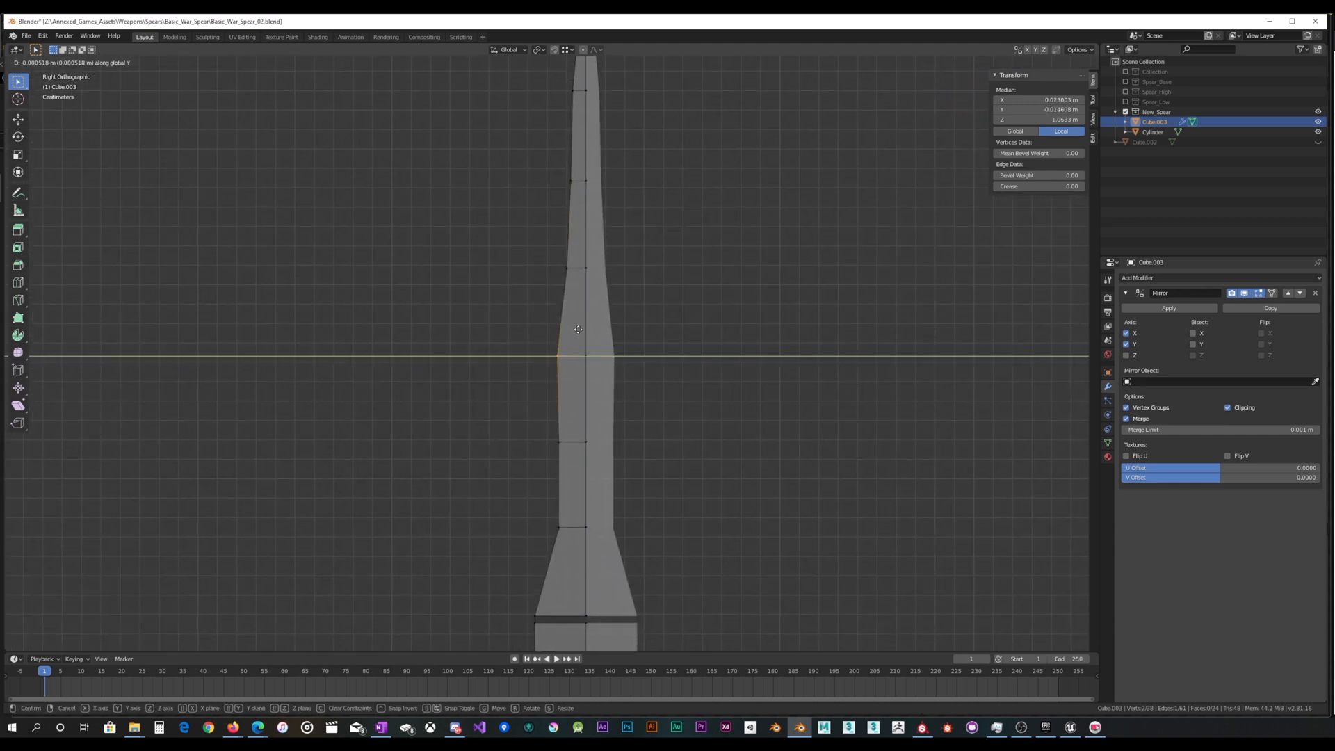
{"action": "left_click", "coordinate": [587, 328]}
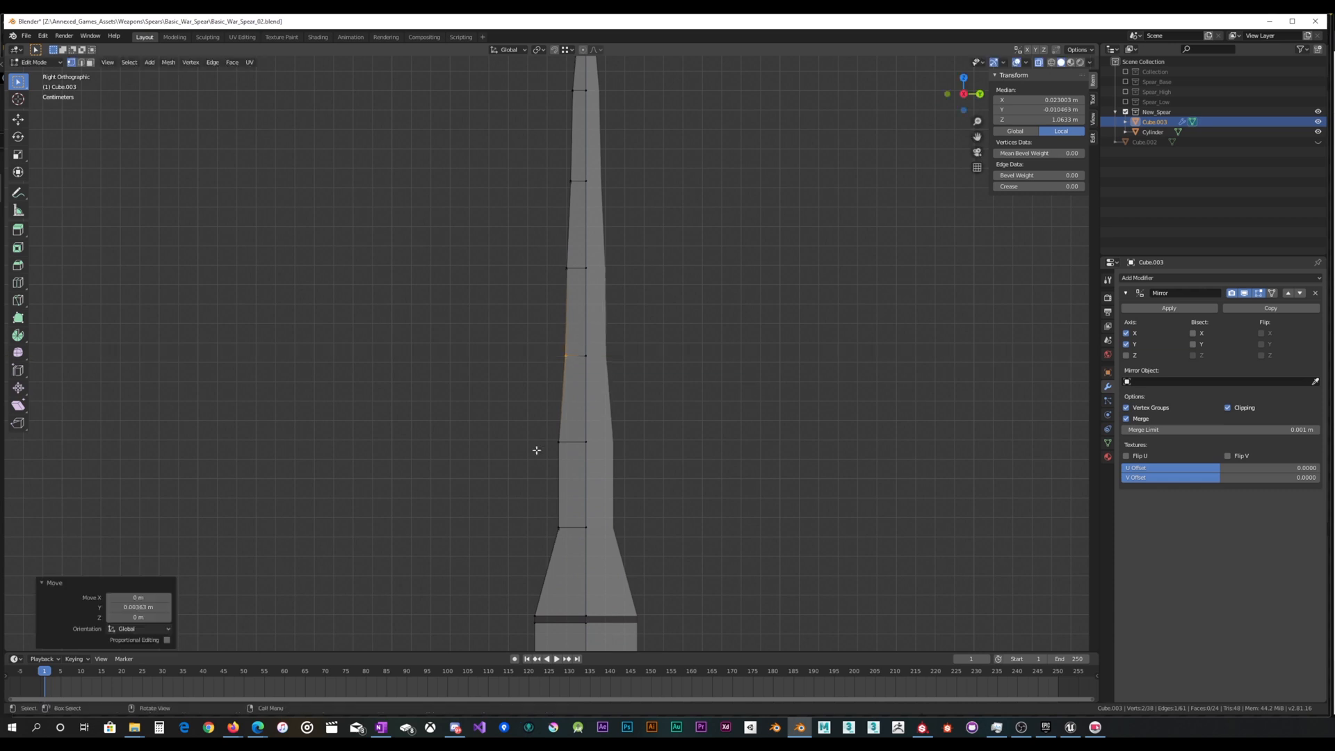
{"action": "left_click_drag", "start_coordinate": [513, 480], "coordinate": [570, 406]}
{"action": "key", "text": "g"}
{"action": "key", "text": "y"}
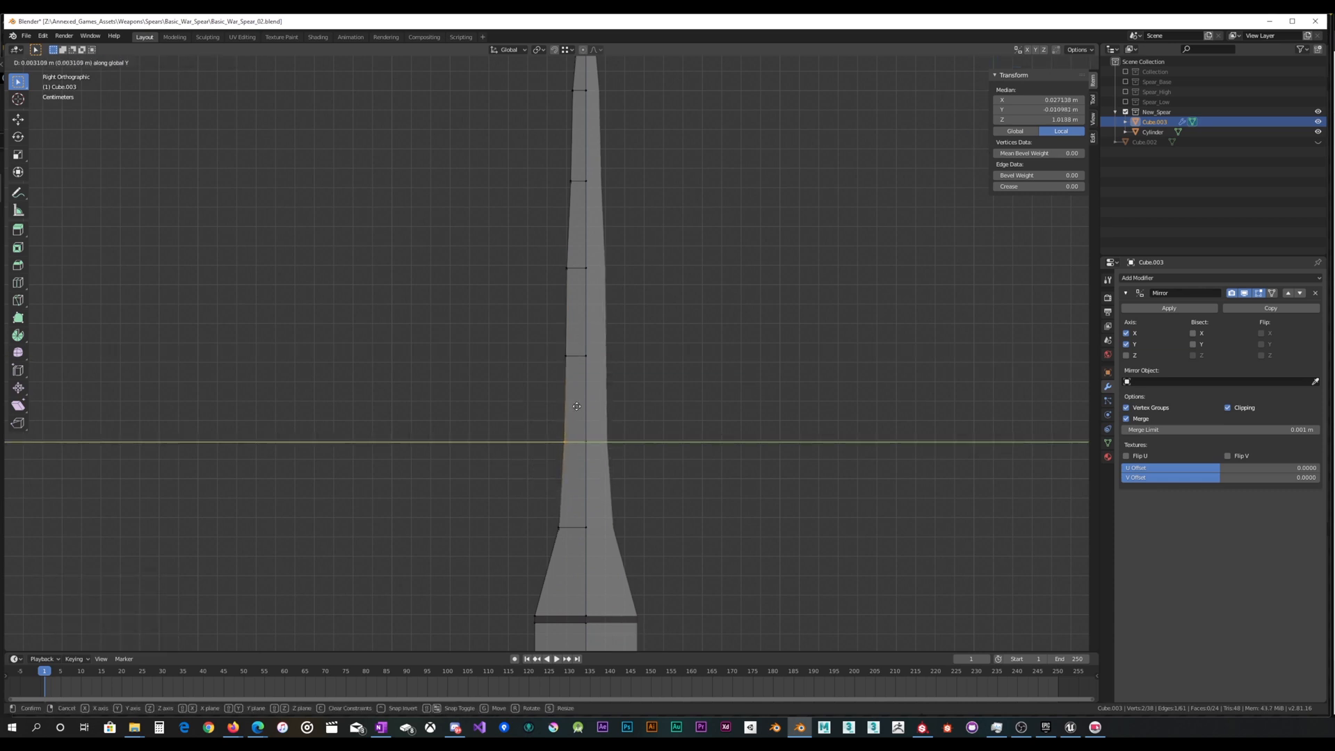
{"action": "left_click", "coordinate": [577, 406]}
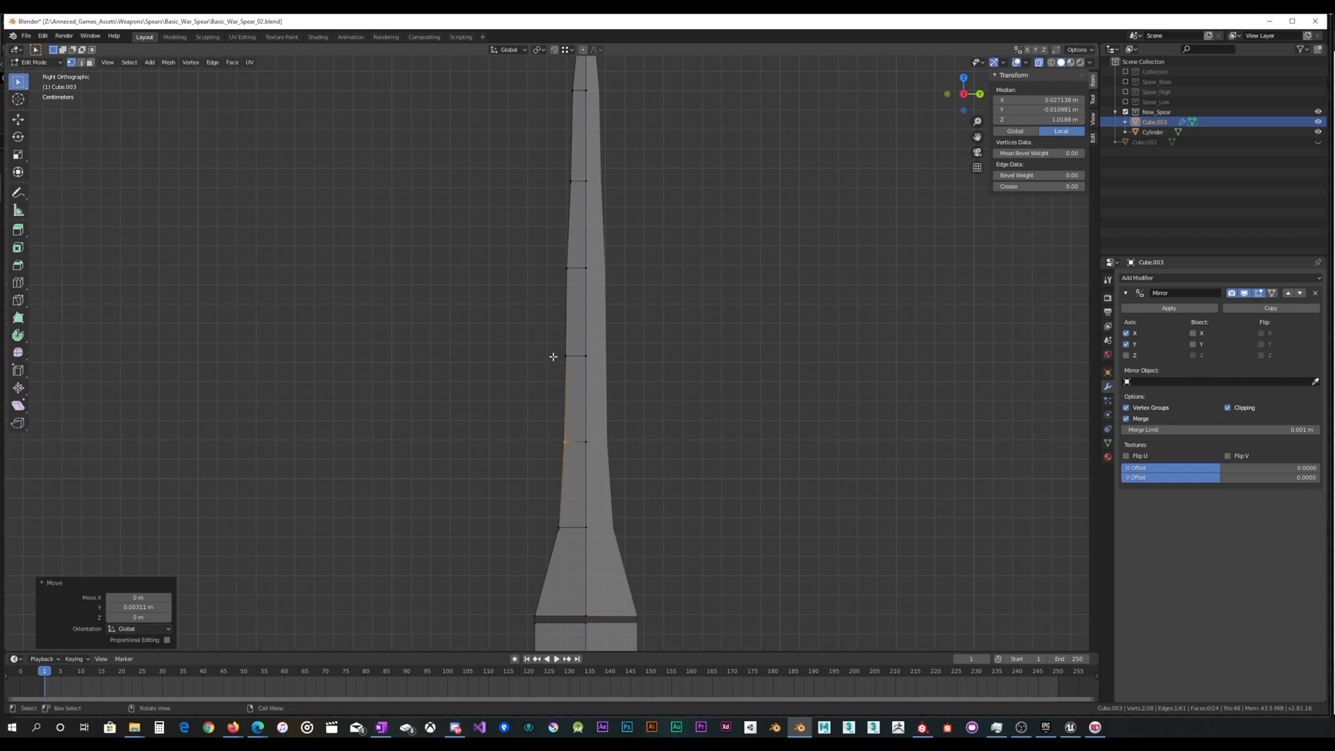
Smooth the side taper by moving the fourth loop's front-face vertices 0.00104 m inward along Y and the sixth loop's 0.000777 m
{"action": "middle_click_drag", "start_coordinate": [554, 356], "coordinate": [552, 446], "text": "shift"}
{"action": "left_click_drag", "start_coordinate": [548, 392], "coordinate": [575, 341]}
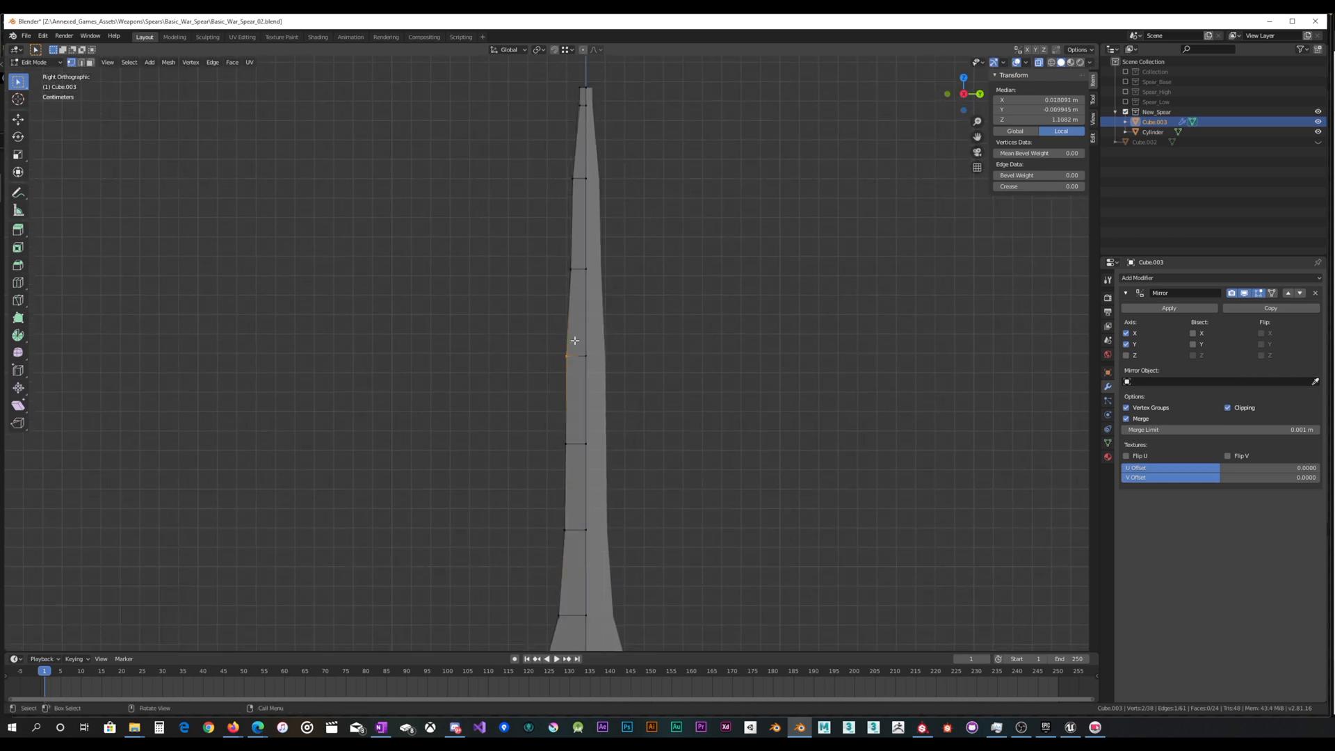
{"action": "key", "text": "g"}
{"action": "key", "text": "y"}
{"action": "left_click", "coordinate": [575, 344]}
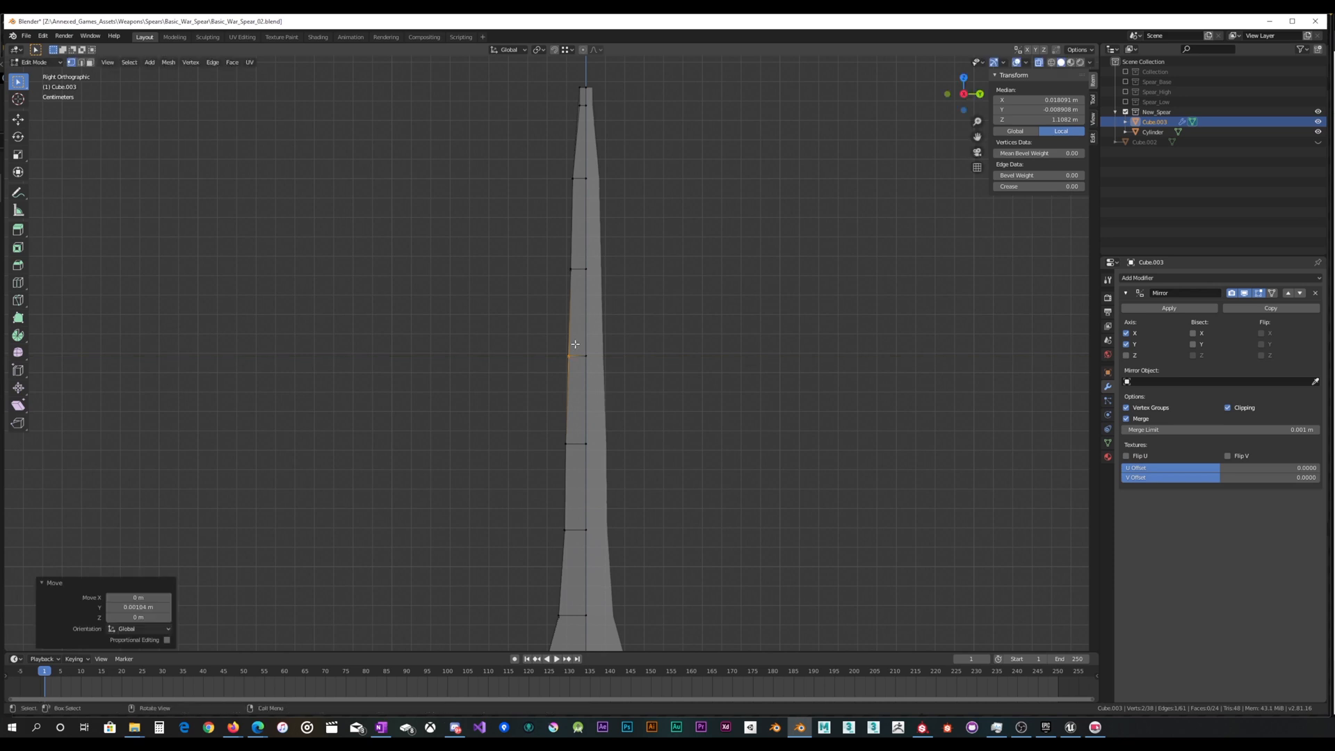
{"action": "left_click_drag", "start_coordinate": [564, 194], "coordinate": [579, 167]}
{"action": "key", "text": "g"}
{"action": "key", "text": "y"}
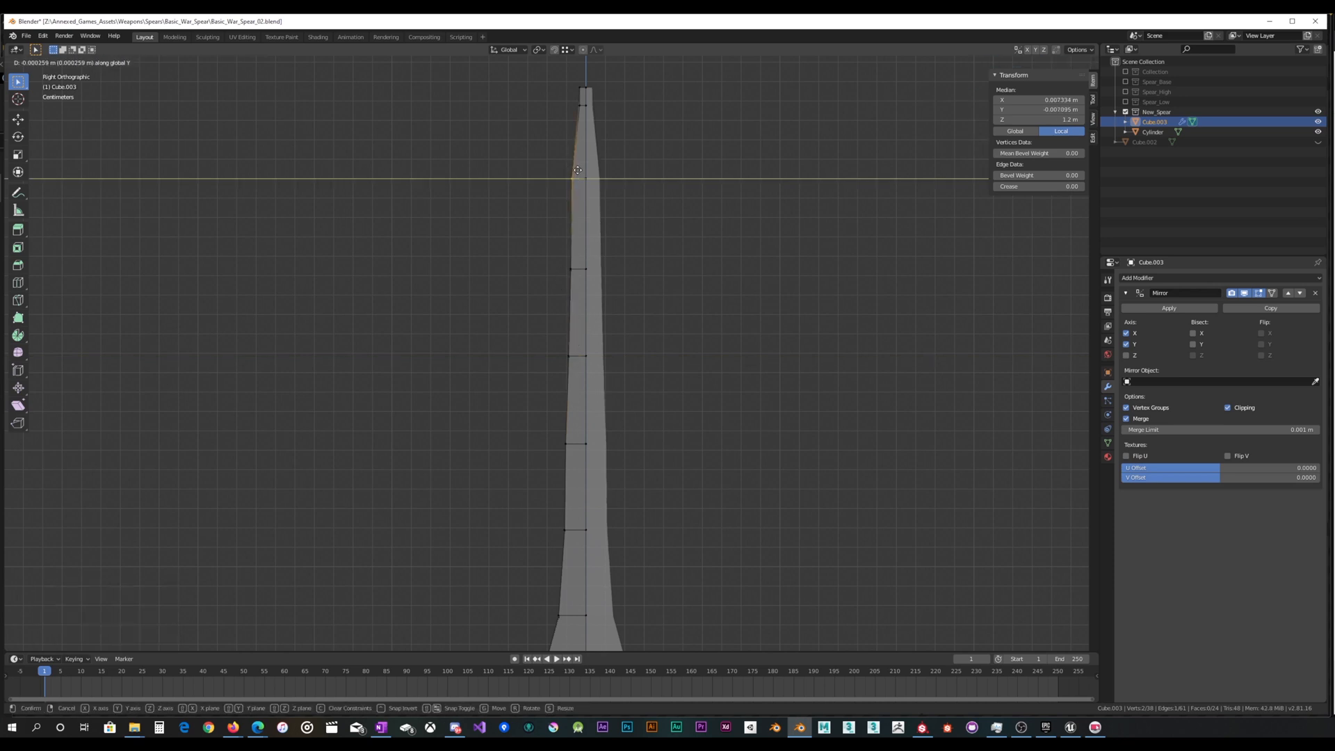
{"action": "left_click", "coordinate": [580, 170]}
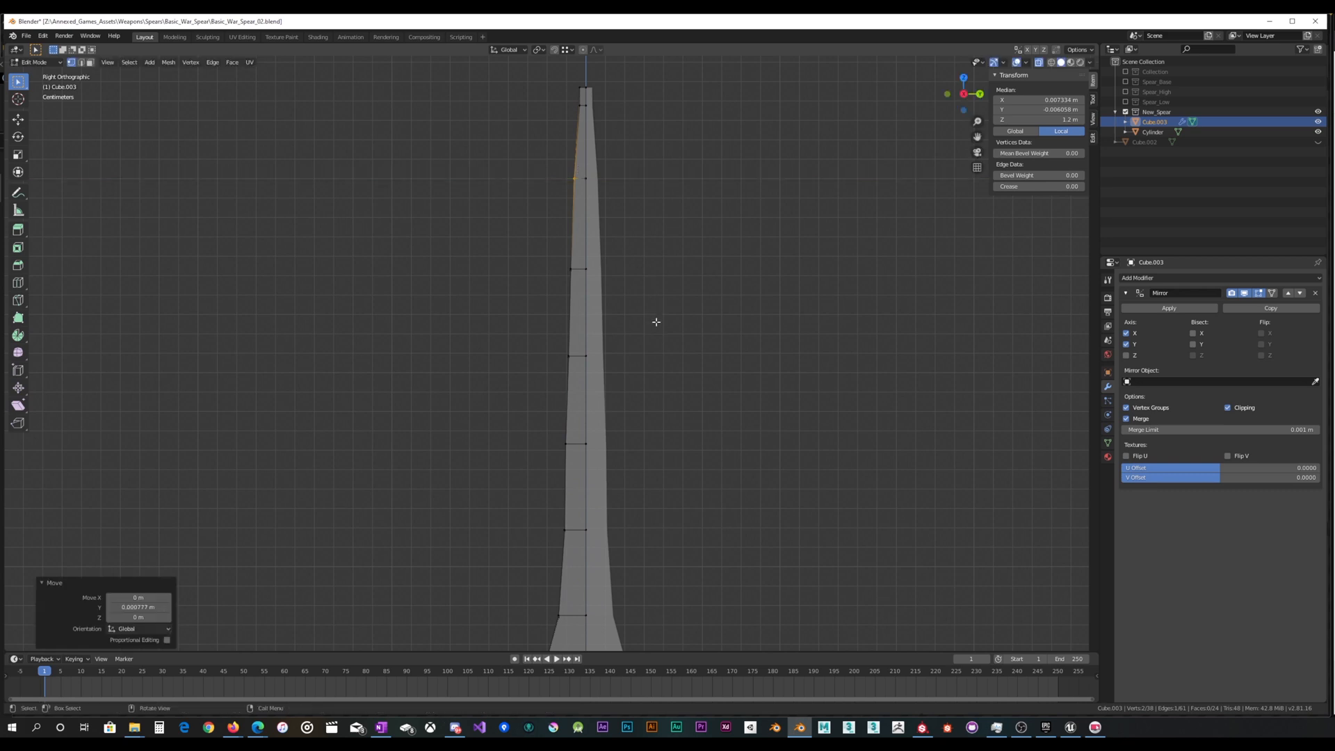
Move the third loop's front-face vertices 0.00104 m inward along Y and the second loop's 0.000259 m outward
{"action": "middle_click_drag", "start_coordinate": [657, 322], "coordinate": [653, 253], "text": "shift"}
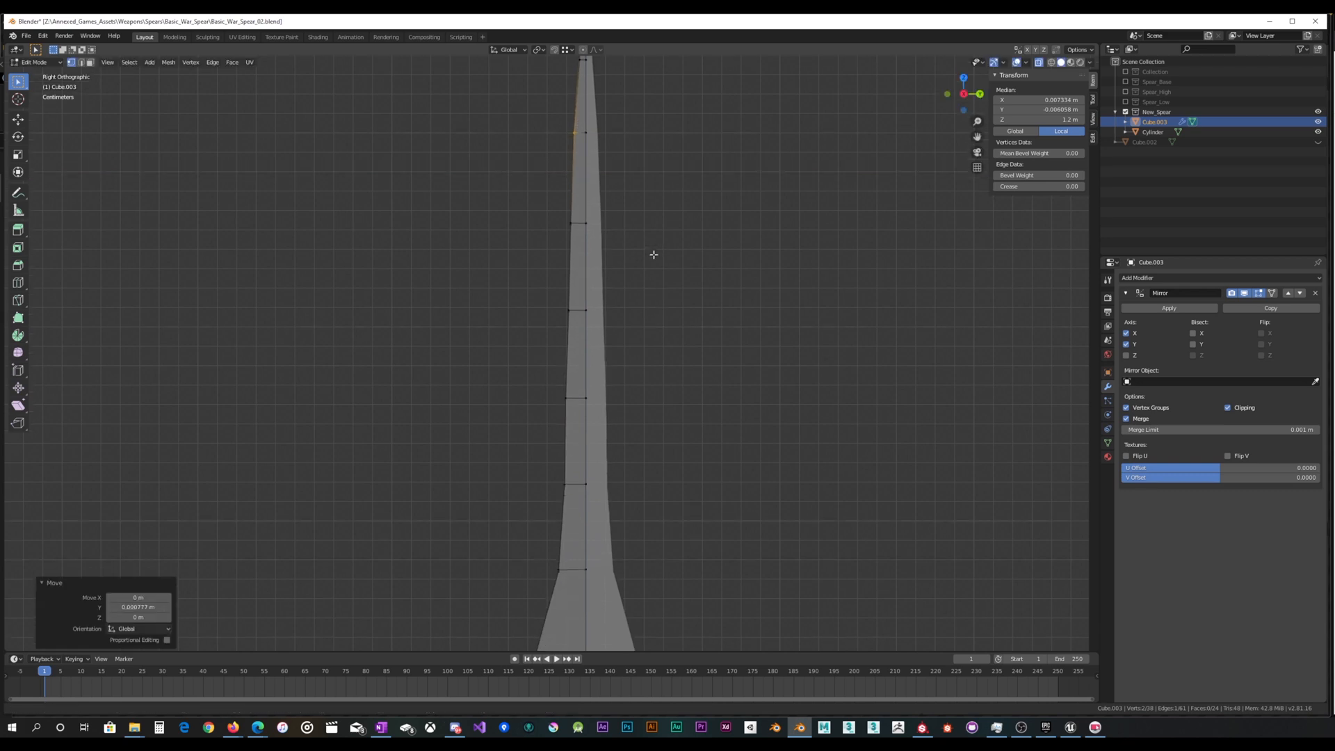
{"action": "left_click", "coordinate": [575, 346]}
{"action": "key", "text": "g"}
{"action": "key", "text": "y"}
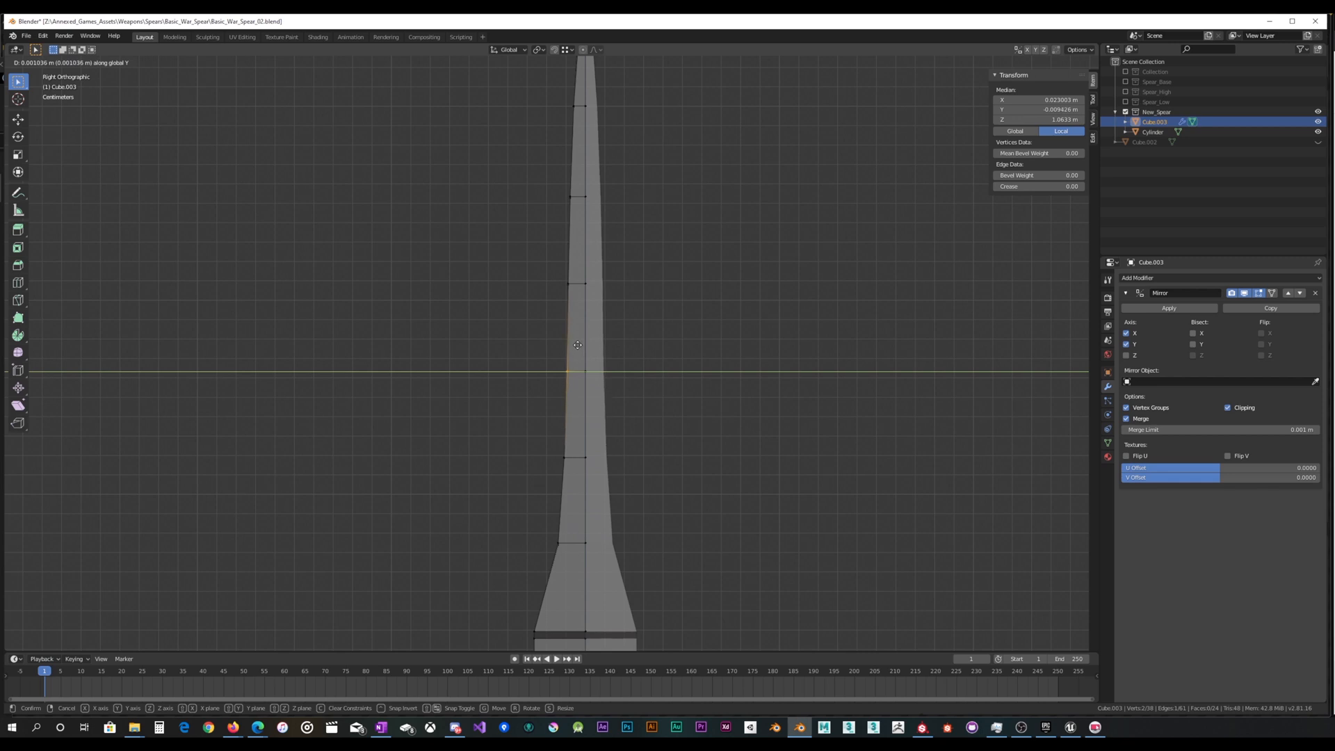
{"action": "left_click", "coordinate": [578, 345]}
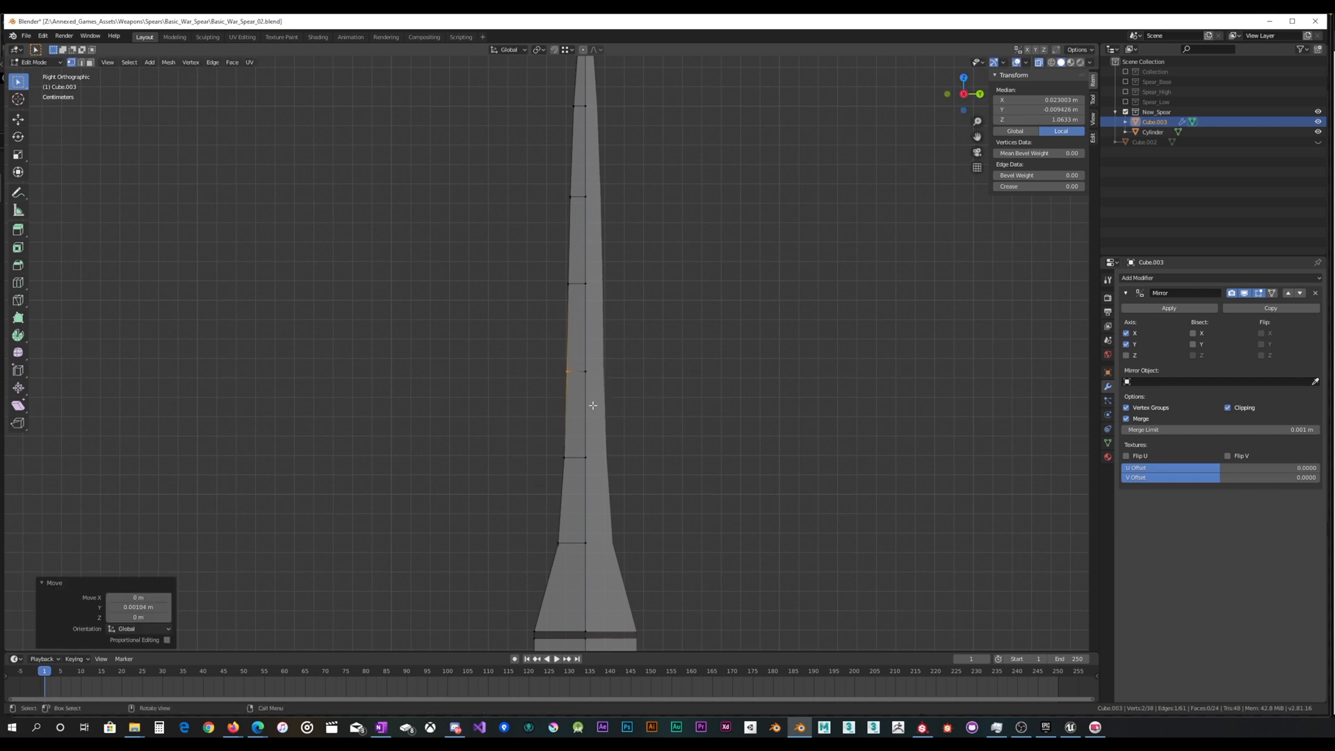
{"action": "left_click", "coordinate": [570, 445]}
{"action": "key", "text": "g"}
{"action": "key", "text": "y"}
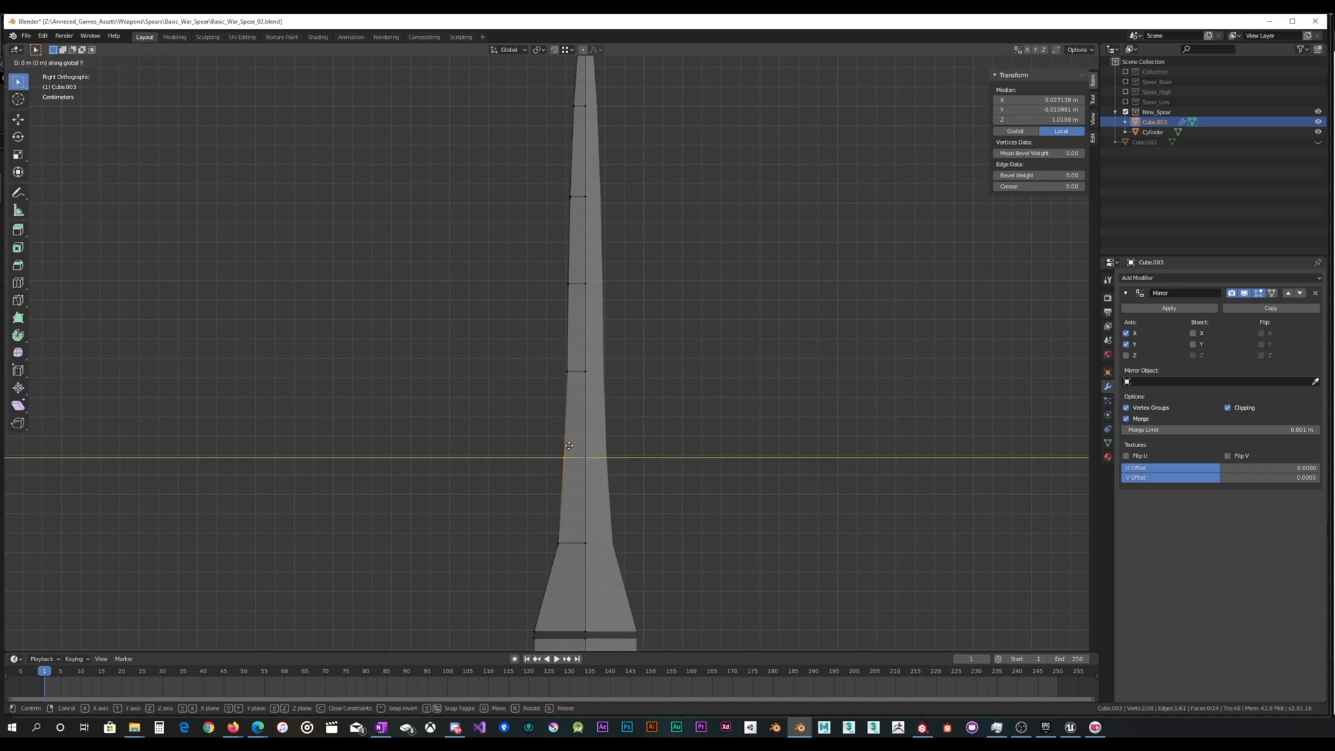
{"action": "left_click", "coordinate": [569, 447]}
Examine the thinned tip up close from the side and at an angle
{"action": "middle_click_drag", "start_coordinate": [619, 270], "coordinate": [623, 403], "text": "shift"}
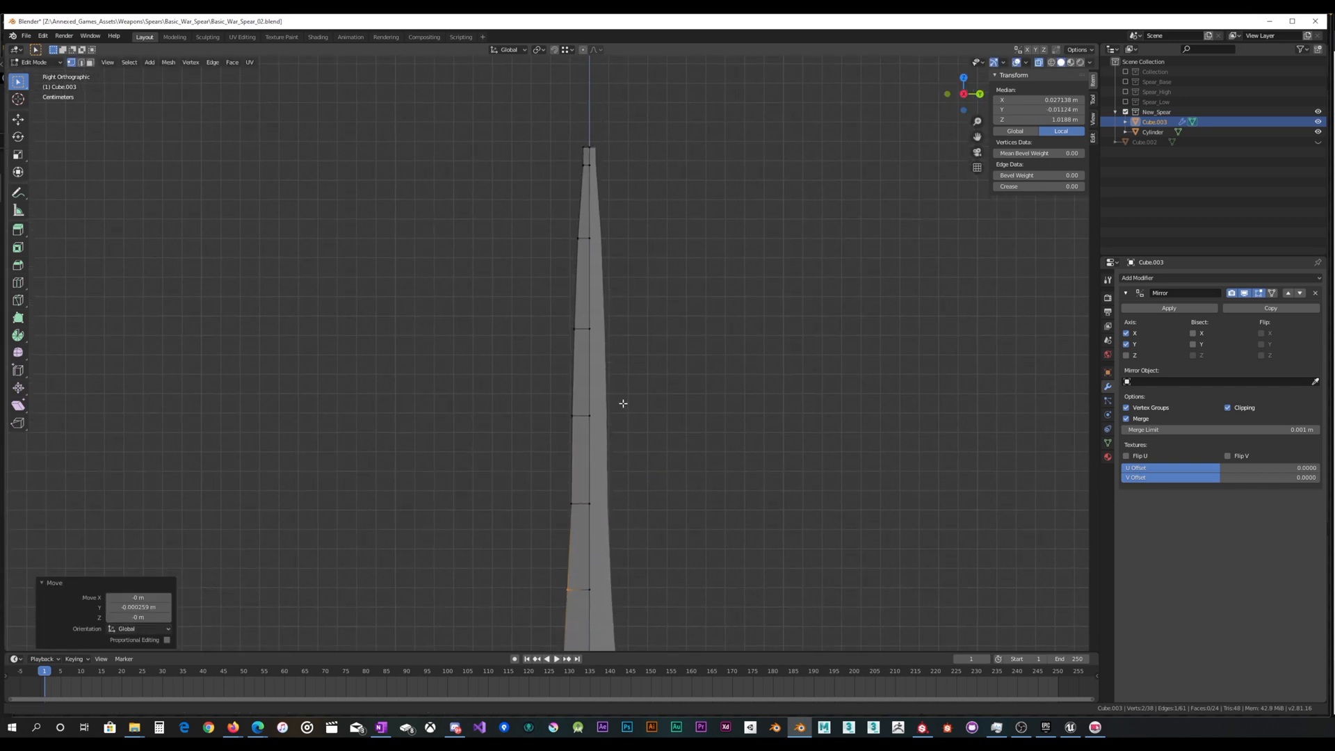
{"action": "middle_click_drag", "start_coordinate": [610, 351], "coordinate": [600, 470], "text": "shift"}
{"action": "scroll", "coordinate": [607, 202], "scroll_direction": "up", "scroll_amount": 3}
{"action": "middle_click_drag", "start_coordinate": [607, 201], "coordinate": [577, 265], "text": "shift"}
{"action": "scroll", "coordinate": [603, 240], "scroll_direction": "up", "scroll_amount": 3}
{"action": "left_click_drag", "start_coordinate": [563, 232], "coordinate": [598, 195]}
{"action": "middle_click_drag", "start_coordinate": [598, 196], "coordinate": [716, 223]}
Move the front face's outer edge vertices, from just below the tip to the base corner, 0.00282 m inward along X
{"action": "left_click", "coordinate": [495, 260]}
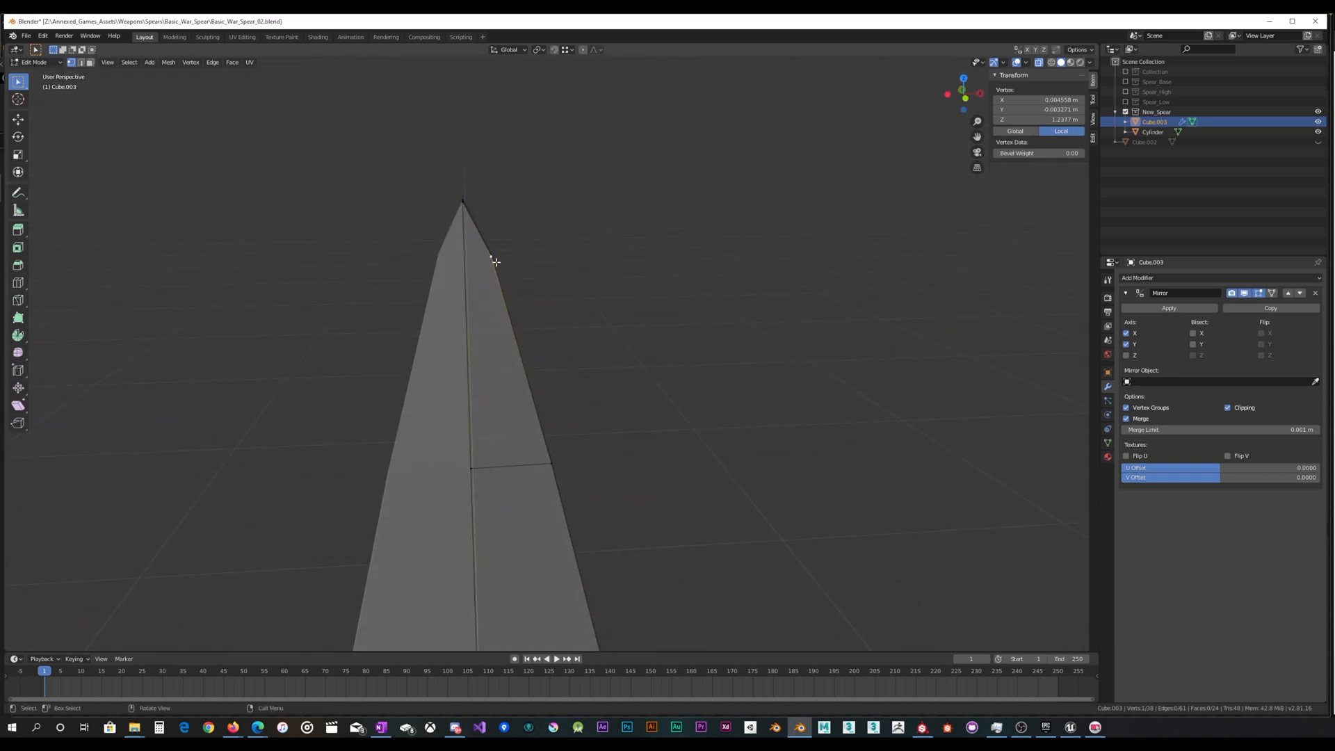
{"action": "scroll", "coordinate": [638, 358], "scroll_direction": "down", "scroll_amount": 7}
{"action": "middle_click_drag", "start_coordinate": [688, 459], "coordinate": [619, 378], "text": "shift"}
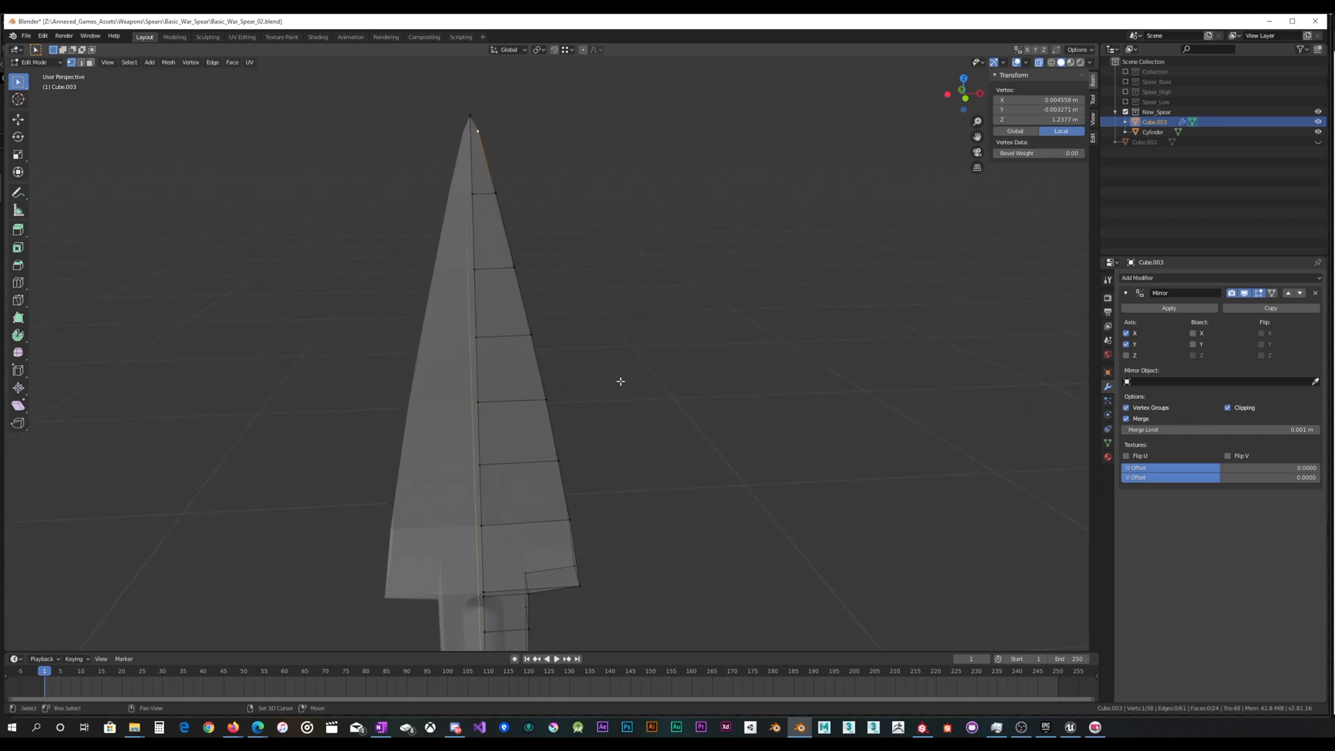
{"action": "left_click", "coordinate": [579, 589], "text": "ctrl"}
{"action": "middle_click_drag", "start_coordinate": [652, 436], "coordinate": [586, 442]}
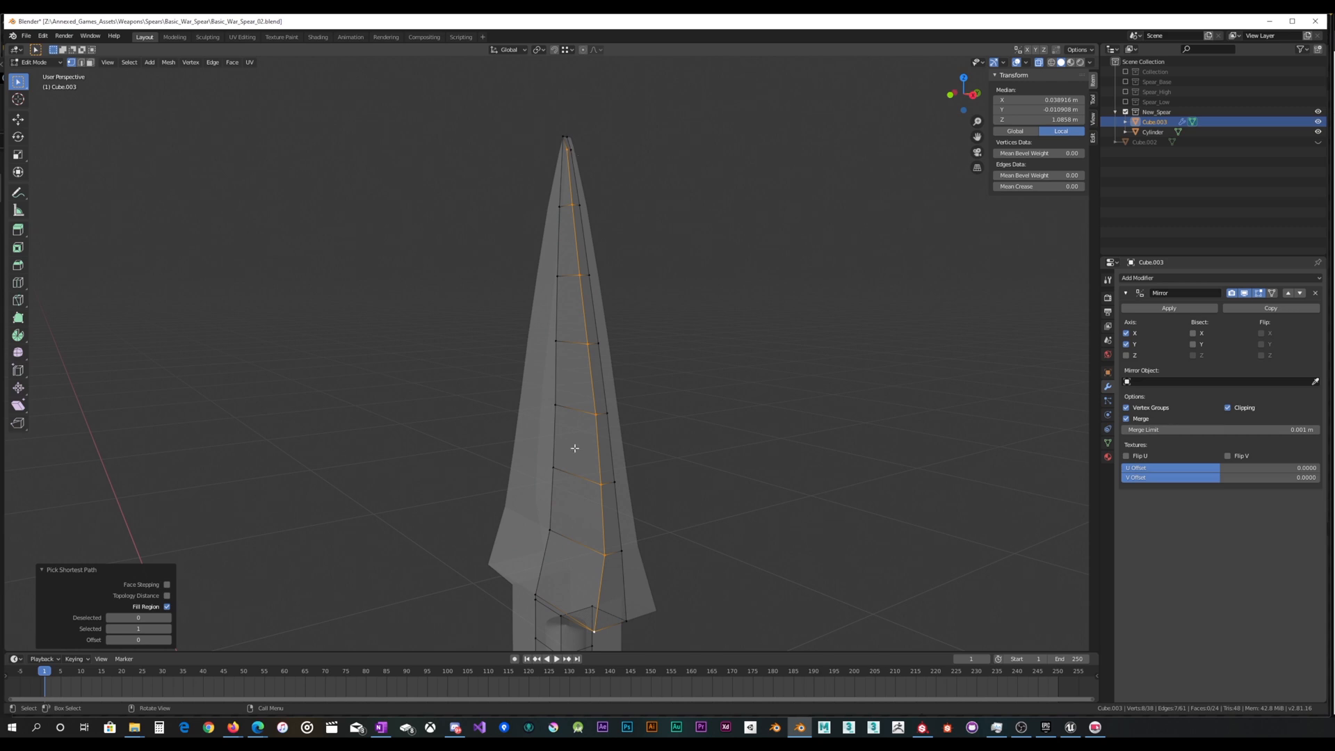
{"action": "middle_click_drag", "start_coordinate": [591, 575], "coordinate": [633, 475]}
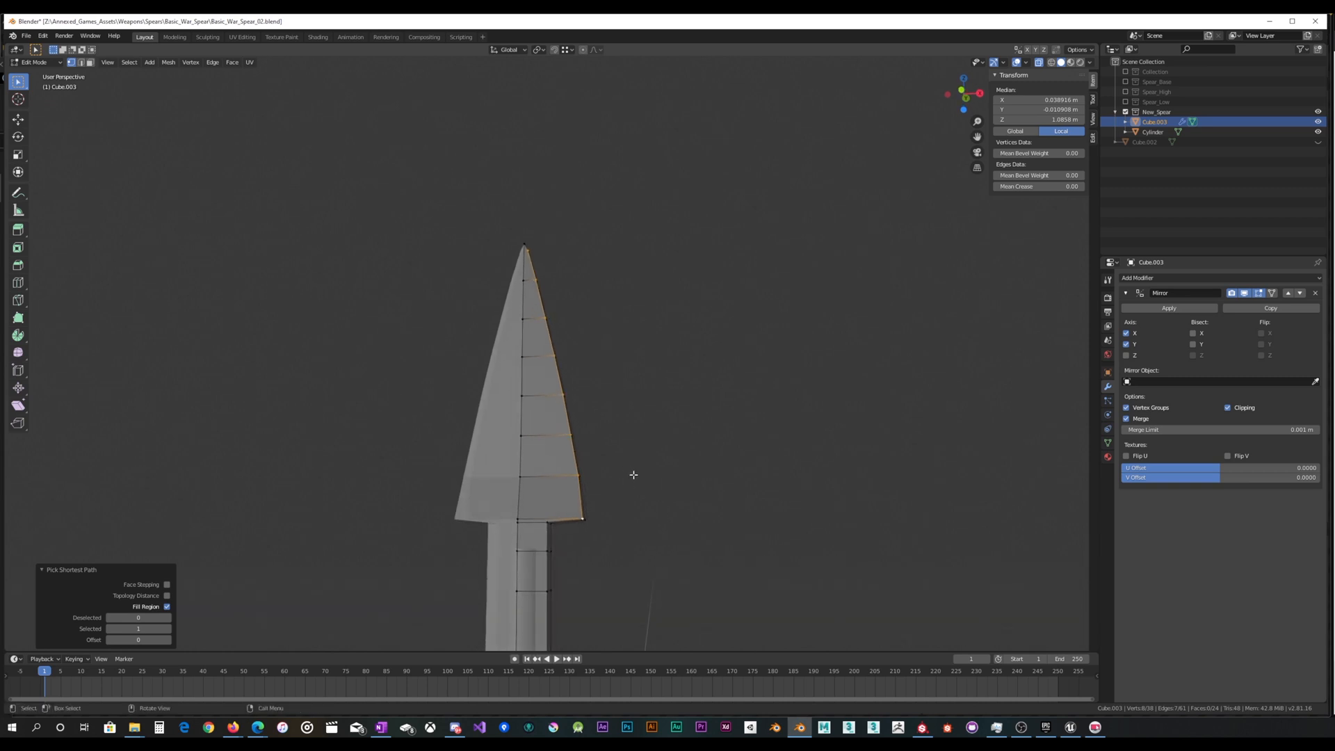
{"action": "key", "text": "g"}
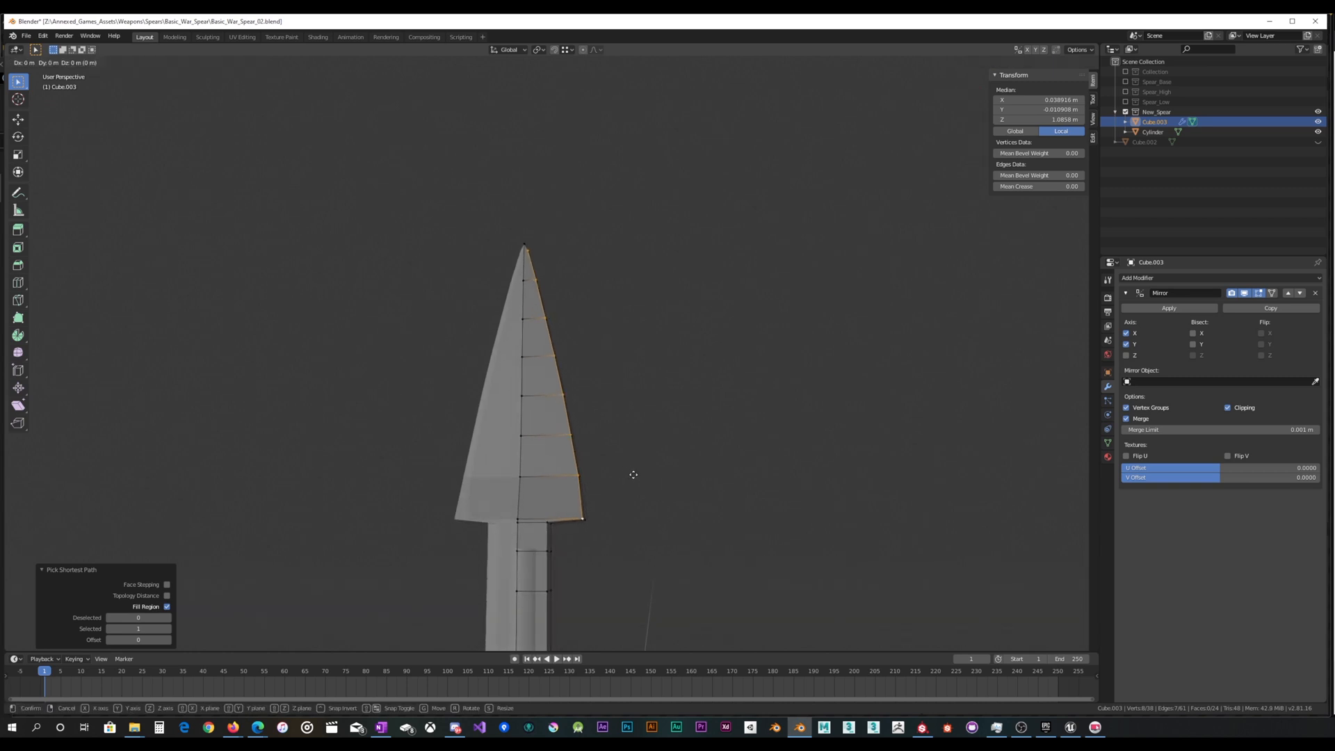
{"action": "key", "text": "x"}
{"action": "left_click", "coordinate": [599, 476]}
{"action": "scroll", "coordinate": [581, 472], "scroll_direction": "up", "scroll_amount": 3}
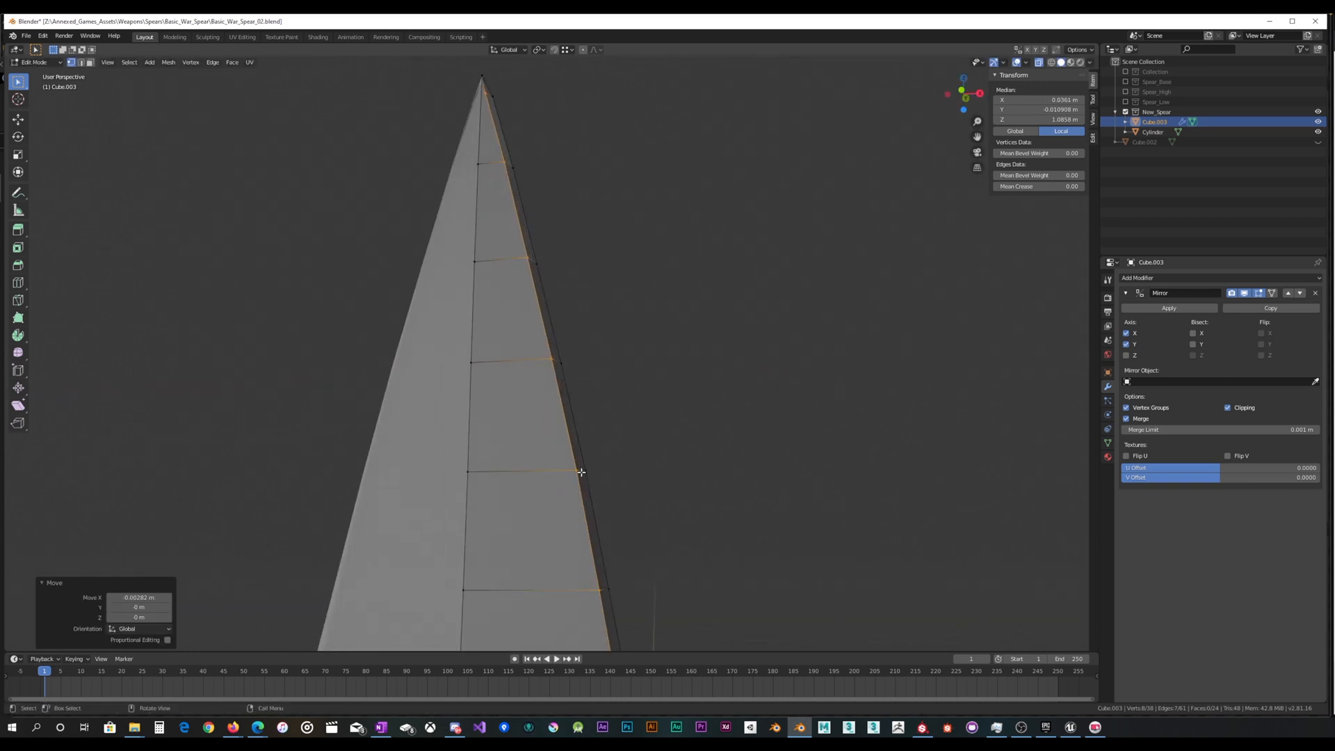
Move the selected outer edge vertices of the front face 0.000104 m outward along X
{"action": "scroll", "coordinate": [582, 472], "scroll_direction": "up", "scroll_amount": 3}
{"action": "key", "text": "KP_1"}
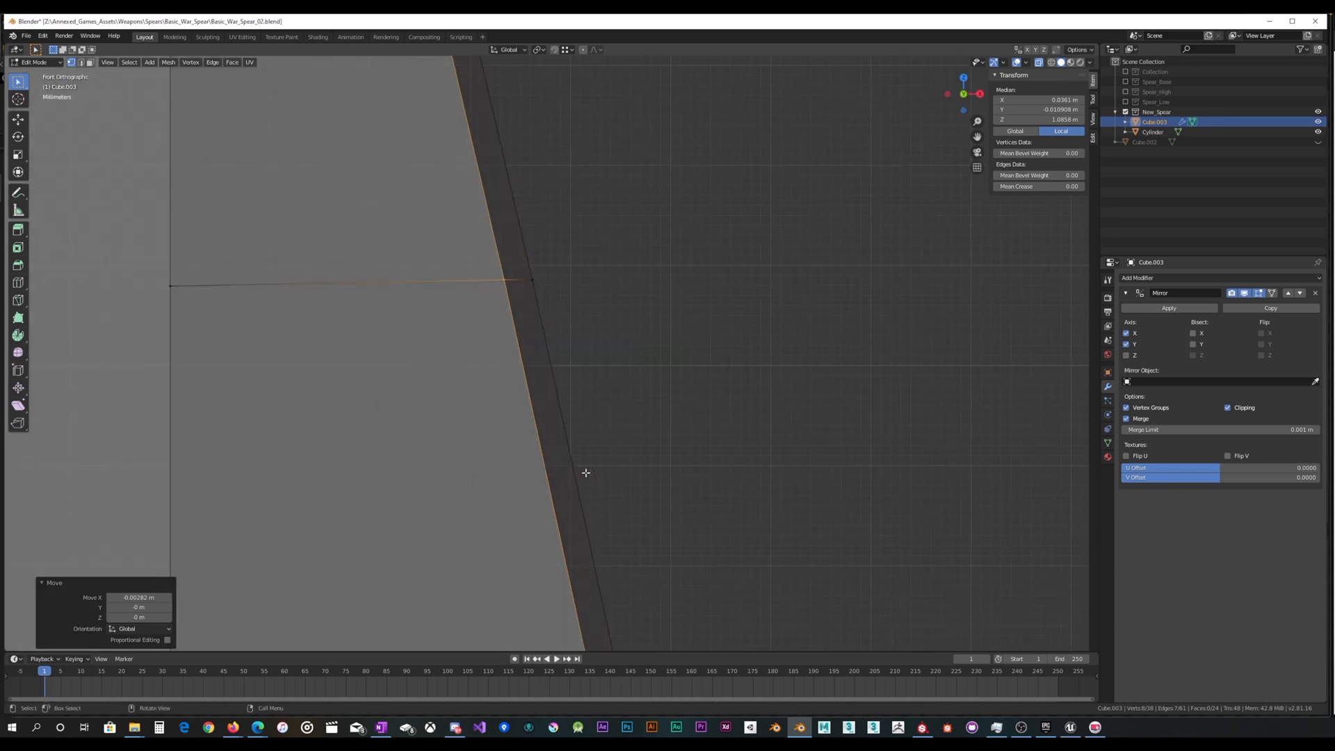
{"action": "scroll", "coordinate": [588, 463], "scroll_direction": "down", "scroll_amount": 5}
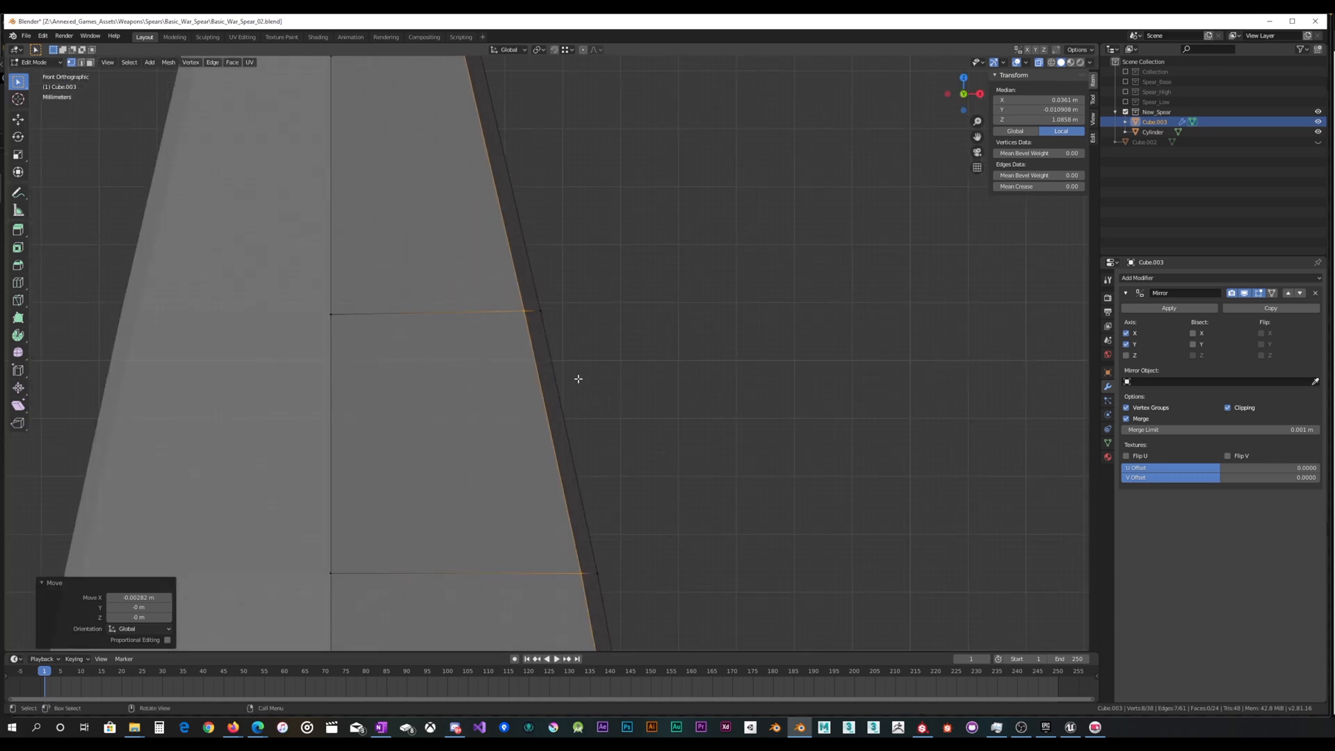
{"action": "key", "text": "g"}
{"action": "key", "text": "x"}
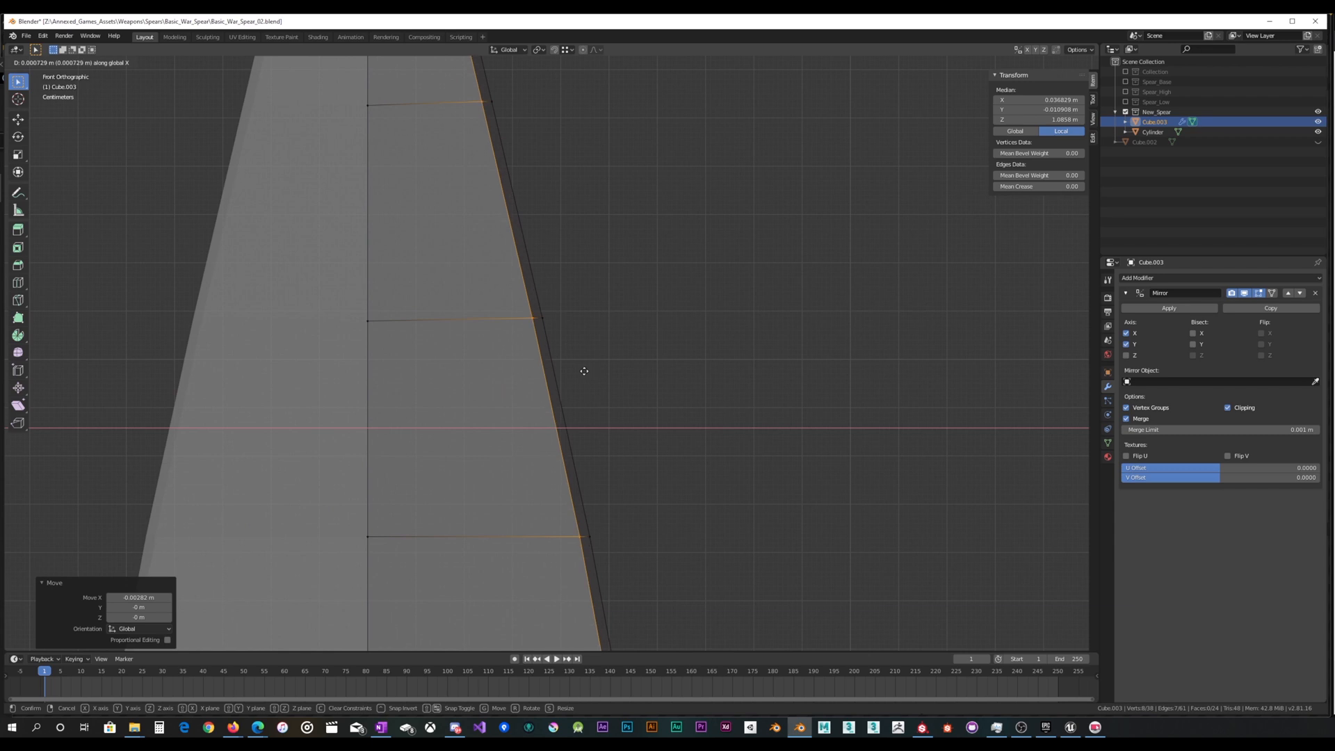
{"action": "left_click", "coordinate": [581, 372]}
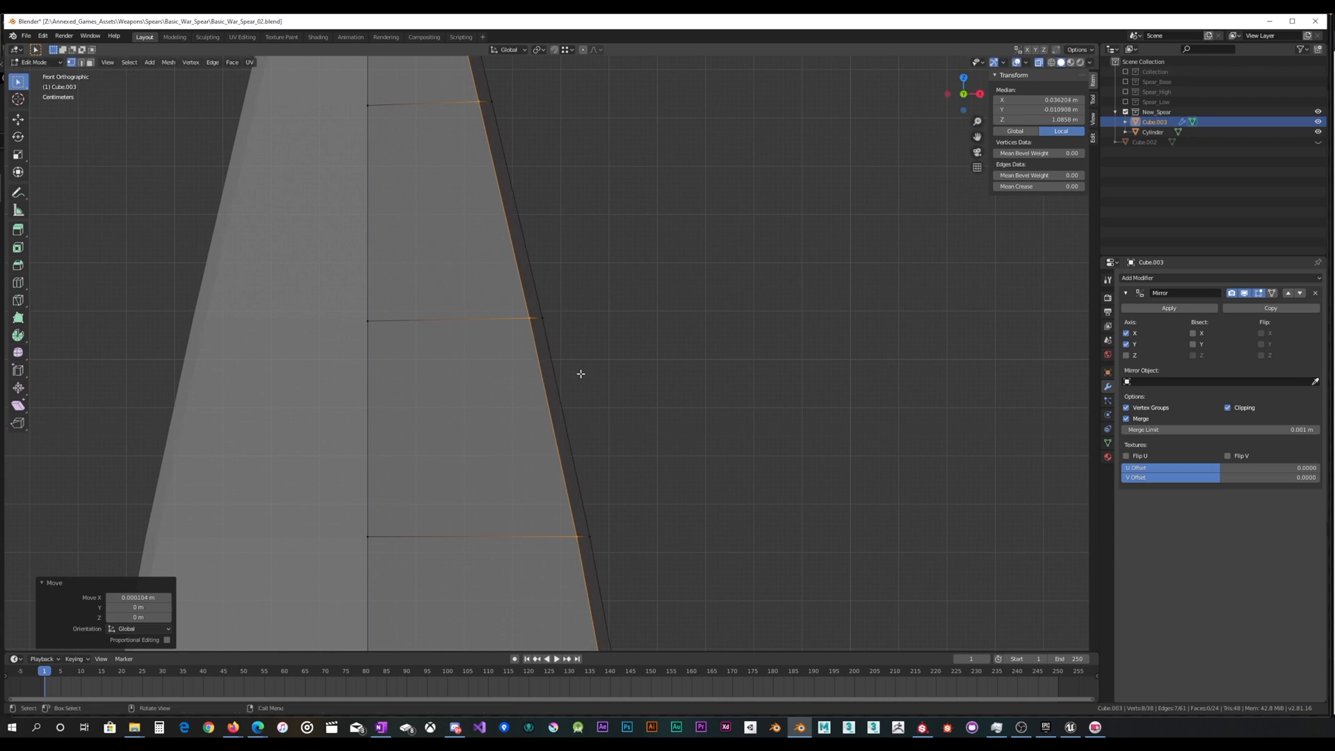
Flatten the selected outer edge vertices into one plane by scaling them to 0 along Y
{"action": "scroll", "coordinate": [584, 391], "scroll_direction": "down", "scroll_amount": 3}
{"action": "middle_click_drag", "start_coordinate": [591, 468], "coordinate": [578, 350], "text": "shift"}
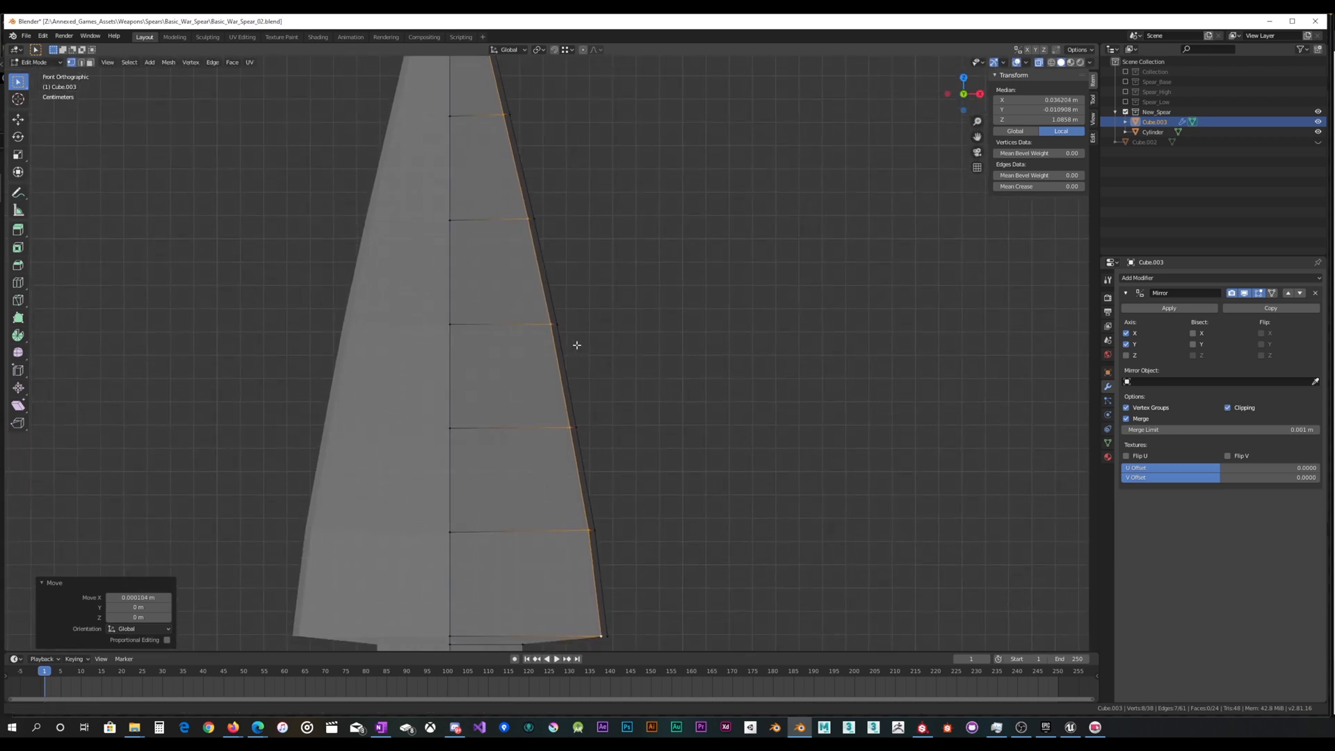
{"action": "middle_click_drag", "start_coordinate": [577, 294], "coordinate": [622, 474], "text": "shift"}
{"action": "middle_click_drag", "start_coordinate": [554, 270], "coordinate": [553, 320], "text": "shift"}
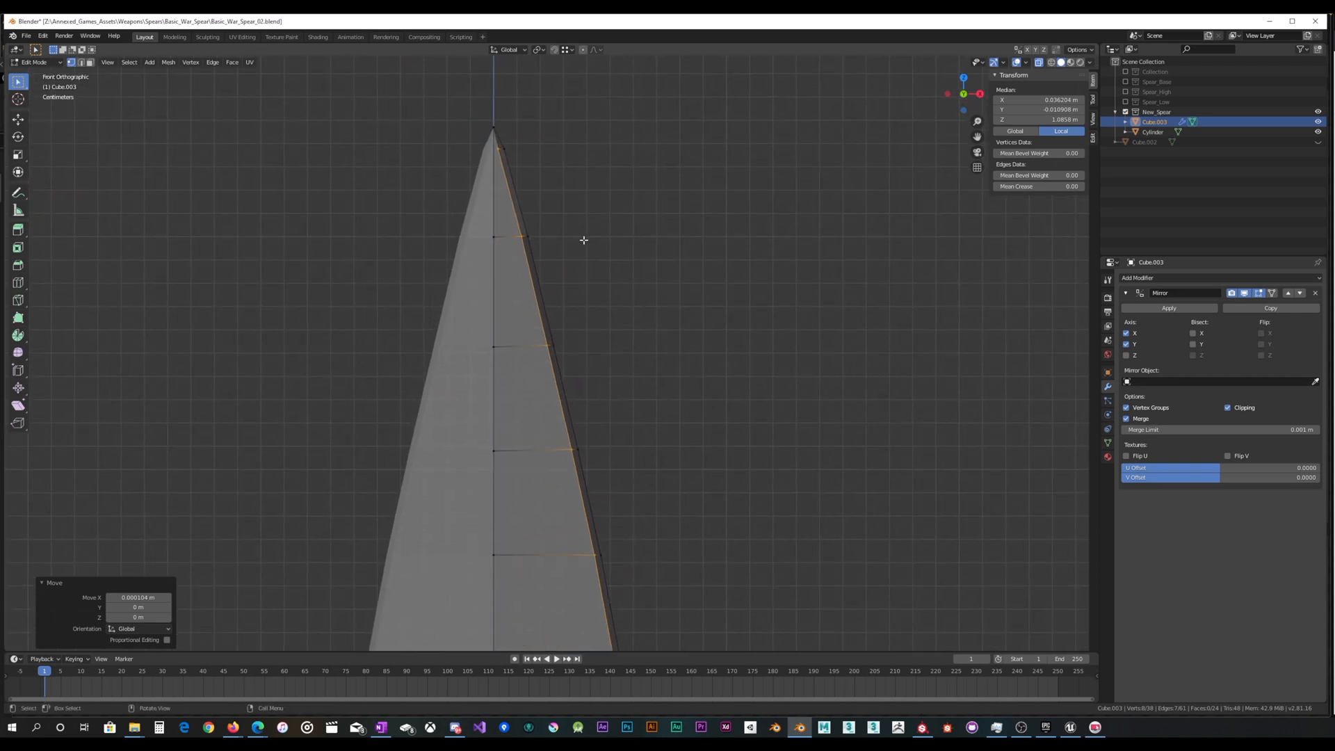
{"action": "middle_click_drag", "start_coordinate": [583, 240], "coordinate": [656, 254]}
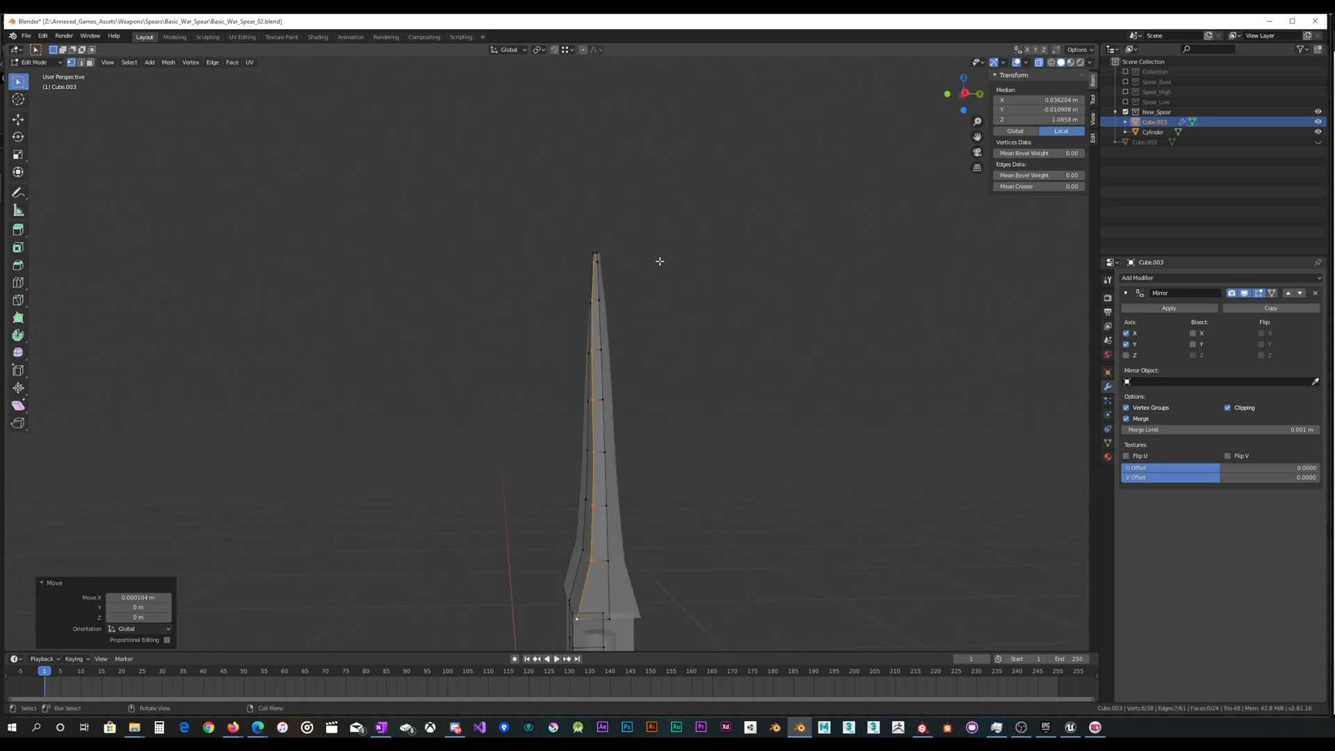
{"action": "key", "text": "KP_3"}
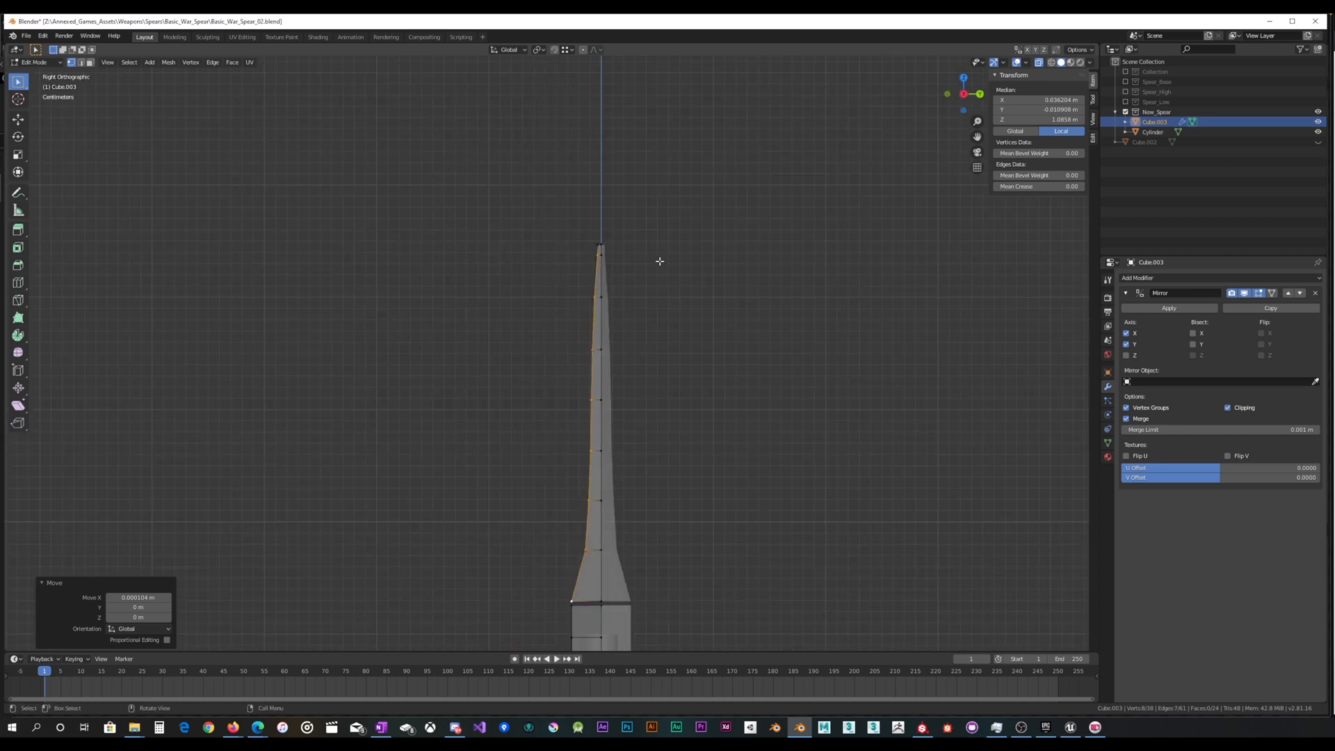
{"action": "key", "text": "s"}
{"action": "key", "text": "y"}
{"action": "key", "text": "0"}
{"action": "key", "text": "Return"}
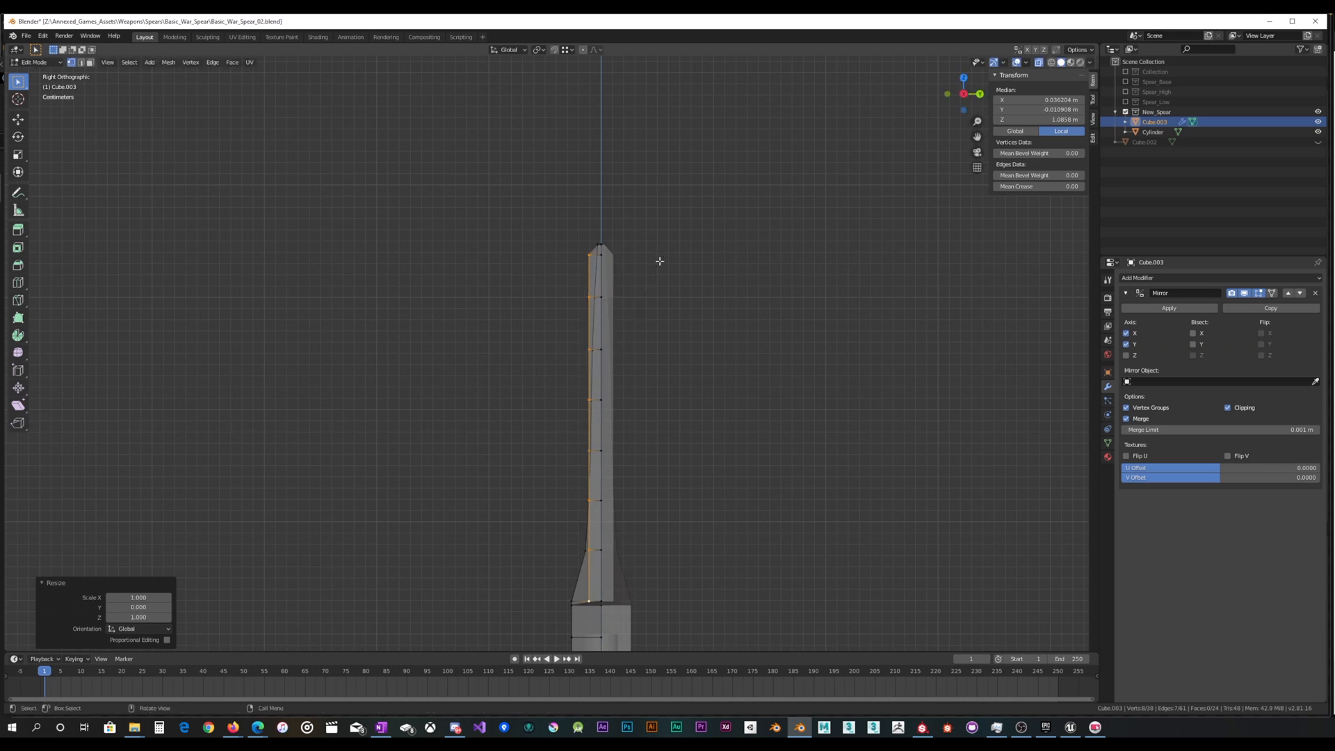
Move the flattened outer edge vertices 0.00855 m inward along Y to thin the blade's edge
{"action": "scroll", "coordinate": [585, 397], "scroll_direction": "up", "scroll_amount": 3}
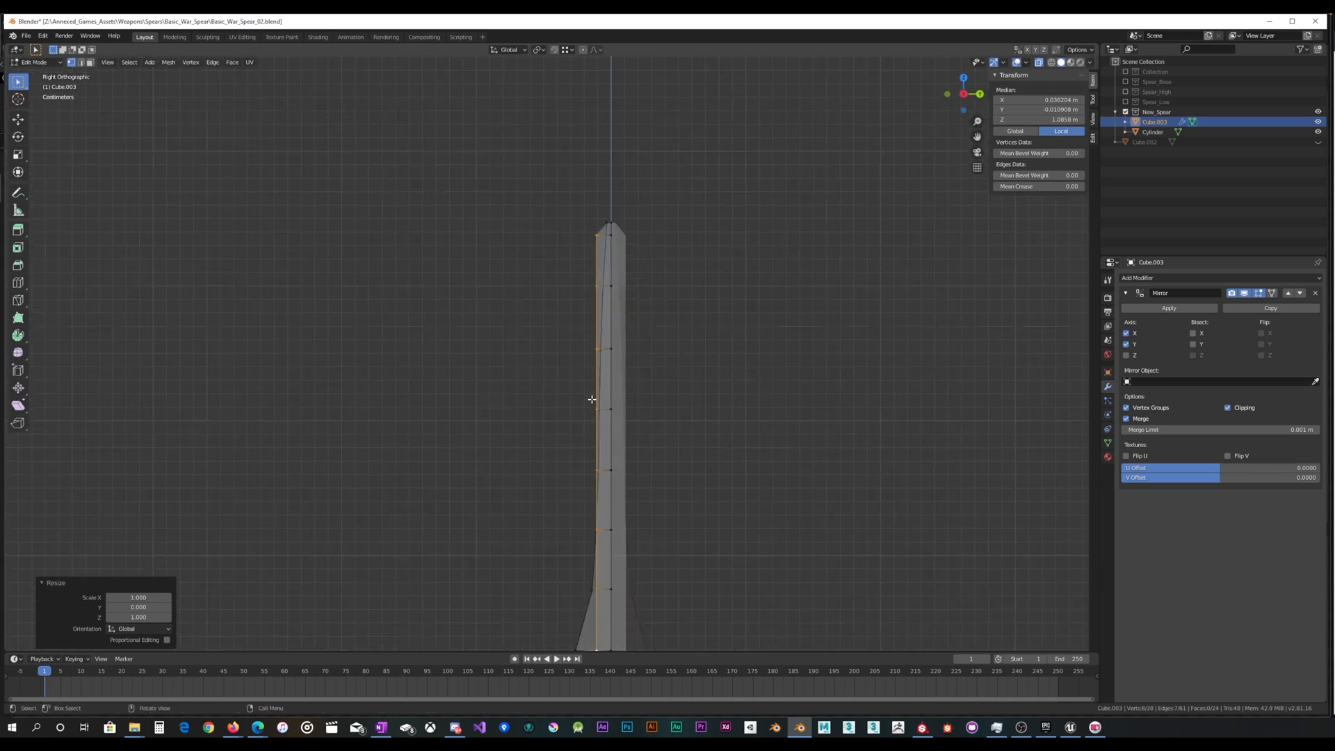
{"action": "middle_click_drag", "start_coordinate": [698, 403], "coordinate": [615, 337], "text": "shift"}
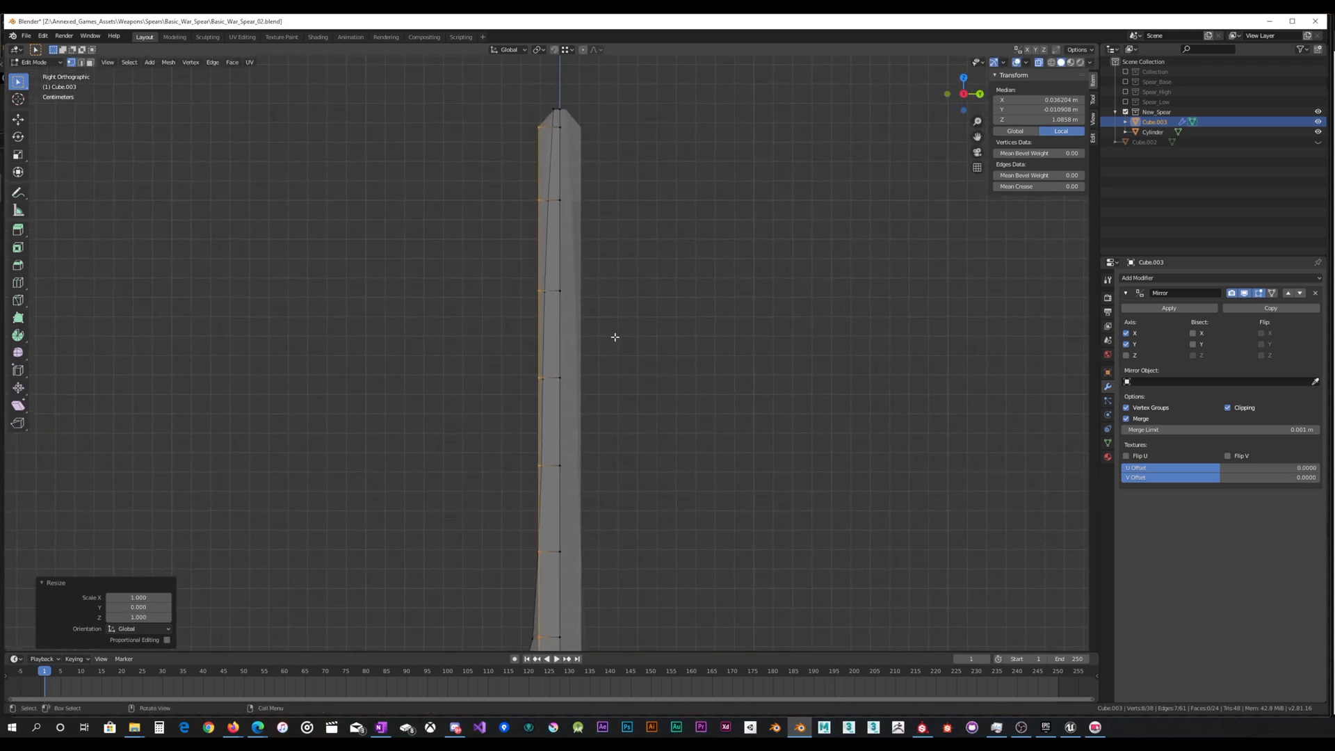
{"action": "key", "text": "g"}
{"action": "key", "text": "y"}
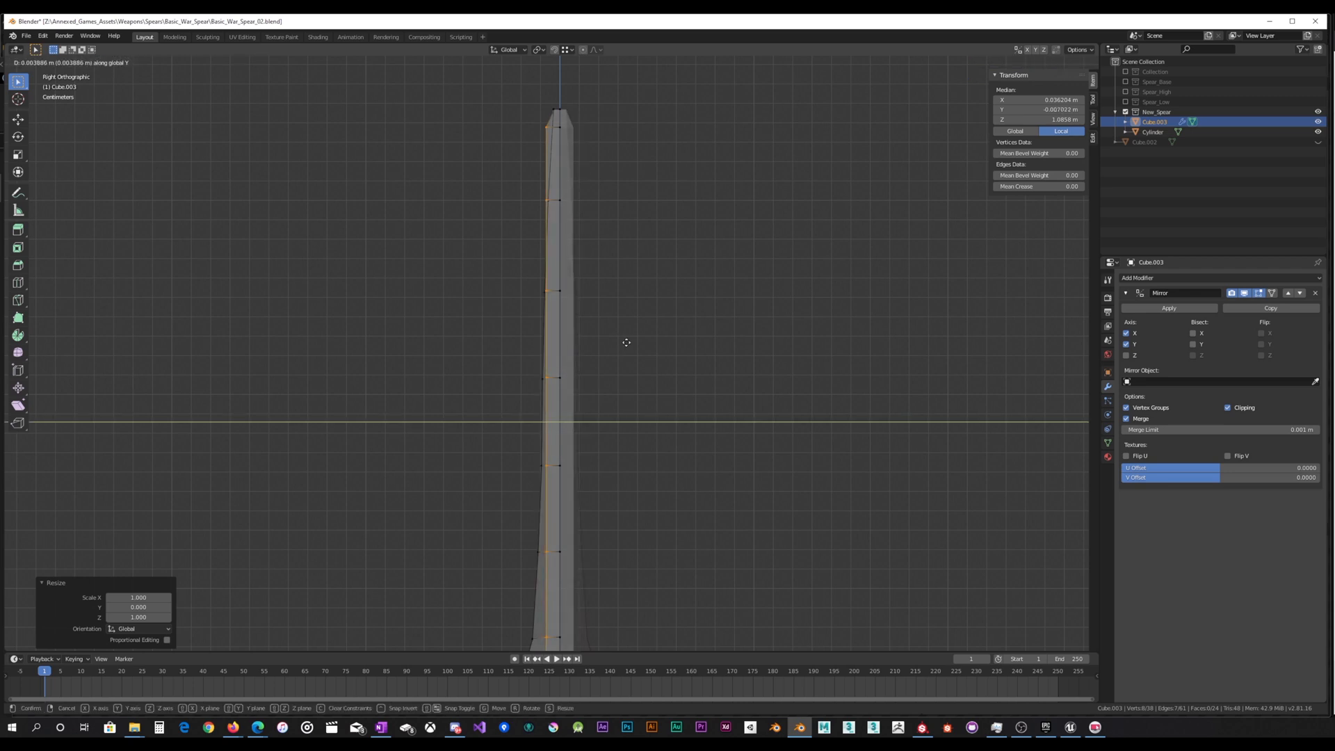
{"action": "left_click", "coordinate": [631, 339]}
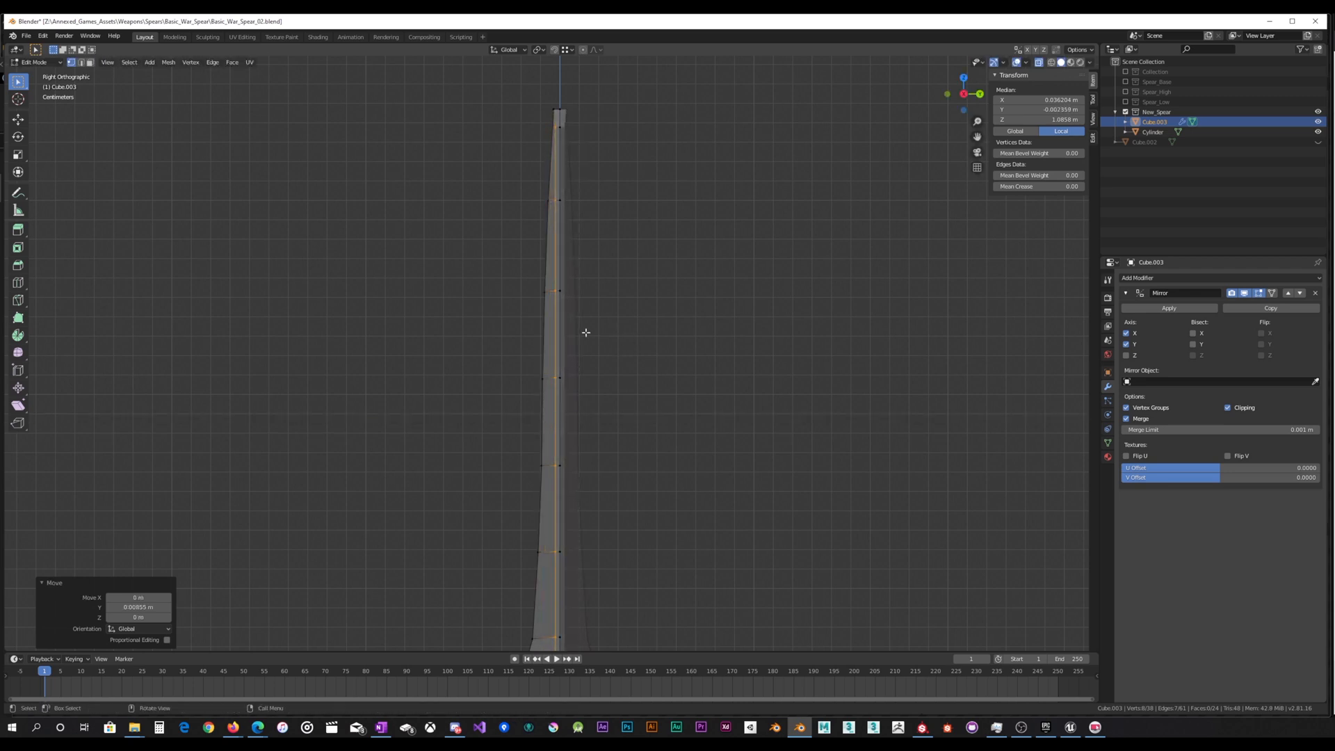
Sharpen the blade edge further by moving its vertices another 0.00025 m and 0.000734 m inward along Y
{"action": "scroll", "coordinate": [586, 340], "scroll_direction": "up", "scroll_amount": 3}
{"action": "key", "text": "g"}
{"action": "key", "text": "y"}
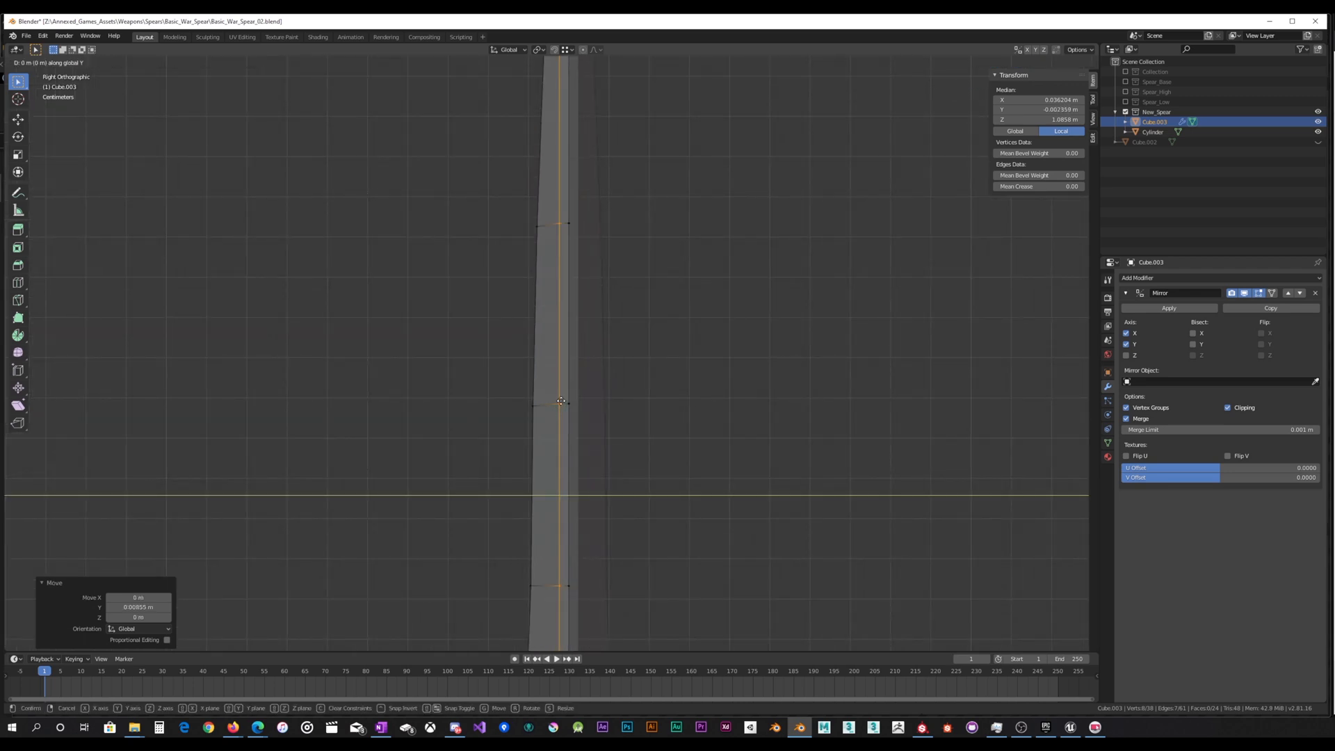
{"action": "left_click", "coordinate": [562, 402]}
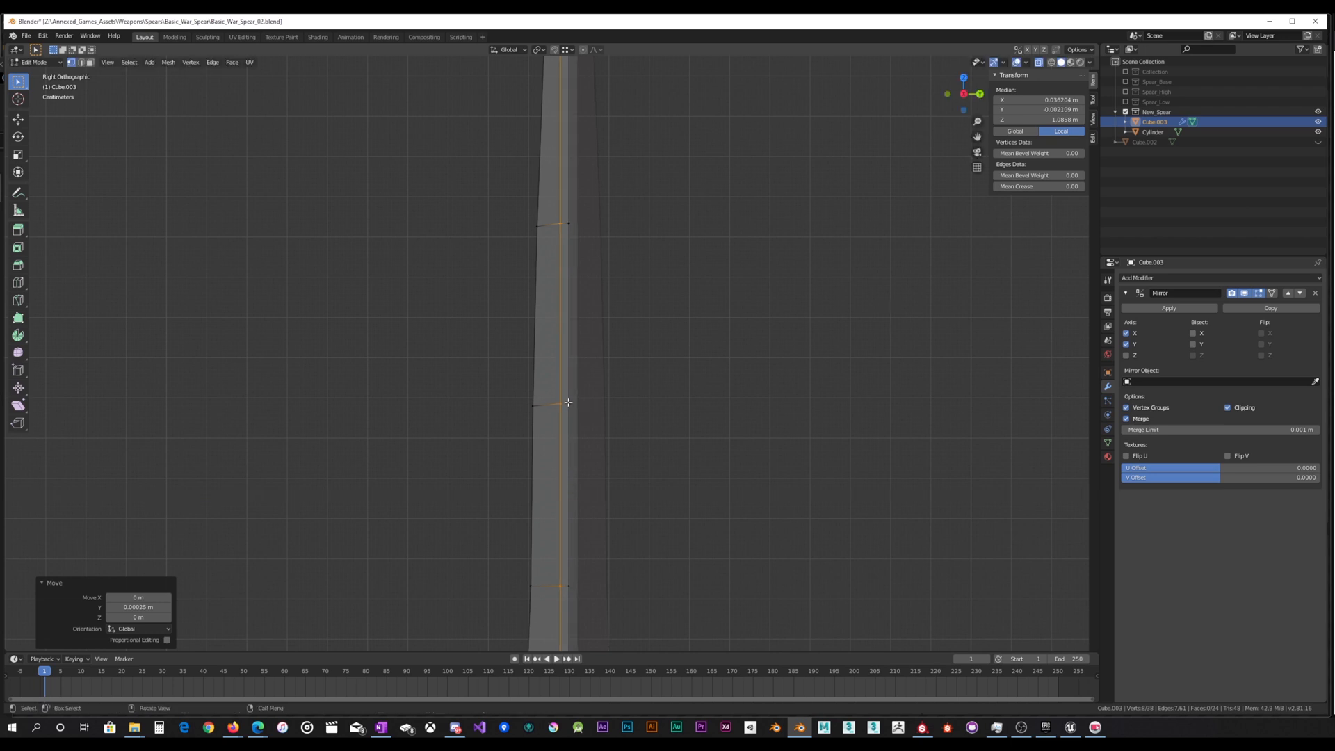
{"action": "middle_click_drag", "start_coordinate": [568, 405], "coordinate": [568, 258]}
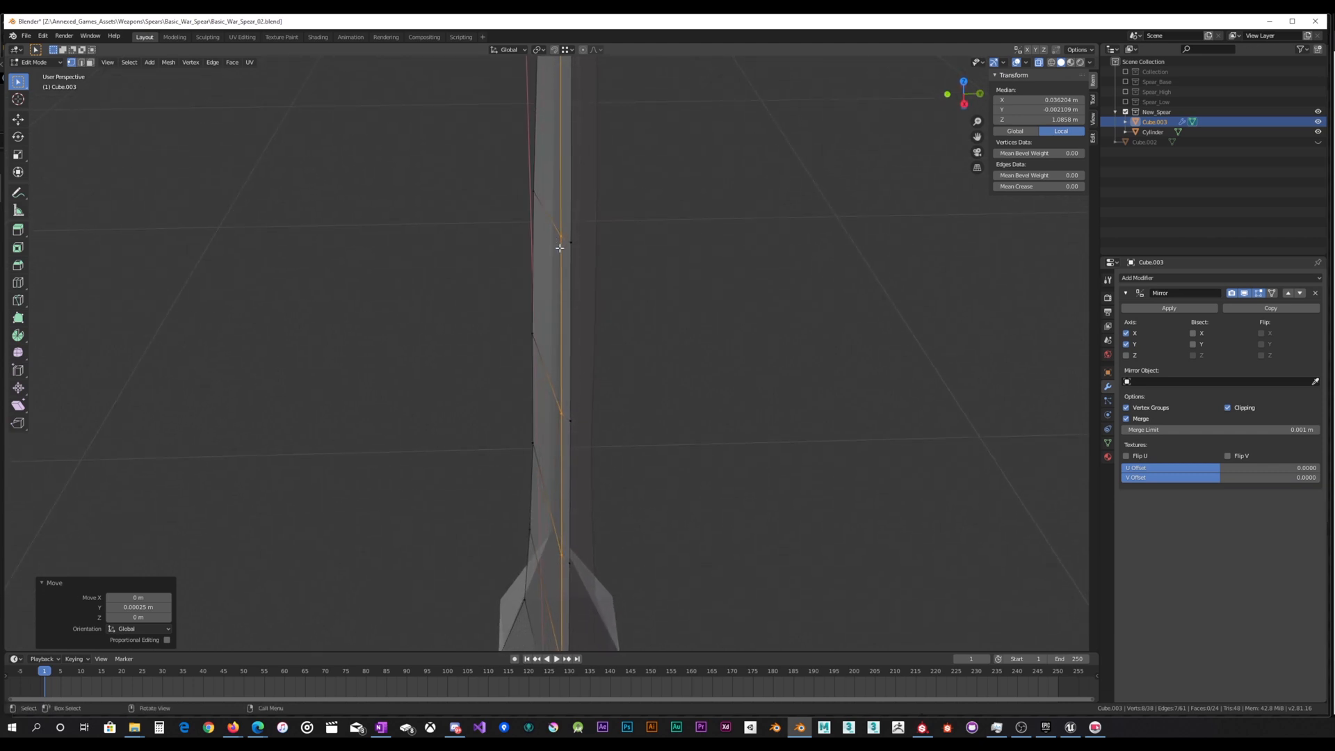
{"action": "scroll", "coordinate": [560, 247], "scroll_direction": "down", "scroll_amount": 5}
{"action": "key", "text": "g"}
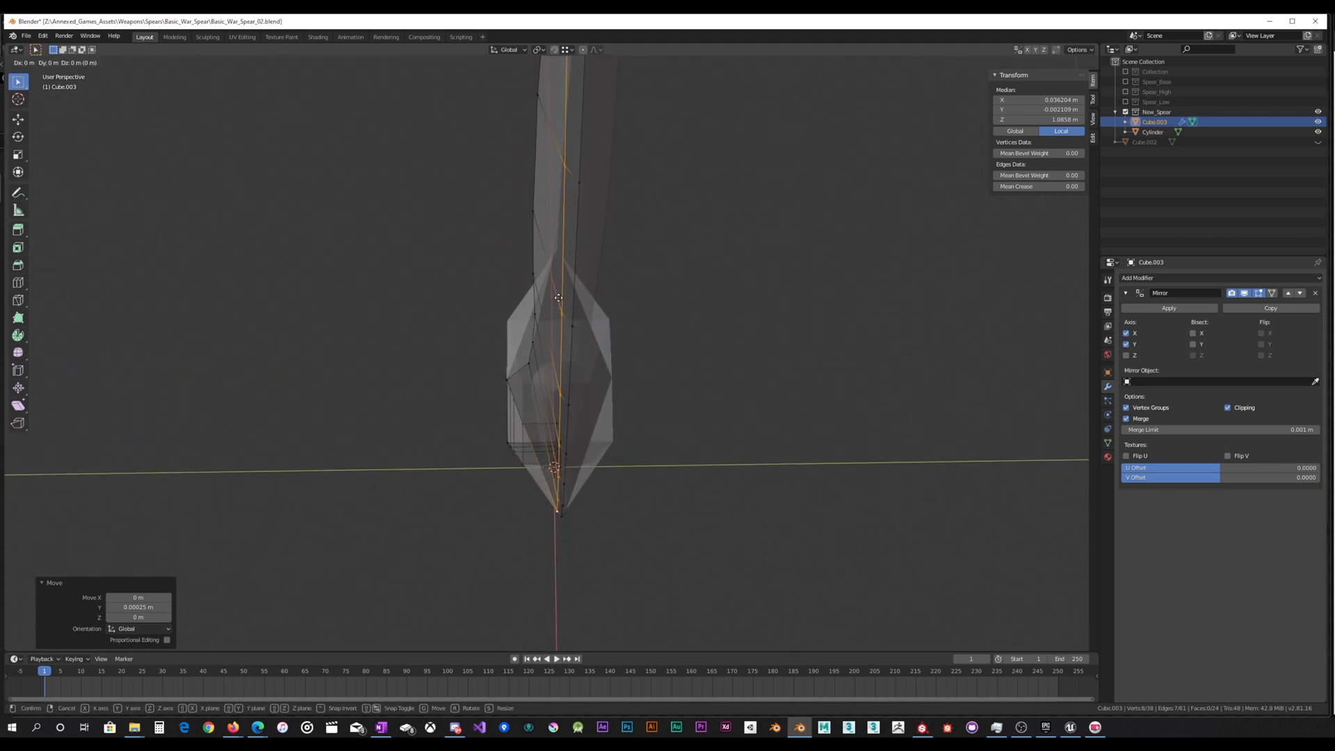
{"action": "left_click", "coordinate": [558, 295]}
{"action": "scroll", "coordinate": [557, 239], "scroll_direction": "up", "scroll_amount": 5}
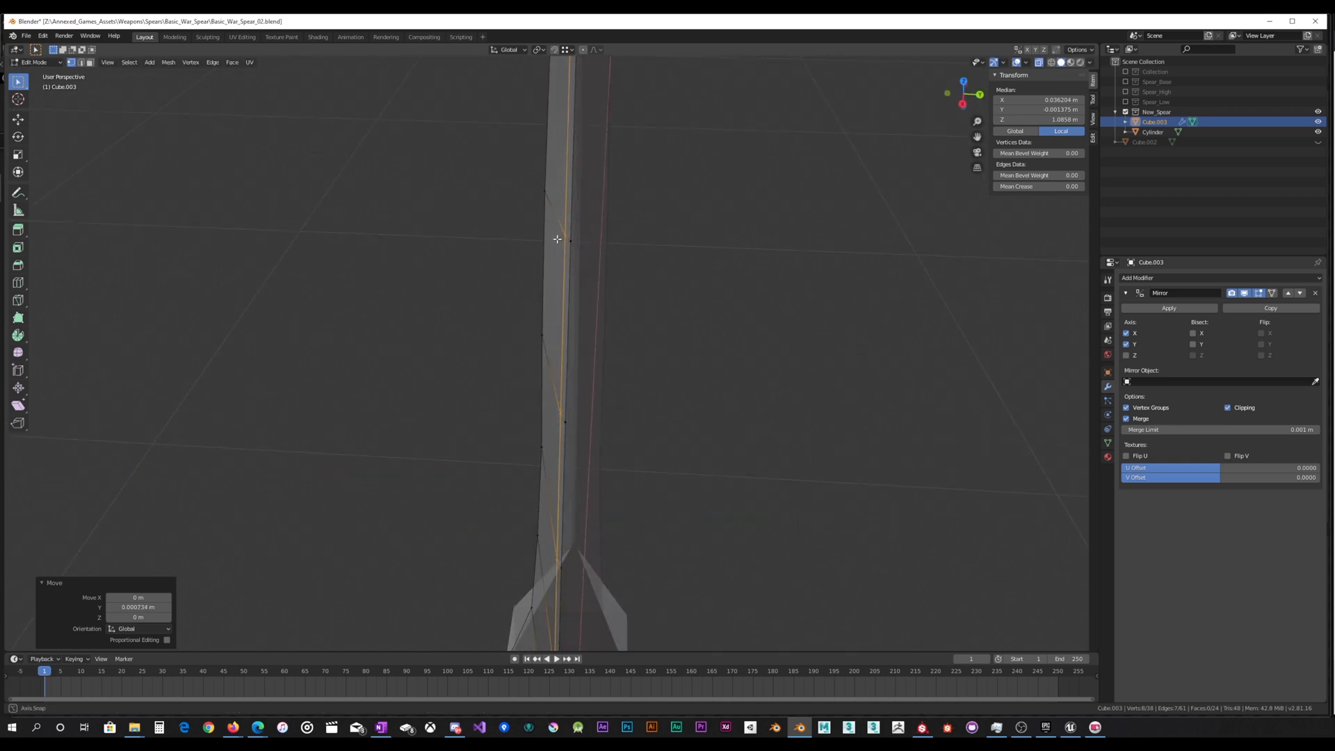
Move the front centre vertex at the tip 0.00209 m inward along Y
{"action": "middle_click_drag", "start_coordinate": [557, 239], "coordinate": [560, 197]}
{"action": "middle_click_drag", "start_coordinate": [557, 228], "coordinate": [558, 147]}
{"action": "scroll", "coordinate": [565, 336], "scroll_direction": "down", "scroll_amount": 4}
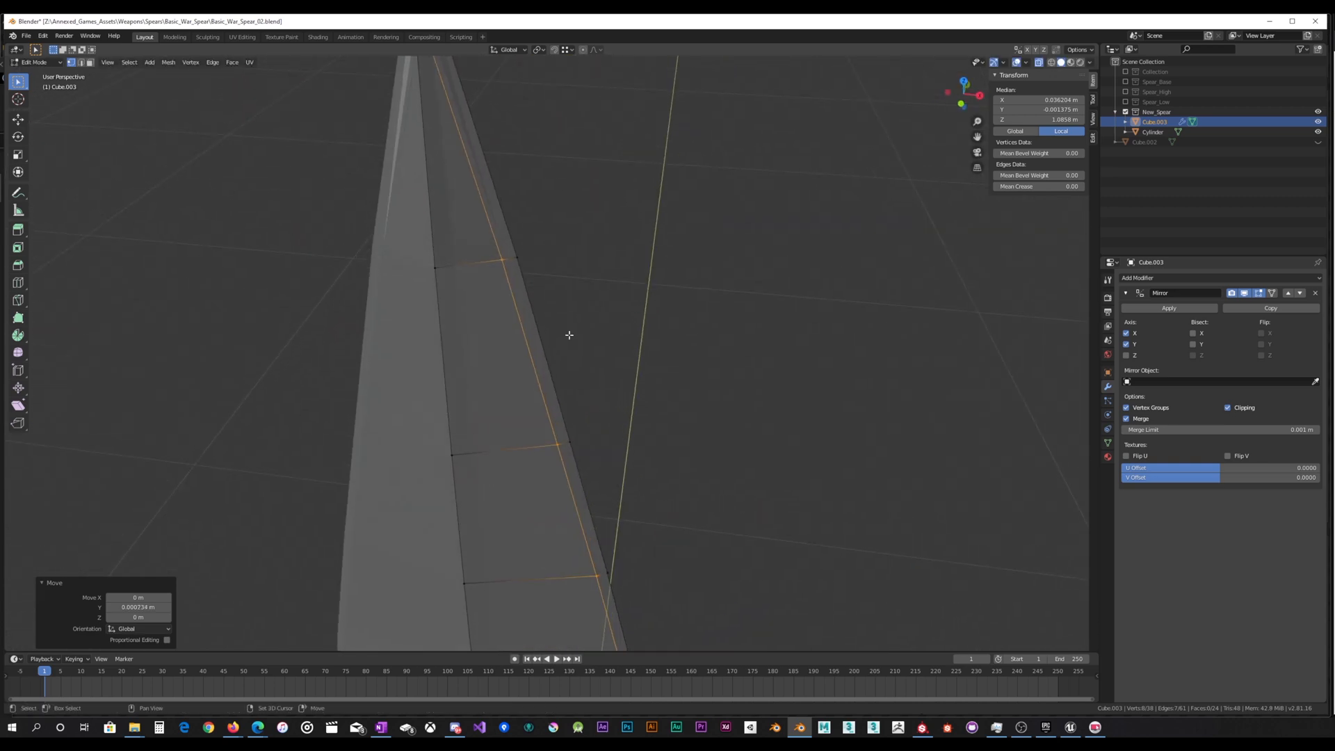
{"action": "left_click", "coordinate": [462, 226]}
{"action": "middle_click_drag", "start_coordinate": [504, 220], "coordinate": [325, 121]}
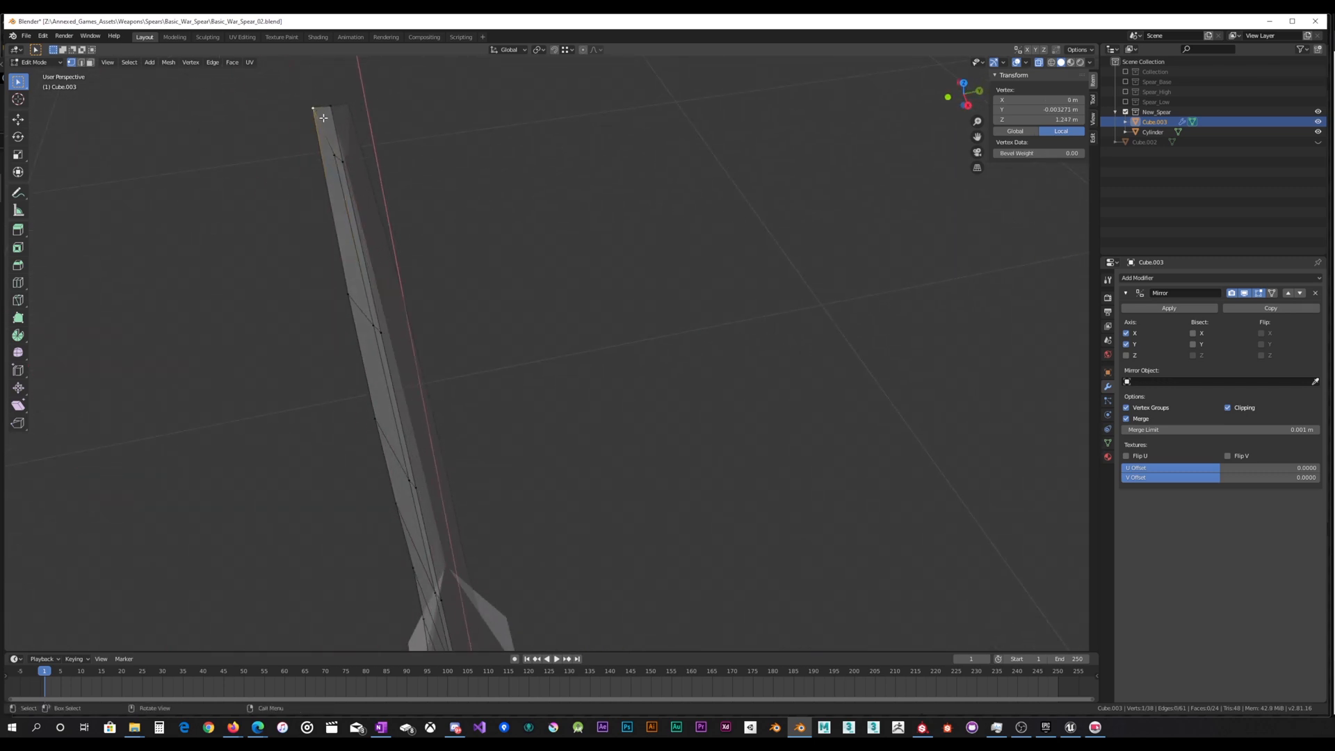
{"action": "key", "text": "g"}
{"action": "key", "text": "y"}
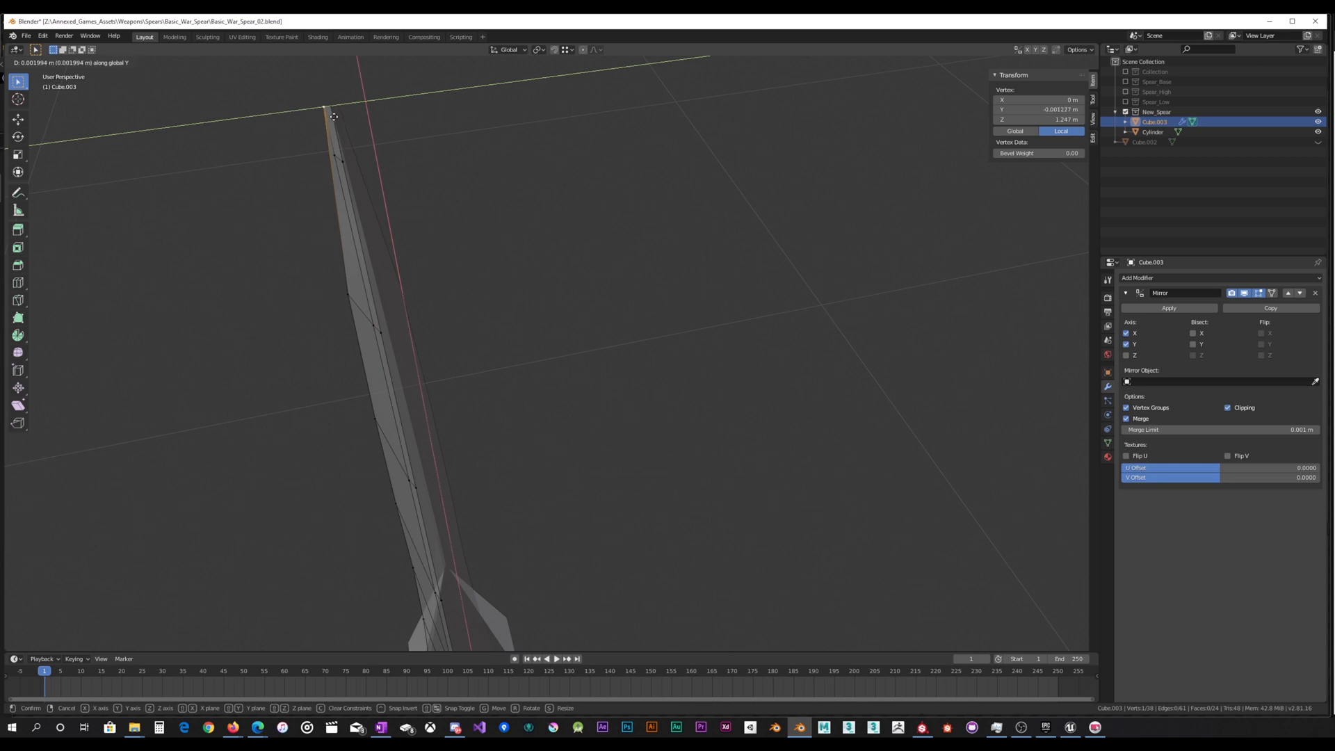
{"action": "left_click", "coordinate": [335, 116]}
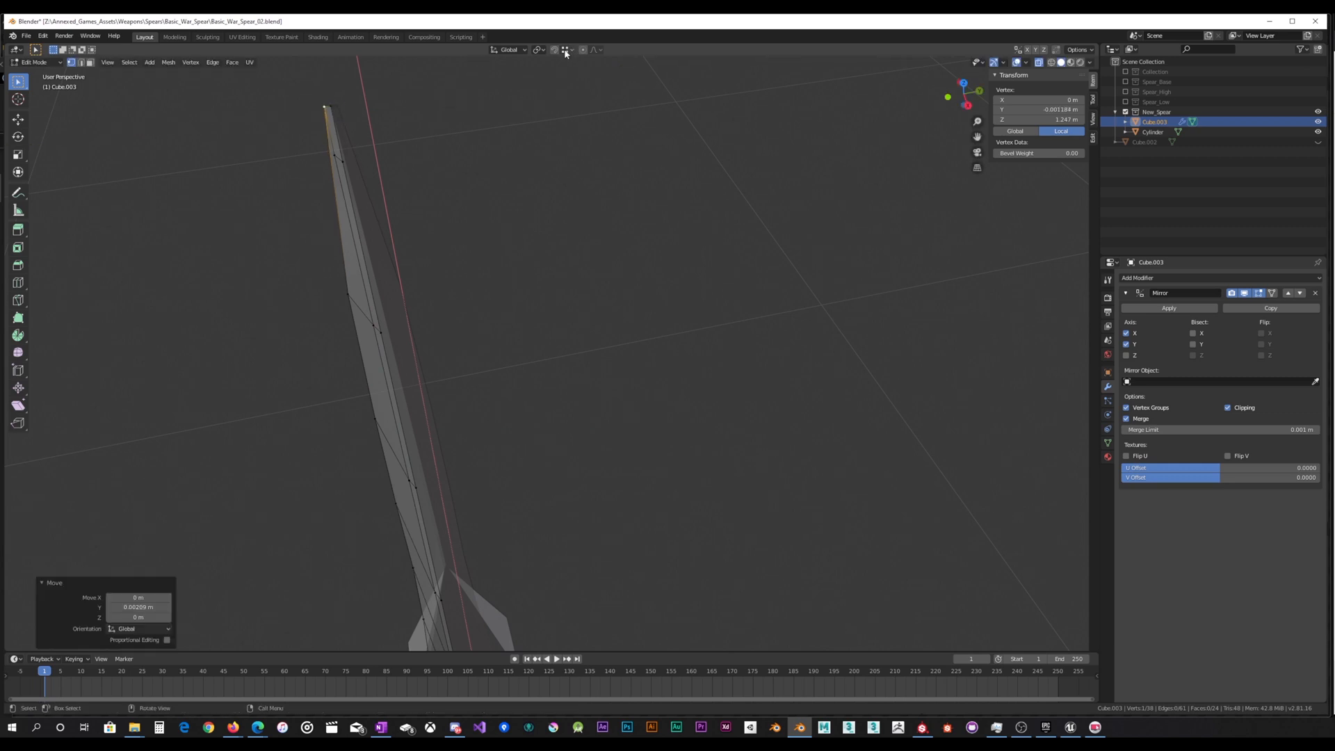
Lower the tip's front centre vertex along Z to 1.2417 m and adjust the neighbouring edge vertex slightly along Z
{"action": "middle_click_drag", "start_coordinate": [403, 116], "coordinate": [498, 104]}
{"action": "key", "text": "g"}
{"action": "key", "text": "z"}
{"action": "left_click", "coordinate": [487, 109]}
{"action": "left_click", "coordinate": [482, 125]}
{"action": "key", "text": "g"}
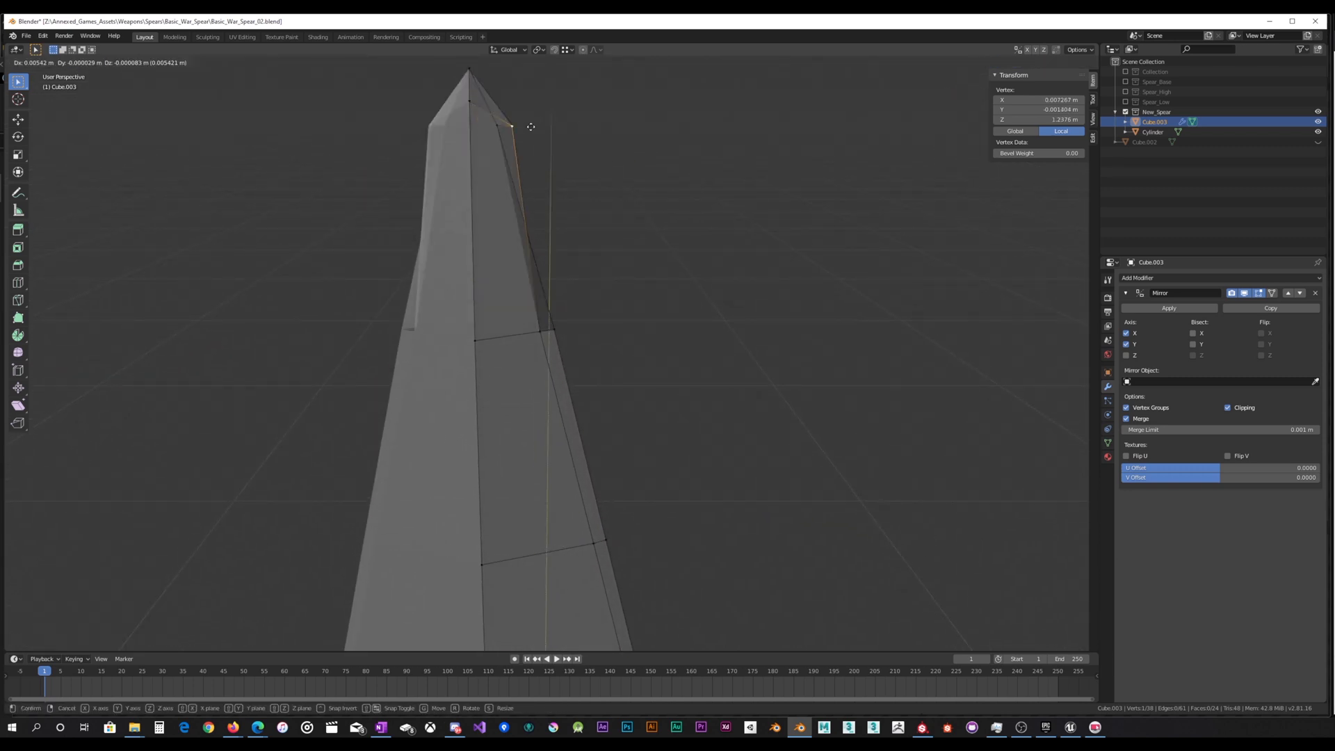
{"action": "key", "text": "z"}
{"action": "left_click", "coordinate": [530, 132]}
{"action": "left_click", "coordinate": [470, 107]}
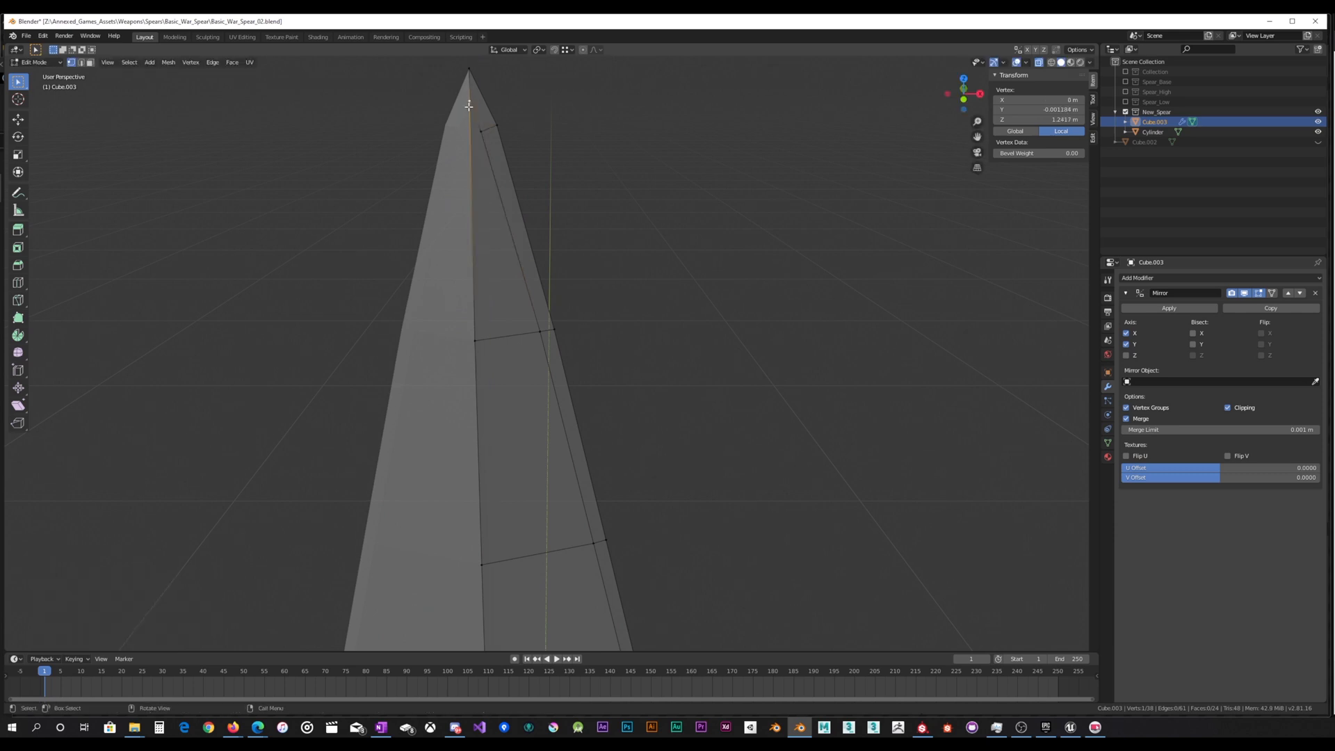
Return to Object Mode and apply smooth shading to the spear head
{"action": "mouse_move", "coordinate": [510, 105]}
{"action": "middle_mouse_down"}
{"action": "mouse_move", "coordinate": [477, 117]}
{"action": "mouse_move", "coordinate": [498, 93]}
{"action": "mouse_move", "coordinate": [512, 113]}
{"action": "middle_mouse_up"}
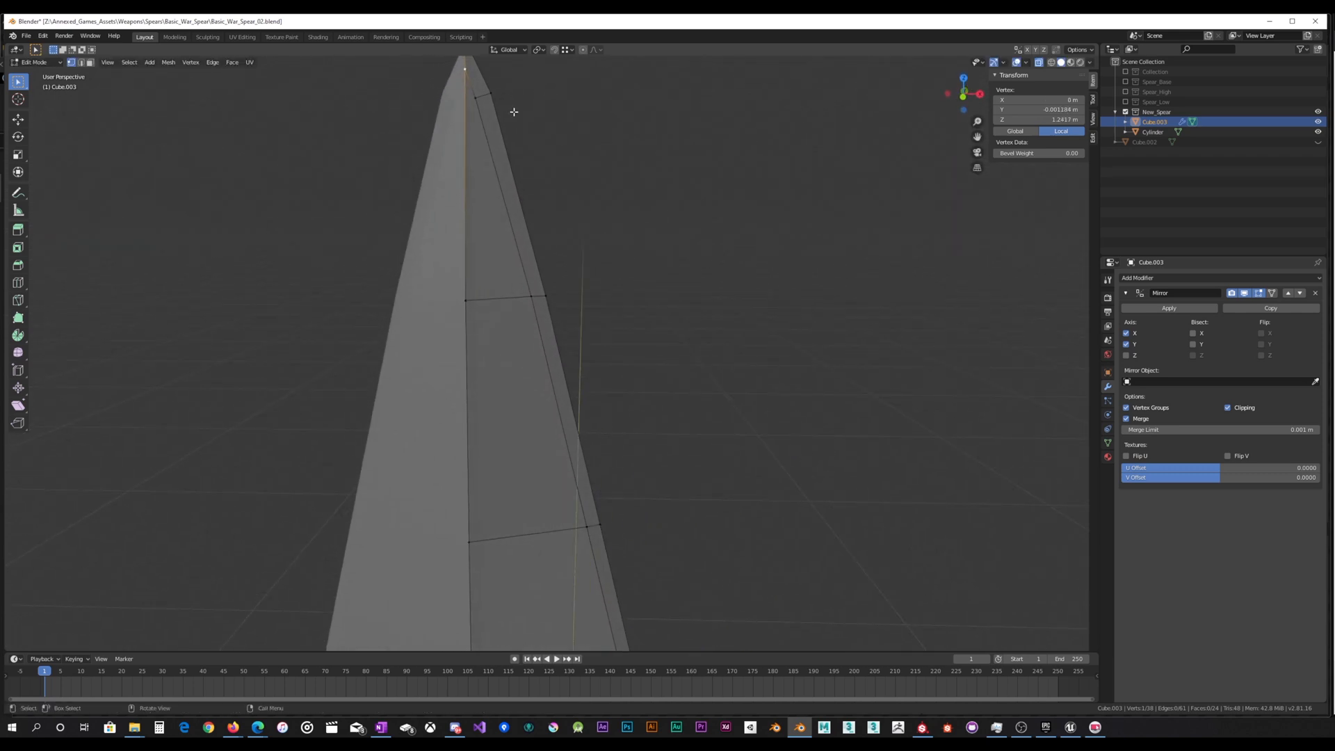
{"action": "scroll", "coordinate": [536, 144], "scroll_direction": "down", "scroll_amount": 3}
{"action": "key", "text": "Tab"}
{"action": "scroll", "coordinate": [578, 206], "scroll_direction": "up", "scroll_amount": 8}
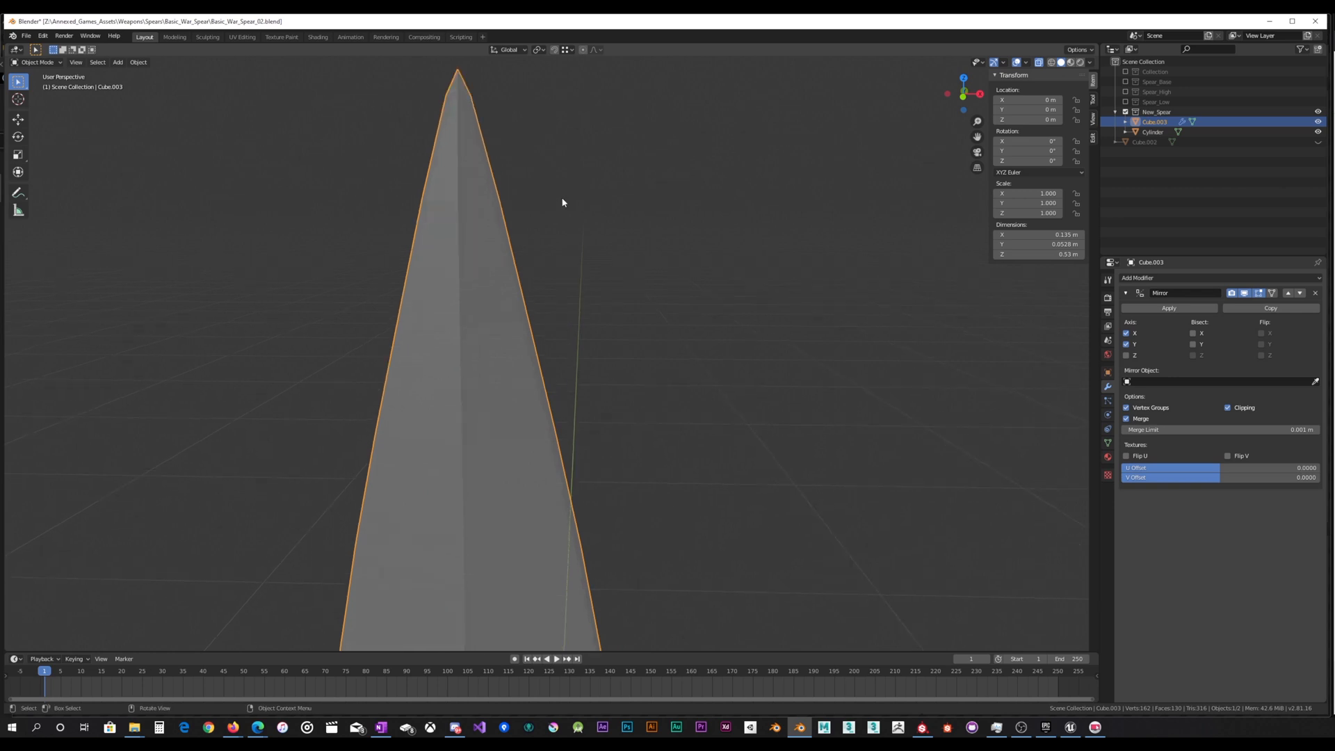
{"action": "middle_click_drag", "start_coordinate": [549, 202], "coordinate": [364, 120]}
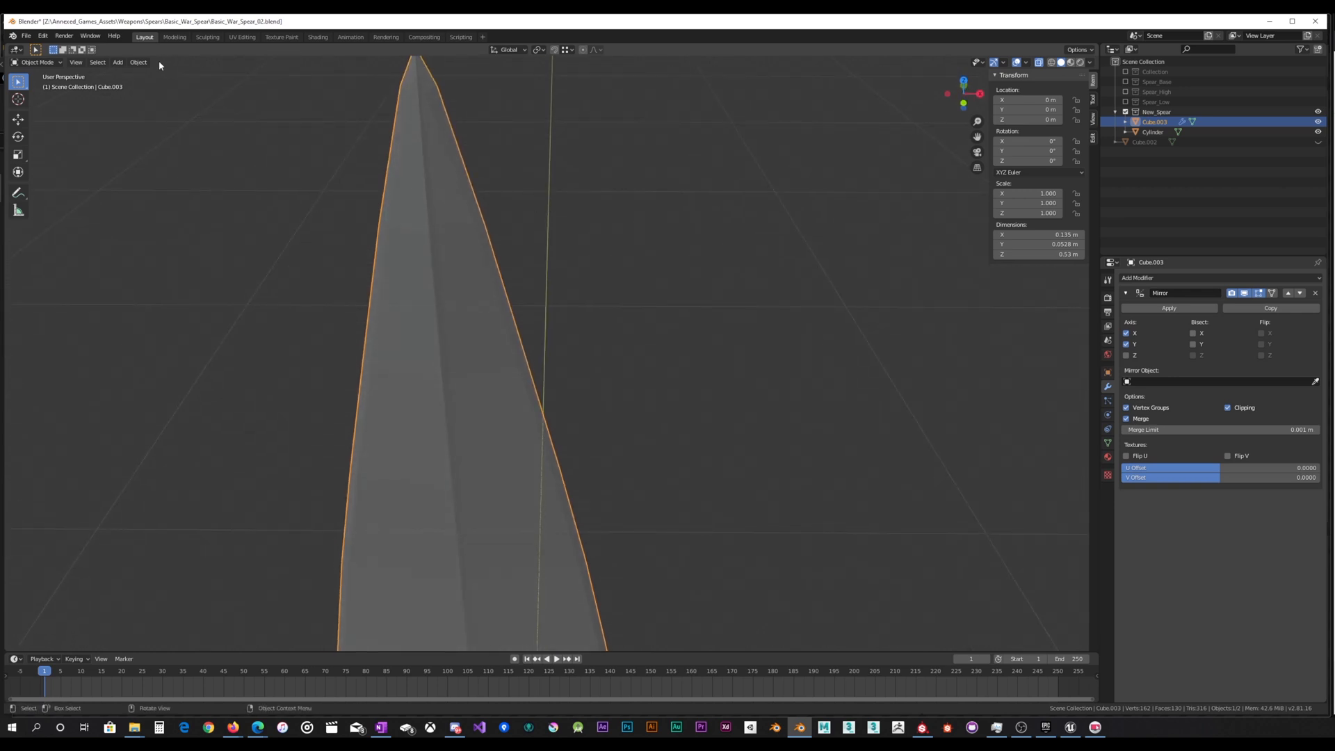
{"action": "left_click", "coordinate": [139, 62]}
{"action": "left_click", "coordinate": [174, 263]}
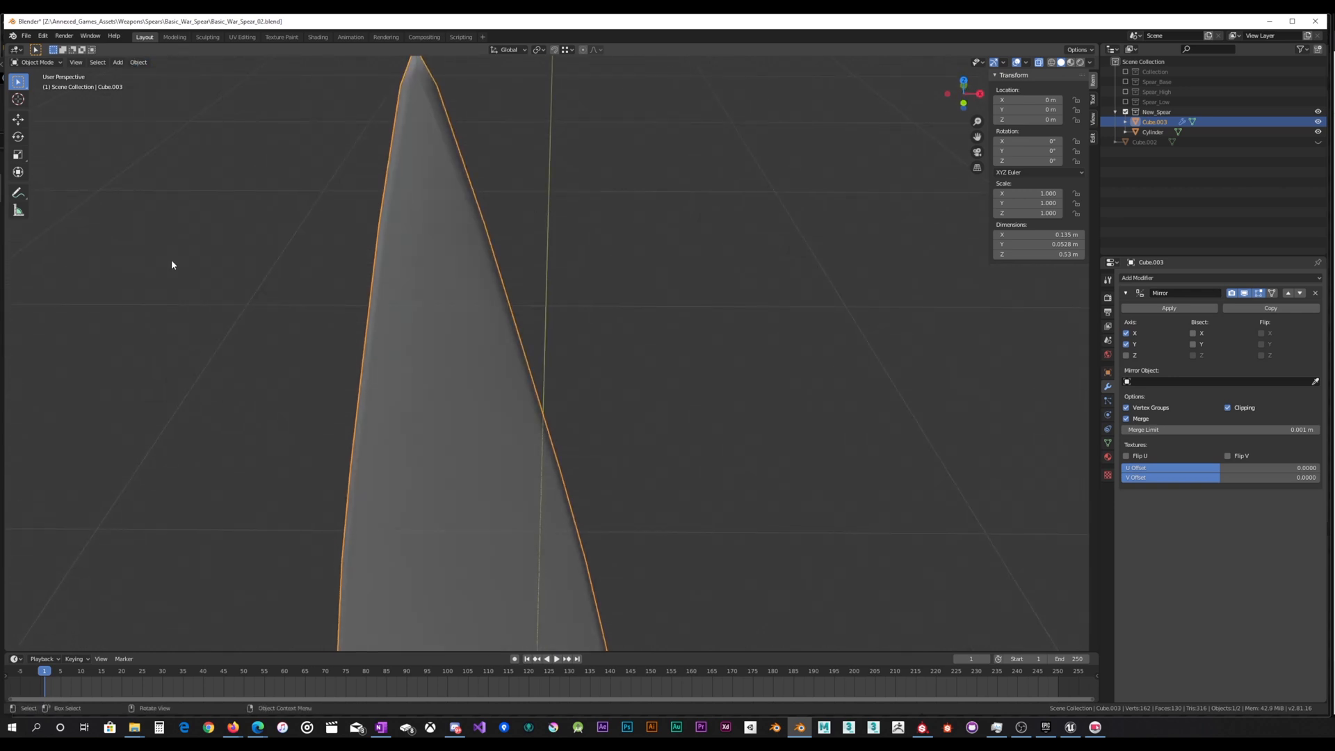
Add a Subdivision Surface modifier to the spear head and set its viewport subdivisions to 2
{"action": "middle_click_drag", "start_coordinate": [457, 246], "coordinate": [459, 193]}
{"action": "scroll", "coordinate": [548, 340], "scroll_direction": "down", "scroll_amount": 5}
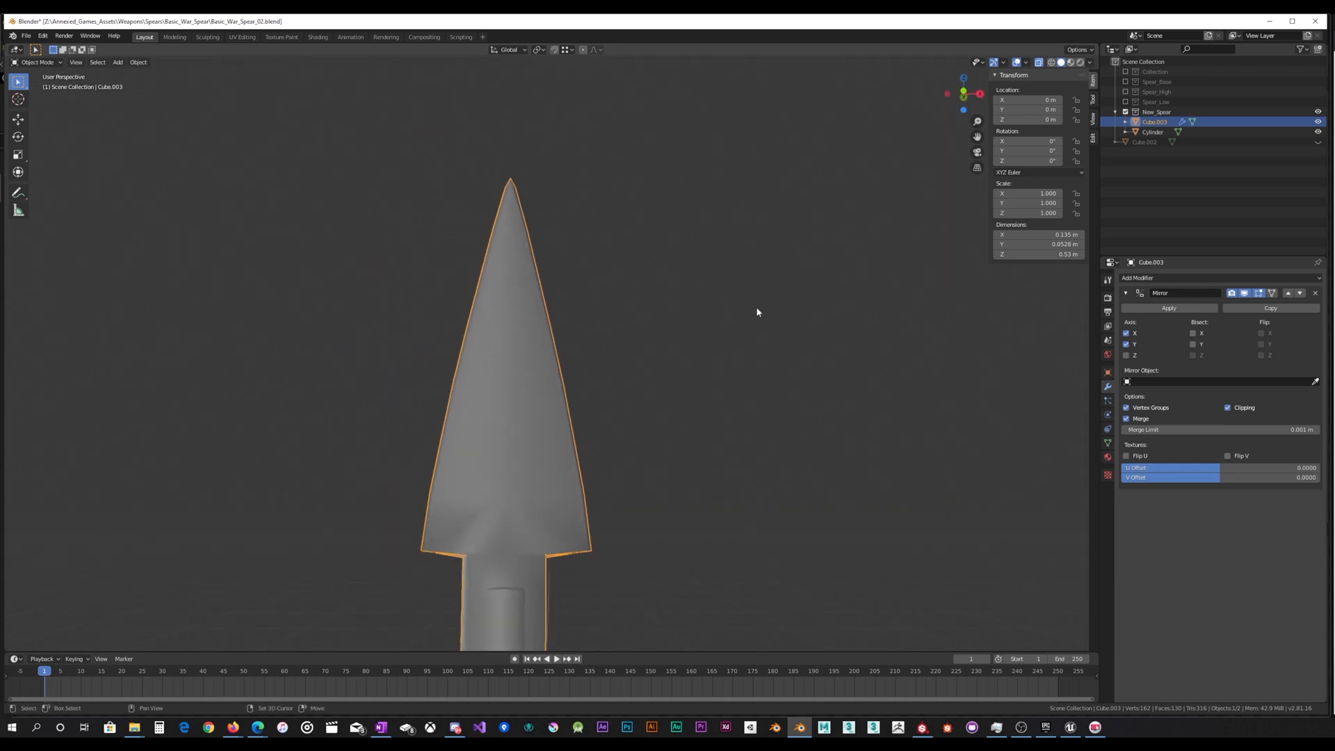
{"action": "left_click", "coordinate": [1138, 280]}
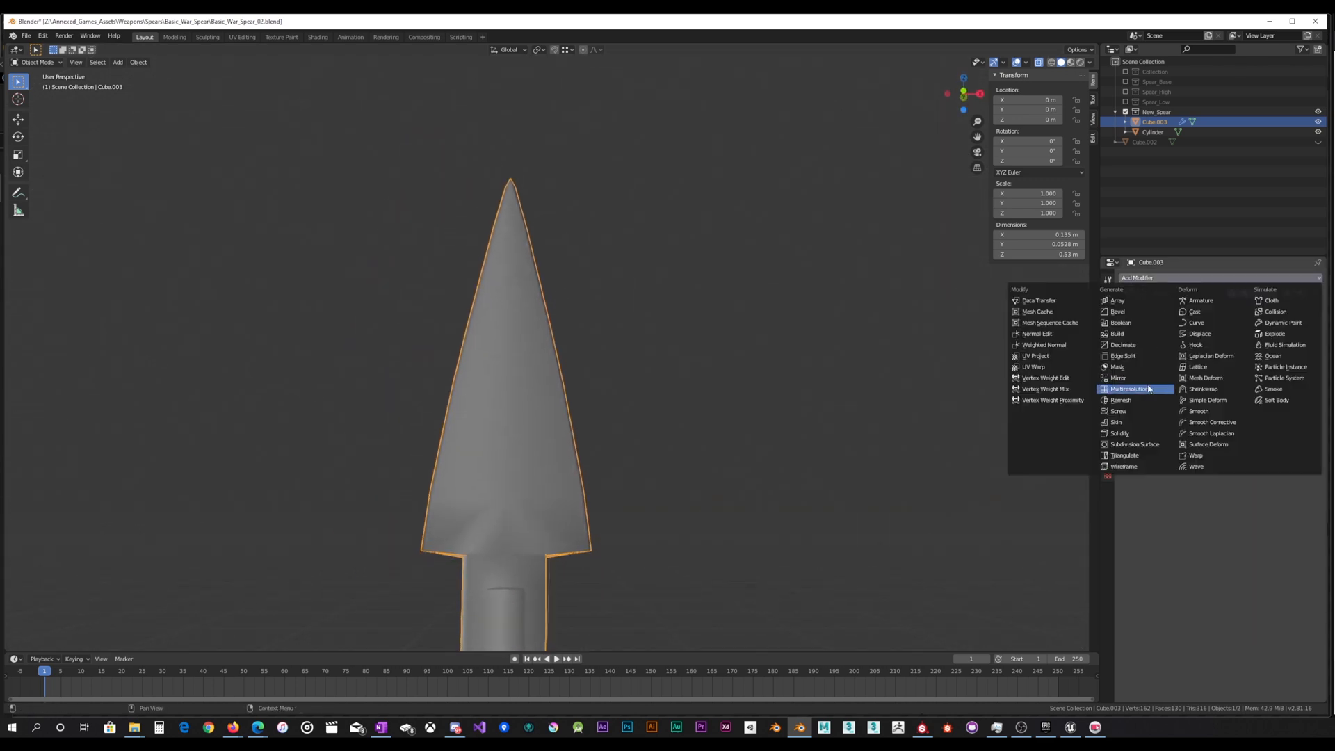
{"action": "left_click", "coordinate": [1133, 444]}
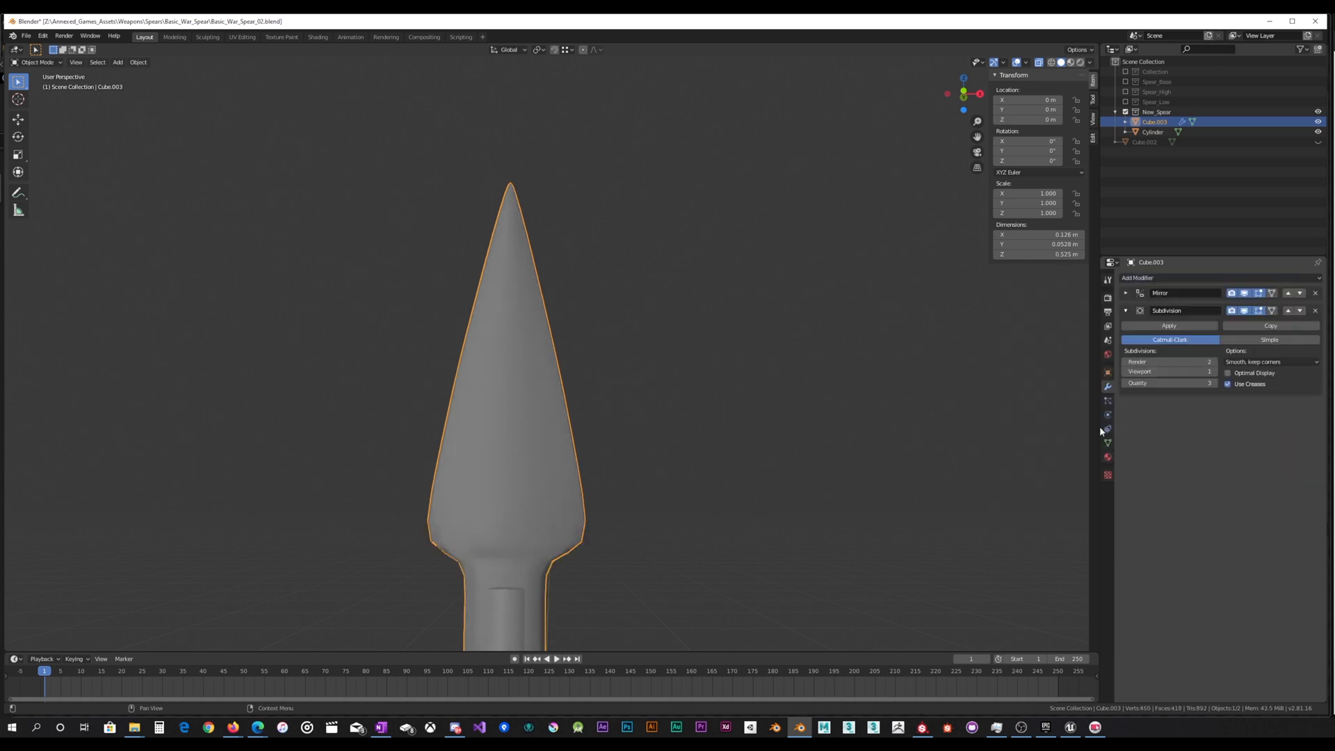
{"action": "left_click", "coordinate": [1214, 372]}
Examine the subdivided spear head from several angles, ending in front view with the mesh open in Edit Mode
{"action": "middle_click_drag", "start_coordinate": [793, 358], "coordinate": [716, 374]}
{"action": "scroll", "coordinate": [695, 332], "scroll_direction": "up", "scroll_amount": 4}
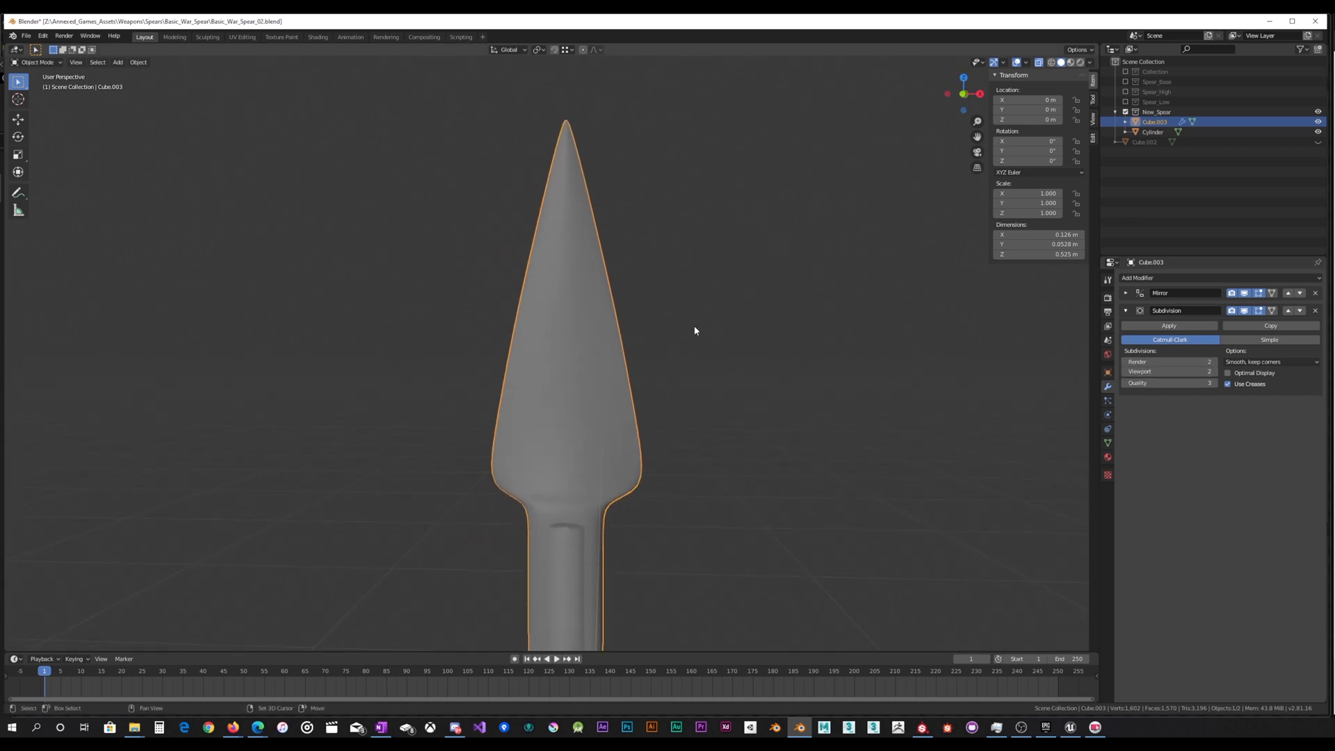
{"action": "scroll", "coordinate": [703, 320], "scroll_direction": "down", "scroll_amount": 4}
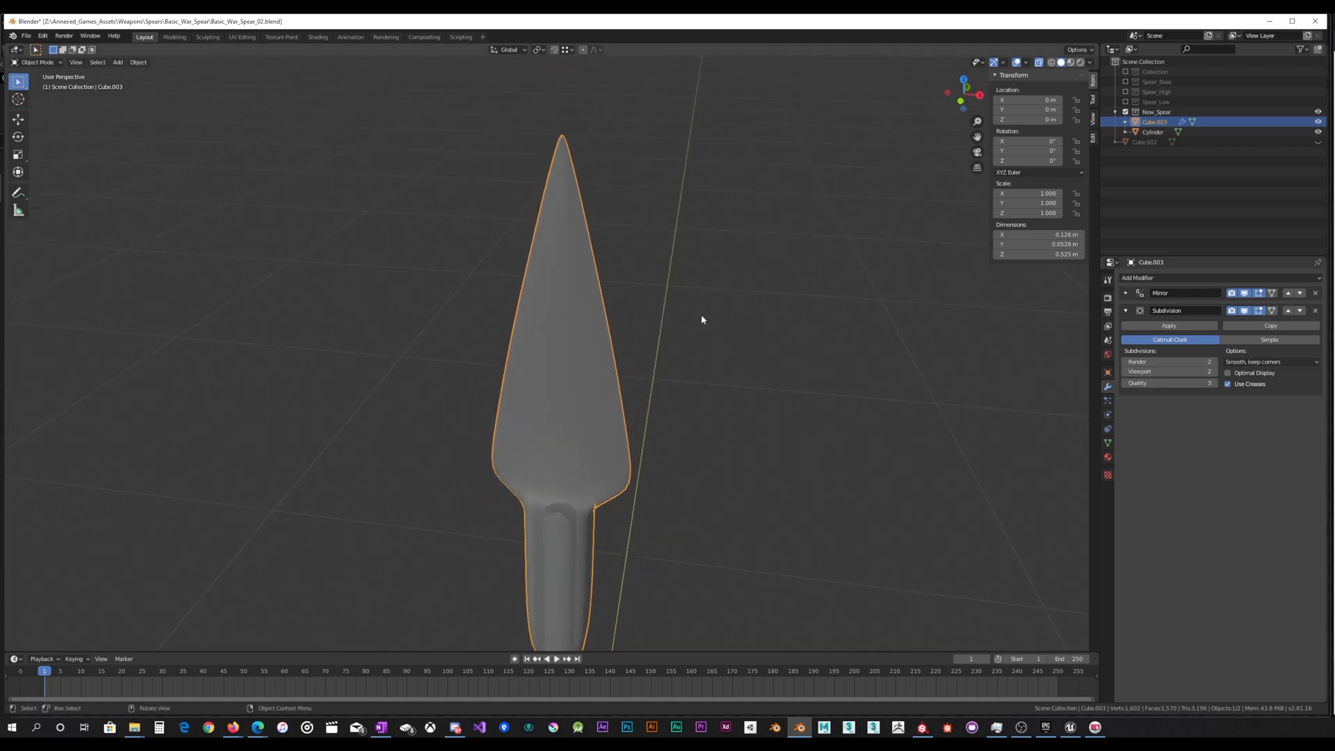
{"action": "middle_click_drag", "start_coordinate": [703, 319], "coordinate": [579, 310]}
{"action": "scroll", "coordinate": [617, 300], "scroll_direction": "up", "scroll_amount": 4}
{"action": "scroll", "coordinate": [580, 310], "scroll_direction": "down", "scroll_amount": 5}
{"action": "key", "text": "KP_1"}
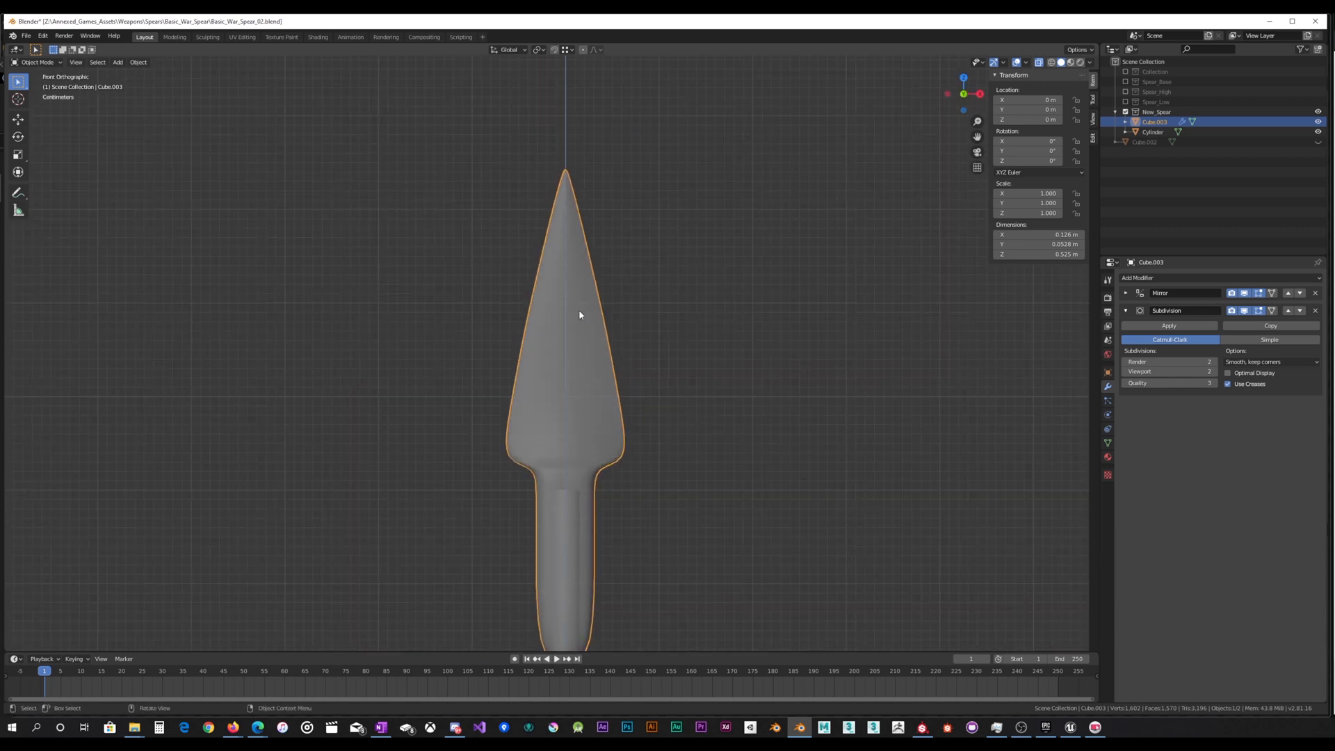
{"action": "scroll", "coordinate": [580, 314], "scroll_direction": "up", "scroll_amount": 2}
{"action": "key", "text": "Tab"}
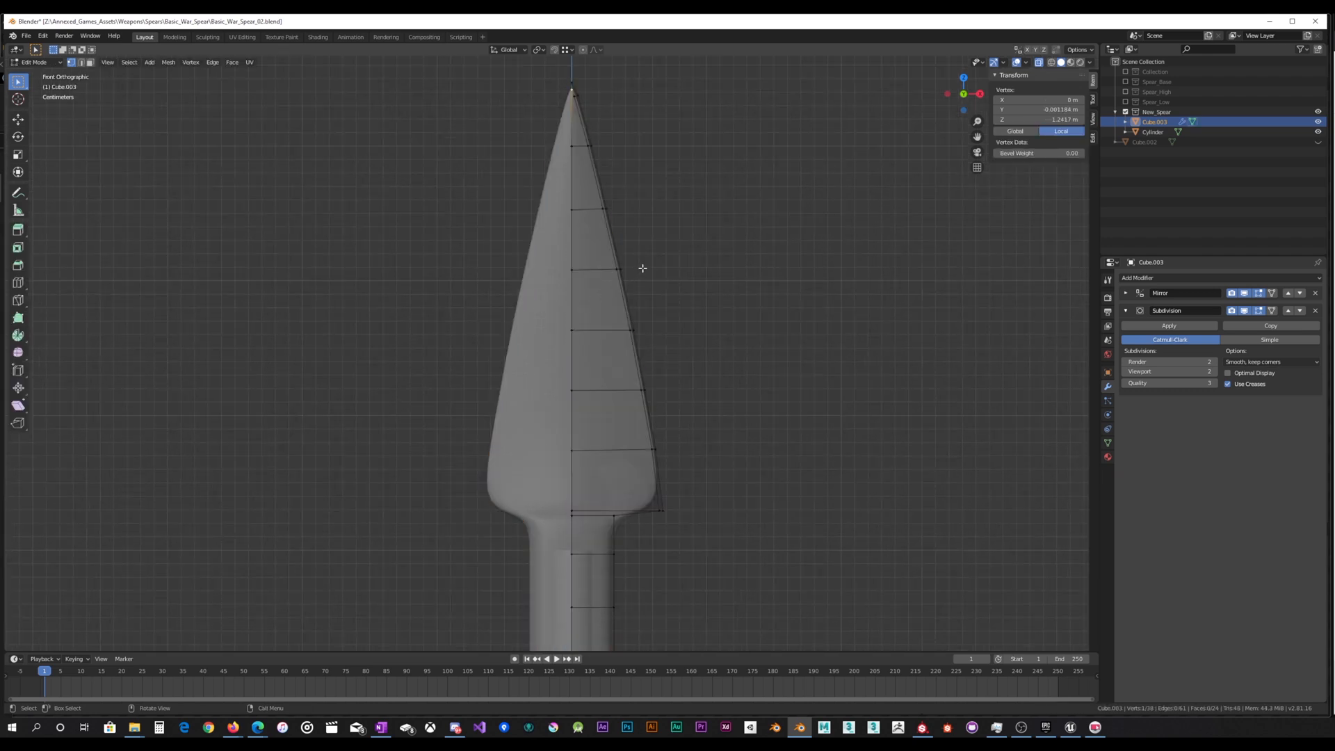
Nudge the outer-edge vertices of the first two rows below the spear tip slightly outward in front view
{"action": "middle_click_drag", "start_coordinate": [642, 268], "coordinate": [620, 289], "text": "shift"}
{"action": "left_click", "coordinate": [568, 170], "text": "shift"}
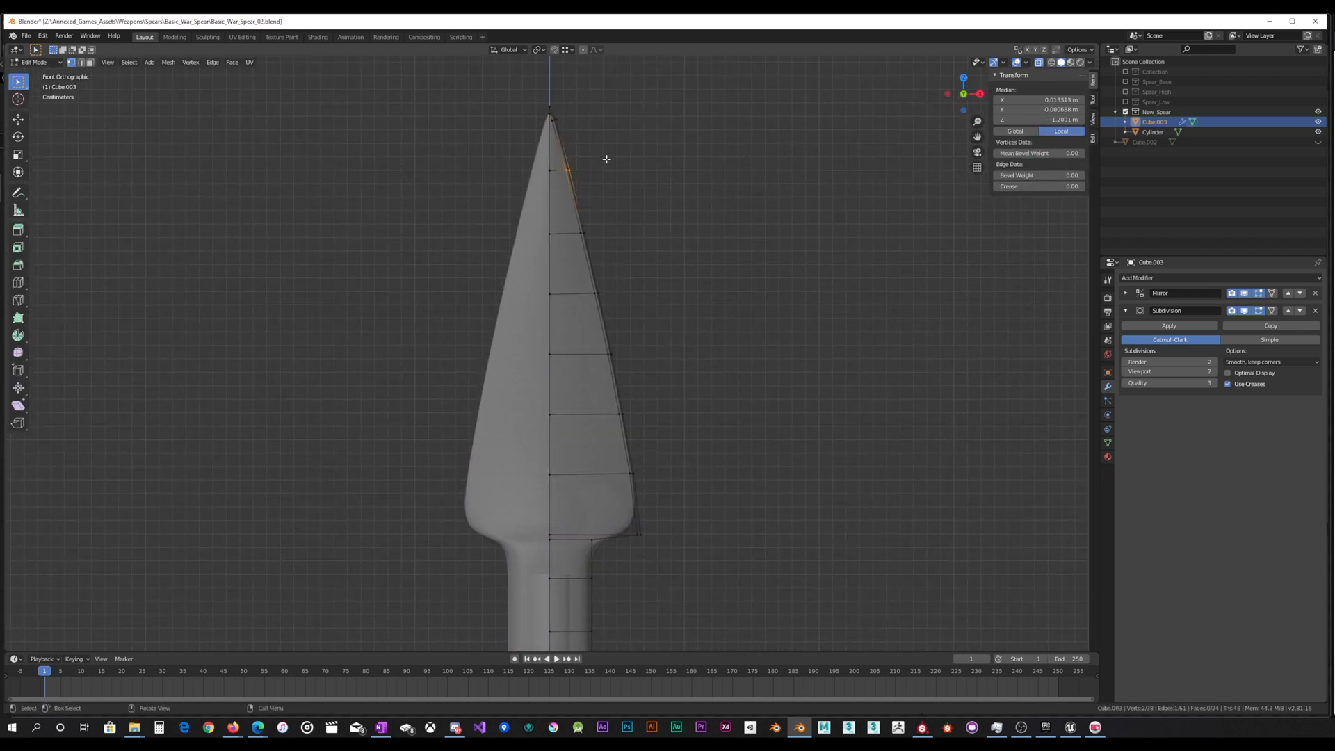
{"action": "key", "text": "g"}
{"action": "left_click", "coordinate": [597, 271]}
{"action": "key", "text": "g"}
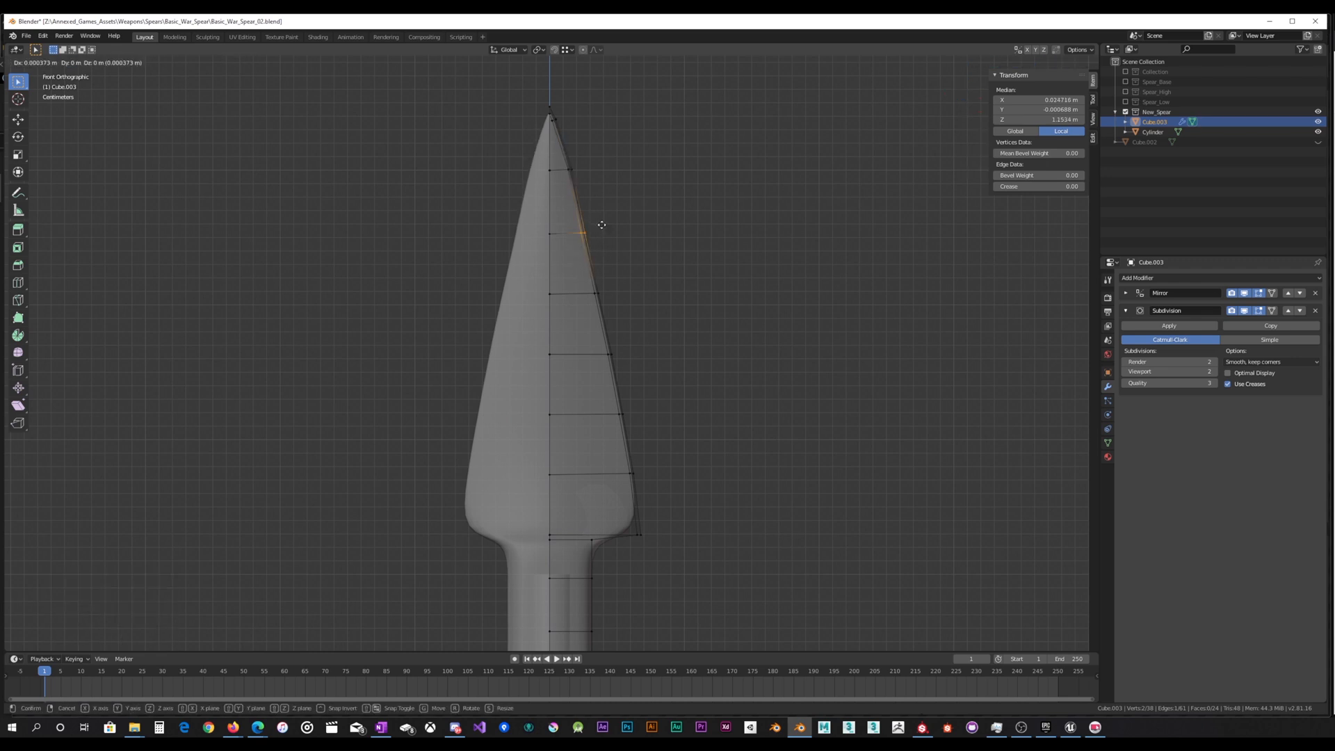
{"action": "left_click", "coordinate": [603, 225]}
Move the outer-edge vertices of the third and fourth rows below the tip outward along X by about 0.0019 m each
{"action": "left_click_drag", "start_coordinate": [582, 299], "coordinate": [617, 285]}
{"action": "key", "text": "g"}
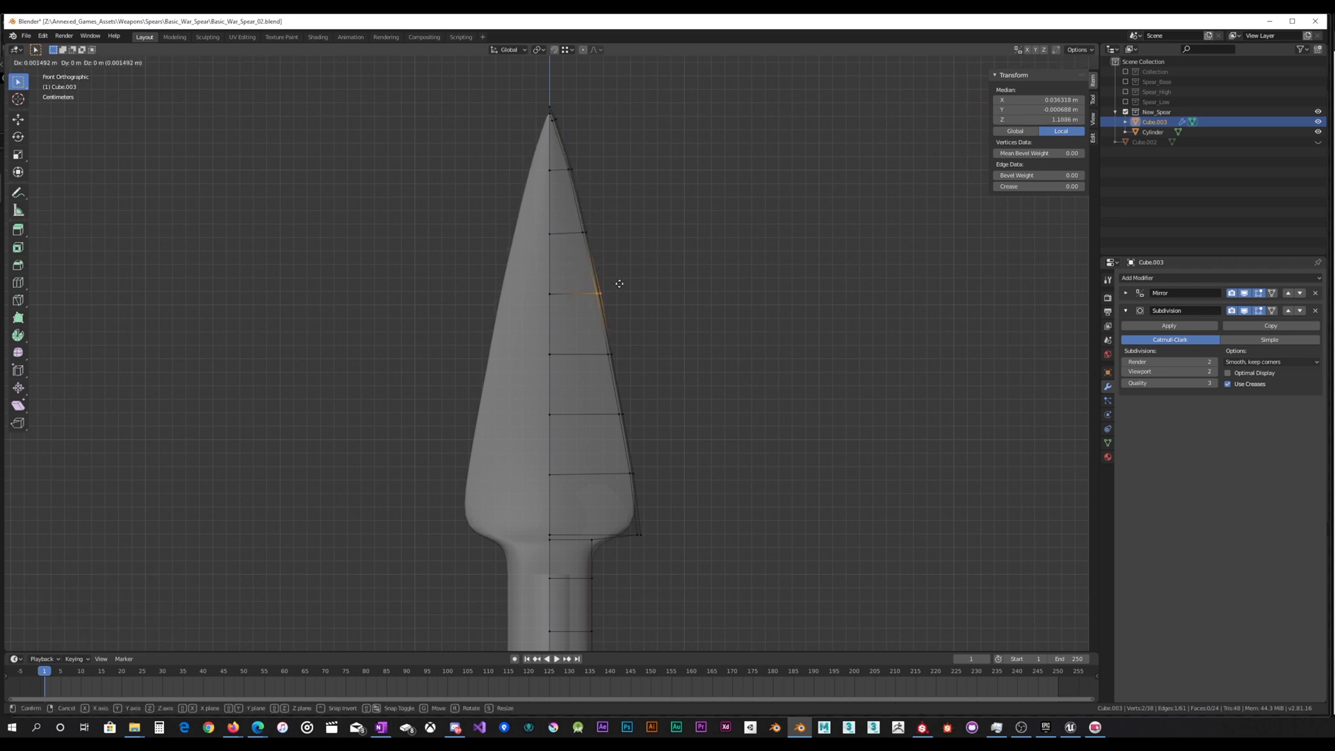
{"action": "left_click", "coordinate": [620, 286]}
{"action": "left_click_drag", "start_coordinate": [596, 360], "coordinate": [633, 337]}
{"action": "key", "text": "g"}
{"action": "left_click", "coordinate": [639, 335]}
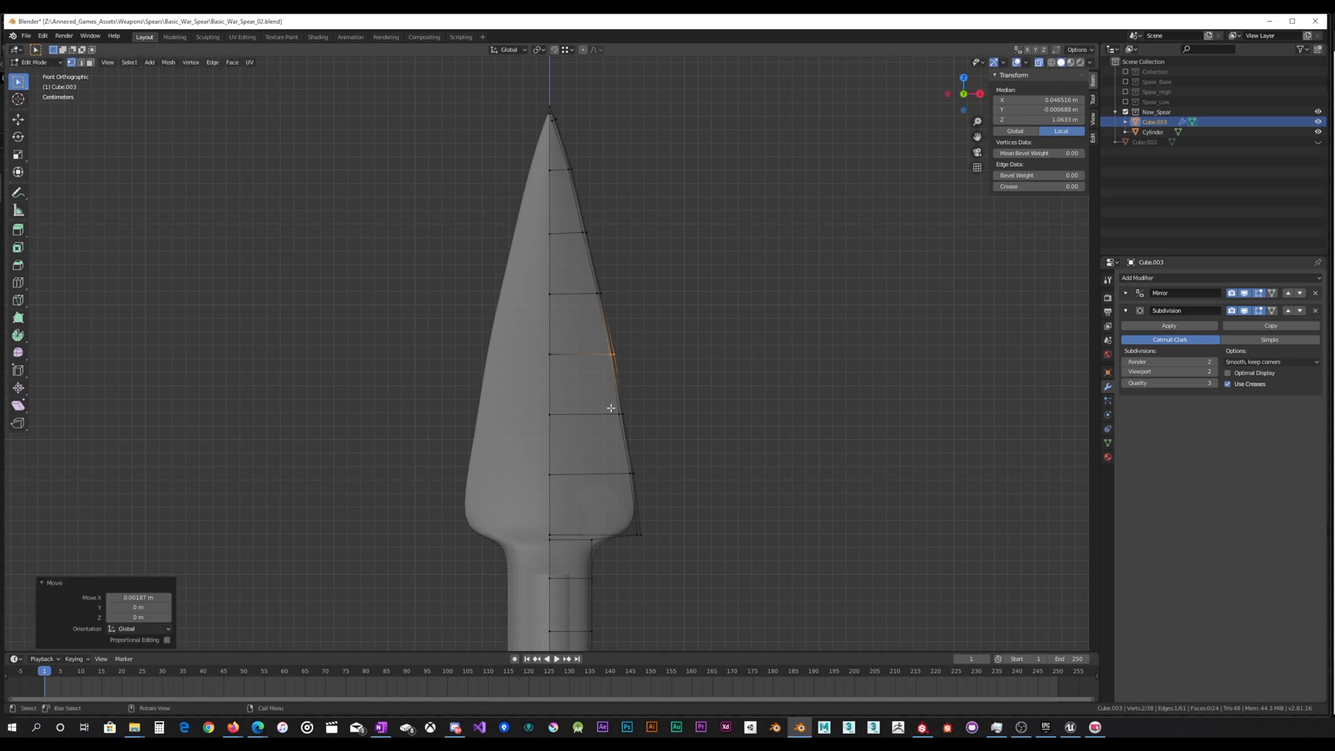
Move the outer-edge vertices of the fifth and sixth rows outward, shifting the fifth 0.00149 m along X and 0.000746 m along Z
{"action": "left_click_drag", "start_coordinate": [606, 424], "coordinate": [644, 404]}
{"action": "key", "text": "g"}
{"action": "left_click", "coordinate": [646, 412]}
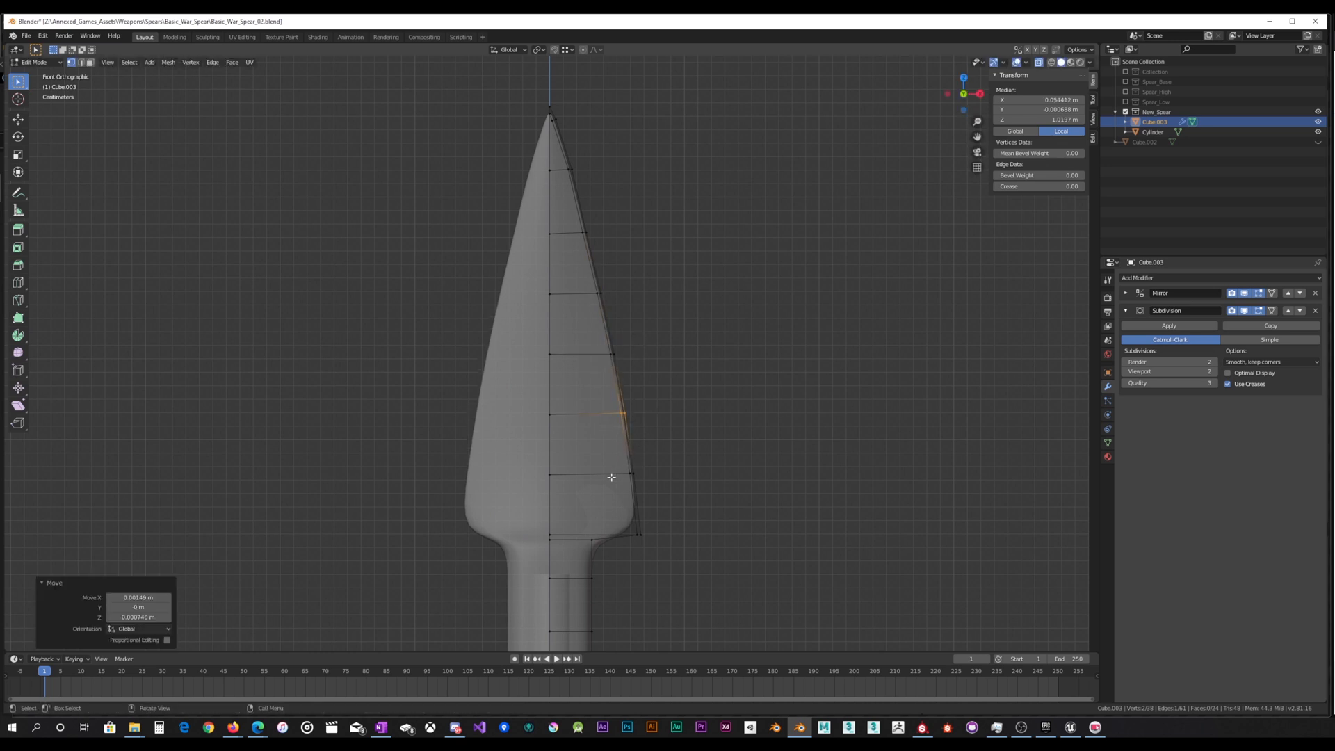
{"action": "left_click_drag", "start_coordinate": [611, 477], "coordinate": [658, 467]}
{"action": "key", "text": "g"}
{"action": "left_click", "coordinate": [661, 464]}
Pull the fourth and third rows' outer-edge vertices back inward to even the blade outline, moving the third by 0.00112 m along X
{"action": "key", "text": "g"}
{"action": "left_click_drag", "start_coordinate": [631, 409], "coordinate": [628, 350]}
{"action": "left_click", "coordinate": [637, 406]}
{"action": "key", "text": "g"}
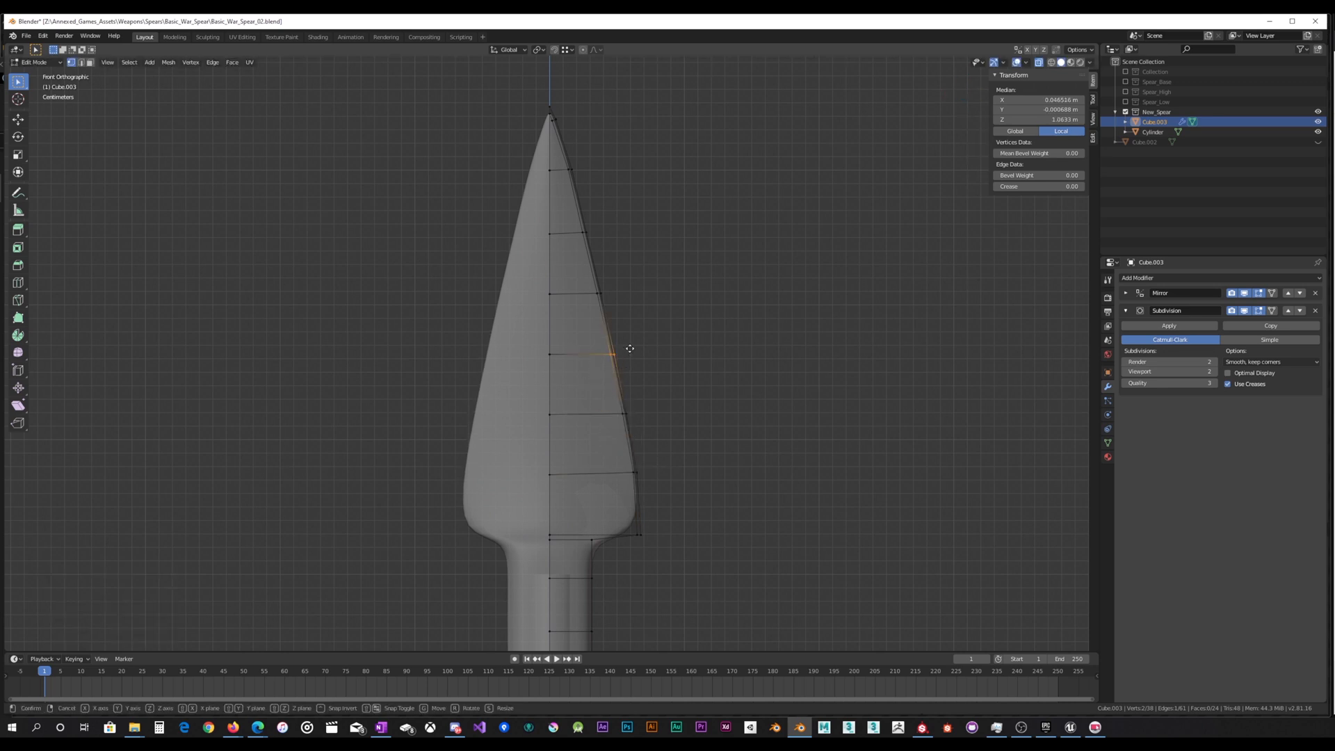
{"action": "left_click", "coordinate": [629, 349]}
{"action": "left_click_drag", "start_coordinate": [607, 303], "coordinate": [592, 285]}
{"action": "key", "text": "g"}
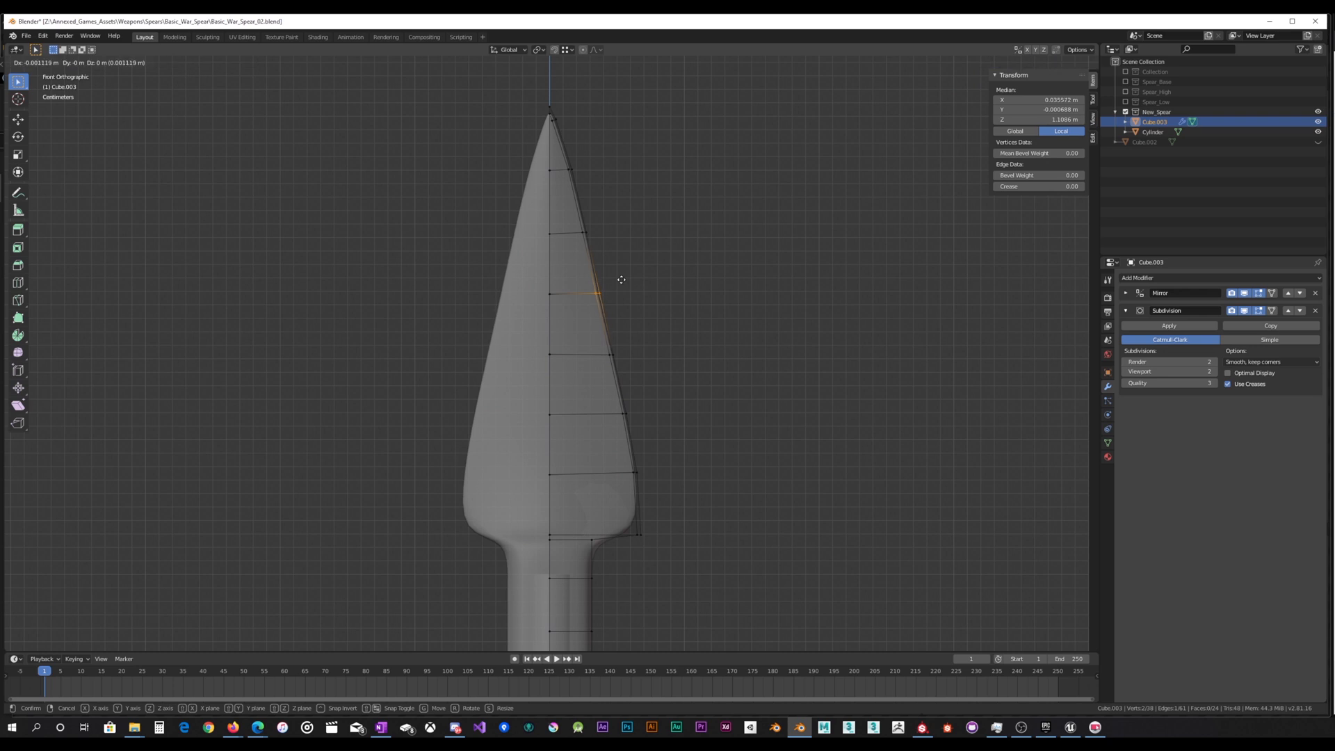
{"action": "left_click", "coordinate": [620, 280]}
Move the outer-edge vertices just above the blade's base by 0.000895 m along X and -0.00134 m along Z
{"action": "scroll", "coordinate": [609, 317], "scroll_direction": "down", "scroll_amount": 1}
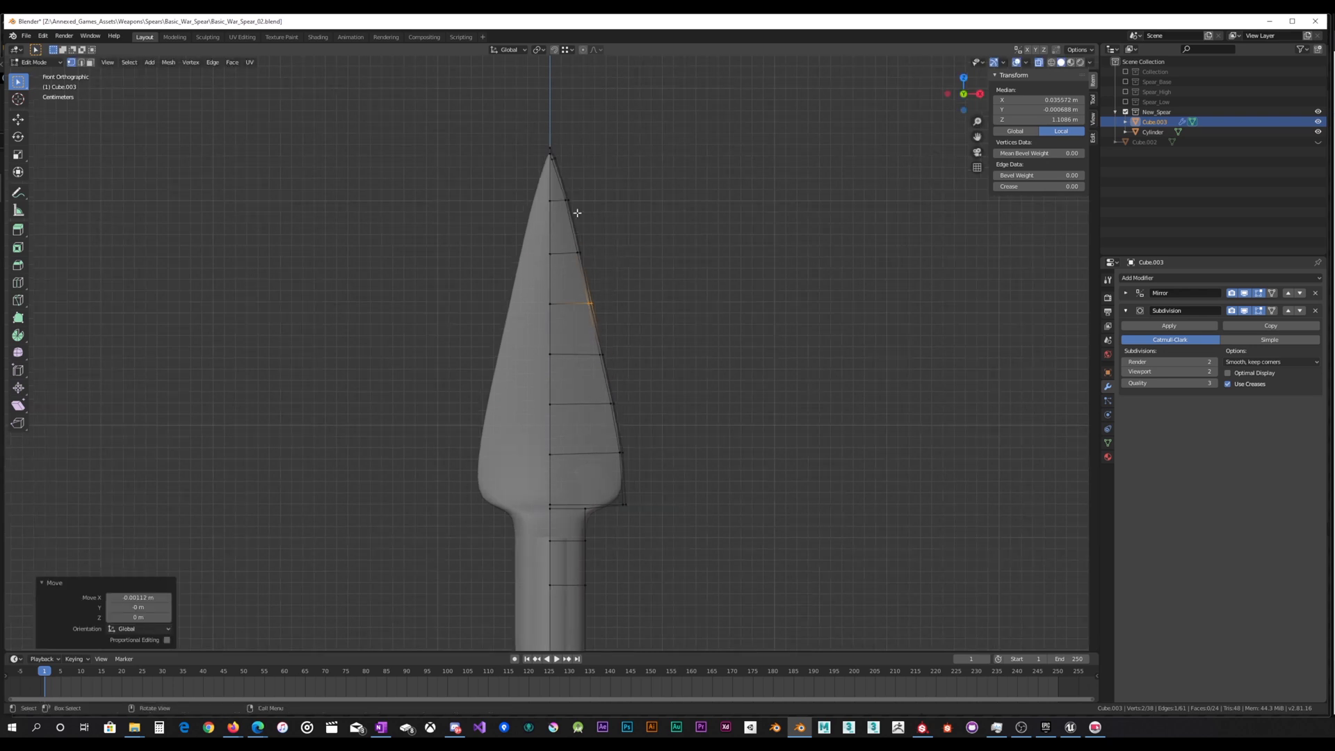
{"action": "left_click_drag", "start_coordinate": [613, 471], "coordinate": [647, 443]}
{"action": "key", "text": "g"}
{"action": "left_click", "coordinate": [646, 444]}
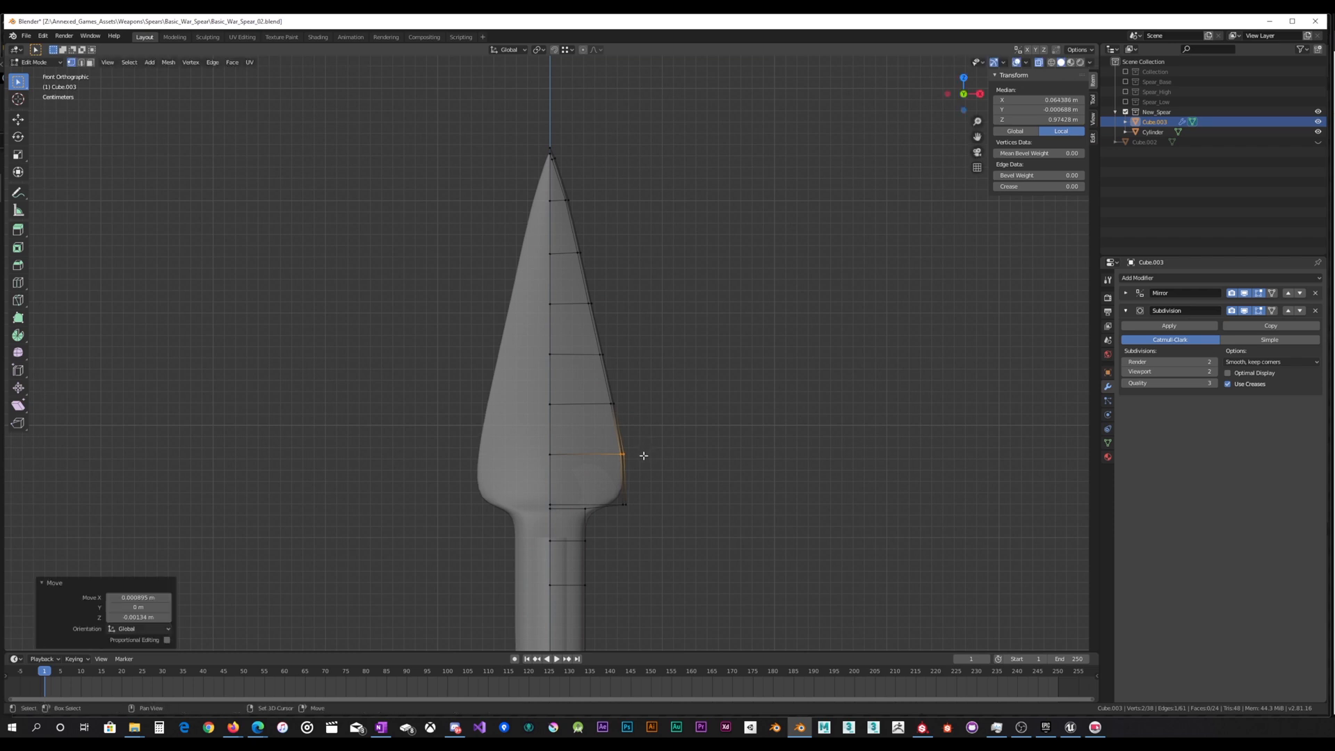
Select the front vertices where the blade meets the socket and move them 0.0158 m inward along Y
{"action": "middle_click_drag", "start_coordinate": [643, 456], "coordinate": [643, 396], "text": "shift"}
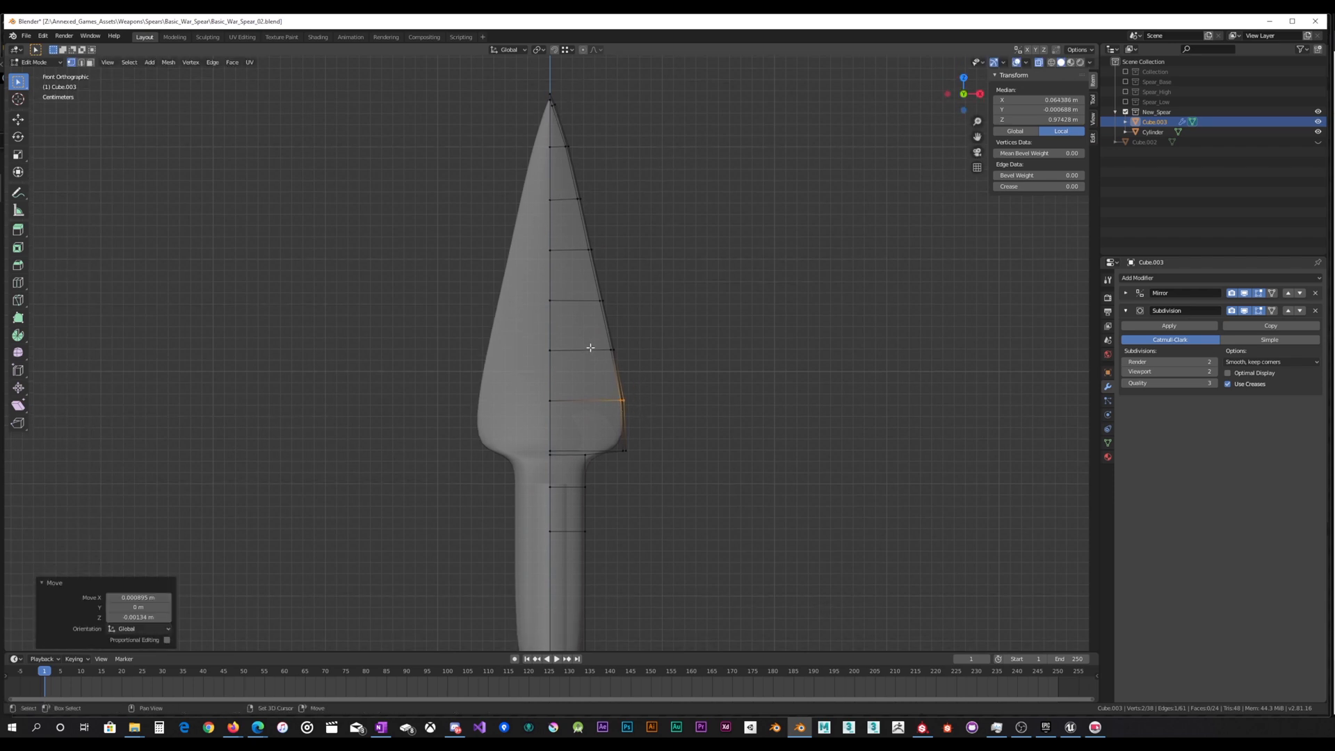
{"action": "middle_click_drag", "start_coordinate": [590, 348], "coordinate": [594, 291], "text": "shift"}
{"action": "scroll", "coordinate": [611, 300], "scroll_direction": "up", "scroll_amount": 3}
{"action": "middle_click_drag", "start_coordinate": [730, 342], "coordinate": [635, 283], "text": "shift"}
{"action": "middle_click_drag", "start_coordinate": [581, 240], "coordinate": [593, 304]}
{"action": "middle_click_drag", "start_coordinate": [494, 404], "coordinate": [414, 452]}
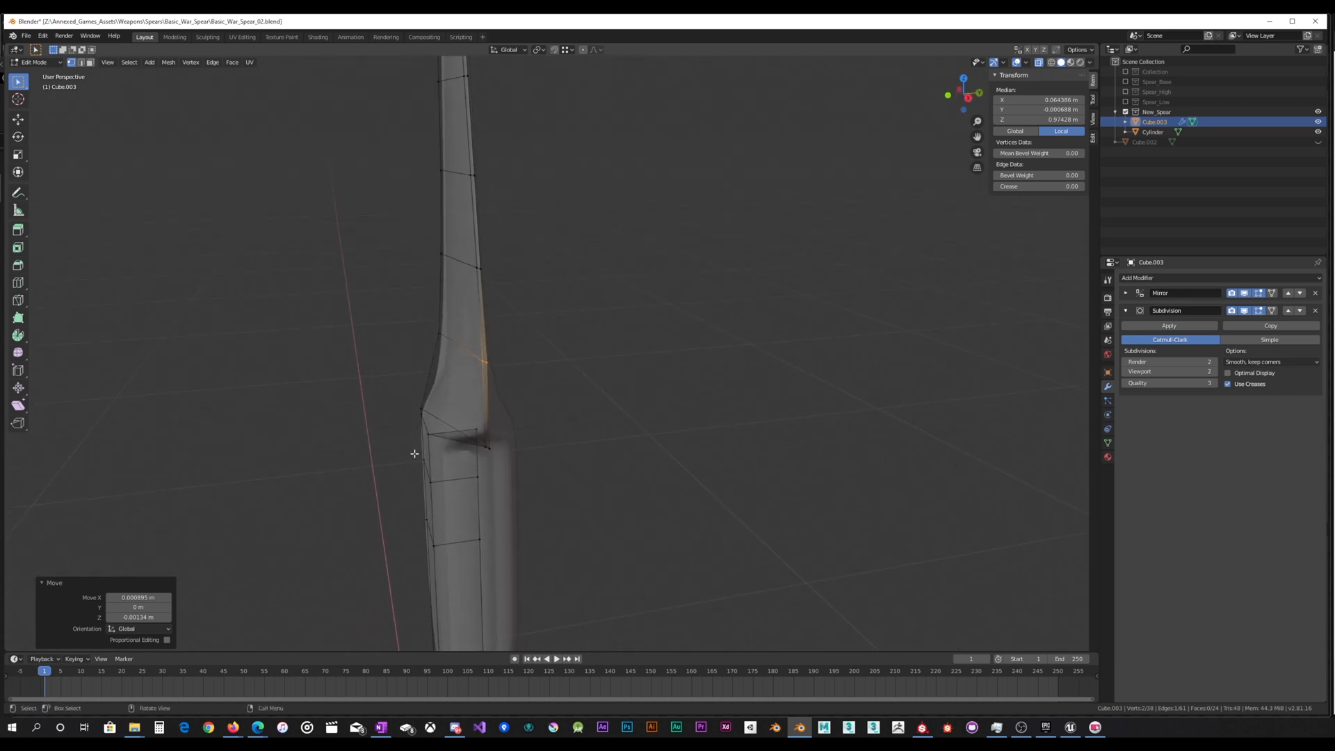
{"action": "left_click_drag", "start_coordinate": [411, 453], "coordinate": [447, 403]}
{"action": "middle_click_drag", "start_coordinate": [447, 403], "coordinate": [446, 390]}
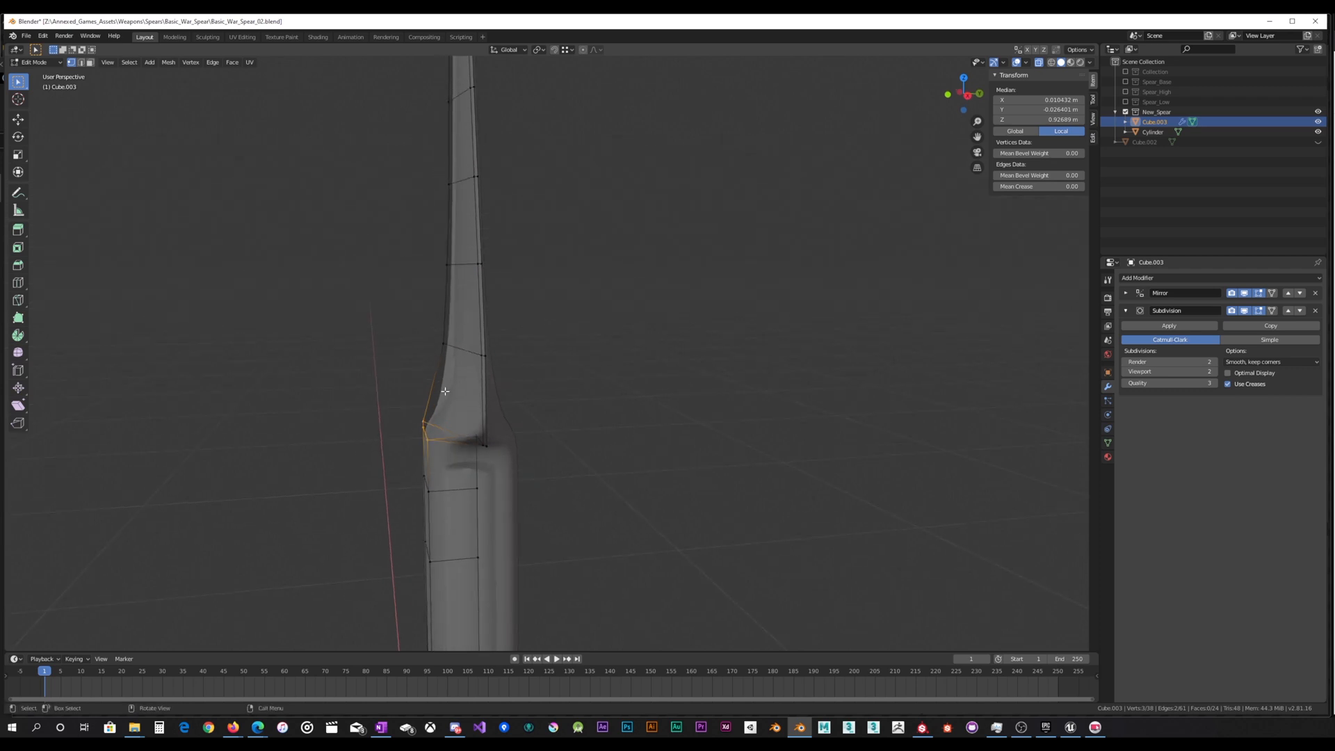
{"action": "key", "text": "g"}
{"action": "key", "text": "y"}
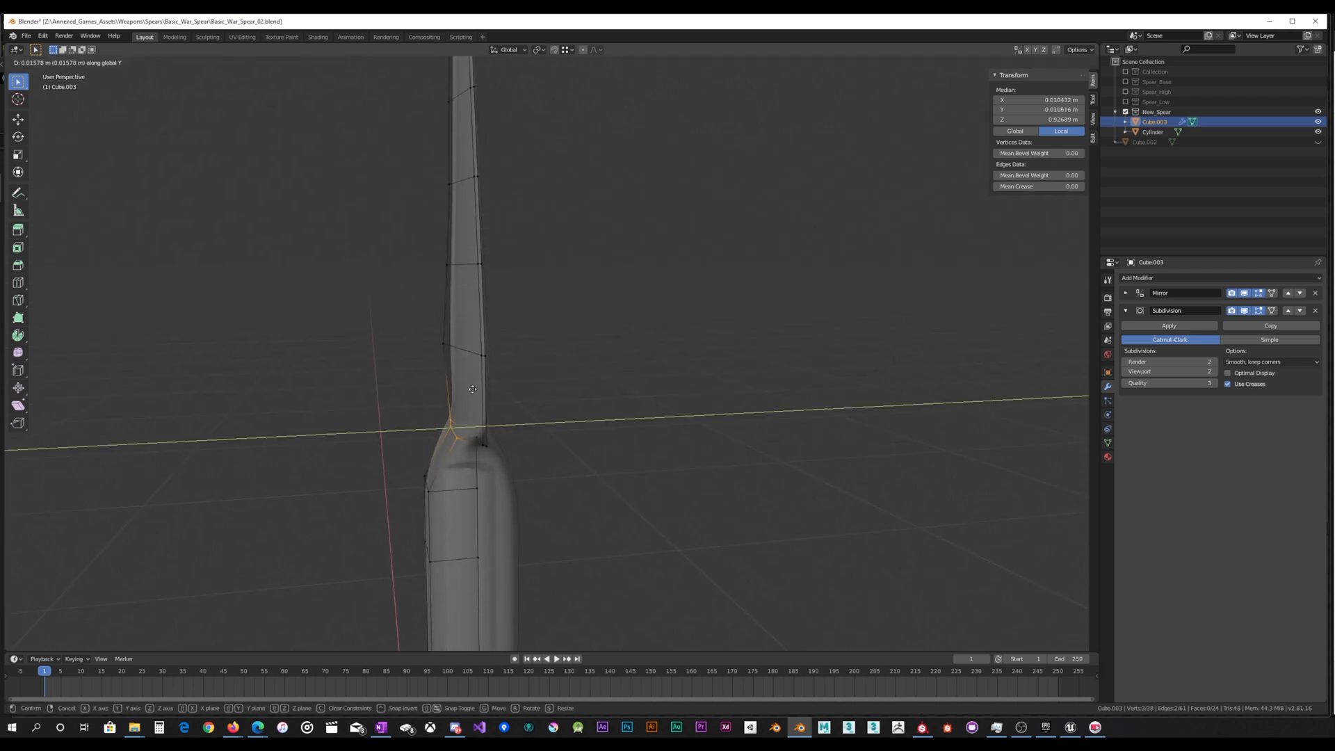
{"action": "left_click", "coordinate": [472, 389]}
Shift the selected front vertices at the blade's base back along Y by -0.00509 m and a further -0.00112 m
{"action": "middle_click_drag", "start_coordinate": [472, 389], "coordinate": [465, 372]}
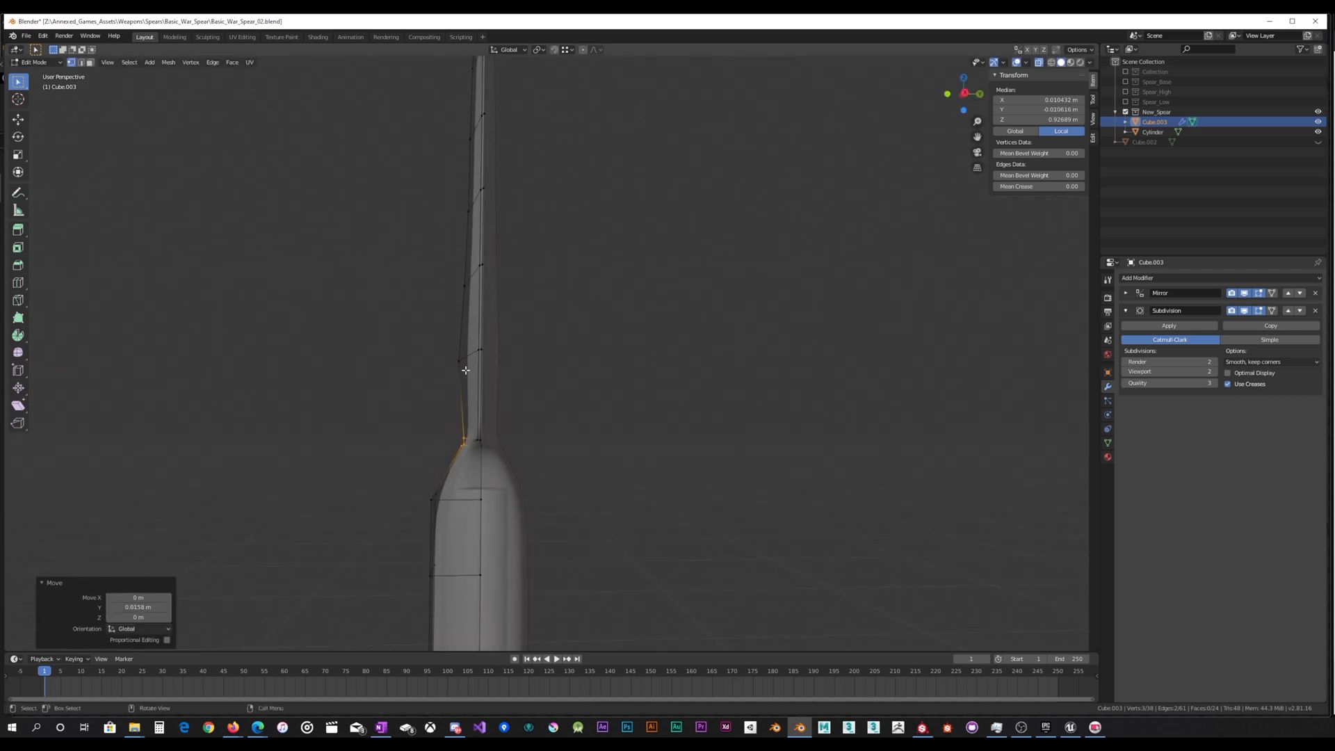
{"action": "key", "text": "g"}
{"action": "key", "text": "y"}
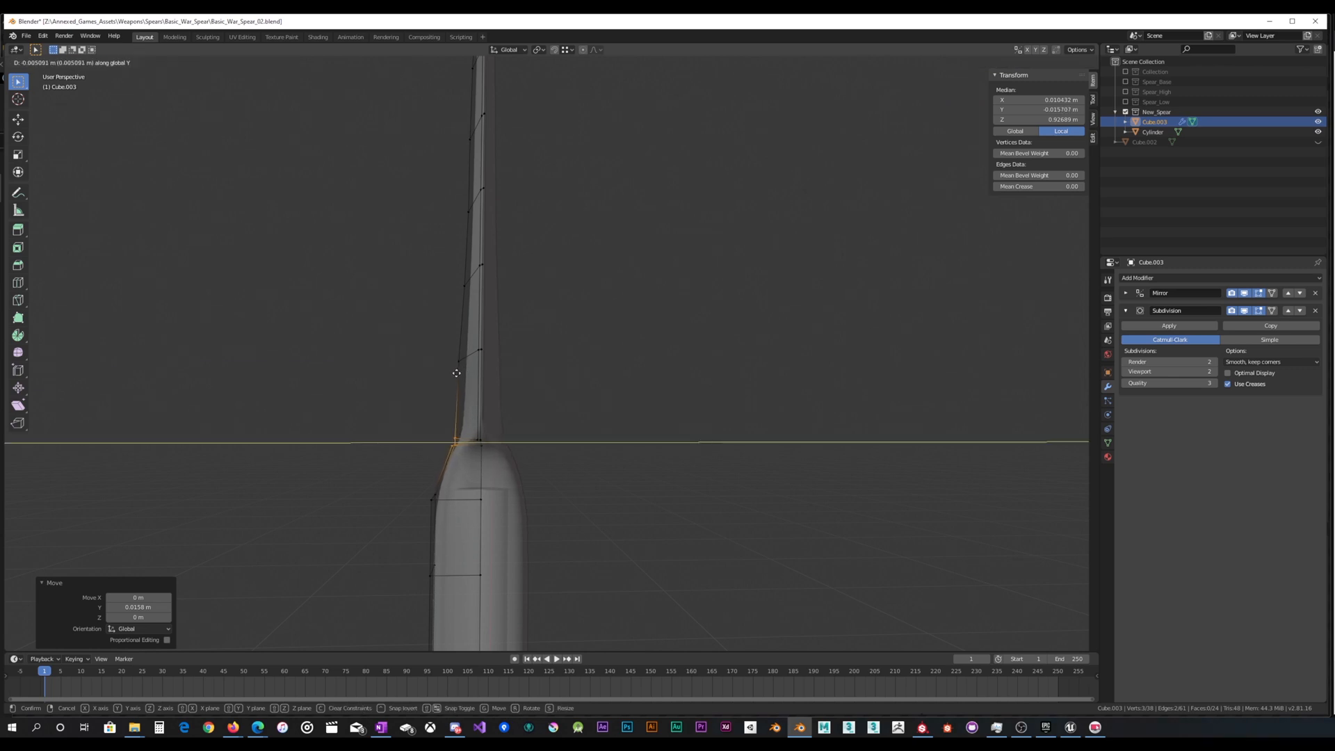
{"action": "left_click", "coordinate": [456, 373]}
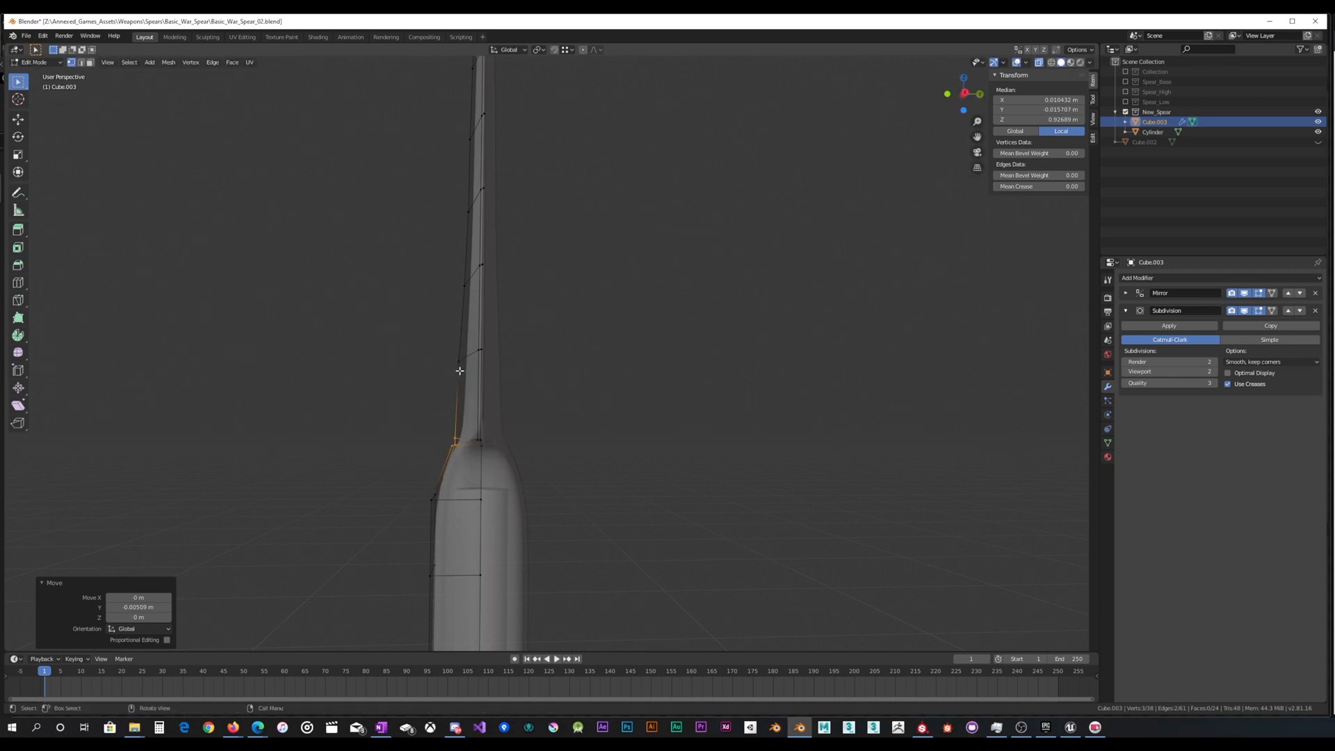
{"action": "key", "text": "g"}
{"action": "key", "text": "y"}
{"action": "left_click", "coordinate": [459, 375]}
Select the front vertices of the socket's two upper rows and move them 0.00609 m inward along Y
{"action": "mouse_move", "coordinate": [457, 373]}
{"action": "middle_mouse_down"}
{"action": "mouse_move", "coordinate": [575, 379]}
{"action": "mouse_move", "coordinate": [584, 422]}
{"action": "mouse_move", "coordinate": [549, 383]}
{"action": "mouse_move", "coordinate": [438, 388]}
{"action": "middle_mouse_up"}
{"action": "scroll", "coordinate": [445, 393], "scroll_direction": "down", "scroll_amount": 3}
{"action": "middle_click_drag", "start_coordinate": [551, 468], "coordinate": [453, 507]}
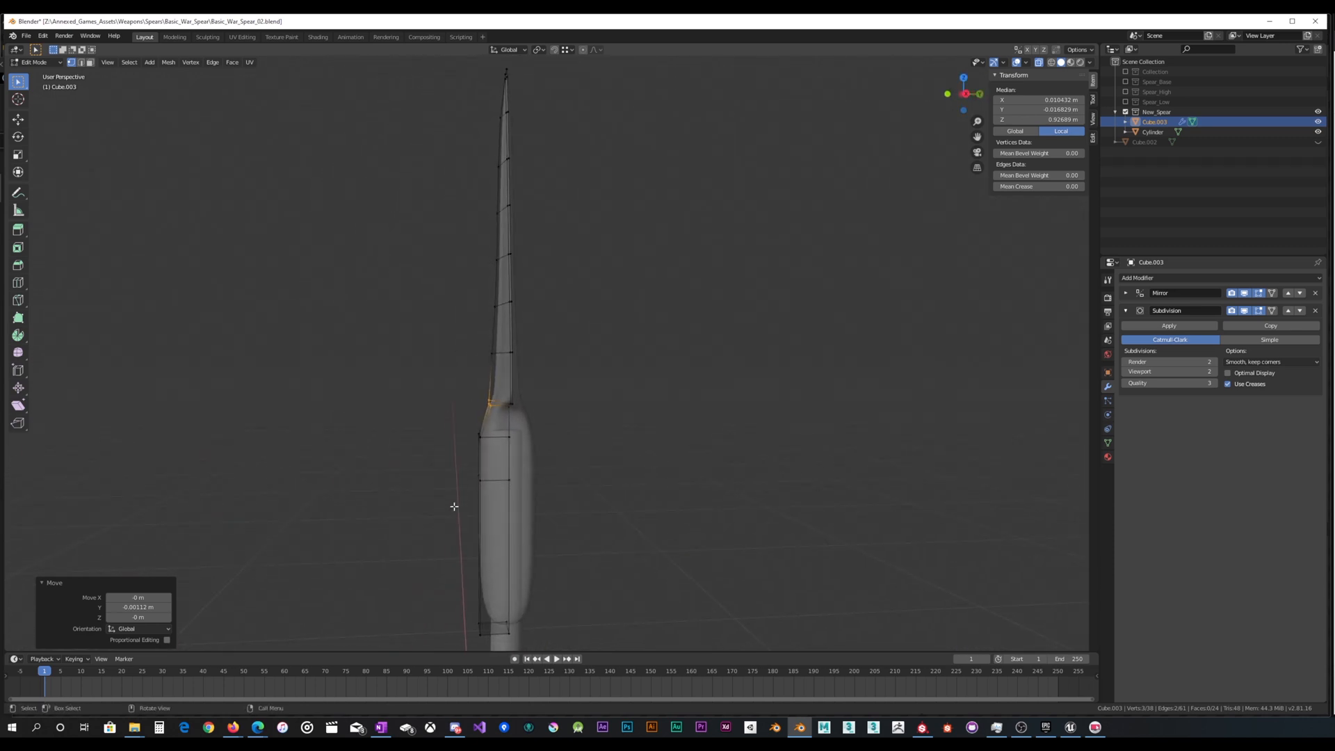
{"action": "left_click_drag", "start_coordinate": [452, 507], "coordinate": [548, 425]}
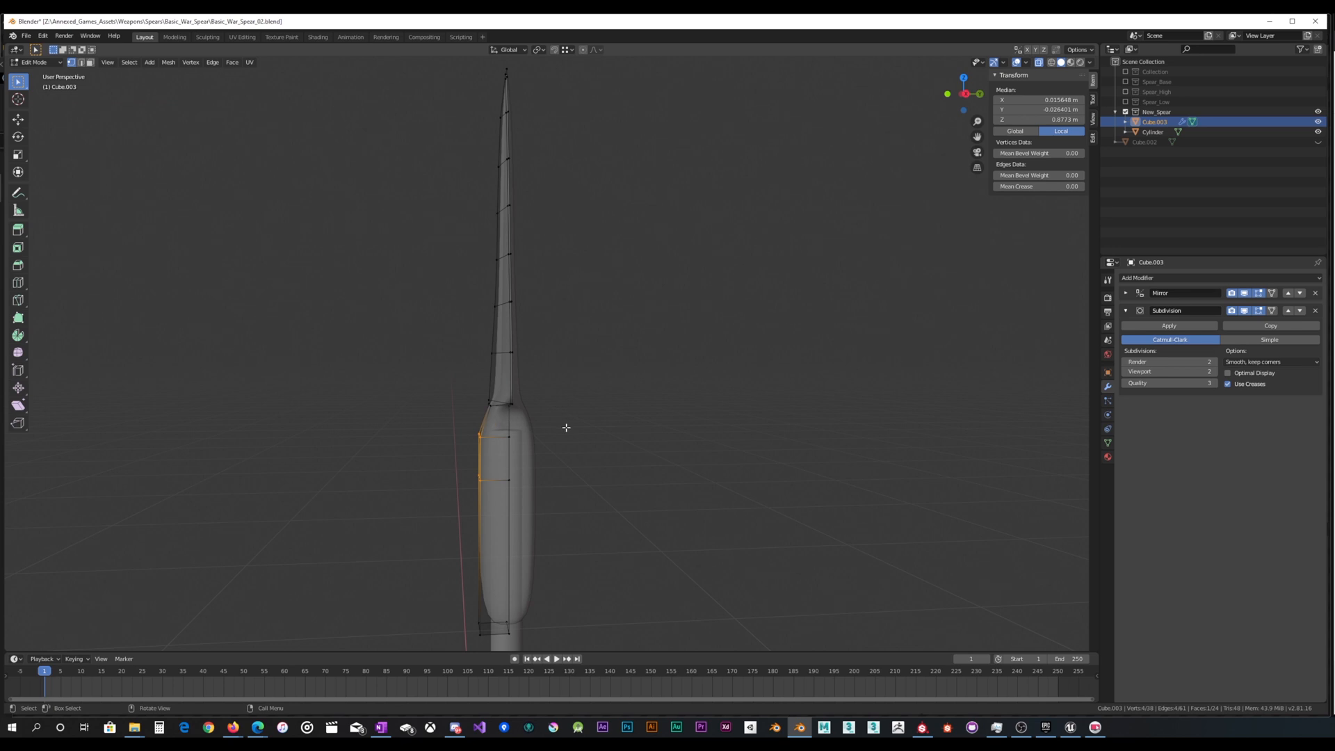
{"action": "key", "text": "g"}
{"action": "key", "text": "y"}
{"action": "left_click", "coordinate": [571, 427]}
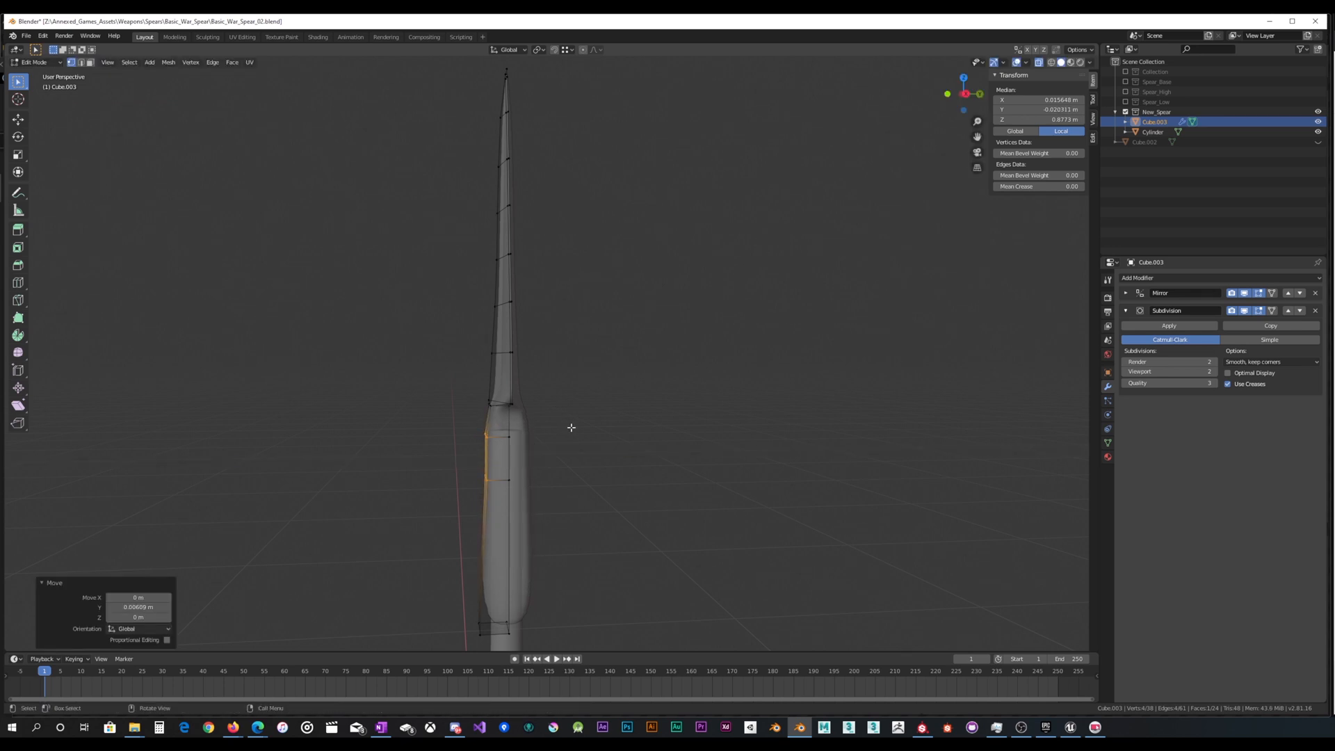
Narrow the upper socket by moving its side vertices about 0.0105 m inward along X
{"action": "middle_click_drag", "start_coordinate": [571, 427], "coordinate": [671, 432]}
{"action": "left_click_drag", "start_coordinate": [506, 521], "coordinate": [556, 430]}
{"action": "key", "text": "g"}
{"action": "key", "text": "x"}
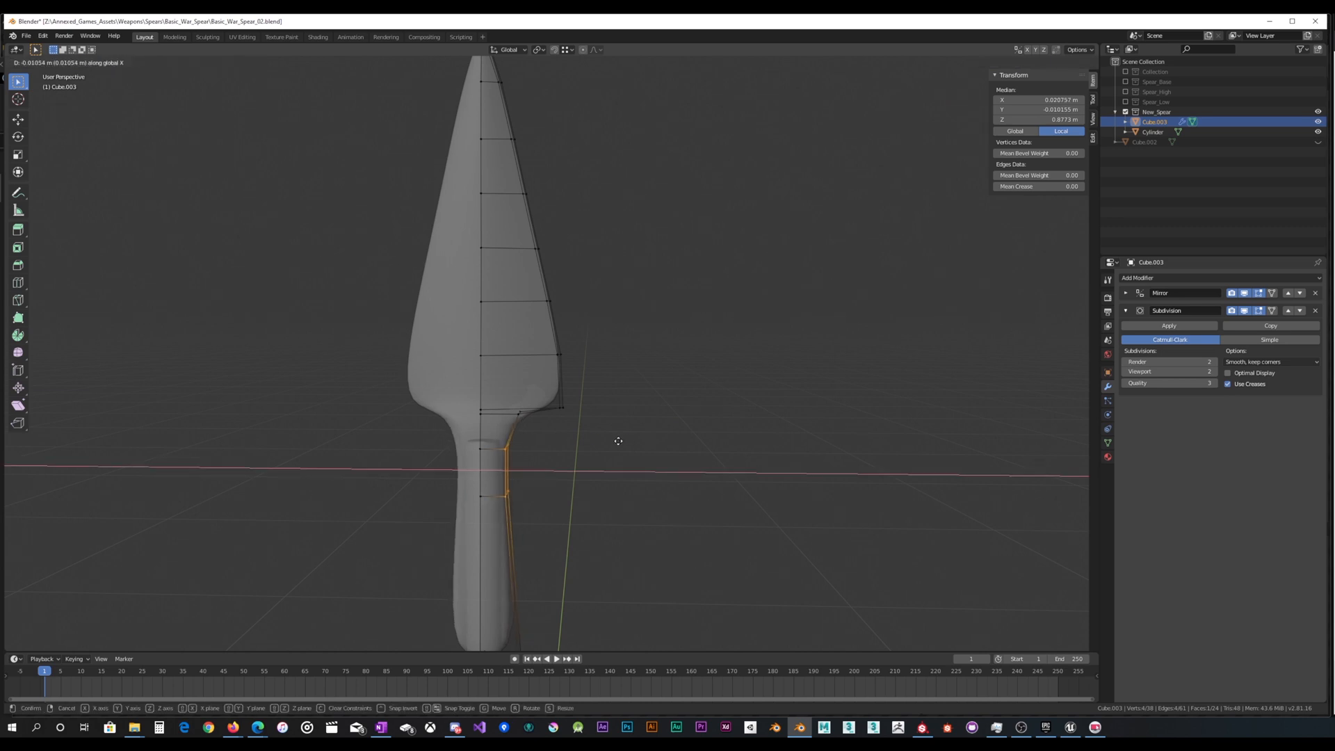
{"action": "left_click", "coordinate": [616, 441]}
Try a two-segment bevel, 0.00184 m wide, on the edge at the blade's lower outer corner
{"action": "middle_click_drag", "start_coordinate": [614, 441], "coordinate": [492, 544]}
{"action": "scroll", "coordinate": [612, 414], "scroll_direction": "up", "scroll_amount": 2}
{"action": "scroll", "coordinate": [611, 412], "scroll_direction": "up", "scroll_amount": 2}
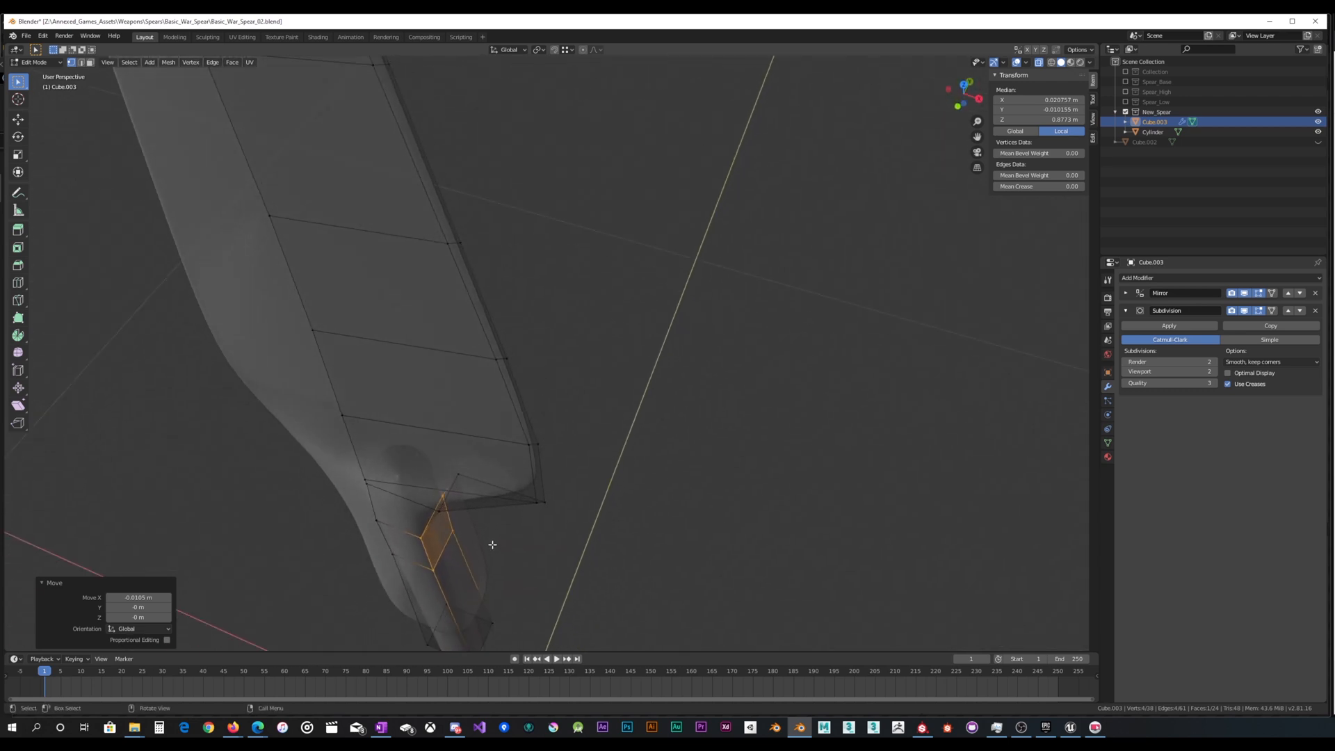
{"action": "left_click", "coordinate": [437, 511]}
{"action": "middle_click_drag", "start_coordinate": [437, 510], "coordinate": [528, 420]}
{"action": "left_click_drag", "start_coordinate": [537, 498], "coordinate": [598, 459]}
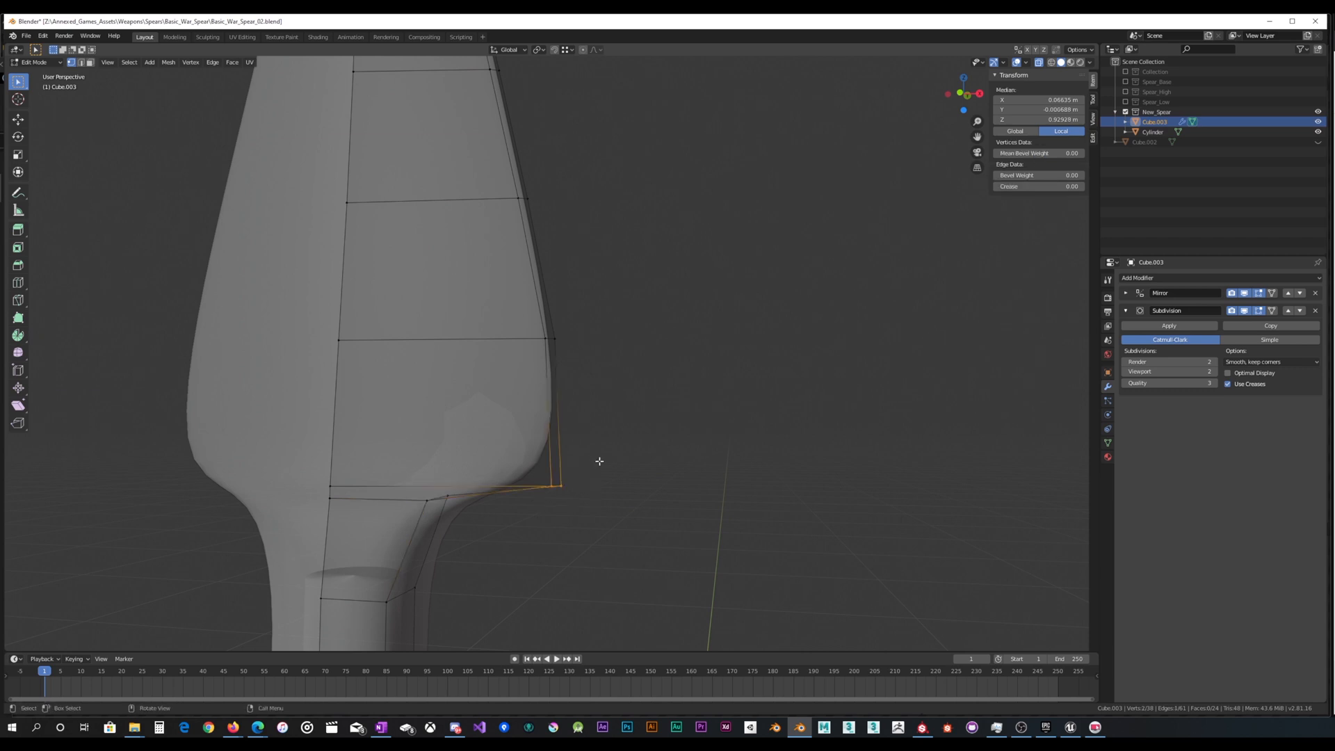
{"action": "middle_click_drag", "start_coordinate": [598, 459], "coordinate": [598, 440]}
{"action": "key", "text": "ctrl+b"}
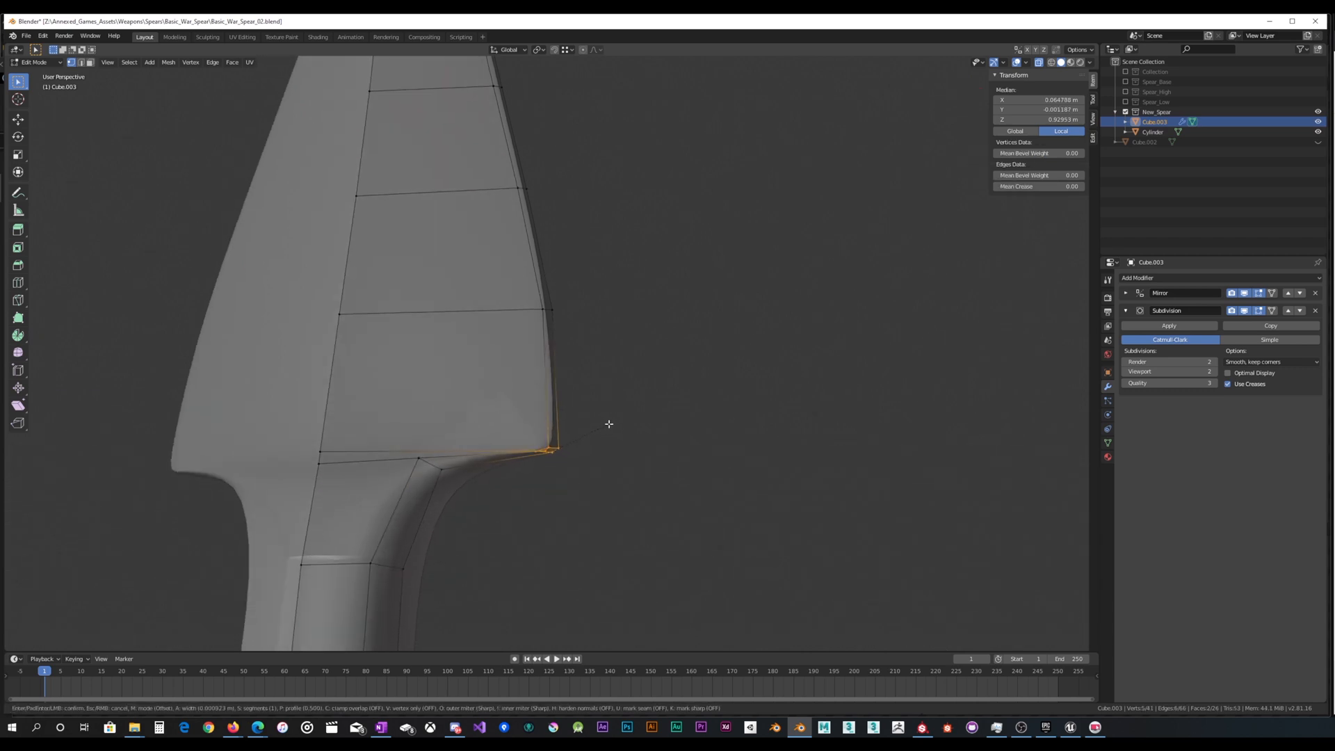
{"action": "scroll", "coordinate": [614, 419], "scroll_direction": "up", "scroll_amount": 1}
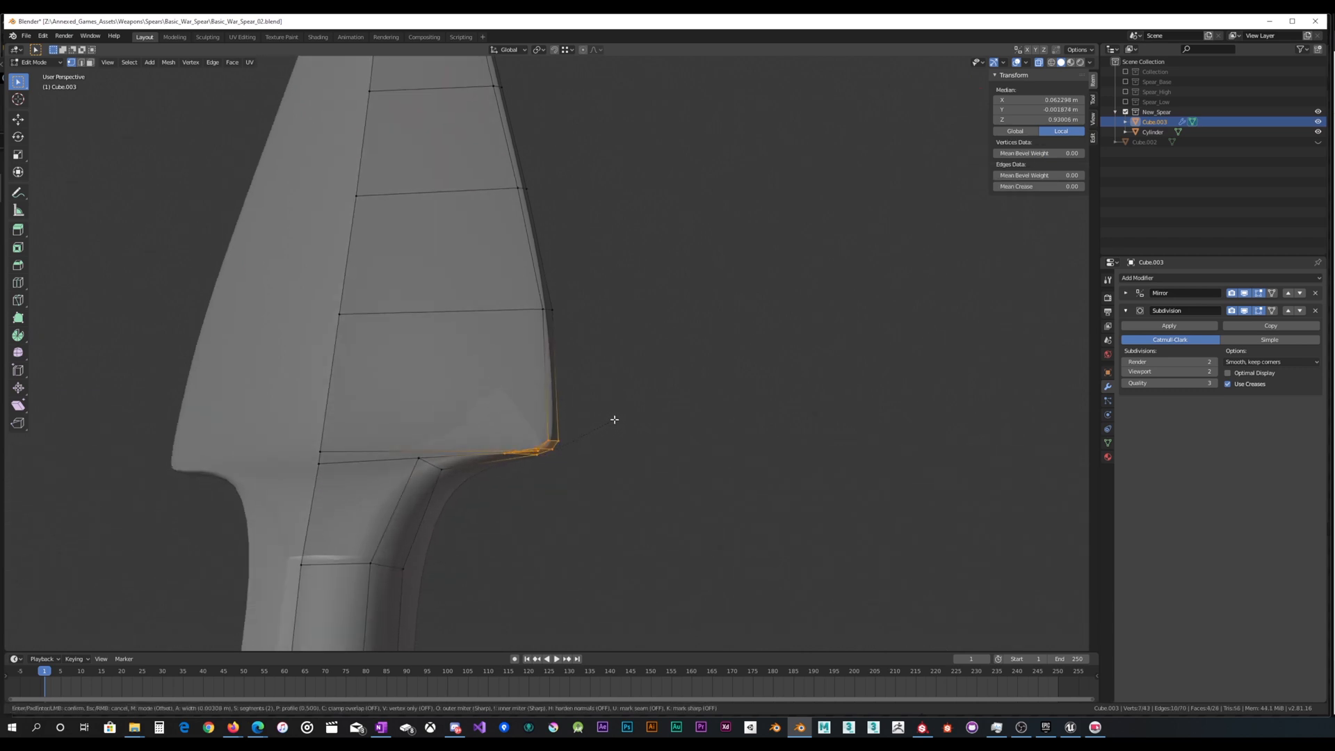
{"action": "left_click", "coordinate": [611, 422]}
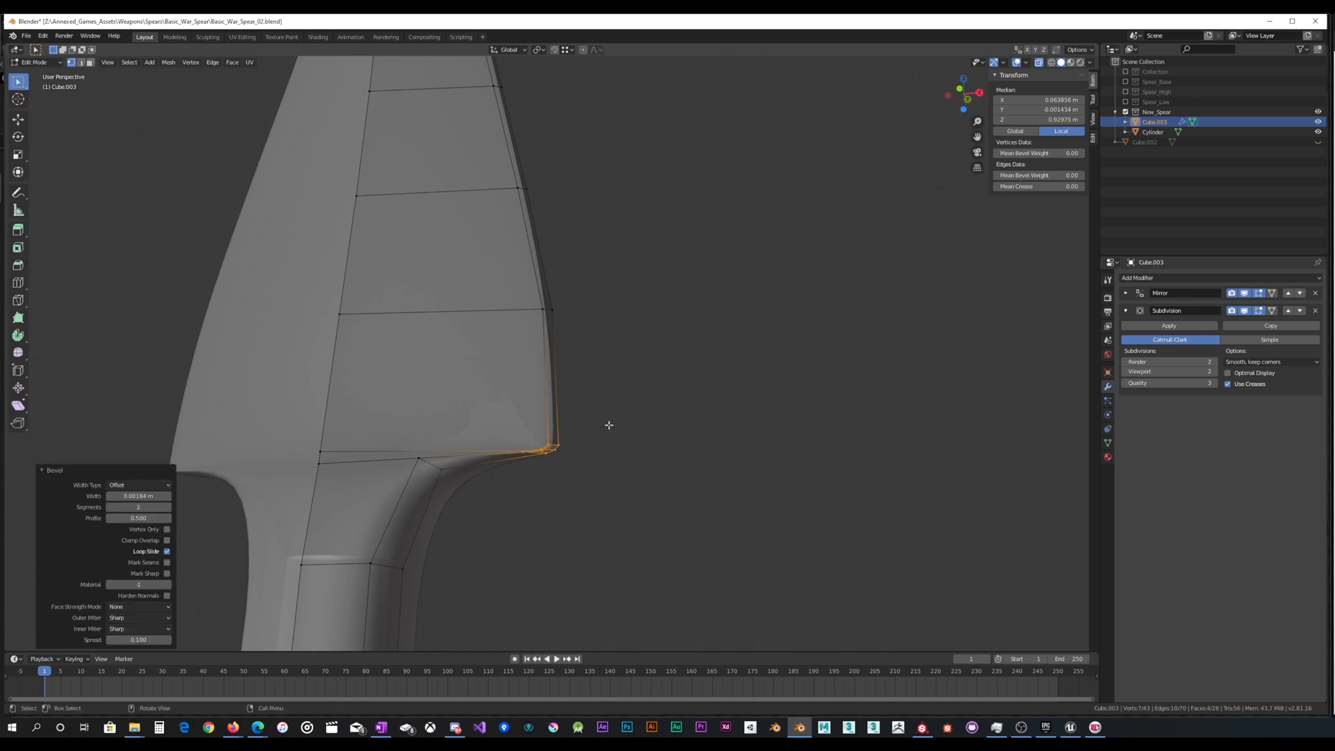
Inspect the beveled lower corner up close and undo the bevel
{"action": "scroll", "coordinate": [608, 418], "scroll_direction": "up", "scroll_amount": 3}
{"action": "left_click", "coordinate": [545, 417]}
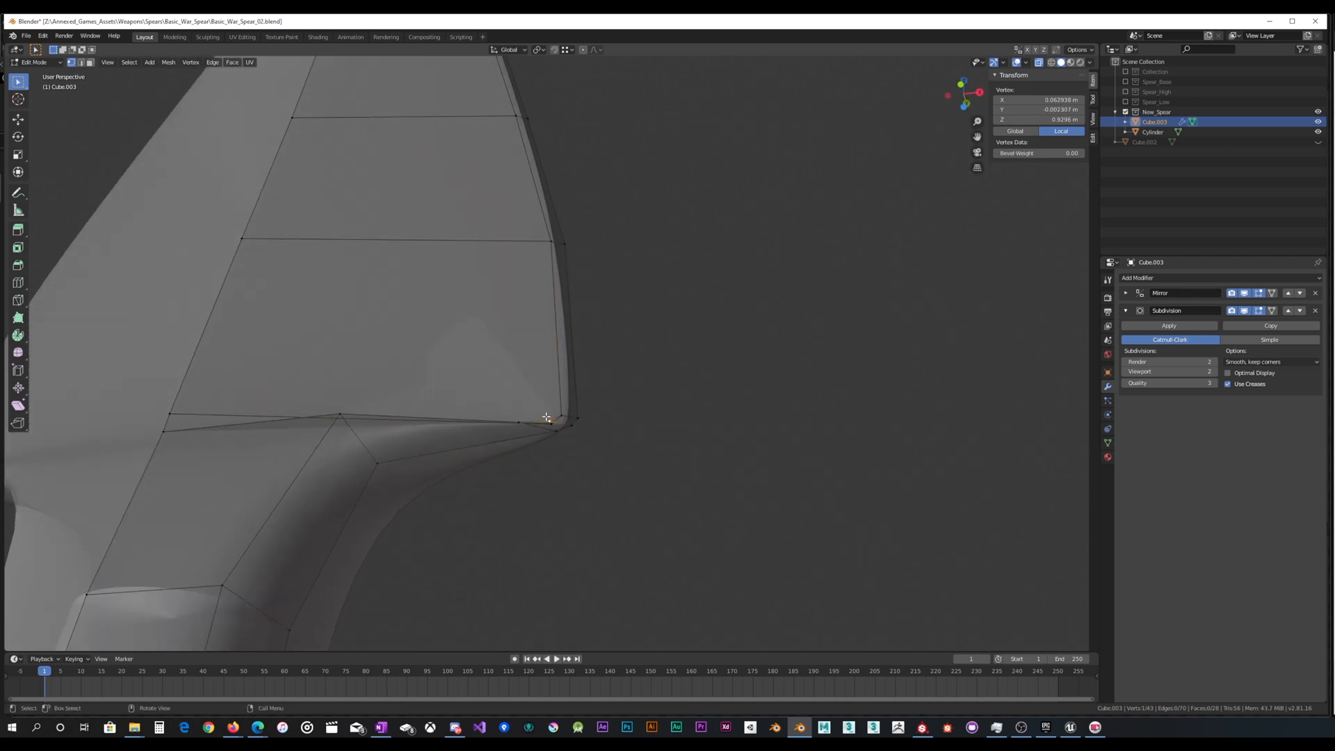
{"action": "key", "text": "KP_Decimal"}
{"action": "middle_click_drag", "start_coordinate": [531, 414], "coordinate": [502, 291]}
{"action": "key", "text": "ctrl+z"}
{"action": "key", "text": "ctrl+z"}
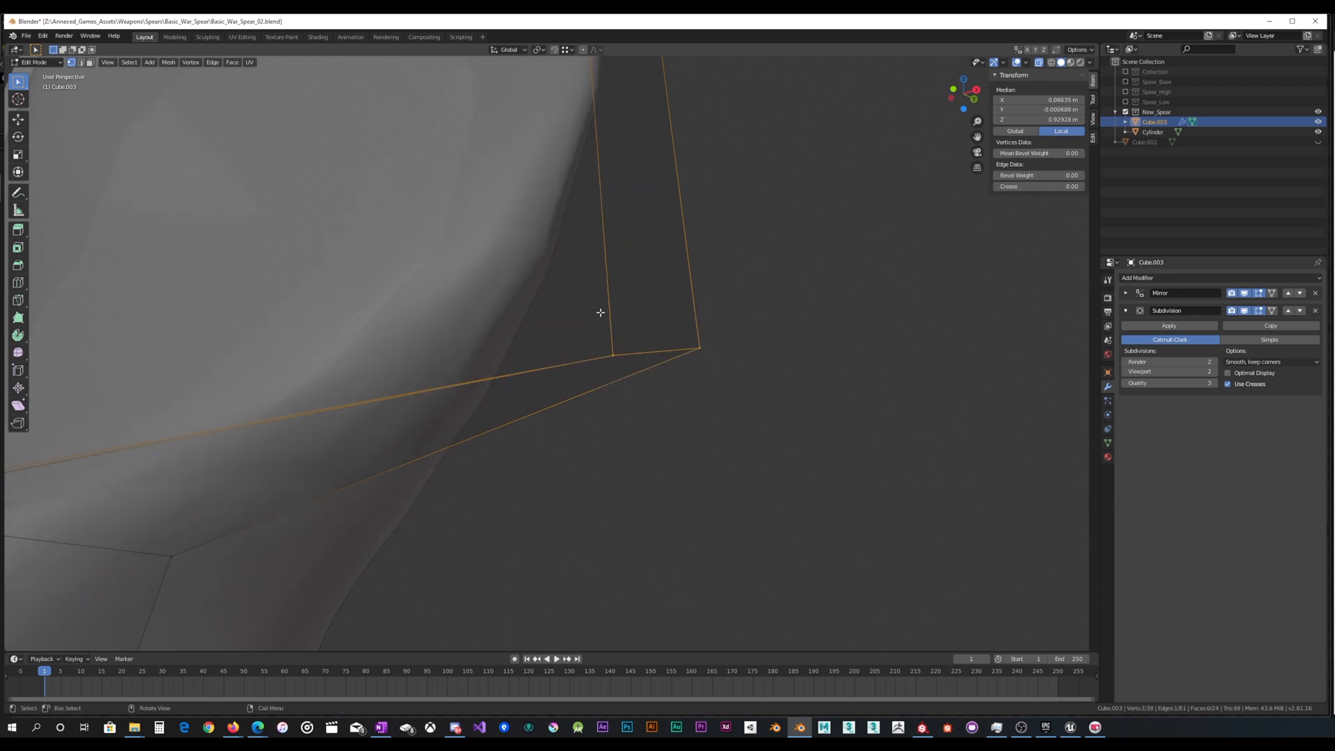
Bevel the short edge at the blade's lower outer corner with two segments
{"action": "middle_click_drag", "start_coordinate": [600, 312], "coordinate": [545, 326]}
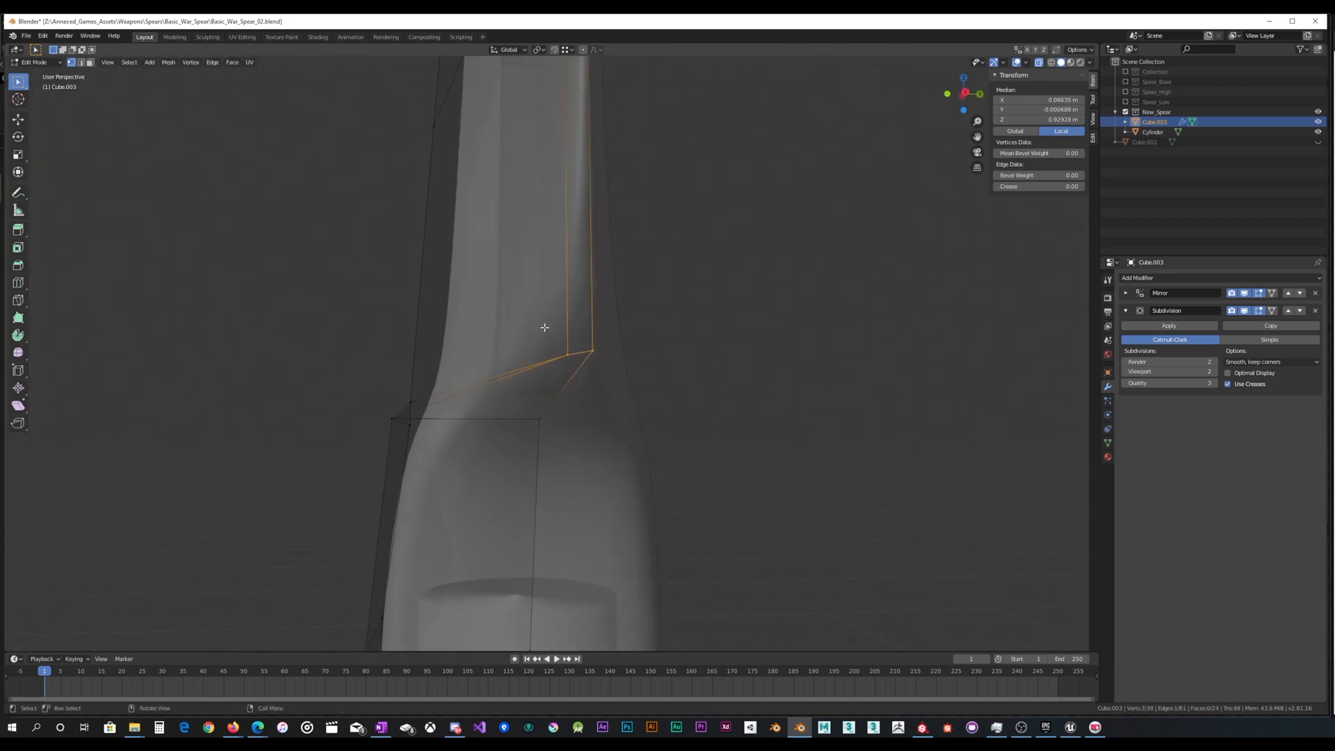
{"action": "key", "text": "ctrl+b"}
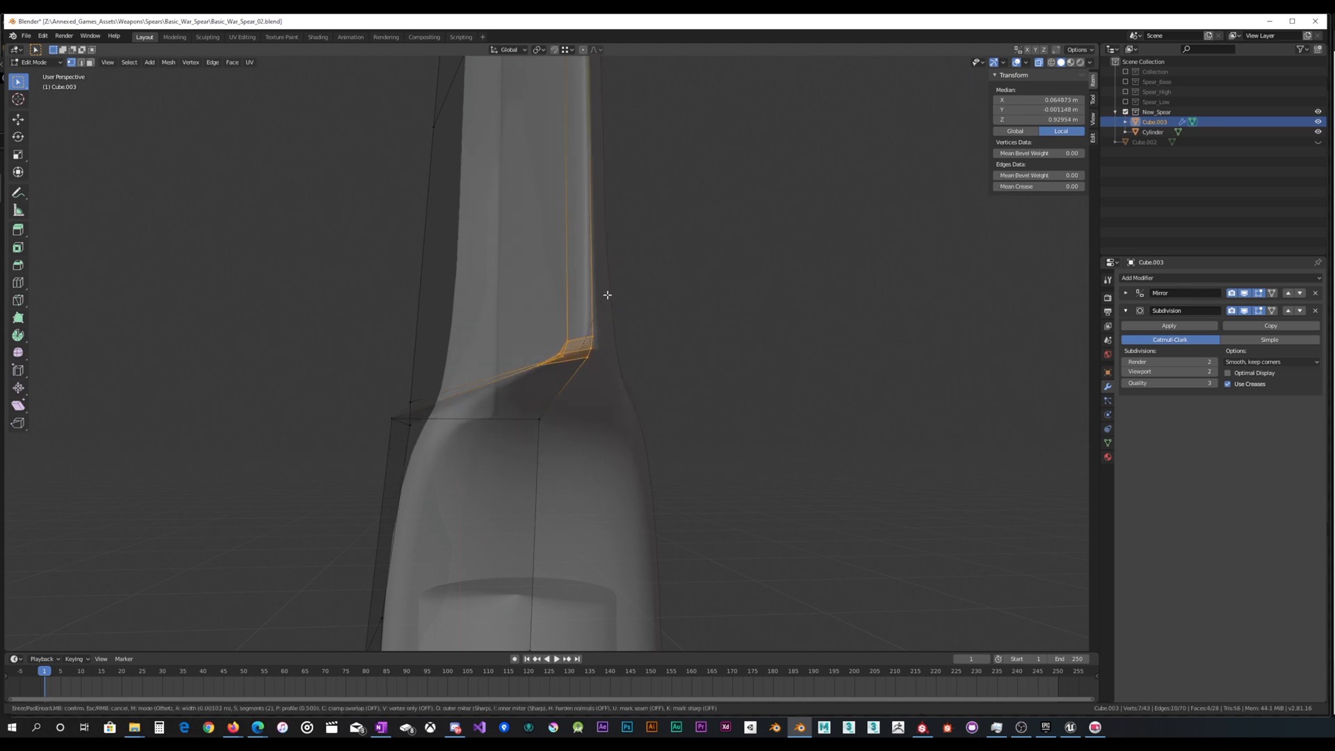
{"action": "key", "text": "Escape"}
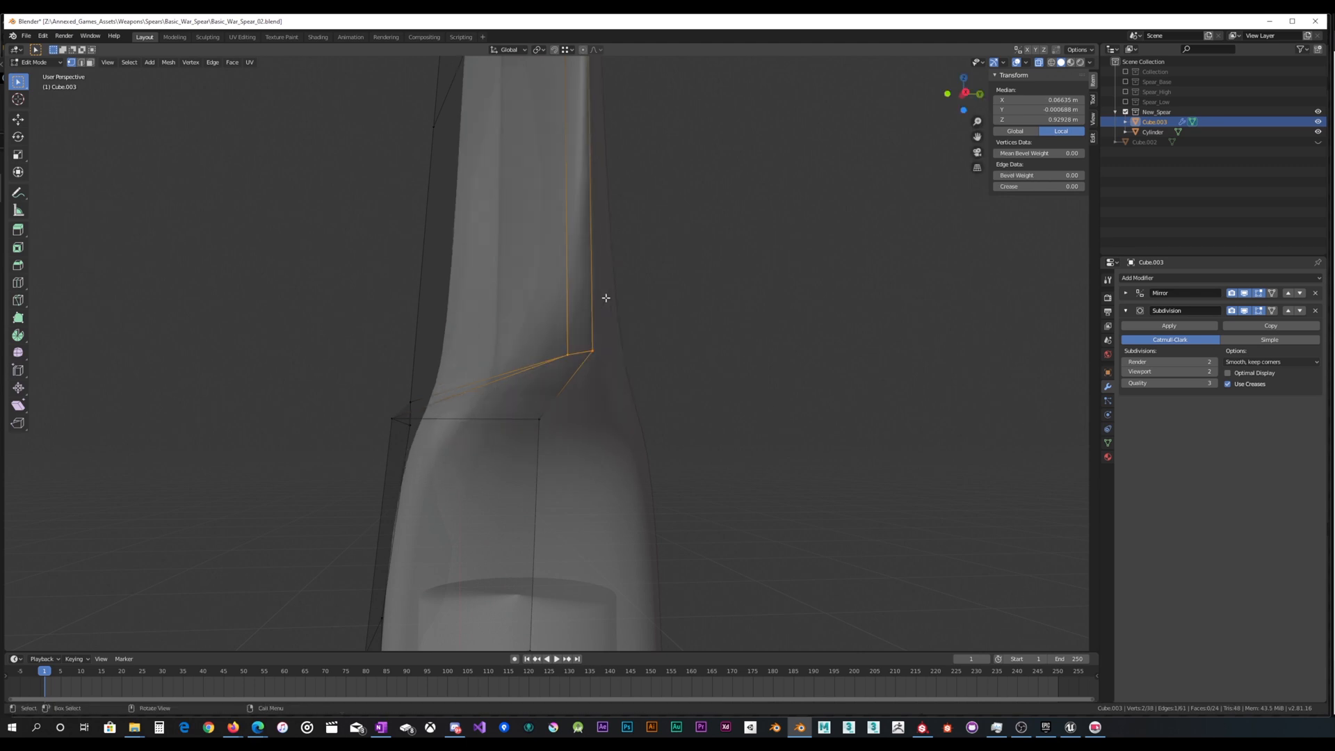
{"action": "key", "text": "ctrl+b"}
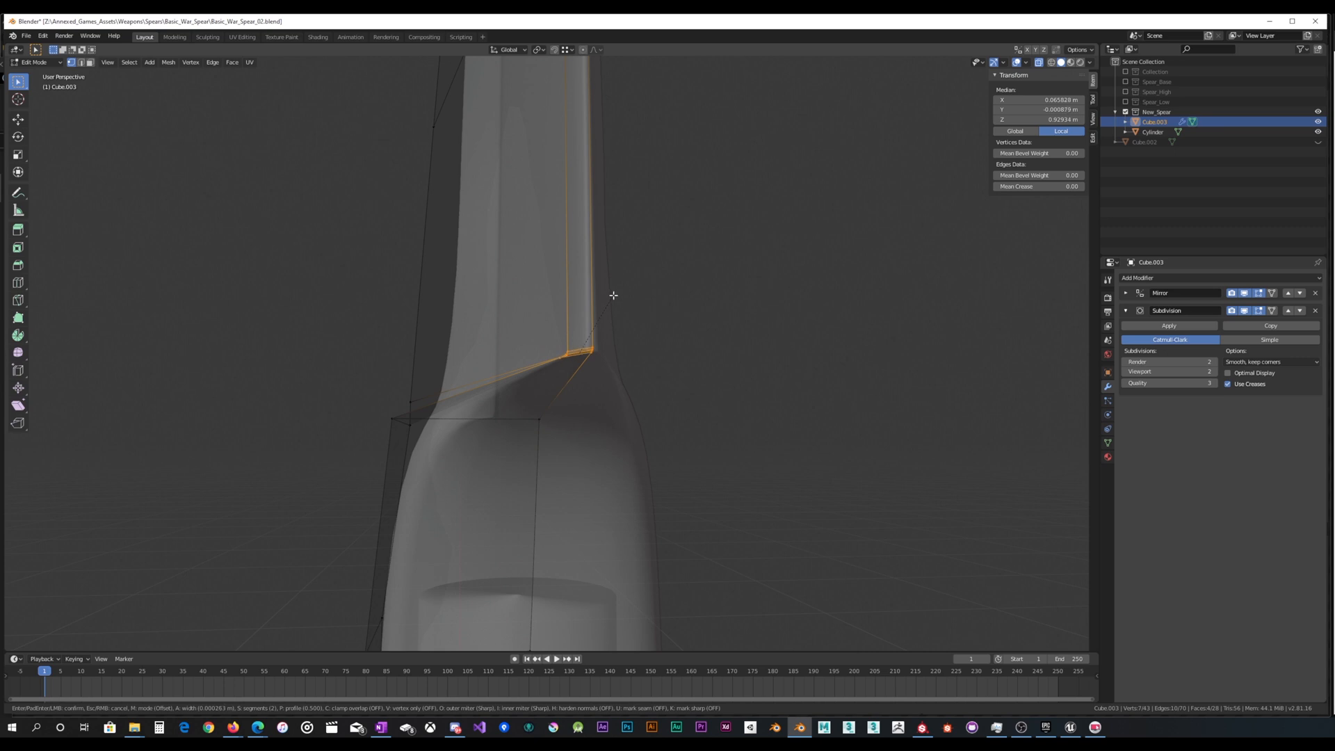
{"action": "left_click", "coordinate": [616, 294]}
In front view, move the bevelled corner's inner front vertex about 0.0004 m inward and 0.0002 m up
{"action": "scroll", "coordinate": [649, 310], "scroll_direction": "up", "scroll_amount": 6}
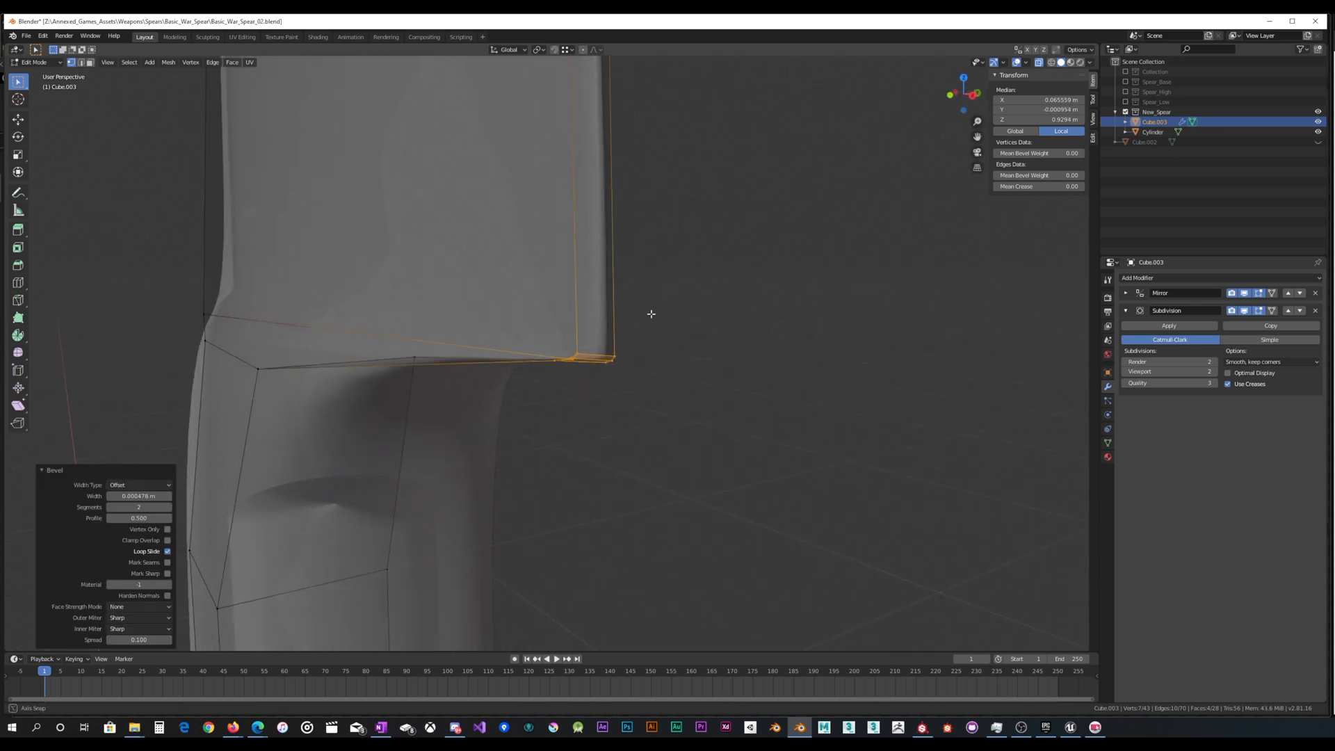
{"action": "scroll", "coordinate": [663, 318], "scroll_direction": "up", "scroll_amount": 1}
{"action": "left_click", "coordinate": [595, 355]}
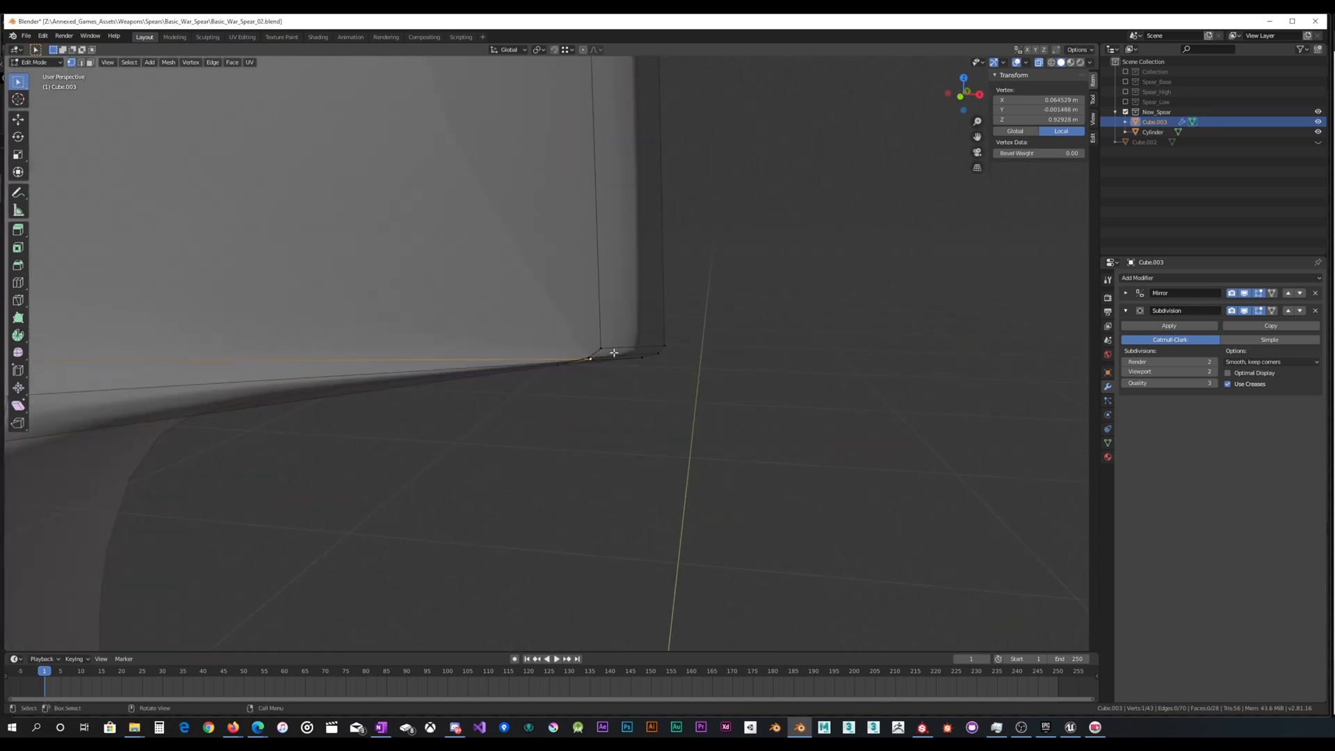
{"action": "scroll", "coordinate": [612, 356], "scroll_direction": "up", "scroll_amount": 5}
{"action": "middle_click_drag", "start_coordinate": [629, 362], "coordinate": [627, 334]}
{"action": "key", "text": "KP_1"}
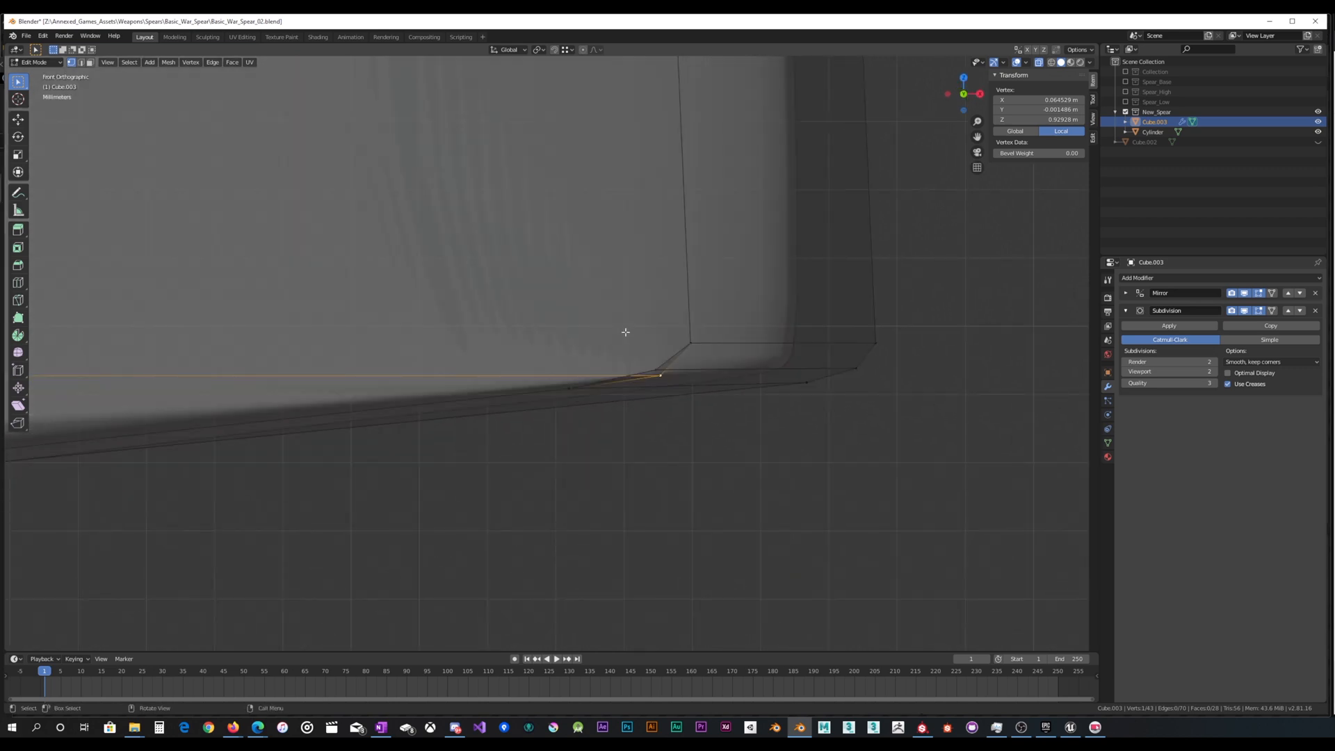
{"action": "key", "text": "g"}
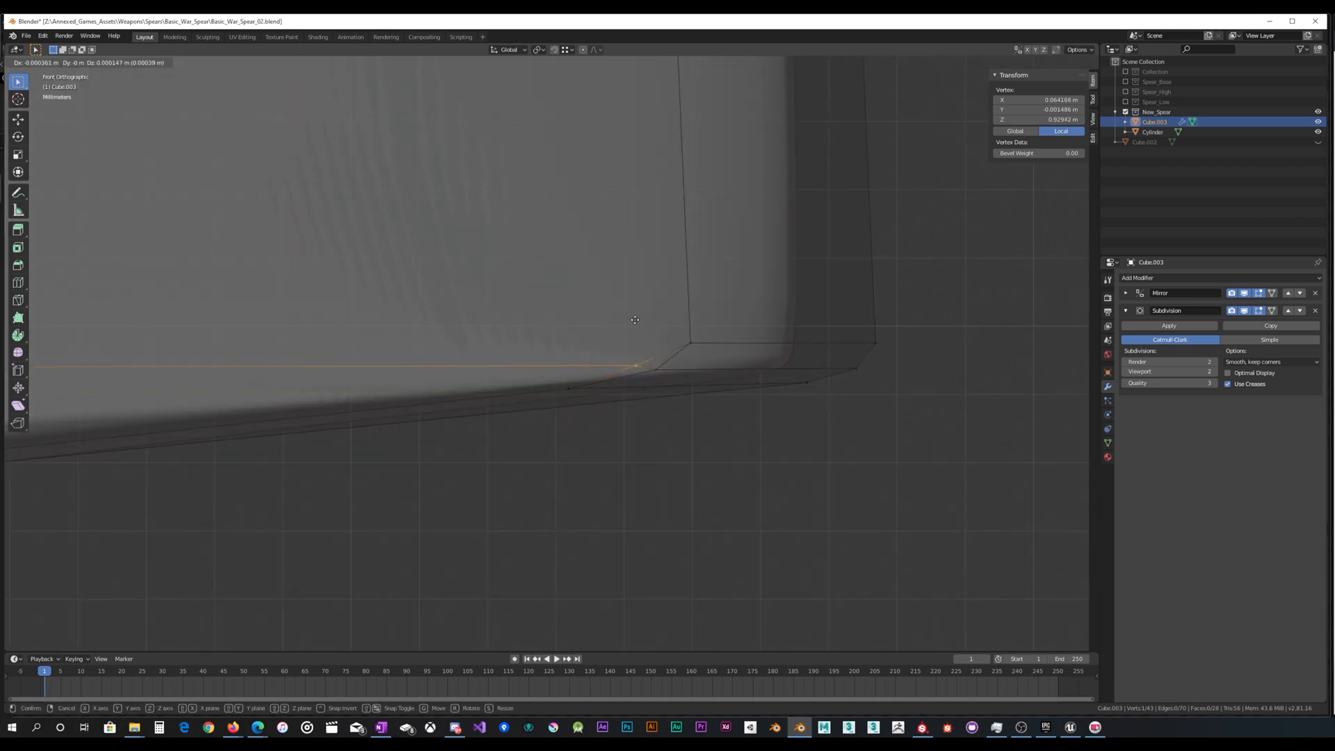
{"action": "left_click", "coordinate": [634, 318]}
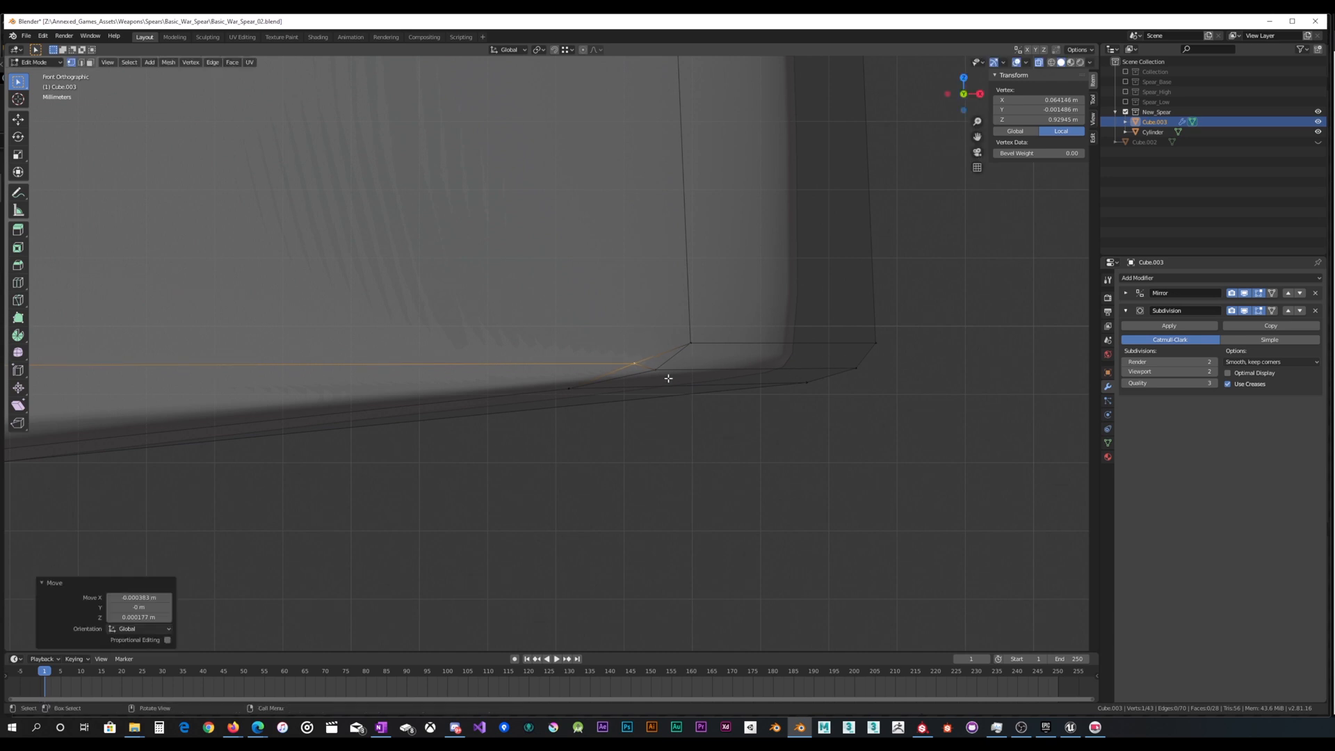
Slide the adjacent vertex on the blade's lower edge toward the bevelled corner with a factor of about 0.57
{"action": "left_click", "coordinate": [576, 390]}
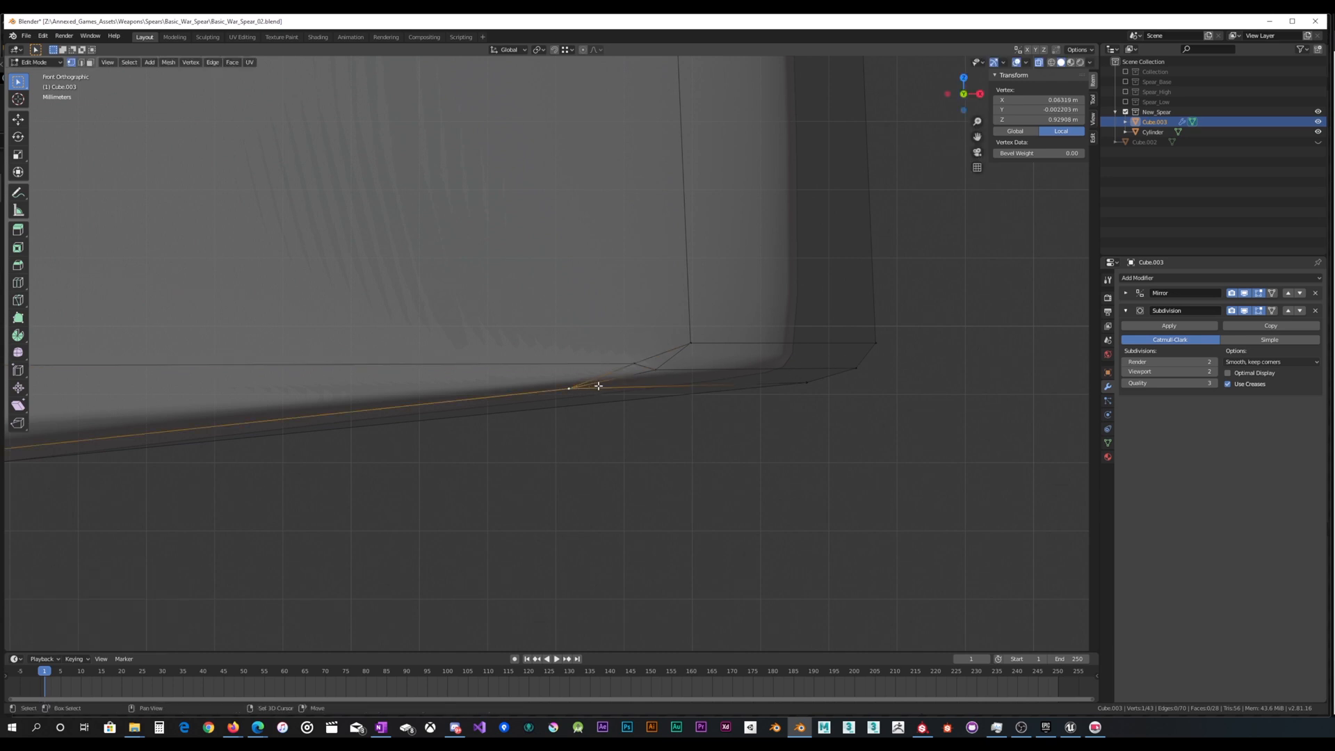
{"action": "key", "text": "shift+v"}
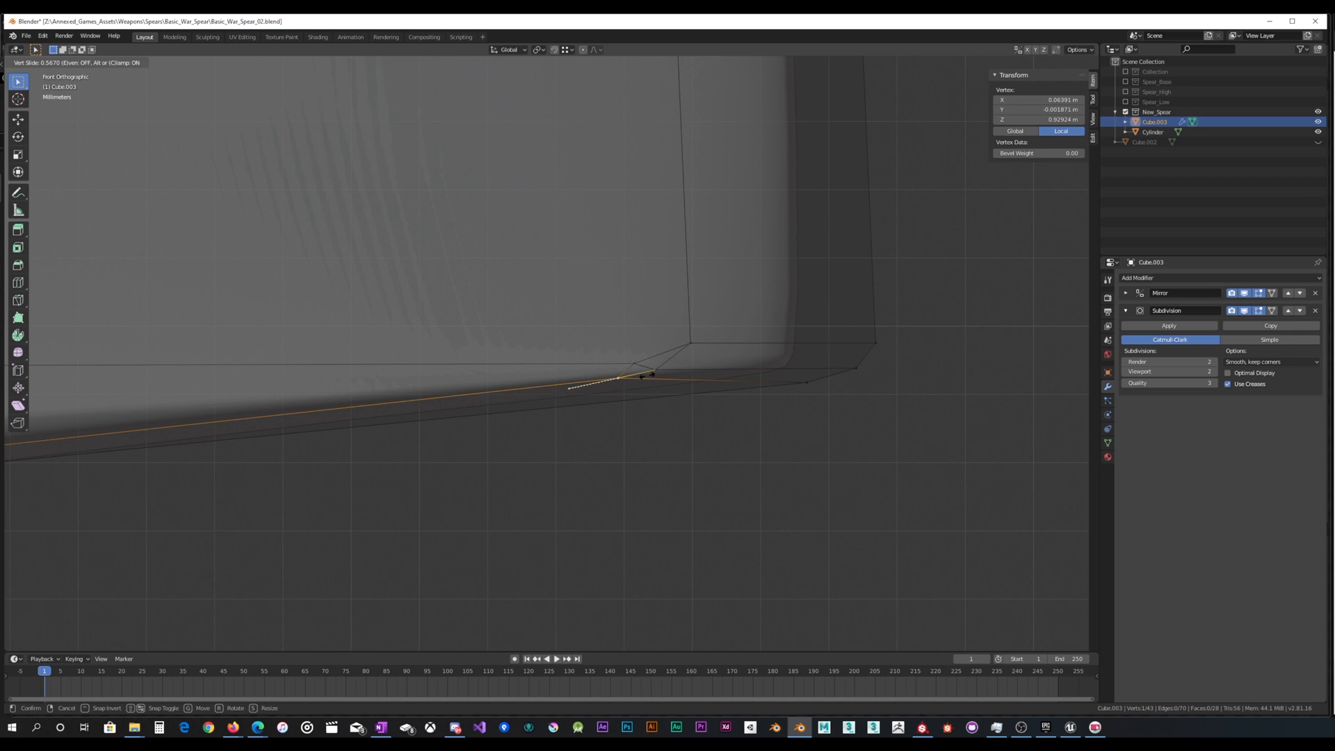
{"action": "left_click", "coordinate": [671, 343]}
{"action": "middle_click_drag", "start_coordinate": [699, 365], "coordinate": [578, 367]}
{"action": "key", "text": "v"}
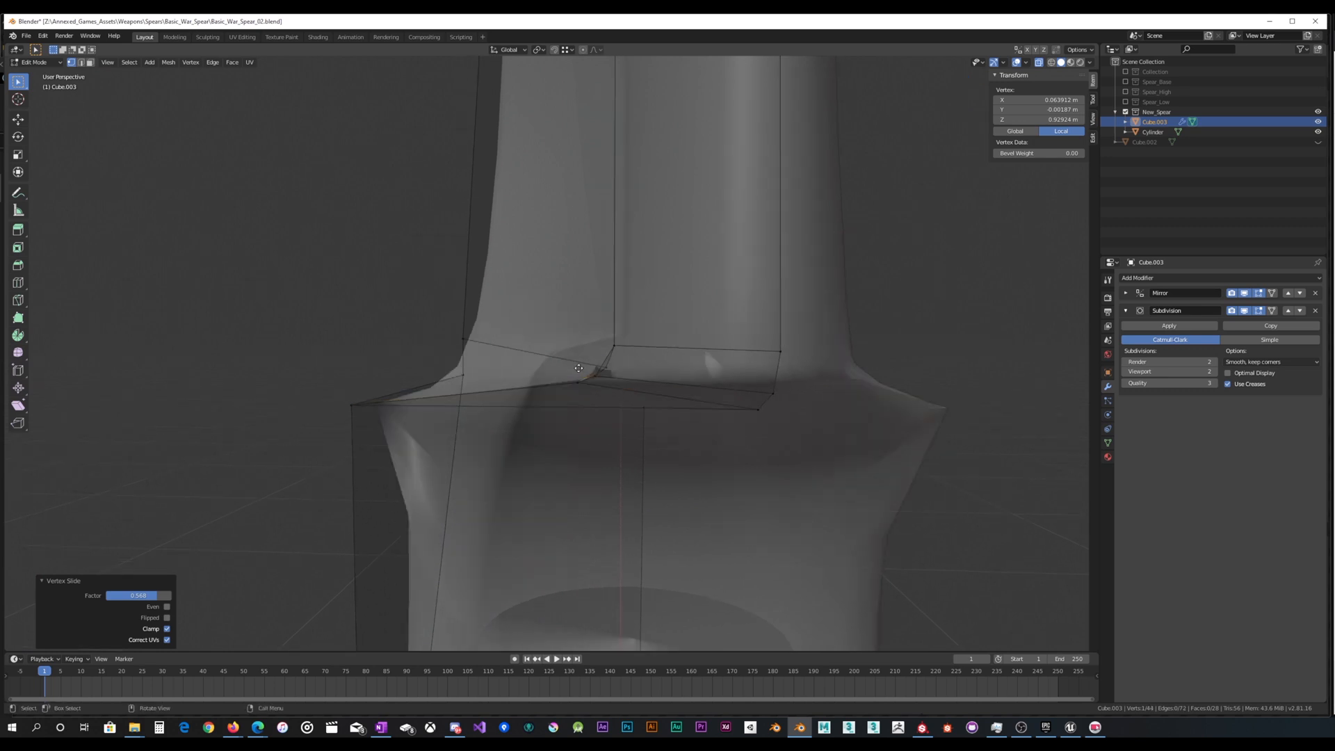
{"action": "right_click", "coordinate": [600, 374]}
{"action": "key", "text": "ctrl+z"}
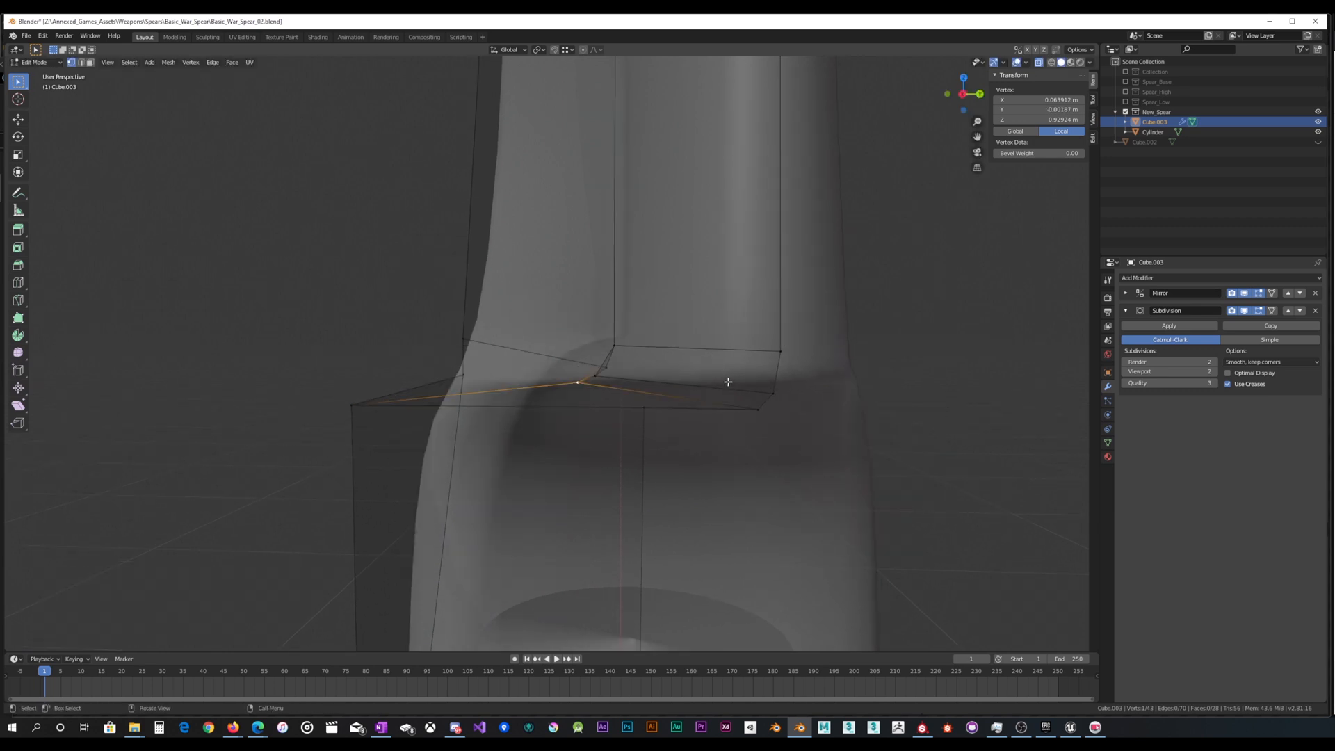
Move the slid vertex and its neighbour at the bevelled corner about 0.0003 m each toward the blade's centre plane
{"action": "key", "text": "g"}
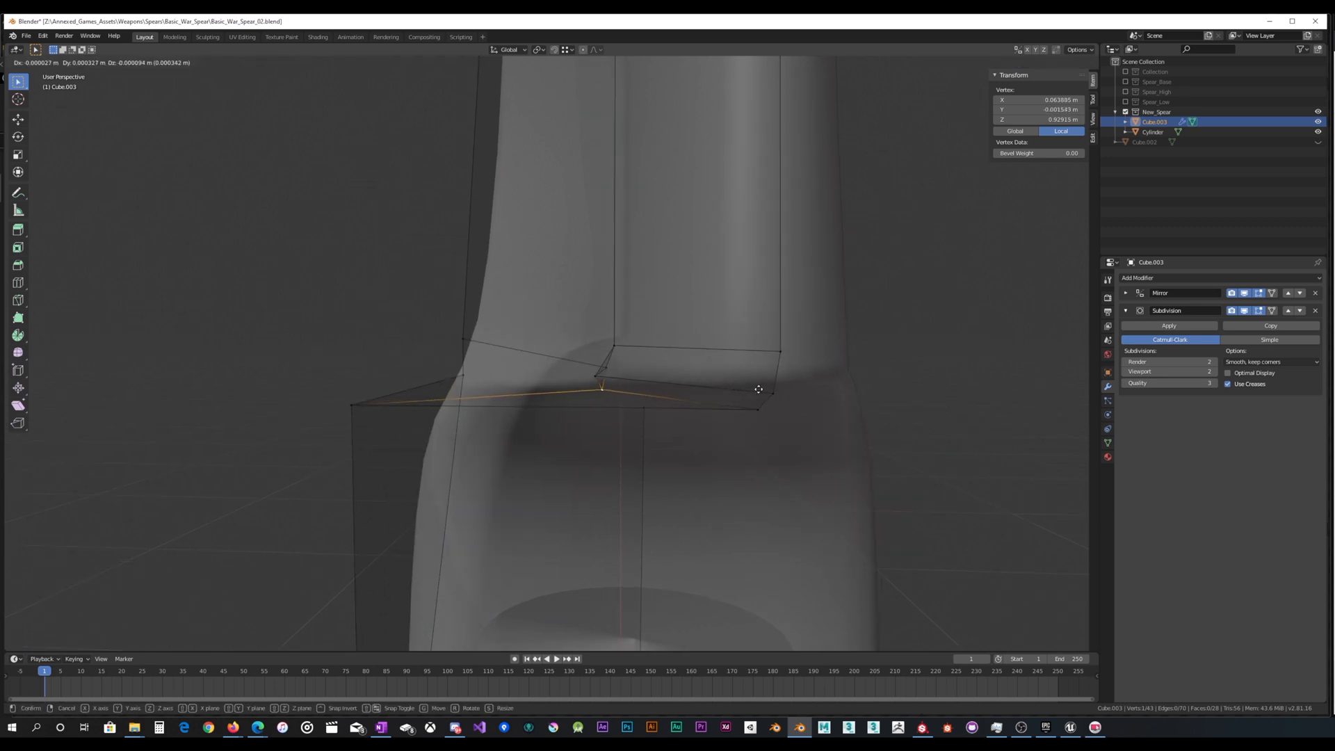
{"action": "left_click", "coordinate": [759, 388]}
{"action": "middle_click_drag", "start_coordinate": [778, 375], "coordinate": [635, 408]}
{"action": "left_click", "coordinate": [638, 394]}
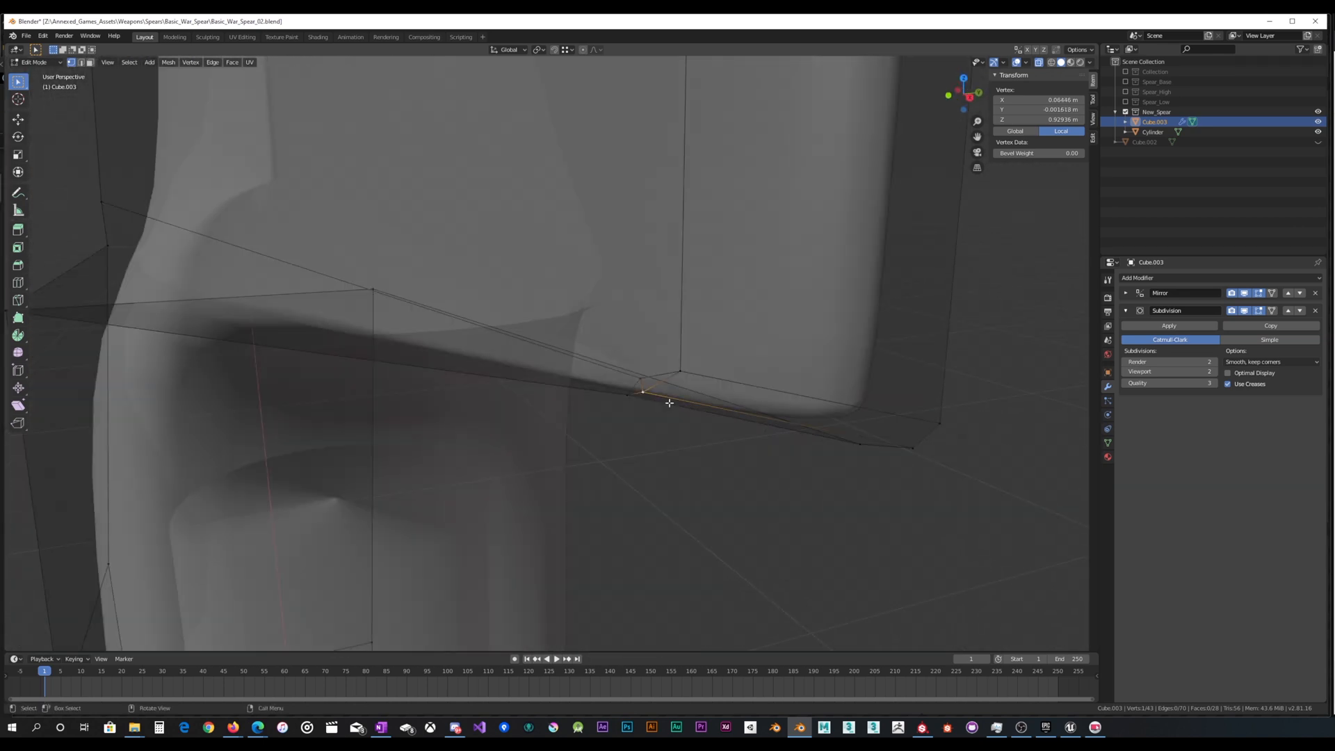
{"action": "key", "text": "g"}
{"action": "left_click", "coordinate": [696, 397]}
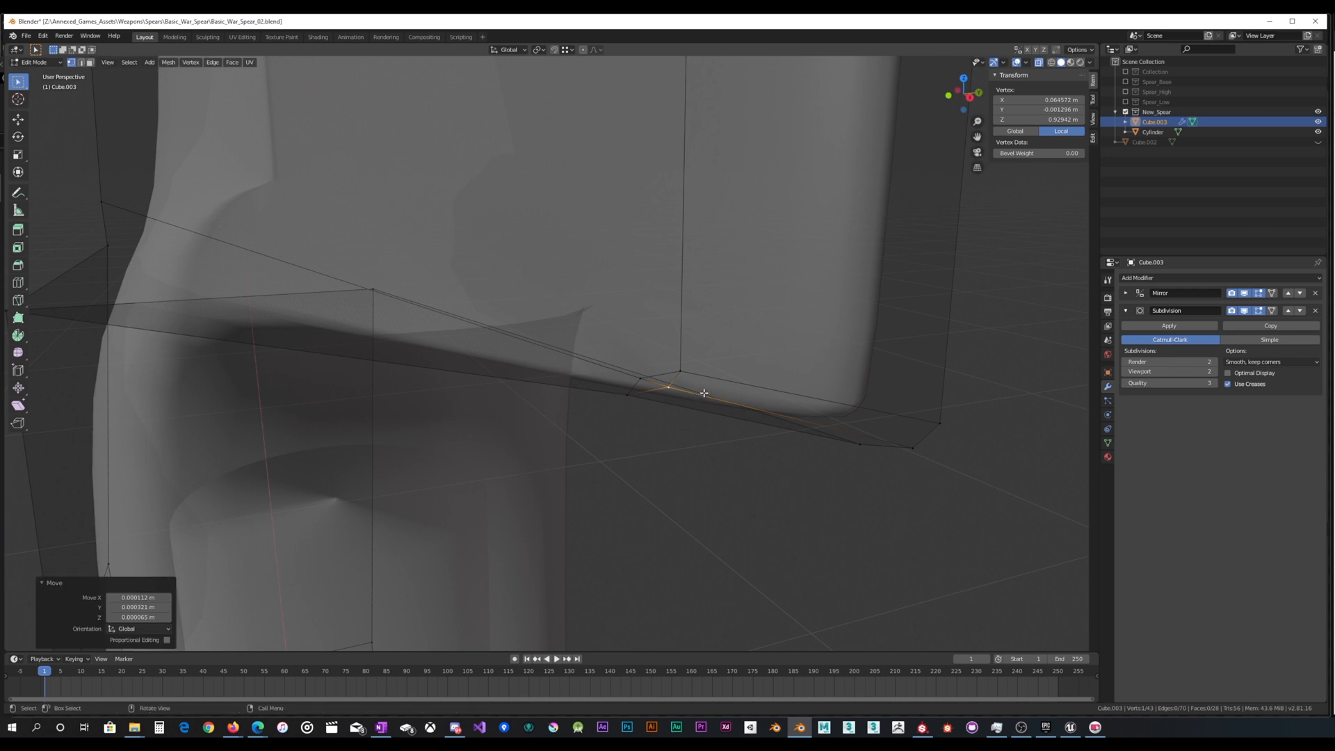
Move the front vertex of the shoulder below the blade slightly inward and down
{"action": "mouse_move", "coordinate": [703, 387]}
{"action": "middle_mouse_down"}
{"action": "mouse_move", "coordinate": [703, 352]}
{"action": "mouse_move", "coordinate": [742, 334]}
{"action": "mouse_move", "coordinate": [763, 373]}
{"action": "mouse_move", "coordinate": [757, 348]}
{"action": "mouse_move", "coordinate": [786, 310]}
{"action": "mouse_move", "coordinate": [765, 336]}
{"action": "mouse_move", "coordinate": [760, 387]}
{"action": "mouse_move", "coordinate": [569, 382]}
{"action": "mouse_move", "coordinate": [797, 339]}
{"action": "mouse_move", "coordinate": [677, 322]}
{"action": "mouse_move", "coordinate": [668, 295]}
{"action": "mouse_move", "coordinate": [661, 343]}
{"action": "mouse_move", "coordinate": [621, 396]}
{"action": "middle_mouse_up"}
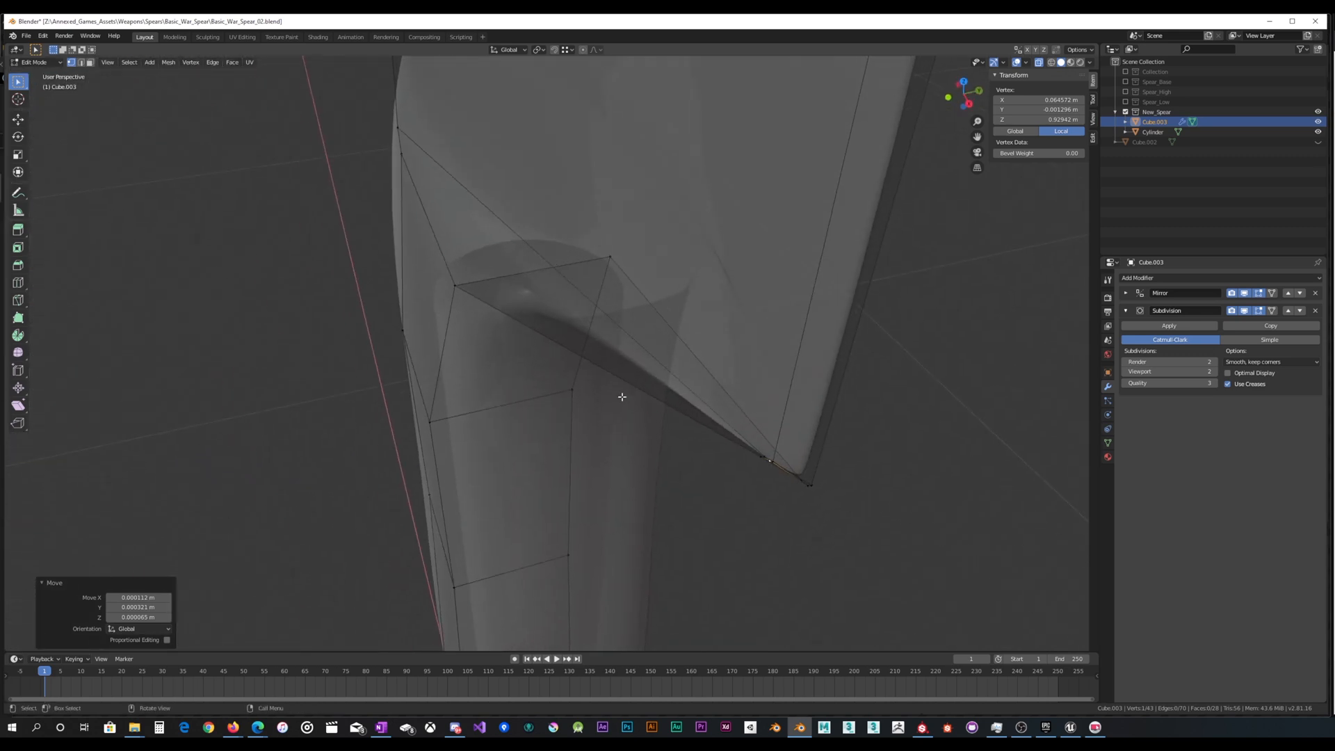
{"action": "left_click", "coordinate": [467, 282]}
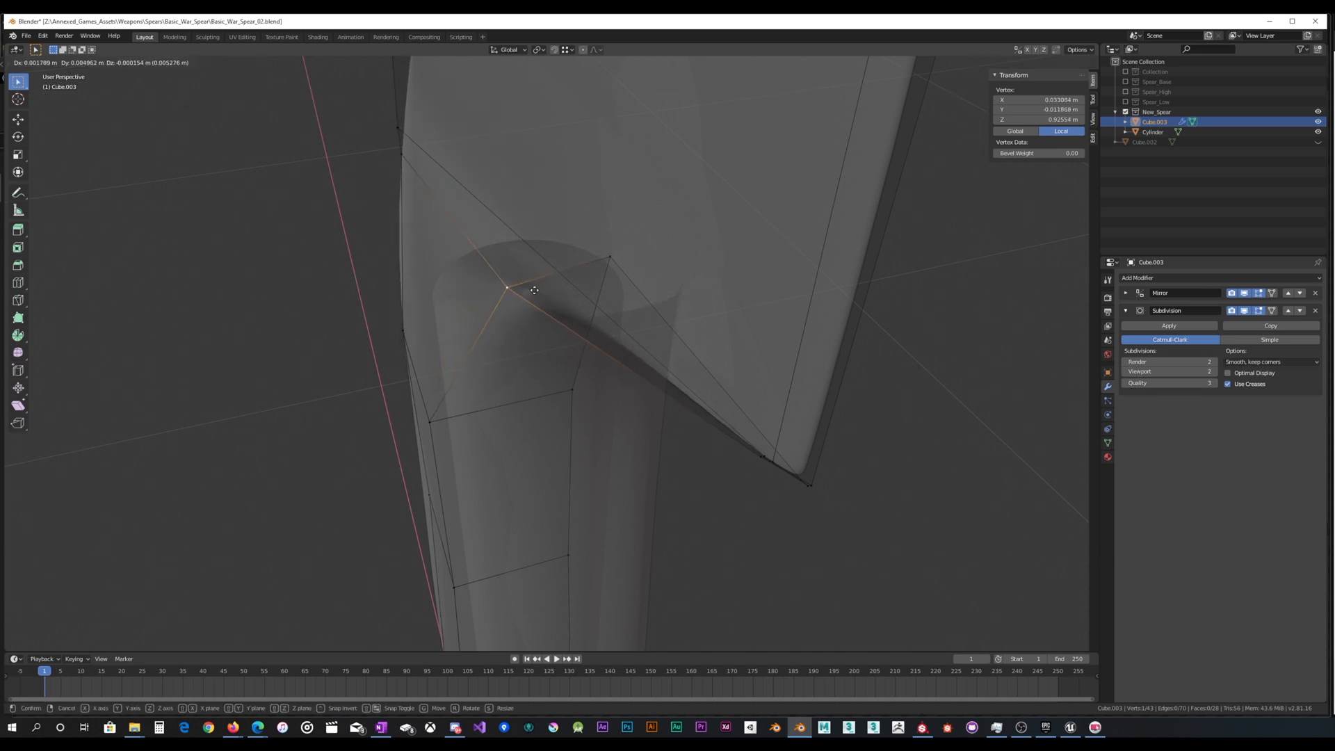
{"action": "mouse_move", "coordinate": [524, 290]}
{"action": "middle_mouse_down"}
{"action": "mouse_move", "coordinate": [561, 298]}
{"action": "mouse_move", "coordinate": [523, 258]}
{"action": "mouse_move", "coordinate": [546, 278]}
{"action": "middle_mouse_up"}
{"action": "key", "text": "g"}
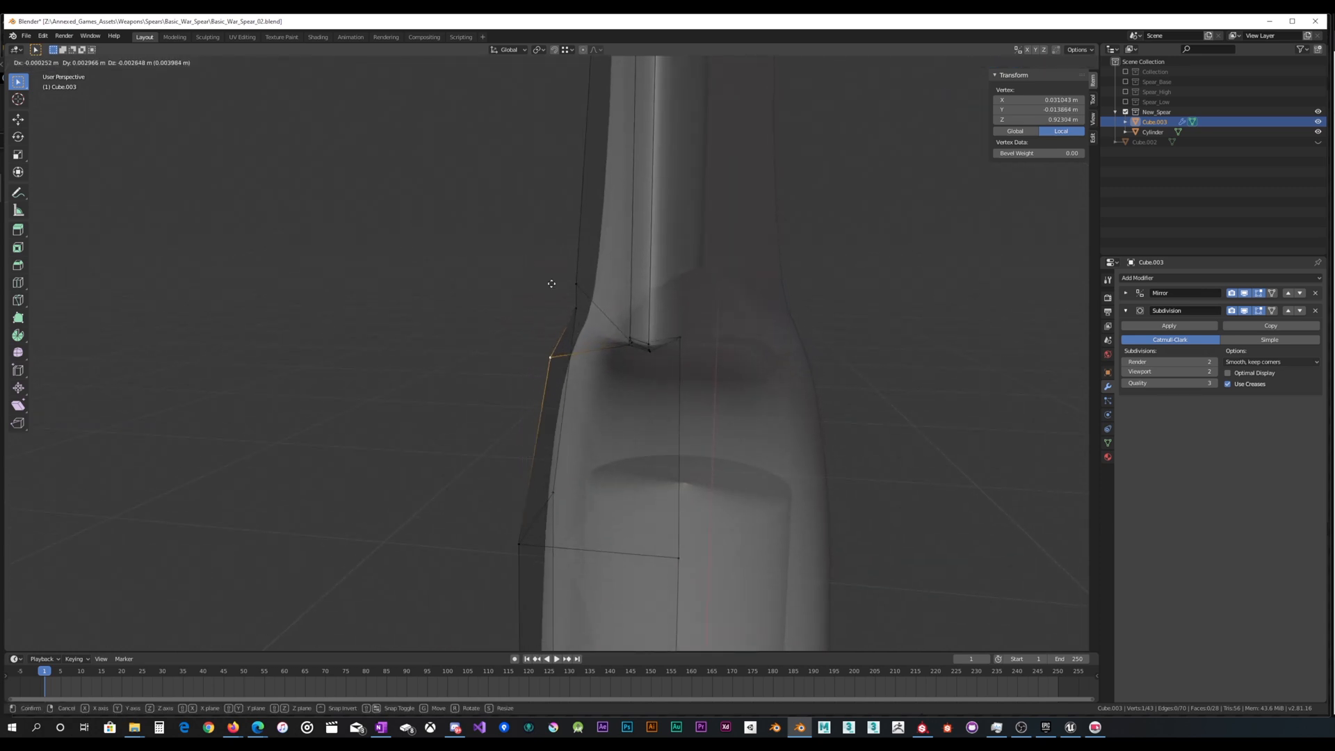
{"action": "middle_click_drag", "start_coordinate": [554, 290], "coordinate": [588, 266]}
Lower the shoulder's side vertex on the centre plane by about 0.0056 m along Z
{"action": "left_click", "coordinate": [609, 391]}
{"action": "scroll", "coordinate": [661, 417], "scroll_direction": "up", "scroll_amount": 5}
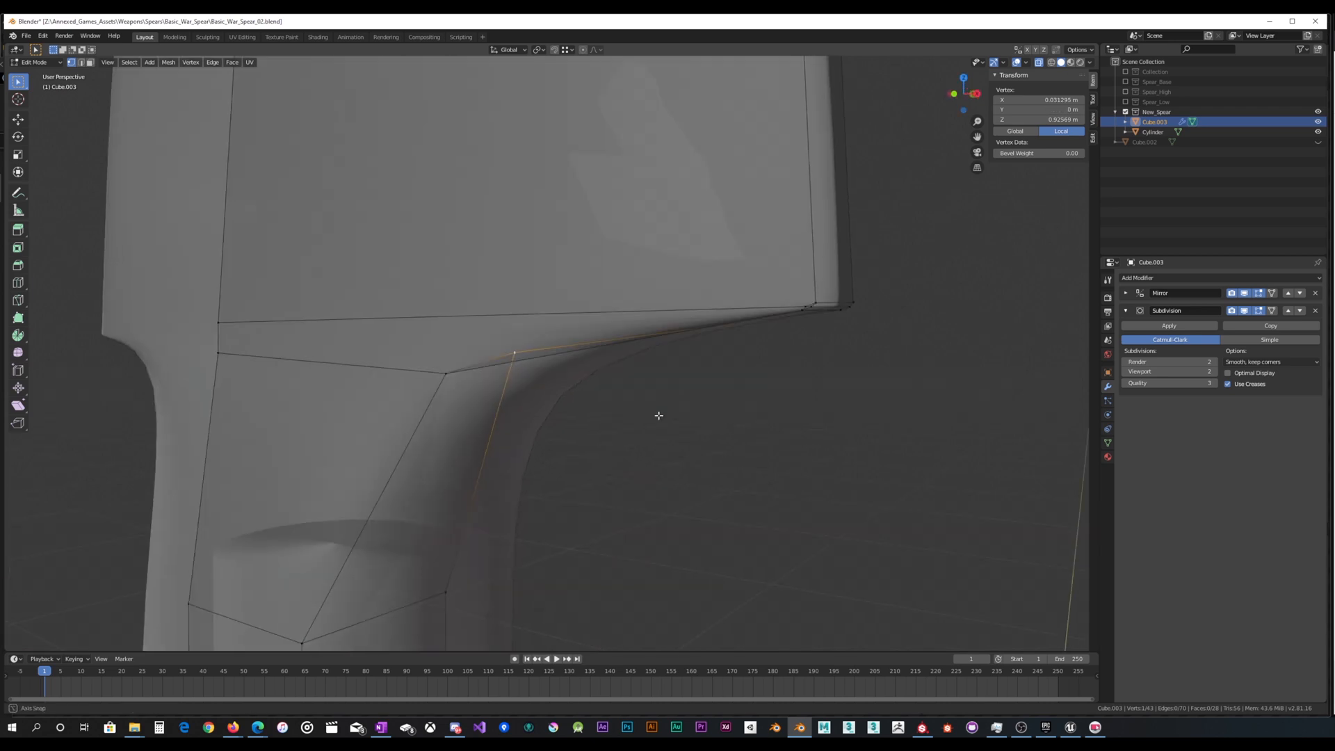
{"action": "key", "text": "g"}
{"action": "key", "text": "z"}
{"action": "left_click", "coordinate": [671, 479]}
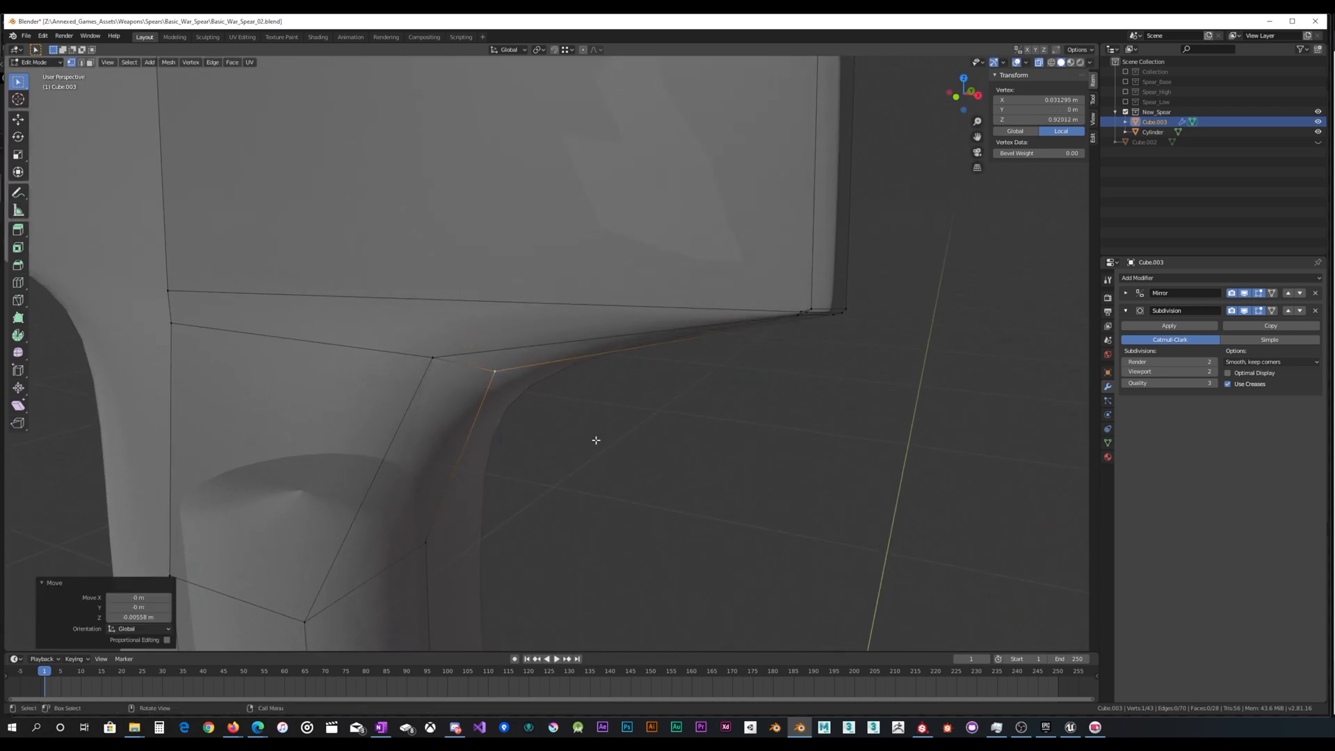
Bevel the edge between the shoulder's side vertex and front vertex with two segments
{"action": "left_click", "coordinate": [439, 359], "text": "shift"}
{"action": "key", "text": "ctrl+b"}
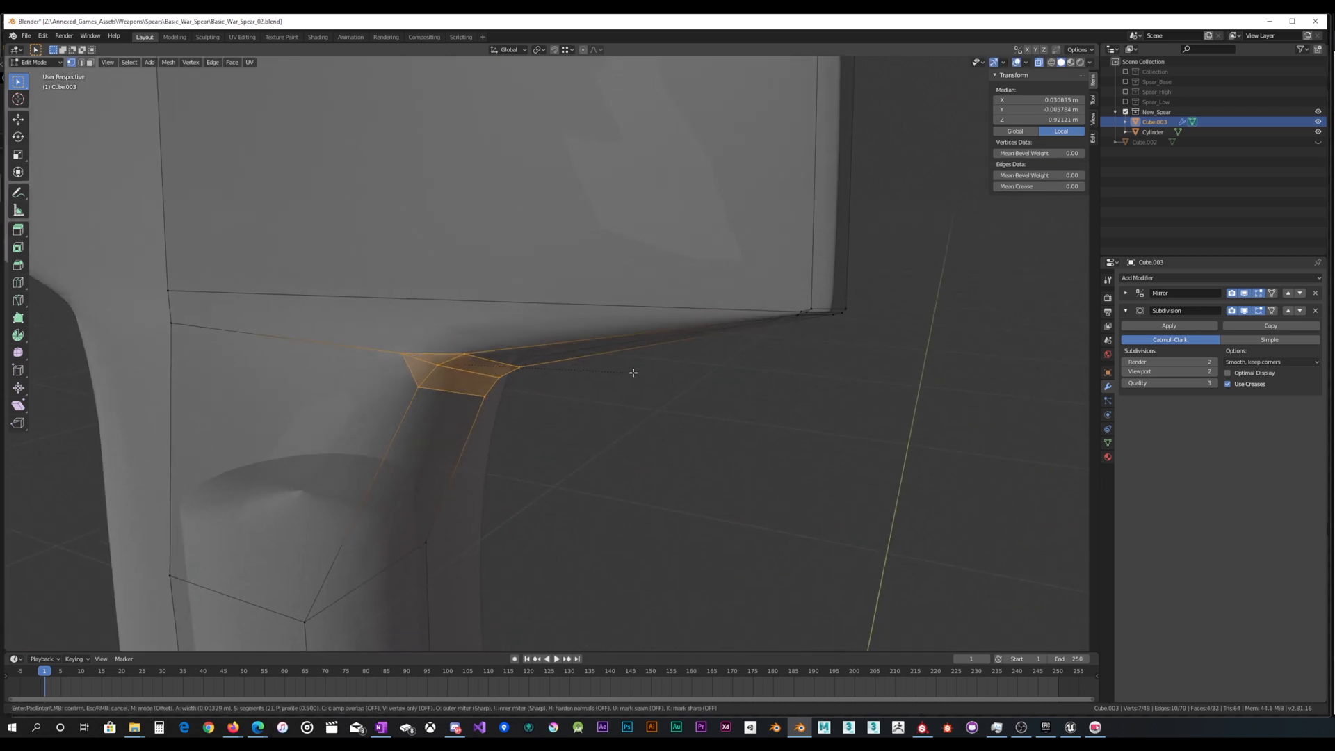
{"action": "left_click", "coordinate": [689, 356]}
Slide the inner front vertex of the shoulder bevel toward the centreline with a factor of about 0.45
{"action": "middle_click_drag", "start_coordinate": [682, 360], "coordinate": [709, 365]}
{"action": "scroll", "coordinate": [734, 330], "scroll_direction": "down", "scroll_amount": 4}
{"action": "scroll", "coordinate": [713, 347], "scroll_direction": "up", "scroll_amount": 4}
{"action": "scroll", "coordinate": [673, 364], "scroll_direction": "down", "scroll_amount": 4}
{"action": "left_click", "coordinate": [539, 369]}
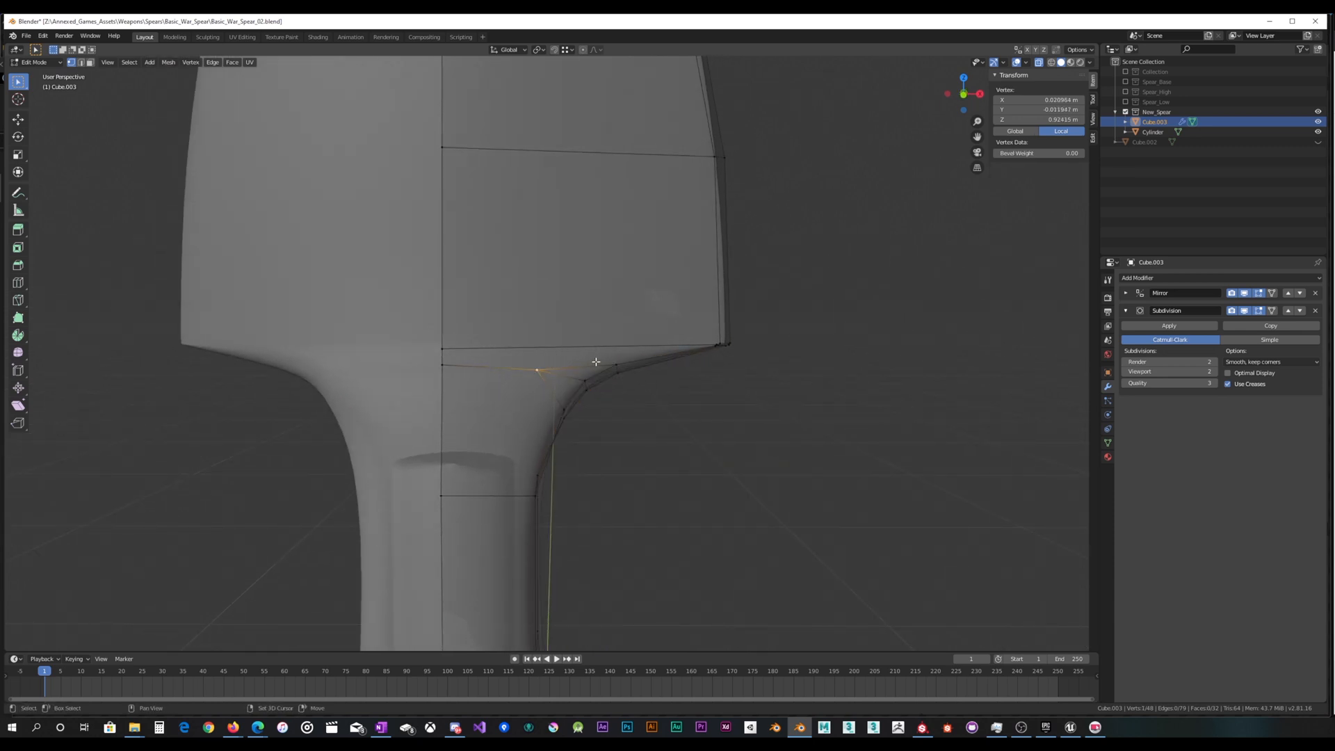
{"action": "key", "text": "shift+v"}
{"action": "left_click", "coordinate": [552, 358]}
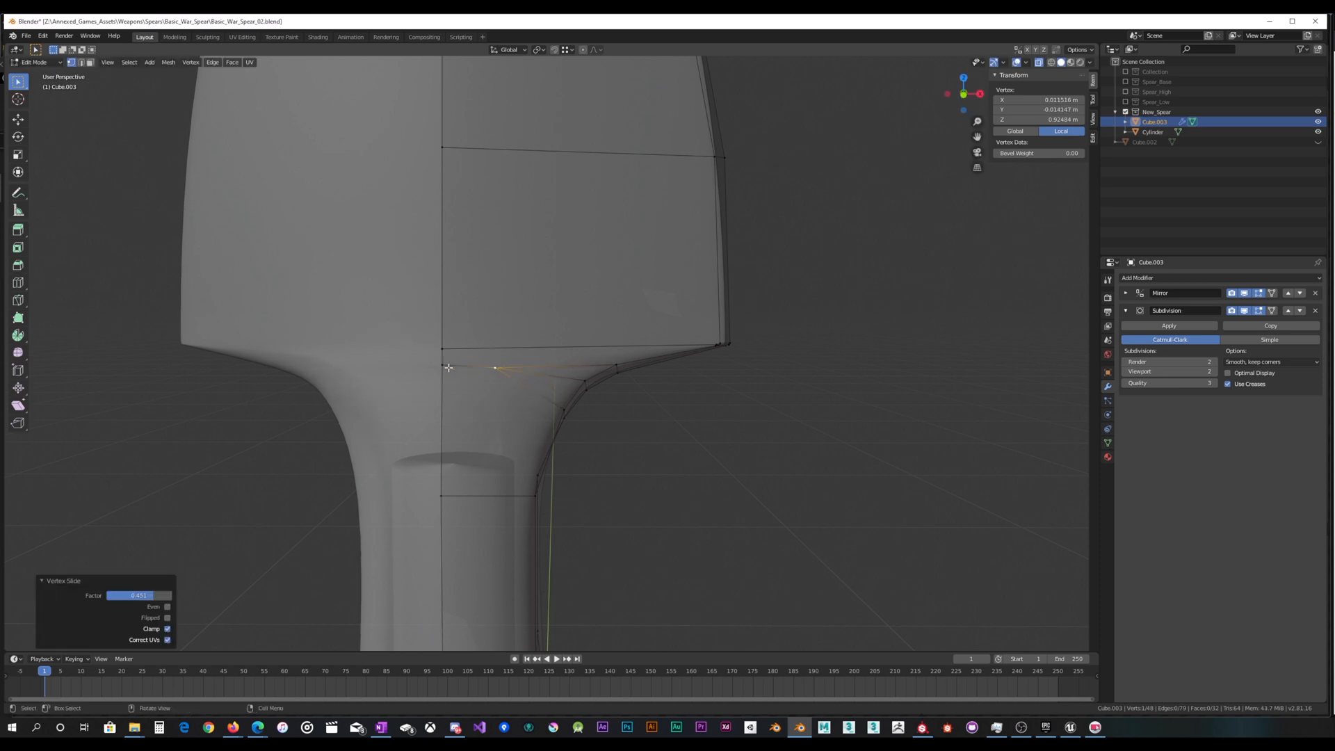
Lower the neighbouring shoulder vertex on the centreline by about 0.0003 m along Z
{"action": "left_click", "coordinate": [448, 368]}
{"action": "key", "text": "g"}
{"action": "key", "text": "z"}
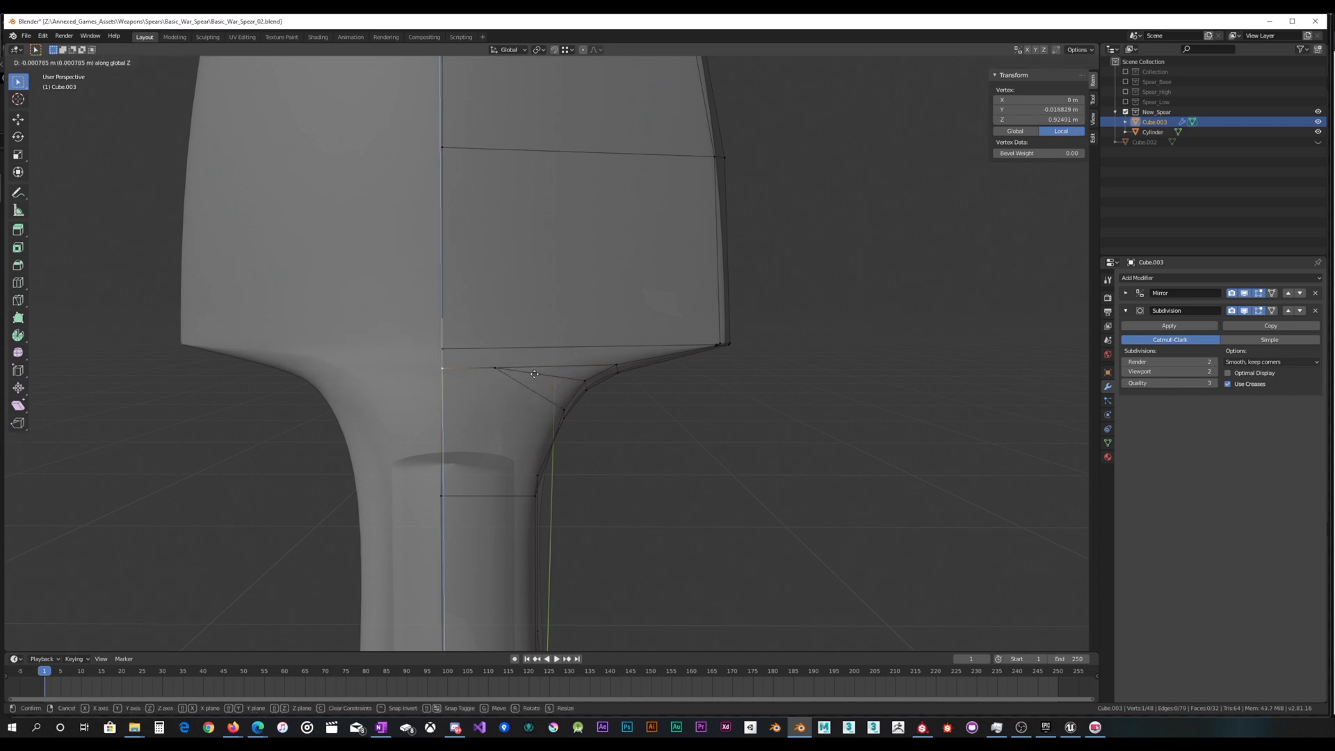
{"action": "left_click", "coordinate": [535, 372]}
Knife-cut a line from the slid shoulder vertex up the blade's front face, narrowing toward the centreline and ending at the tip
{"action": "scroll", "coordinate": [527, 372], "scroll_direction": "up", "scroll_amount": 2}
{"action": "middle_click_drag", "start_coordinate": [528, 372], "coordinate": [602, 340]}
{"action": "scroll", "coordinate": [532, 359], "scroll_direction": "down", "scroll_amount": 5}
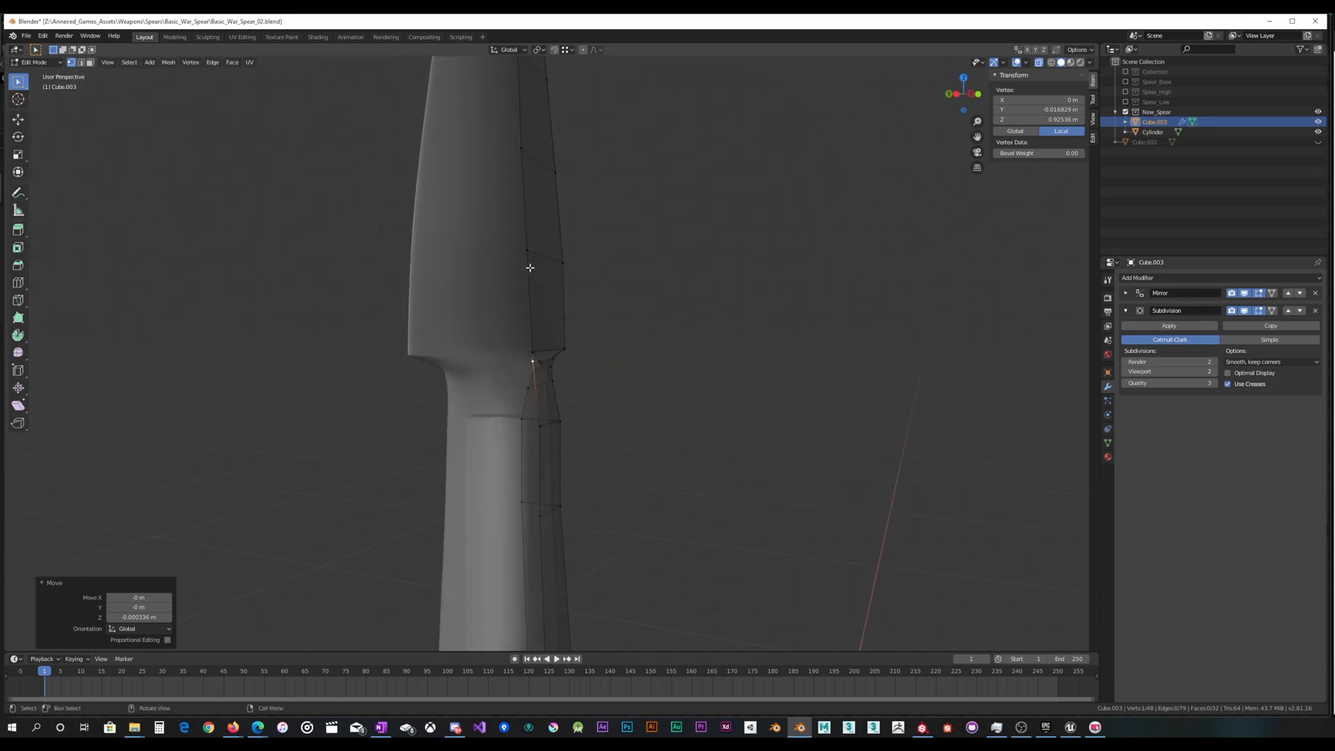
{"action": "mouse_move", "coordinate": [530, 267]}
{"action": "middle_mouse_down"}
{"action": "mouse_move", "coordinate": [447, 310]}
{"action": "mouse_move", "coordinate": [499, 263]}
{"action": "mouse_move", "coordinate": [519, 220]}
{"action": "mouse_move", "coordinate": [507, 299]}
{"action": "mouse_move", "coordinate": [510, 271]}
{"action": "middle_mouse_up"}
{"action": "scroll", "coordinate": [514, 287], "scroll_direction": "up", "scroll_amount": 5}
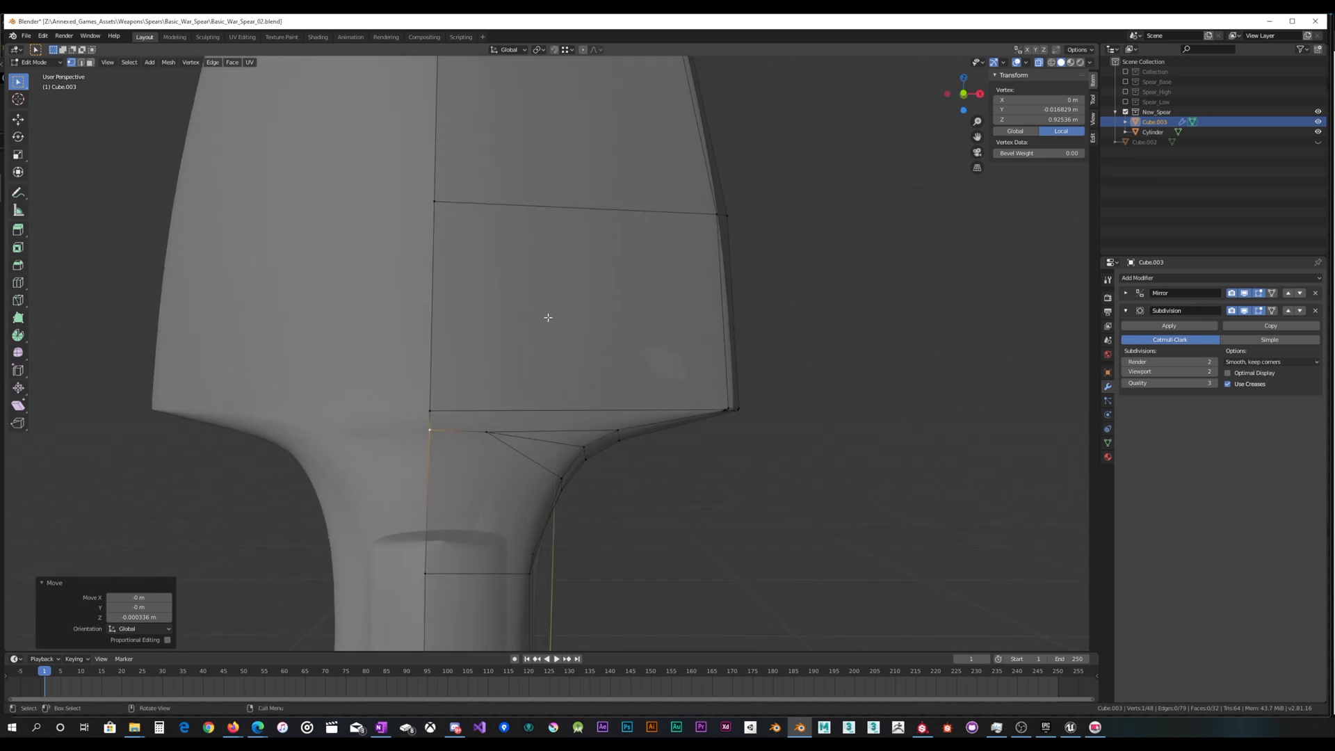
{"action": "key", "text": "k"}
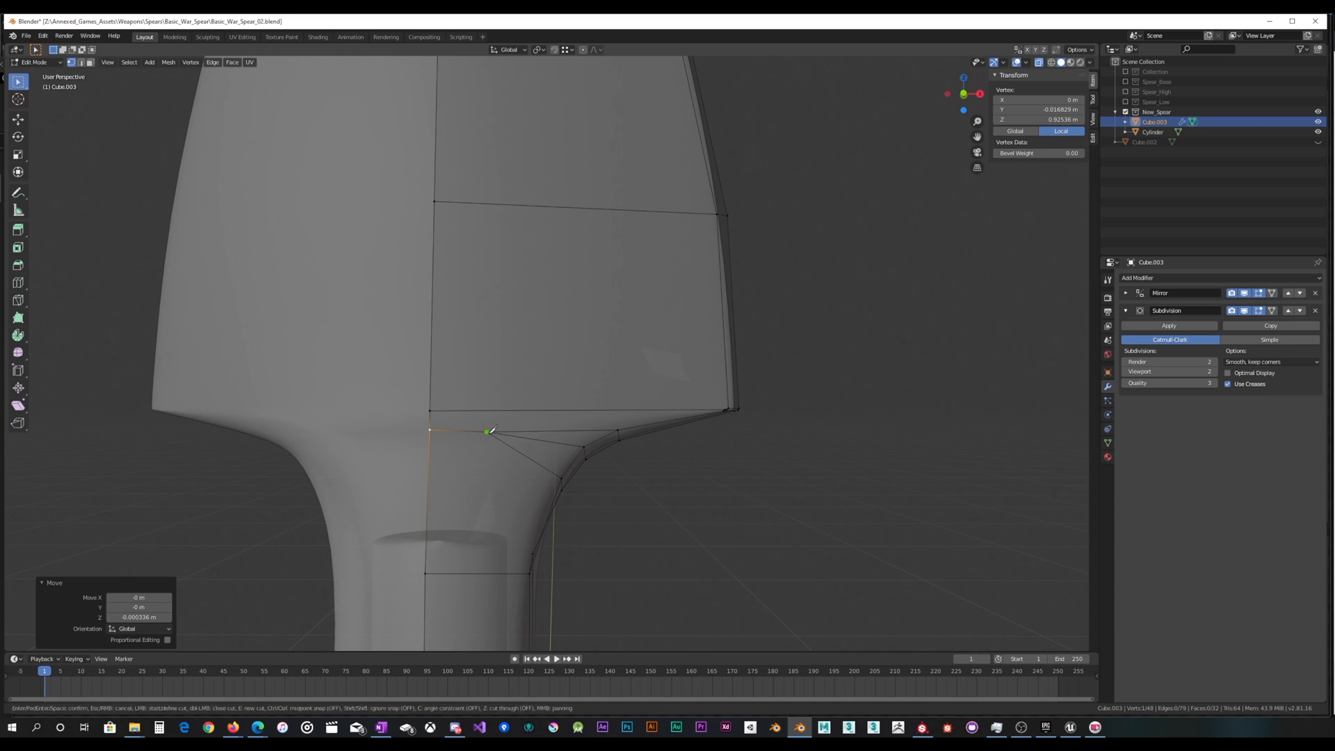
{"action": "left_click", "coordinate": [489, 431]}
{"action": "left_click", "coordinate": [486, 410]}
{"action": "left_click", "coordinate": [471, 201]}
{"action": "scroll", "coordinate": [479, 142], "scroll_direction": "down", "scroll_amount": 6}
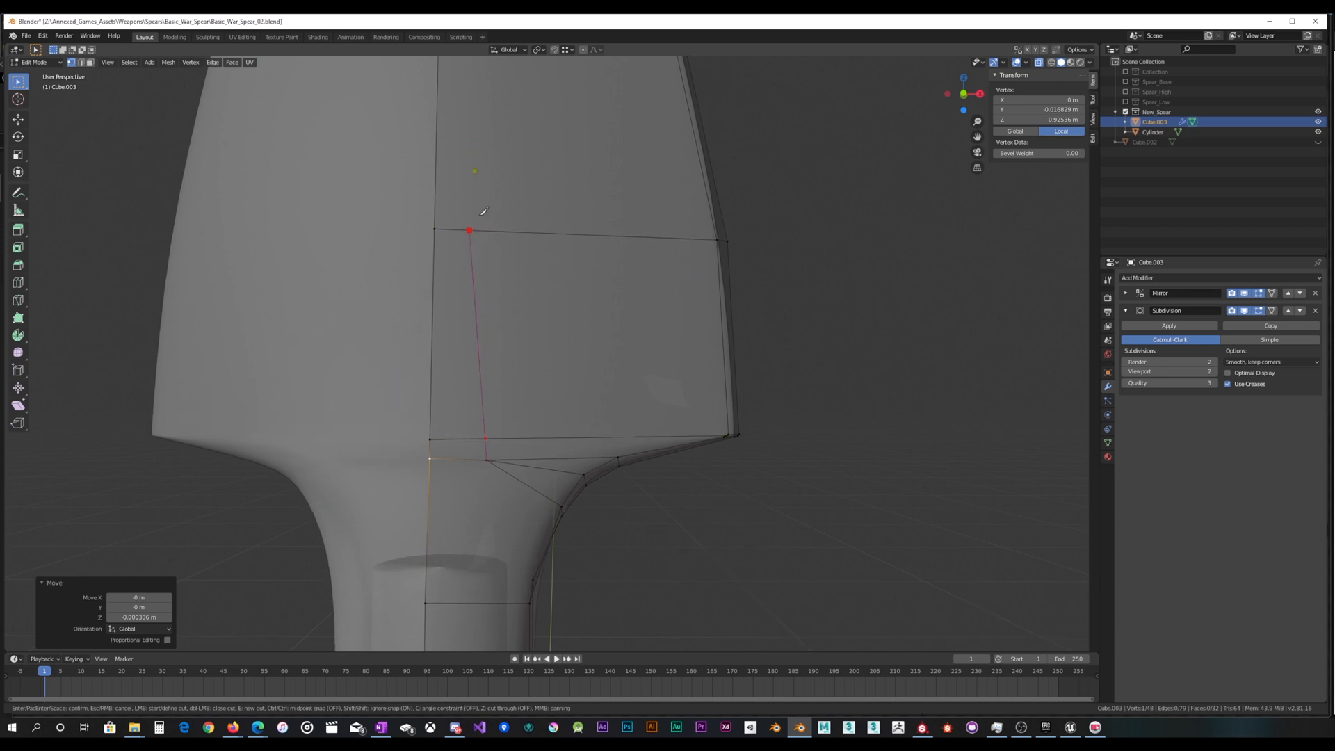
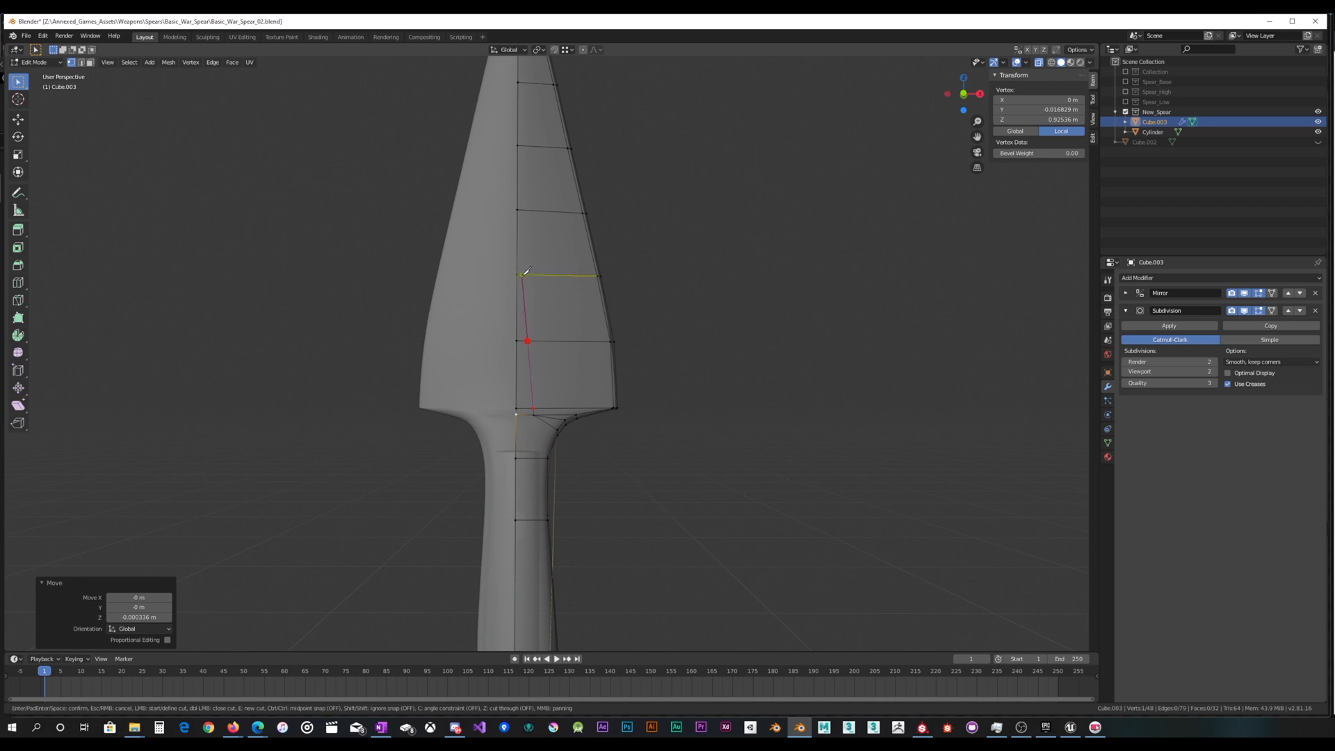
{"action": "scroll", "coordinate": [525, 272], "scroll_direction": "up", "scroll_amount": 8}
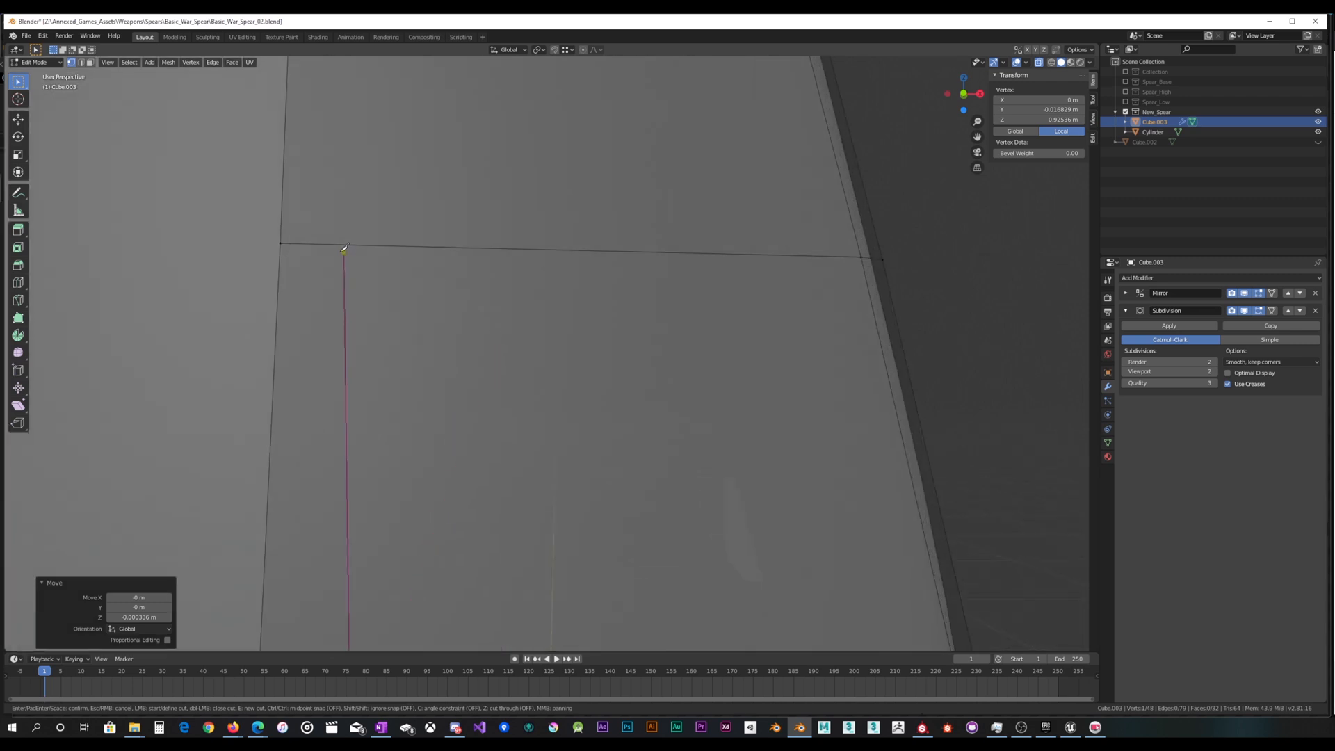
{"action": "left_click", "coordinate": [309, 243]}
{"action": "scroll", "coordinate": [312, 241], "scroll_direction": "down", "scroll_amount": 8}
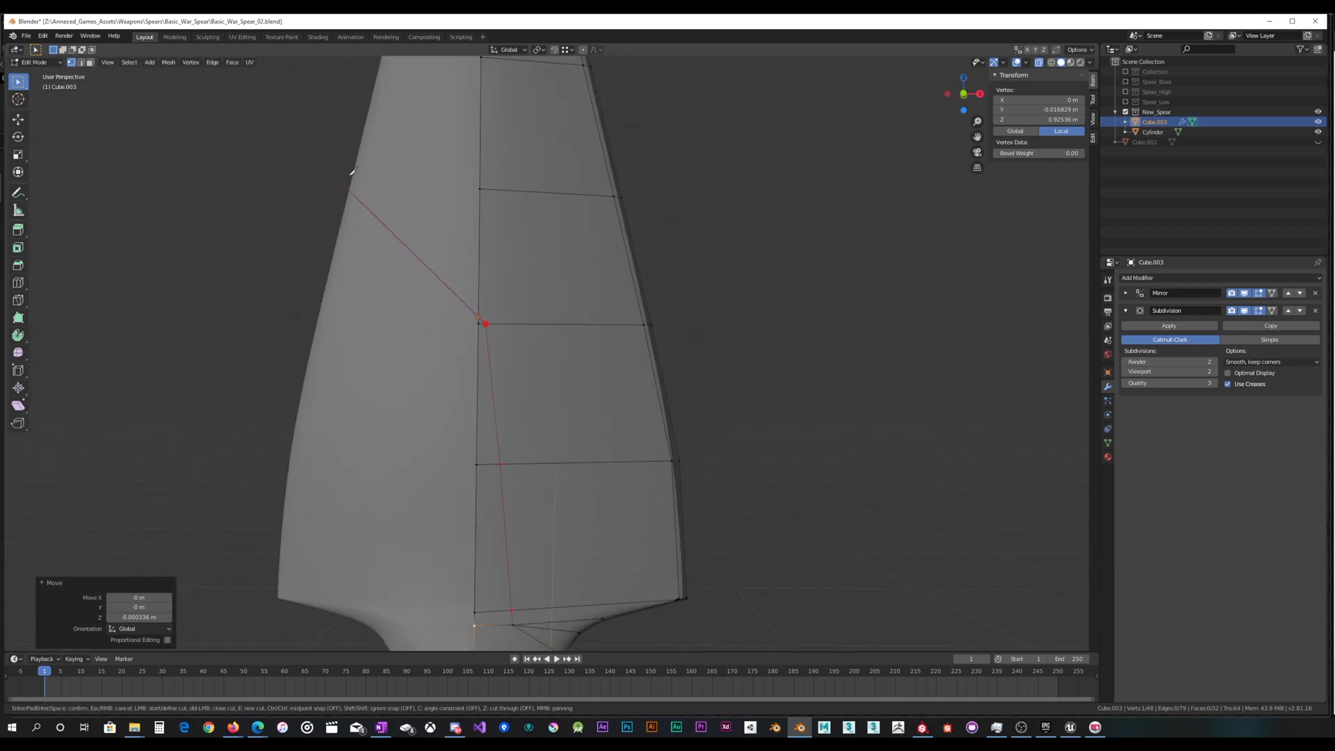
{"action": "scroll", "coordinate": [500, 280], "scroll_direction": "down", "scroll_amount": 6}
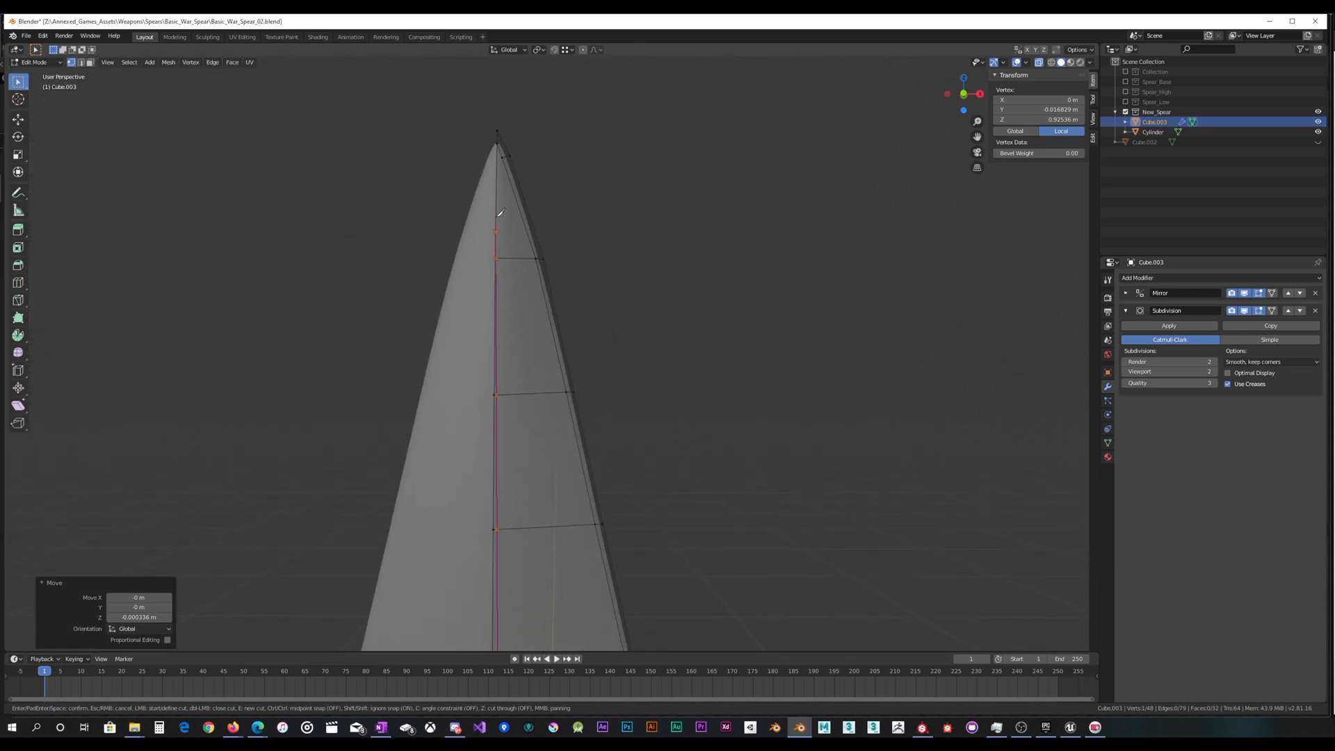
{"action": "mouse_move", "coordinate": [514, 274]}
{"action": "middle_mouse_down"}
{"action": "mouse_move", "coordinate": [507, 262]}
{"action": "mouse_move", "coordinate": [513, 298]}
{"action": "mouse_move", "coordinate": [501, 279]}
{"action": "middle_mouse_up"}
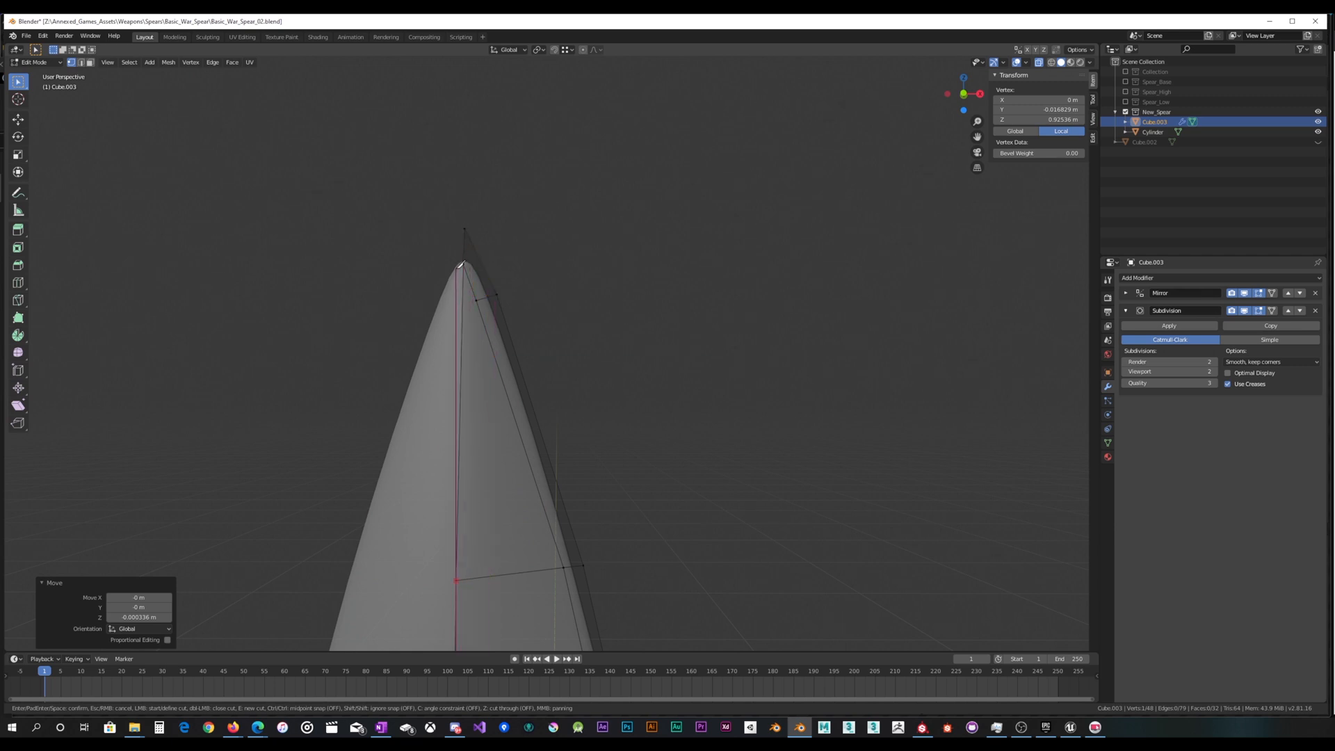
{"action": "left_click", "coordinate": [463, 264]}
{"action": "key", "text": "Return"}
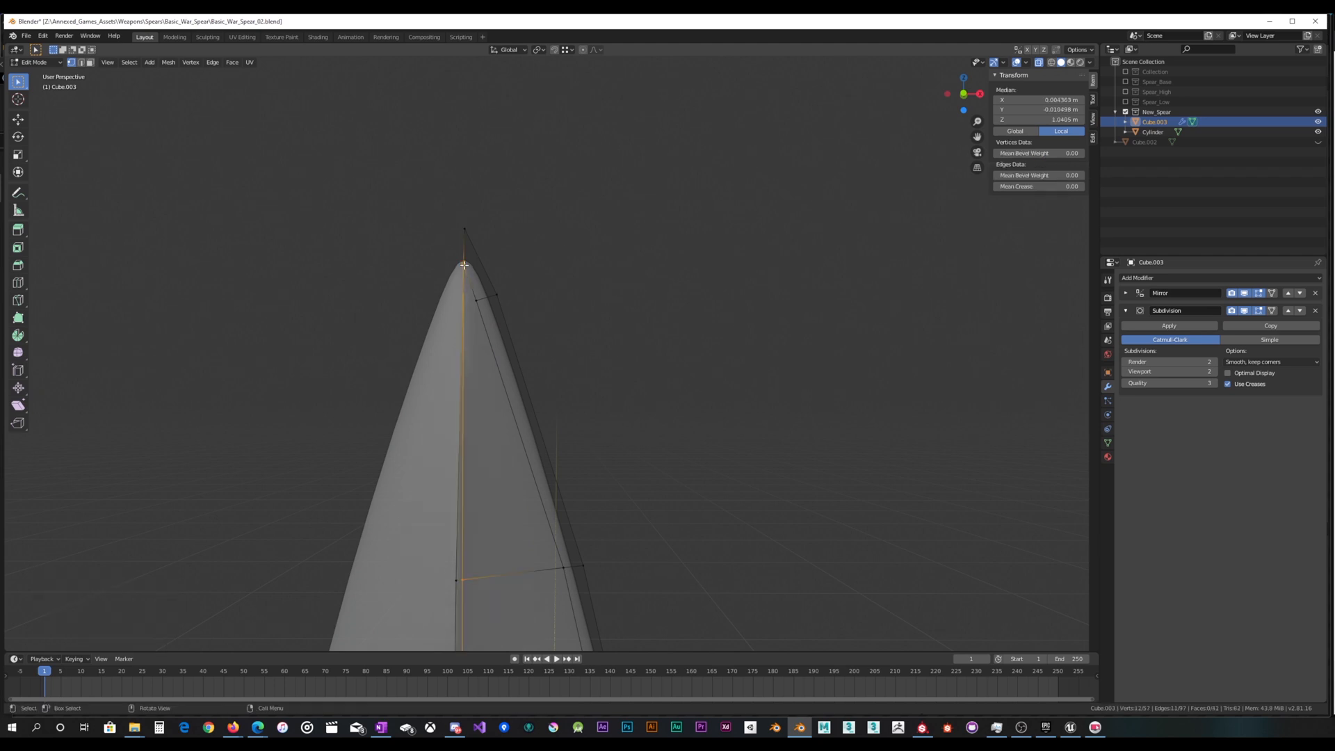
Examine how the new cut line runs into the spear tip, both smoothed and with the mesh cage
{"action": "middle_click_drag", "start_coordinate": [546, 319], "coordinate": [524, 361]}
{"action": "key", "text": "Tab"}
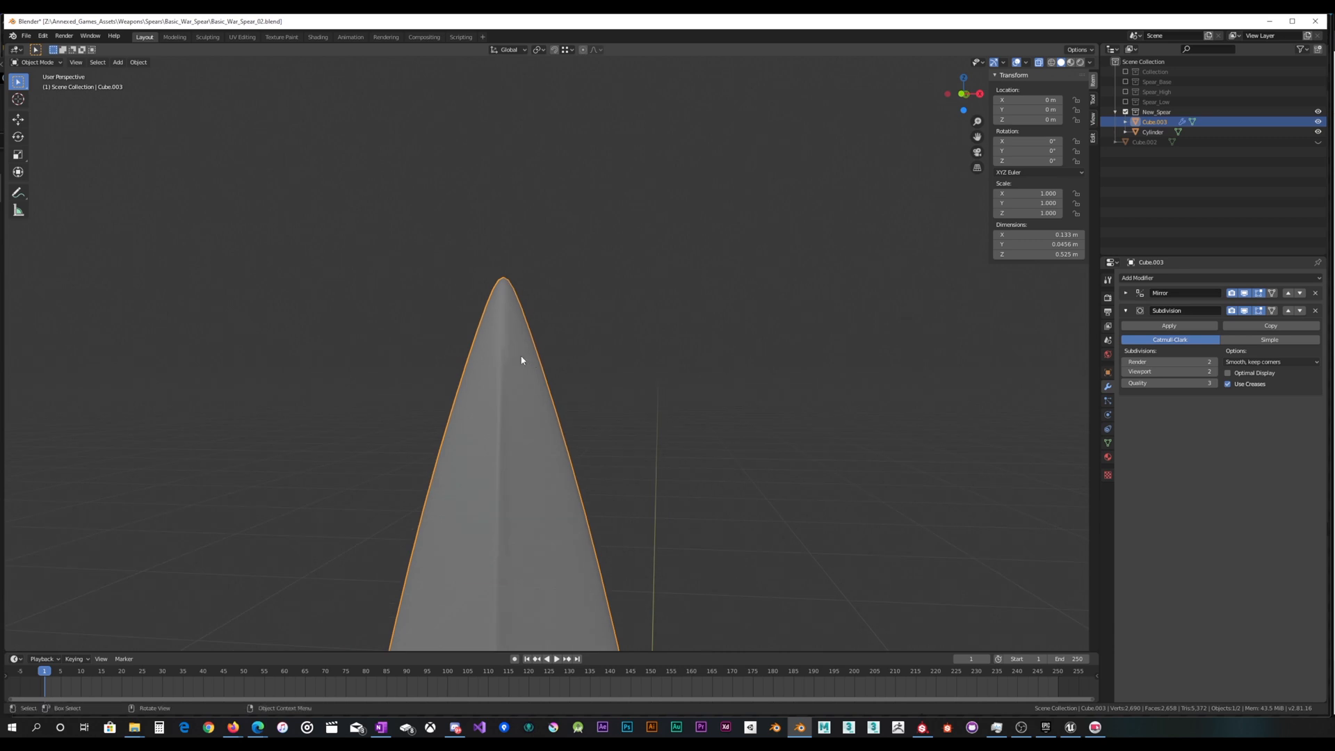
{"action": "scroll", "coordinate": [508, 358], "scroll_direction": "up", "scroll_amount": 2}
{"action": "key", "text": "Tab"}
{"action": "scroll", "coordinate": [473, 235], "scroll_direction": "up", "scroll_amount": 1}
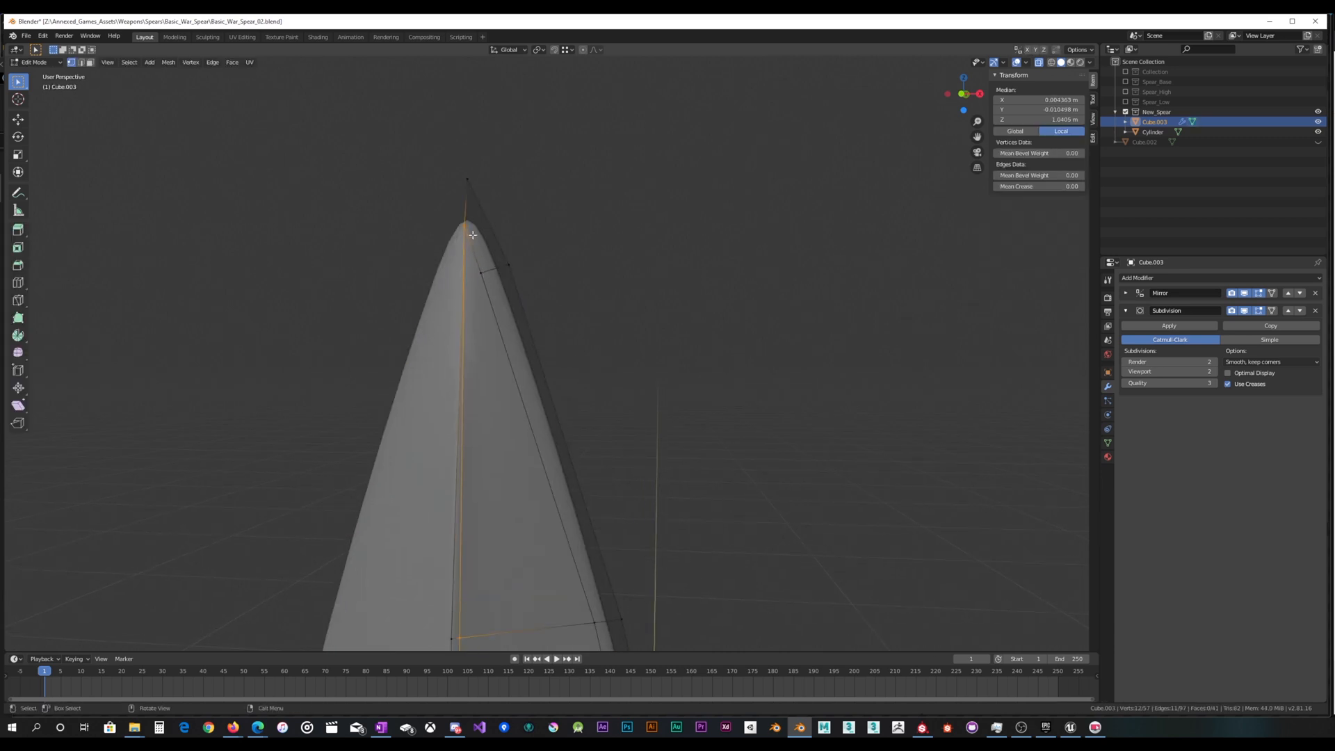
{"action": "left_click", "coordinate": [464, 225]}
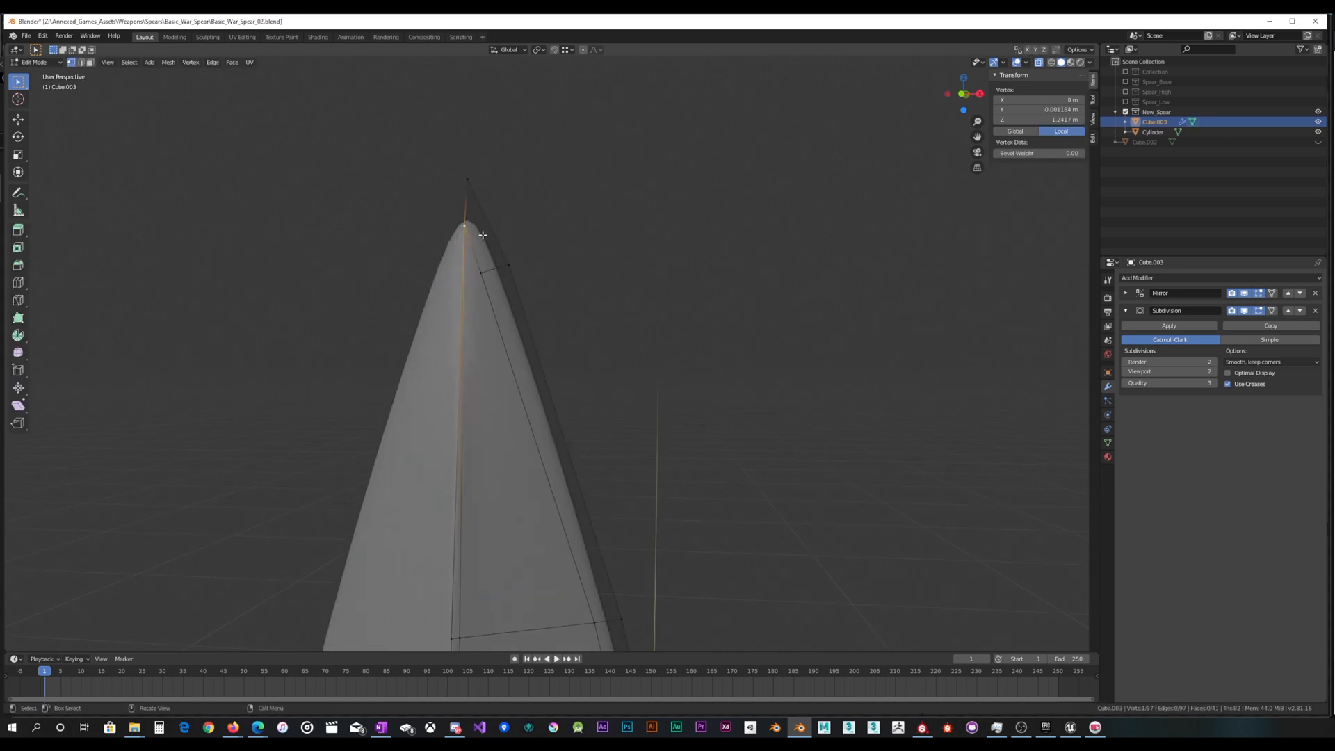
{"action": "left_click", "coordinate": [482, 273], "text": "shift"}
{"action": "scroll", "coordinate": [629, 269], "scroll_direction": "down", "scroll_amount": 2}
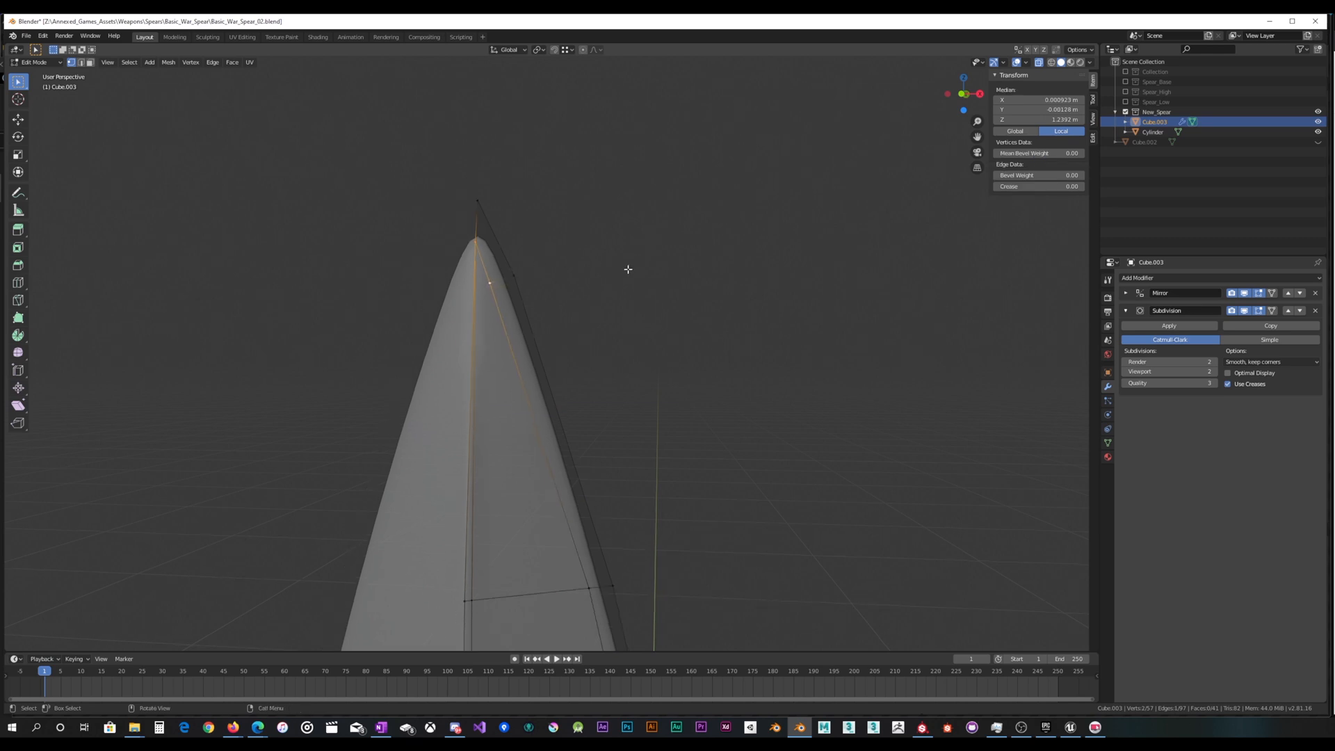
{"action": "key", "text": "ctrl+z"}
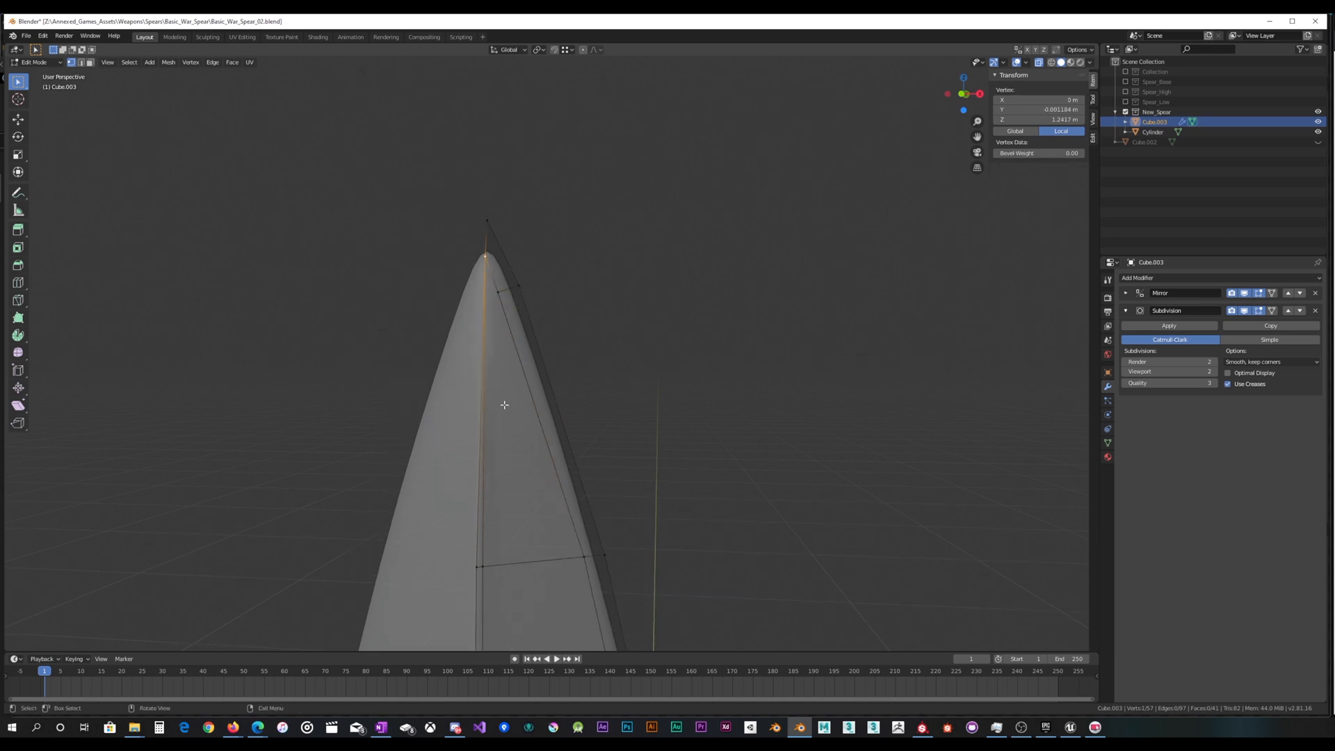
Knife-cut a line from the cut line's vertex on the blade's topmost cross edge up to the outer edge just beside the tip
{"action": "key", "text": "k"}
{"action": "left_click", "coordinate": [484, 566]}
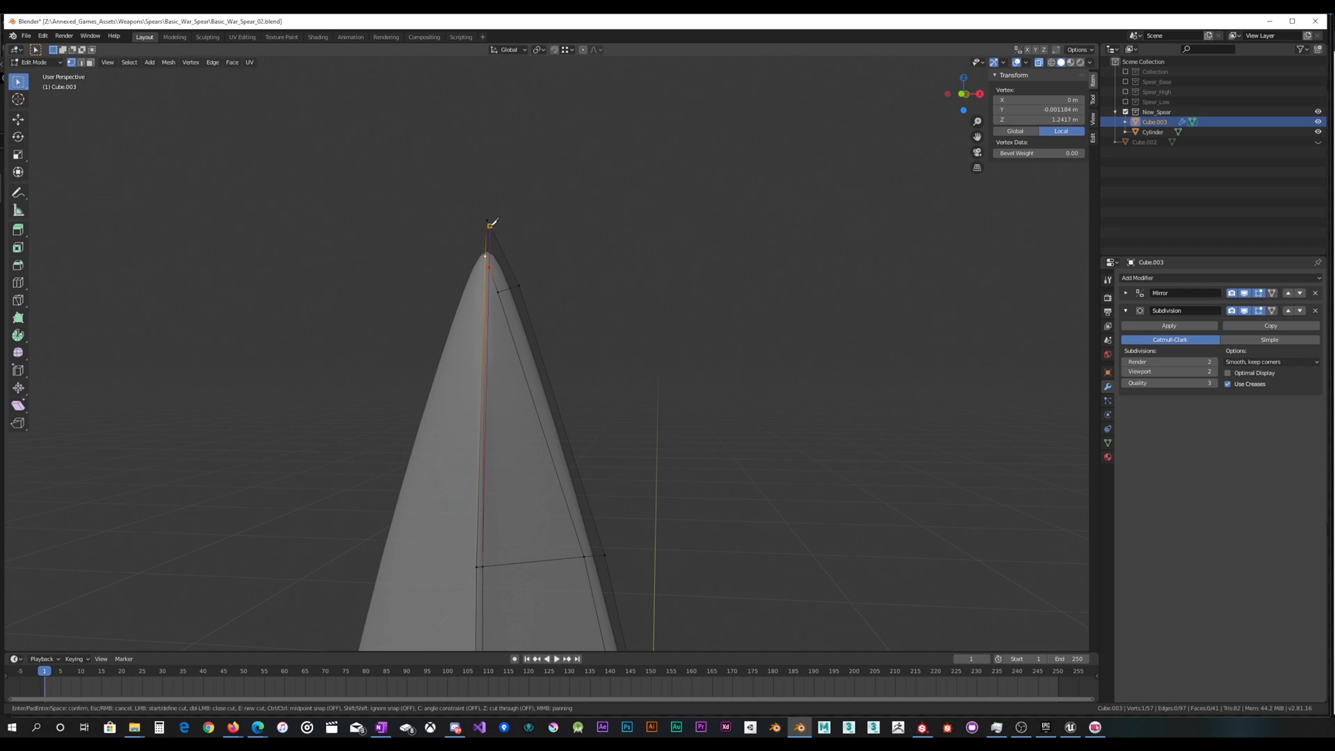
{"action": "left_click", "coordinate": [490, 224]}
{"action": "key", "text": "Return"}
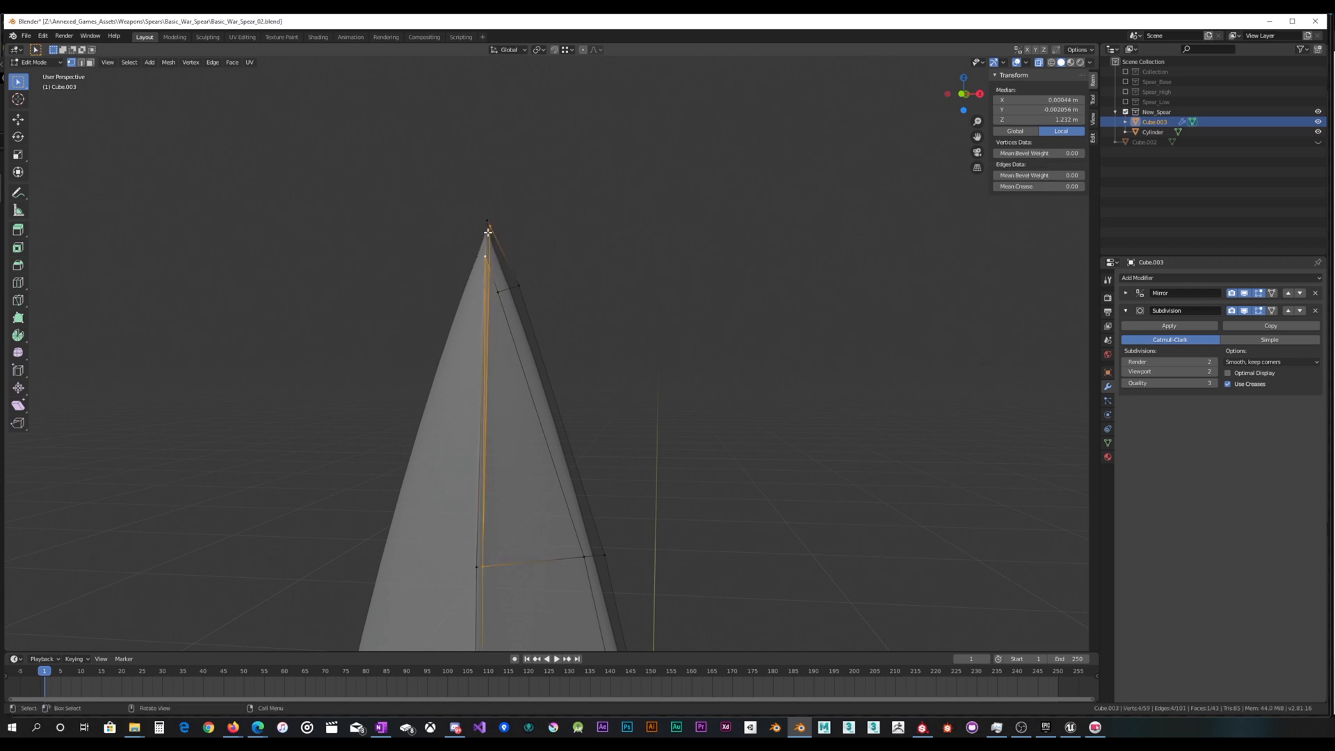
Dissolve the superseded edge running from the topmost cross edge's inner vertex toward the vertex below the tip
{"action": "left_click", "coordinate": [483, 266]}
{"action": "left_click", "coordinate": [485, 556]}
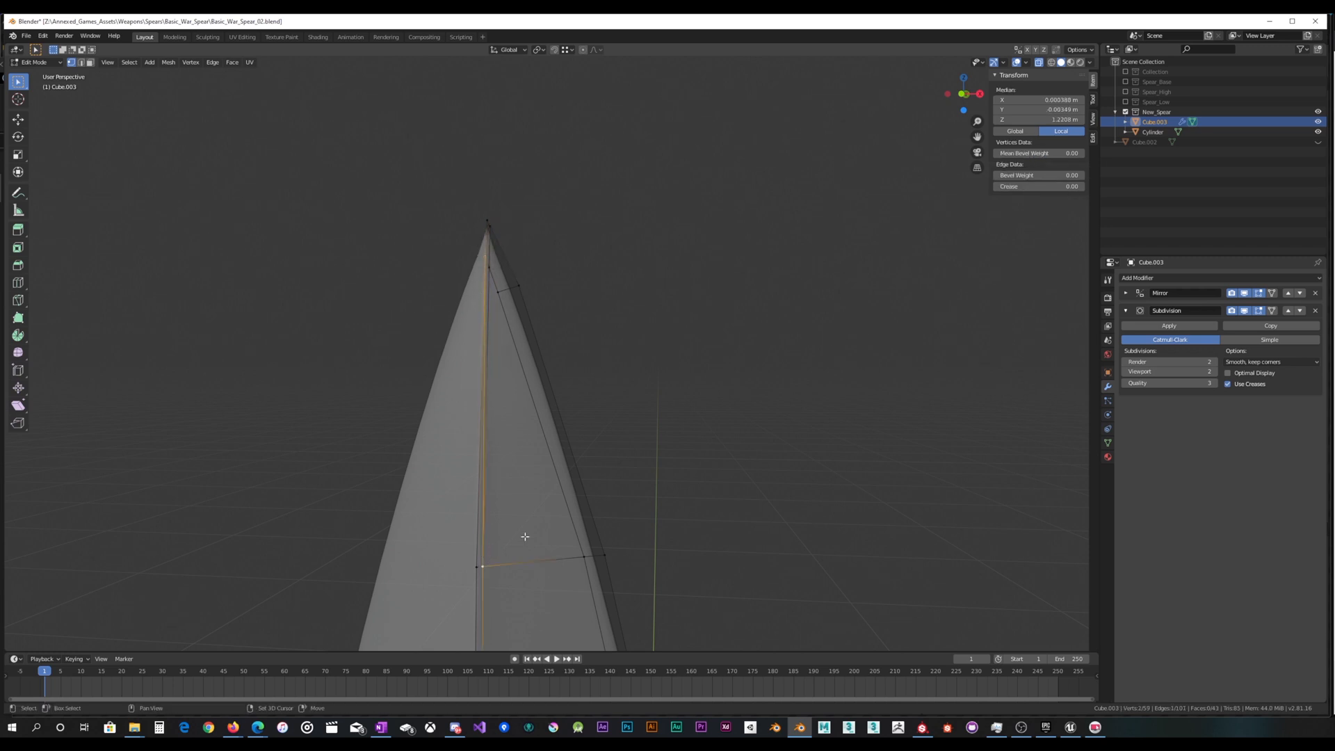
{"action": "key", "text": "x"}
{"action": "left_click", "coordinate": [523, 554]}
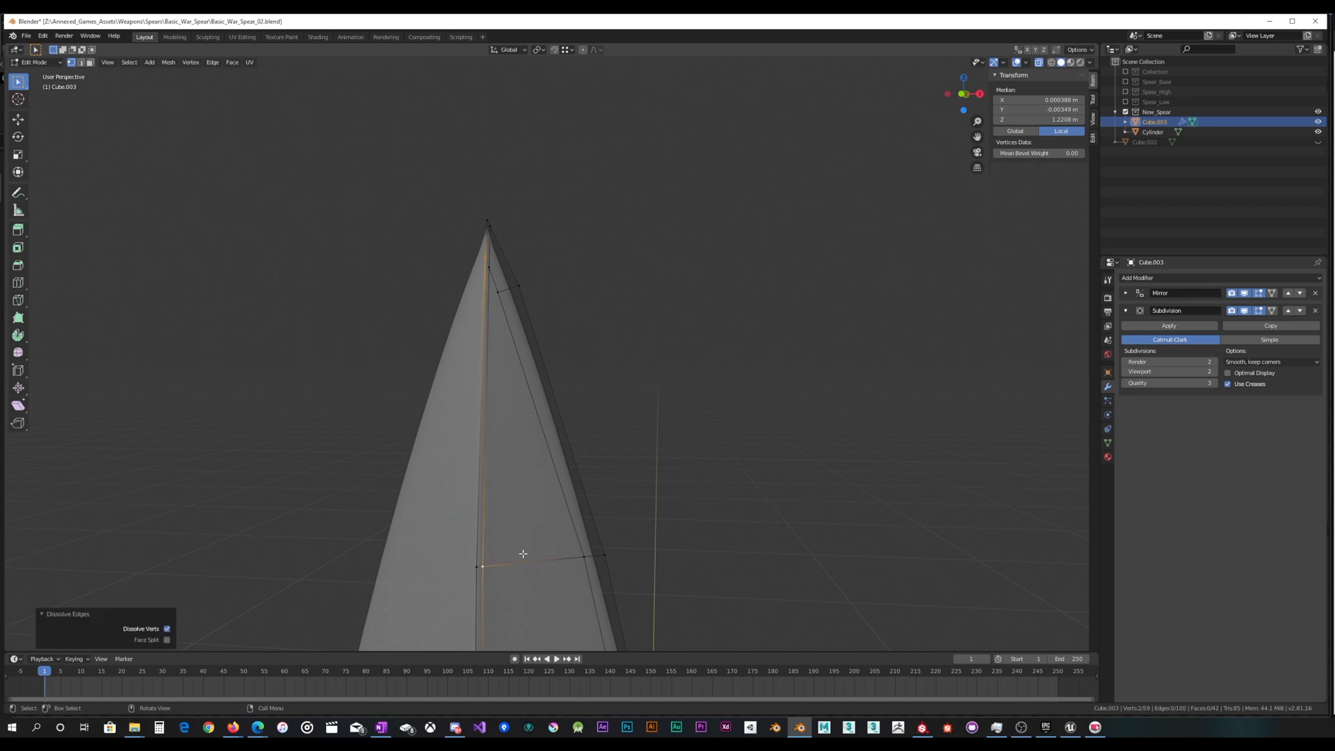
Merge the new vertex beside the tip into the tip vertex using At Last
{"action": "scroll", "coordinate": [489, 396], "scroll_direction": "up", "scroll_amount": 2}
{"action": "middle_click_drag", "start_coordinate": [515, 292], "coordinate": [578, 363], "text": "shift"}
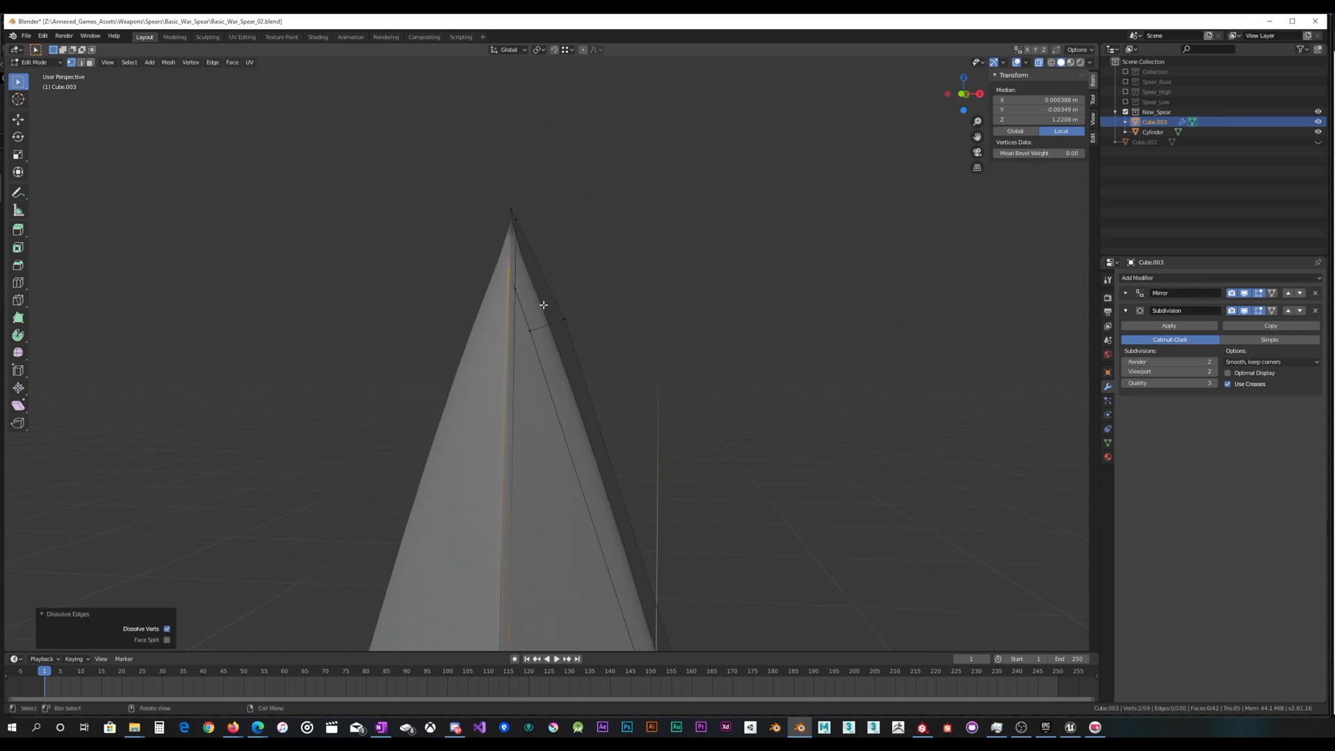
{"action": "scroll", "coordinate": [540, 304], "scroll_direction": "up", "scroll_amount": 1}
{"action": "middle_click_drag", "start_coordinate": [535, 262], "coordinate": [643, 378], "text": "shift"}
{"action": "scroll", "coordinate": [583, 280], "scroll_direction": "up", "scroll_amount": 2}
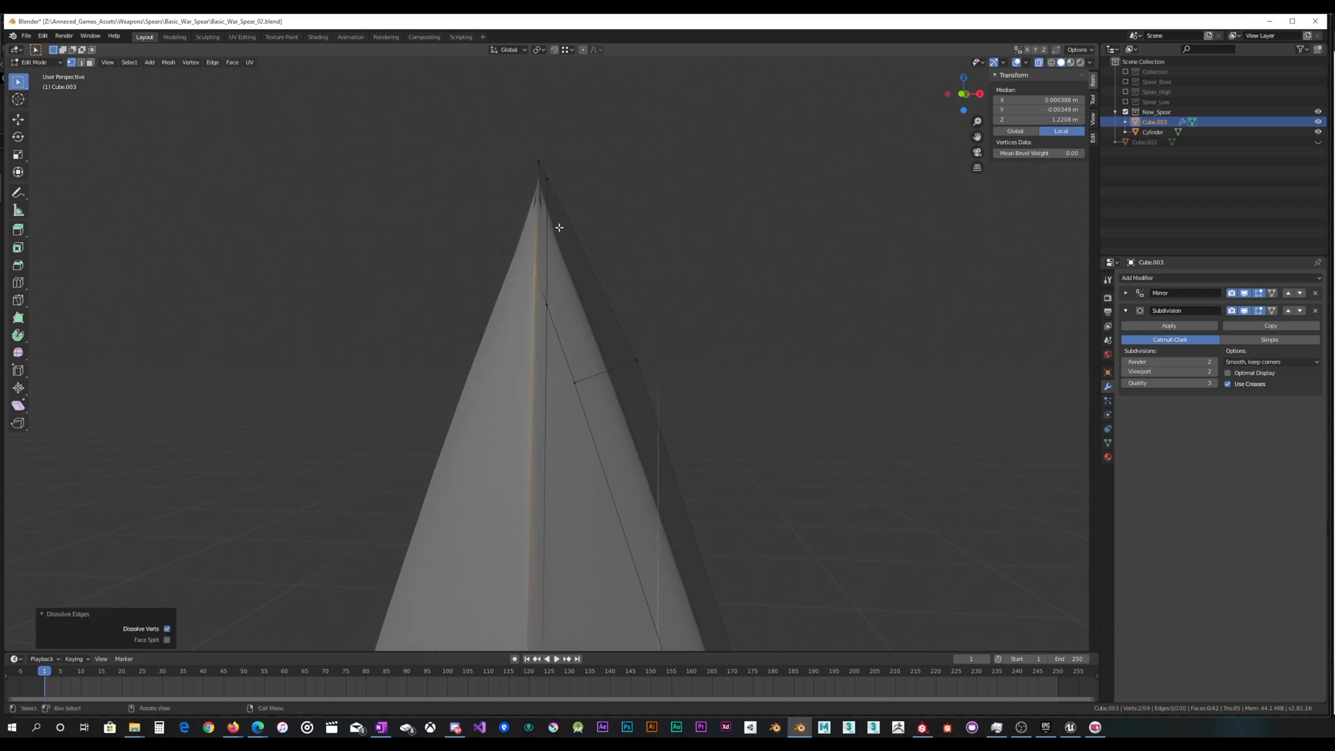
{"action": "left_click", "coordinate": [549, 182]}
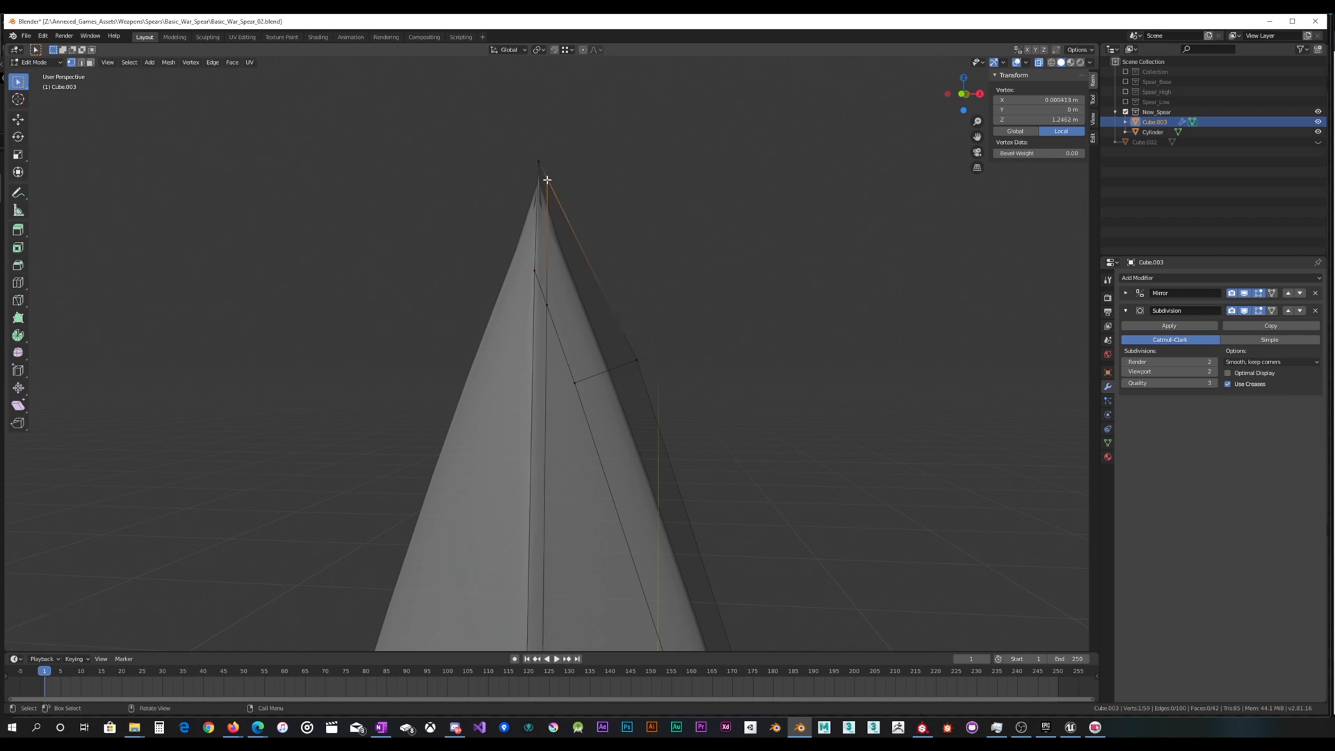
{"action": "left_click", "coordinate": [539, 162], "text": "shift"}
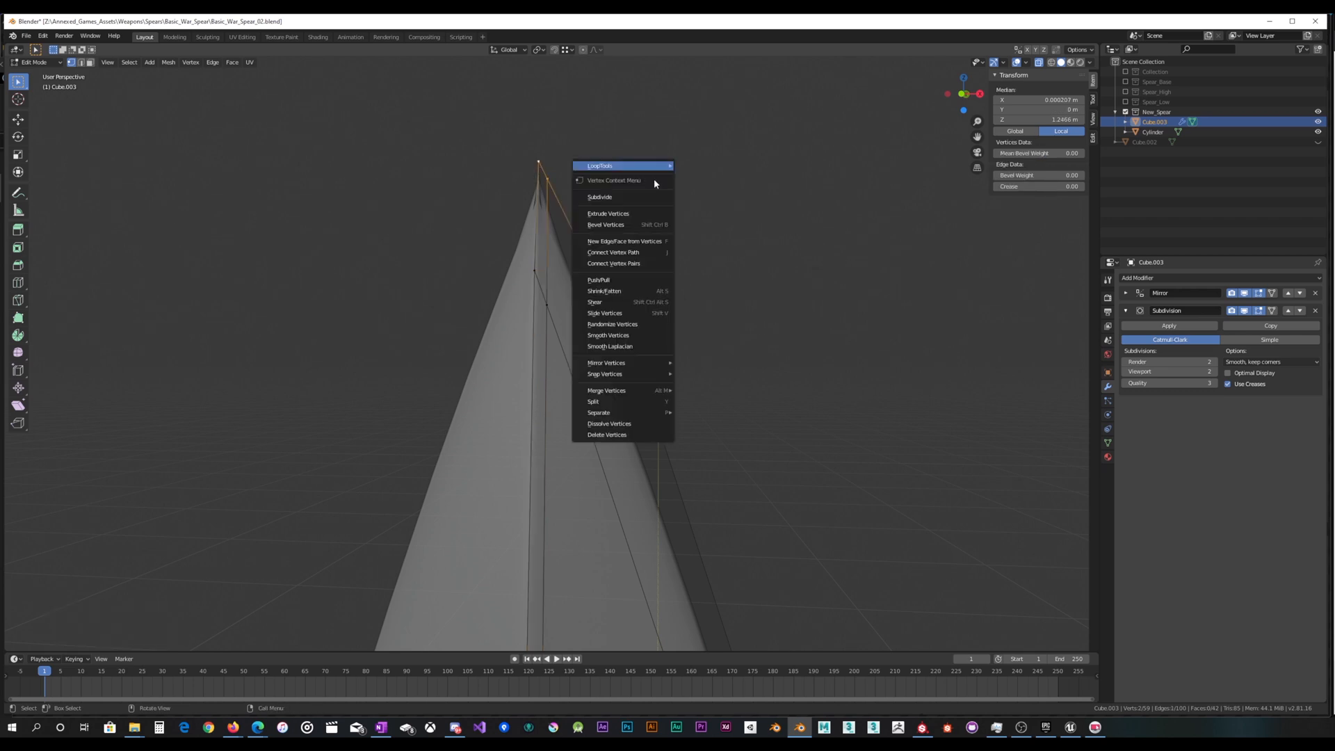
{"action": "right_click", "coordinate": [653, 178]}
{"action": "mouse_move", "coordinate": [626, 397]}
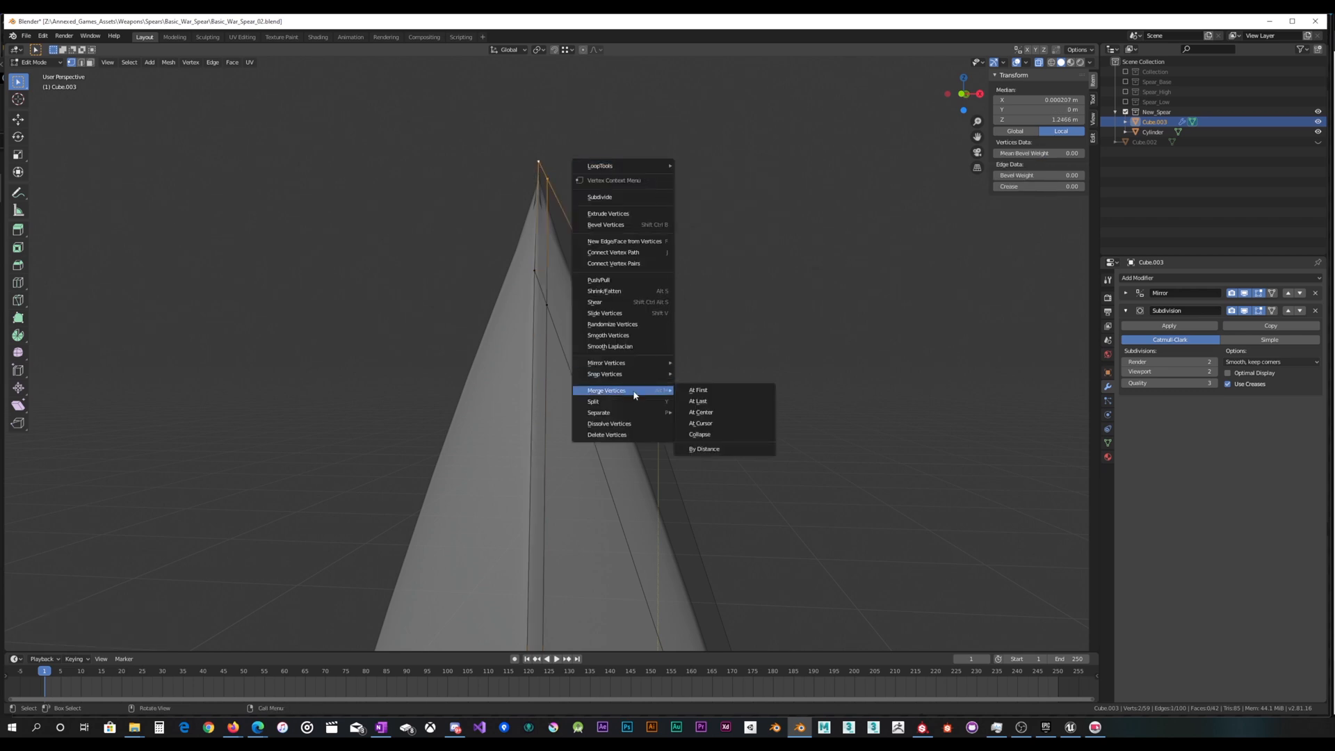
{"action": "left_click", "coordinate": [695, 400]}
{"action": "middle_click_drag", "start_coordinate": [603, 344], "coordinate": [626, 320]}
{"action": "scroll", "coordinate": [632, 350], "scroll_direction": "down", "scroll_amount": 1}
{"action": "key", "text": "Tab"}
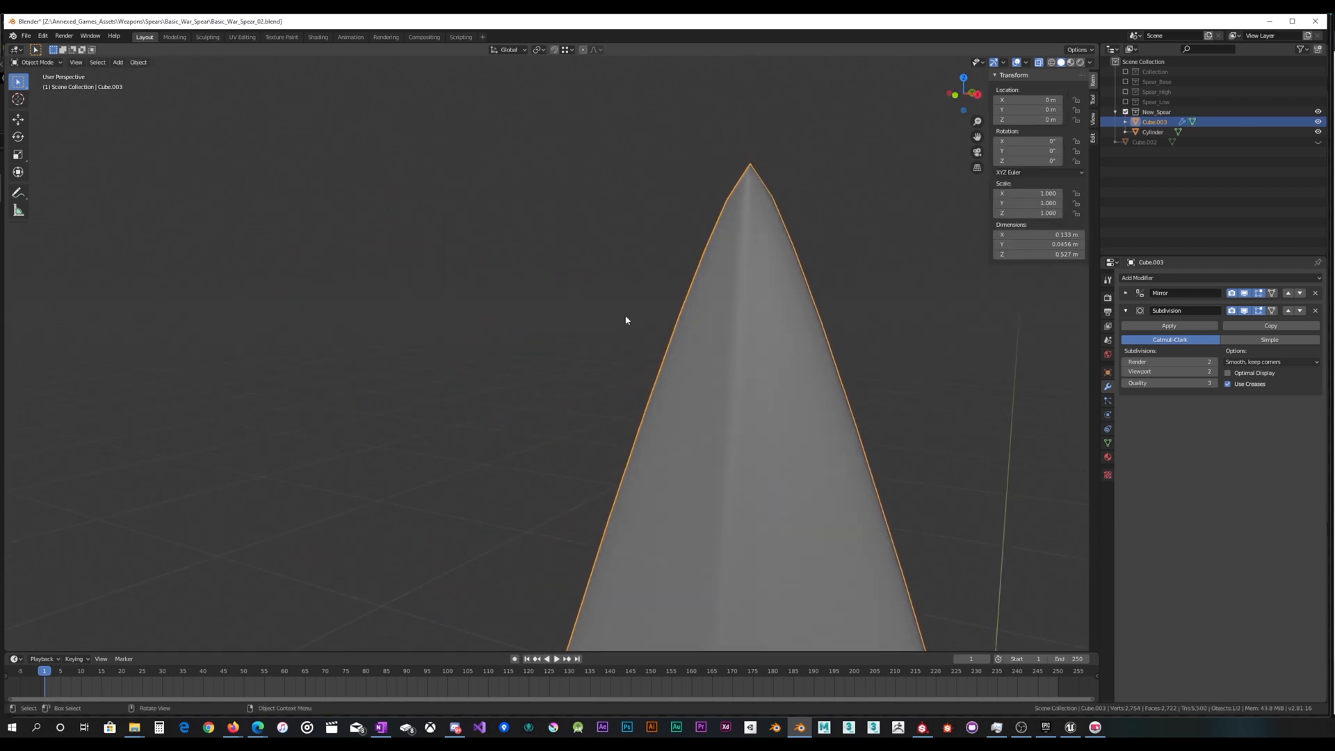
{"action": "key", "text": "Tab"}
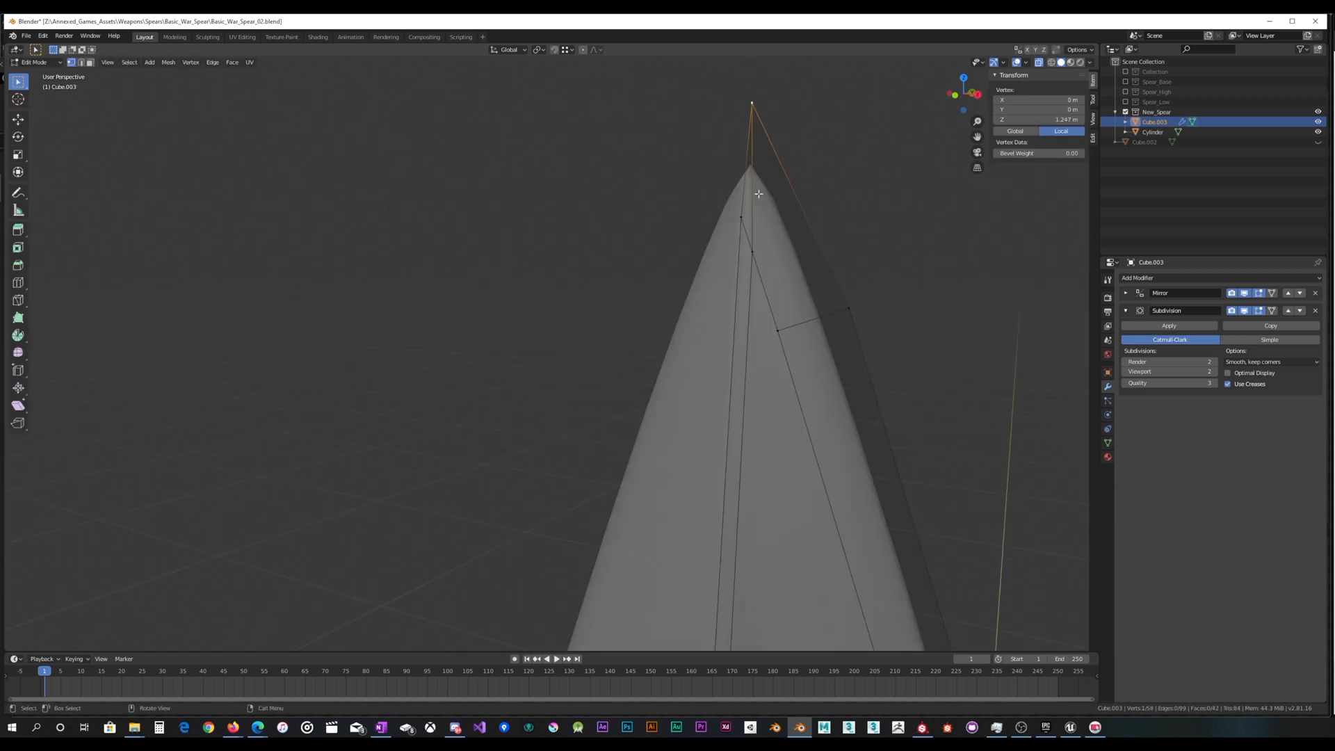
{"action": "left_click", "coordinate": [753, 251]}
{"action": "key", "text": "shift+v"}
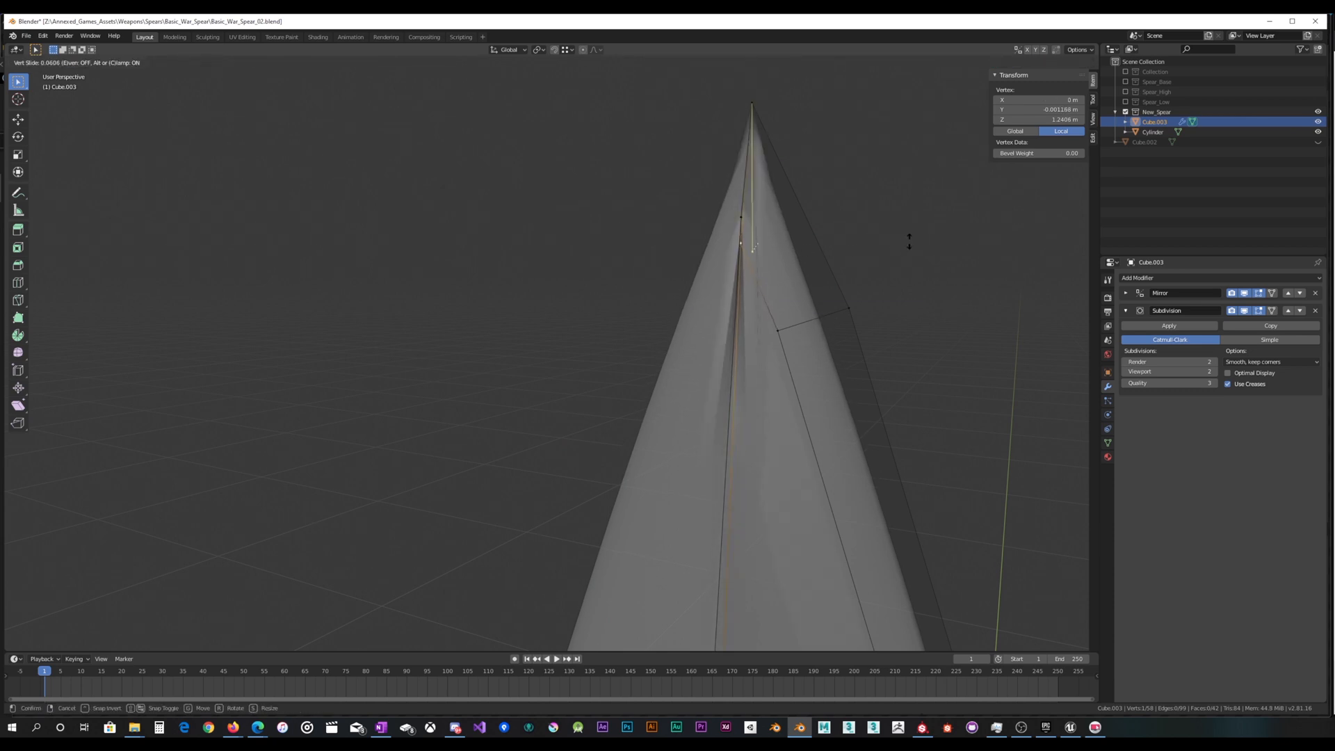
{"action": "right_click", "coordinate": [935, 237]}
Examine the shading of the blade's lower front face, toggling the Subdivision modifier's viewport display off and on
{"action": "middle_click_drag", "start_coordinate": [924, 233], "coordinate": [953, 223]}
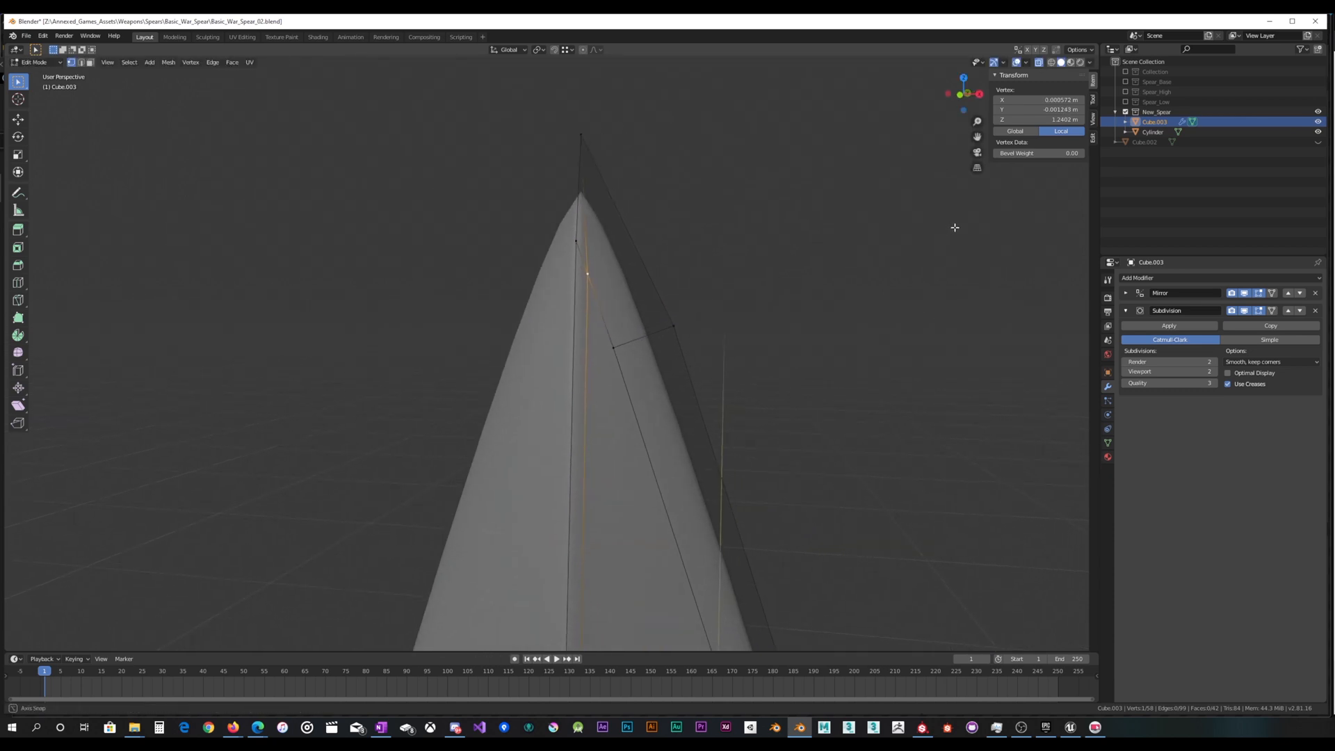
{"action": "scroll", "coordinate": [869, 234], "scroll_direction": "down", "scroll_amount": 2}
{"action": "mouse_move", "coordinate": [825, 240]}
{"action": "middle_mouse_down"}
{"action": "mouse_move", "coordinate": [757, 262]}
{"action": "mouse_move", "coordinate": [778, 289]}
{"action": "mouse_move", "coordinate": [716, 285]}
{"action": "mouse_move", "coordinate": [703, 260]}
{"action": "mouse_move", "coordinate": [703, 304]}
{"action": "mouse_move", "coordinate": [673, 244]}
{"action": "mouse_move", "coordinate": [665, 255]}
{"action": "mouse_move", "coordinate": [668, 142]}
{"action": "middle_mouse_up"}
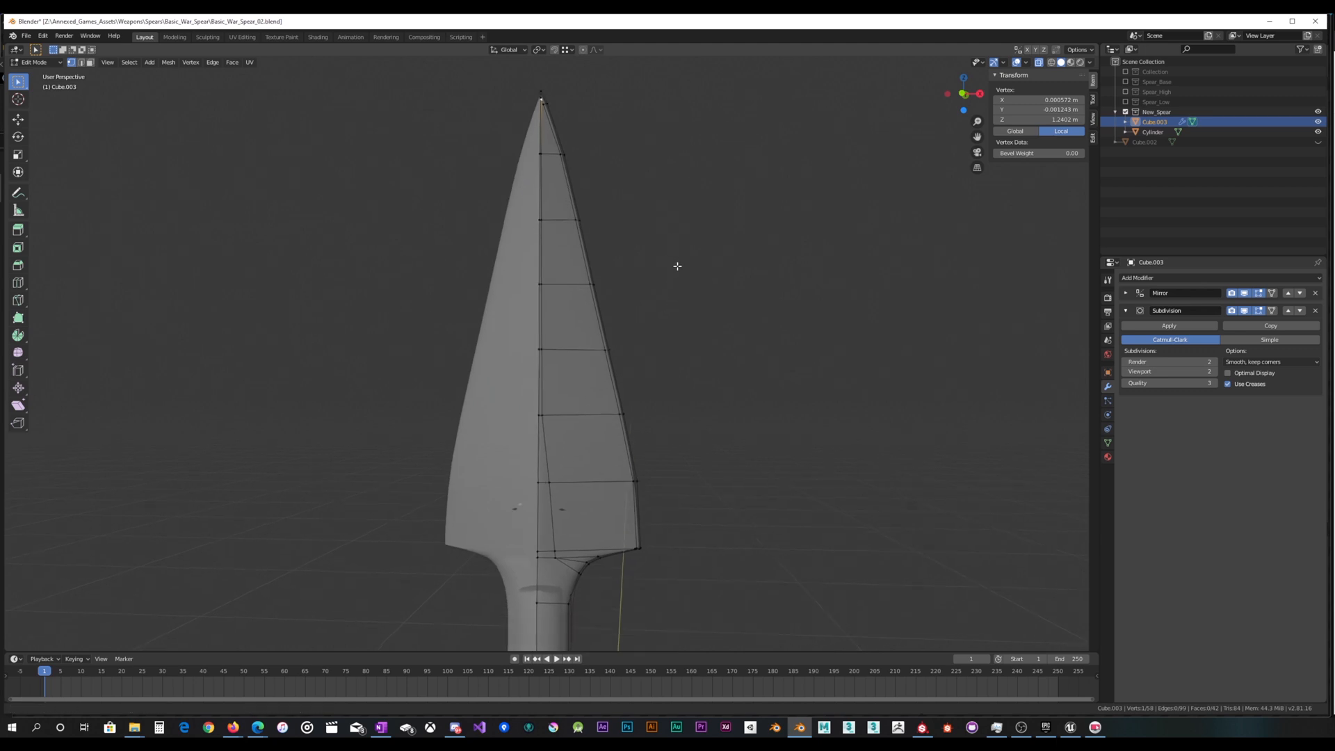
{"action": "middle_click_drag", "start_coordinate": [677, 265], "coordinate": [692, 158], "text": "shift"}
{"action": "middle_click_drag", "start_coordinate": [670, 241], "coordinate": [685, 176], "text": "shift"}
{"action": "scroll", "coordinate": [680, 236], "scroll_direction": "up", "scroll_amount": 8}
{"action": "middle_click_drag", "start_coordinate": [675, 253], "coordinate": [670, 293]}
{"action": "scroll", "coordinate": [613, 239], "scroll_direction": "down", "scroll_amount": 3}
{"action": "key", "text": "Tab"}
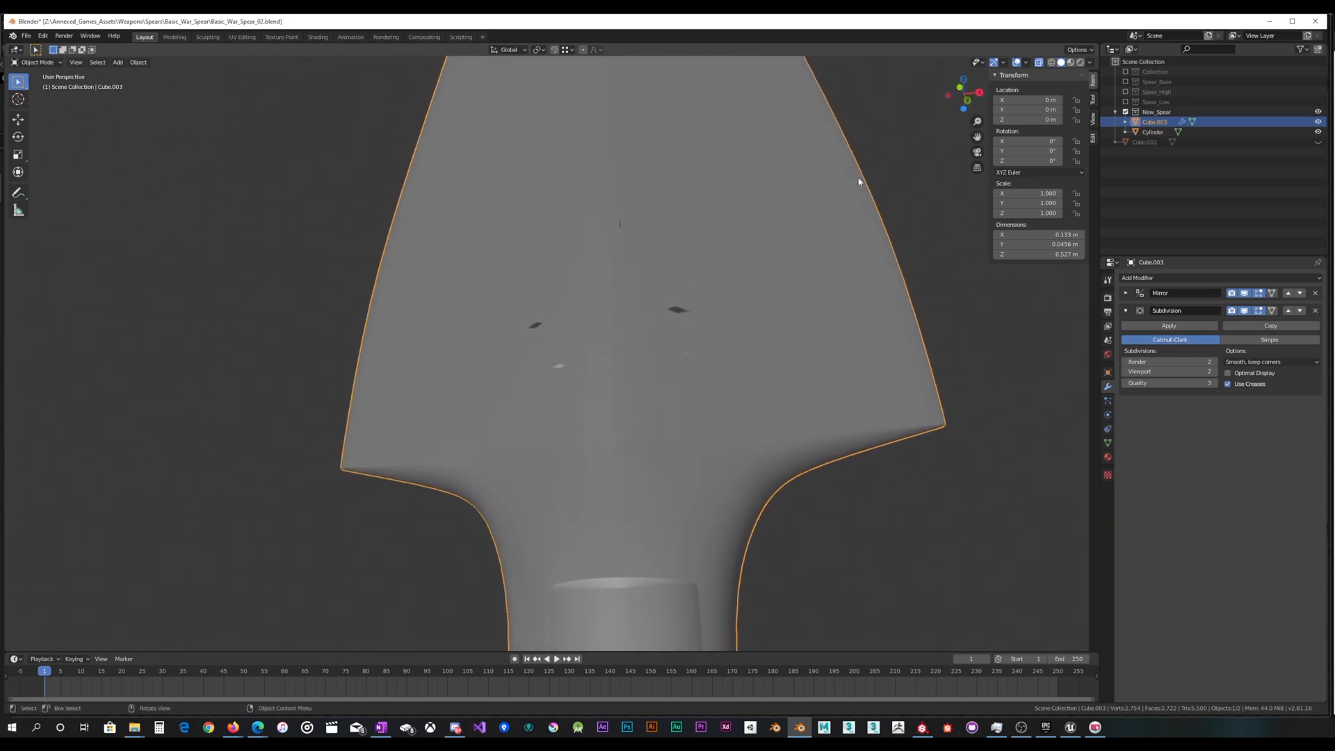
{"action": "left_click", "coordinate": [1245, 311]}
{"action": "left_click", "coordinate": [1245, 312]}
{"action": "key", "text": "Tab"}
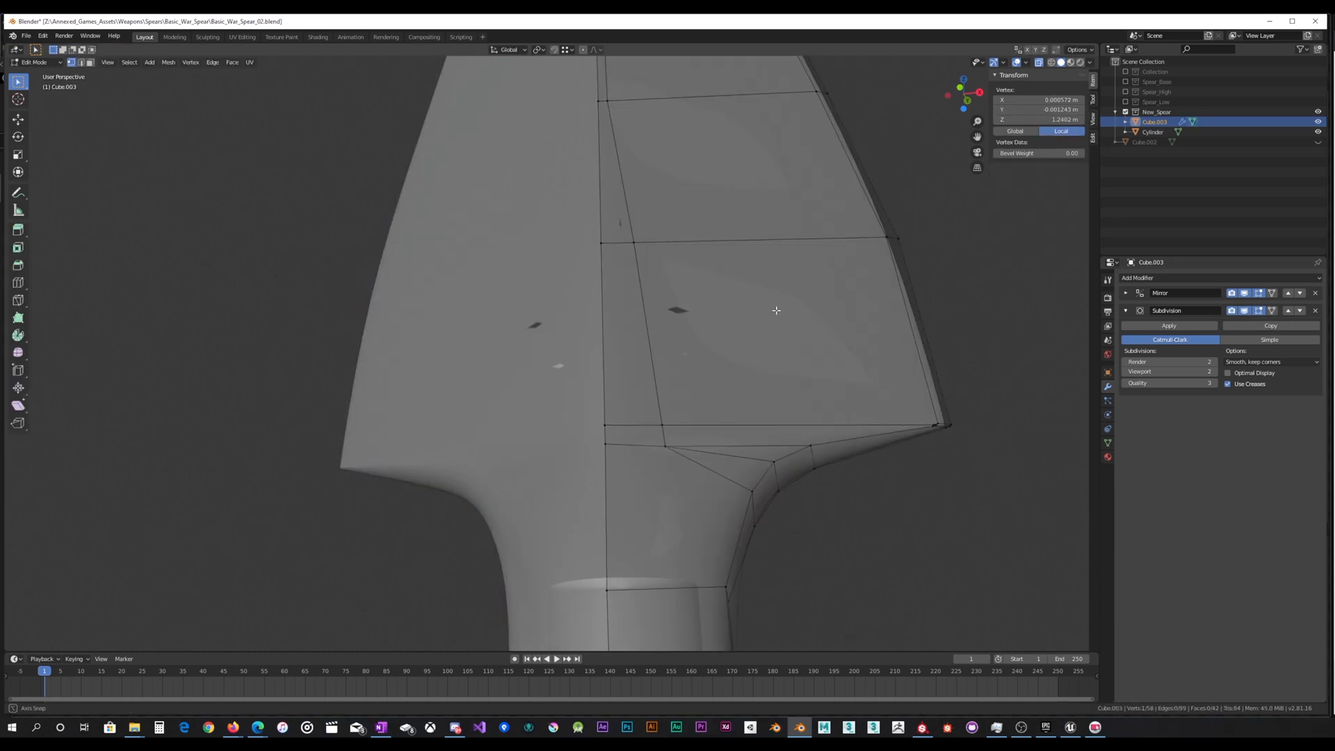
Try merging the overlapping vertices on the blade's lowest full cross edge with At Last, then undo it
{"action": "middle_click_drag", "start_coordinate": [777, 310], "coordinate": [604, 290]}
{"action": "scroll", "coordinate": [698, 315], "scroll_direction": "up", "scroll_amount": 2}
{"action": "key", "text": "g"}
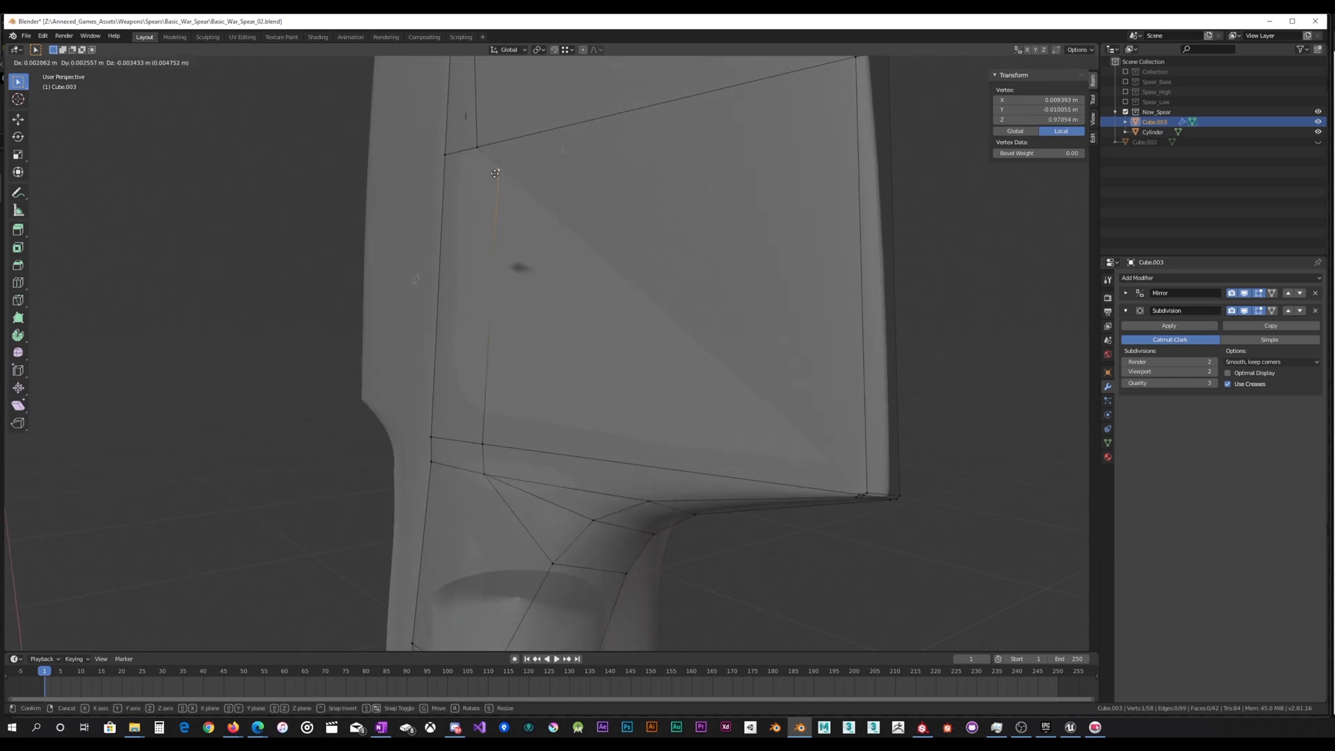
{"action": "right_click", "coordinate": [486, 172]}
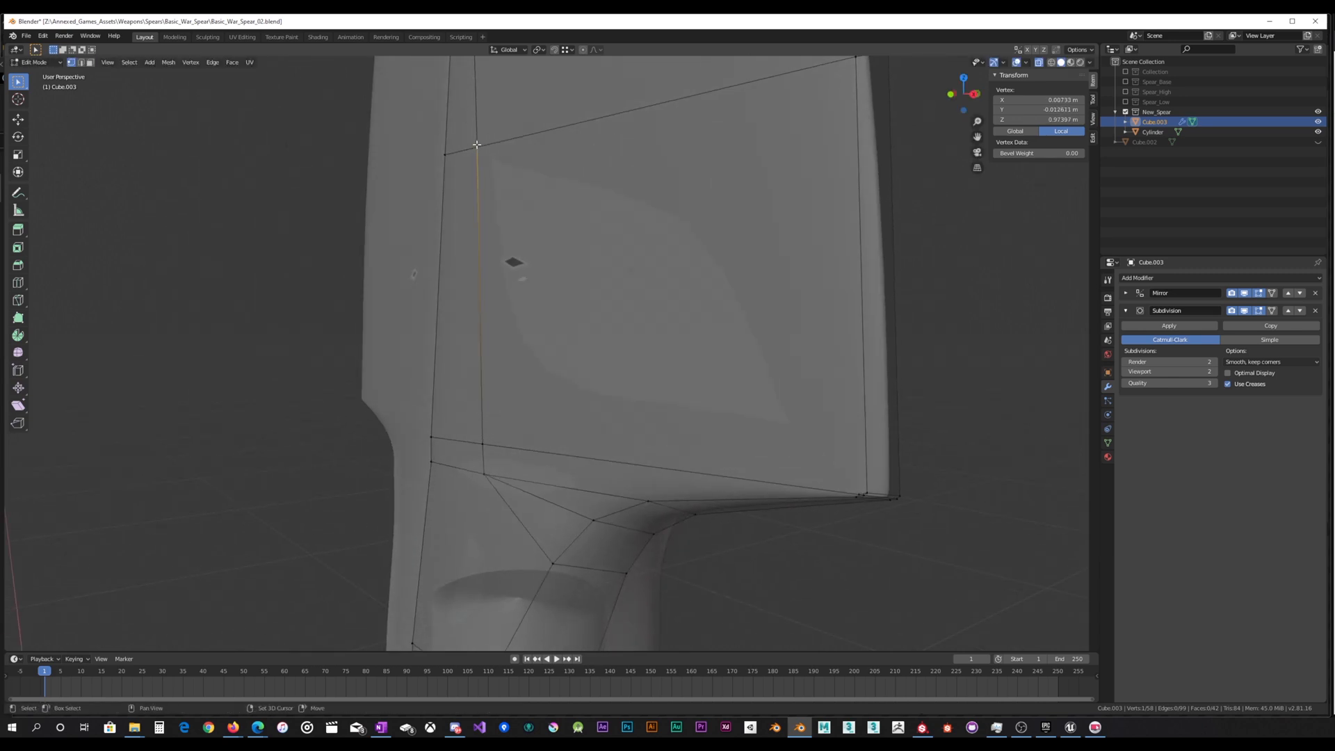
{"action": "middle_click_drag", "start_coordinate": [518, 158], "coordinate": [564, 218]}
{"action": "right_click", "coordinate": [564, 215]}
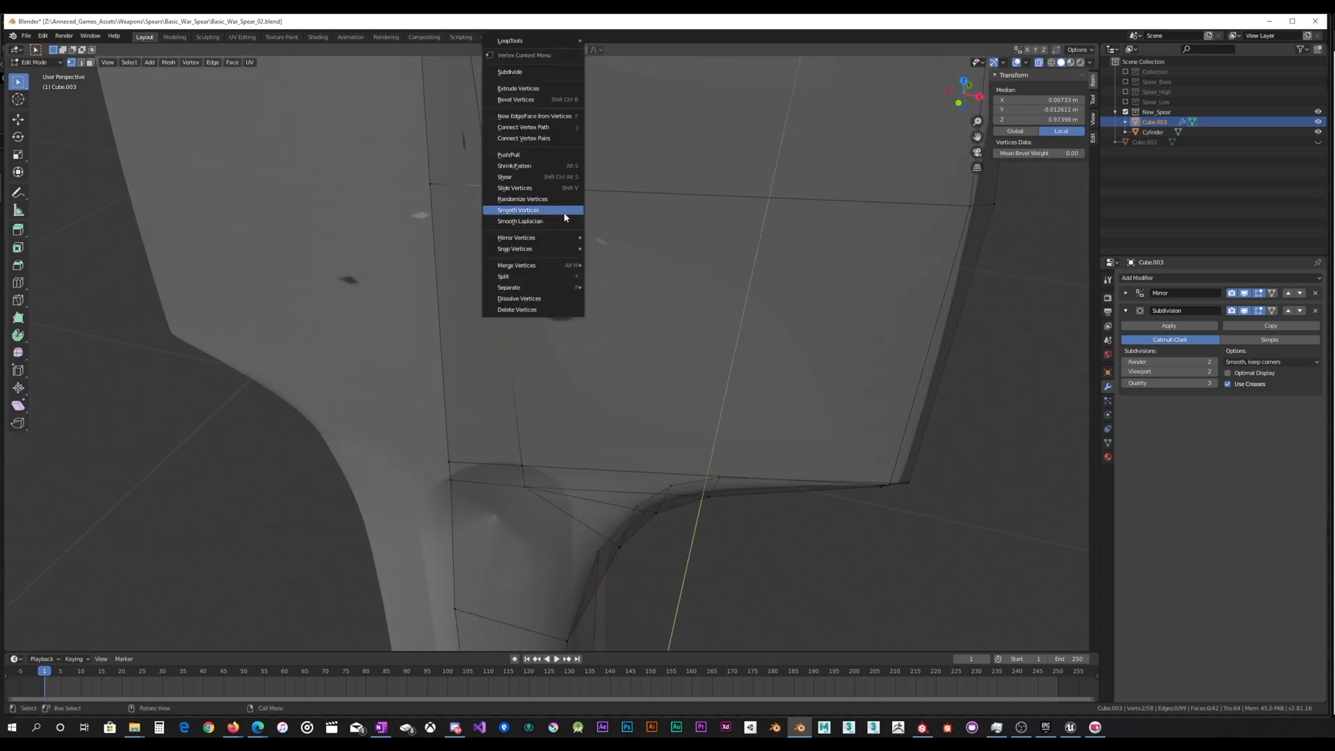
{"action": "mouse_move", "coordinate": [570, 265]}
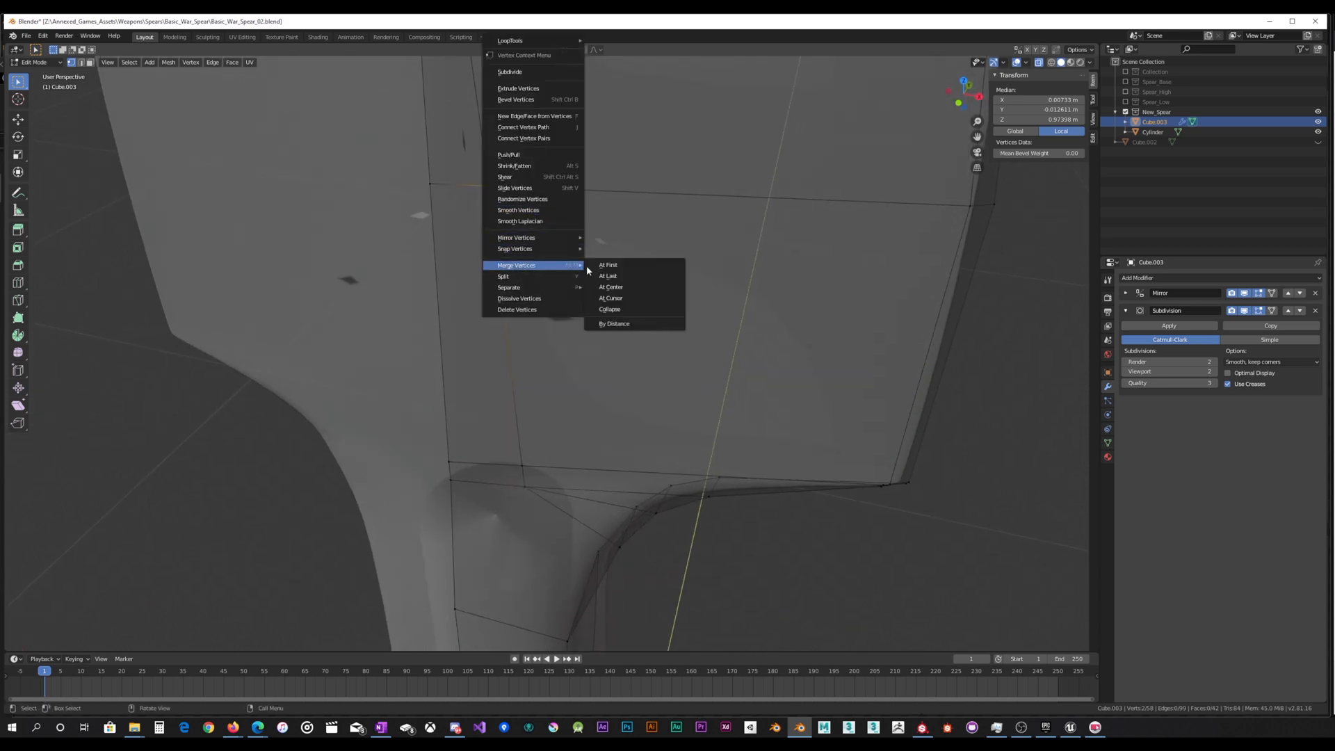
{"action": "left_click", "coordinate": [616, 276]}
{"action": "middle_click_drag", "start_coordinate": [609, 272], "coordinate": [617, 332]}
{"action": "key", "text": "ctrl+z"}
{"action": "scroll", "coordinate": [600, 194], "scroll_direction": "down", "scroll_amount": 3}
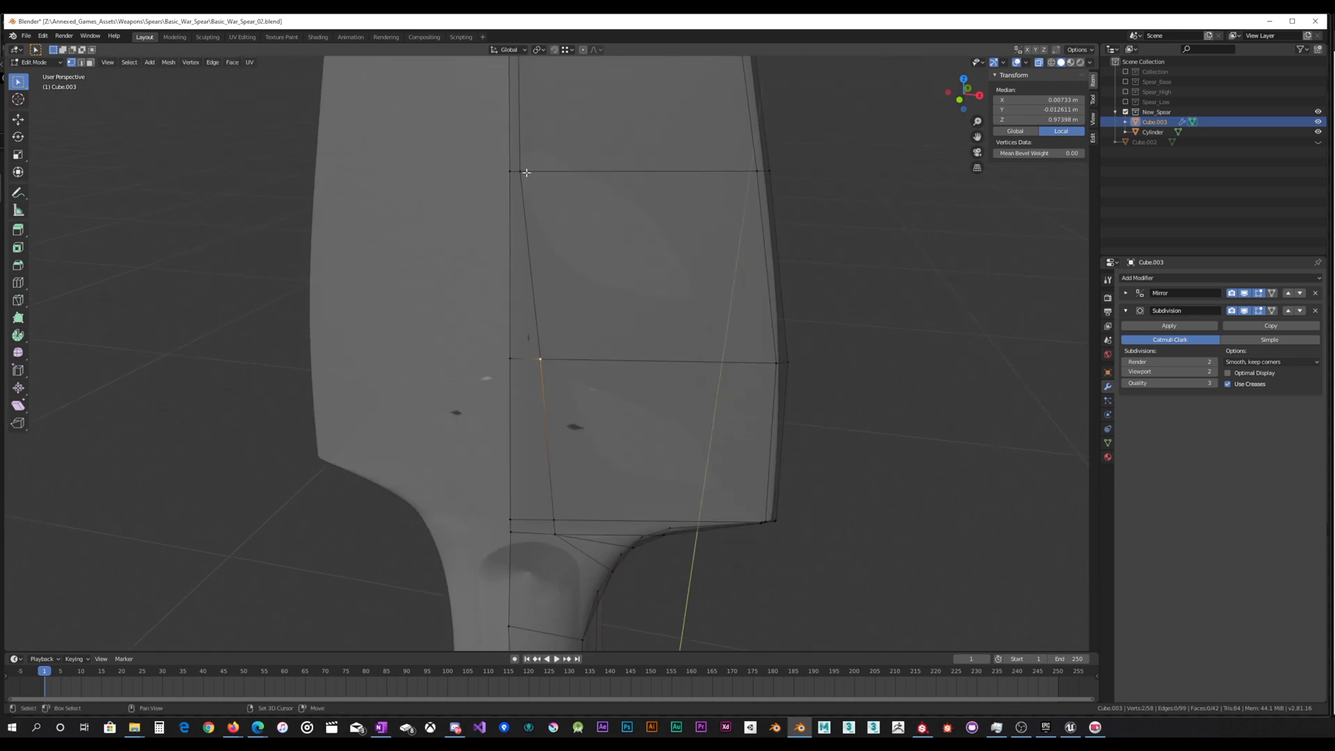
Merge two overlapping vertices At Center where the cut line crosses the blade's lowest full cross edge
{"action": "left_click", "coordinate": [527, 172]}
{"action": "key", "text": "g"}
{"action": "right_click", "coordinate": [559, 169]}
{"action": "left_click", "coordinate": [548, 352]}
{"action": "key", "text": "g"}
{"action": "right_click", "coordinate": [546, 354]}
{"action": "left_click", "coordinate": [542, 357], "text": "shift"}
{"action": "right_click", "coordinate": [544, 345]}
{"action": "left_click", "coordinate": [612, 353]}
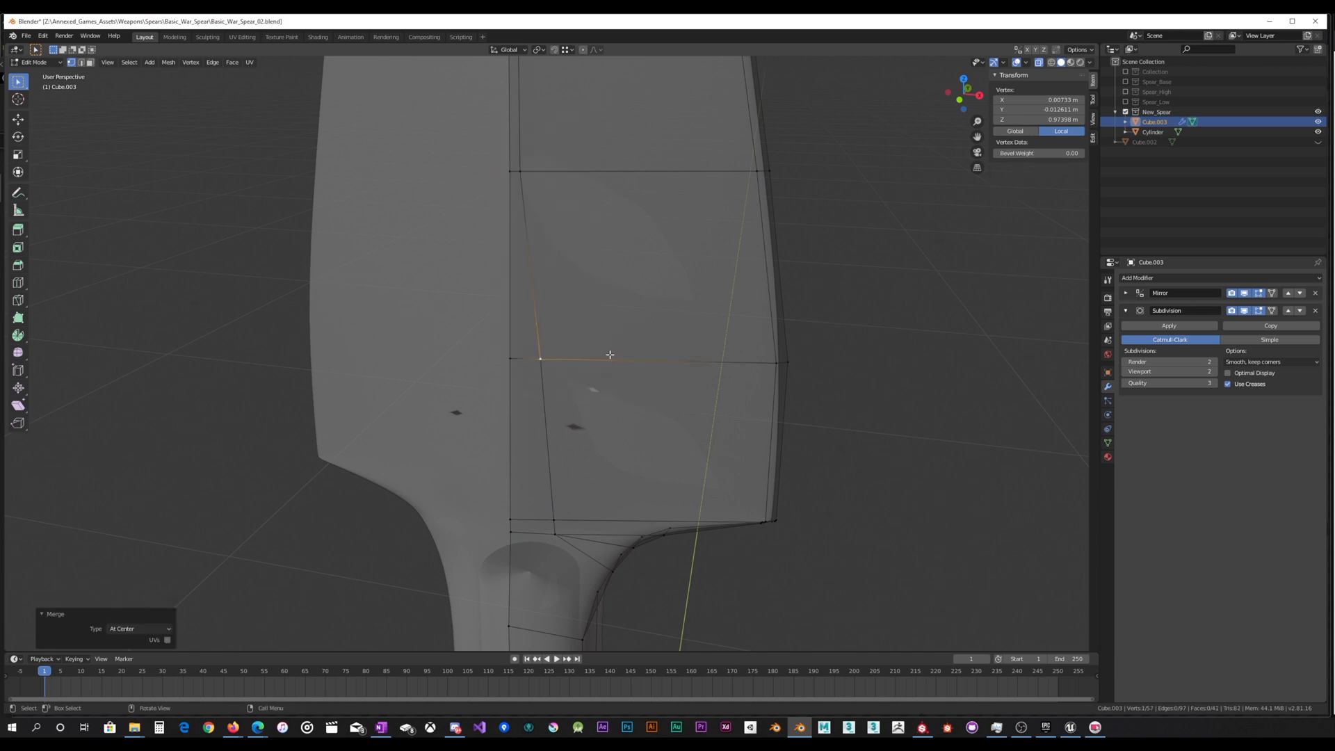
Merge the remaining duplicate vertex at that same crossing At Center and test that the point is fully joined
{"action": "left_click", "coordinate": [587, 335]}
{"action": "left_click", "coordinate": [540, 361]}
{"action": "key", "text": "g"}
{"action": "right_click", "coordinate": [602, 358]}
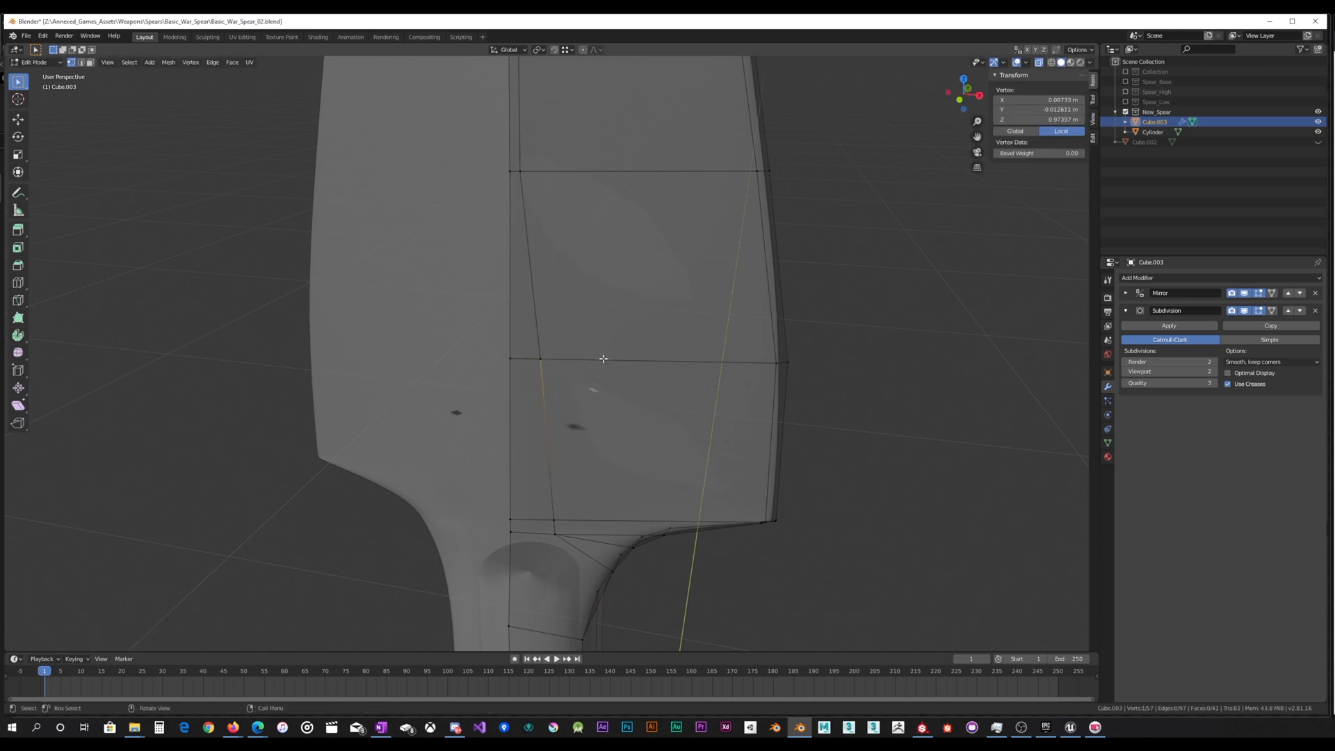
{"action": "left_click", "coordinate": [539, 362], "text": "shift"}
{"action": "right_click", "coordinate": [565, 343]}
{"action": "mouse_move", "coordinate": [568, 344]}
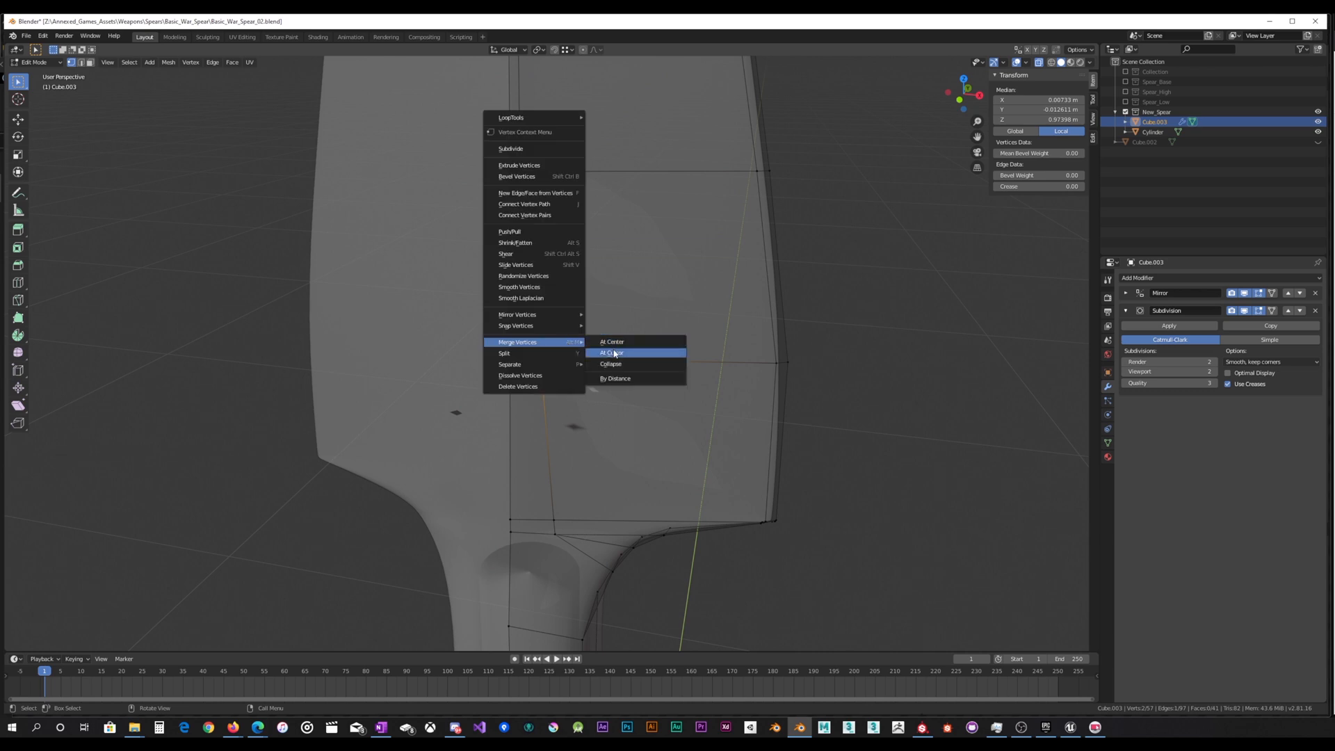
{"action": "left_click", "coordinate": [612, 353]}
{"action": "key", "text": "g"}
{"action": "key", "text": "Escape"}
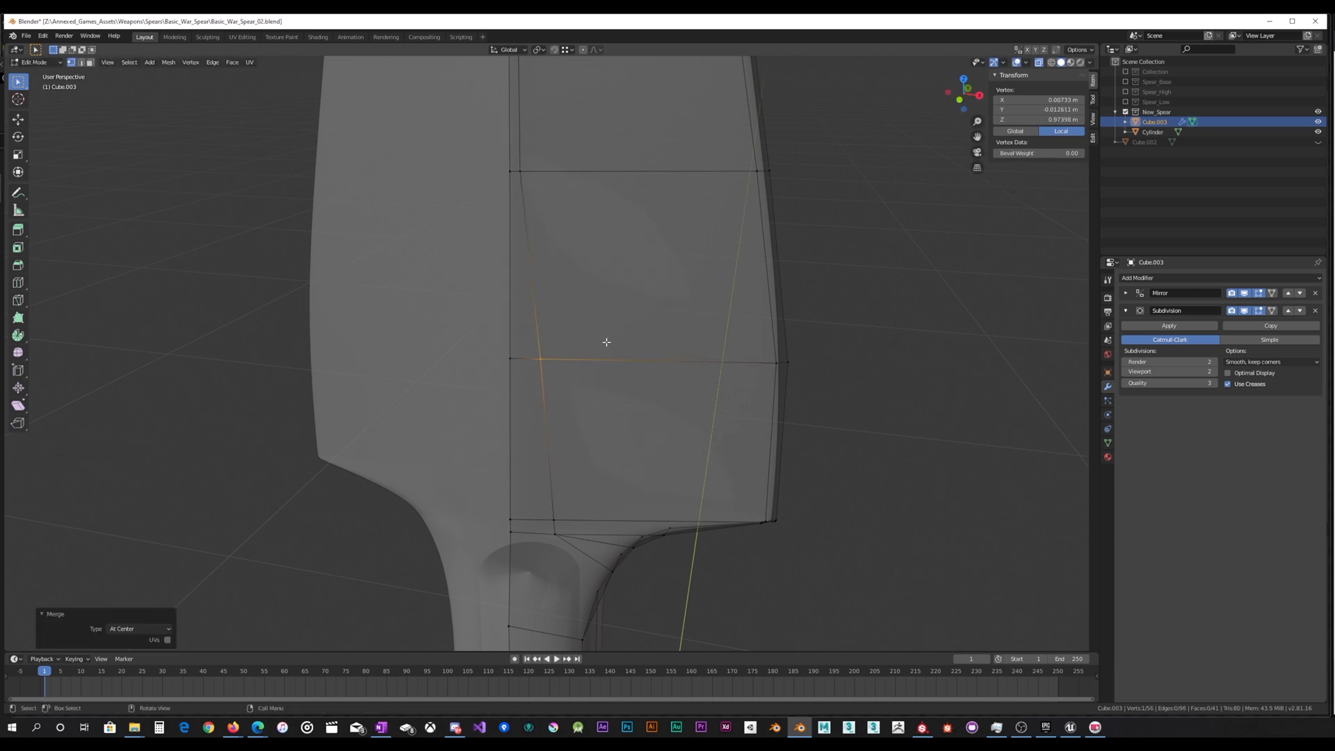
Inspect the smoothed blade and shoulder from the front in Object Mode
{"action": "middle_click_drag", "start_coordinate": [605, 337], "coordinate": [643, 321]}
{"action": "scroll", "coordinate": [689, 352], "scroll_direction": "up", "scroll_amount": 1}
{"action": "scroll", "coordinate": [690, 305], "scroll_direction": "down", "scroll_amount": 3}
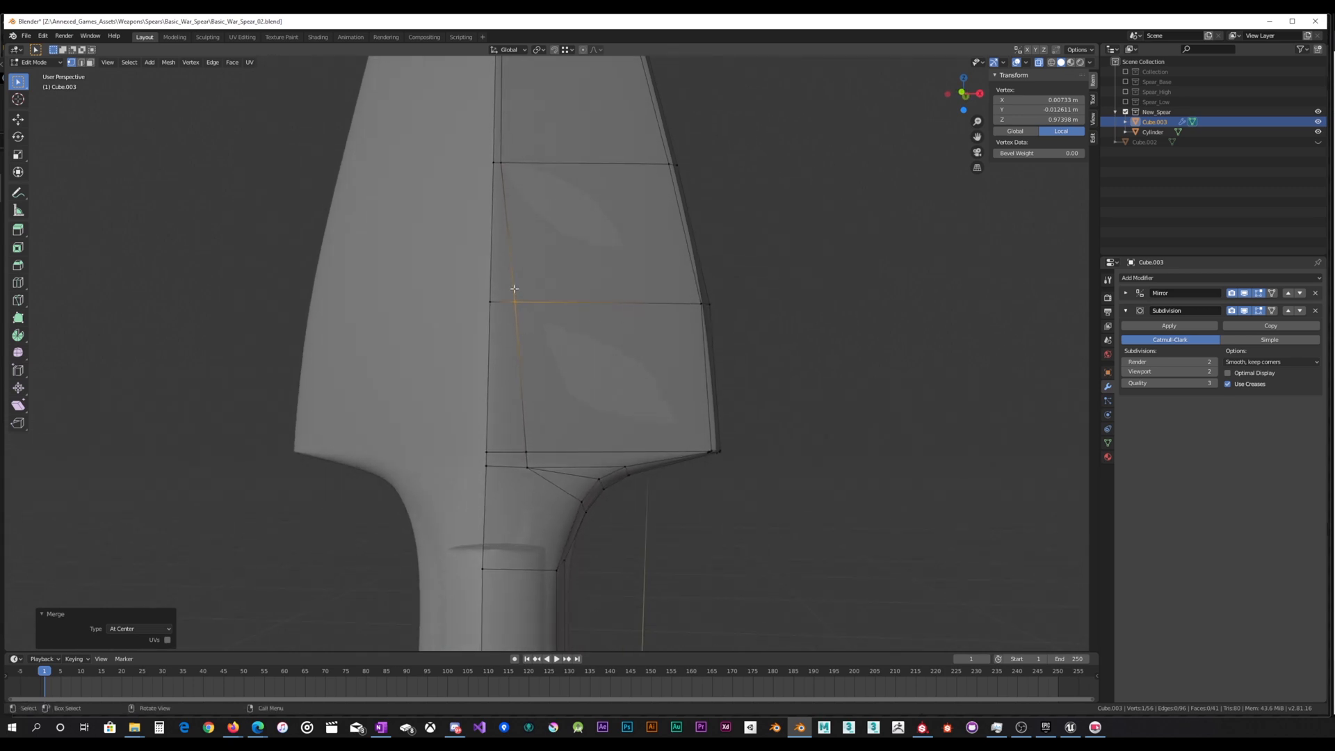
{"action": "scroll", "coordinate": [514, 289], "scroll_direction": "down", "scroll_amount": 3}
{"action": "middle_click_drag", "start_coordinate": [539, 253], "coordinate": [588, 222]}
{"action": "key", "text": "Tab"}
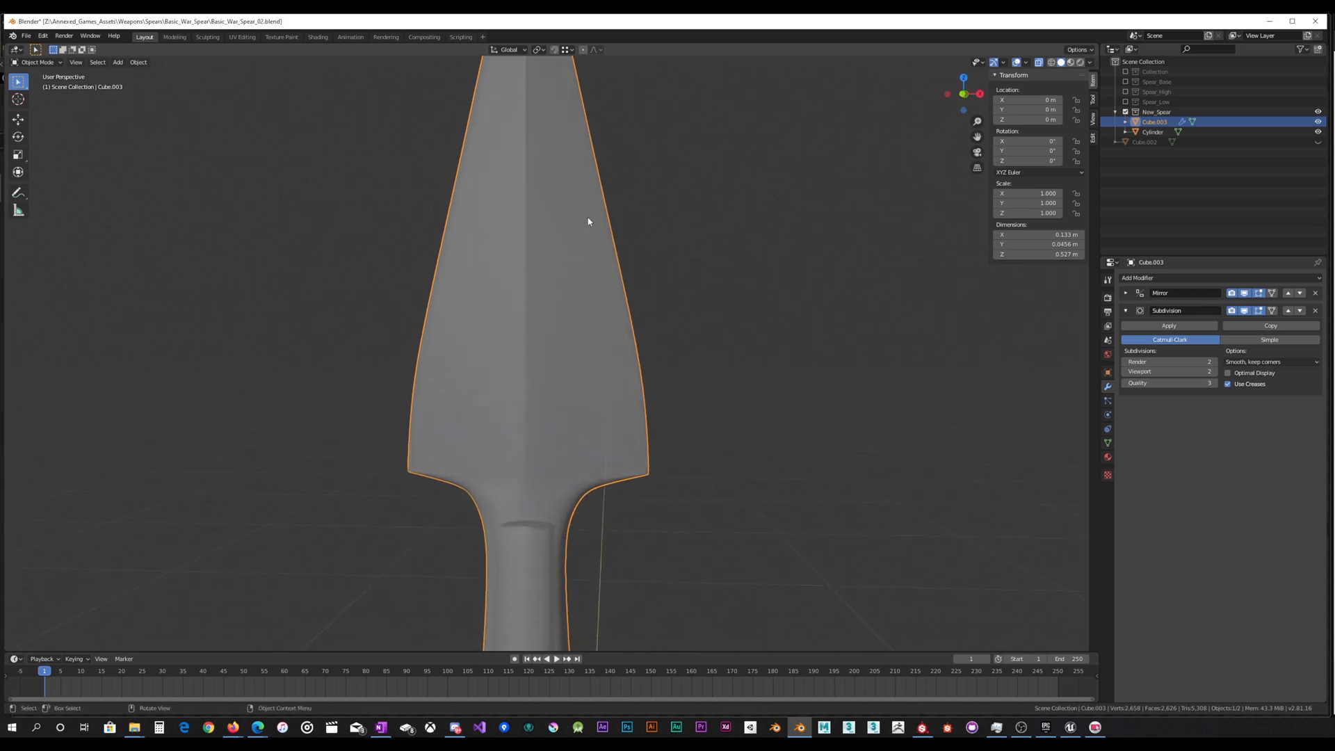
{"action": "key", "text": "Tab"}
Start a Knife cut at the shoulder edge and run it up the blade face through the lower cross edges, outside the existing line
{"action": "scroll", "coordinate": [549, 333], "scroll_direction": "up", "scroll_amount": 5}
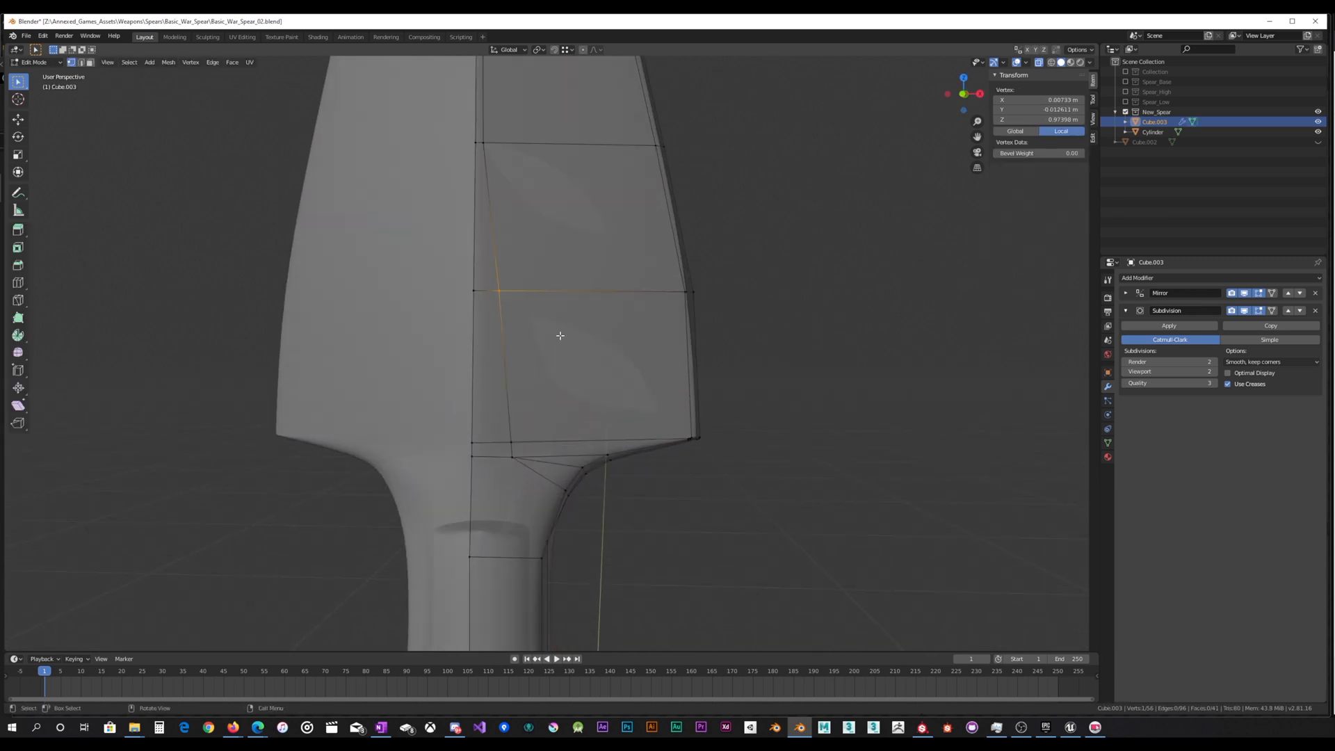
{"action": "middle_click_drag", "start_coordinate": [569, 352], "coordinate": [546, 335], "text": "shift"}
{"action": "scroll", "coordinate": [554, 340], "scroll_direction": "up", "scroll_amount": 2}
{"action": "left_click", "coordinate": [546, 326]}
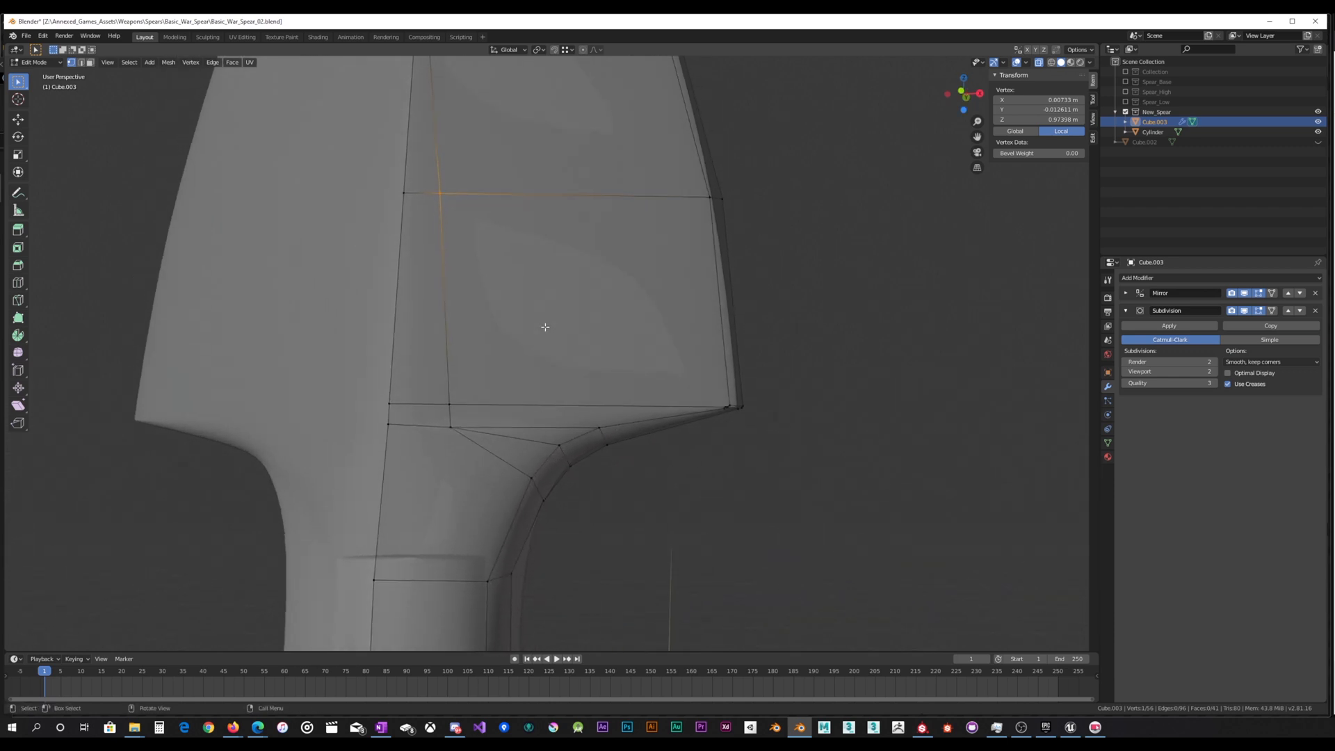
{"action": "key", "text": "k"}
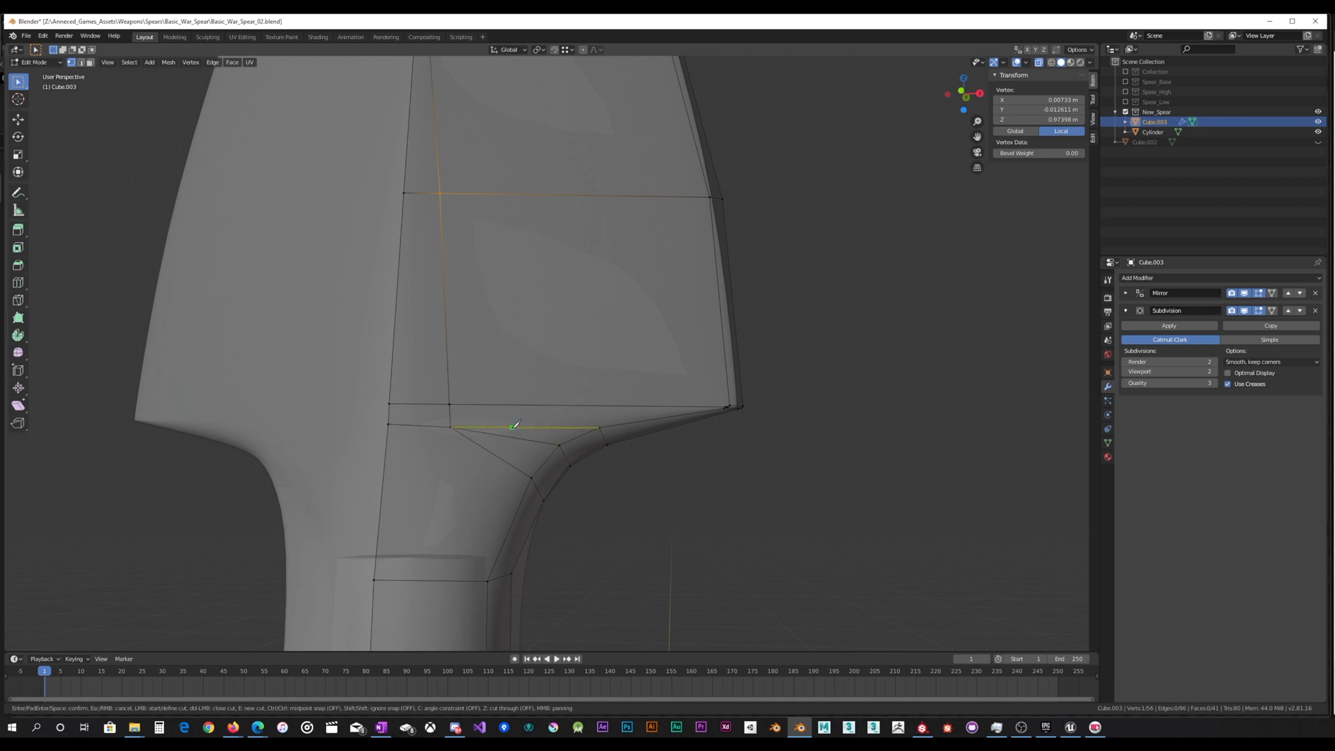
{"action": "left_click", "coordinate": [514, 427]}
{"action": "middle_click_drag", "start_coordinate": [515, 254], "coordinate": [515, 396], "text": "shift"}
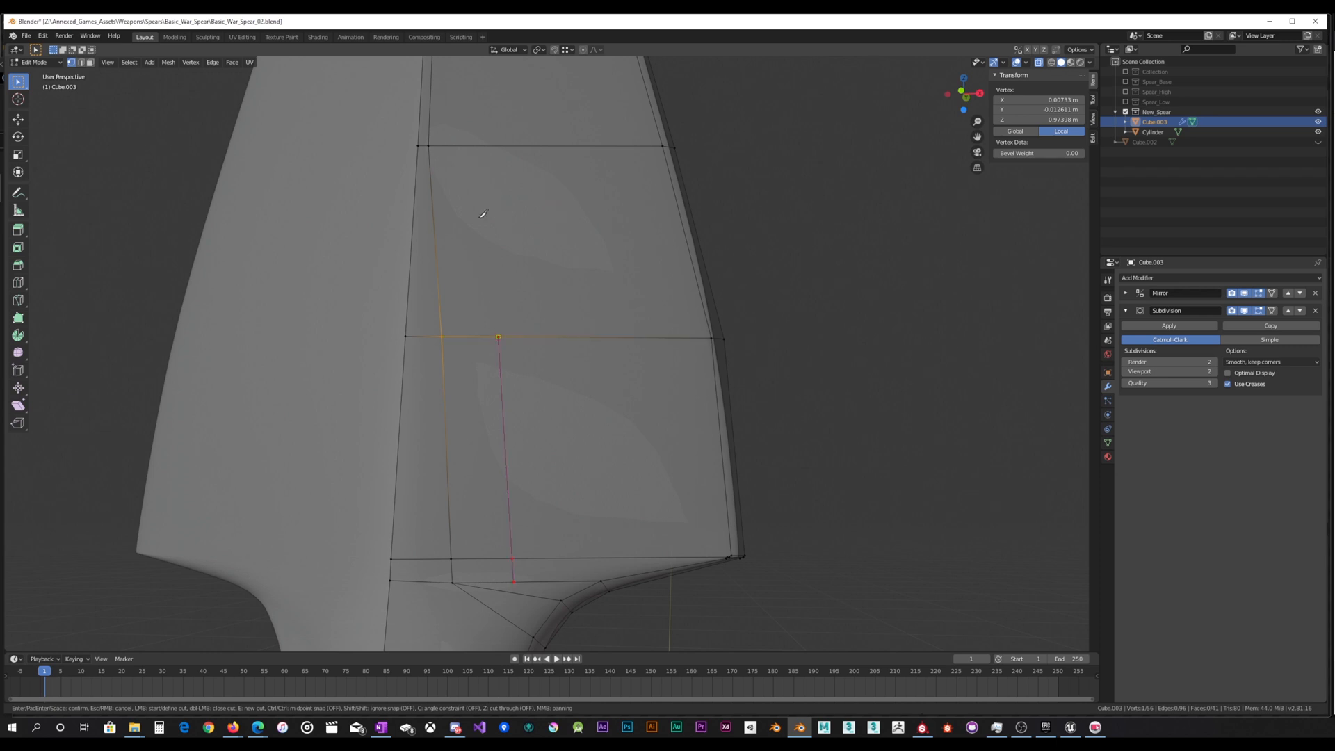
{"action": "middle_click_drag", "start_coordinate": [486, 222], "coordinate": [483, 289], "text": "shift"}
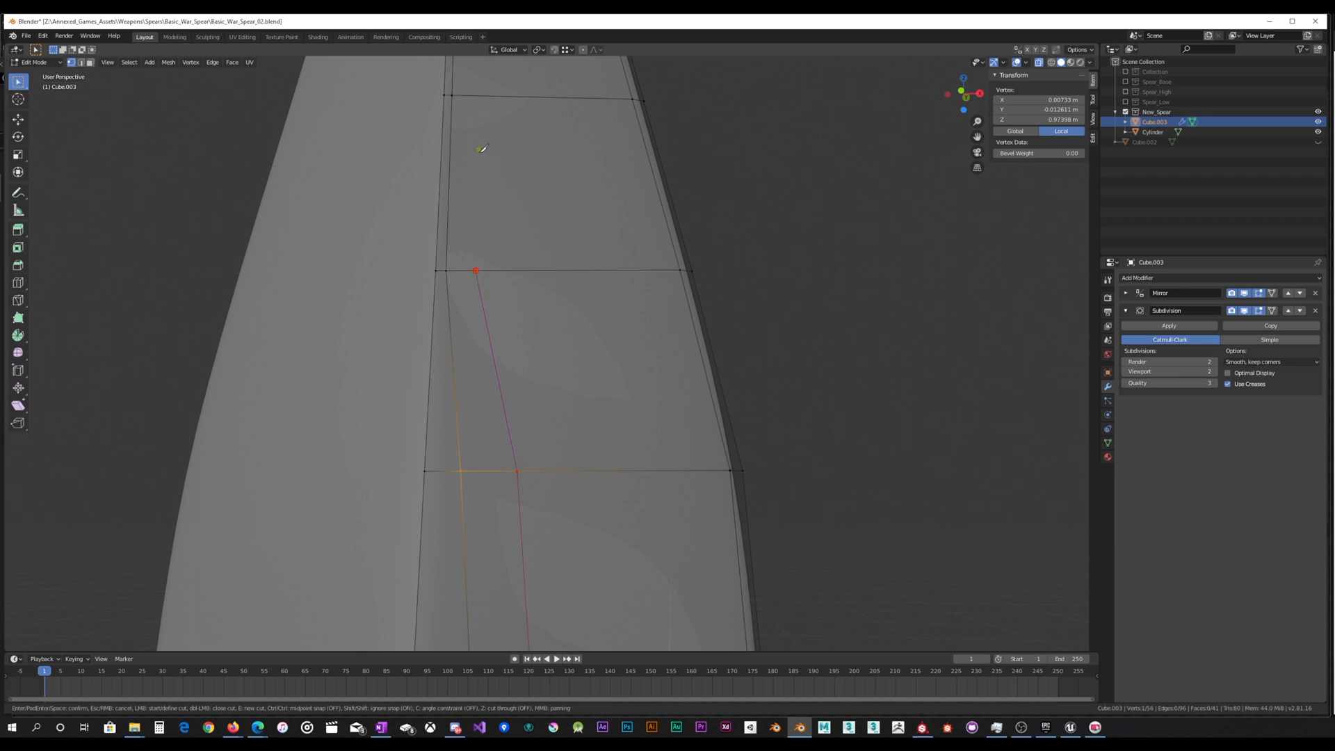
Continue the Knife cut up through the remaining cross edges to the slanted edge just below the tip and finish it
{"action": "scroll", "coordinate": [507, 447], "scroll_direction": "down", "scroll_amount": 4}
{"action": "middle_click_drag", "start_coordinate": [518, 204], "coordinate": [527, 368], "text": "shift"}
{"action": "scroll", "coordinate": [535, 257], "scroll_direction": "up", "scroll_amount": 4}
{"action": "middle_click_drag", "start_coordinate": [523, 159], "coordinate": [539, 410], "text": "shift"}
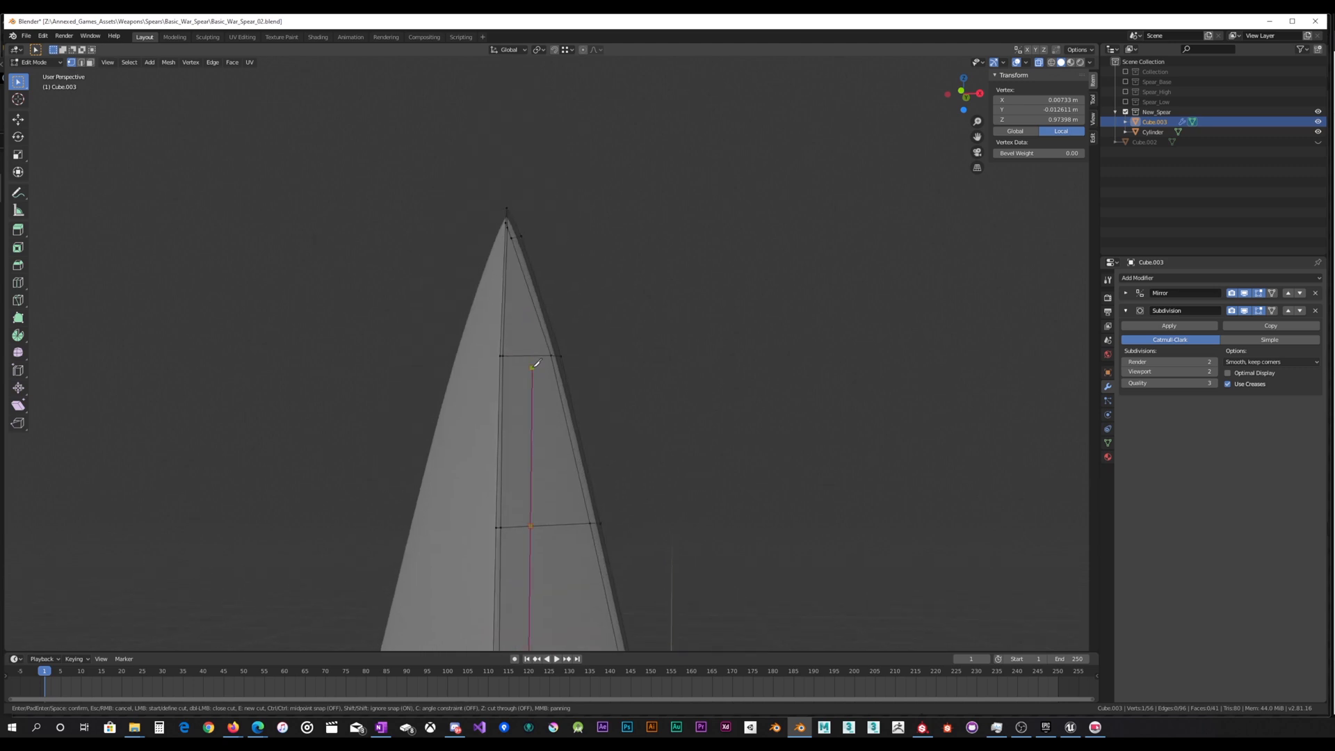
{"action": "scroll", "coordinate": [531, 274], "scroll_direction": "up", "scroll_amount": 3}
{"action": "middle_click_drag", "start_coordinate": [505, 215], "coordinate": [516, 336], "text": "shift"}
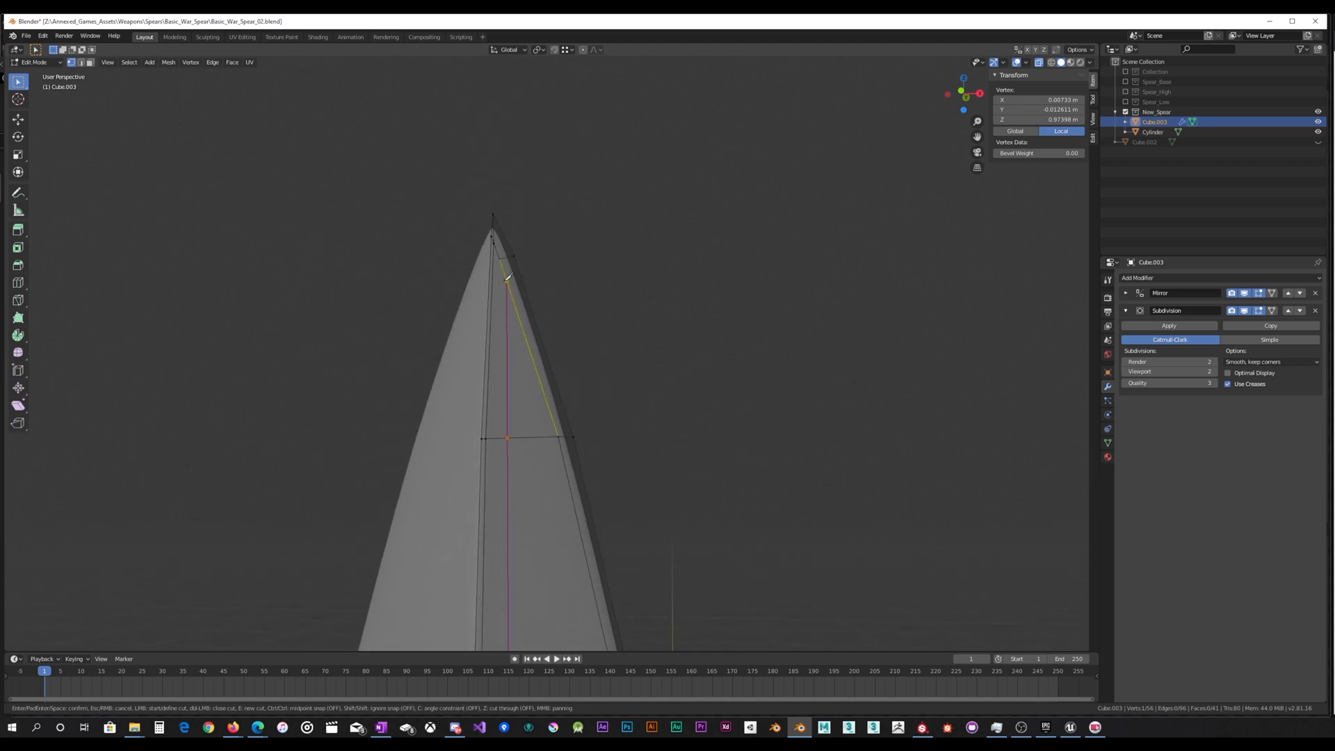
{"action": "scroll", "coordinate": [495, 258], "scroll_direction": "up", "scroll_amount": 2}
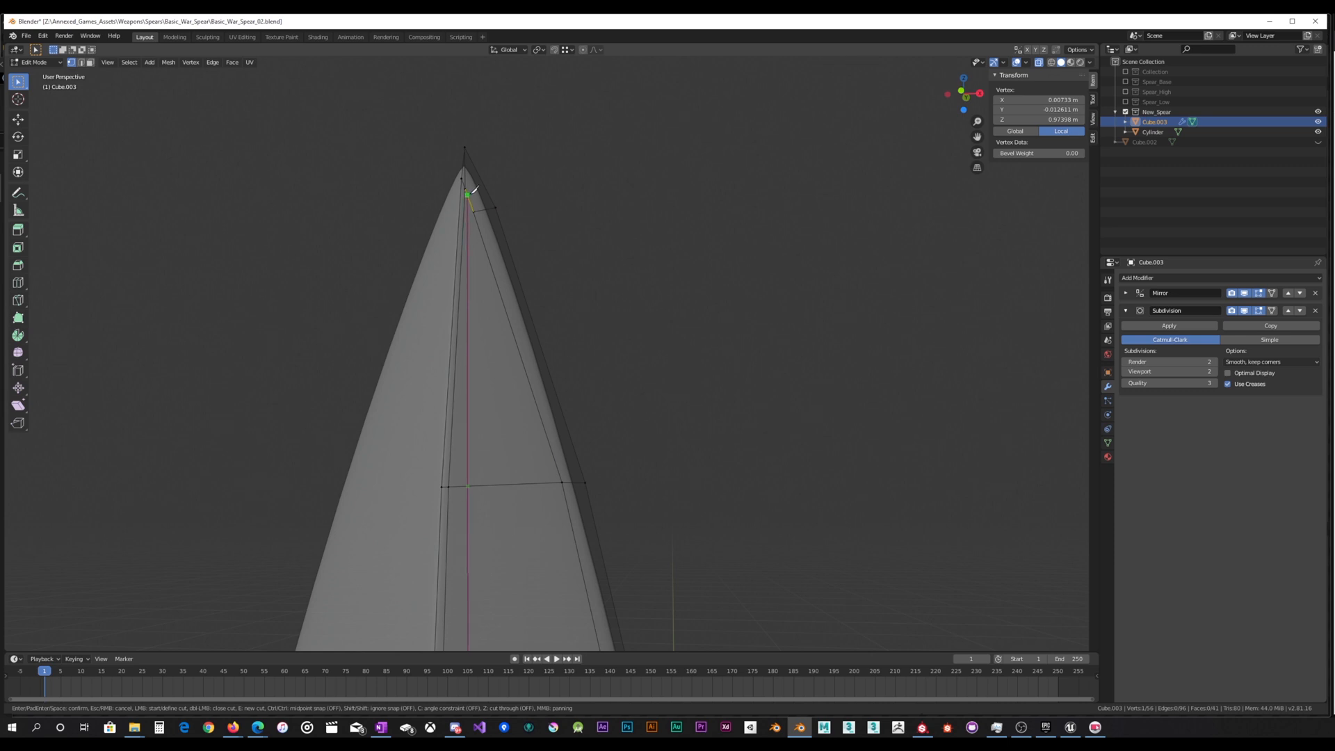
{"action": "key", "text": "Return"}
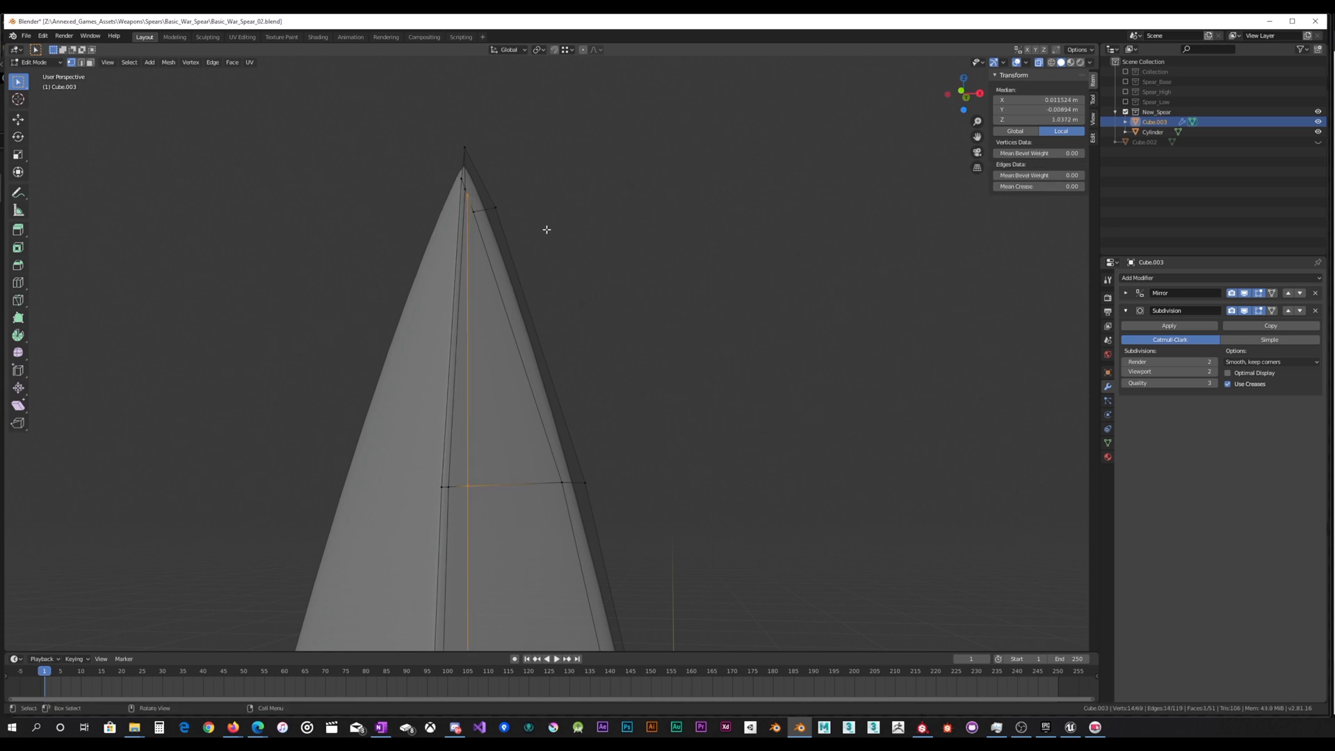
Flatten the newly cut line by scaling it to 0 along Y in the right side view
{"action": "middle_click_drag", "start_coordinate": [559, 227], "coordinate": [475, 261]}
{"action": "scroll", "coordinate": [676, 328], "scroll_direction": "down", "scroll_amount": 6}
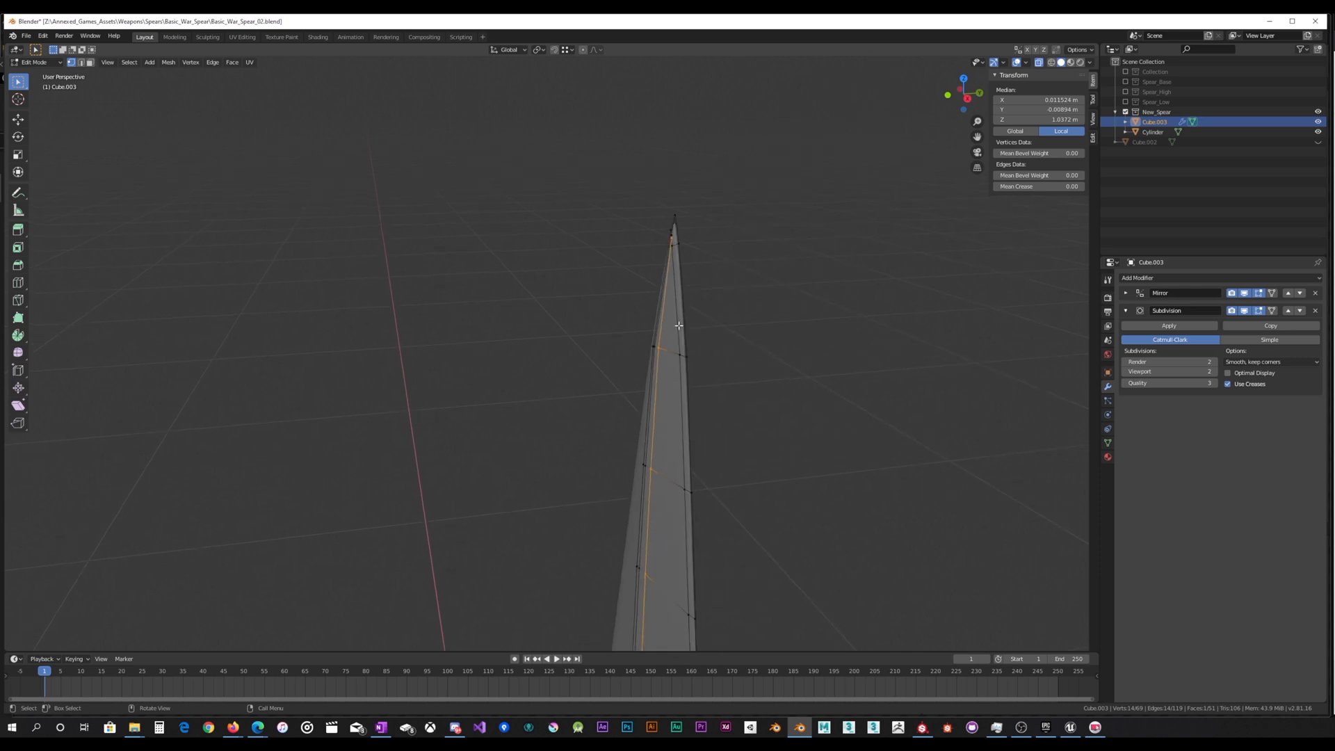
{"action": "middle_click_drag", "start_coordinate": [751, 363], "coordinate": [666, 323]}
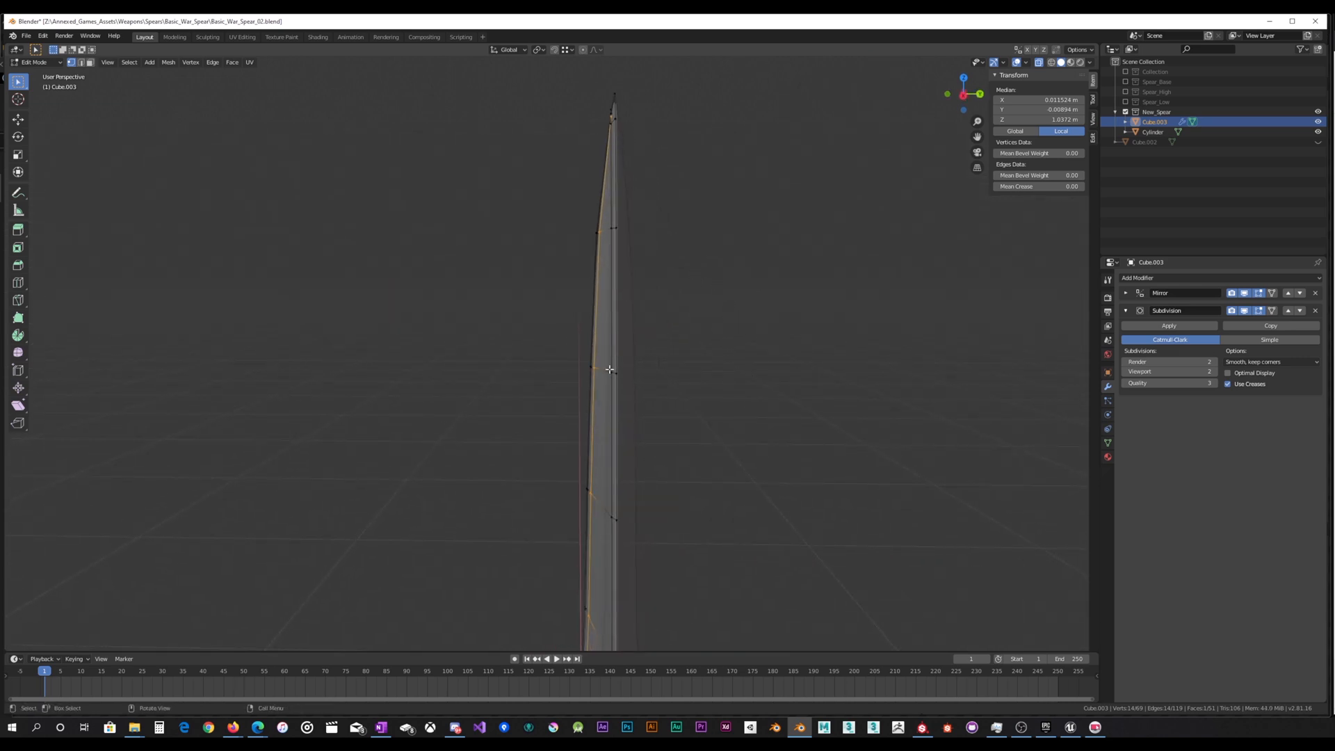
{"action": "key", "text": "KP_3"}
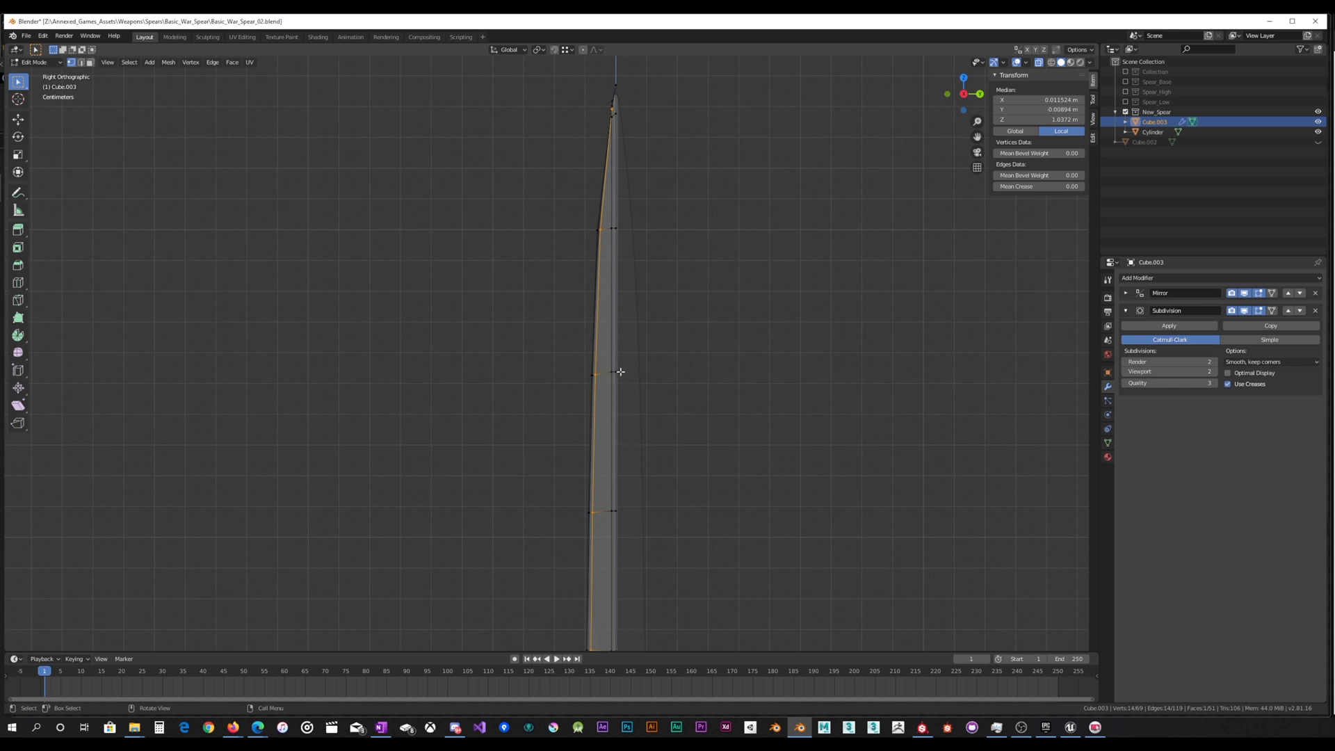
{"action": "key", "text": "g"}
{"action": "right_click", "coordinate": [629, 371]}
{"action": "scroll", "coordinate": [615, 336], "scroll_direction": "down", "scroll_amount": 2}
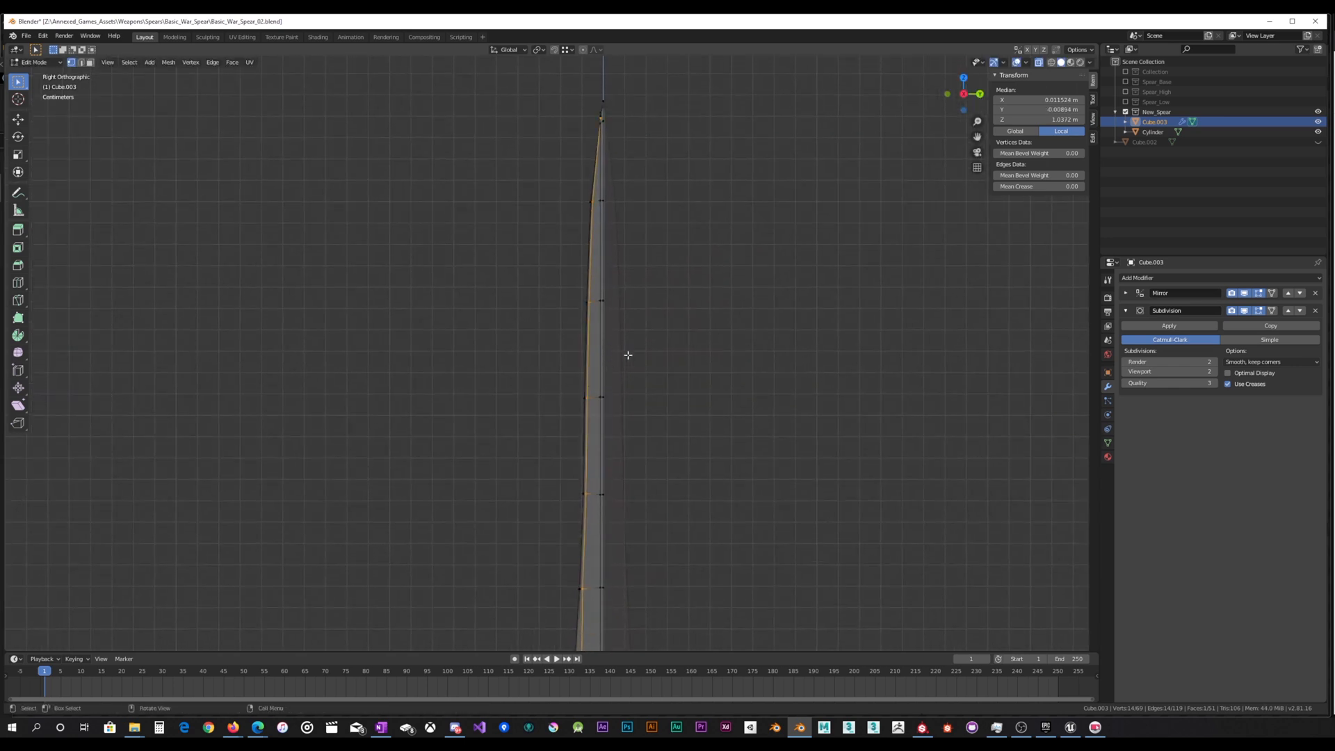
{"action": "scroll", "coordinate": [630, 356], "scroll_direction": "down", "scroll_amount": 1}
{"action": "key", "text": "s"}
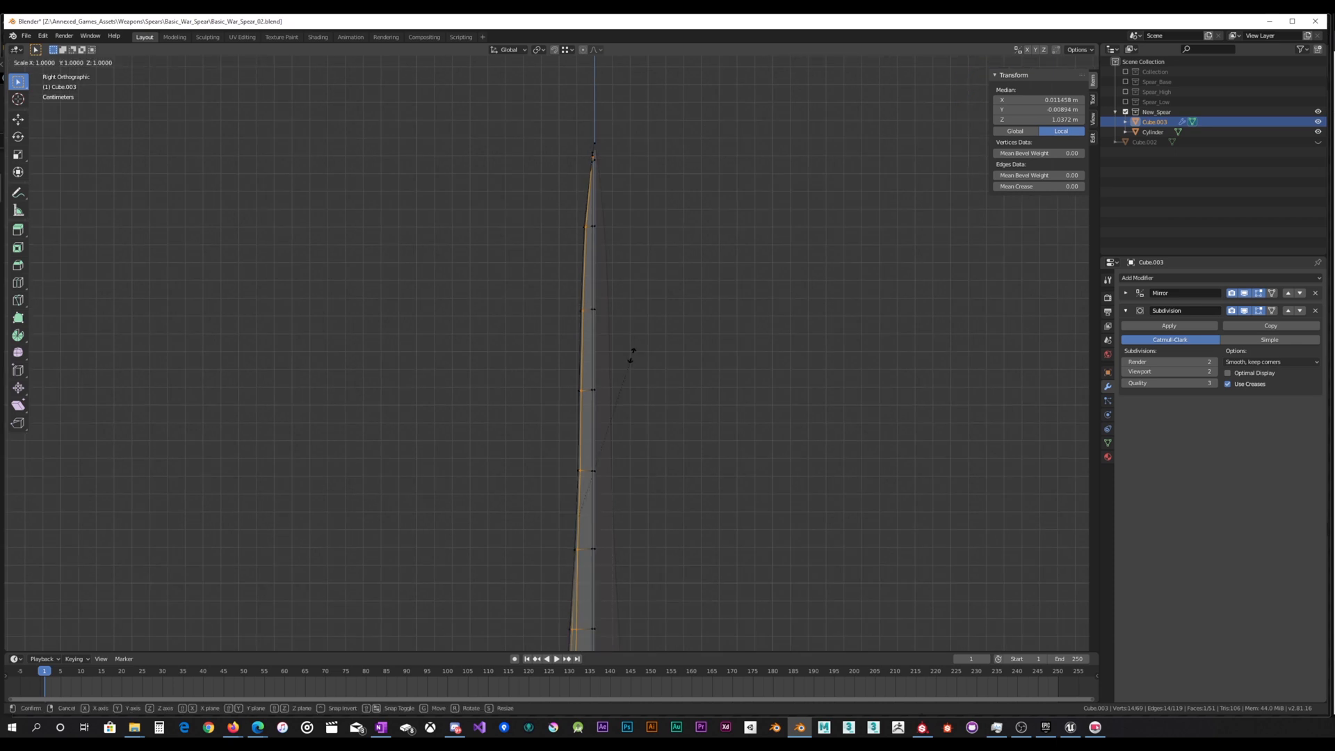
{"action": "key", "text": "y"}
{"action": "key", "text": "0"}
{"action": "key", "text": "Return"}
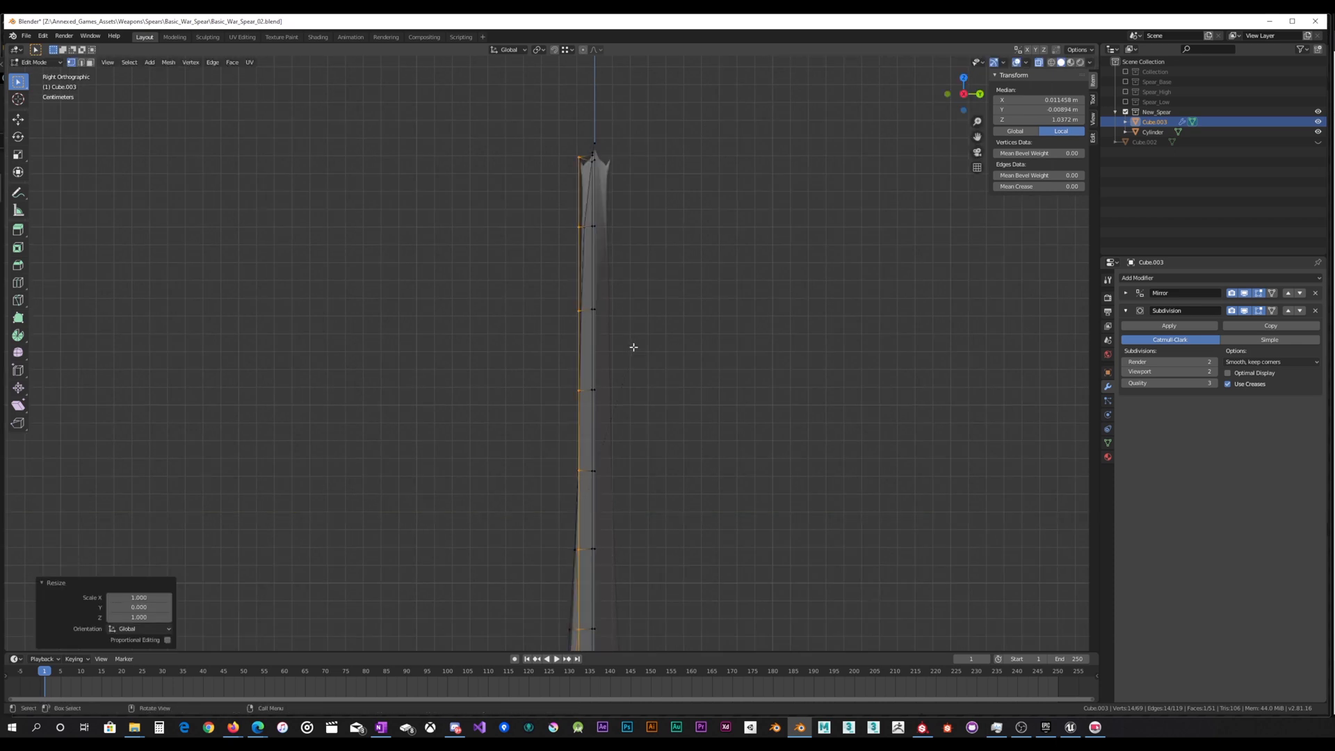
Move the flattened line along Y toward the blade's centre plane, about 0.00508 m and another 0.0011 m
{"action": "key", "text": "g"}
{"action": "key", "text": "y"}
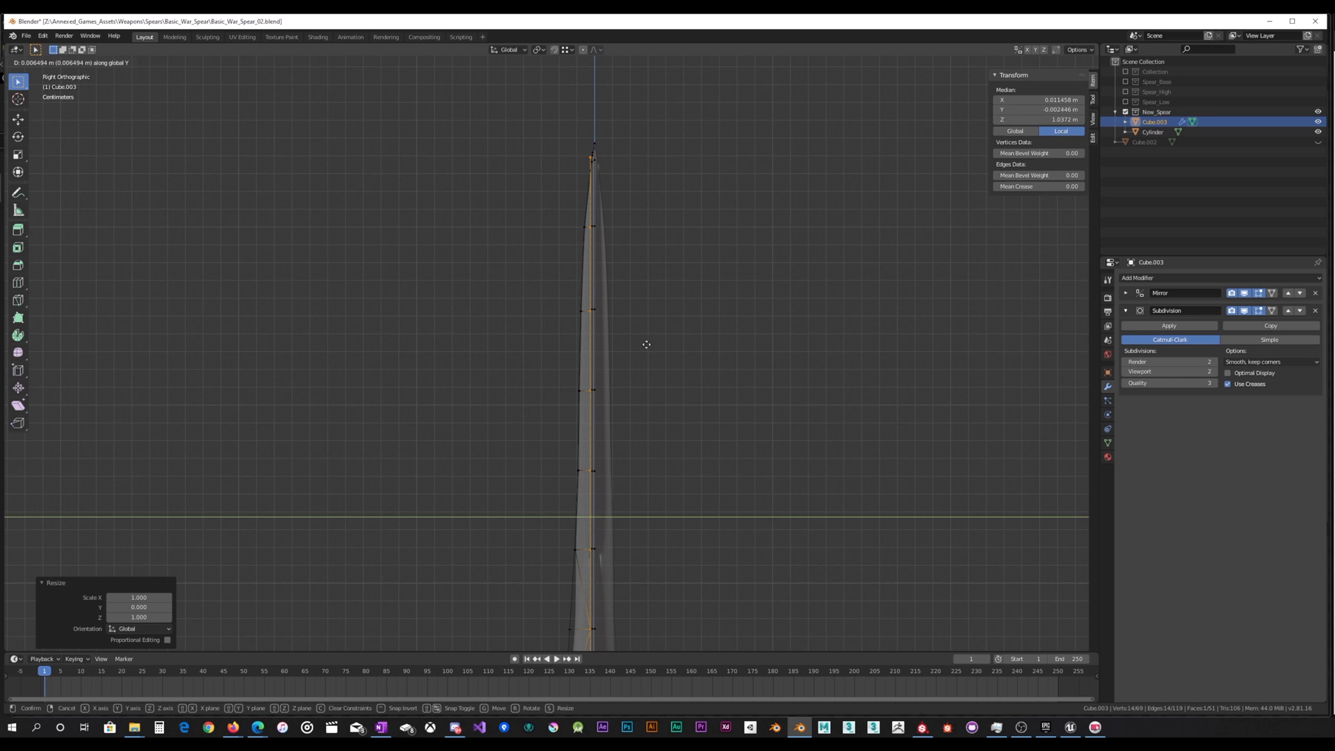
{"action": "left_click", "coordinate": [643, 349]}
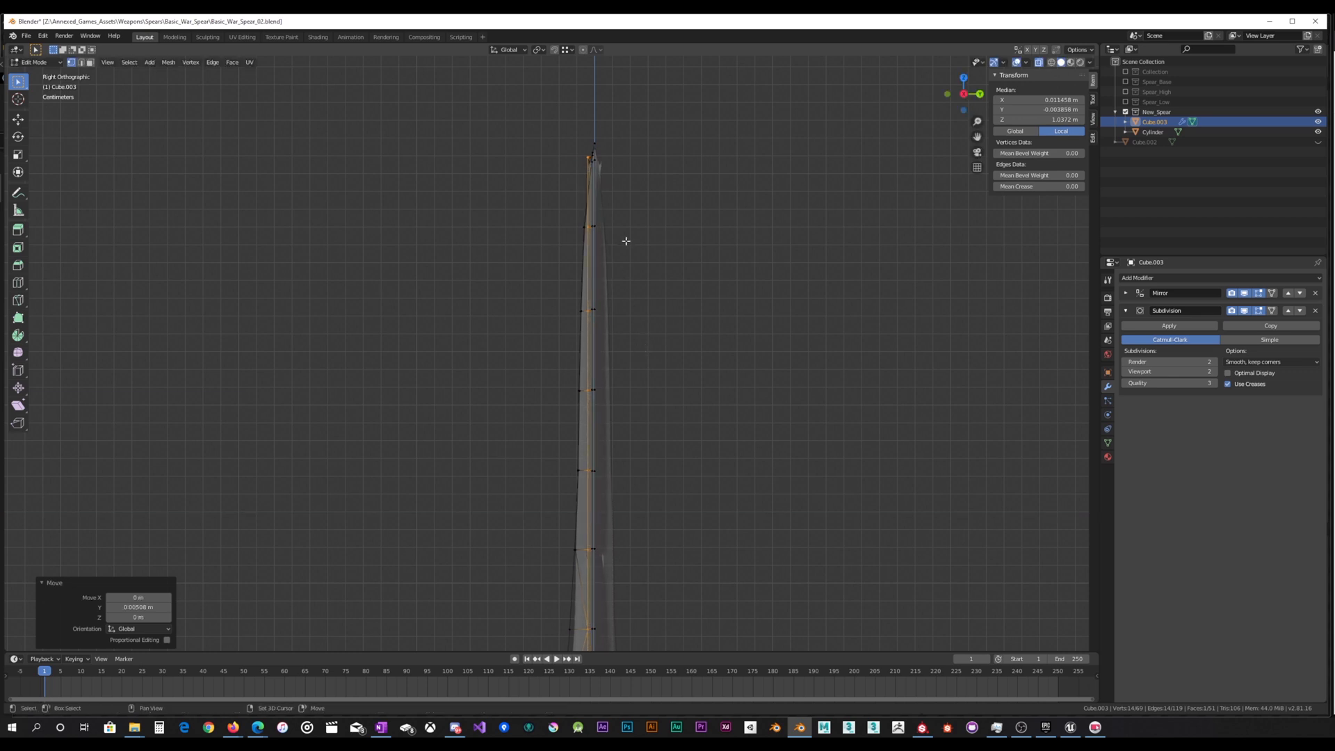
{"action": "middle_click_drag", "start_coordinate": [626, 241], "coordinate": [635, 408], "text": "shift"}
{"action": "scroll", "coordinate": [628, 387], "scroll_direction": "up", "scroll_amount": 5}
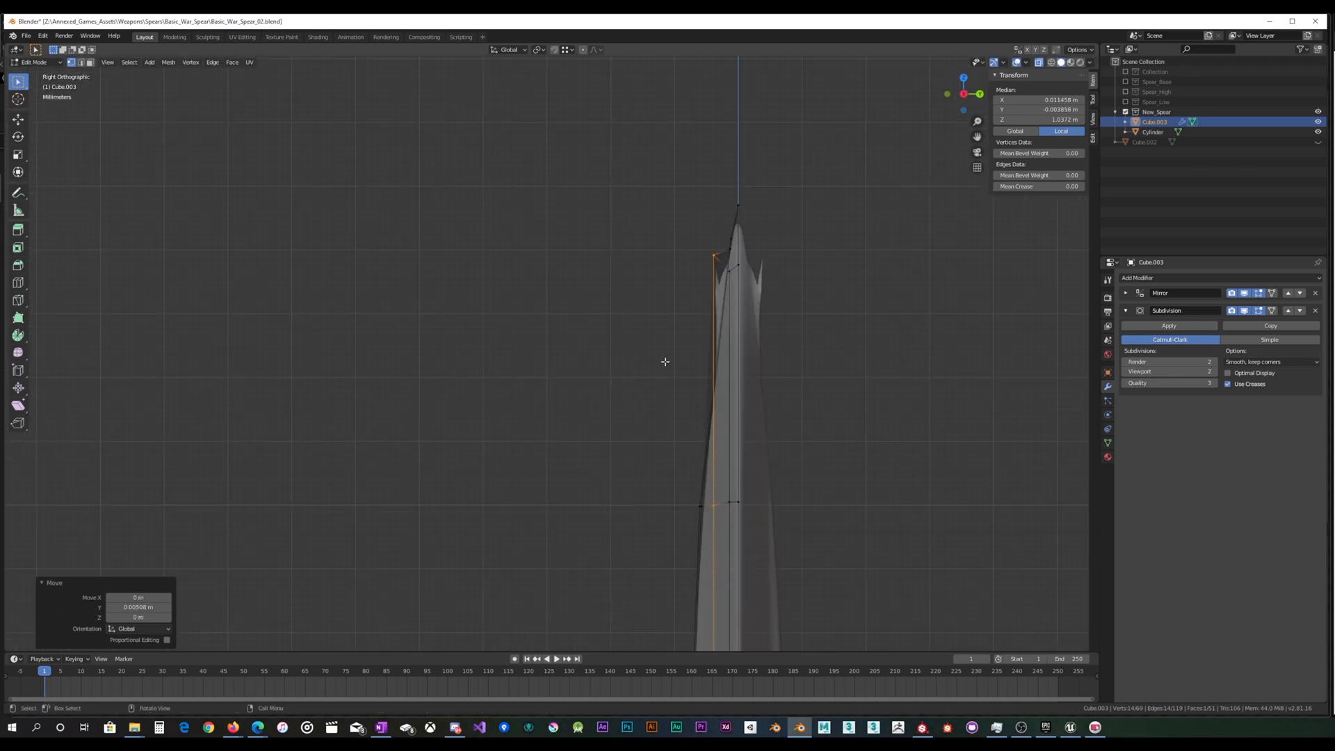
{"action": "middle_click_drag", "start_coordinate": [750, 371], "coordinate": [626, 342], "text": "shift"}
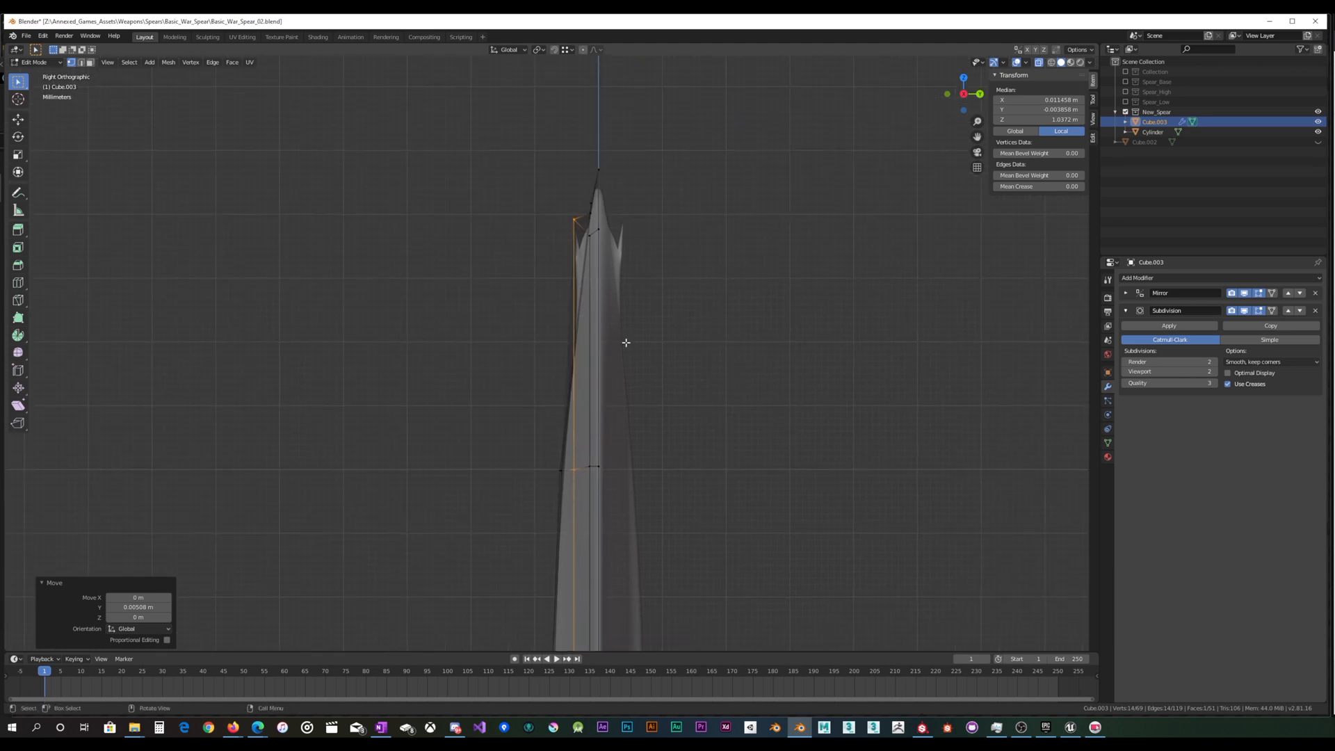
{"action": "key", "text": "g"}
{"action": "key", "text": "y"}
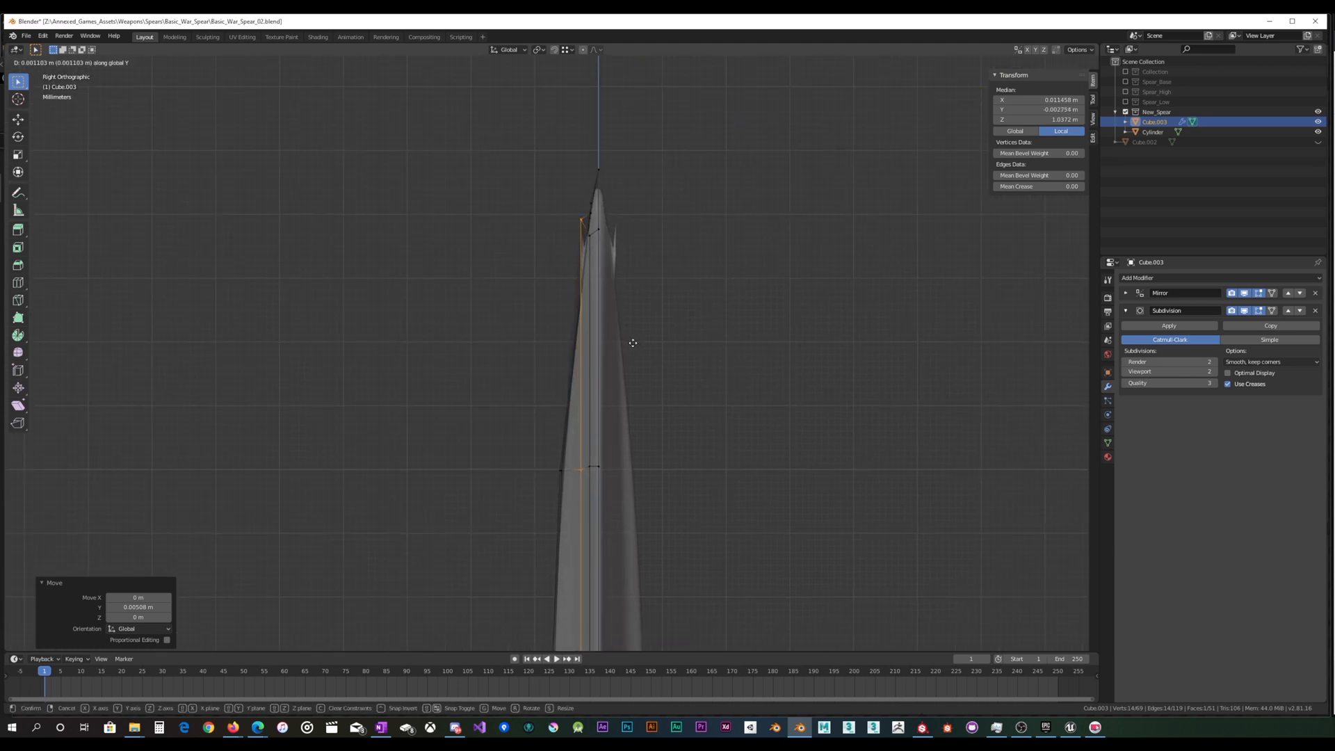
{"action": "left_click", "coordinate": [633, 343]}
Expand the Mirror modifier settings and move the line's top vertex near the tip about 0.00087 m off centre in X
{"action": "middle_click_drag", "start_coordinate": [618, 300], "coordinate": [670, 345]}
{"action": "scroll", "coordinate": [655, 324], "scroll_direction": "up", "scroll_amount": 6}
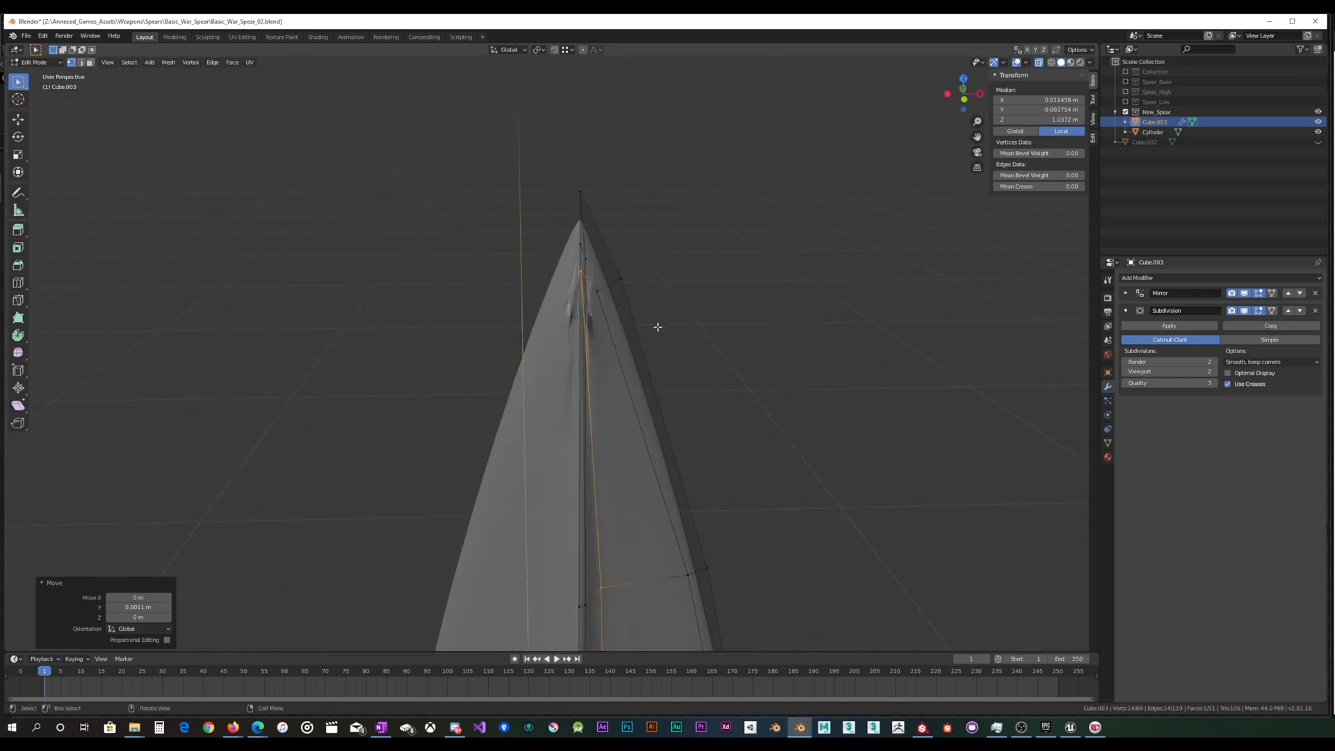
{"action": "key", "text": "alt+a"}
{"action": "left_click", "coordinate": [623, 184]}
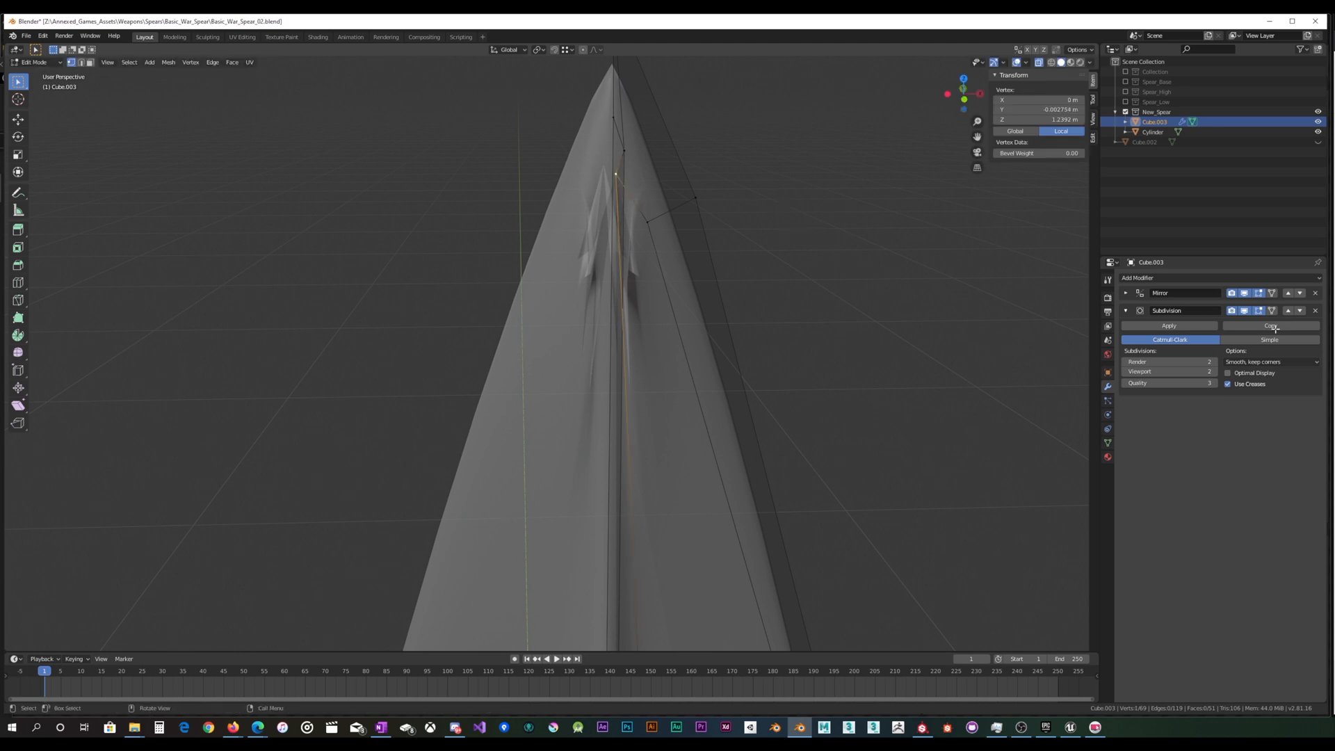
{"action": "left_click", "coordinate": [1127, 293]}
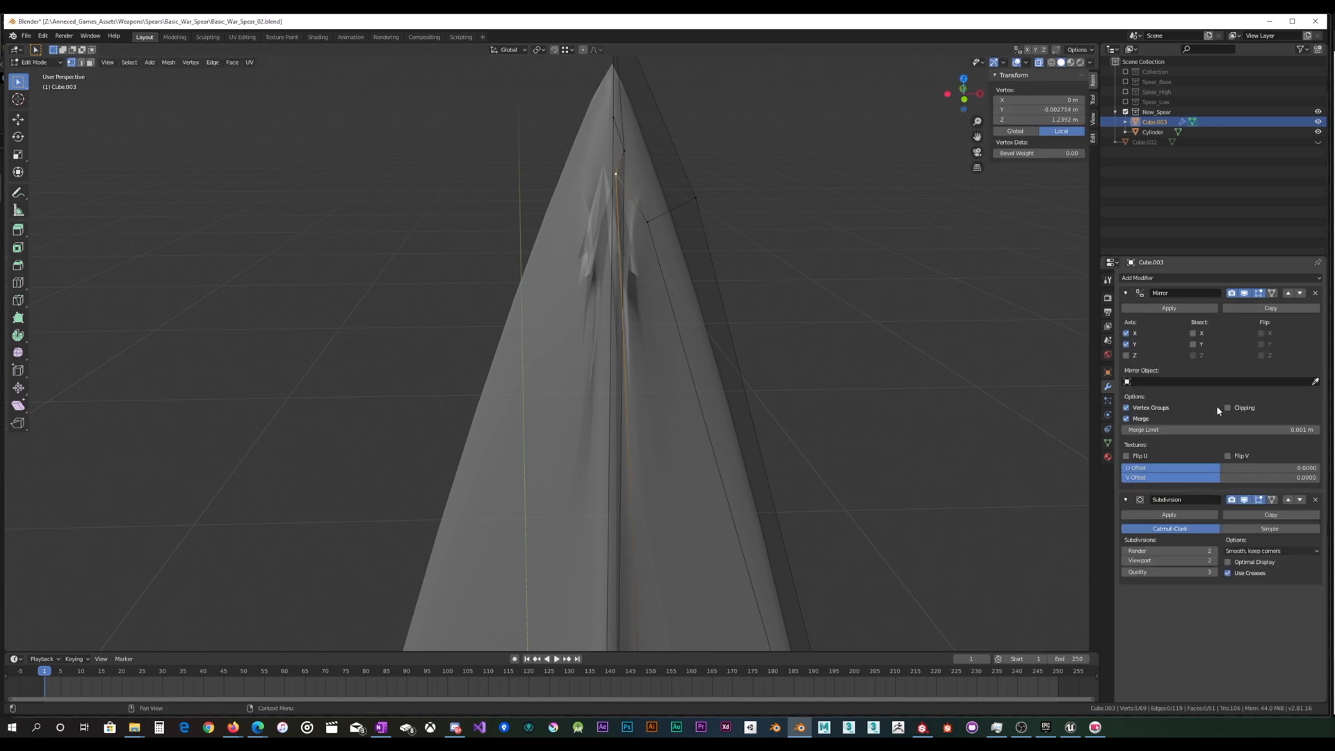
{"action": "key", "text": "g"}
{"action": "left_click", "coordinate": [785, 285]}
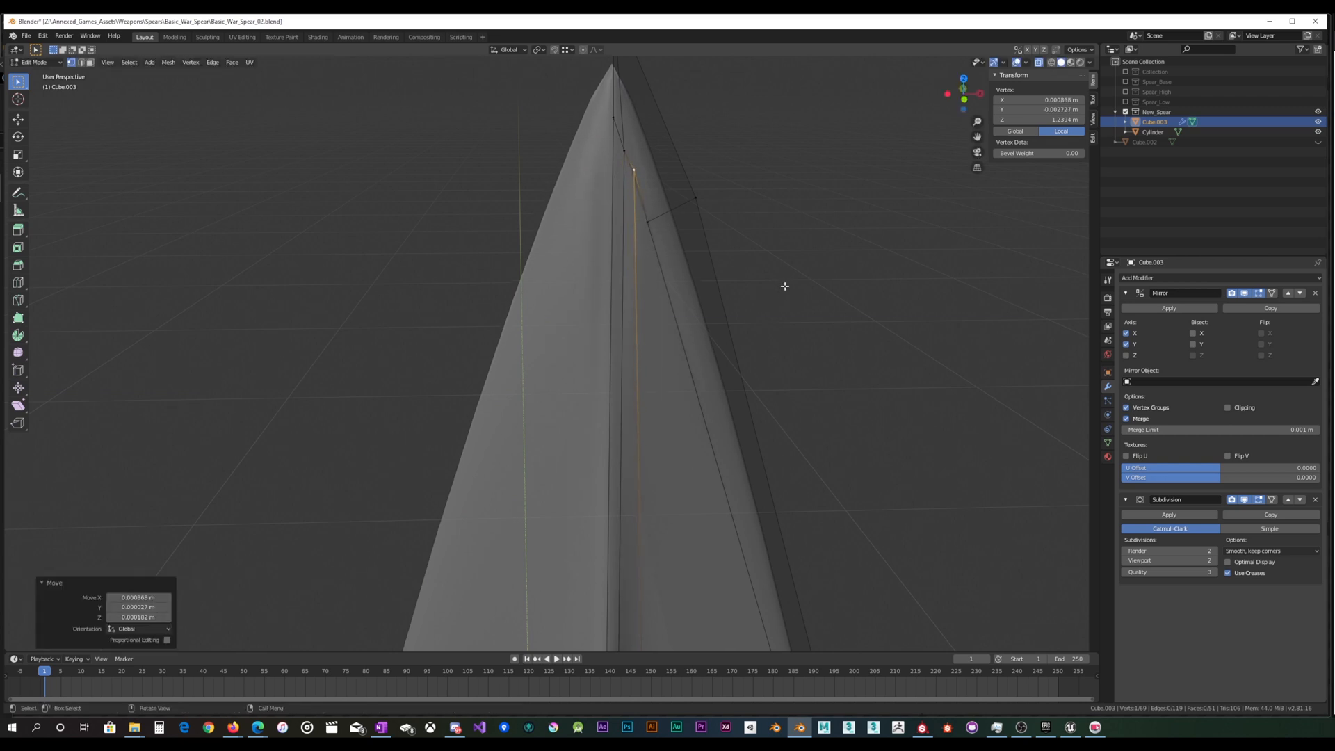
Move that top vertex about 0.0013 m along Y so it sits closer to the tip's surface
{"action": "middle_click_drag", "start_coordinate": [785, 286], "coordinate": [669, 276]}
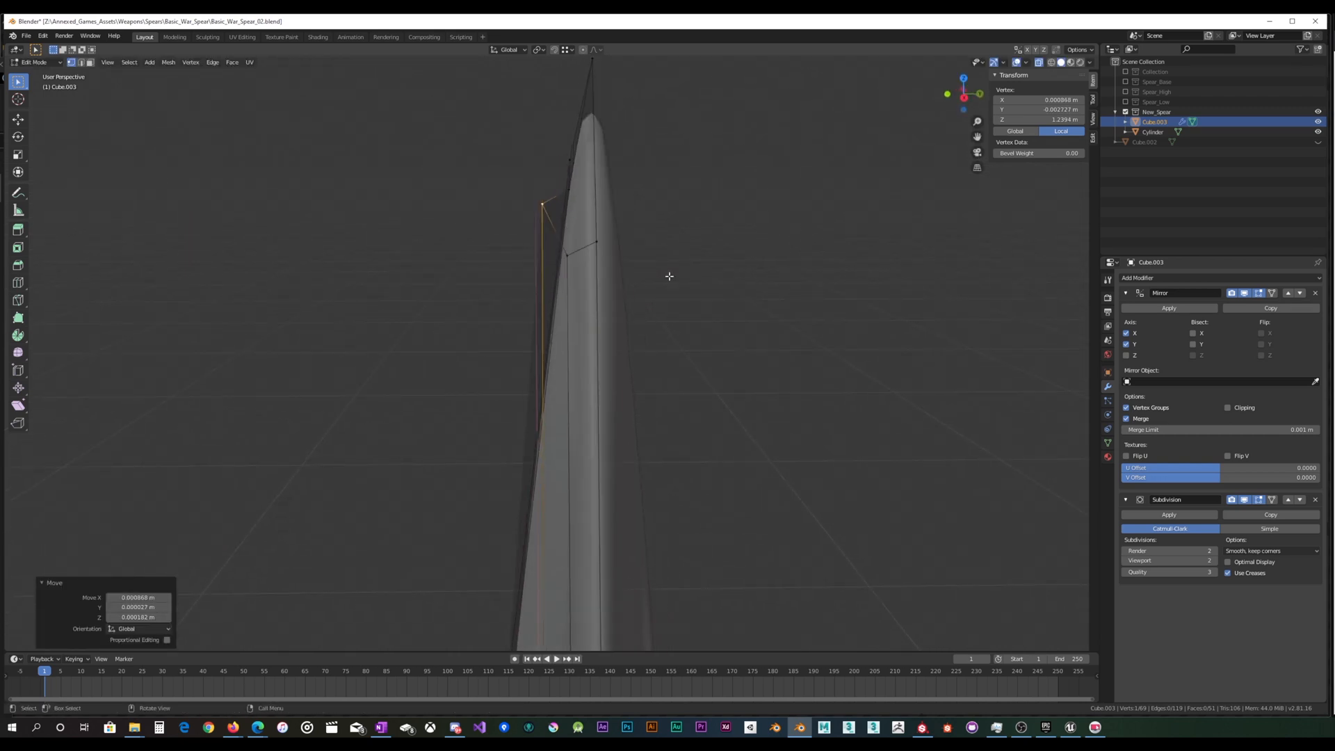
{"action": "scroll", "coordinate": [669, 276], "scroll_direction": "down", "scroll_amount": 3}
{"action": "scroll", "coordinate": [669, 272], "scroll_direction": "up", "scroll_amount": 4}
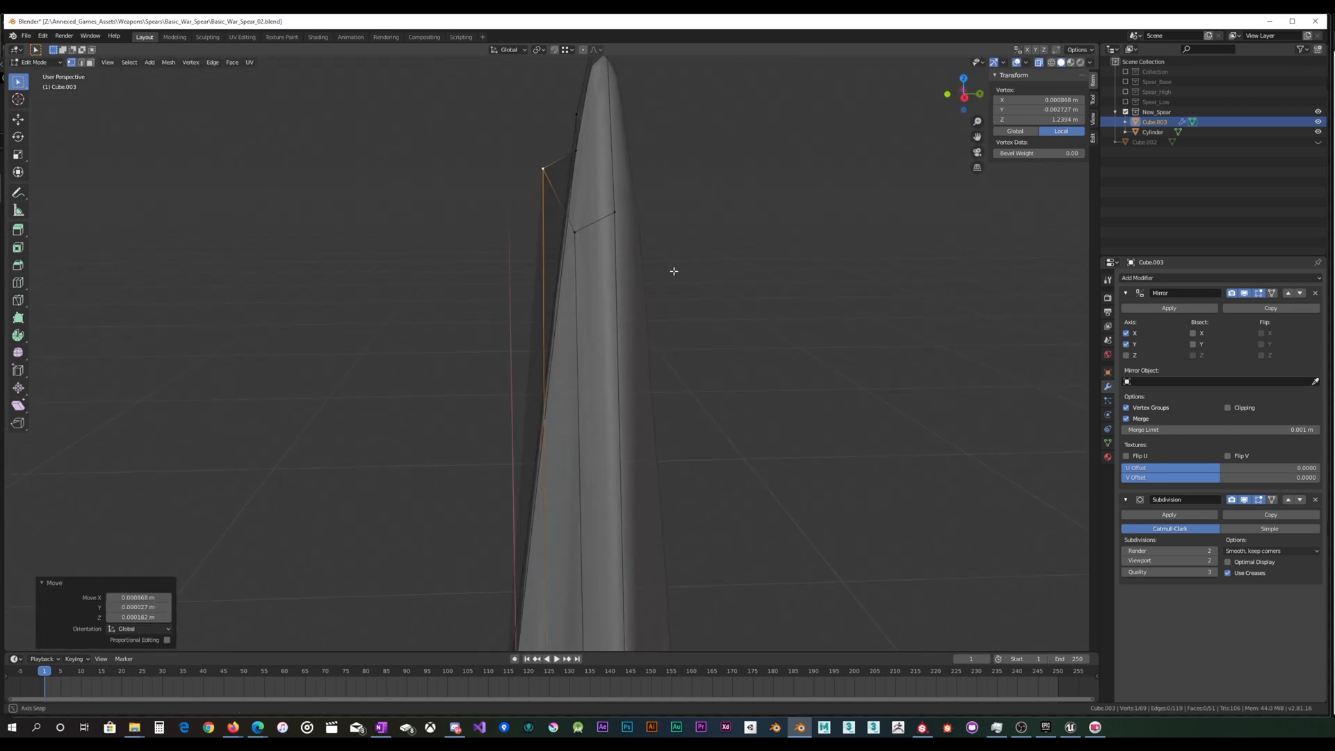
{"action": "key", "text": "g"}
{"action": "key", "text": "y"}
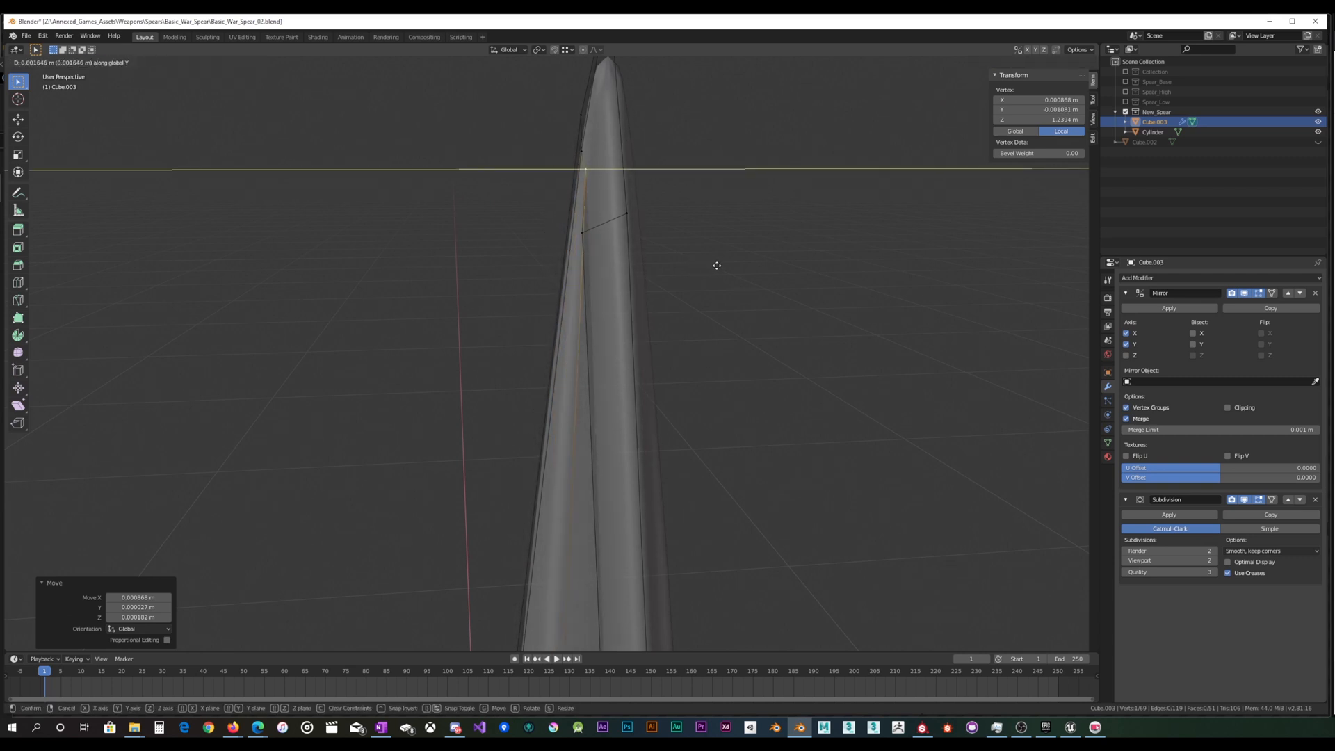
{"action": "left_click", "coordinate": [709, 269]}
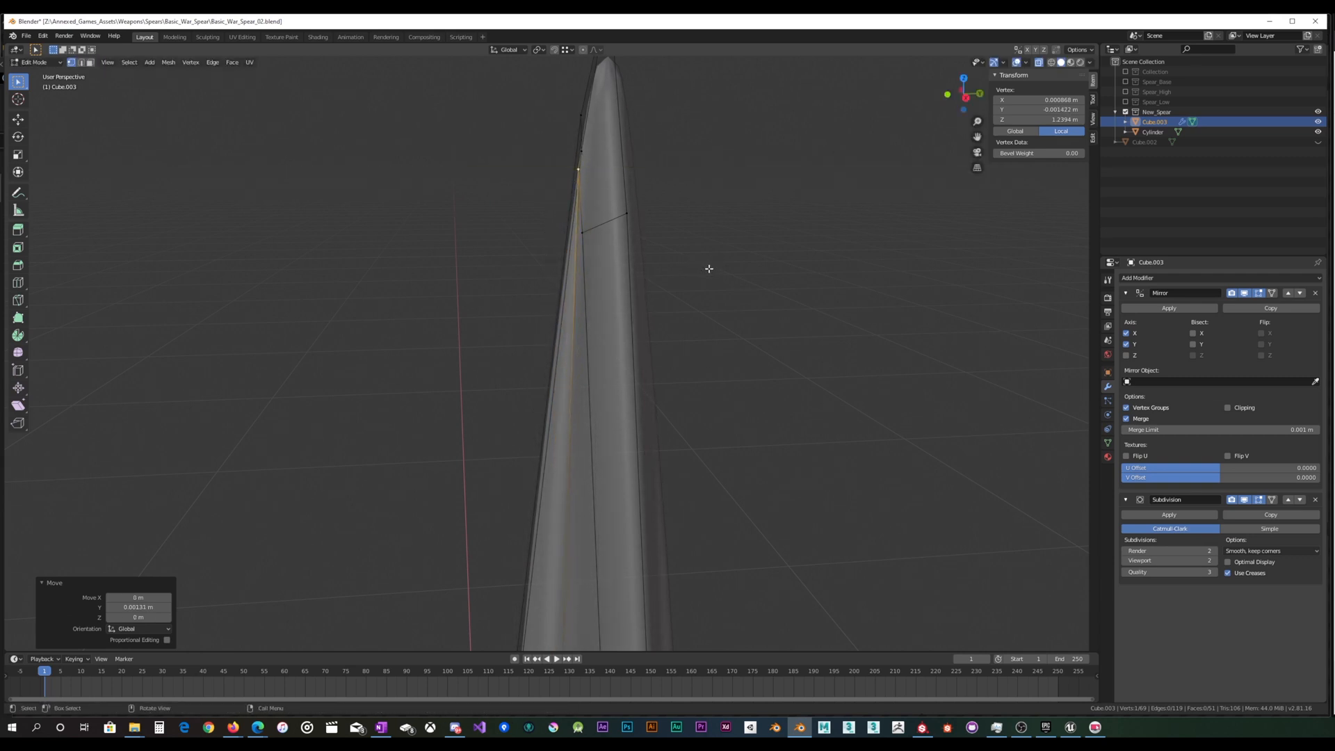
Inspect the smoothed blade face in Object Mode for shading artefacts along the new line
{"action": "middle_click_drag", "start_coordinate": [706, 269], "coordinate": [730, 382]}
{"action": "key", "text": "Tab"}
{"action": "scroll", "coordinate": [692, 243], "scroll_direction": "down", "scroll_amount": 8}
{"action": "scroll", "coordinate": [685, 274], "scroll_direction": "up", "scroll_amount": 3}
{"action": "middle_click_drag", "start_coordinate": [685, 274], "coordinate": [612, 279], "text": "shift"}
{"action": "key", "text": "Tab"}
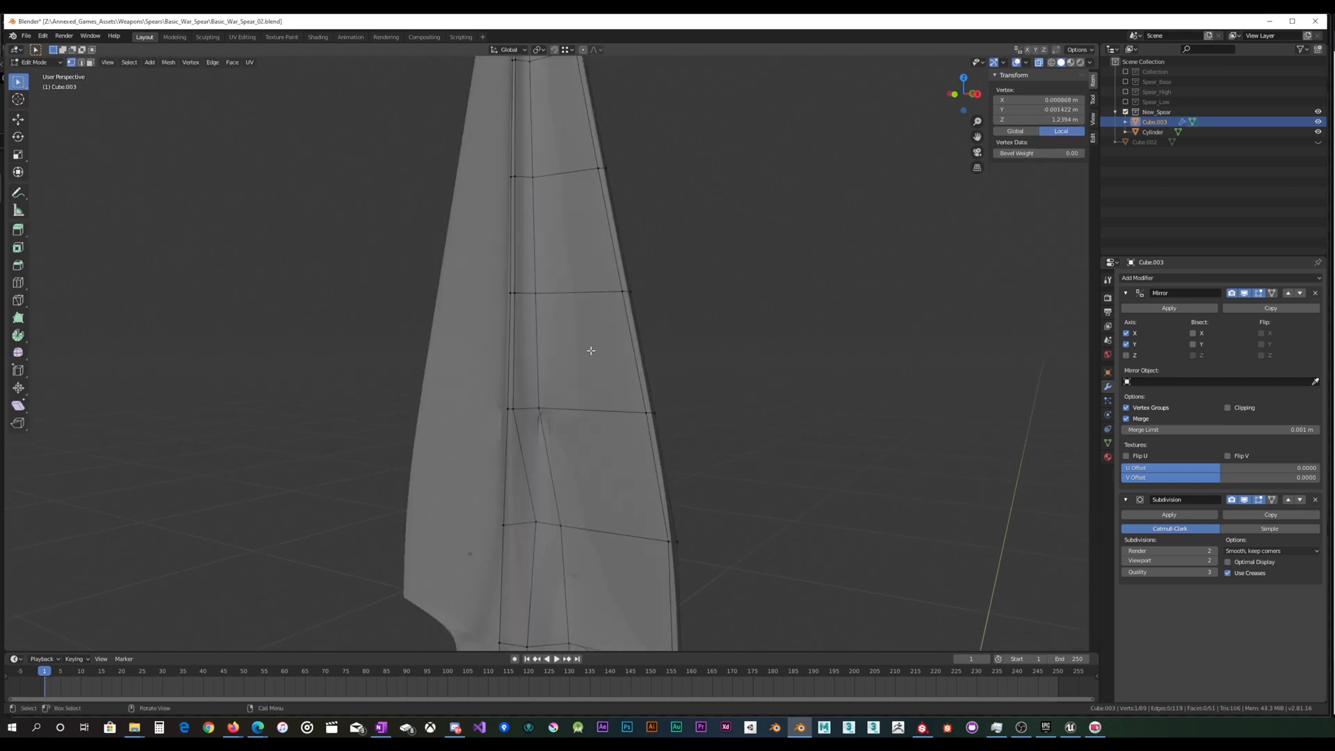
Merge the overlapping vertices where the new line crosses the second-lowest full cross edge and test that edge's neighbouring points
{"action": "left_click", "coordinate": [545, 408]}
{"action": "scroll", "coordinate": [549, 407], "scroll_direction": "up", "scroll_amount": 5}
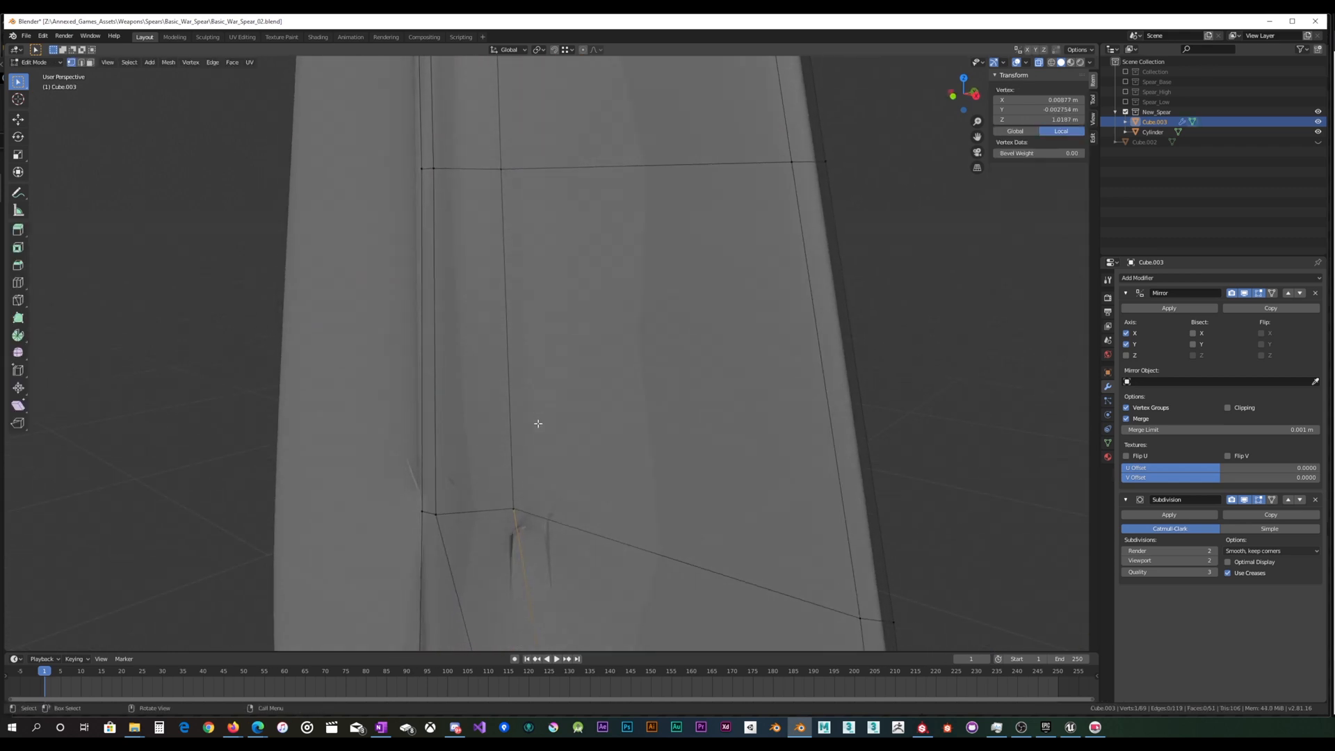
{"action": "middle_click_drag", "start_coordinate": [568, 396], "coordinate": [578, 316], "text": "shift"}
{"action": "left_click_drag", "start_coordinate": [532, 309], "coordinate": [562, 251]}
{"action": "right_click", "coordinate": [566, 252]}
{"action": "mouse_move", "coordinate": [567, 250]}
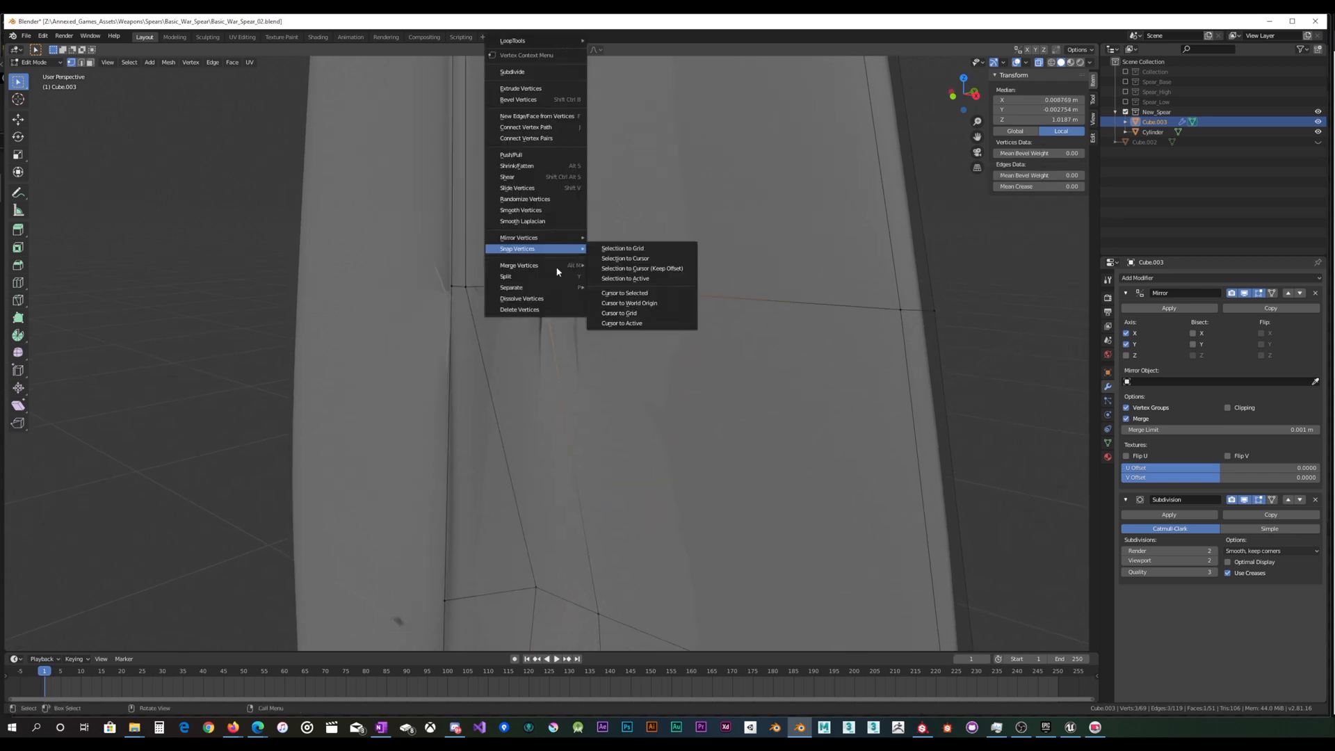
{"action": "left_click", "coordinate": [617, 269]}
{"action": "left_click", "coordinate": [618, 268]}
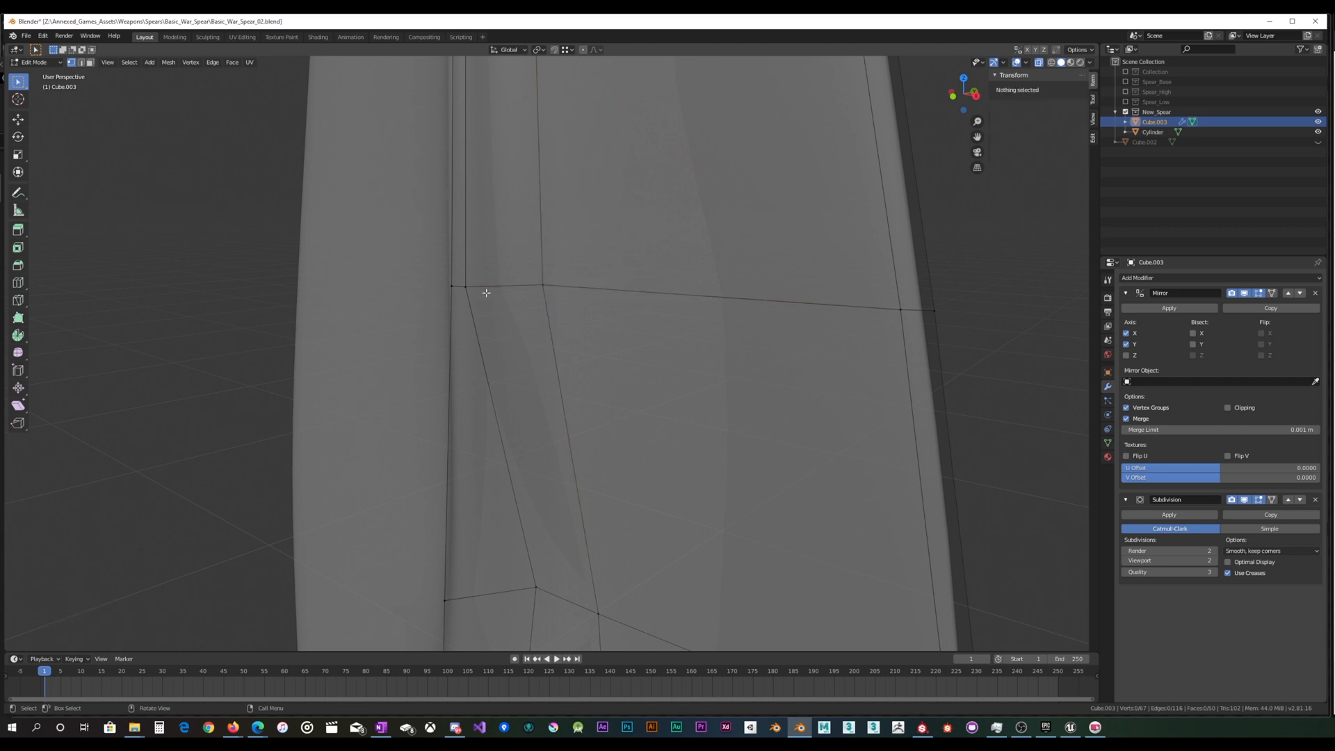
{"action": "left_click", "coordinate": [462, 272]}
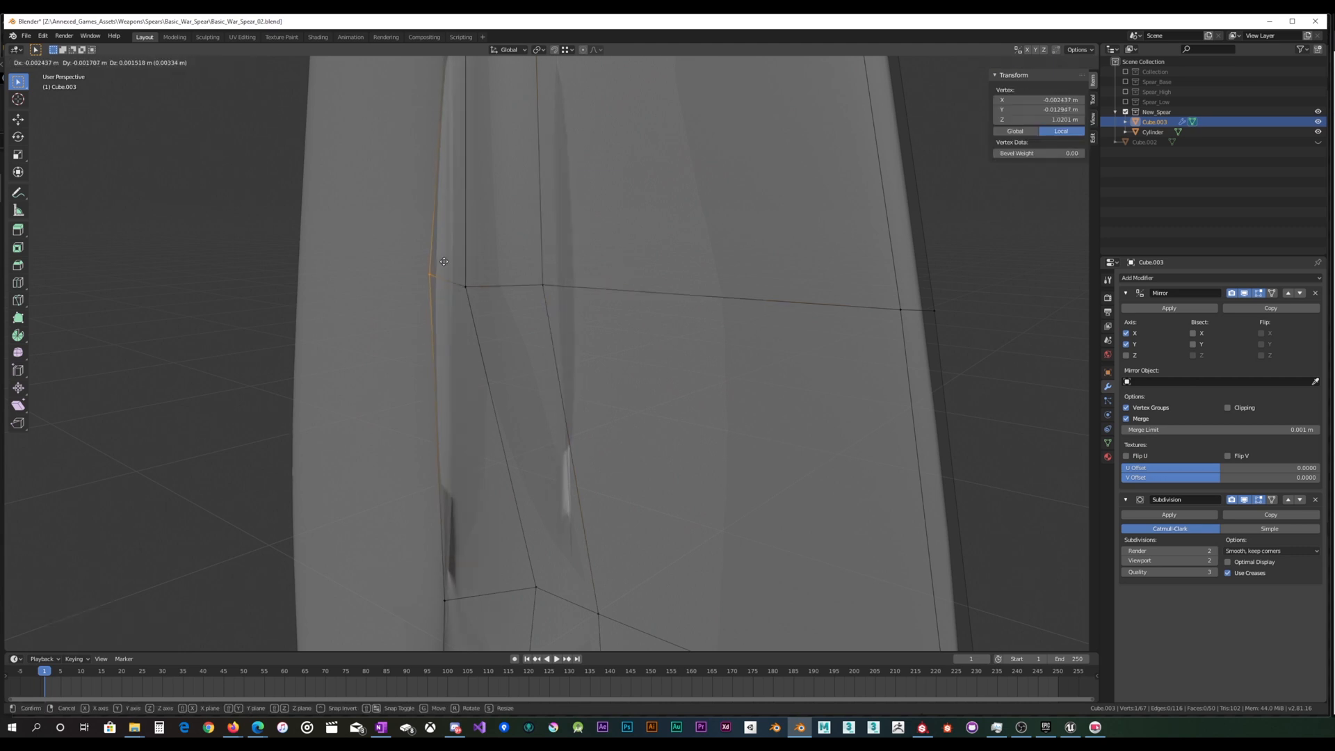
{"action": "left_click_drag", "start_coordinate": [799, 334], "coordinate": [897, 292]}
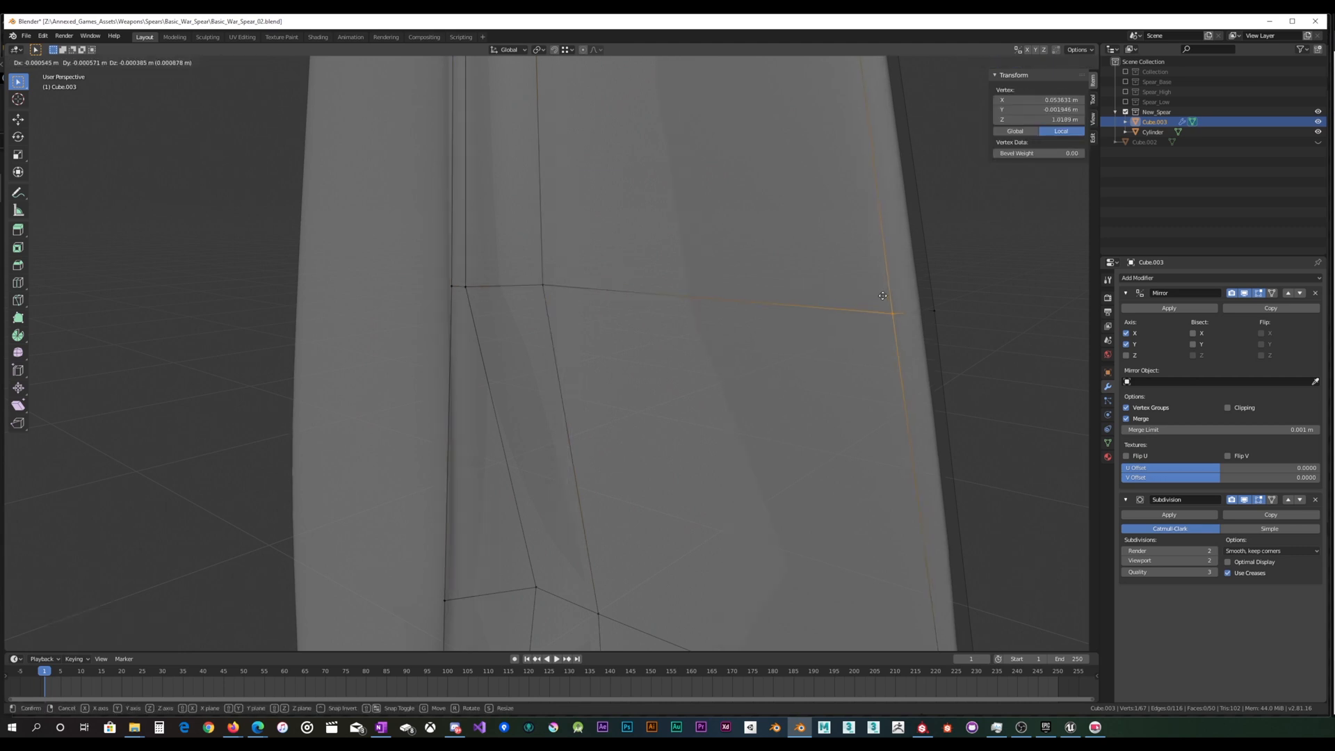
Move the ridge-side vertex on the second-lowest full cross edge about -0.0097 m along Y and check the blade's shading in Object Mode
{"action": "middle_click_drag", "start_coordinate": [874, 292], "coordinate": [611, 371]}
{"action": "scroll", "coordinate": [623, 398], "scroll_direction": "down", "scroll_amount": 2}
{"action": "scroll", "coordinate": [623, 399], "scroll_direction": "down", "scroll_amount": 3}
{"action": "key", "text": "g"}
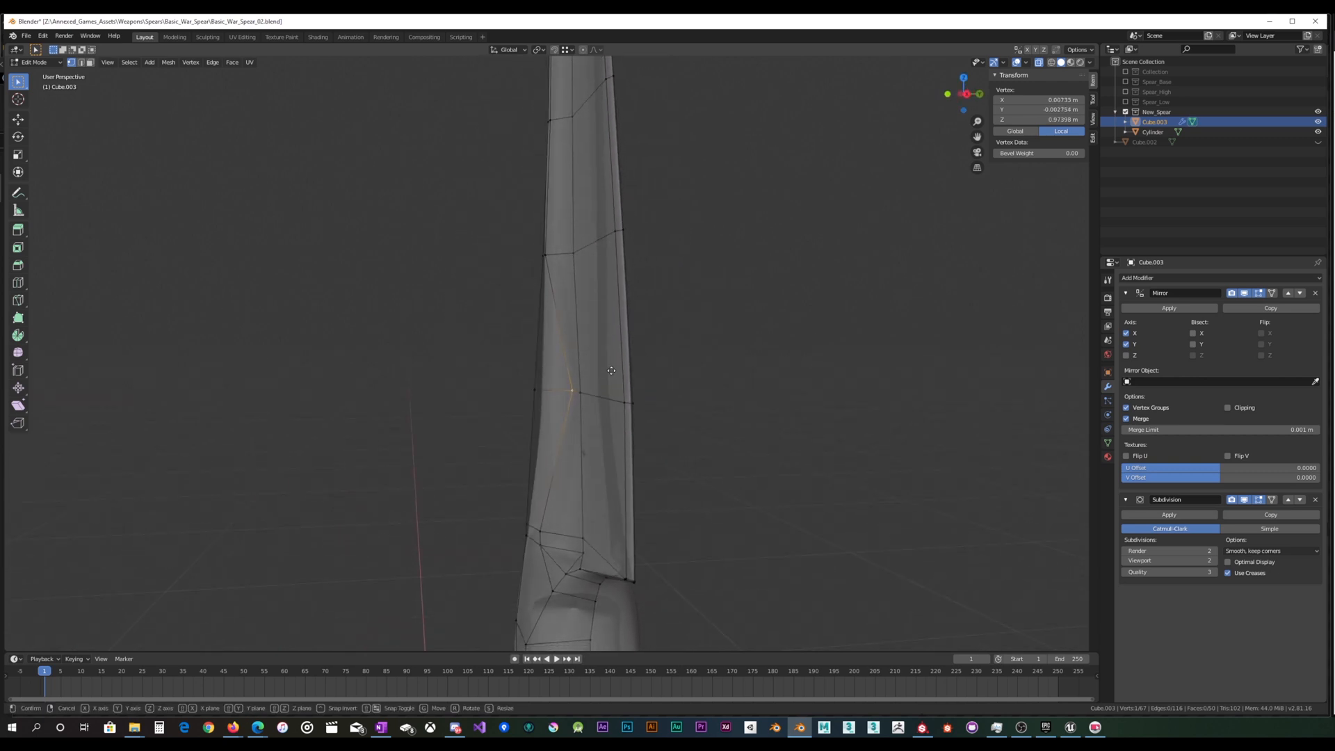
{"action": "key", "text": "y"}
{"action": "left_click", "coordinate": [583, 373]}
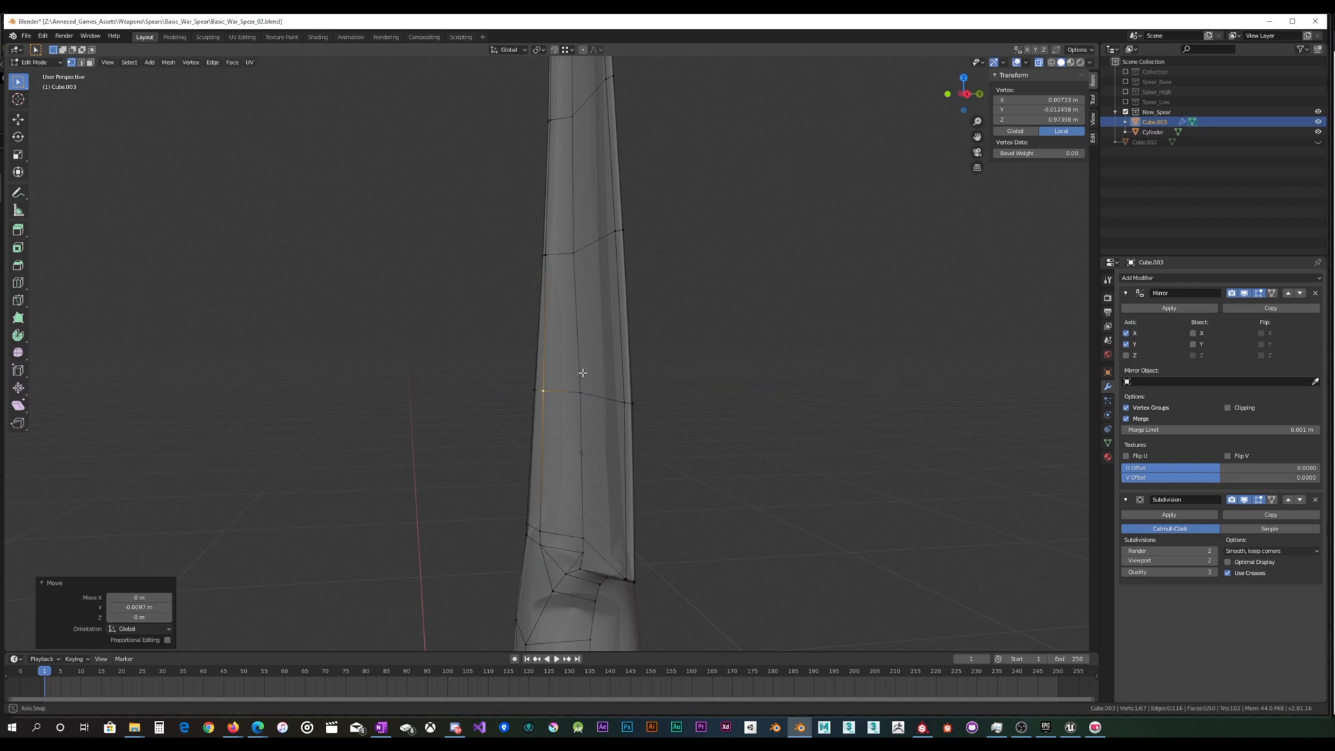
{"action": "middle_click_drag", "start_coordinate": [581, 376], "coordinate": [659, 367]}
{"action": "key", "text": "Tab"}
{"action": "scroll", "coordinate": [693, 312], "scroll_direction": "up", "scroll_amount": 3}
{"action": "middle_click_drag", "start_coordinate": [693, 311], "coordinate": [594, 543]}
Move the new line's lowest vertices, just above the shoulder, outward along Y to follow the blade surface
{"action": "key", "text": "Tab"}
{"action": "scroll", "coordinate": [643, 414], "scroll_direction": "up", "scroll_amount": 2}
{"action": "left_click", "coordinate": [596, 548], "text": "ctrl"}
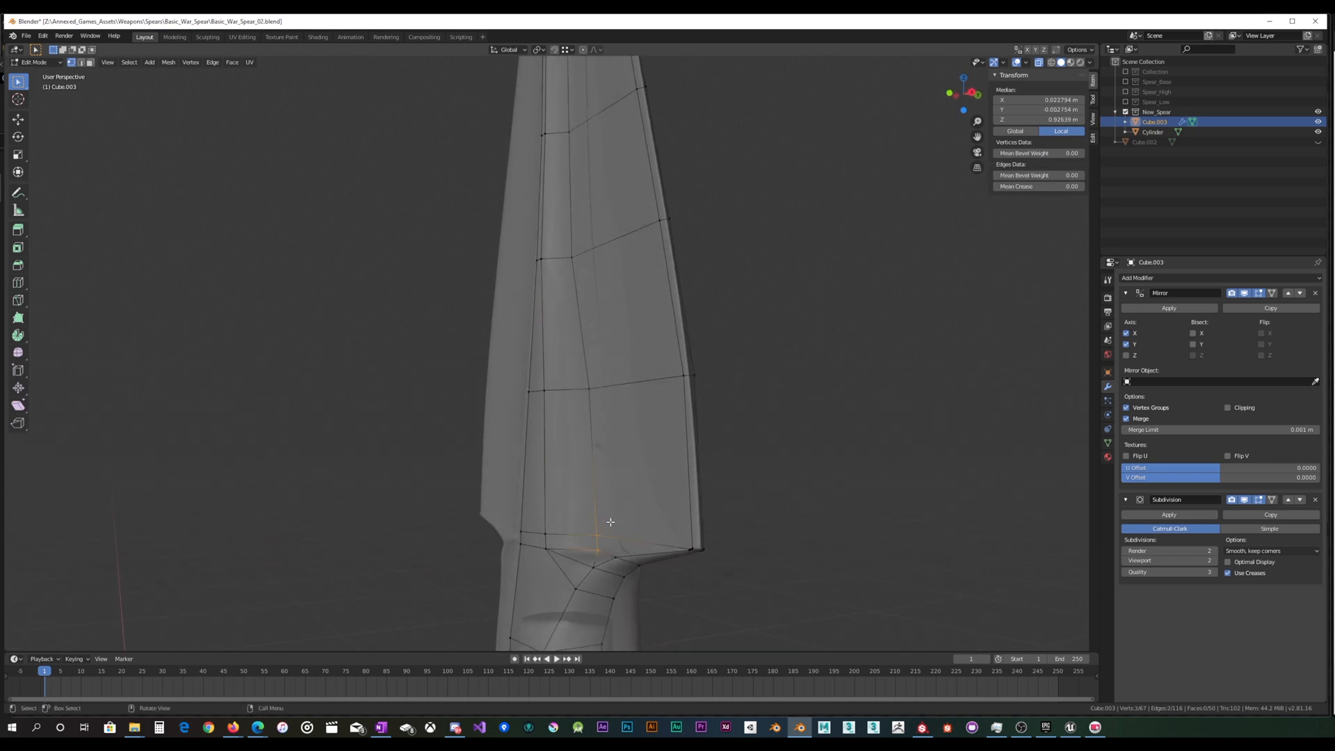
{"action": "key", "text": "g"}
{"action": "mouse_move", "coordinate": [634, 491]}
{"action": "middle_mouse_down"}
{"action": "mouse_move", "coordinate": [586, 492]}
{"action": "mouse_move", "coordinate": [648, 478]}
{"action": "middle_mouse_up"}
{"action": "key", "text": "y"}
{"action": "left_click", "coordinate": [622, 495]}
Move the new line's vertices on the second-lowest full cross edge about -0.003 m along Y
{"action": "left_click", "coordinate": [614, 365]}
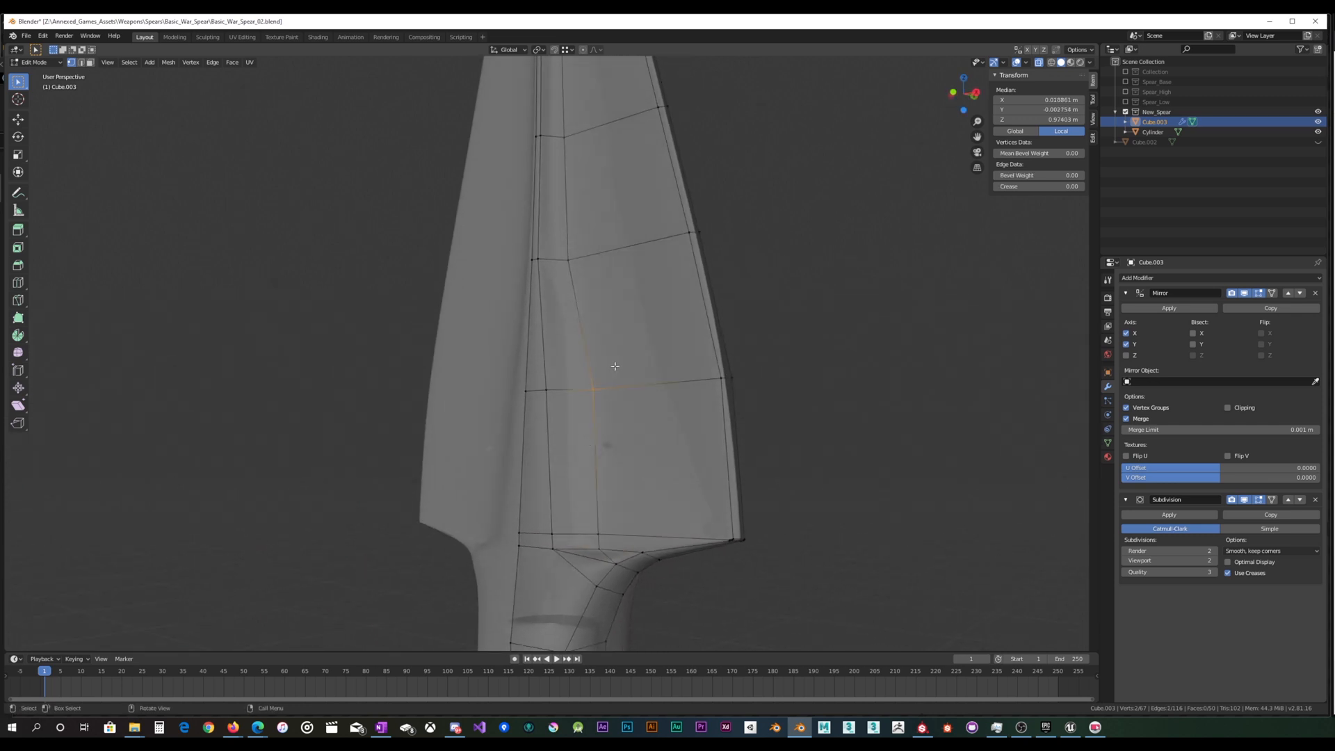
{"action": "key", "text": "g"}
{"action": "left_click_drag", "start_coordinate": [606, 525], "coordinate": [610, 539]}
{"action": "left_click", "coordinate": [607, 517]}
{"action": "key", "text": "g"}
{"action": "left_click", "coordinate": [609, 523]}
{"action": "middle_click_drag", "start_coordinate": [595, 379], "coordinate": [588, 461]}
{"action": "key", "text": "g"}
{"action": "key", "text": "y"}
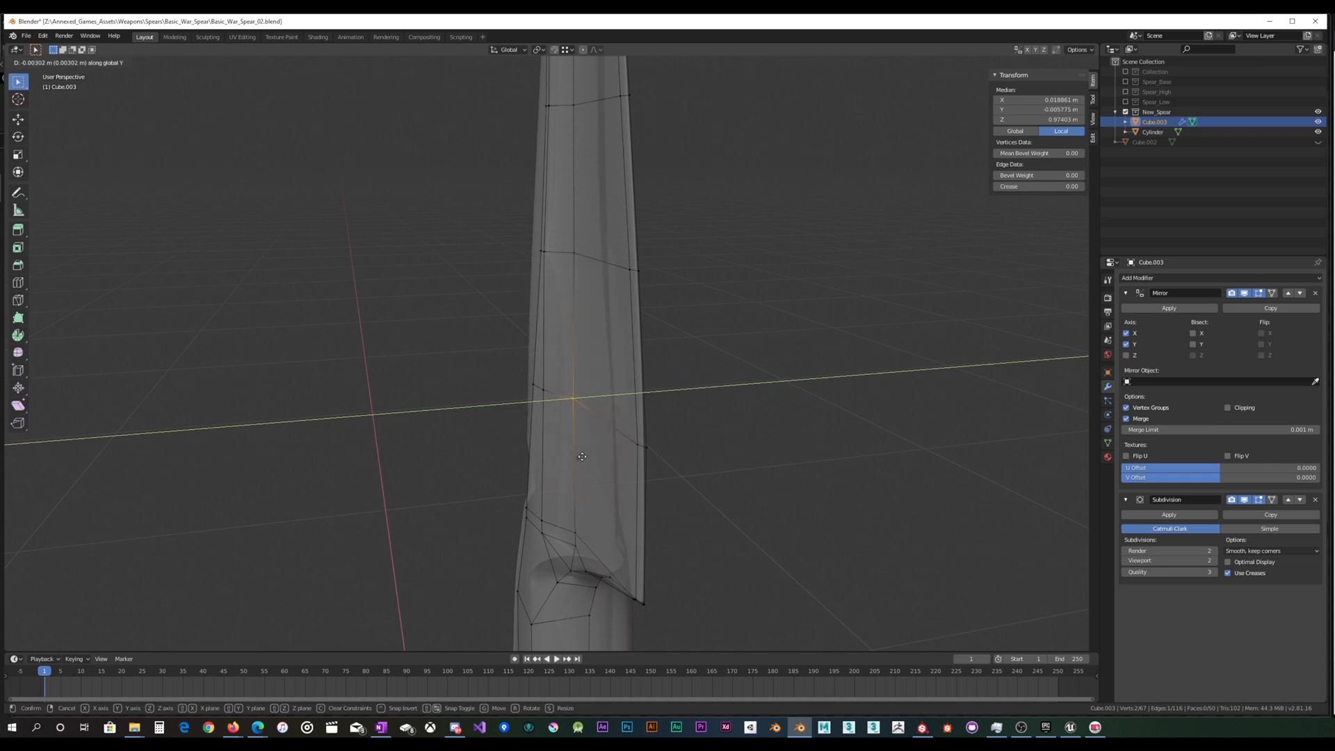
{"action": "left_click", "coordinate": [582, 456]}
Test the clustered vertices at the blade's lower outer corner for overlapping duplicates with trial moves
{"action": "mouse_move", "coordinate": [605, 441]}
{"action": "middle_mouse_down"}
{"action": "mouse_move", "coordinate": [671, 417]}
{"action": "mouse_move", "coordinate": [626, 432]}
{"action": "middle_mouse_up"}
{"action": "scroll", "coordinate": [641, 436], "scroll_direction": "up", "scroll_amount": 3}
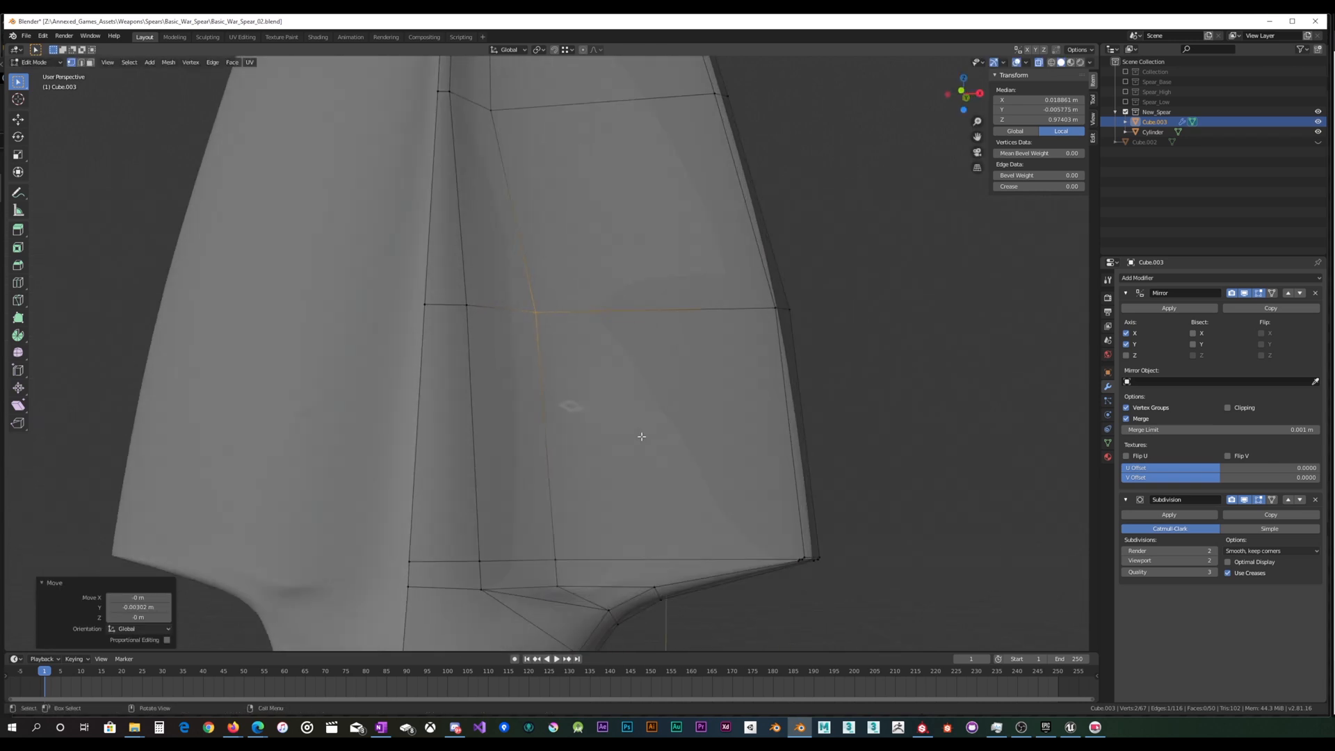
{"action": "scroll", "coordinate": [778, 563], "scroll_direction": "up", "scroll_amount": 1}
{"action": "left_click", "coordinate": [855, 604]}
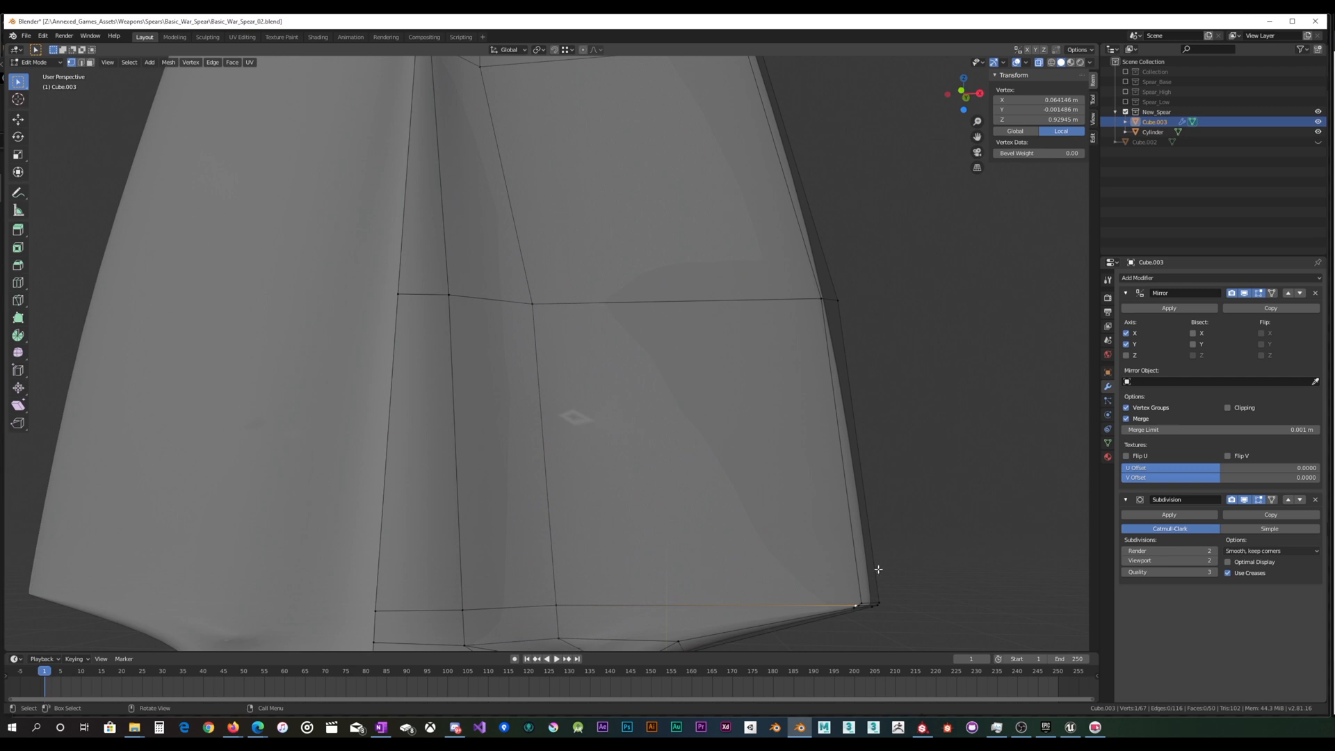
{"action": "key", "text": "g"}
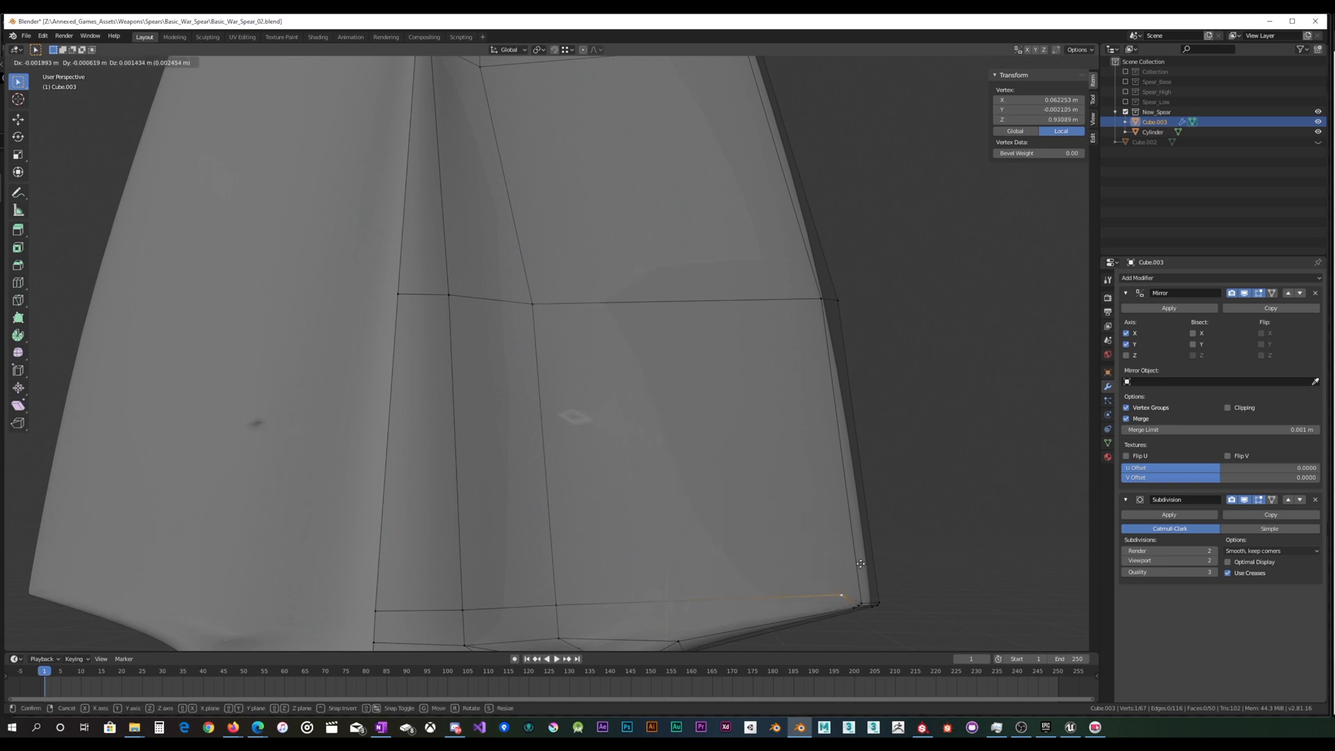
{"action": "right_click", "coordinate": [858, 561]}
{"action": "scroll", "coordinate": [832, 566], "scroll_direction": "up", "scroll_amount": 4}
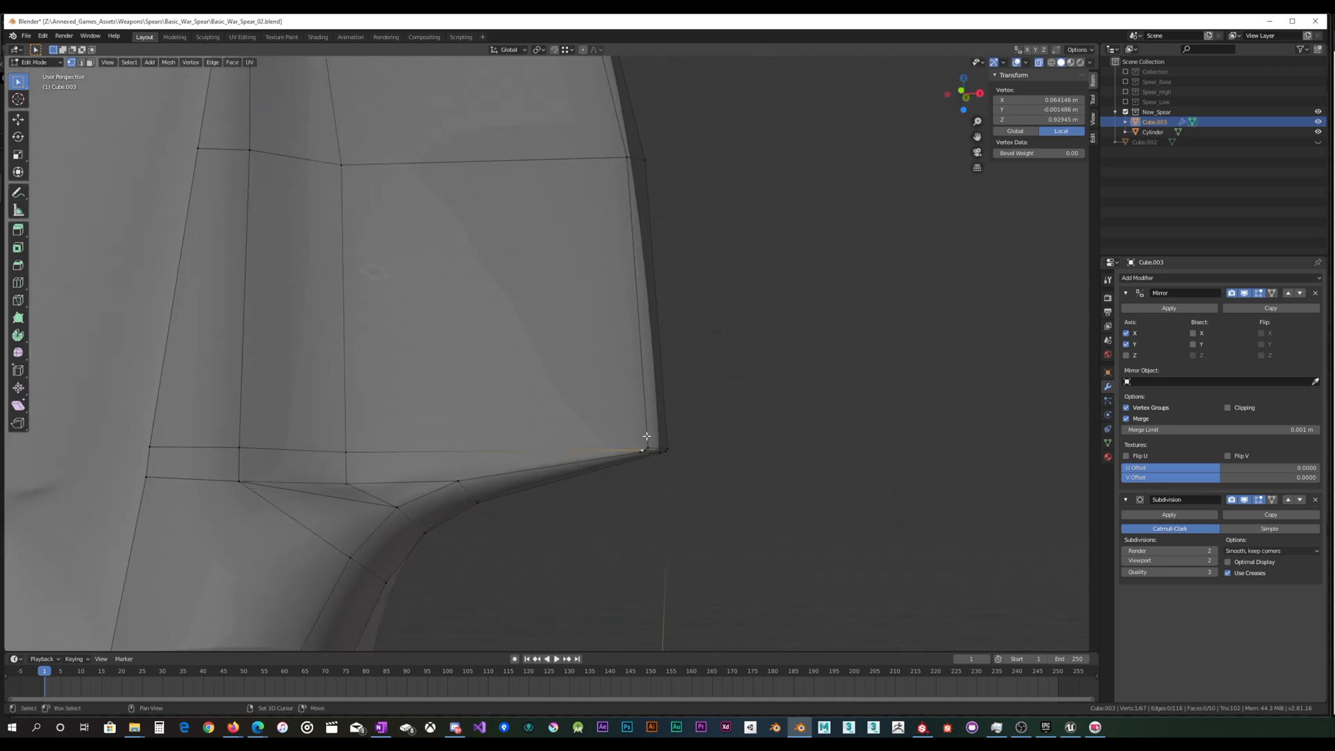
{"action": "middle_click_drag", "start_coordinate": [688, 503], "coordinate": [682, 465]}
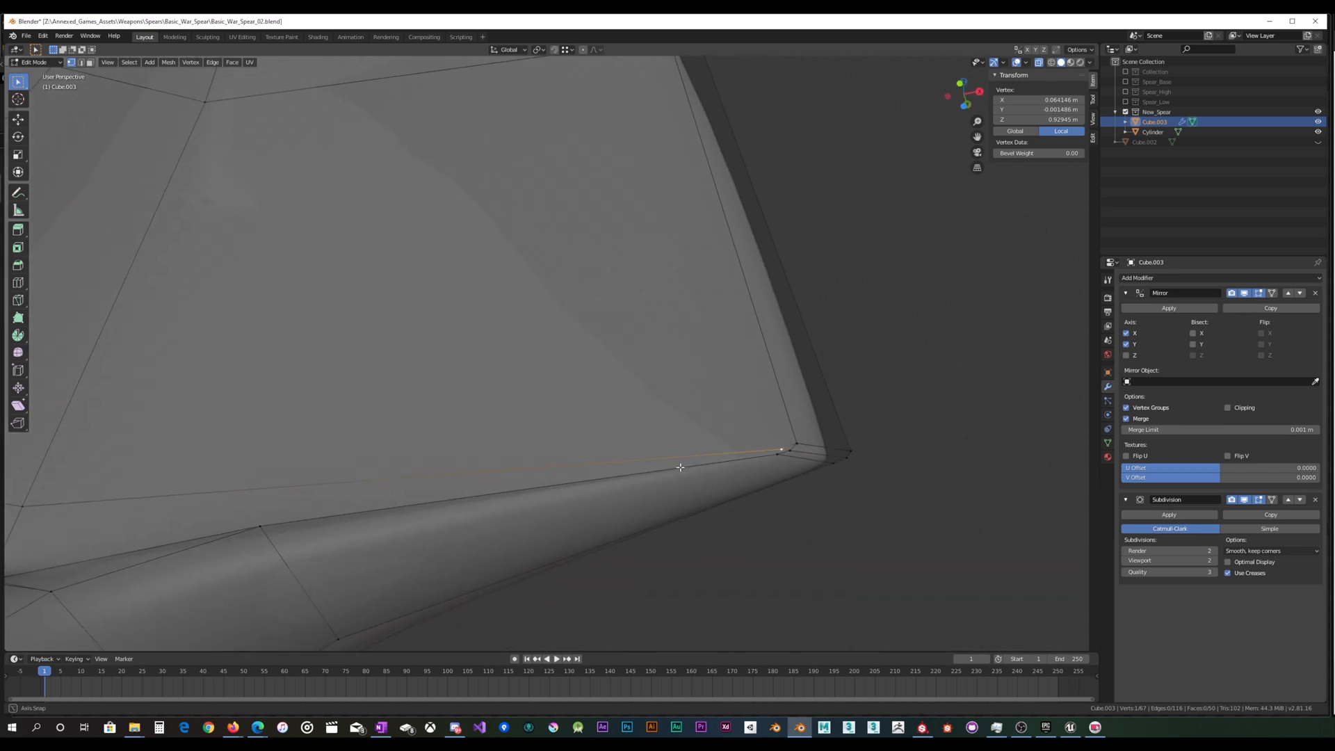
{"action": "key", "text": "g"}
{"action": "right_click", "coordinate": [677, 433]}
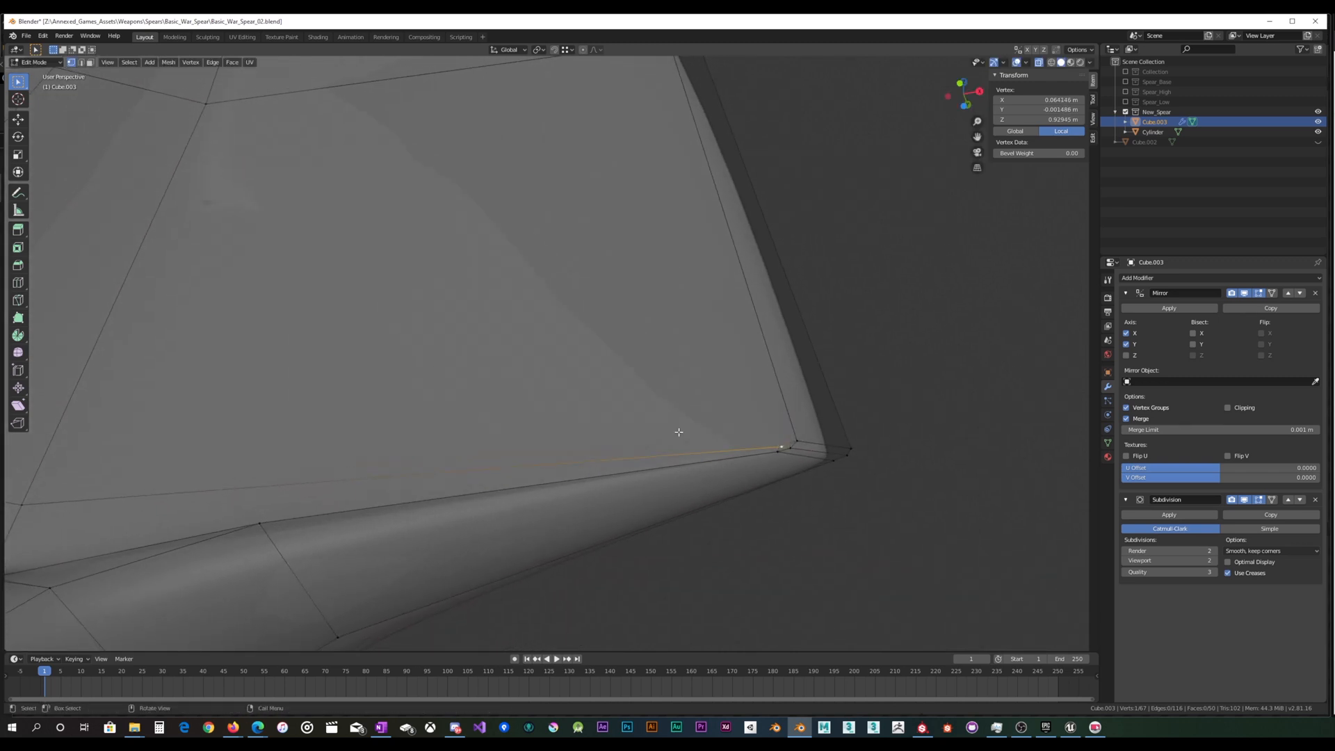
{"action": "left_click_drag", "start_coordinate": [776, 467], "coordinate": [789, 433]}
{"action": "key", "text": "g"}
{"action": "right_click", "coordinate": [803, 432]}
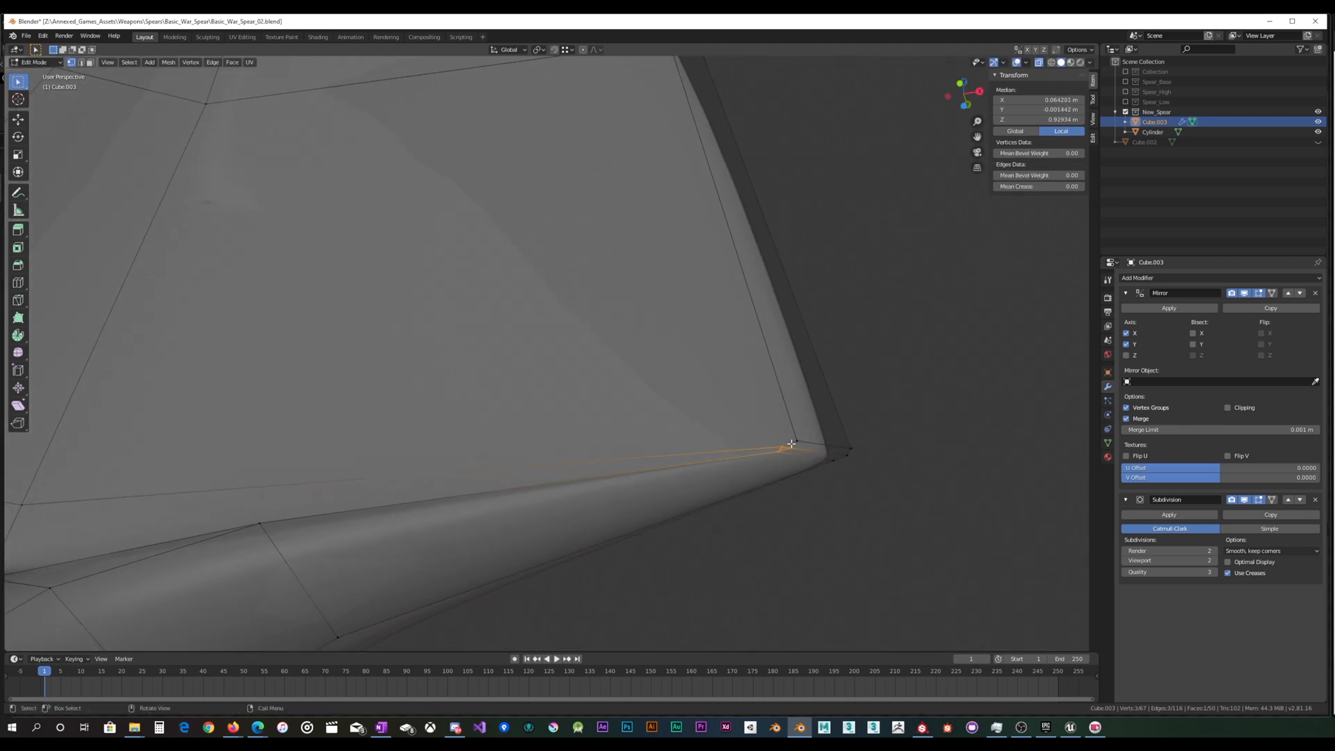
{"action": "left_click", "coordinate": [810, 429]}
{"action": "key", "text": "g"}
{"action": "right_click", "coordinate": [811, 427]}
Try to merge two neighbouring vertices at the blade's lower outer corner into the last selected one
{"action": "middle_click_drag", "start_coordinate": [800, 410], "coordinate": [776, 428]}
{"action": "left_click", "coordinate": [746, 530]}
{"action": "left_click", "coordinate": [759, 531], "text": "shift"}
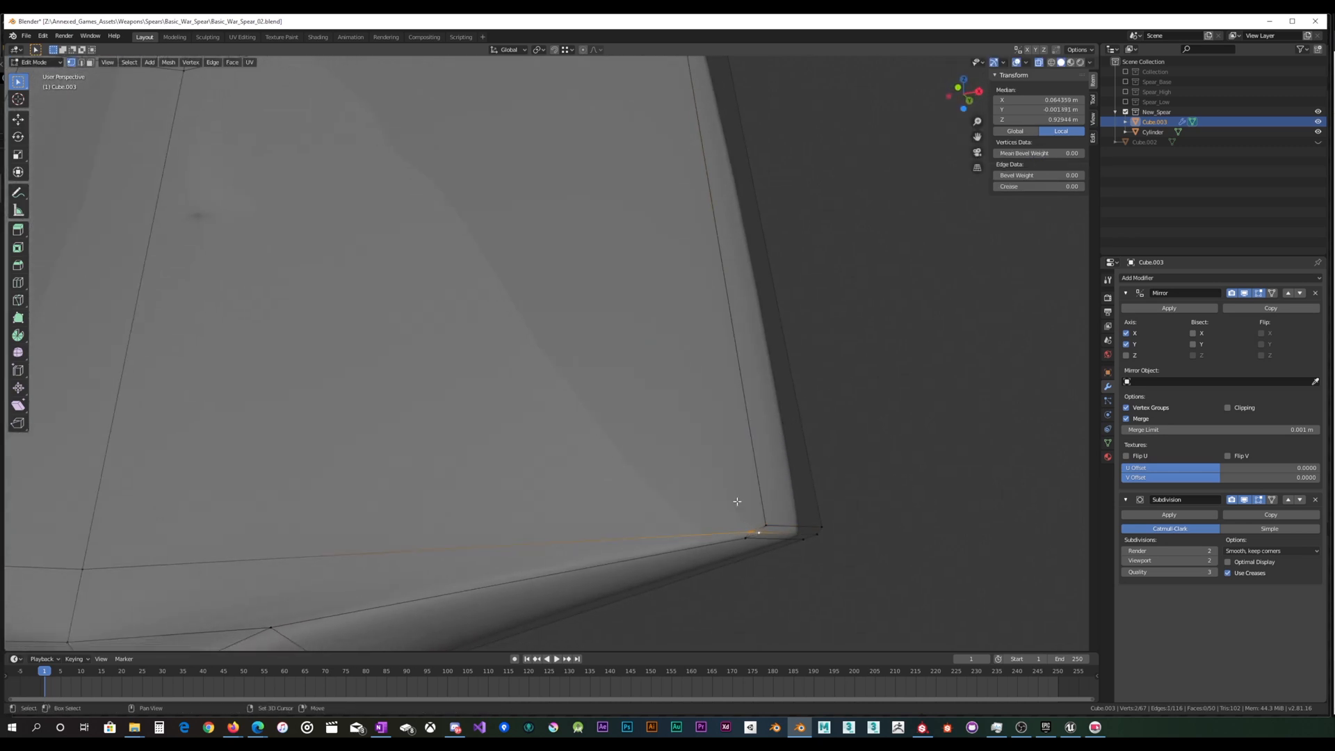
{"action": "right_click", "coordinate": [696, 471]}
{"action": "mouse_move", "coordinate": [696, 471]}
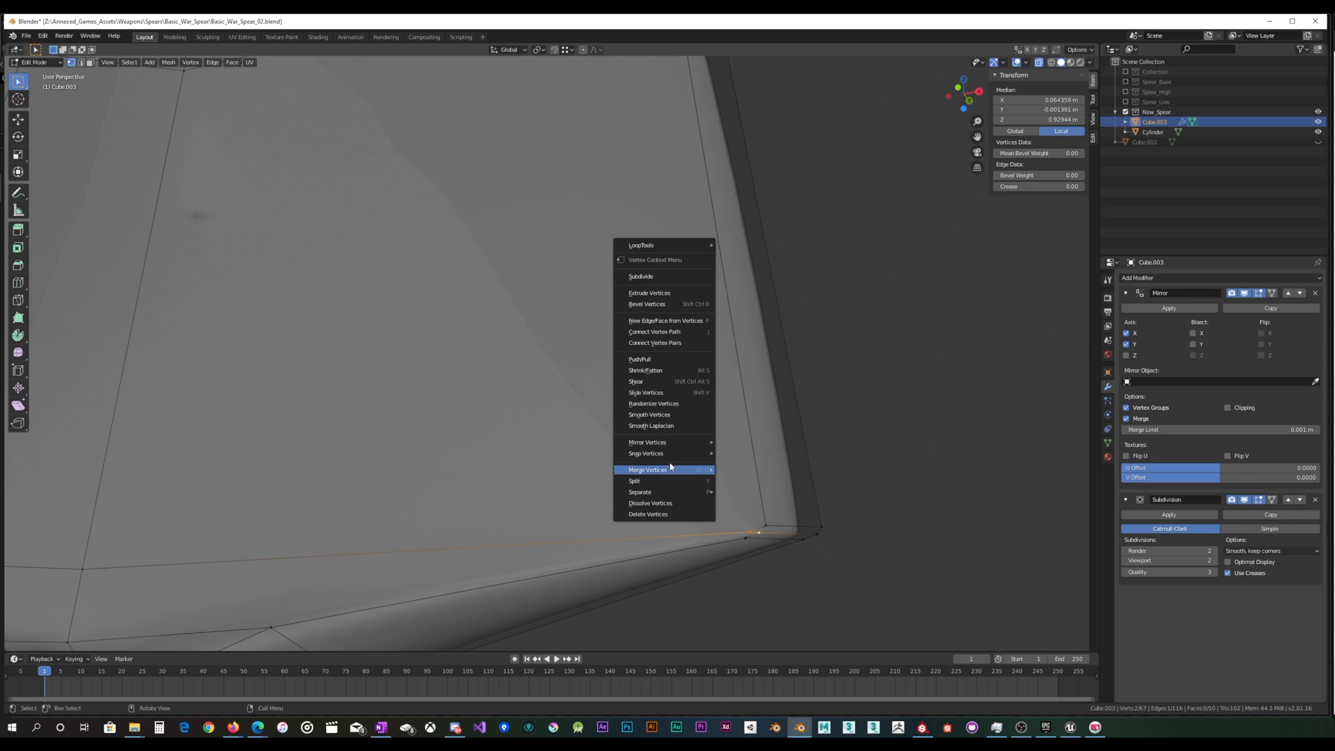
{"action": "left_click", "coordinate": [743, 479]}
{"action": "scroll", "coordinate": [748, 476], "scroll_direction": "down", "scroll_amount": 3}
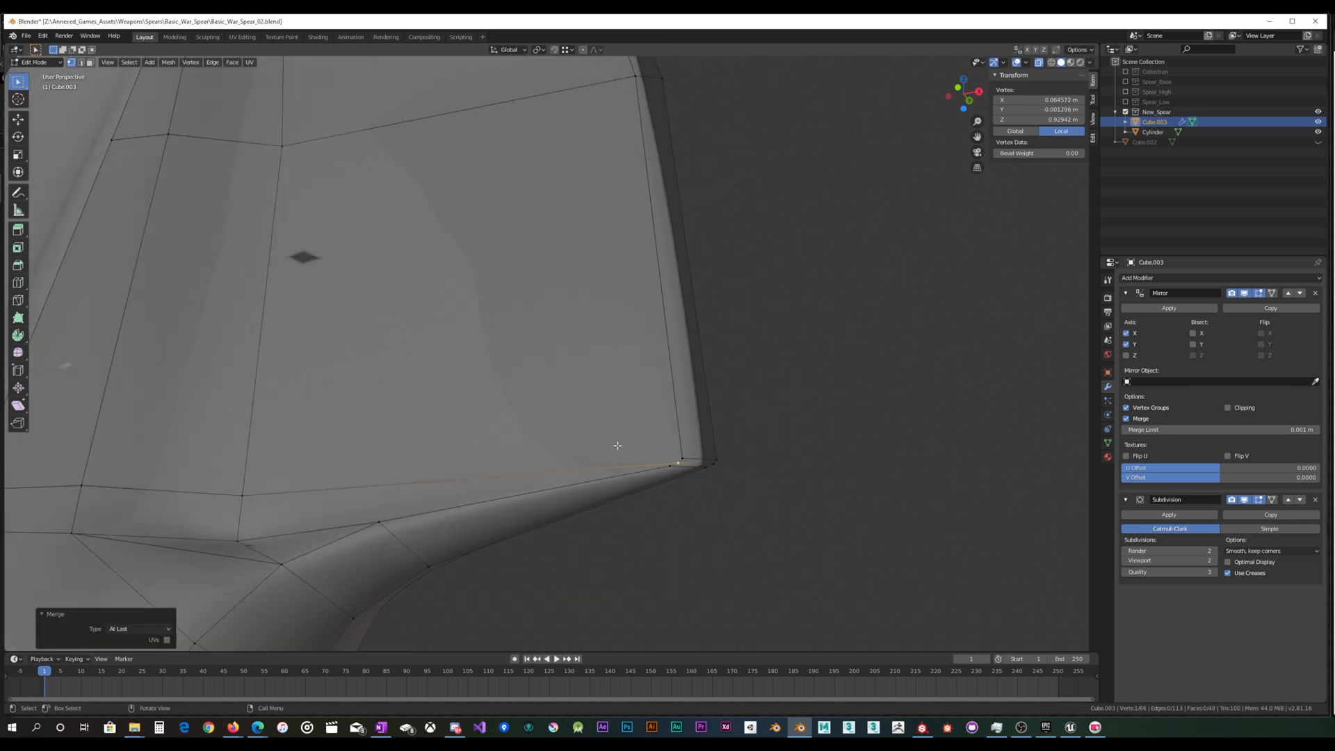
{"action": "key", "text": "ctrl+z"}
Test the vertices along the two lowest full cross edges, from the centre ridge to the outer edge, for duplicates
{"action": "left_click", "coordinate": [284, 483]}
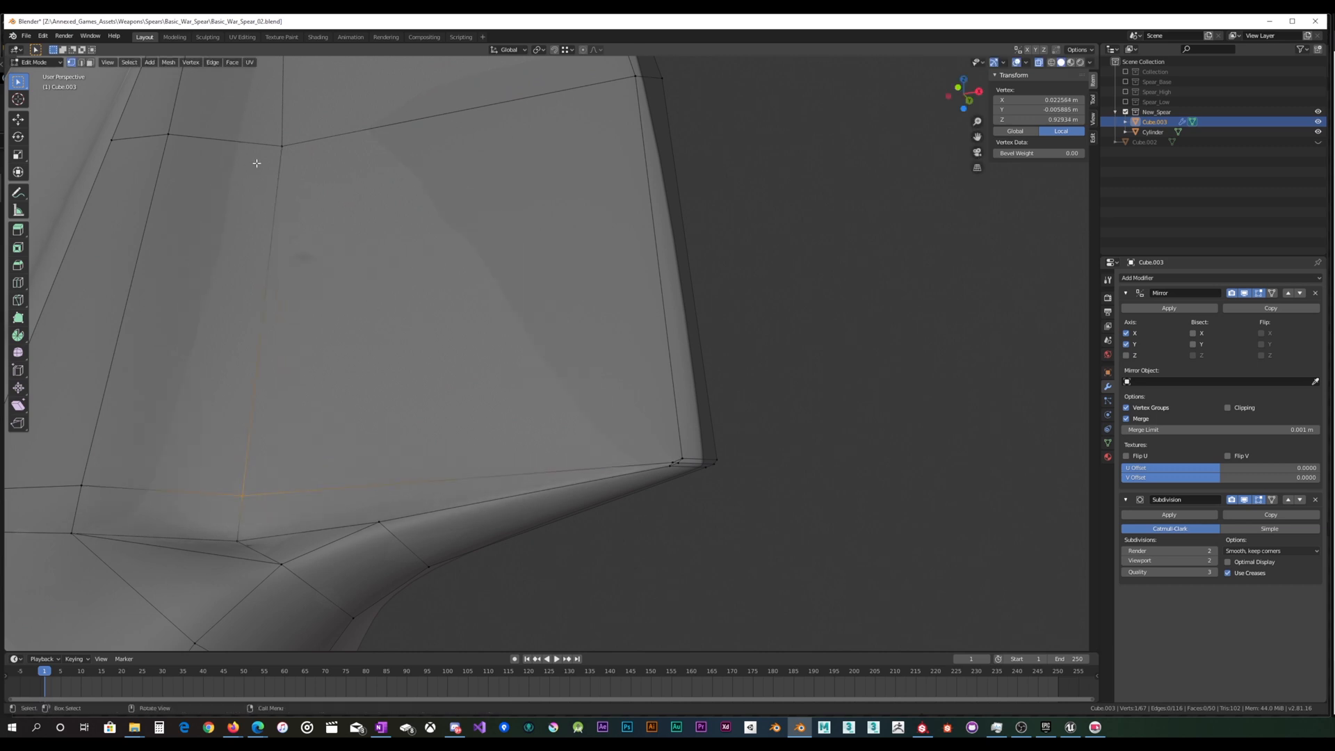
{"action": "left_click", "coordinate": [281, 146], "text": "shift"}
{"action": "middle_click_drag", "start_coordinate": [310, 247], "coordinate": [304, 284]}
{"action": "left_click", "coordinate": [113, 486]}
{"action": "key", "text": "g"}
{"action": "key", "text": "y"}
{"action": "left_click", "coordinate": [175, 436]}
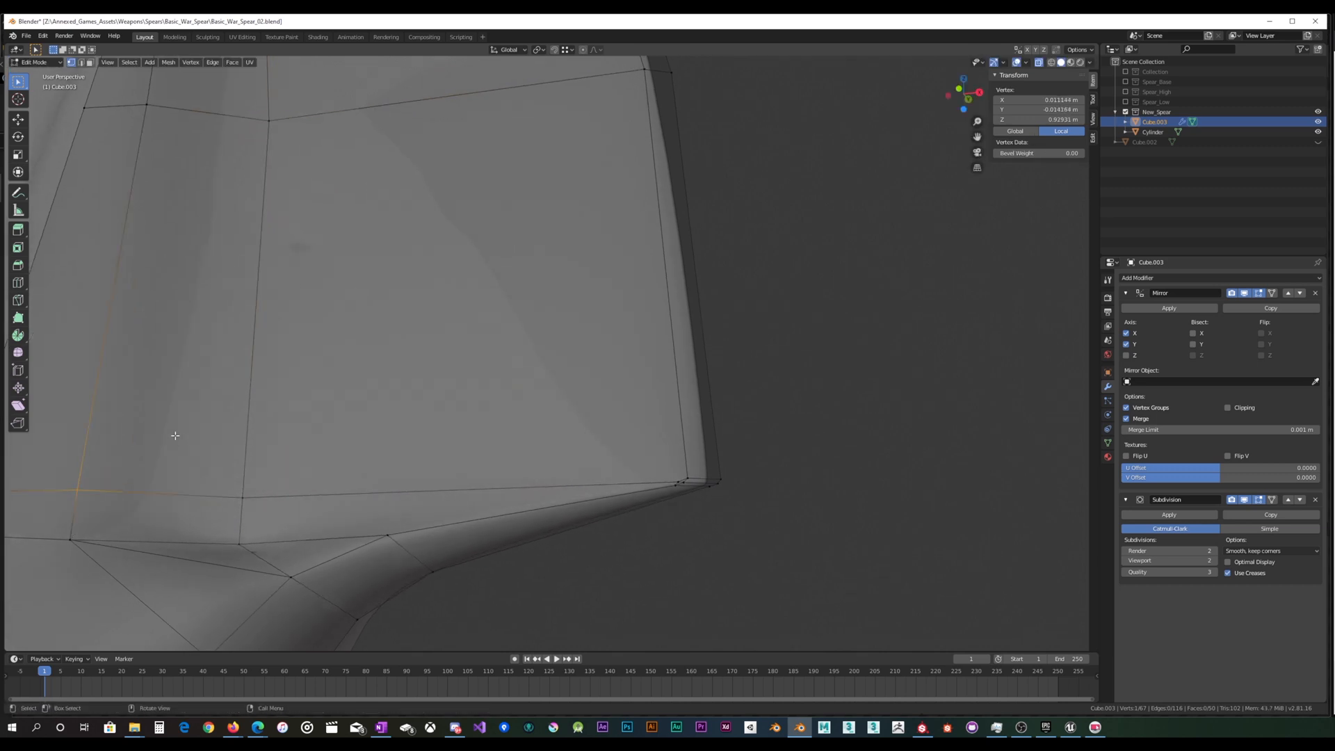
{"action": "middle_click_drag", "start_coordinate": [286, 444], "coordinate": [367, 453], "text": "shift"}
{"action": "scroll", "coordinate": [370, 447], "scroll_direction": "down", "scroll_amount": 3}
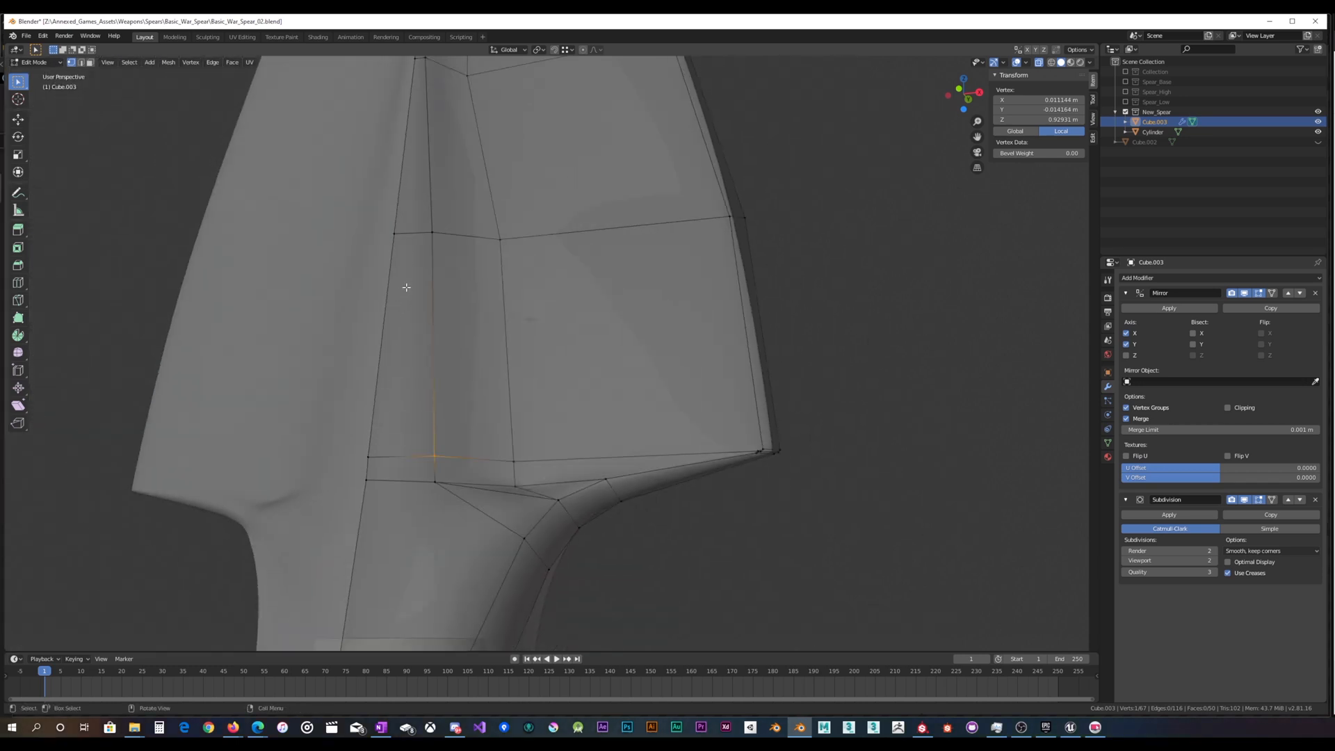
{"action": "left_click_drag", "start_coordinate": [406, 287], "coordinate": [449, 213]}
{"action": "left_click_drag", "start_coordinate": [740, 227], "coordinate": [721, 210]}
{"action": "key", "text": "g"}
{"action": "right_click", "coordinate": [689, 269]}
Turn the Mirror and Subdivision modifiers' viewport display off and back on to compare the blade's shading
{"action": "left_click", "coordinate": [1244, 293]}
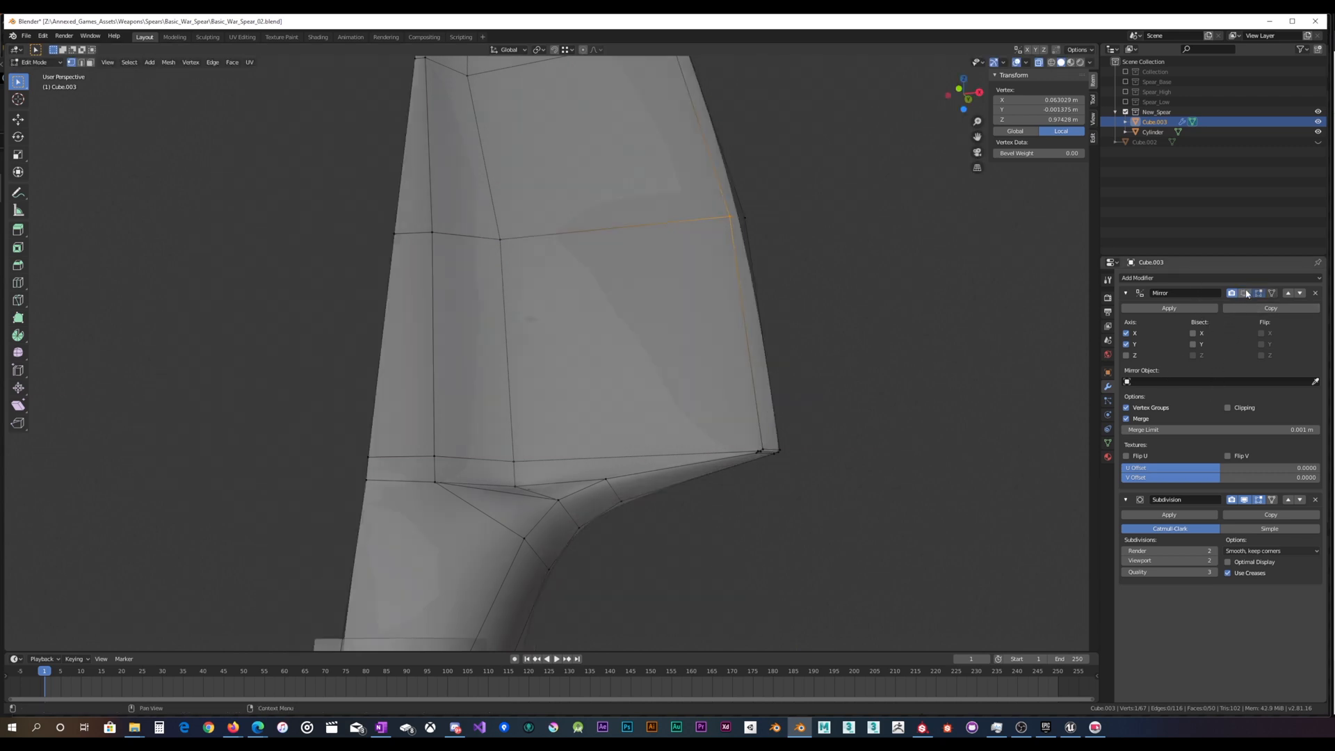
{"action": "left_click", "coordinate": [1245, 293]}
{"action": "left_click", "coordinate": [1245, 500]}
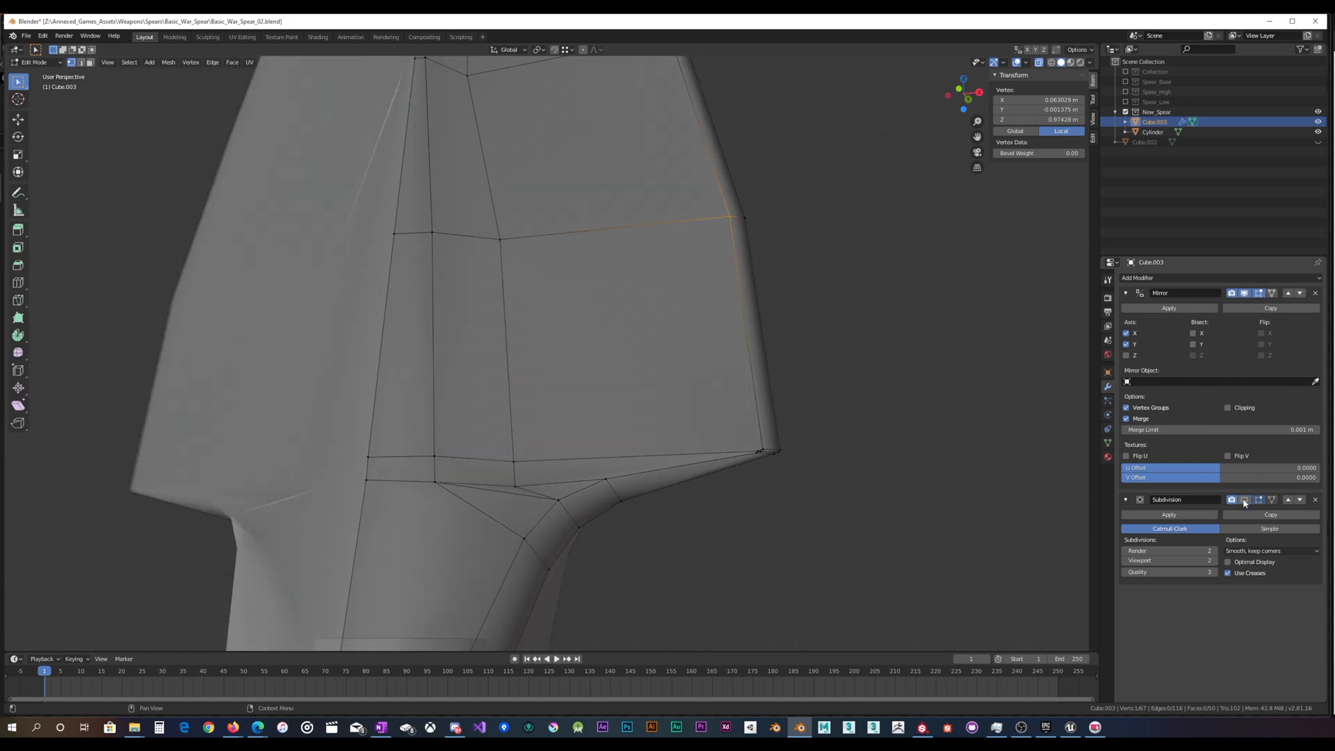
{"action": "left_click", "coordinate": [1245, 501]}
Move the vertex near the centre ridge on the third-lowest full cross edge about -0.0022 m along Y
{"action": "middle_click_drag", "start_coordinate": [790, 397], "coordinate": [762, 436]}
{"action": "middle_click_drag", "start_coordinate": [482, 481], "coordinate": [415, 463]}
{"action": "middle_click_drag", "start_coordinate": [380, 464], "coordinate": [554, 253]}
{"action": "middle_click_drag", "start_coordinate": [615, 211], "coordinate": [679, 256]}
{"action": "right_click", "coordinate": [680, 257]}
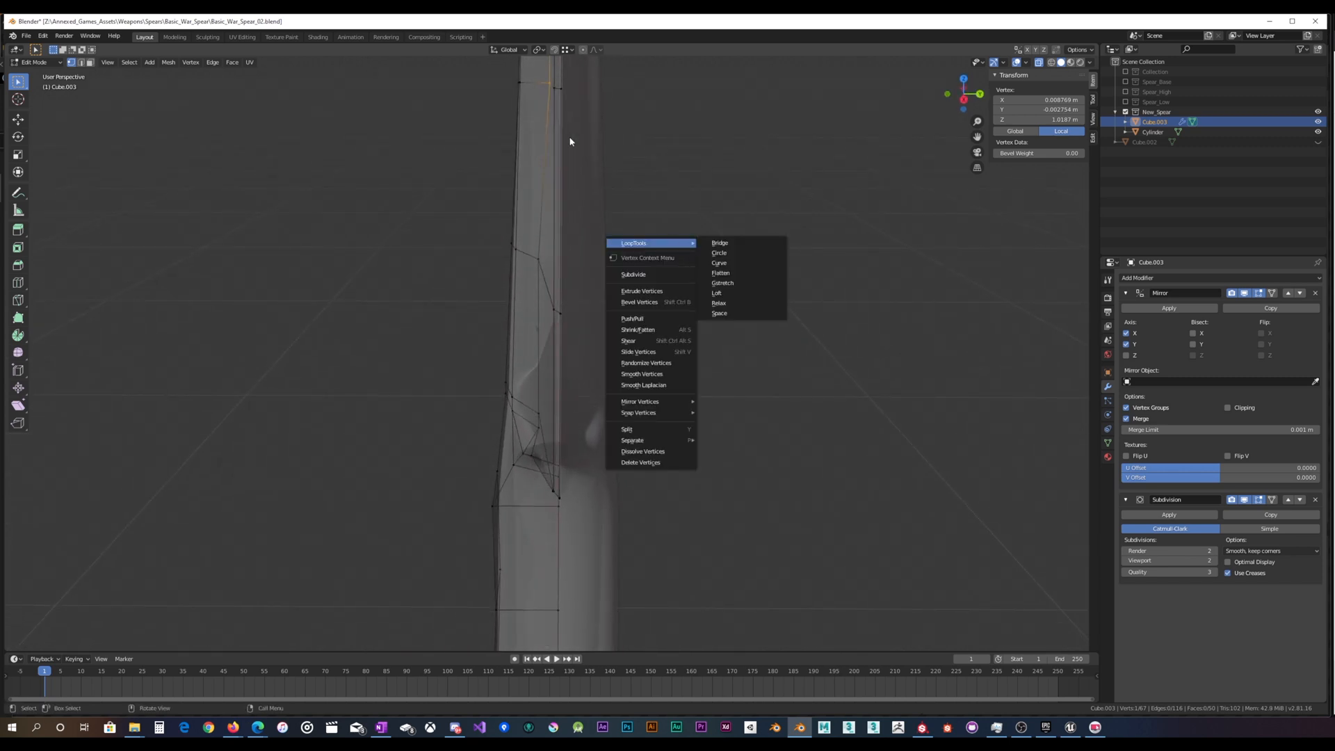
{"action": "middle_click_drag", "start_coordinate": [570, 139], "coordinate": [692, 119]}
{"action": "scroll", "coordinate": [686, 141], "scroll_direction": "down", "scroll_amount": 2}
{"action": "key", "text": "g"}
{"action": "key", "text": "y"}
{"action": "left_click", "coordinate": [681, 139]}
{"action": "scroll", "coordinate": [654, 167], "scroll_direction": "up", "scroll_amount": 4}
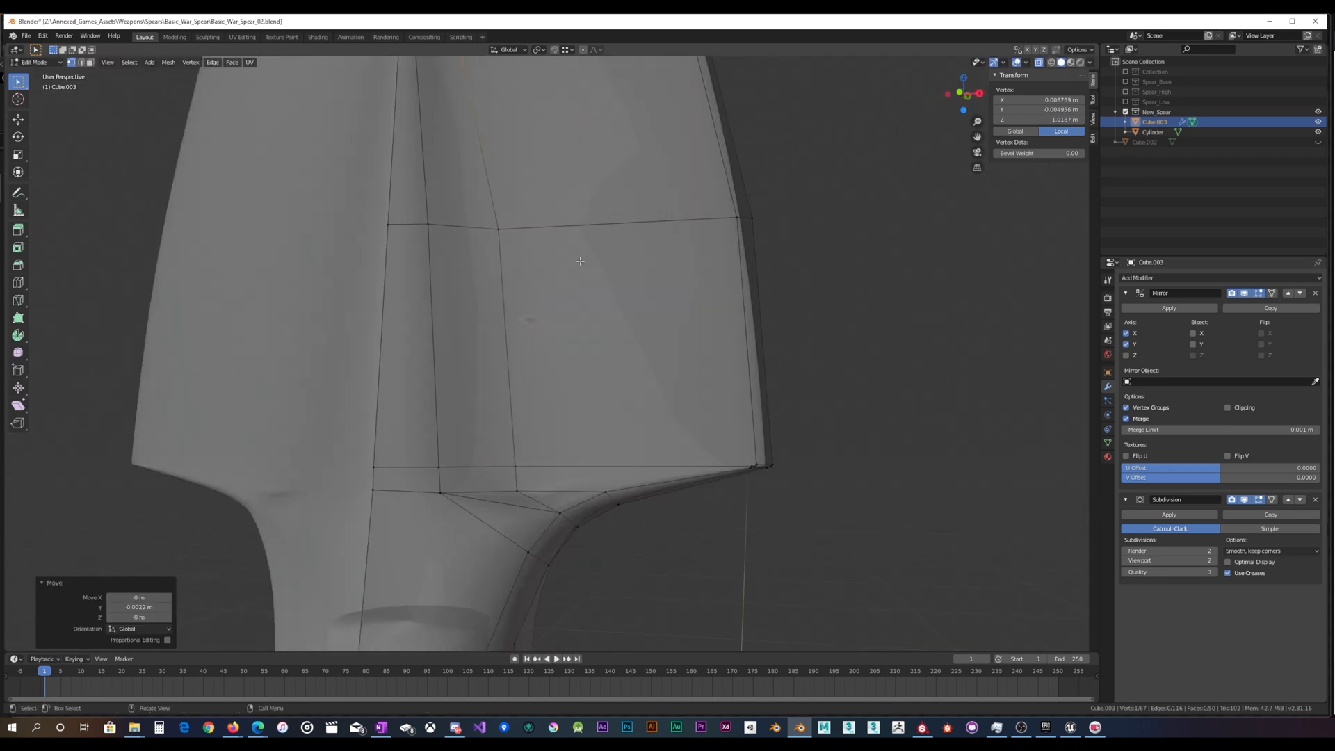
Select the whole spear head mesh and delete its loose vertices and edges
{"action": "left_click", "coordinate": [490, 244], "text": "shift"}
{"action": "middle_click_drag", "start_coordinate": [584, 215], "coordinate": [599, 229]}
{"action": "scroll", "coordinate": [599, 235], "scroll_direction": "down", "scroll_amount": 2}
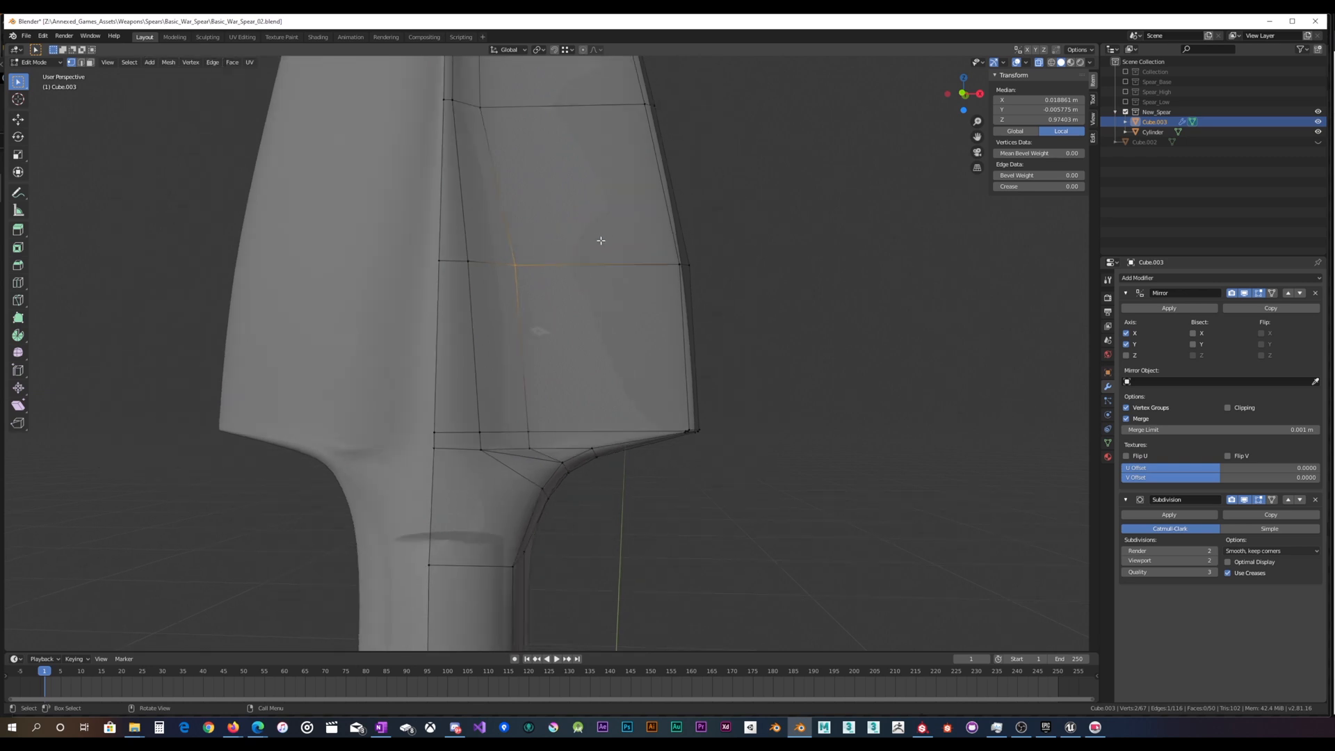
{"action": "key", "text": "a"}
{"action": "right_click", "coordinate": [600, 250]}
{"action": "mouse_move", "coordinate": [595, 265]}
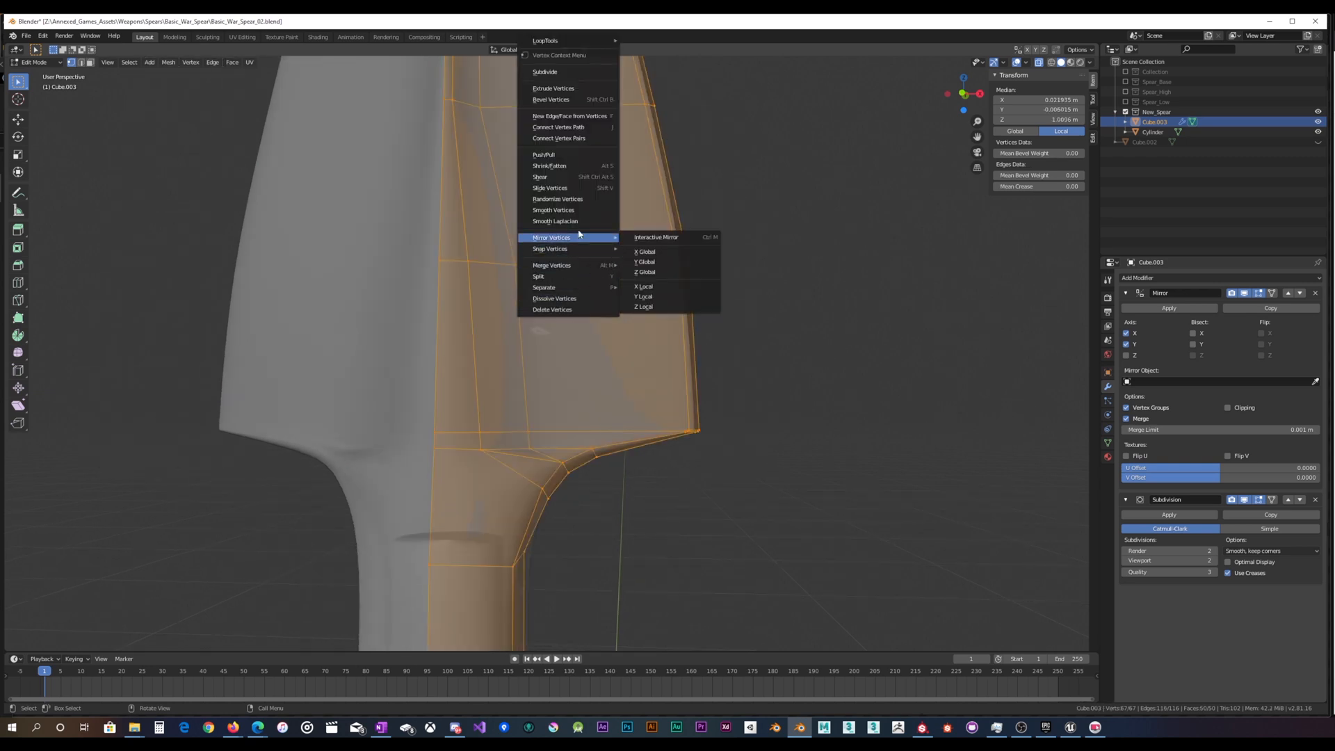
{"action": "left_click", "coordinate": [168, 64]}
{"action": "key", "text": "Escape"}
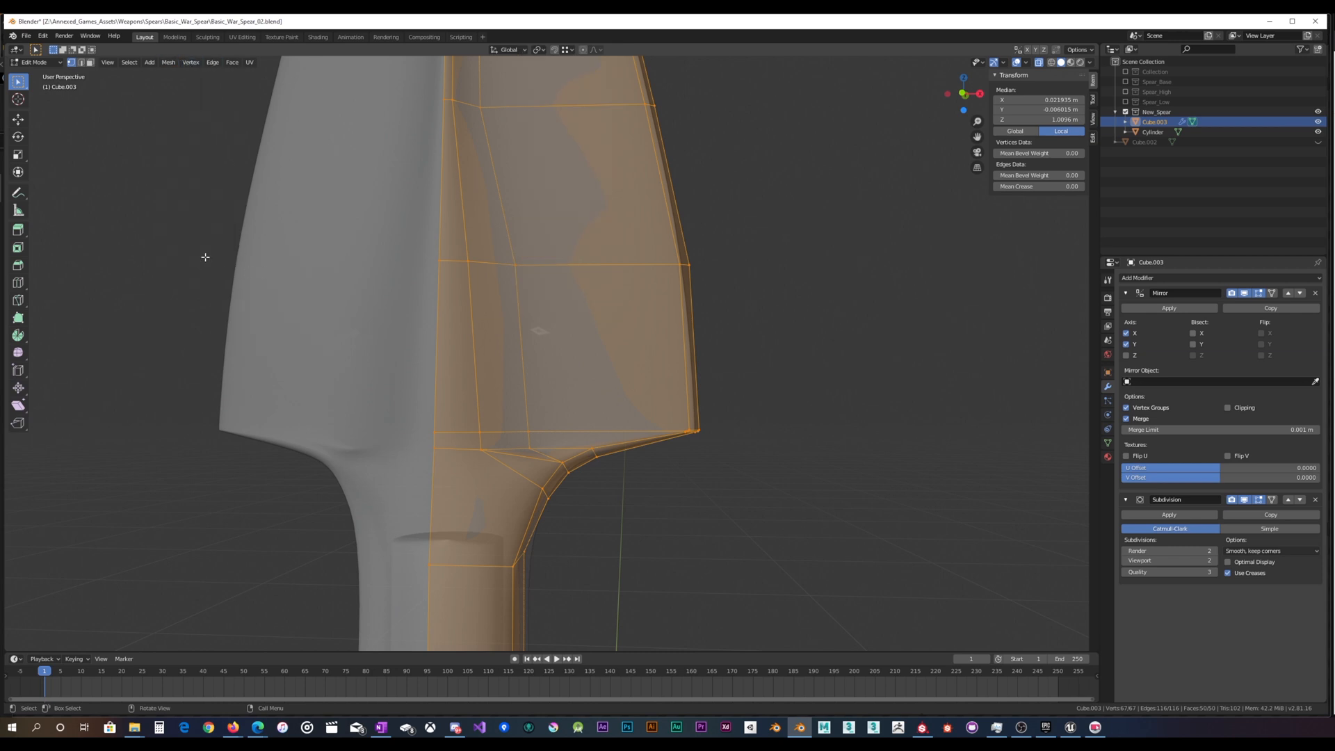
{"action": "left_click", "coordinate": [168, 62]}
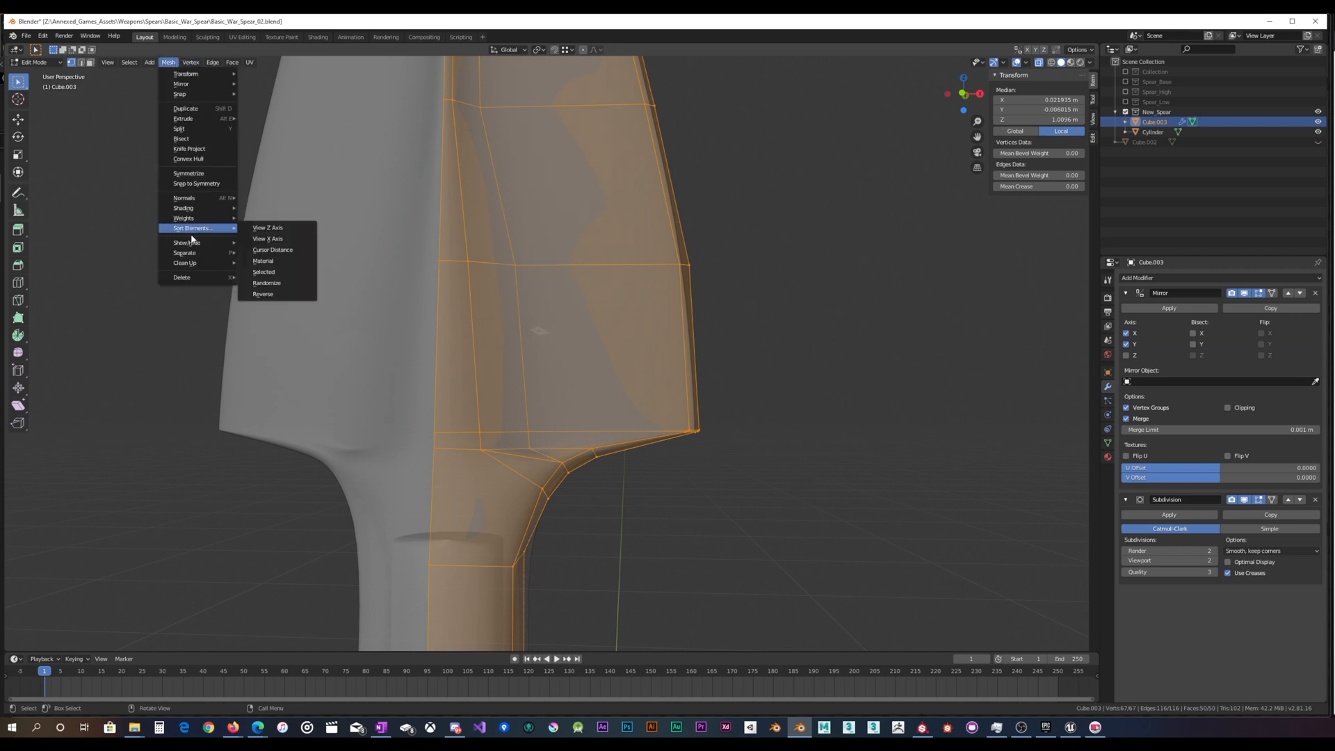
{"action": "mouse_move", "coordinate": [203, 264]}
{"action": "left_click", "coordinate": [261, 265]}
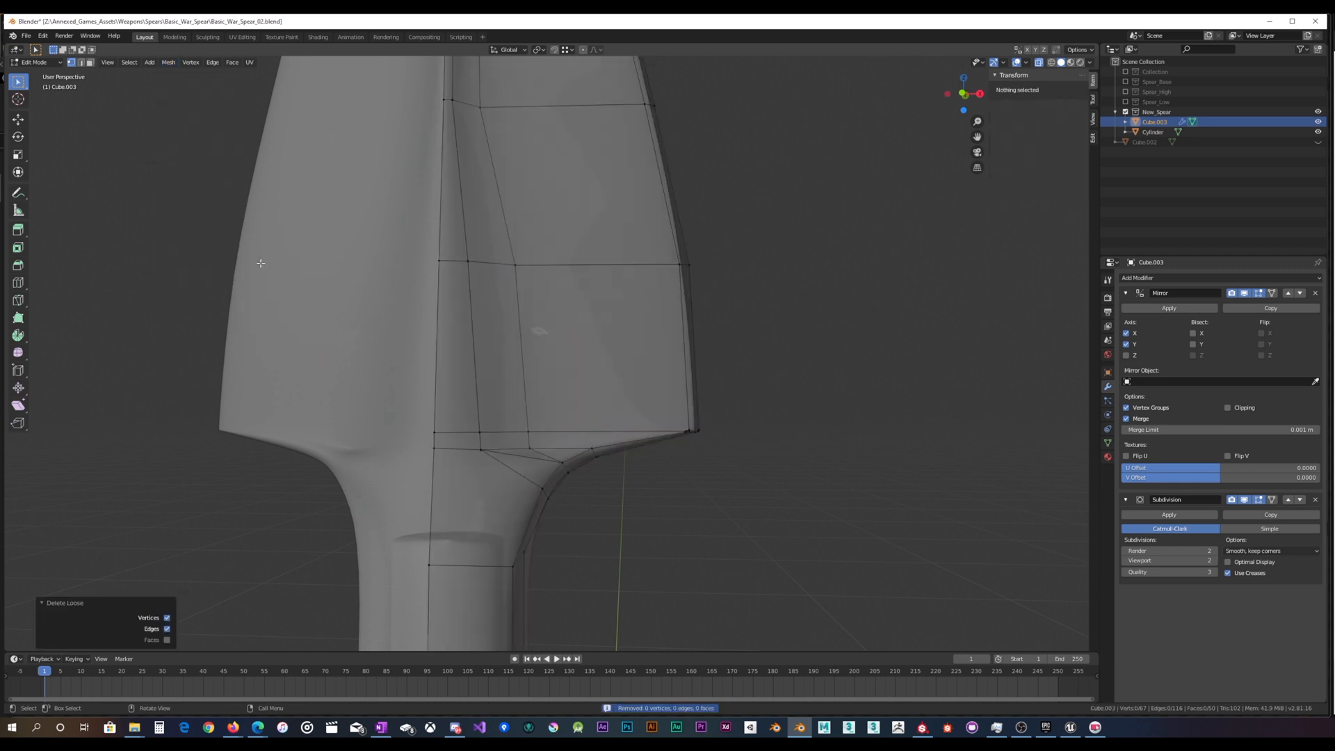
Select all of the spear head's vertices and merge them by distance at 0.0001 m
{"action": "key", "text": "a"}
{"action": "left_click", "coordinate": [168, 62]}
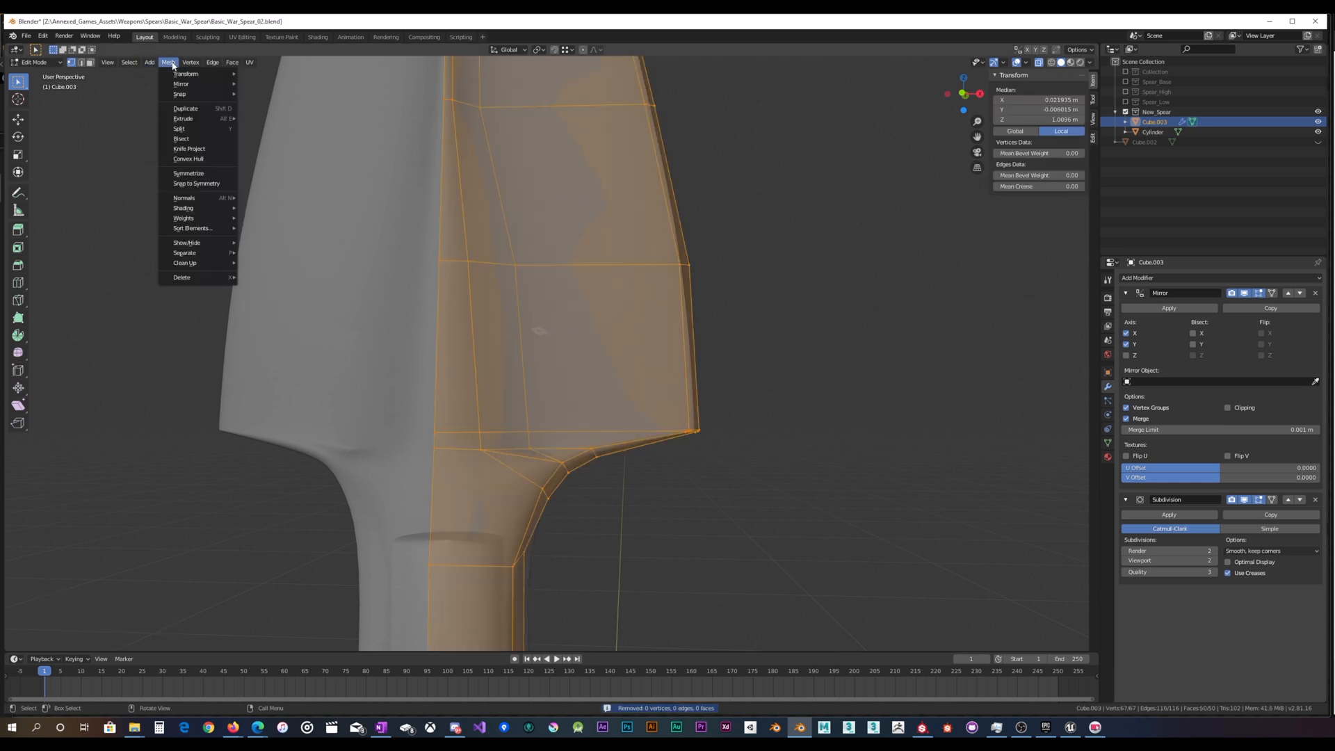
{"action": "mouse_move", "coordinate": [187, 263]}
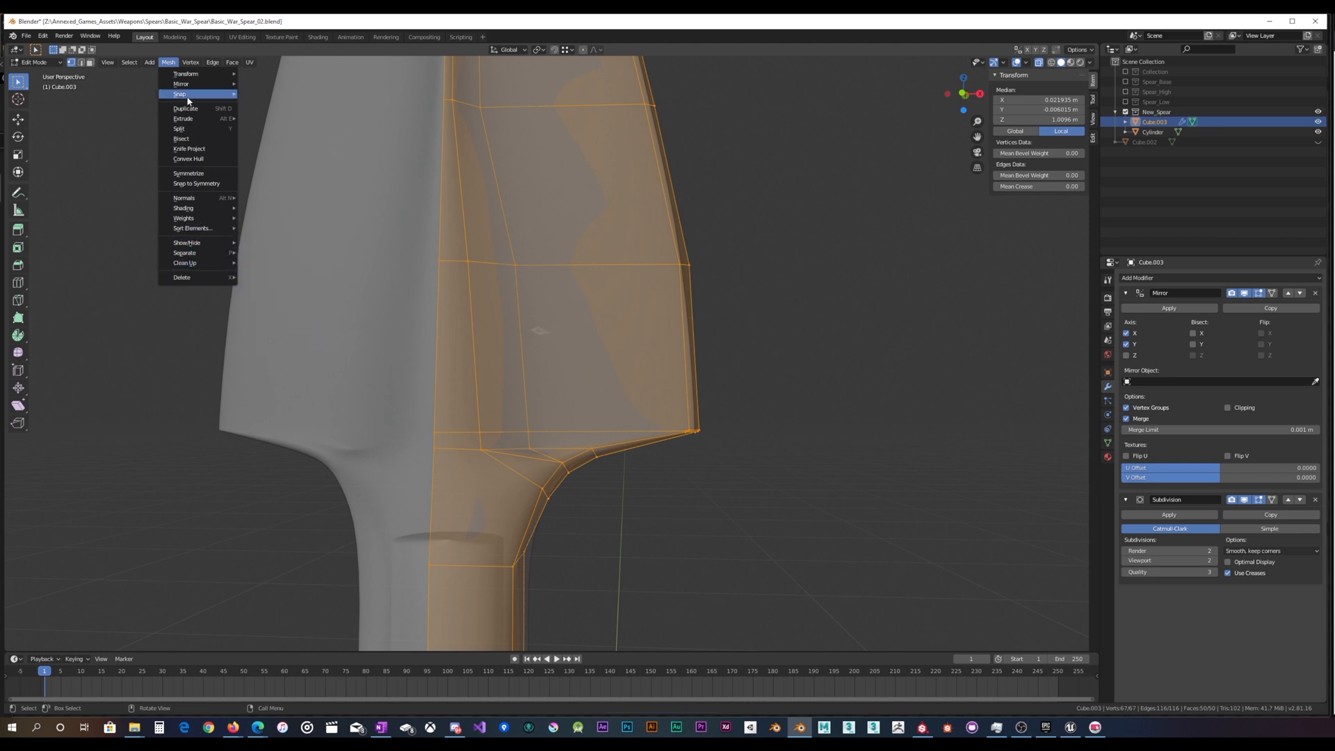
{"action": "mouse_move", "coordinate": [199, 63]}
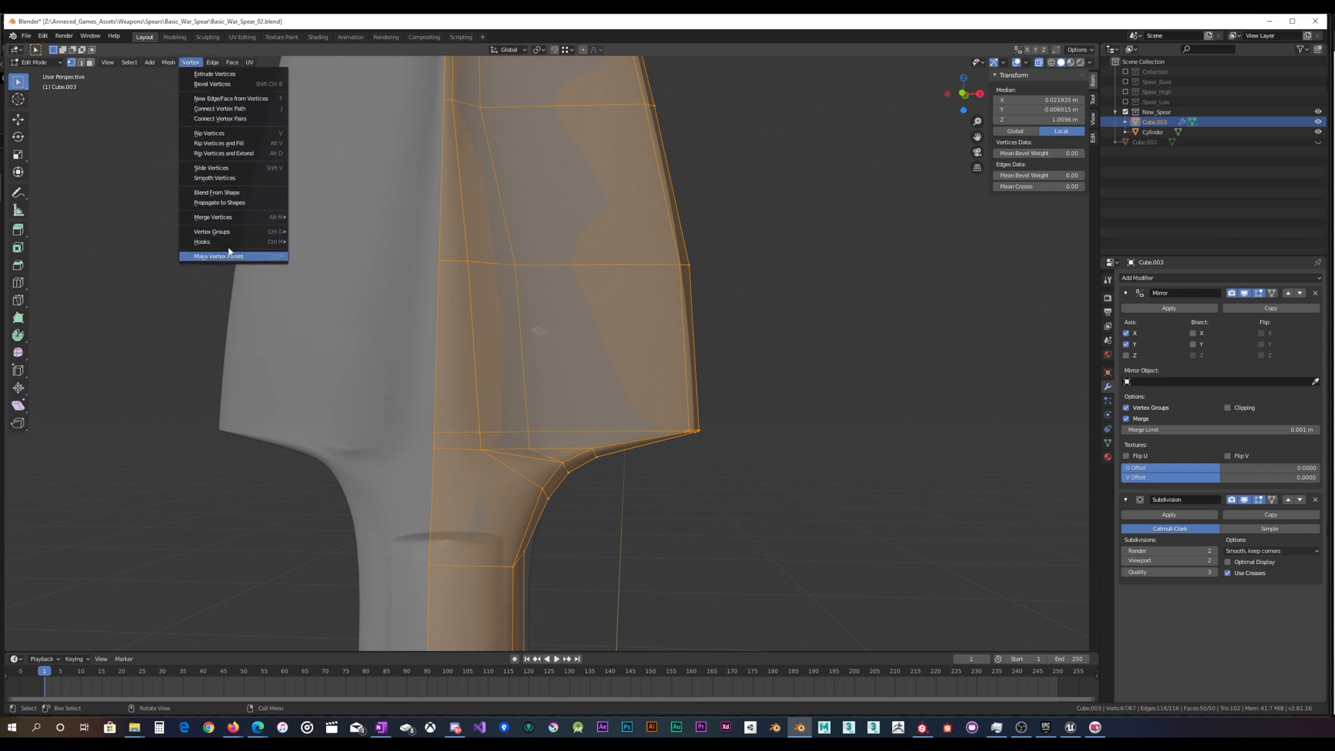
{"action": "mouse_move", "coordinate": [232, 218]}
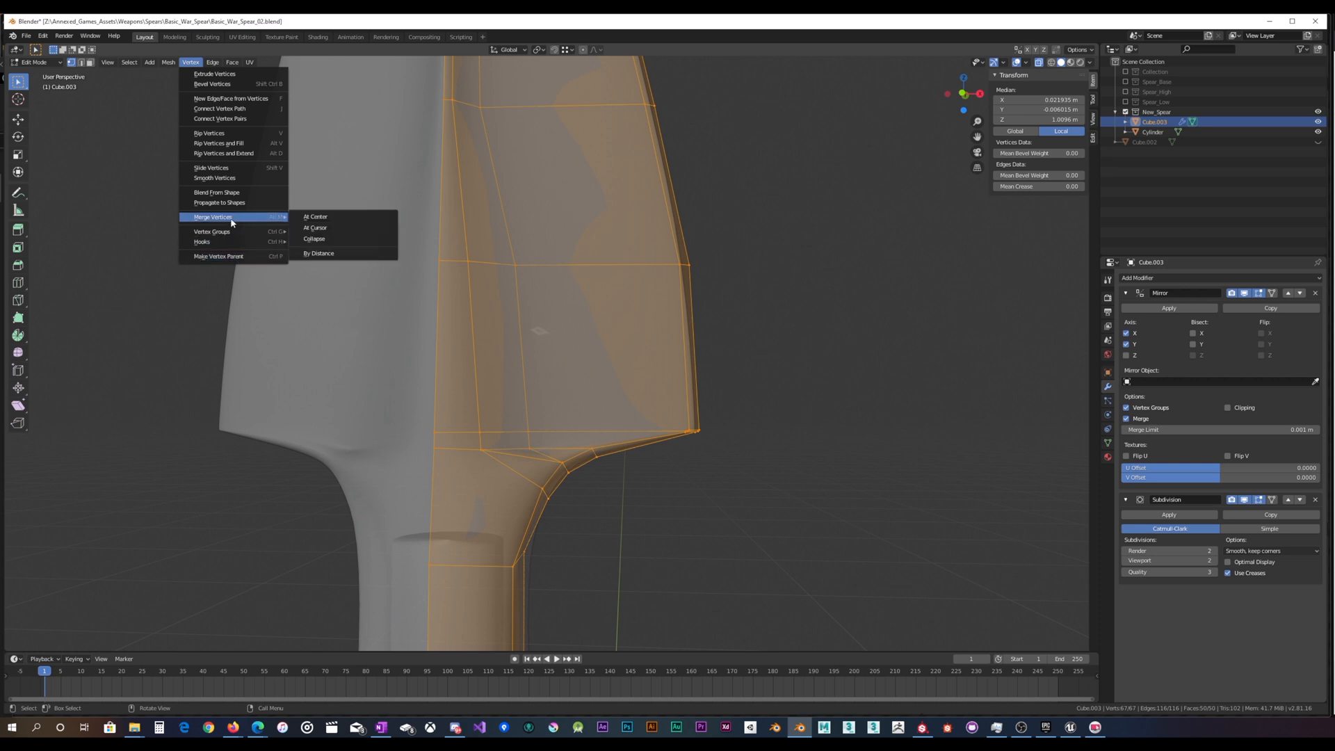
{"action": "left_click", "coordinate": [329, 253]}
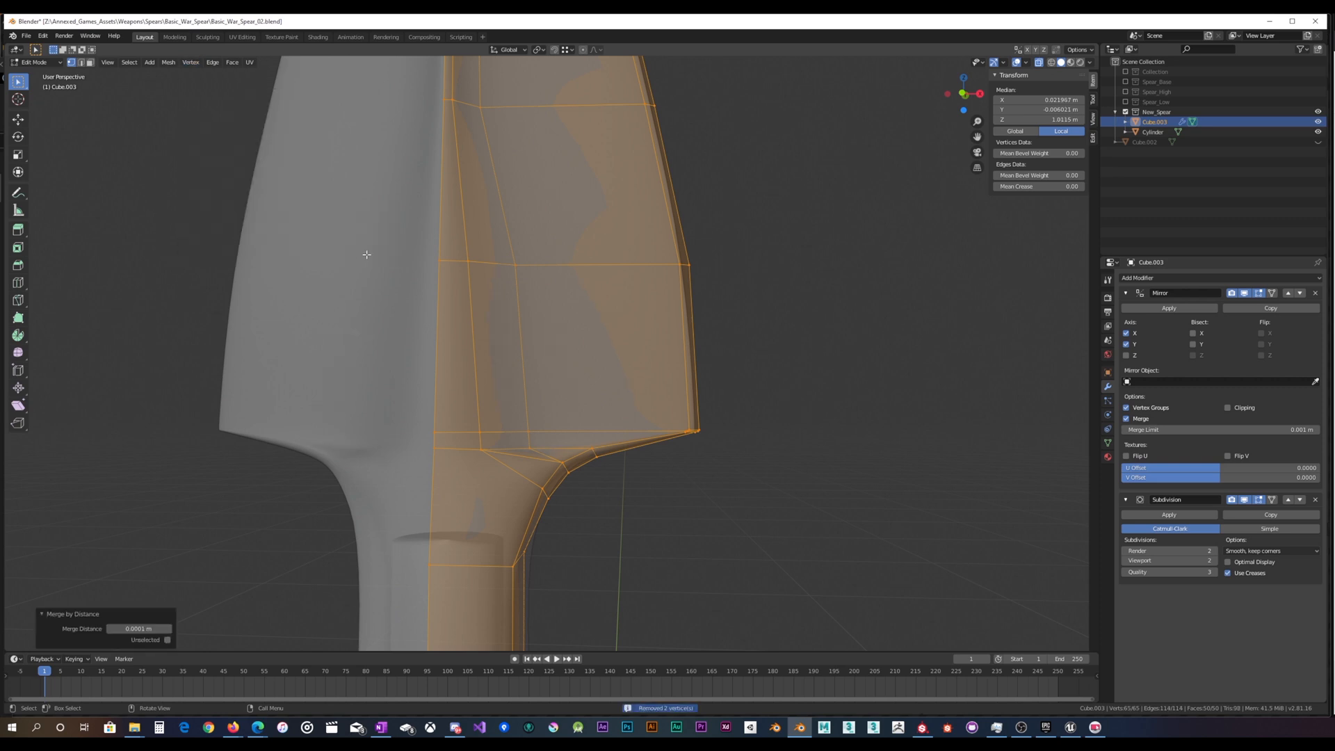
Inspect the smoothed lower blade and shoulder in Object Mode for remaining shading artefacts, and return to mesh editing
{"action": "key", "text": "Tab"}
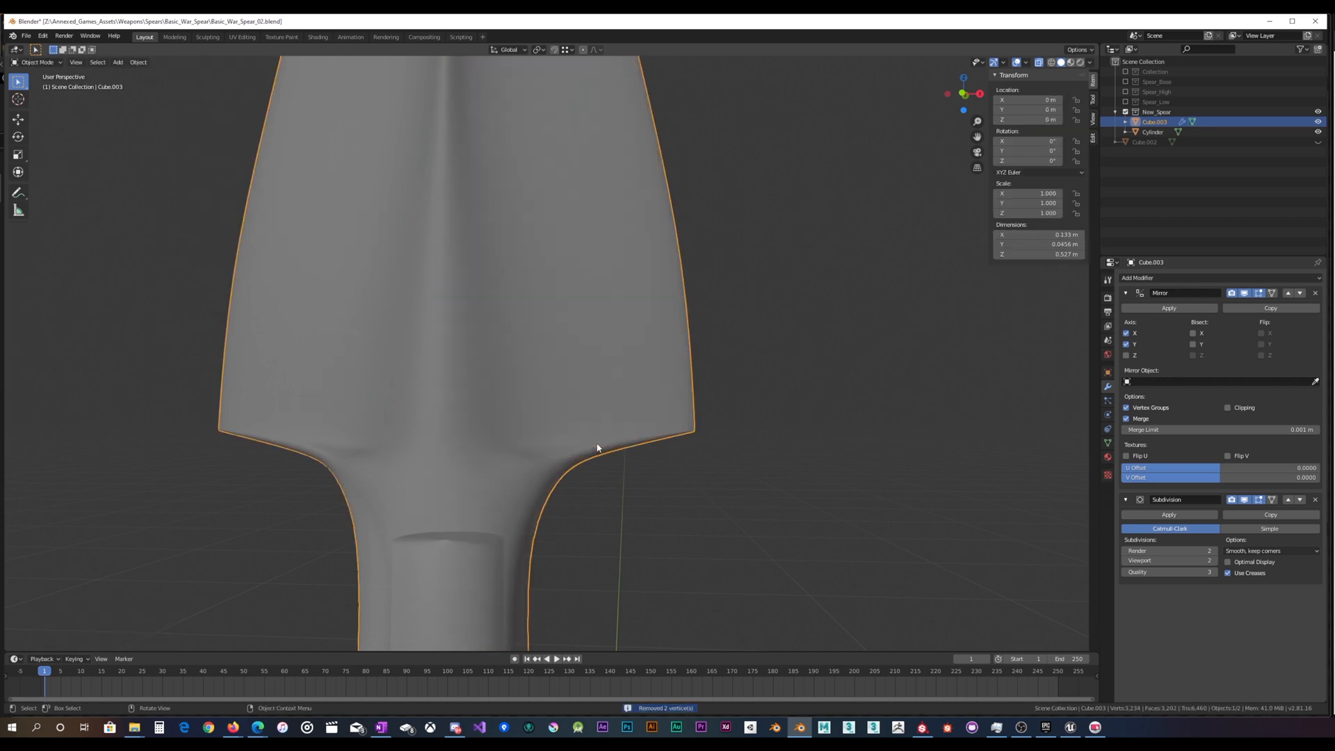
{"action": "scroll", "coordinate": [594, 446], "scroll_direction": "up", "scroll_amount": 2}
{"action": "scroll", "coordinate": [593, 445], "scroll_direction": "down", "scroll_amount": 2}
{"action": "scroll", "coordinate": [589, 439], "scroll_direction": "up", "scroll_amount": 2}
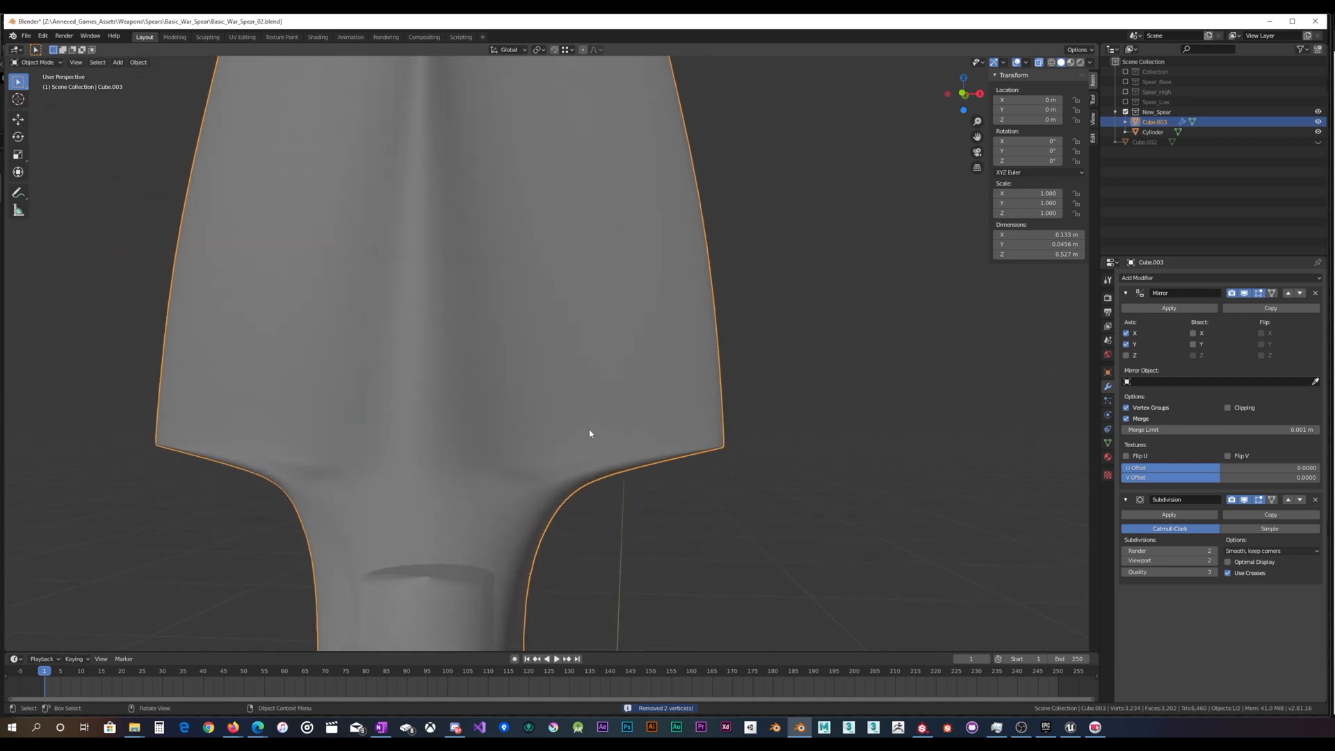
{"action": "middle_click_drag", "start_coordinate": [589, 439], "coordinate": [543, 442]}
{"action": "key", "text": "Tab"}
{"action": "scroll", "coordinate": [556, 438], "scroll_direction": "down", "scroll_amount": 3}
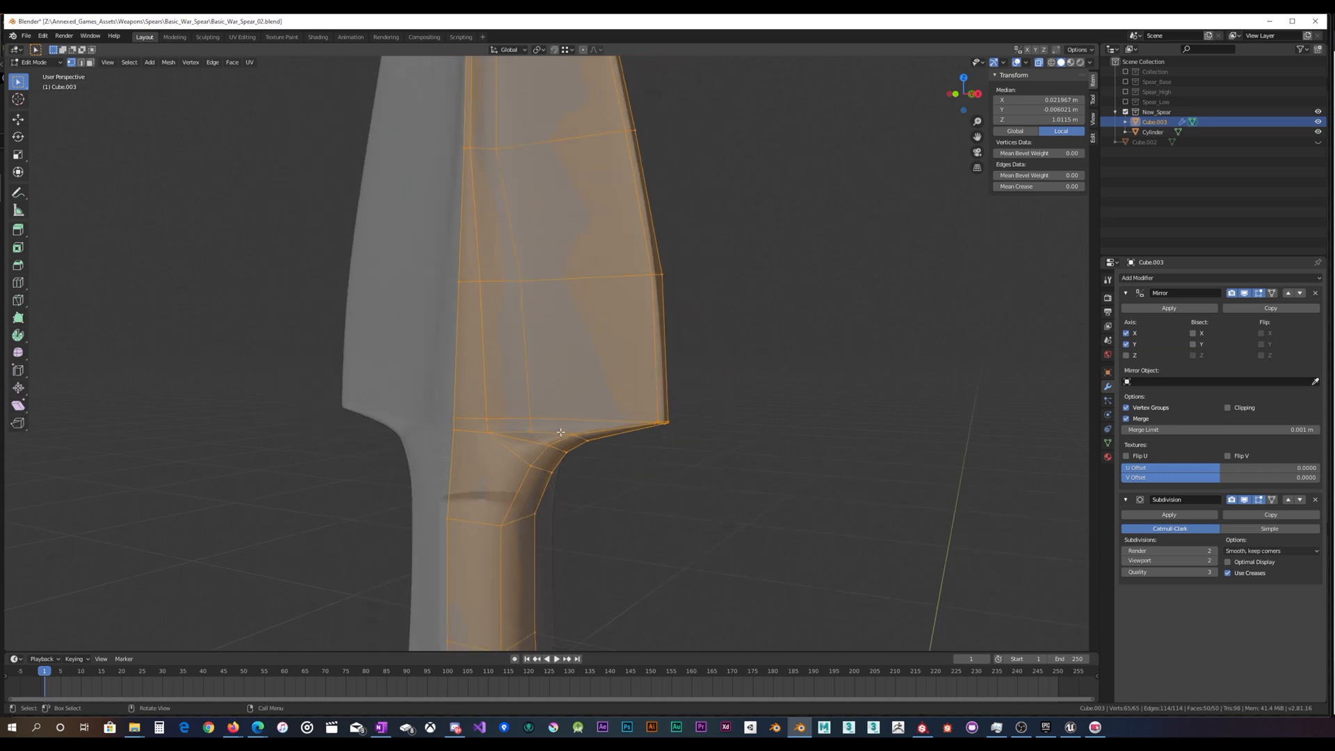
Move the added line's vertex on the fifth cross edge below the tip about -0.002 m along Y
{"action": "left_click", "coordinate": [742, 379]}
{"action": "middle_click_drag", "start_coordinate": [741, 378], "coordinate": [745, 341]}
{"action": "key", "text": "Tab"}
{"action": "middle_click_drag", "start_coordinate": [674, 452], "coordinate": [663, 350]}
{"action": "middle_click_drag", "start_coordinate": [576, 313], "coordinate": [643, 394]}
{"action": "key", "text": "Tab"}
{"action": "left_click", "coordinate": [657, 384], "text": "shift"}
{"action": "middle_click_drag", "start_coordinate": [730, 298], "coordinate": [693, 358], "text": "shift"}
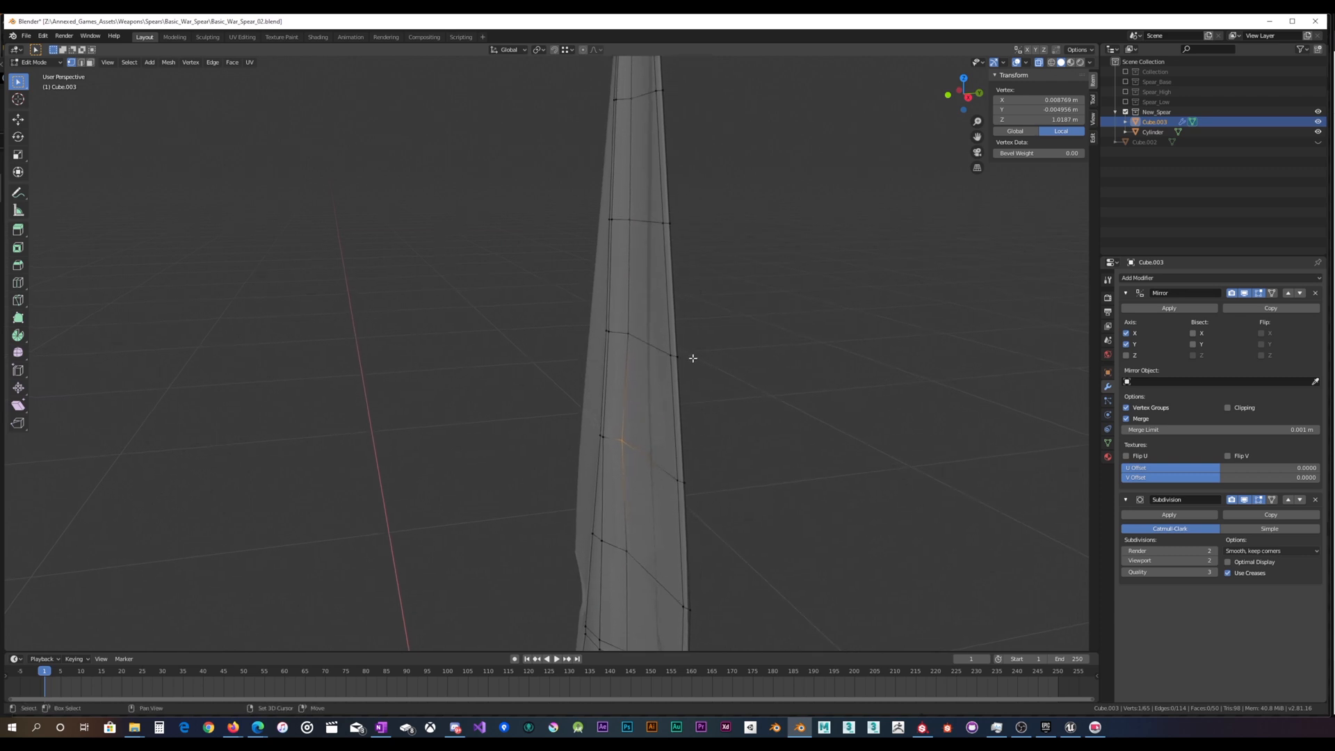
{"action": "key", "text": "g"}
{"action": "key", "text": "y"}
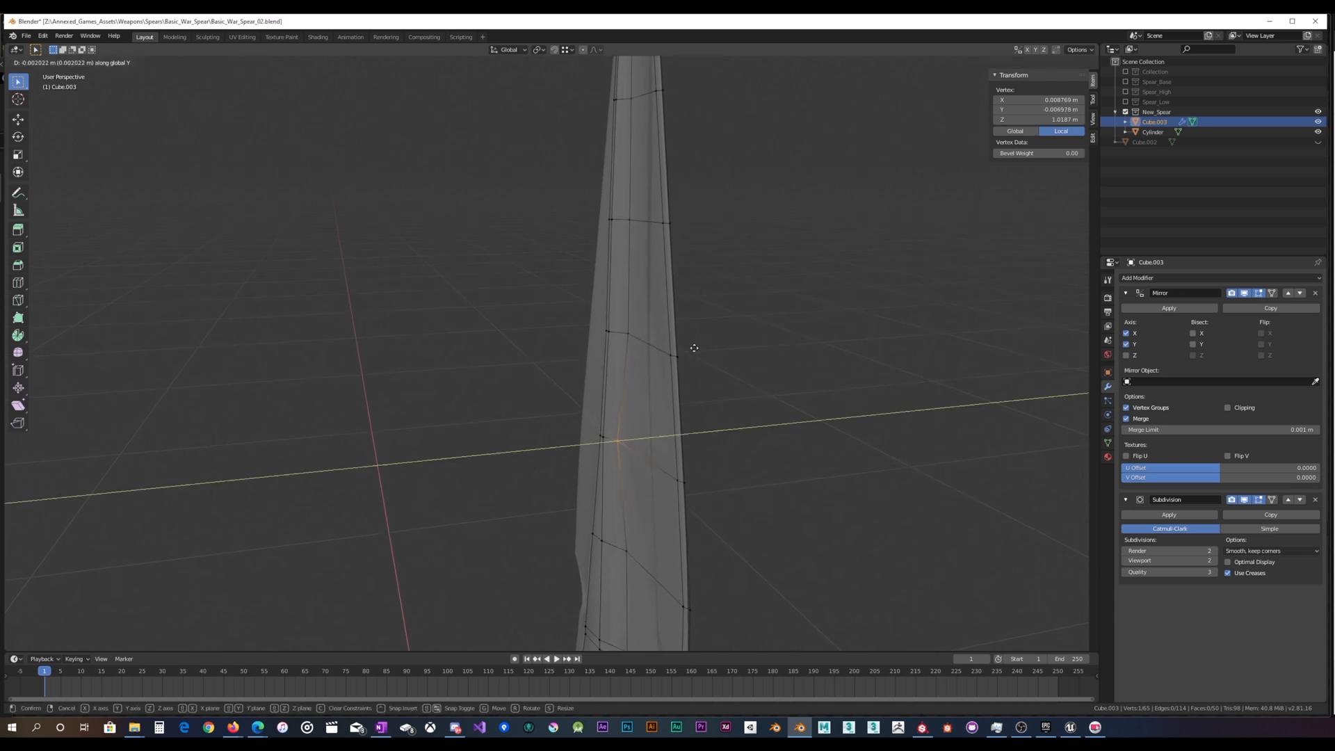
{"action": "left_click", "coordinate": [694, 347]}
Move the added line's vertex on the fourth cross edge below the tip about -0.0029 m along Y in the right view
{"action": "left_click", "coordinate": [627, 337]}
{"action": "middle_click_drag", "start_coordinate": [666, 325], "coordinate": [676, 322]}
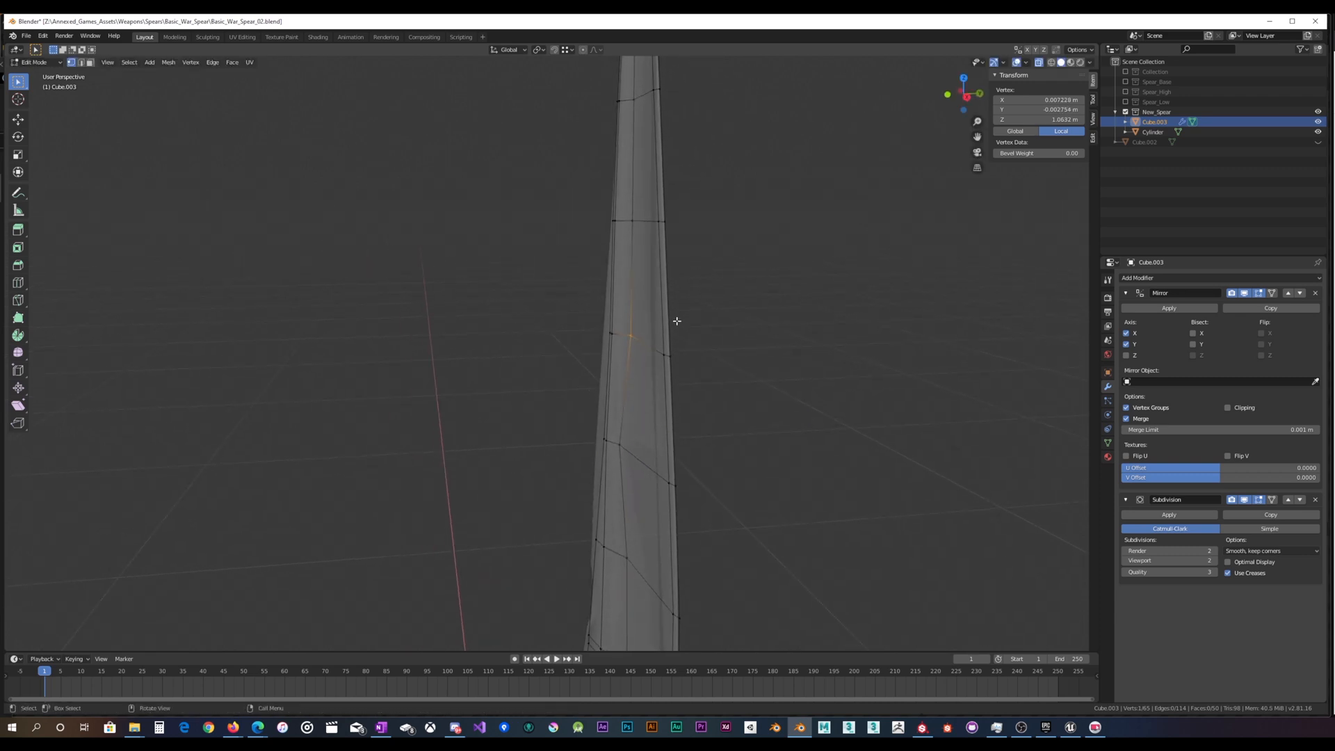
{"action": "key", "text": "KP_3"}
{"action": "key", "text": "g"}
{"action": "key", "text": "y"}
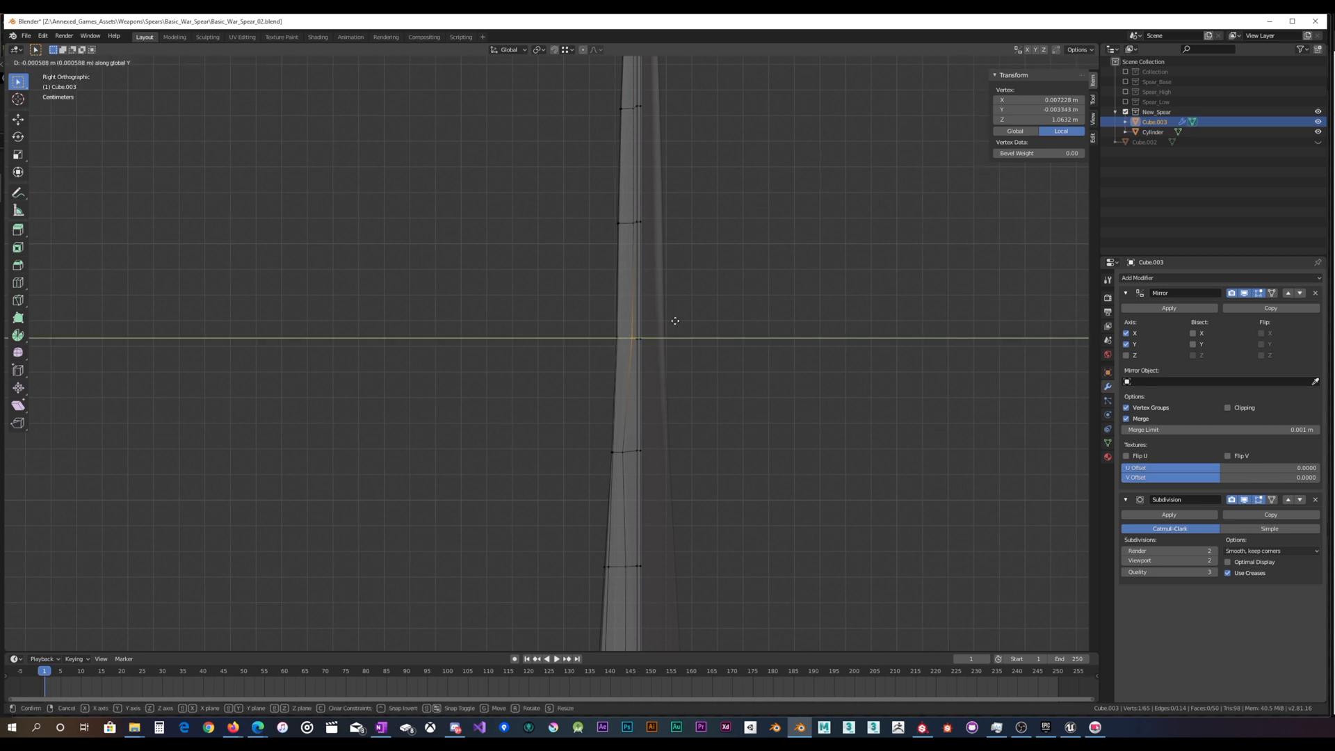
{"action": "left_click", "coordinate": [660, 295]}
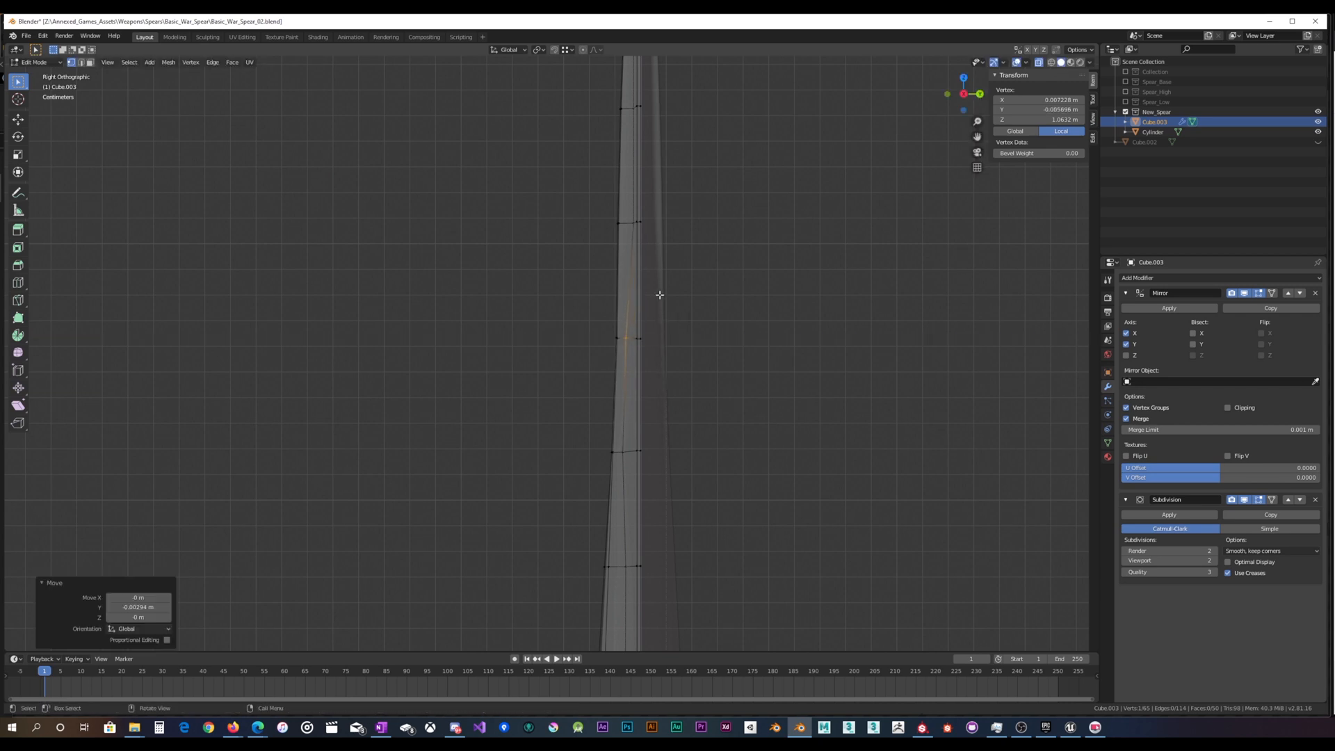
Move the added line's vertex on the third cross edge below the tip about -0.0022 m along Y
{"action": "left_click", "coordinate": [640, 223]}
{"action": "key", "text": "g"}
{"action": "key", "text": "y"}
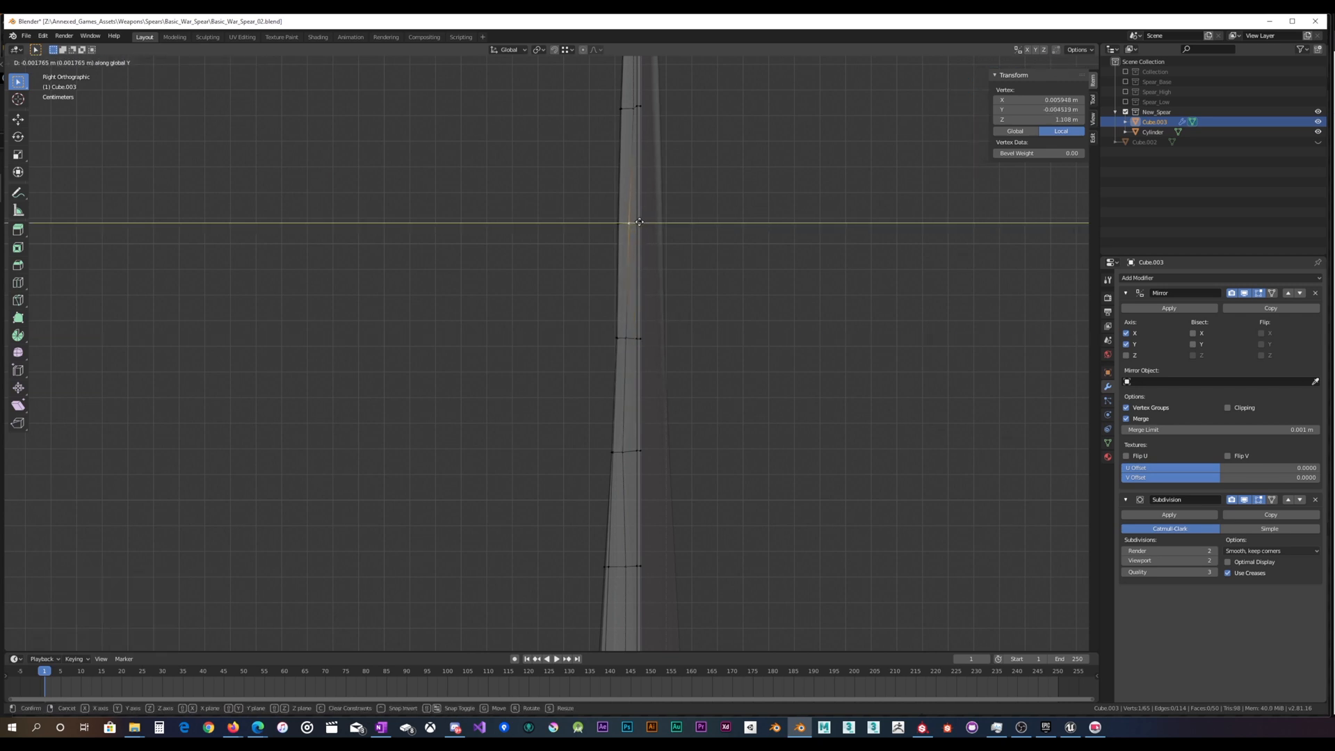
{"action": "left_click", "coordinate": [639, 223]}
{"action": "middle_click_drag", "start_coordinate": [648, 214], "coordinate": [666, 293], "text": "shift"}
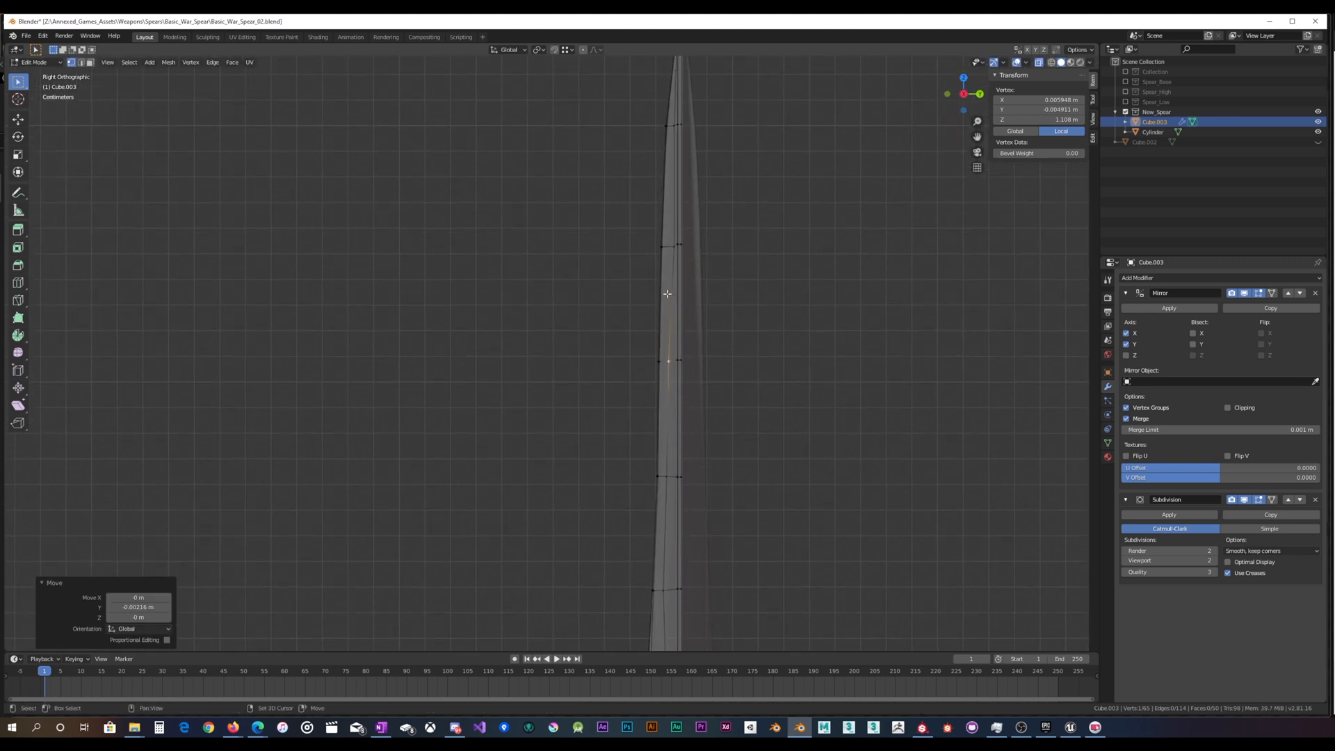
Move the added line's vertices on the second and first cross edges below the tip about -0.0016 m and -0.0004 m along Y
{"action": "left_click", "coordinate": [673, 248]}
{"action": "key", "text": "g"}
{"action": "key", "text": "y"}
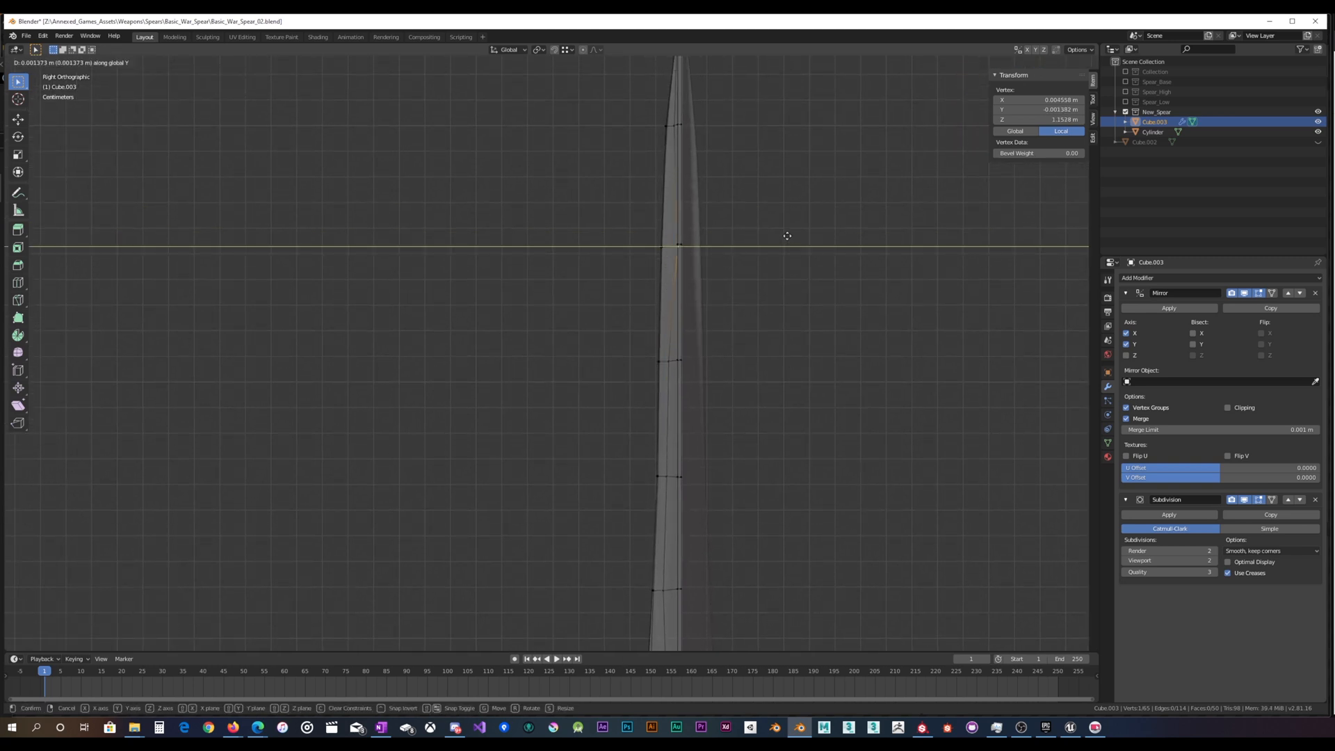
{"action": "left_click", "coordinate": [780, 236]}
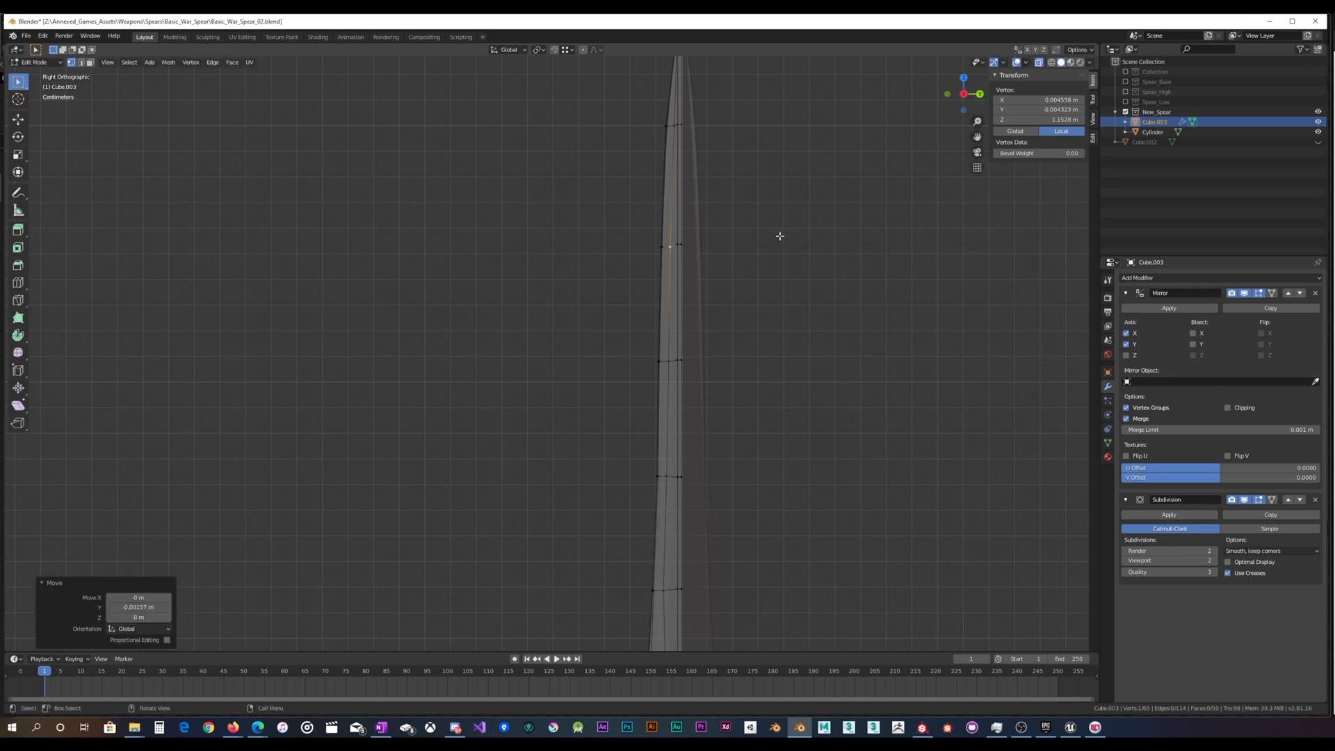
{"action": "left_click", "coordinate": [673, 126]}
{"action": "key", "text": "g"}
{"action": "key", "text": "y"}
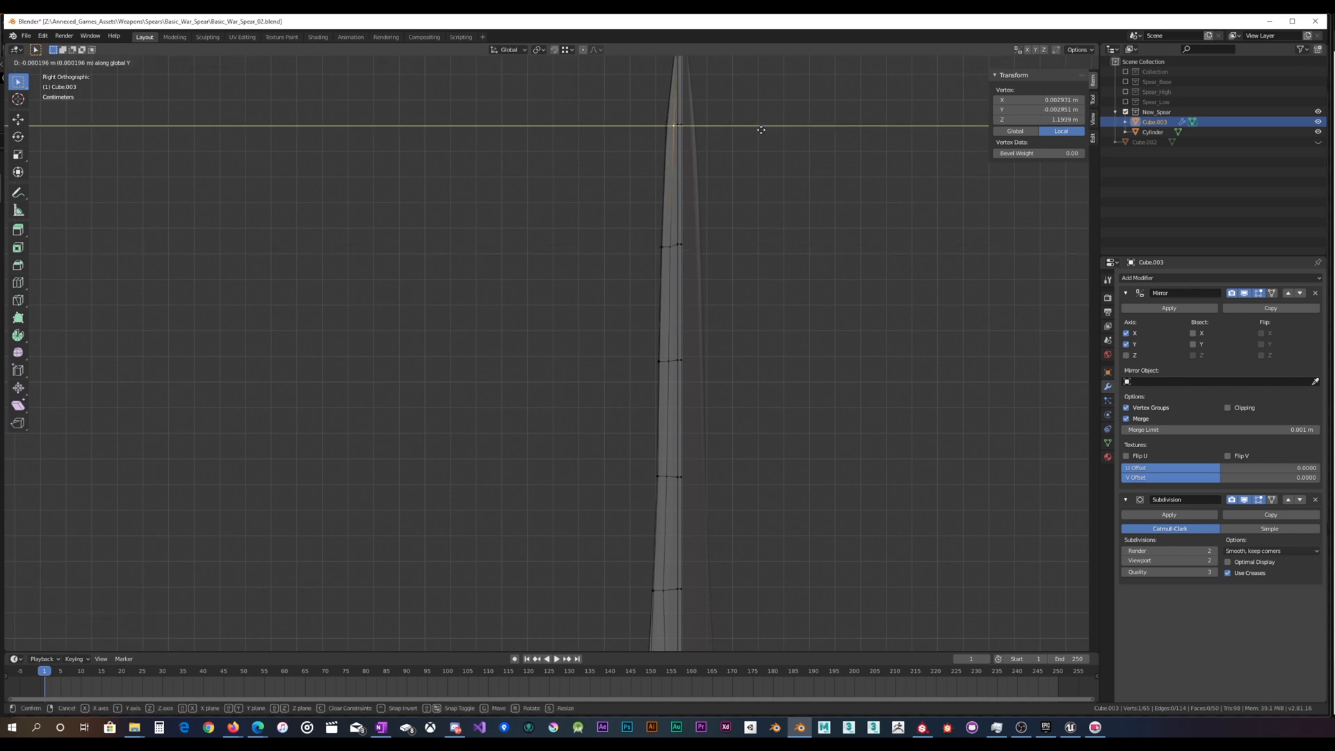
{"action": "left_click", "coordinate": [760, 130]}
{"action": "middle_click_drag", "start_coordinate": [689, 457], "coordinate": [693, 331], "text": "shift"}
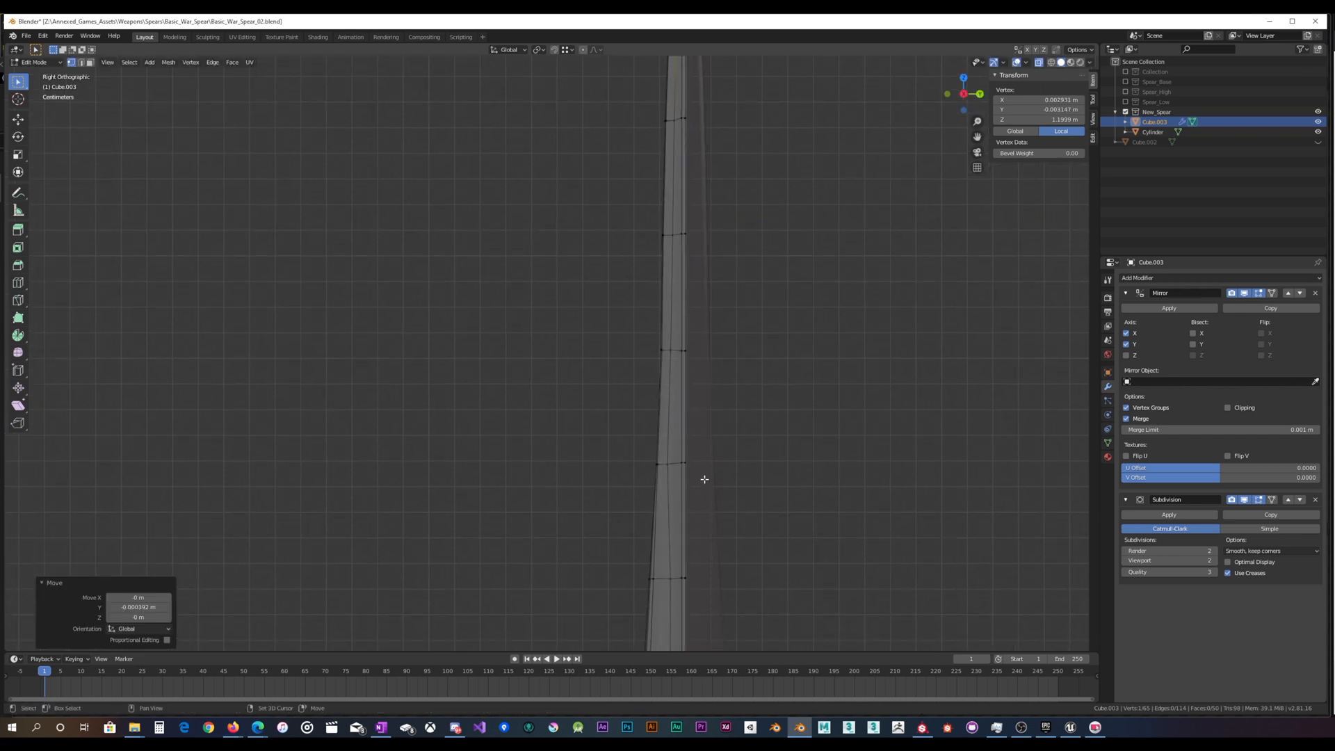
Move the added line's vertex on the first cross edge above the shoulder about -0.0022 m along Y
{"action": "middle_click_drag", "start_coordinate": [699, 596], "coordinate": [700, 408], "text": "shift"}
{"action": "left_click", "coordinate": [673, 389]}
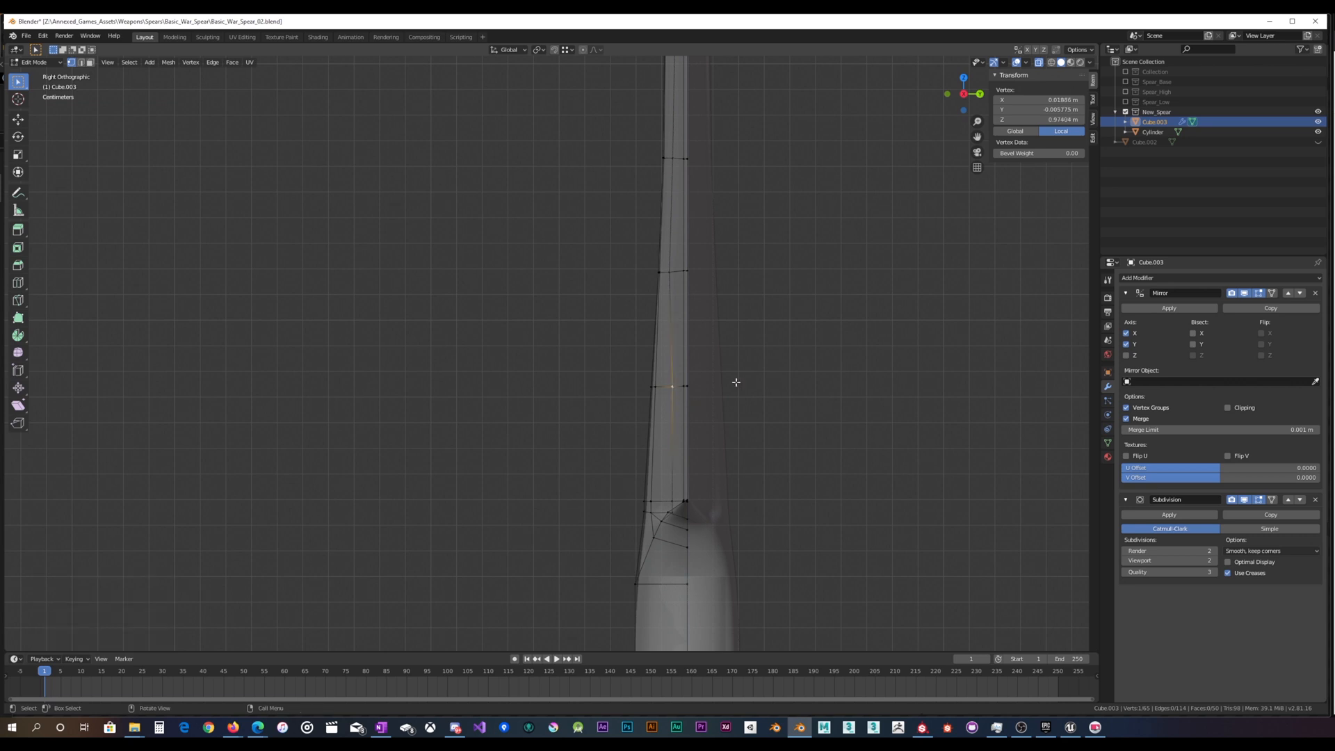
{"action": "key", "text": "g"}
{"action": "key", "text": "y"}
{"action": "left_click", "coordinate": [717, 406]}
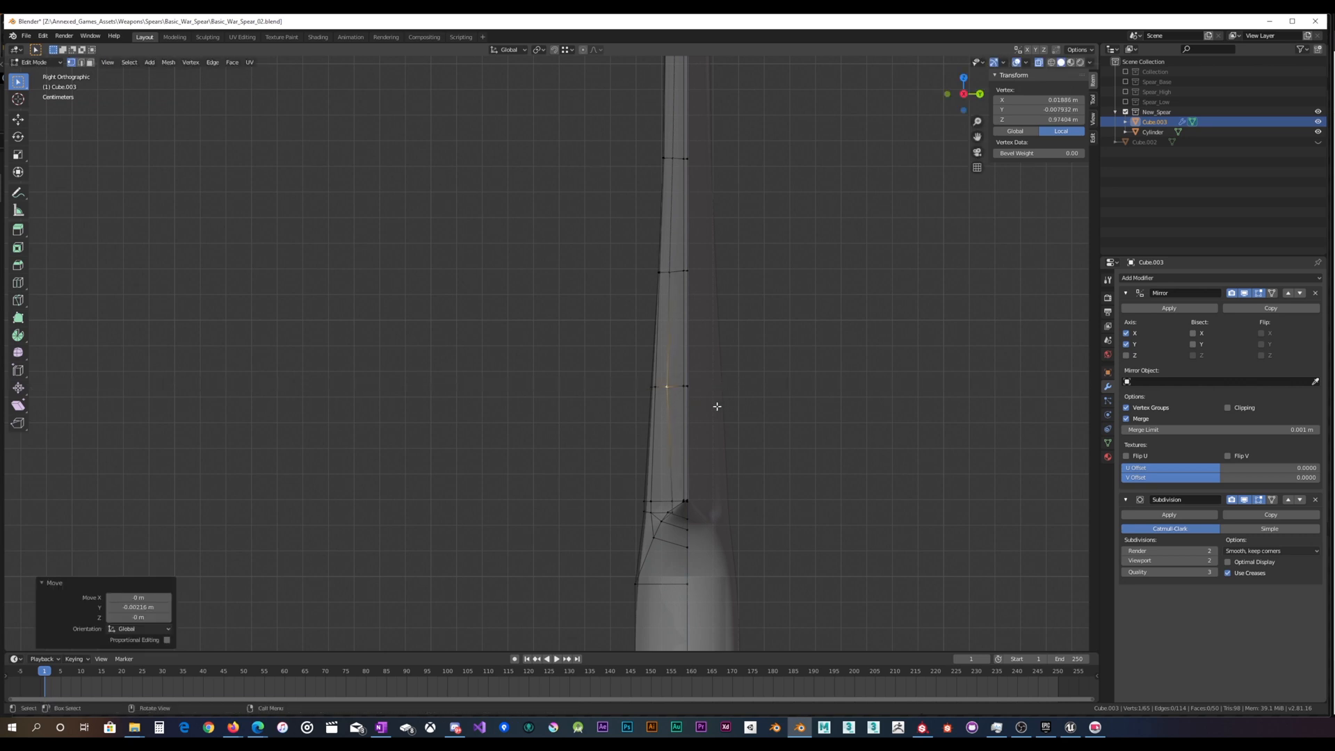
Move the added line's vertex on the cross edge at the shoulder along Y, and check the blade in Object Mode
{"action": "left_click", "coordinate": [672, 498]}
{"action": "key", "text": "g"}
{"action": "key", "text": "y"}
{"action": "left_click", "coordinate": [740, 474]}
{"action": "mouse_move", "coordinate": [641, 459]}
{"action": "middle_mouse_down"}
{"action": "mouse_move", "coordinate": [791, 421]}
{"action": "mouse_move", "coordinate": [686, 441]}
{"action": "mouse_move", "coordinate": [661, 387]}
{"action": "mouse_move", "coordinate": [654, 456]}
{"action": "mouse_move", "coordinate": [727, 450]}
{"action": "mouse_move", "coordinate": [724, 399]}
{"action": "mouse_move", "coordinate": [671, 390]}
{"action": "mouse_move", "coordinate": [653, 417]}
{"action": "mouse_move", "coordinate": [614, 255]}
{"action": "mouse_move", "coordinate": [641, 473]}
{"action": "middle_mouse_up"}
{"action": "key", "text": "Tab"}
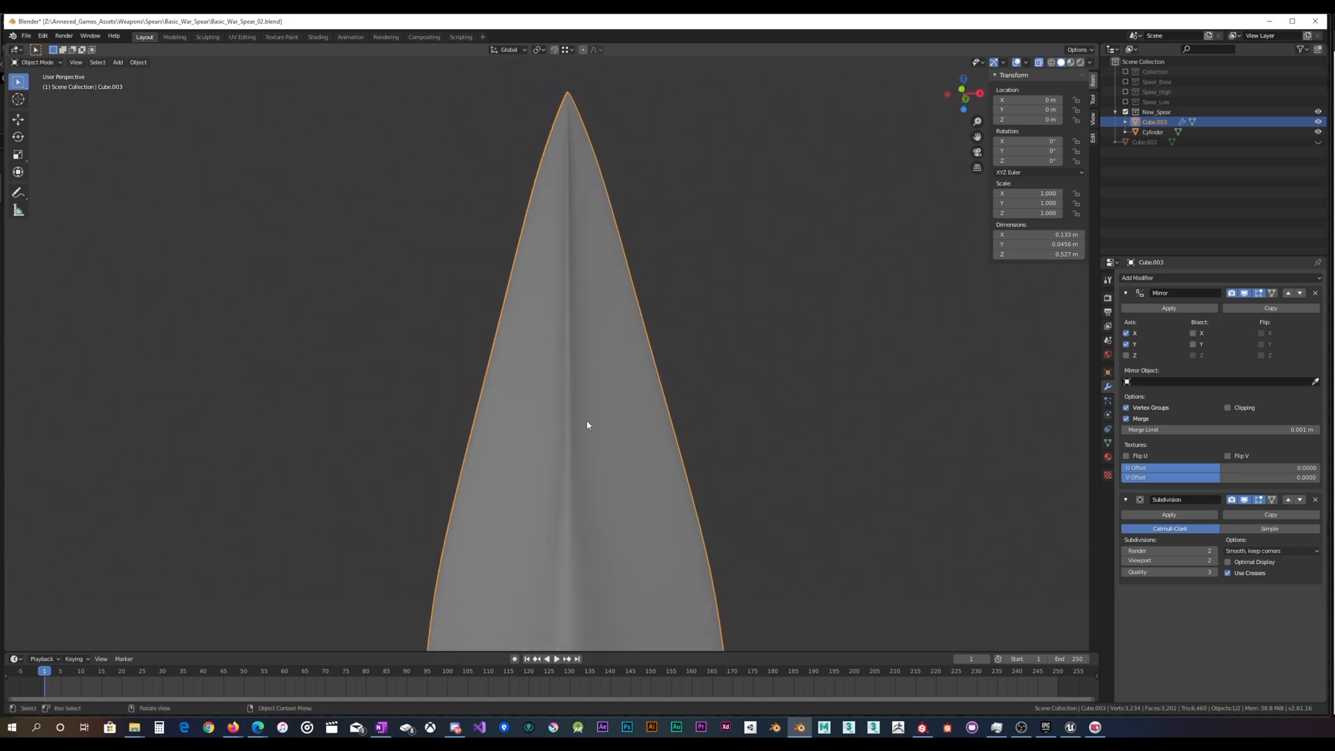
Select the added line's vertices on the fourth and fifth cross edges below the tip
{"action": "key", "text": "Tab"}
{"action": "left_click", "coordinate": [595, 399]}
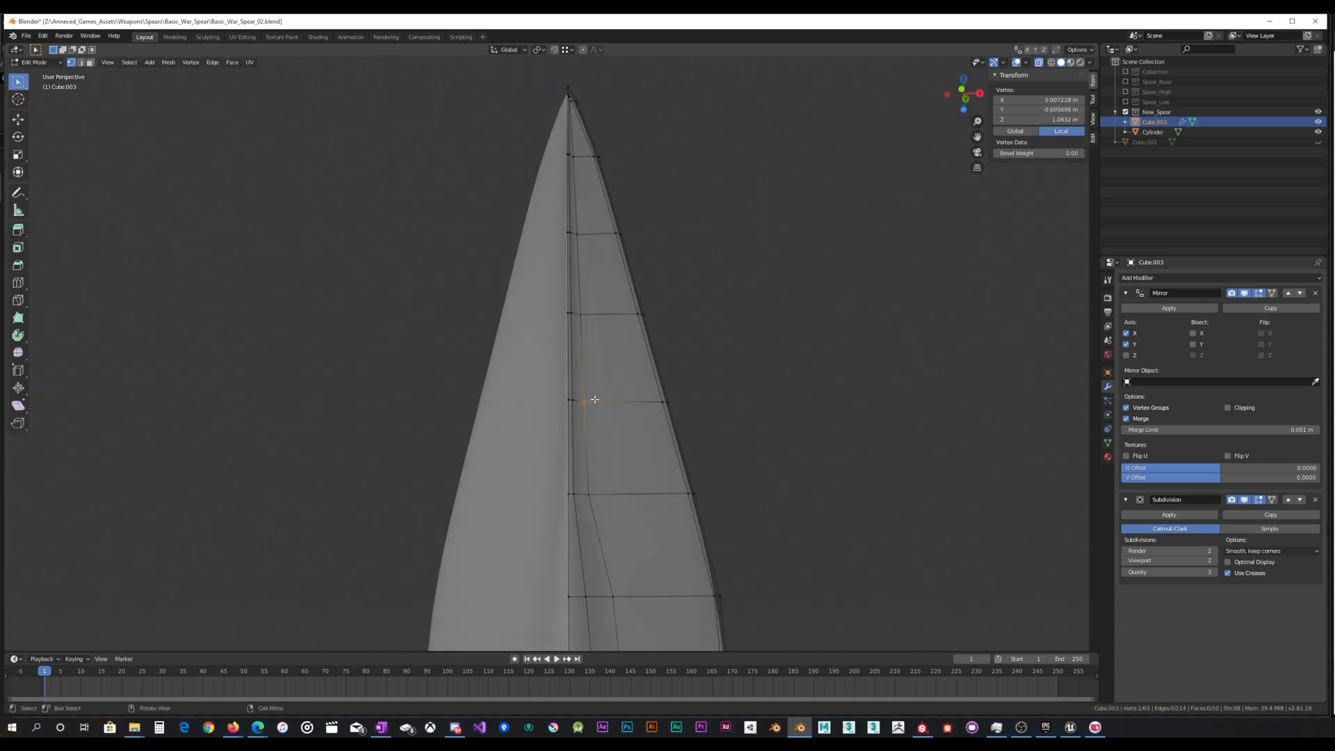
{"action": "left_click", "coordinate": [586, 500], "text": "shift"}
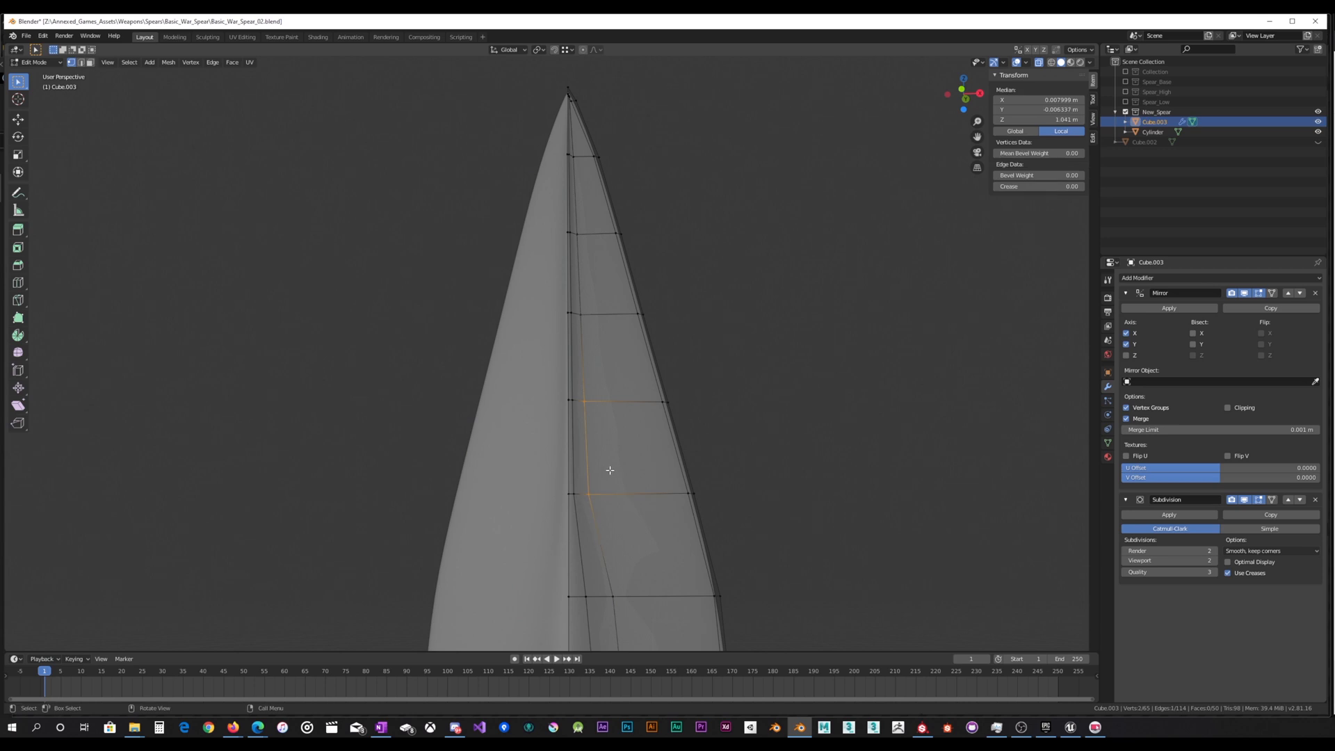
{"action": "key", "text": "g"}
{"action": "right_click", "coordinate": [620, 468]}
{"action": "key", "text": "g"}
{"action": "key", "text": "y"}
{"action": "right_click", "coordinate": [627, 464]}
Try moving the two selected vertices about 0.0031 m along X, and check the smoothed shading in Object Mode
{"action": "key", "text": "g"}
{"action": "key", "text": "x"}
{"action": "left_click", "coordinate": [630, 465]}
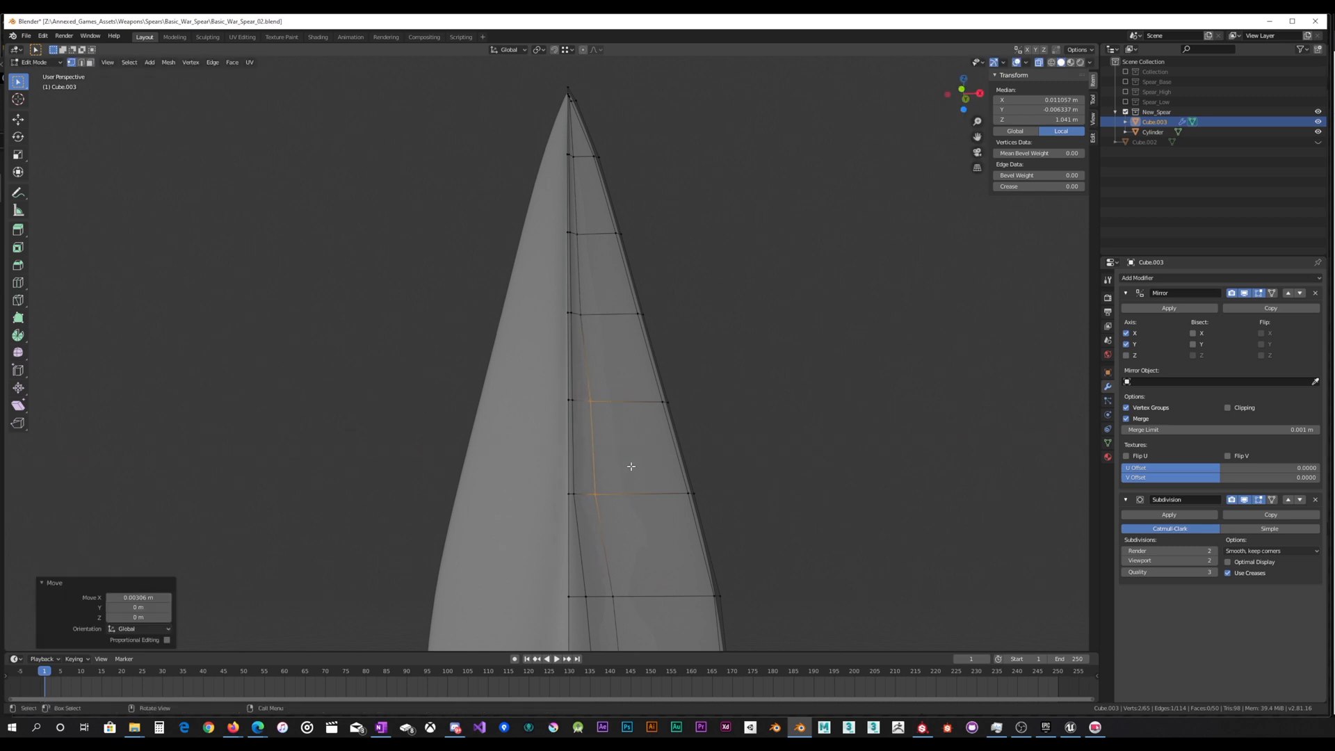
{"action": "key", "text": "Tab"}
{"action": "middle_click_drag", "start_coordinate": [628, 468], "coordinate": [598, 485]}
{"action": "key", "text": "Tab"}
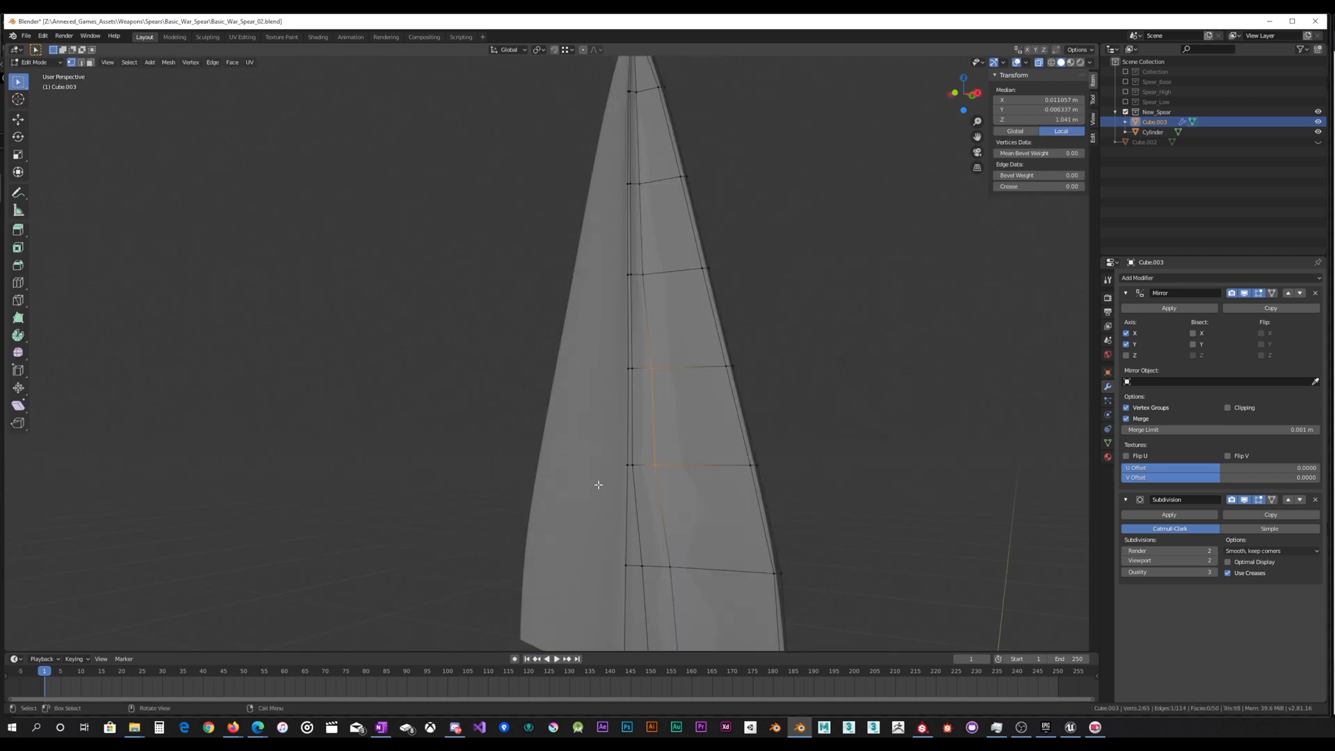
{"action": "key", "text": "Tab"}
{"action": "key", "text": "Tab"}
Move the two selected vertices of the added line about -0.0007 m along Y
{"action": "middle_click_drag", "start_coordinate": [685, 464], "coordinate": [632, 447]}
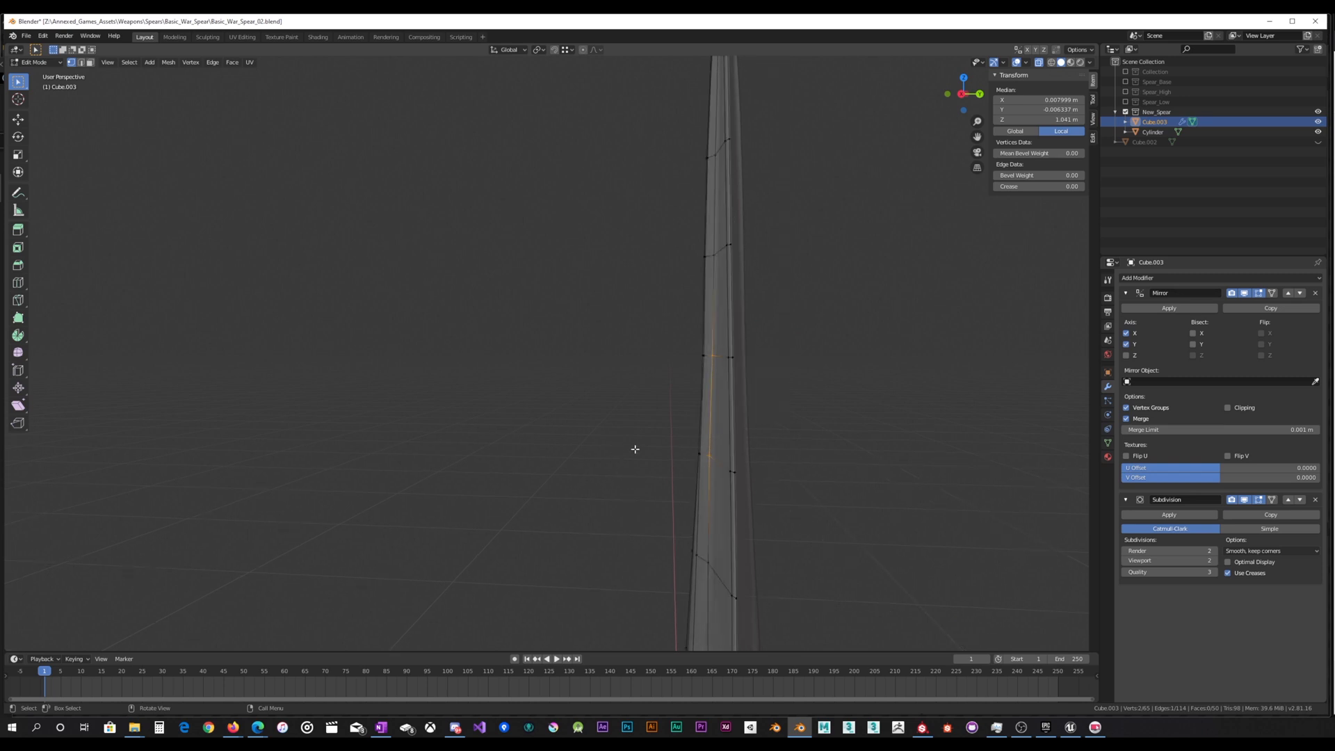
{"action": "key", "text": "g"}
{"action": "key", "text": "y"}
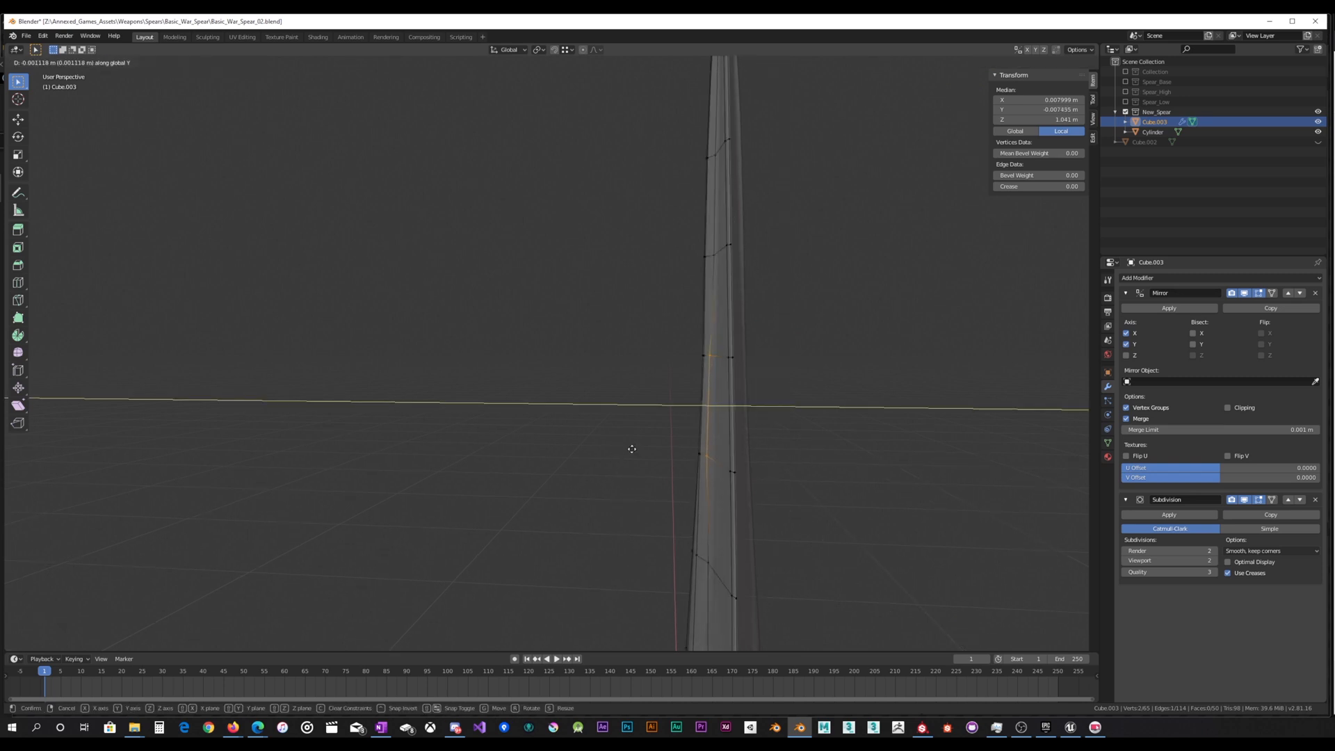
{"action": "left_click", "coordinate": [629, 449]}
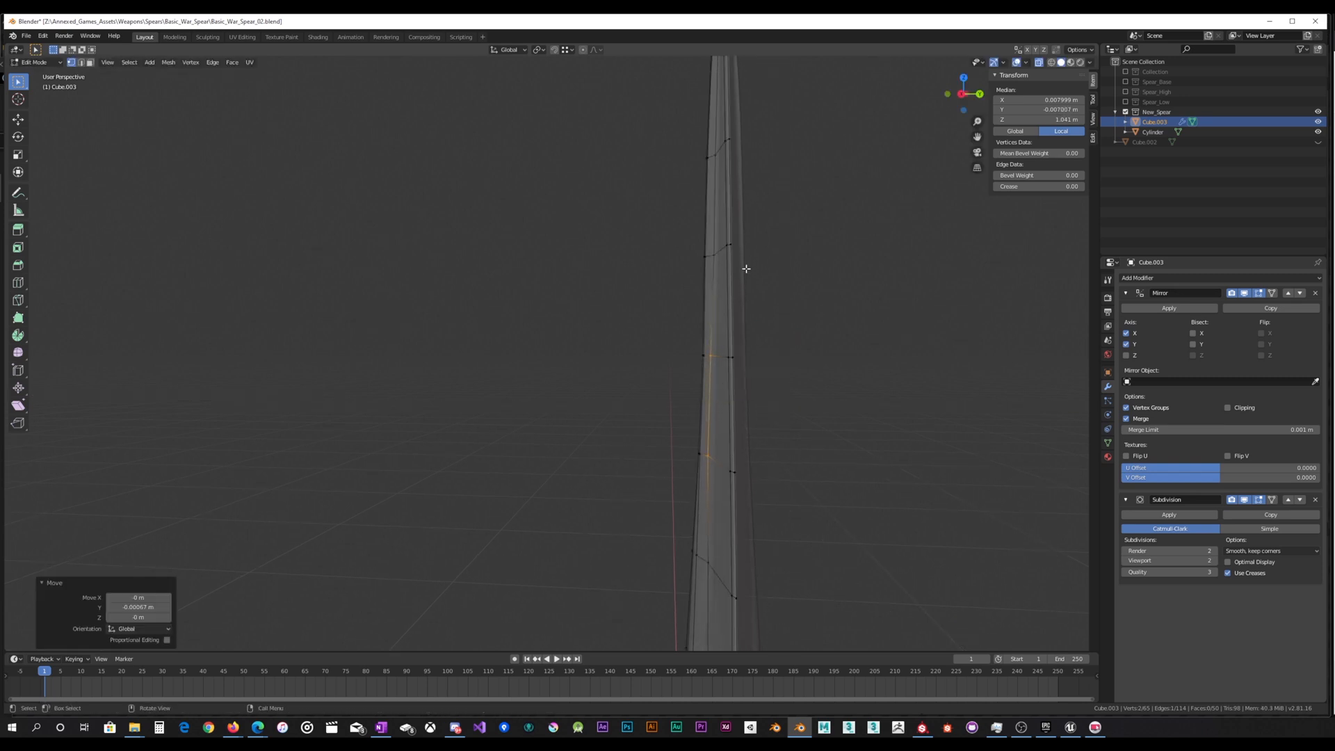
Move the added line's vertex on the third cross edge below the tip about -0.0011 m along Y
{"action": "left_click", "coordinate": [718, 256]}
{"action": "key", "text": "g"}
{"action": "key", "text": "y"}
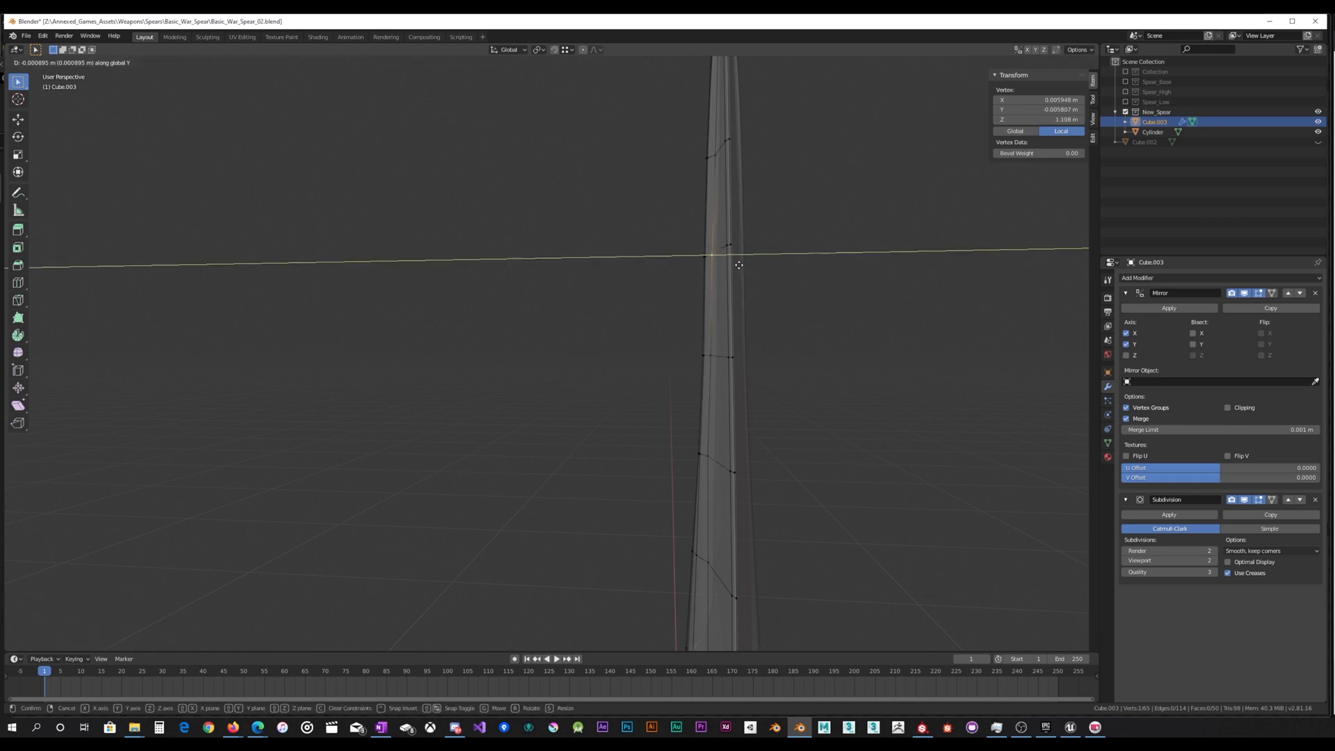
{"action": "left_click", "coordinate": [746, 262]}
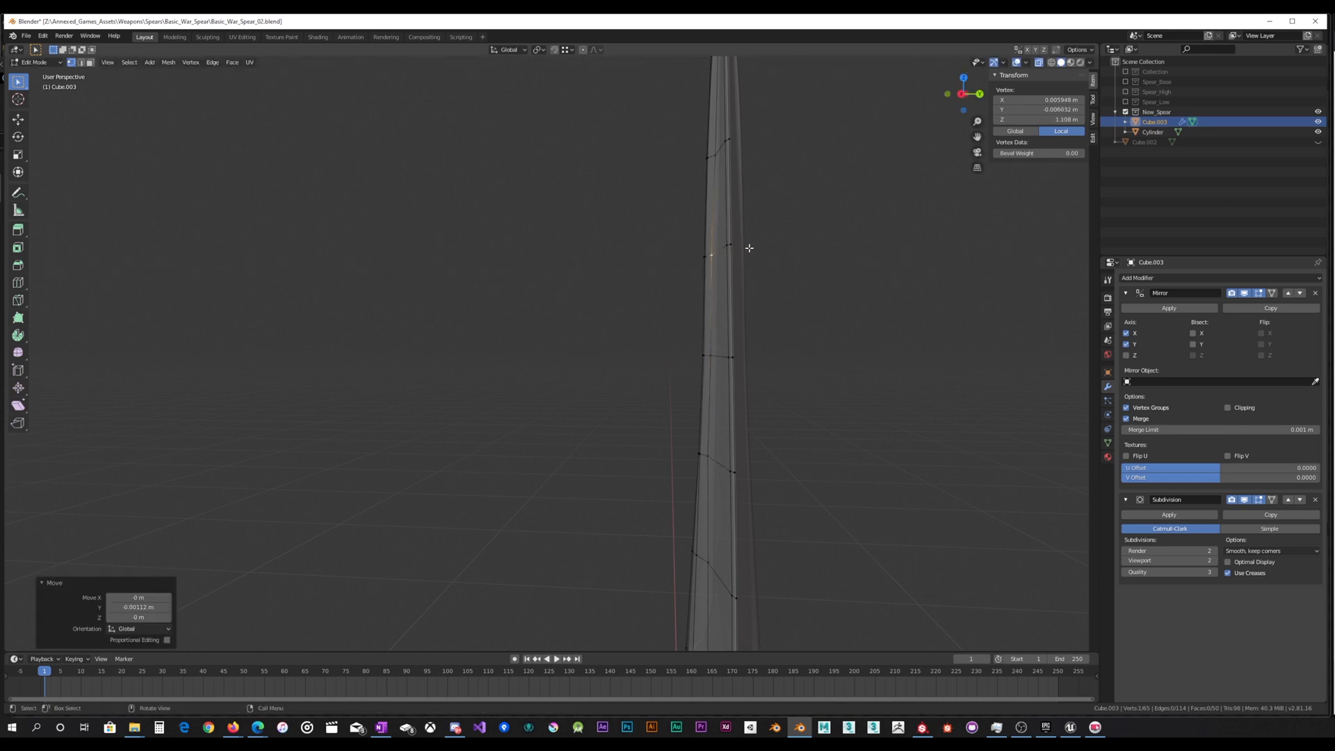
Move the added line's vertex on the second cross edge below the tip about -0.0014 m along Y in the right view
{"action": "key", "text": "KP_3"}
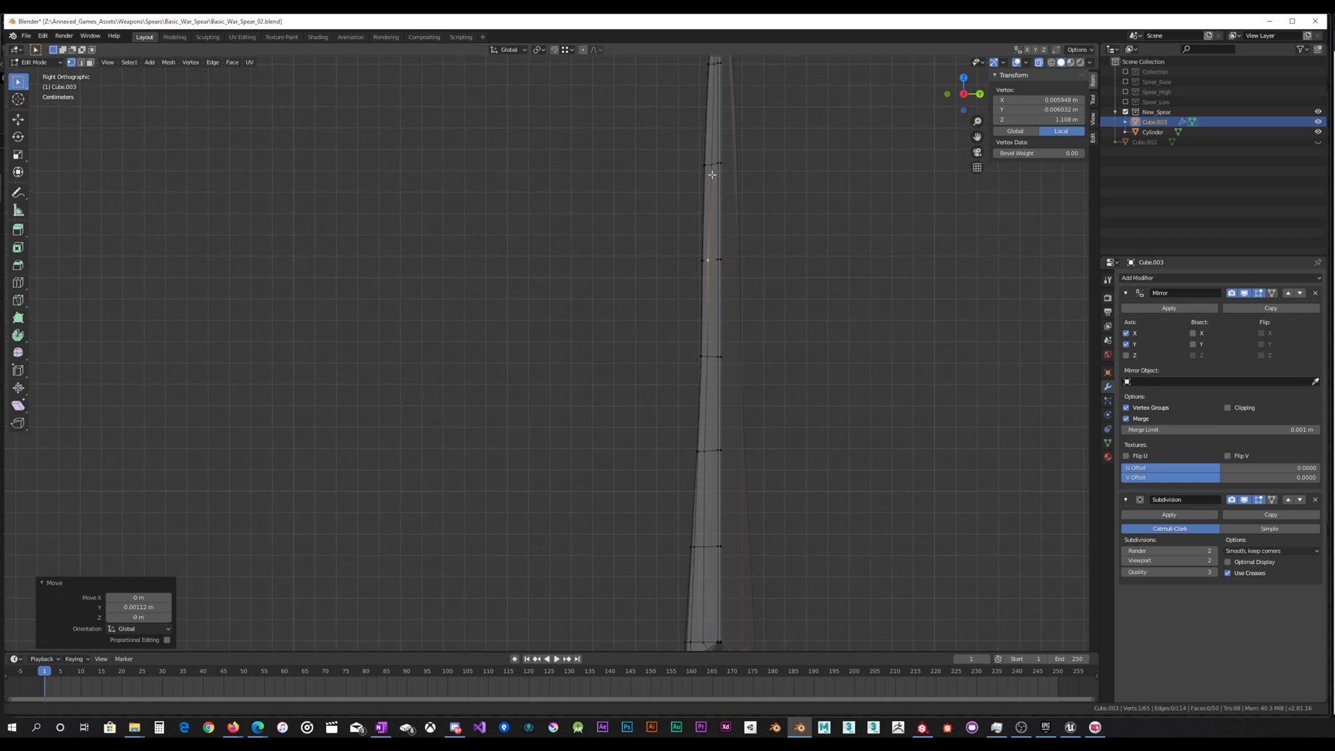
{"action": "middle_click_drag", "start_coordinate": [711, 166], "coordinate": [704, 292], "text": "shift"}
{"action": "left_click", "coordinate": [703, 288]}
{"action": "key", "text": "g"}
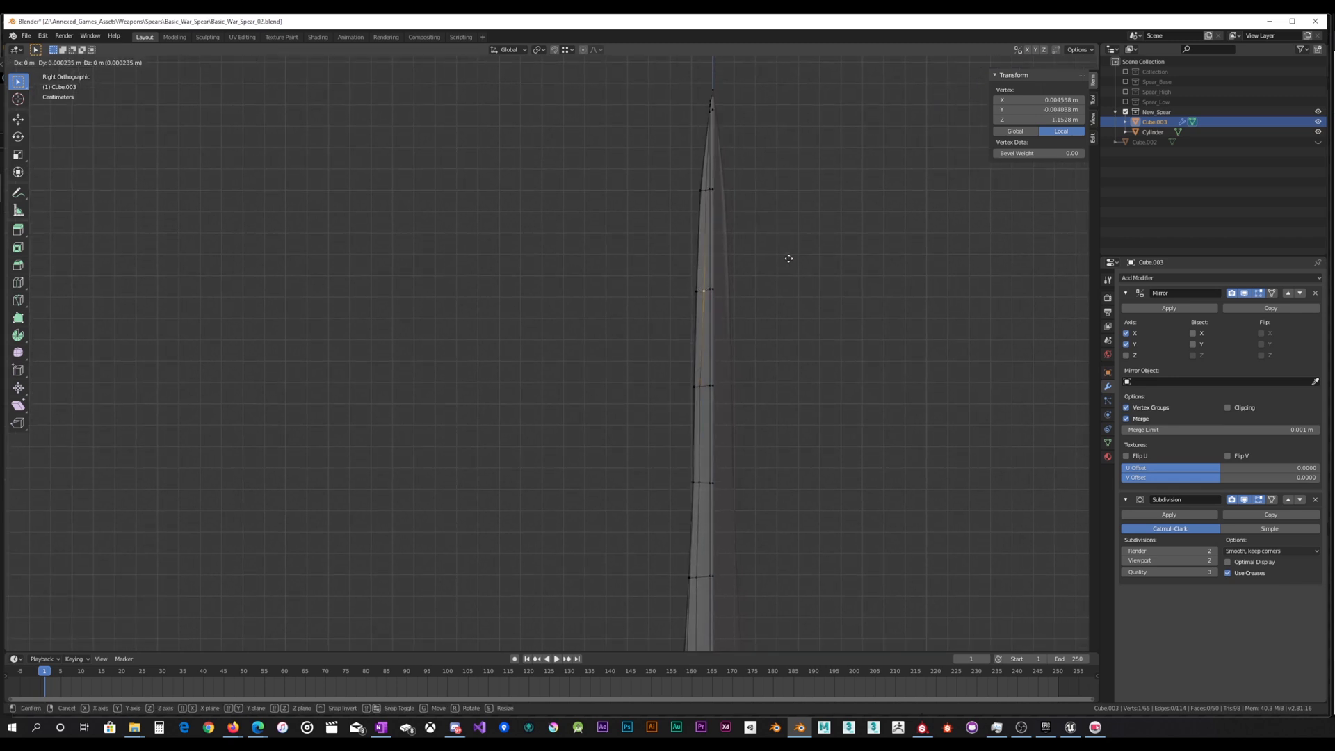
{"action": "key", "text": "y"}
{"action": "left_click", "coordinate": [786, 259]}
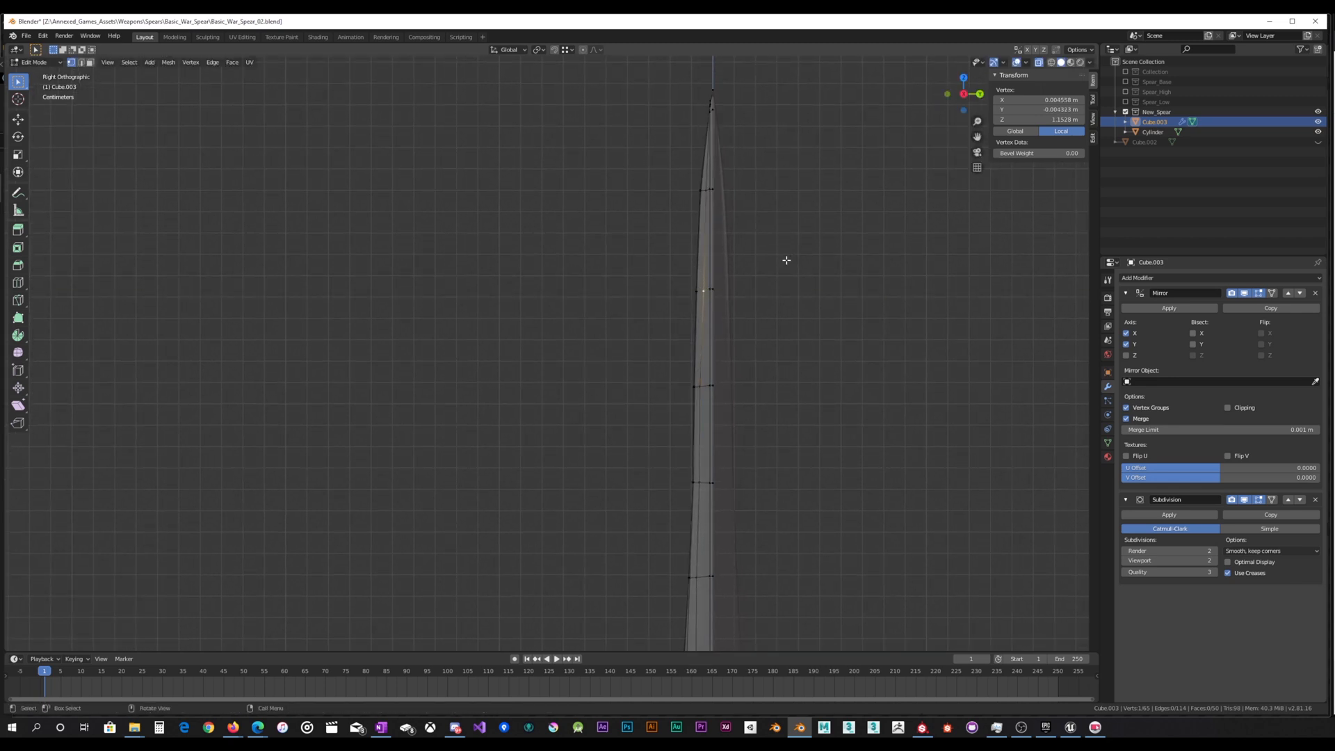
{"action": "key", "text": "g"}
{"action": "key", "text": "y"}
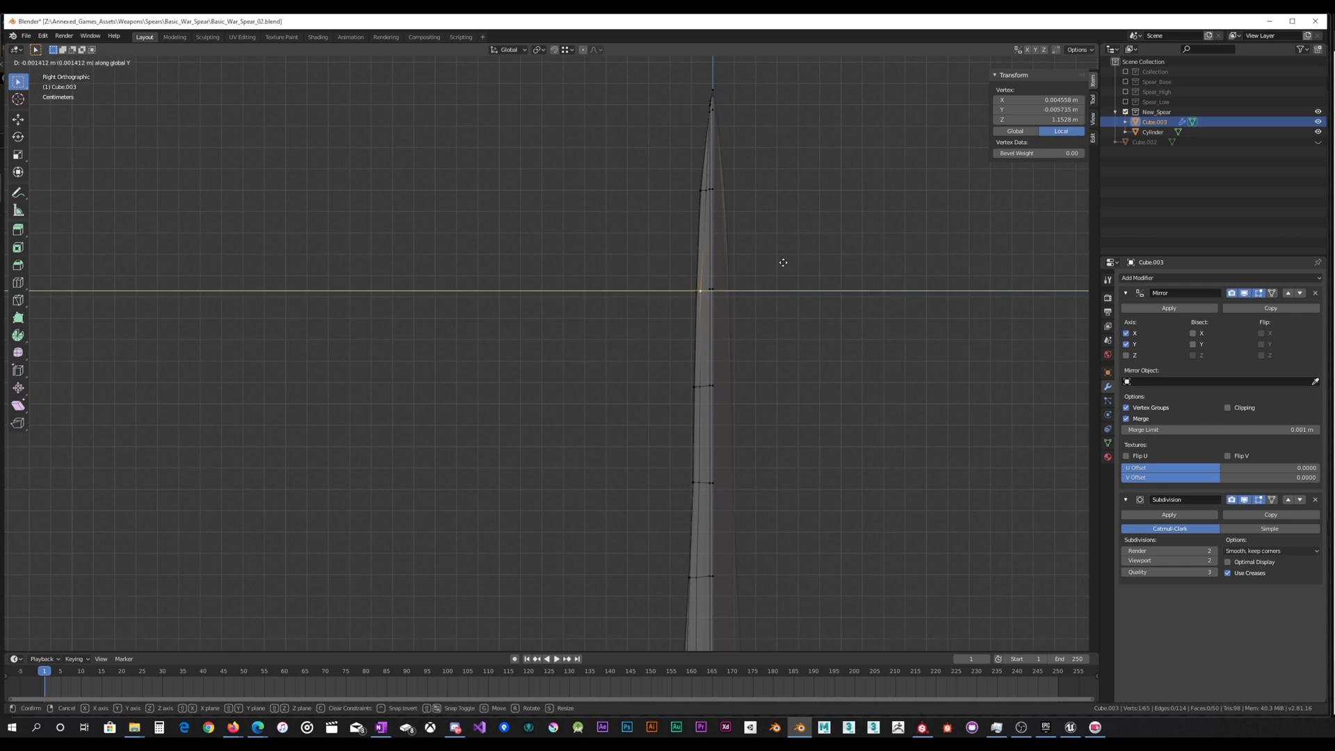
{"action": "left_click", "coordinate": [769, 269]}
Inspect the smoothed upper blade and centre ridge in Object Mode for shading artefacts, and return to mesh editing
{"action": "key", "text": "Tab"}
{"action": "middle_click_drag", "start_coordinate": [589, 280], "coordinate": [656, 274]}
{"action": "left_click", "coordinate": [807, 262]}
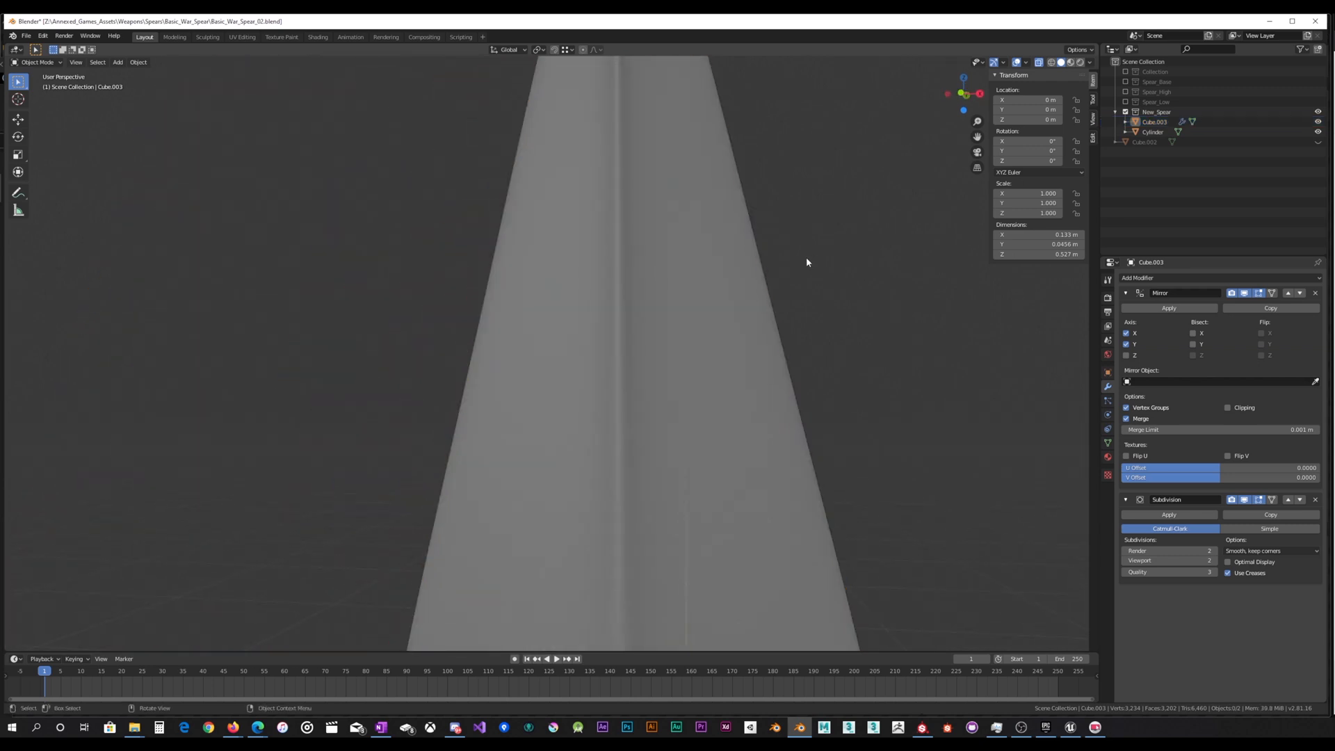
{"action": "middle_click_drag", "start_coordinate": [807, 262], "coordinate": [671, 265]}
{"action": "scroll", "coordinate": [661, 267], "scroll_direction": "up", "scroll_amount": 5}
{"action": "key", "text": "Tab"}
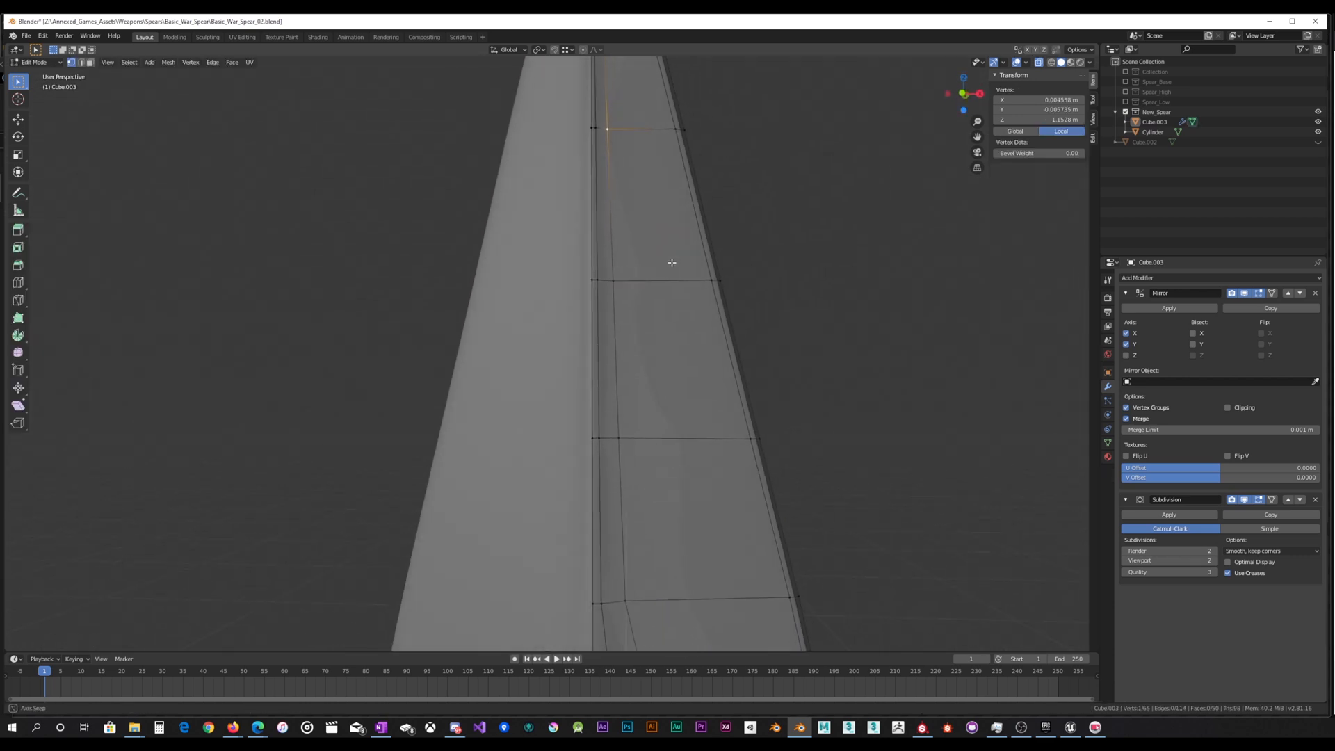
Select the vertex path beside the centre ridge from the fifth cross edge up to the tip
{"action": "left_click", "coordinate": [602, 601]}
{"action": "scroll", "coordinate": [634, 232], "scroll_direction": "down", "scroll_amount": 5}
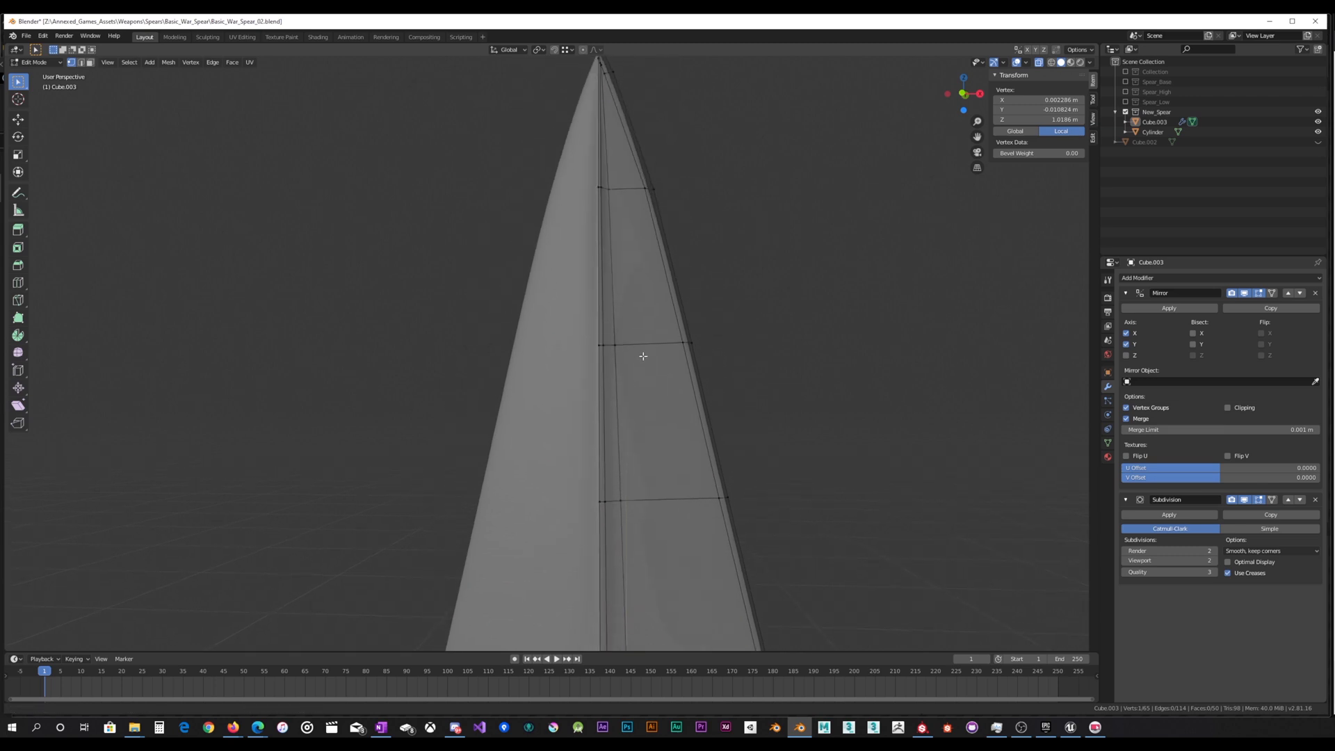
{"action": "middle_click_drag", "start_coordinate": [643, 356], "coordinate": [642, 370], "text": "shift"}
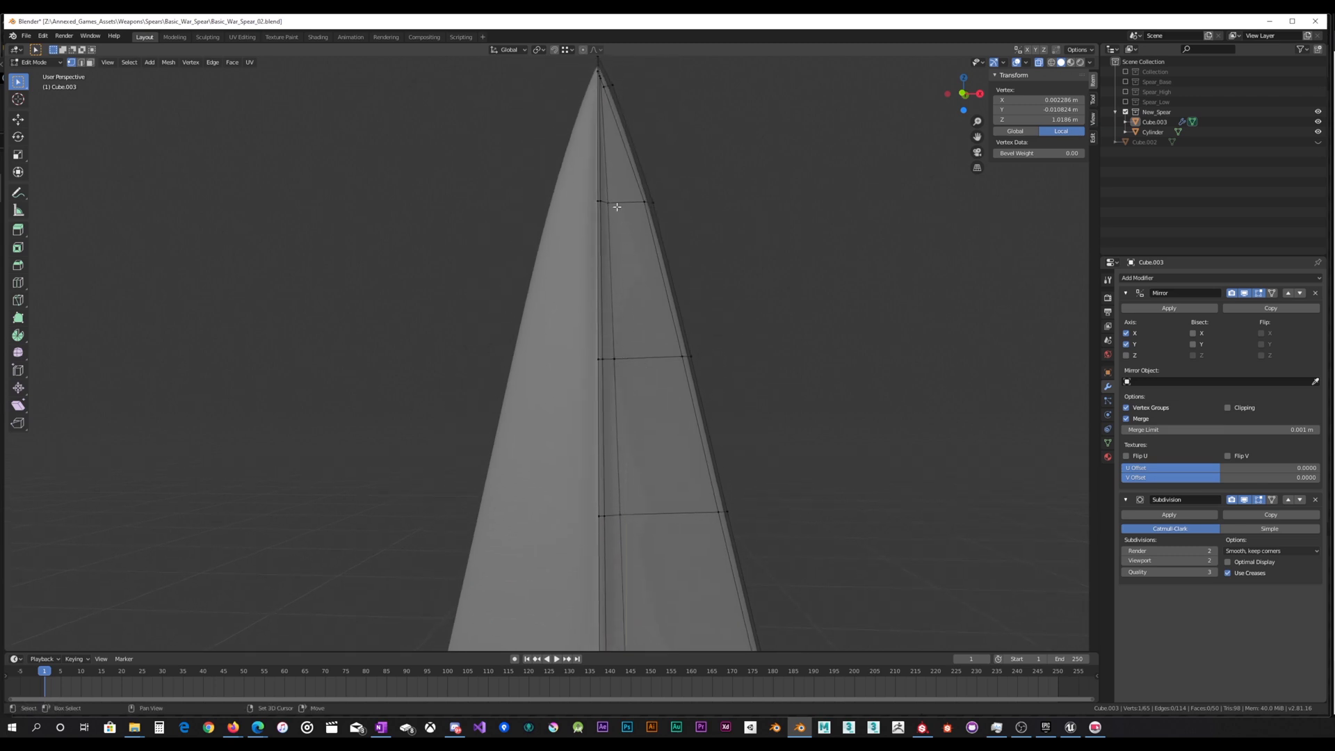
{"action": "left_click", "coordinate": [601, 75], "text": "ctrl"}
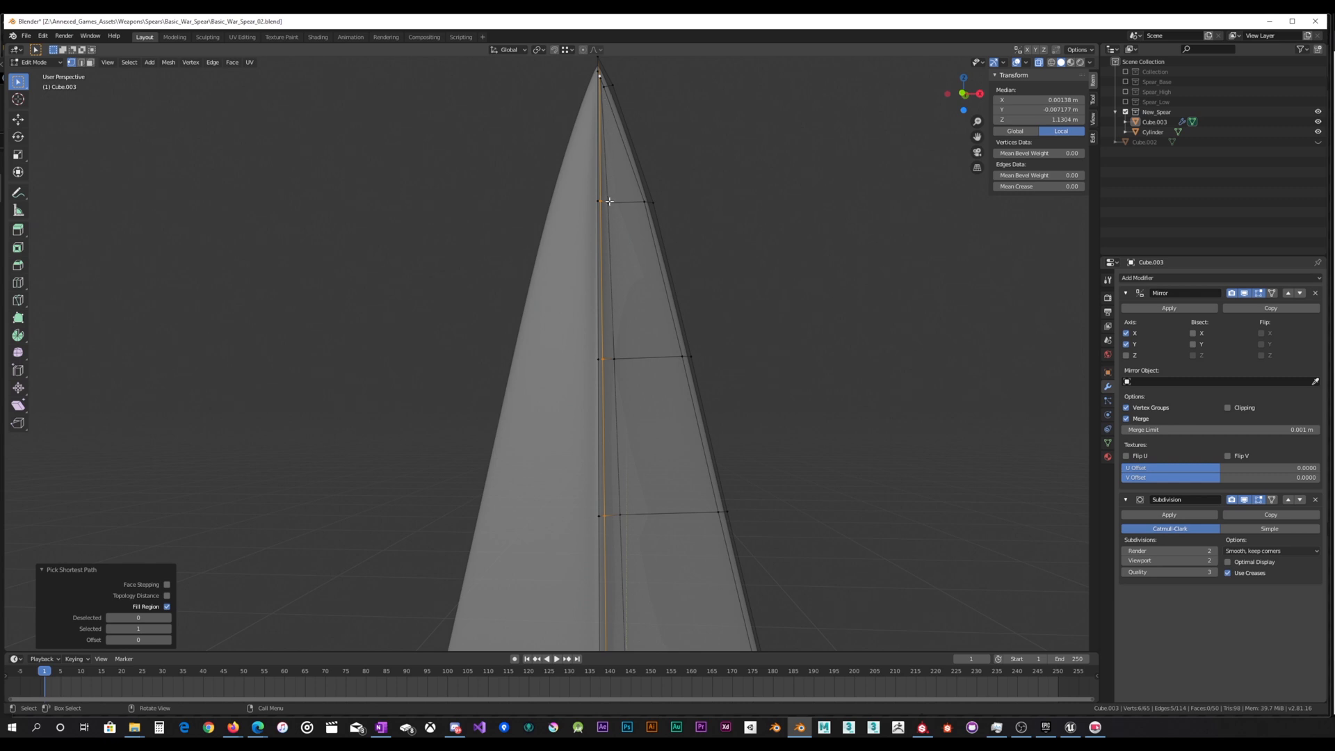
Select the centre ridge vertices and their neighbours on the upper five cross edges, and try moving them along X
{"action": "left_click_drag", "start_coordinate": [580, 215], "coordinate": [616, 196]}
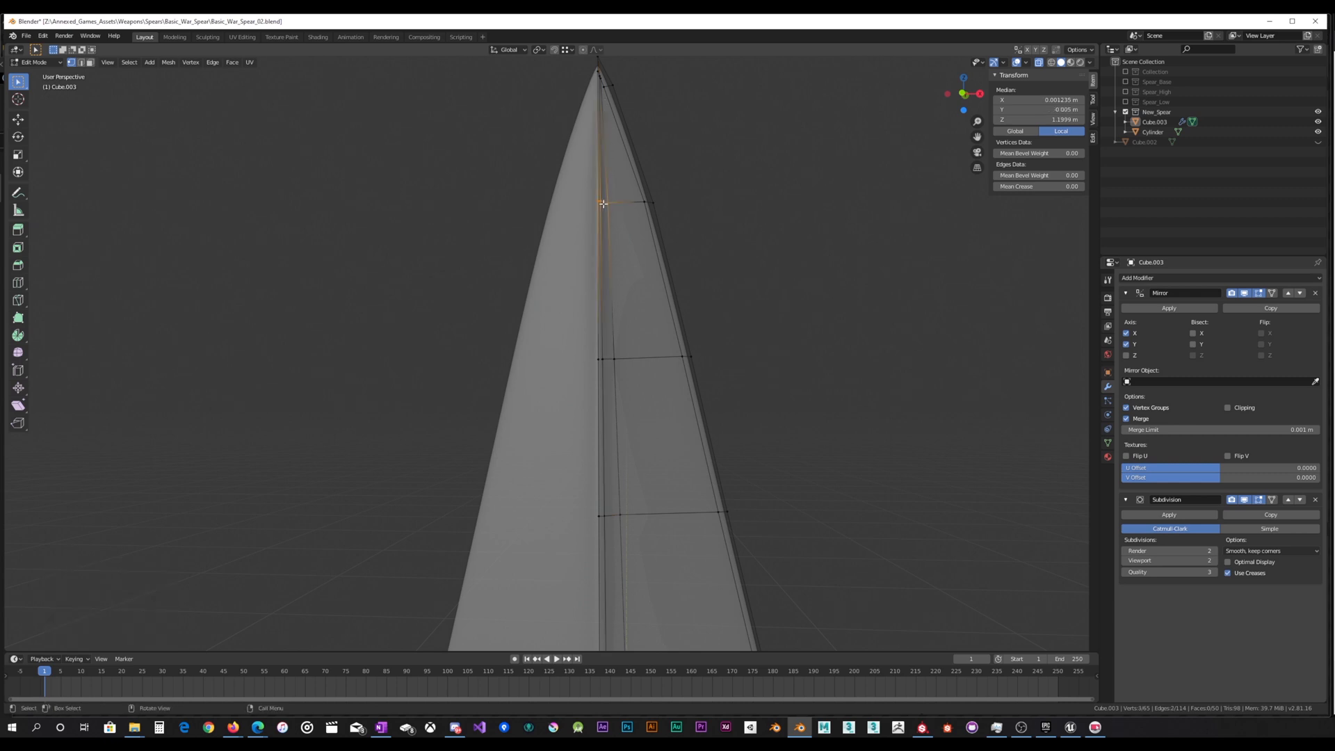
{"action": "left_click_drag", "start_coordinate": [591, 368], "coordinate": [631, 352], "text": "shift"}
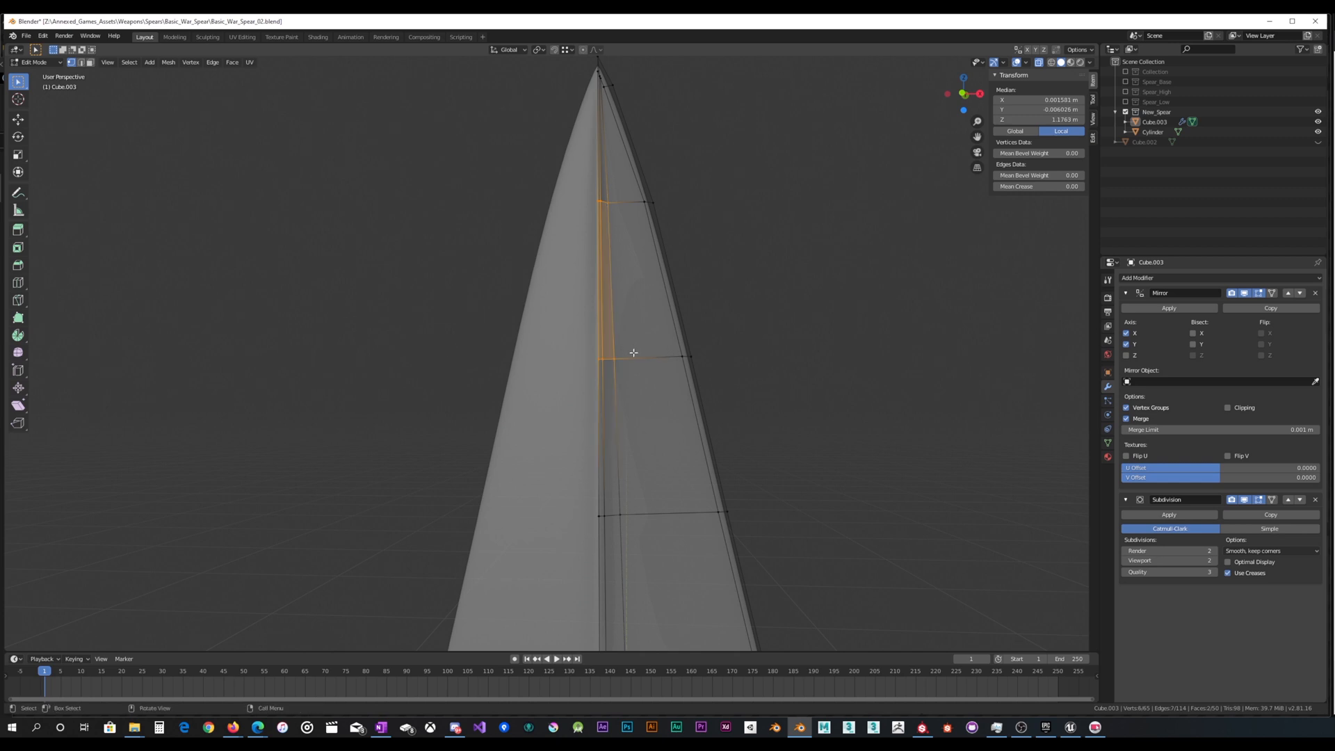
{"action": "scroll", "coordinate": [643, 379], "scroll_direction": "down", "scroll_amount": 5}
{"action": "middle_click_drag", "start_coordinate": [638, 449], "coordinate": [641, 435], "text": "shift"}
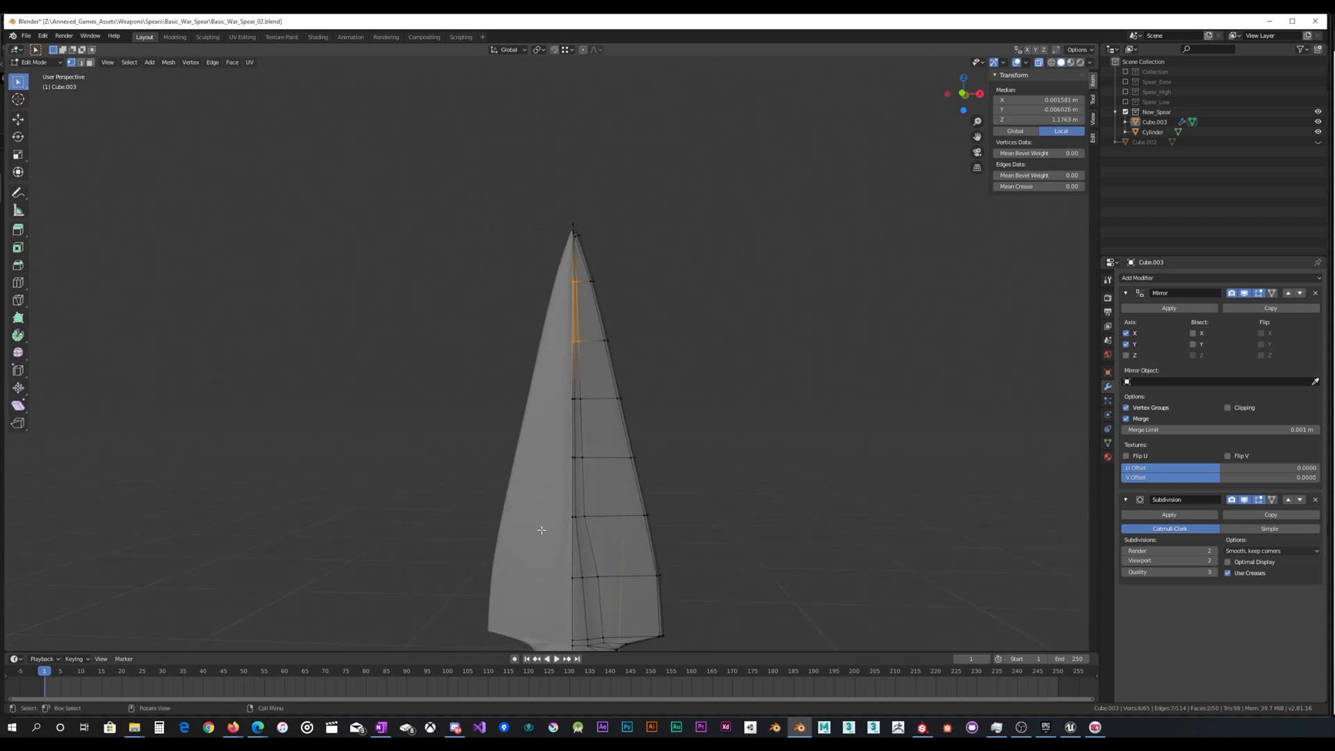
{"action": "left_click_drag", "start_coordinate": [546, 533], "coordinate": [595, 374], "text": "shift"}
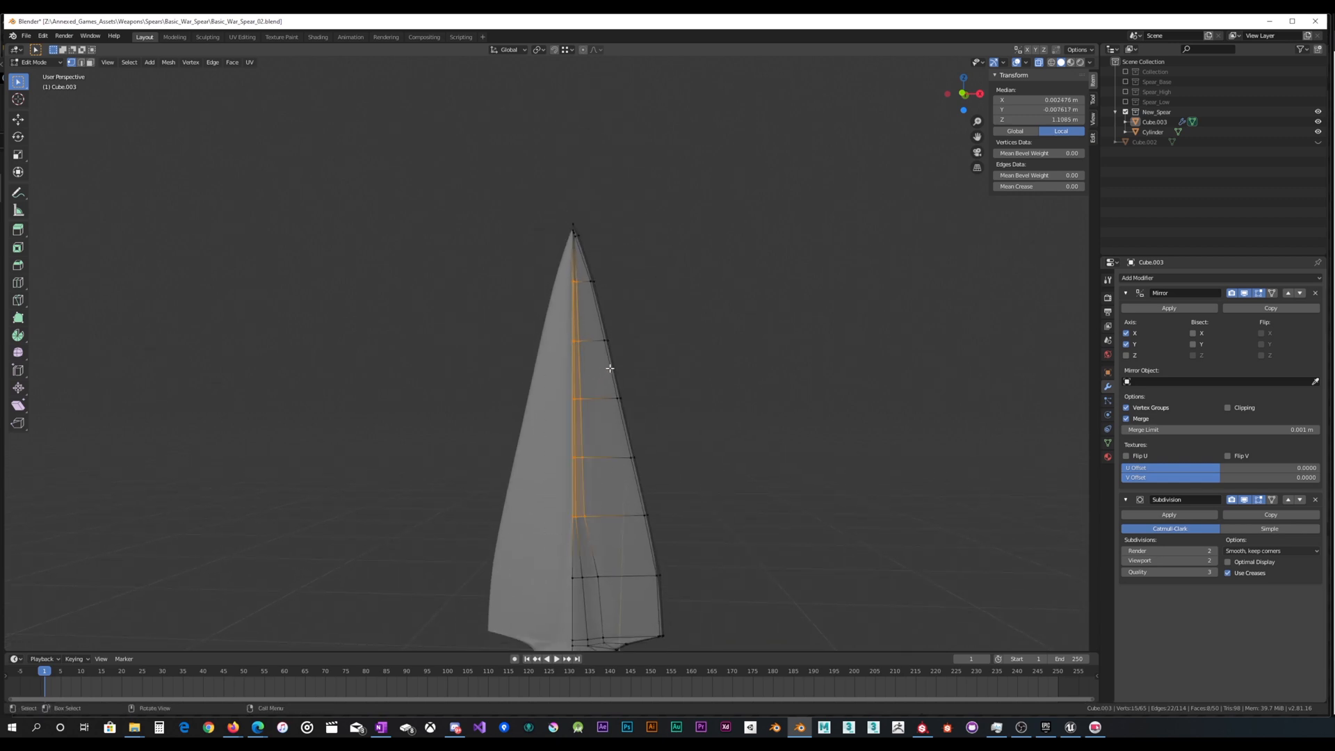
{"action": "key", "text": "g"}
{"action": "key", "text": "x"}
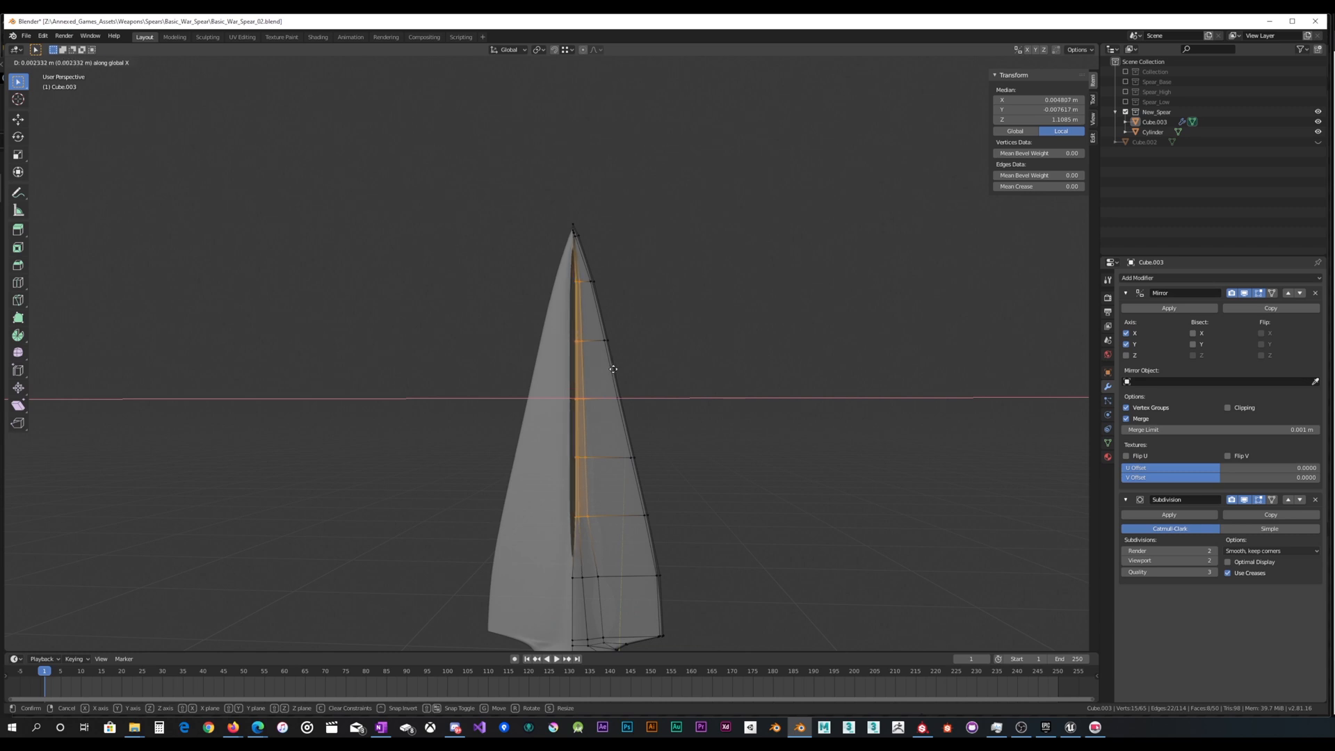
{"action": "right_click", "coordinate": [604, 369]}
Enable Clipping on the Mirror modifier and try moving the selected ridge vertices along X
{"action": "left_click", "coordinate": [1228, 408]}
{"action": "scroll", "coordinate": [781, 402], "scroll_direction": "up", "scroll_amount": 3}
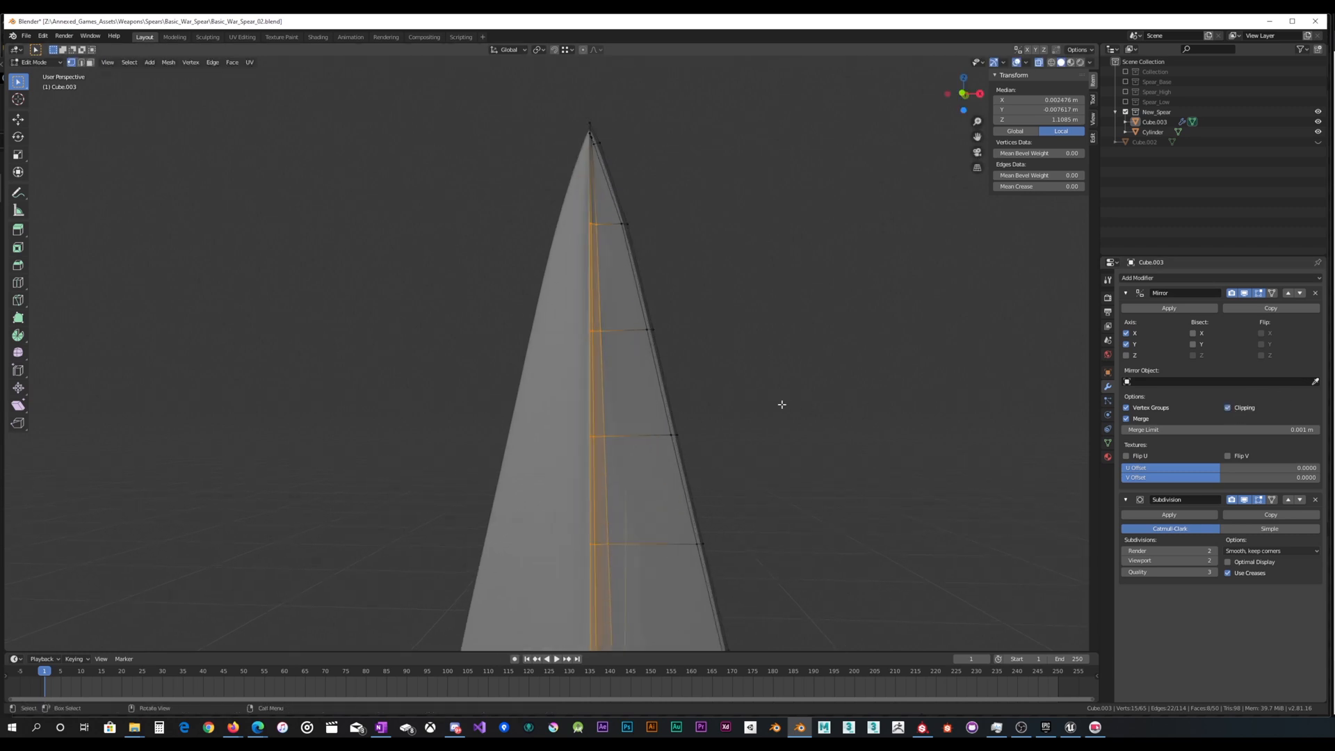
{"action": "key", "text": "g"}
{"action": "key", "text": "x"}
{"action": "left_click", "coordinate": [784, 401]}
{"action": "scroll", "coordinate": [771, 239], "scroll_direction": "up", "scroll_amount": 2}
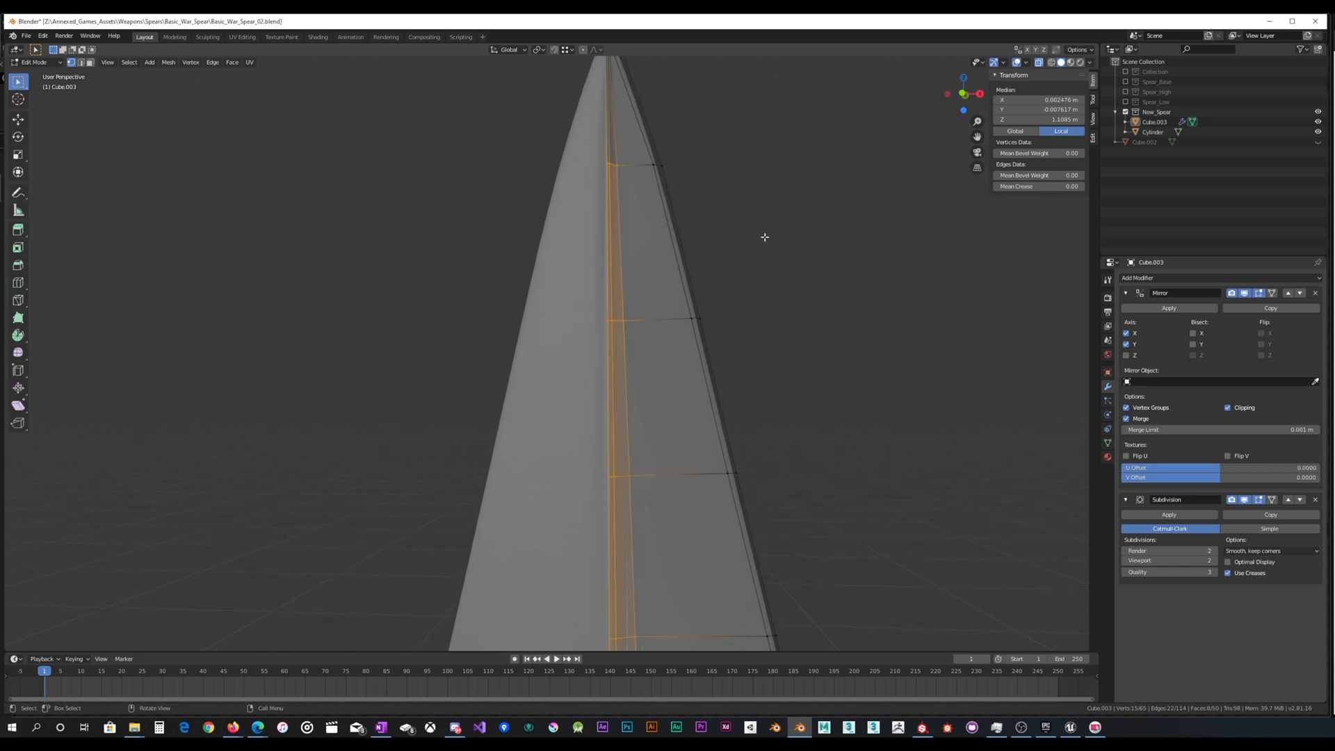
Deselect the mirror centre line's vertices and try moving the remaining ridge vertices about 0.002 m along X
{"action": "left_click", "coordinate": [608, 164], "text": "shift"}
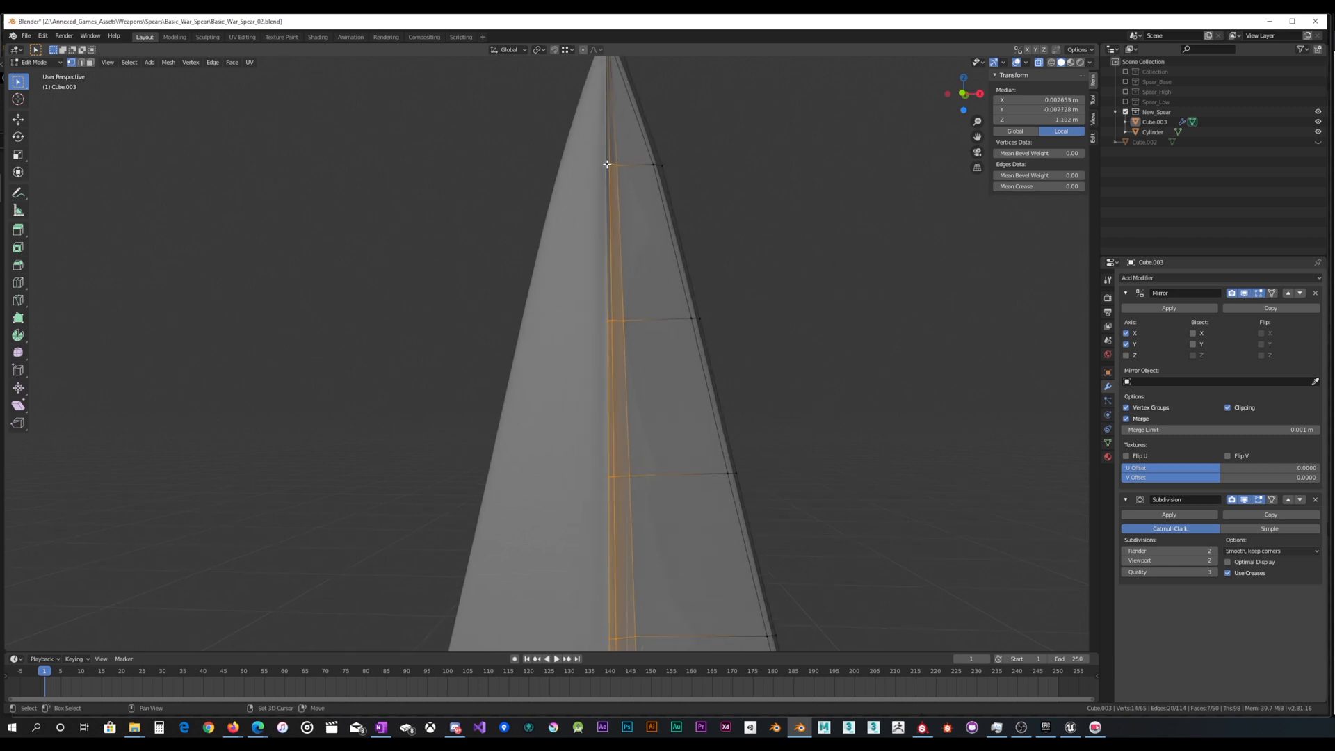
{"action": "left_click", "coordinate": [605, 321], "text": "shift"}
{"action": "scroll", "coordinate": [692, 349], "scroll_direction": "down", "scroll_amount": 4}
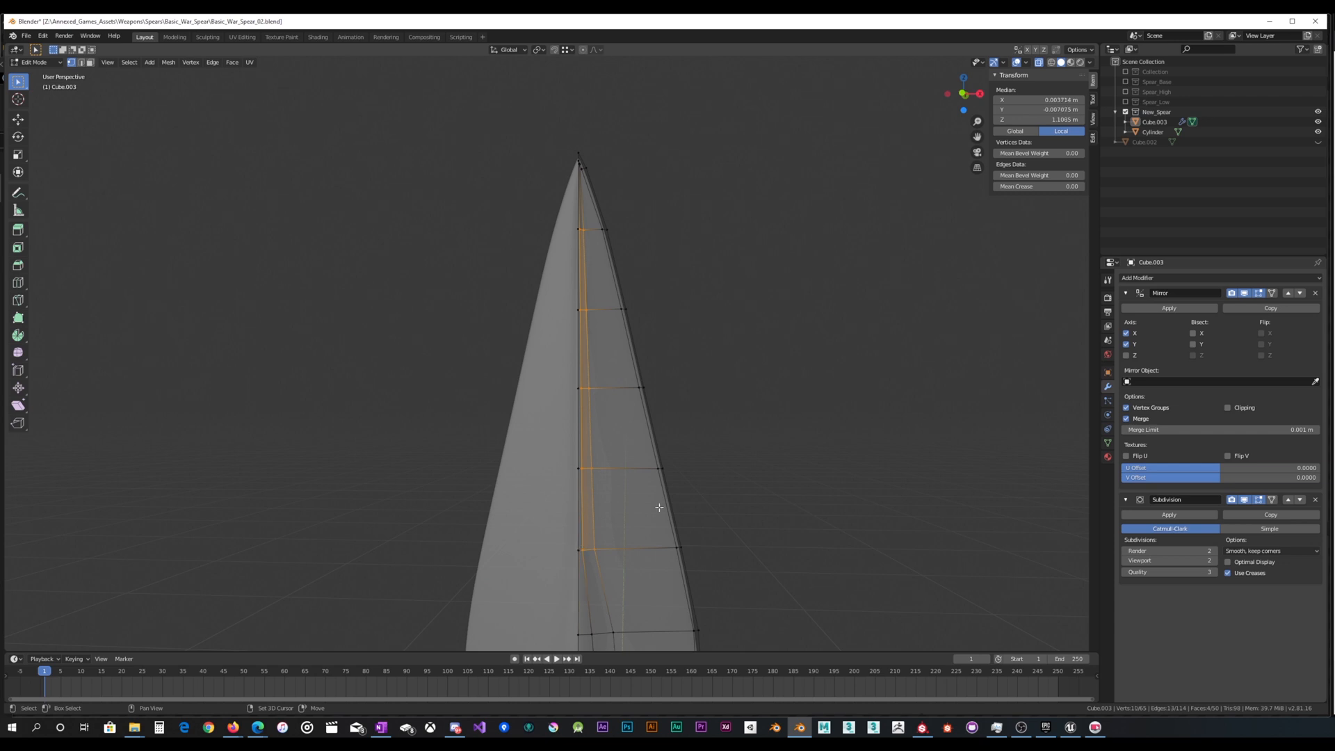
{"action": "key", "text": "g"}
{"action": "key", "text": "x"}
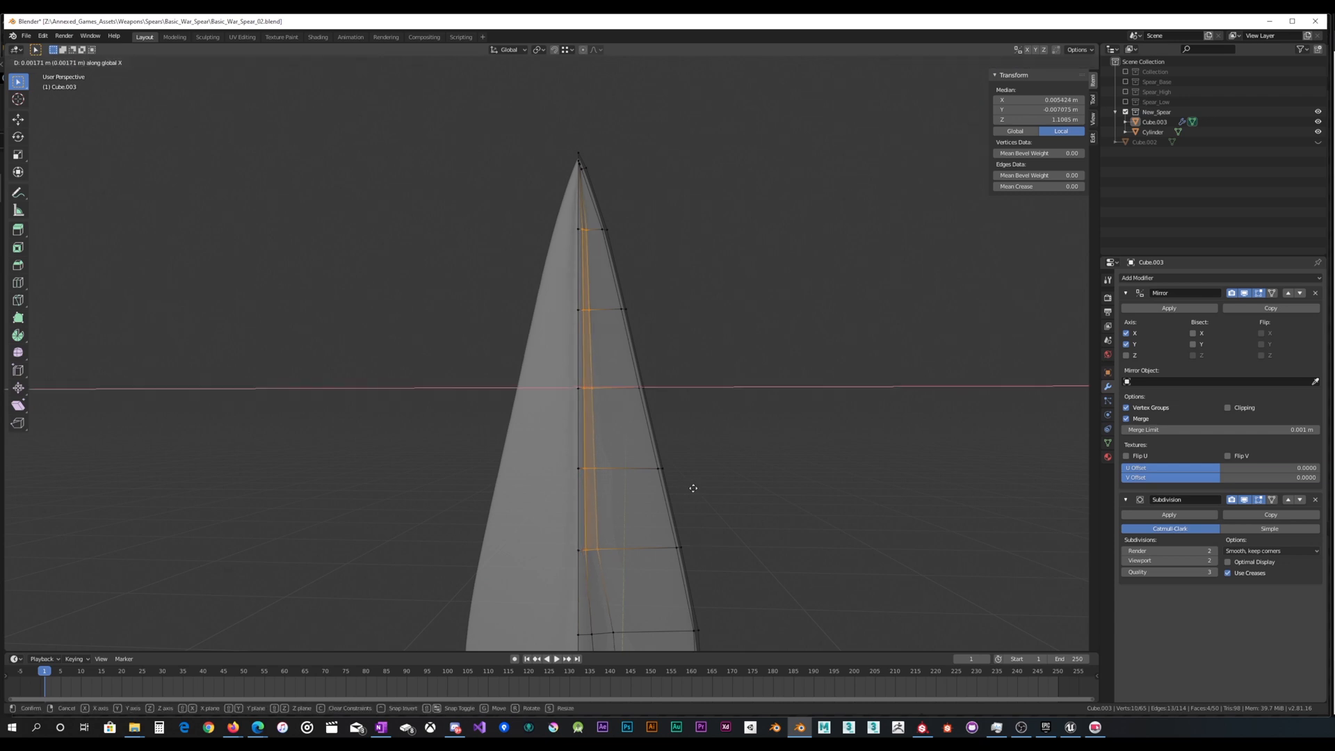
{"action": "left_click", "coordinate": [694, 489]}
{"action": "key", "text": "Tab"}
{"action": "mouse_move", "coordinate": [694, 487]}
{"action": "middle_mouse_down"}
{"action": "mouse_move", "coordinate": [720, 445]}
{"action": "mouse_move", "coordinate": [673, 482]}
{"action": "mouse_move", "coordinate": [691, 497]}
{"action": "middle_mouse_up"}
{"action": "key", "text": "Tab"}
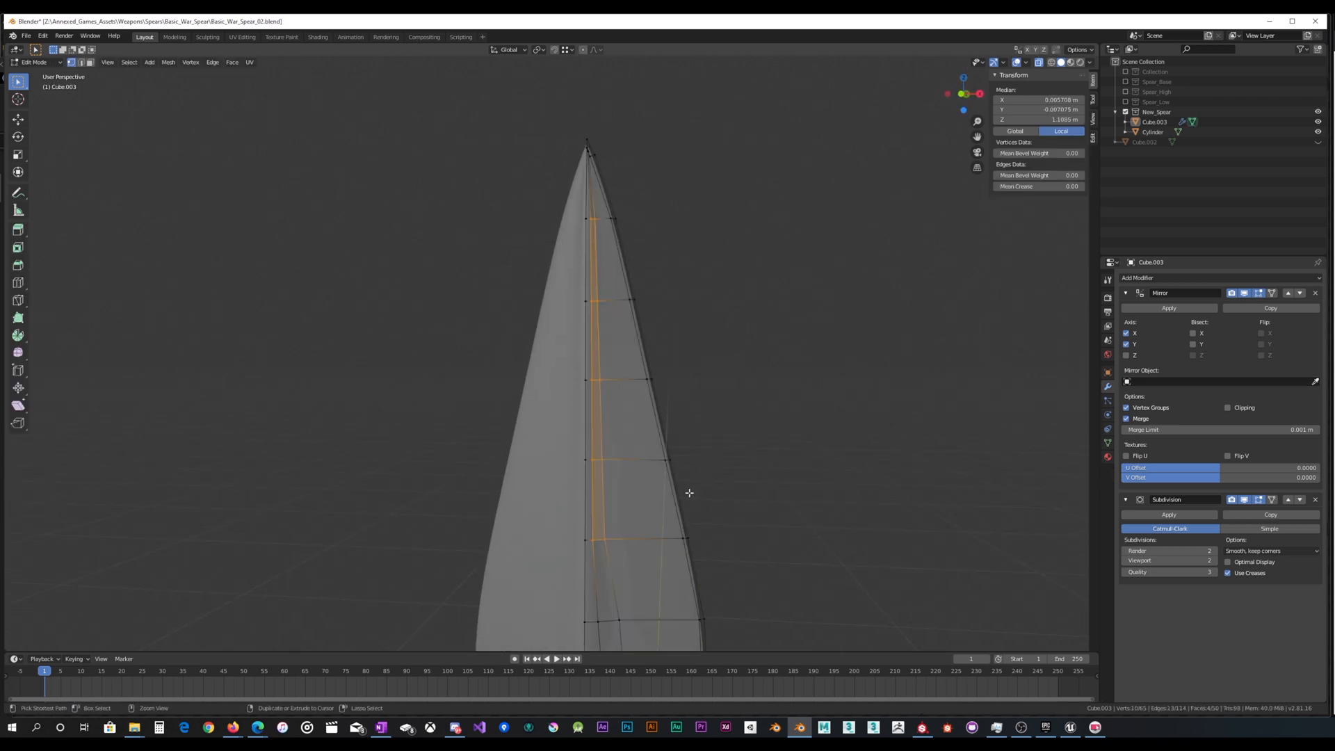
{"action": "key", "text": "Tab"}
{"action": "key", "text": "Tab"}
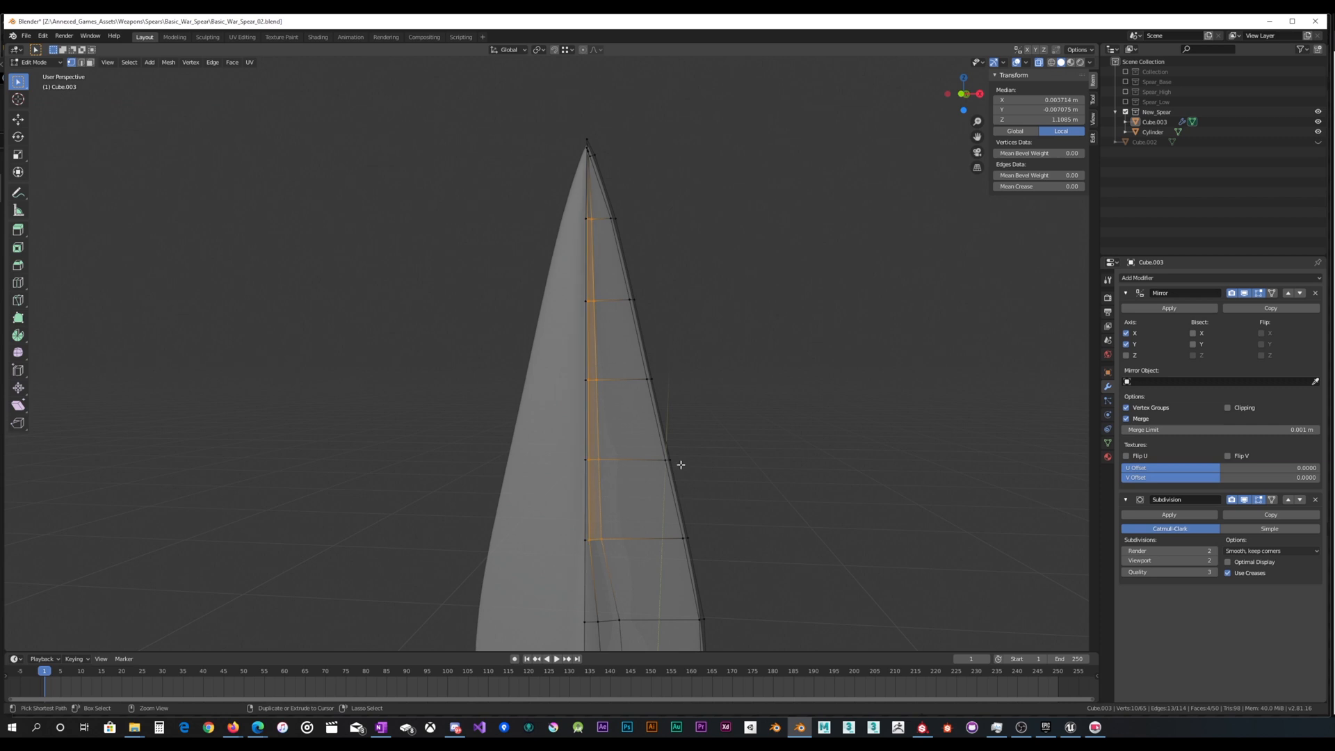
Move the added line's vertices on the first four cross edges below the tip about 0.0034 m along X
{"action": "scroll", "coordinate": [614, 363], "scroll_direction": "up", "scroll_amount": 4}
{"action": "left_click", "coordinate": [637, 519]}
{"action": "middle_click_drag", "start_coordinate": [667, 498], "coordinate": [605, 498]}
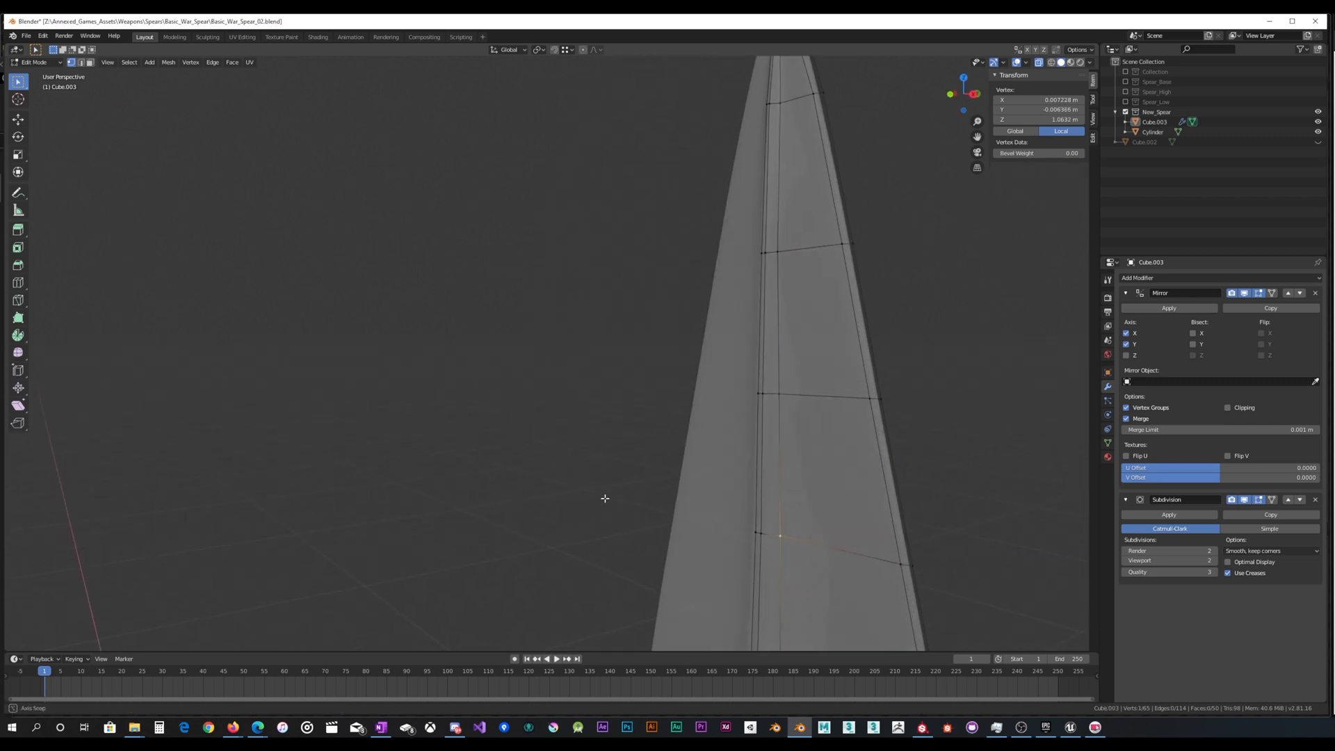
{"action": "scroll", "coordinate": [643, 521], "scroll_direction": "down", "scroll_amount": 3}
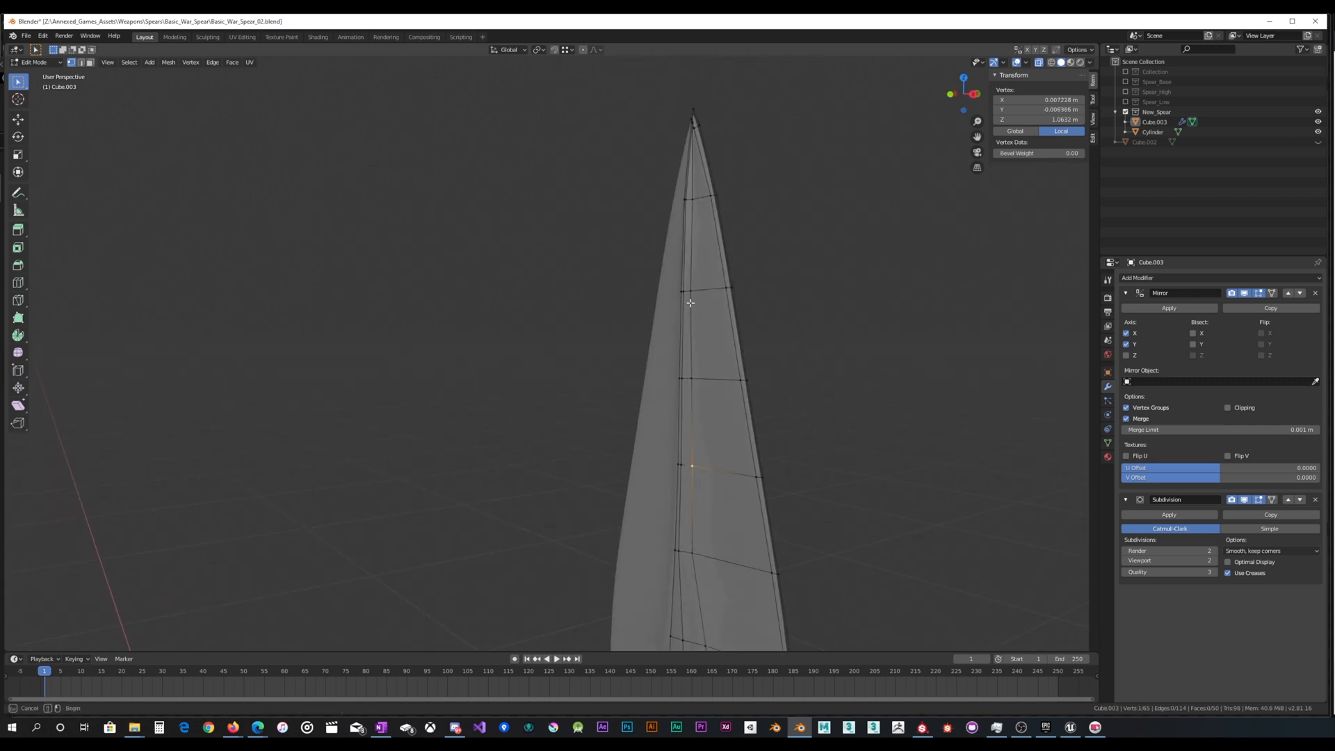
{"action": "left_click", "coordinate": [695, 201], "text": "shift"}
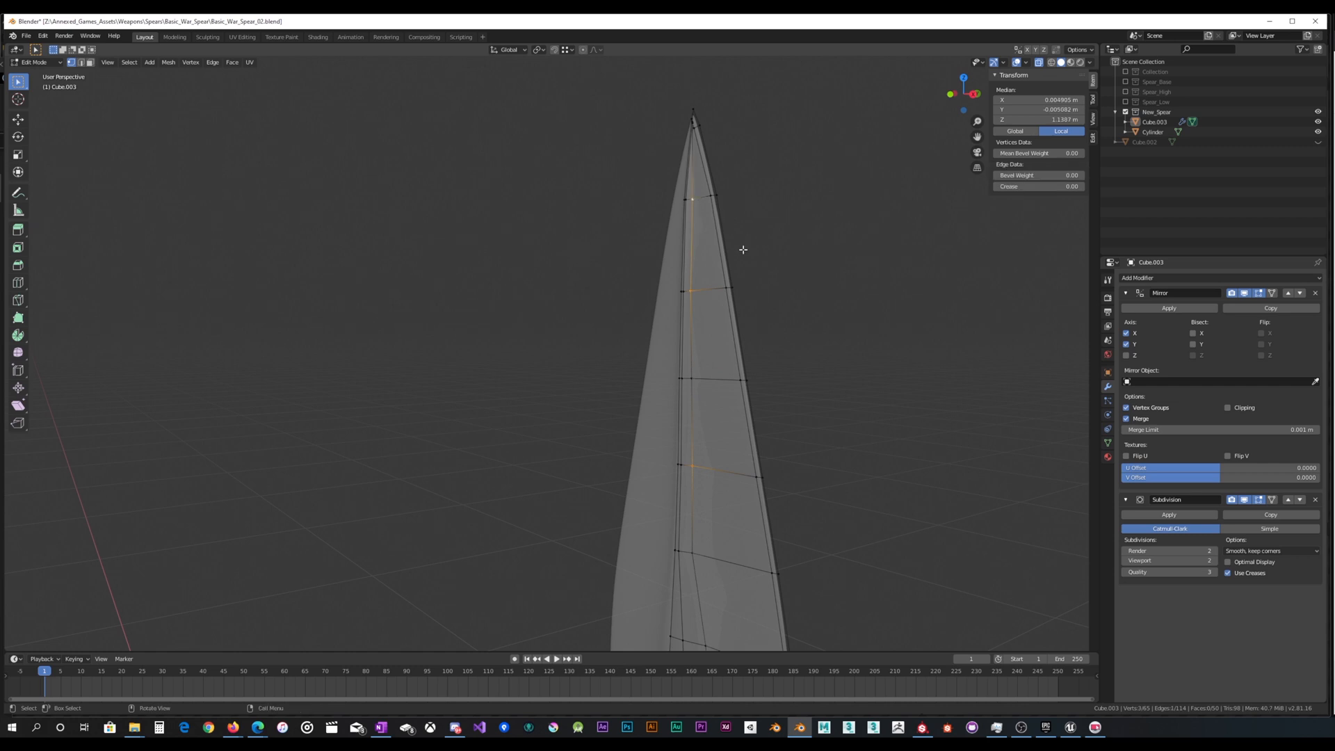
{"action": "left_click", "coordinate": [692, 381], "text": "shift"}
{"action": "middle_click_drag", "start_coordinate": [696, 386], "coordinate": [791, 384]}
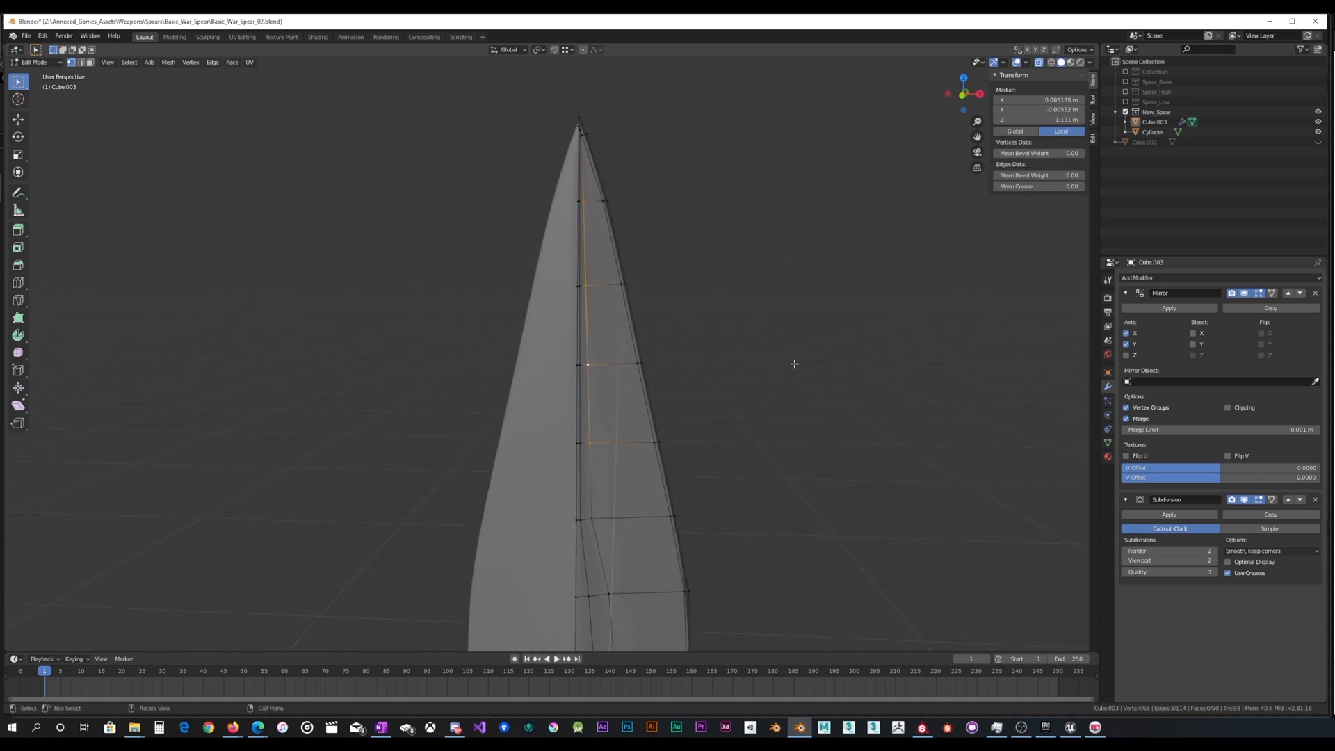
{"action": "key", "text": "g"}
{"action": "key", "text": "x"}
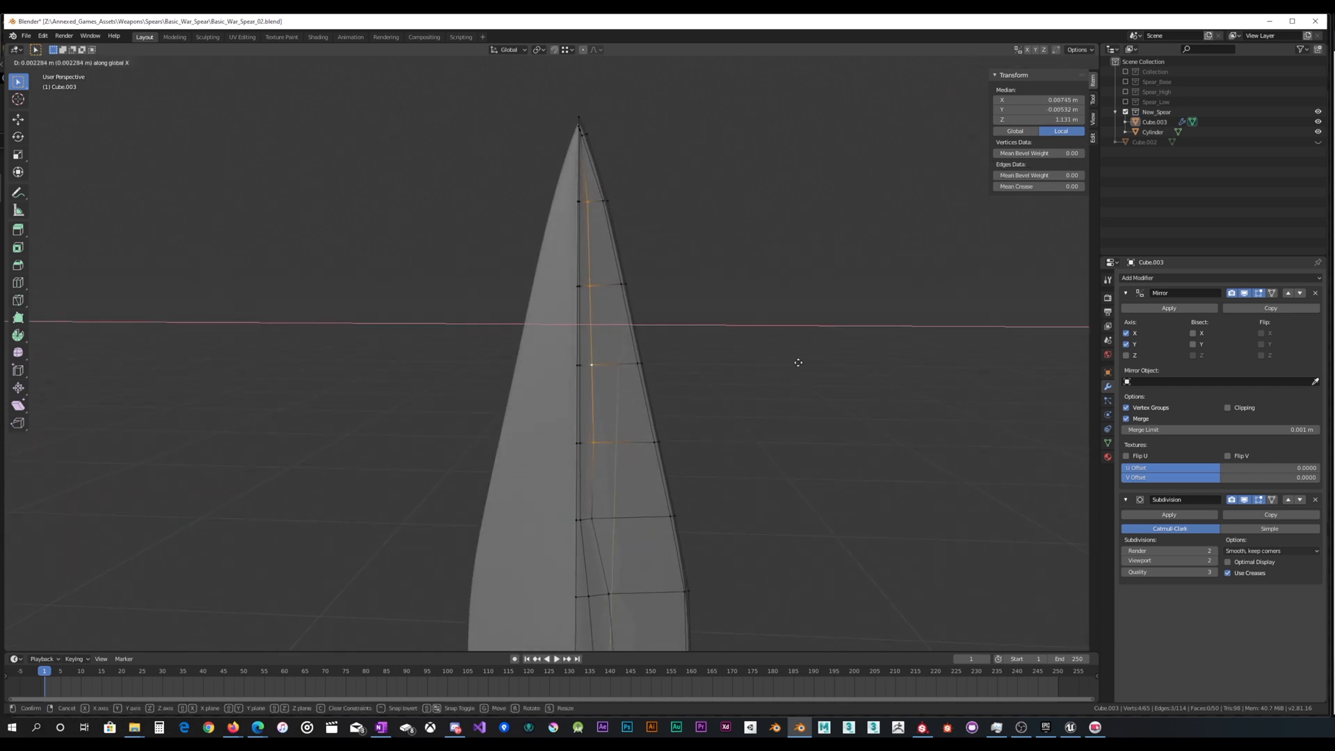
{"action": "left_click", "coordinate": [797, 363]}
{"action": "key", "text": "g"}
{"action": "key", "text": "x"}
{"action": "left_click", "coordinate": [798, 362]}
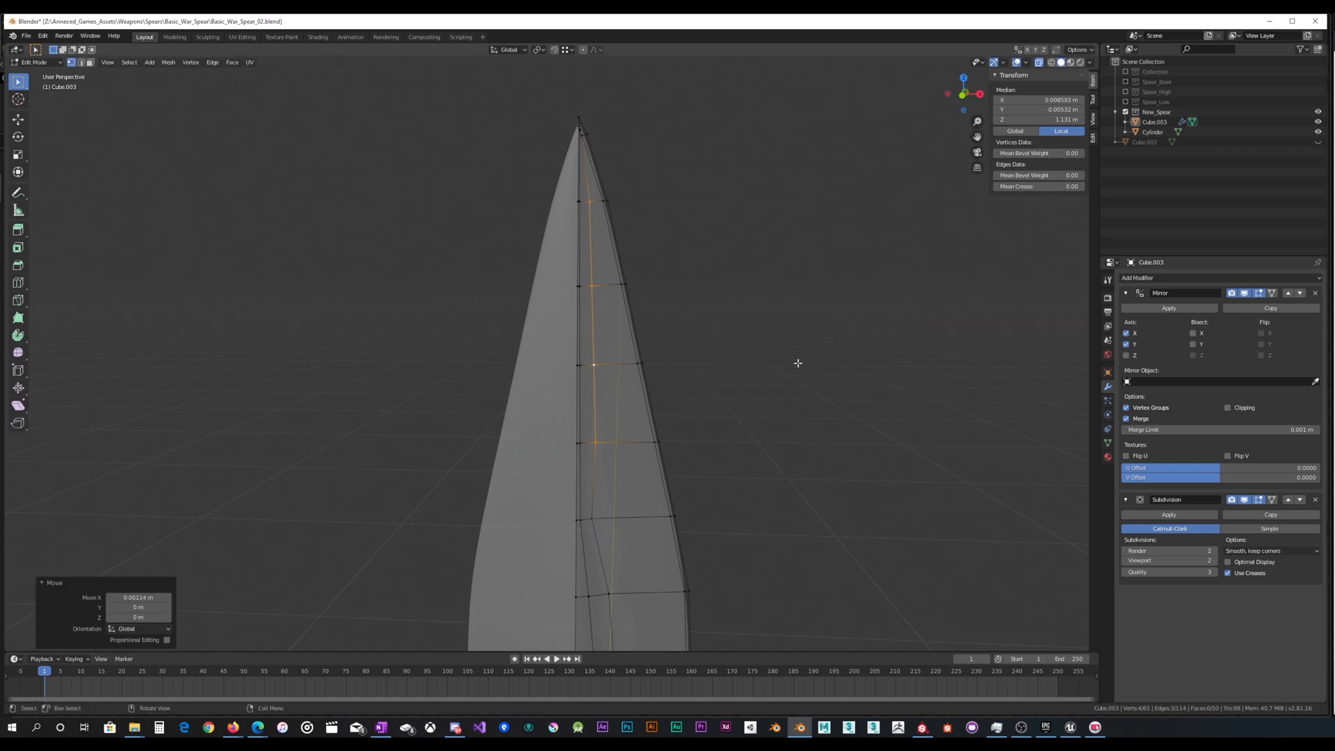
Move the same four added-line vertices about -0.0011 m along Y
{"action": "middle_click_drag", "start_coordinate": [797, 363], "coordinate": [675, 356]}
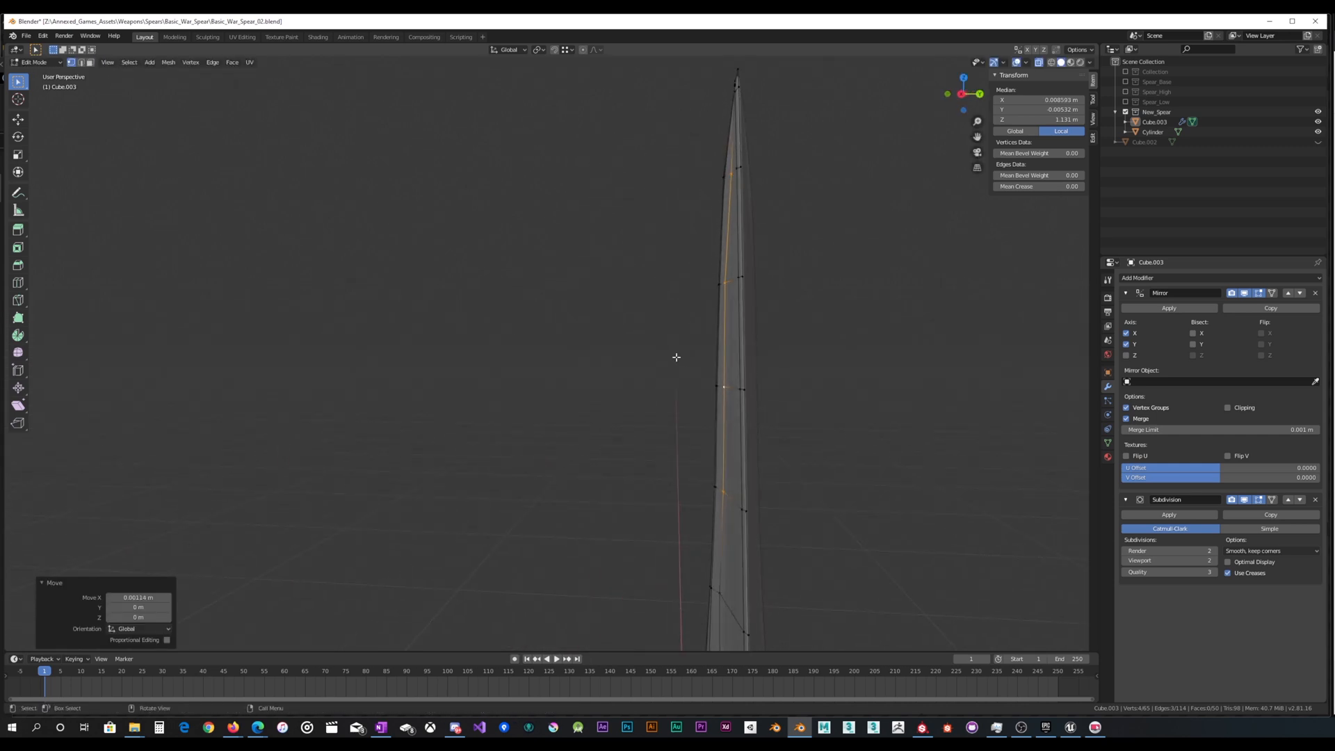
{"action": "key", "text": "g"}
{"action": "key", "text": "y"}
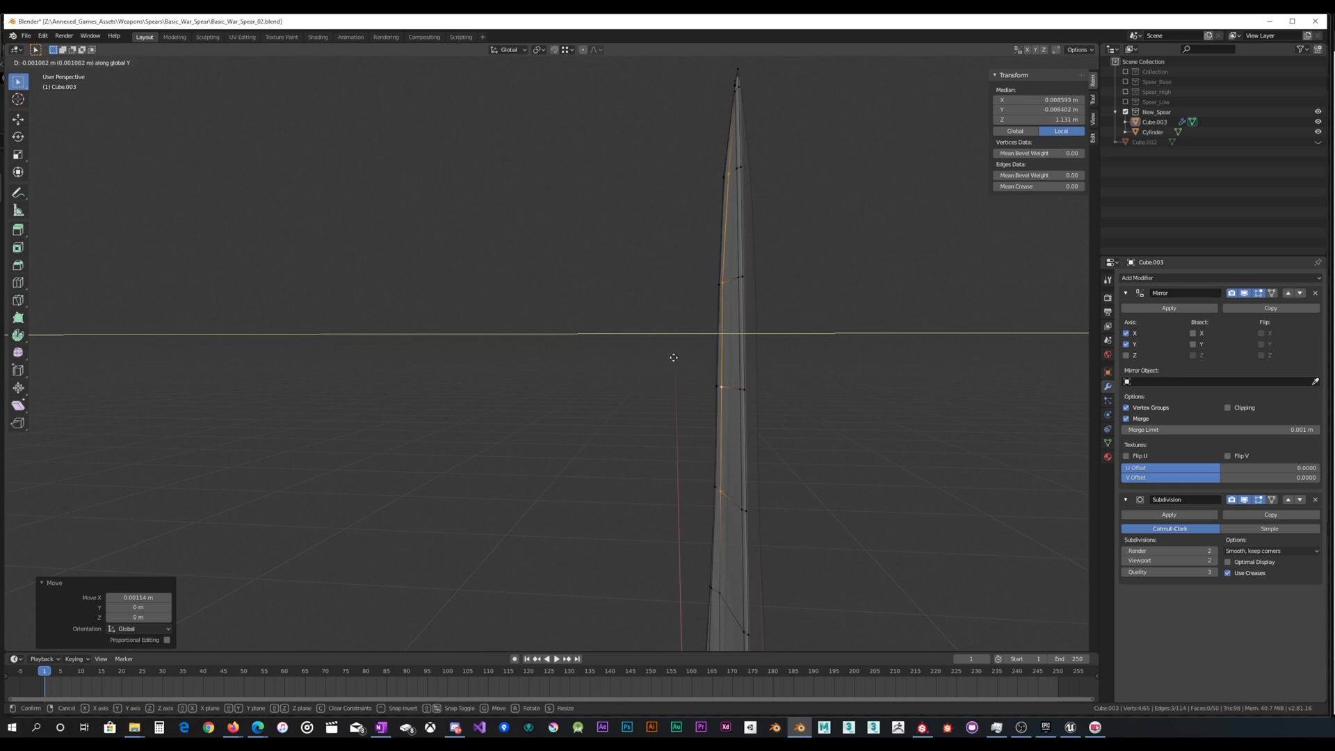
{"action": "left_click", "coordinate": [673, 357]}
Inspect the smoothed blade from the tip down to the shoulder and socket in Object Mode for shading artefacts
{"action": "key", "text": "Tab"}
{"action": "middle_click_drag", "start_coordinate": [644, 358], "coordinate": [731, 349]}
{"action": "middle_click_drag", "start_coordinate": [719, 413], "coordinate": [674, 323], "text": "shift"}
{"action": "scroll", "coordinate": [712, 345], "scroll_direction": "up", "scroll_amount": 5}
{"action": "scroll", "coordinate": [709, 349], "scroll_direction": "down", "scroll_amount": 1}
{"action": "scroll", "coordinate": [674, 323], "scroll_direction": "down", "scroll_amount": 5}
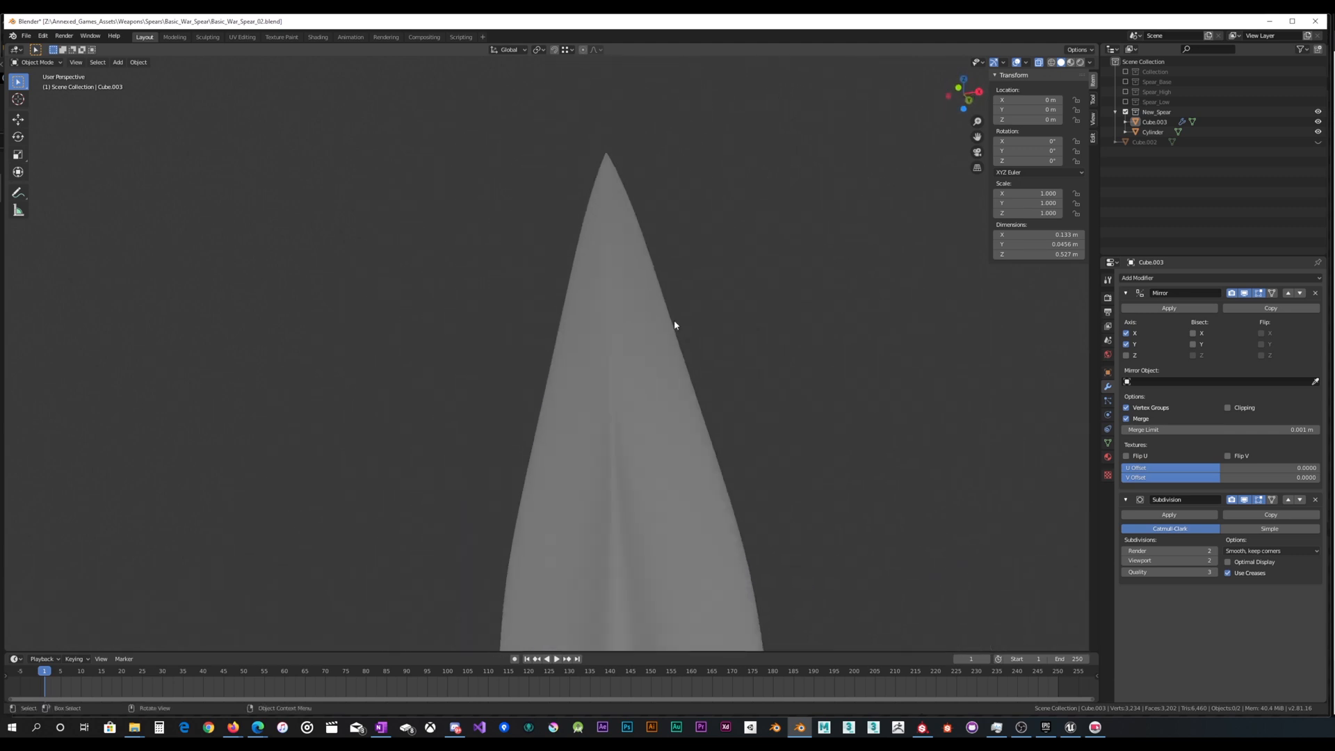
{"action": "middle_click_drag", "start_coordinate": [669, 421], "coordinate": [717, 405], "text": "shift"}
{"action": "scroll", "coordinate": [673, 312], "scroll_direction": "up", "scroll_amount": 5}
{"action": "middle_click_drag", "start_coordinate": [729, 467], "coordinate": [691, 329], "text": "shift"}
{"action": "scroll", "coordinate": [691, 332], "scroll_direction": "down", "scroll_amount": 5}
{"action": "middle_click_drag", "start_coordinate": [697, 441], "coordinate": [731, 378]}
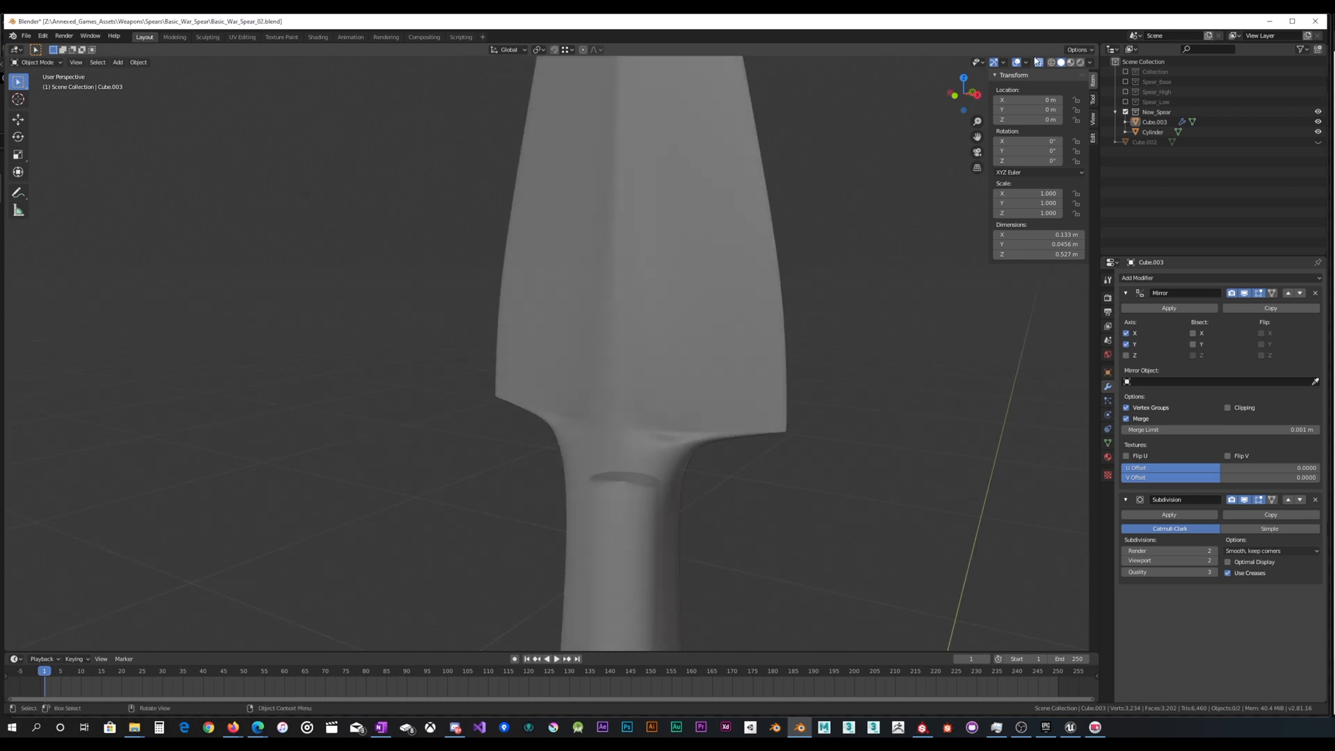
Move the added line's three lowest blade vertices just above the shoulder about 0.0024 m along Y
{"action": "middle_click_drag", "start_coordinate": [765, 282], "coordinate": [682, 379]}
{"action": "left_click", "coordinate": [626, 375]}
{"action": "key", "text": "Tab"}
{"action": "middle_click_drag", "start_coordinate": [1034, 74], "coordinate": [635, 336]}
{"action": "left_click", "coordinate": [610, 323]}
{"action": "left_click_drag", "start_coordinate": [613, 448], "coordinate": [624, 438], "text": "shift"}
{"action": "middle_click_drag", "start_coordinate": [659, 342], "coordinate": [662, 361]}
{"action": "left_click_drag", "start_coordinate": [620, 230], "coordinate": [634, 216], "text": "shift"}
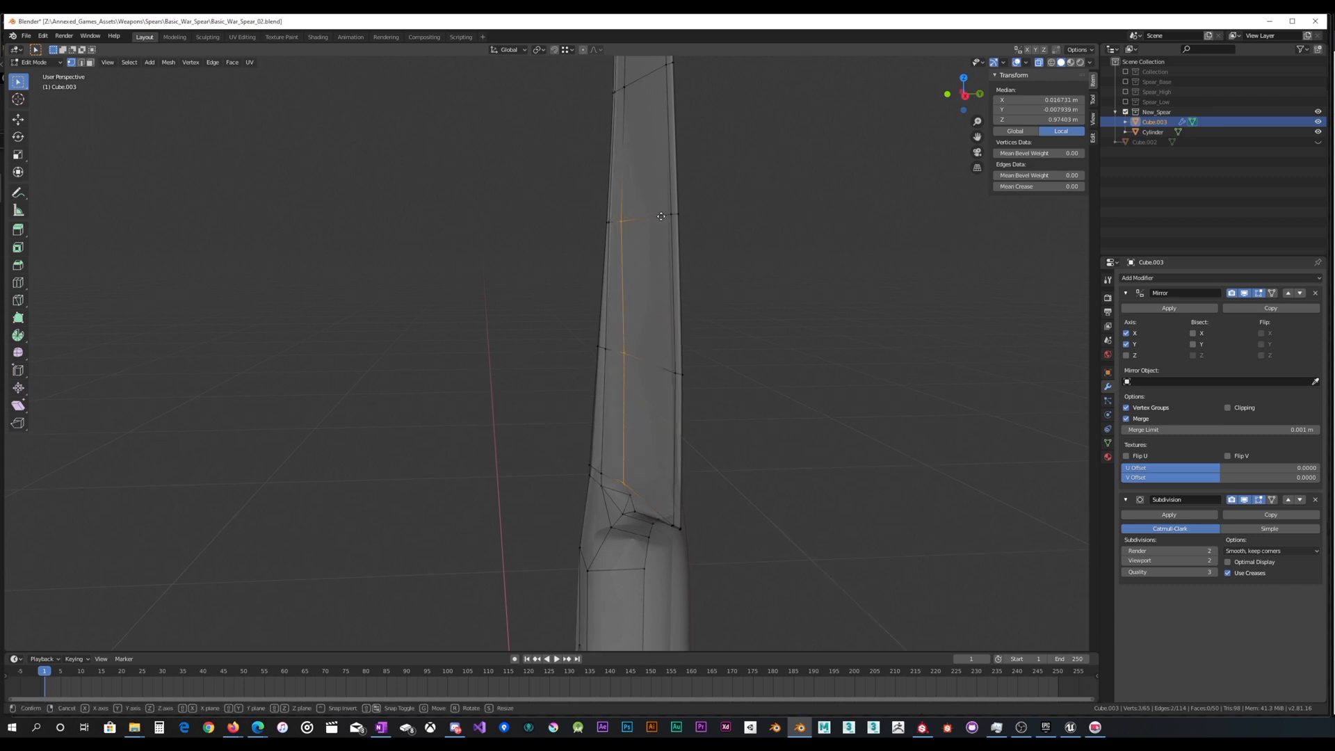
{"action": "key", "text": "g"}
{"action": "key", "text": "y"}
{"action": "left_click", "coordinate": [667, 216]}
Turn off X-ray and examine the smoothed blade, centre ridge and shoulder shading in Object Mode
{"action": "key", "text": "Tab"}
{"action": "middle_click_drag", "start_coordinate": [591, 252], "coordinate": [668, 266]}
{"action": "left_click", "coordinate": [1038, 63]}
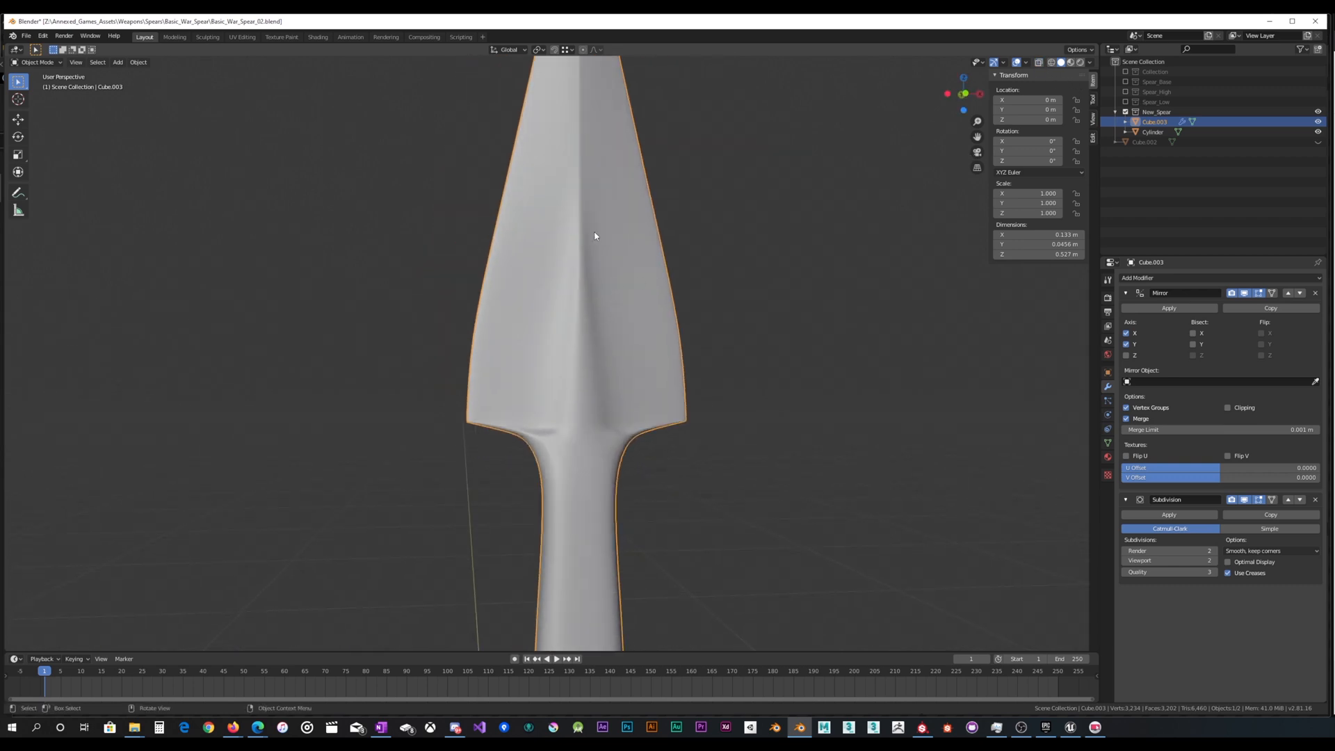
{"action": "middle_click_drag", "start_coordinate": [586, 134], "coordinate": [540, 285]}
{"action": "scroll", "coordinate": [543, 285], "scroll_direction": "down", "scroll_amount": 4}
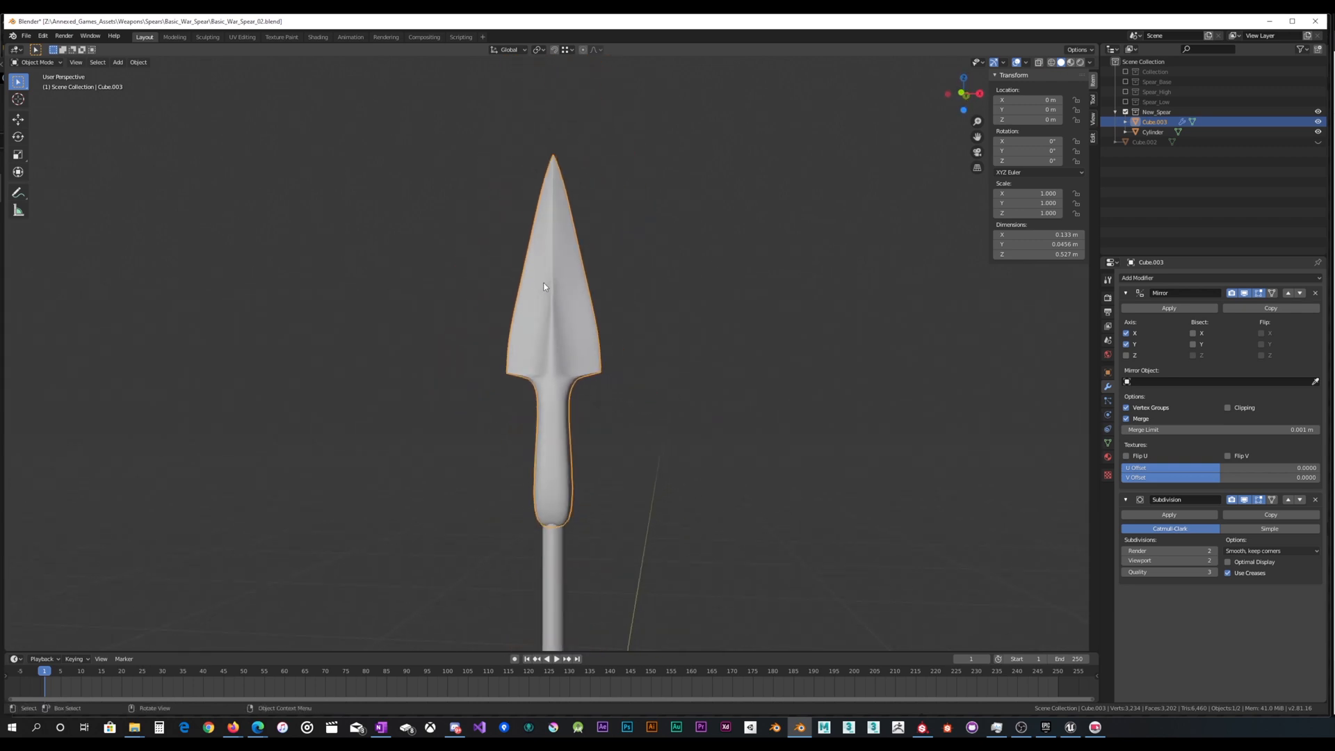
{"action": "scroll", "coordinate": [581, 310], "scroll_direction": "up", "scroll_amount": 2}
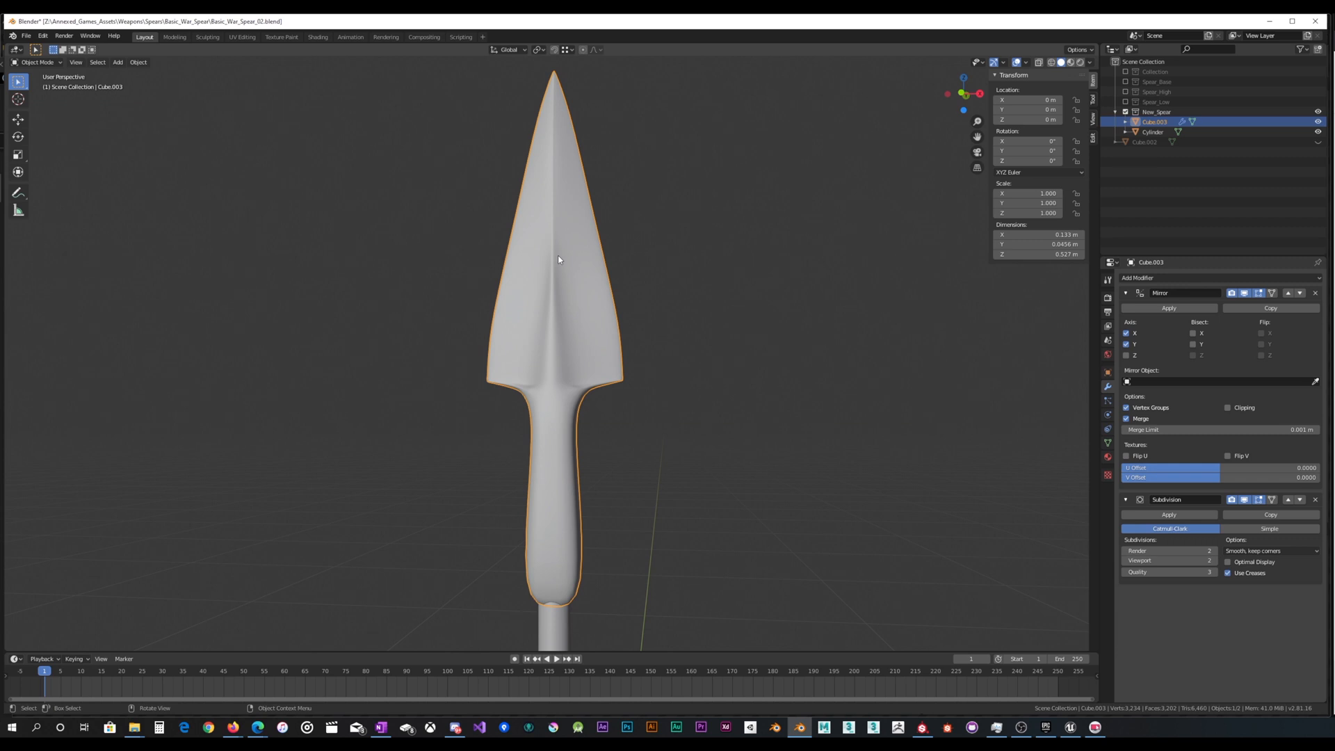
{"action": "scroll", "coordinate": [571, 261], "scroll_direction": "up", "scroll_amount": 5}
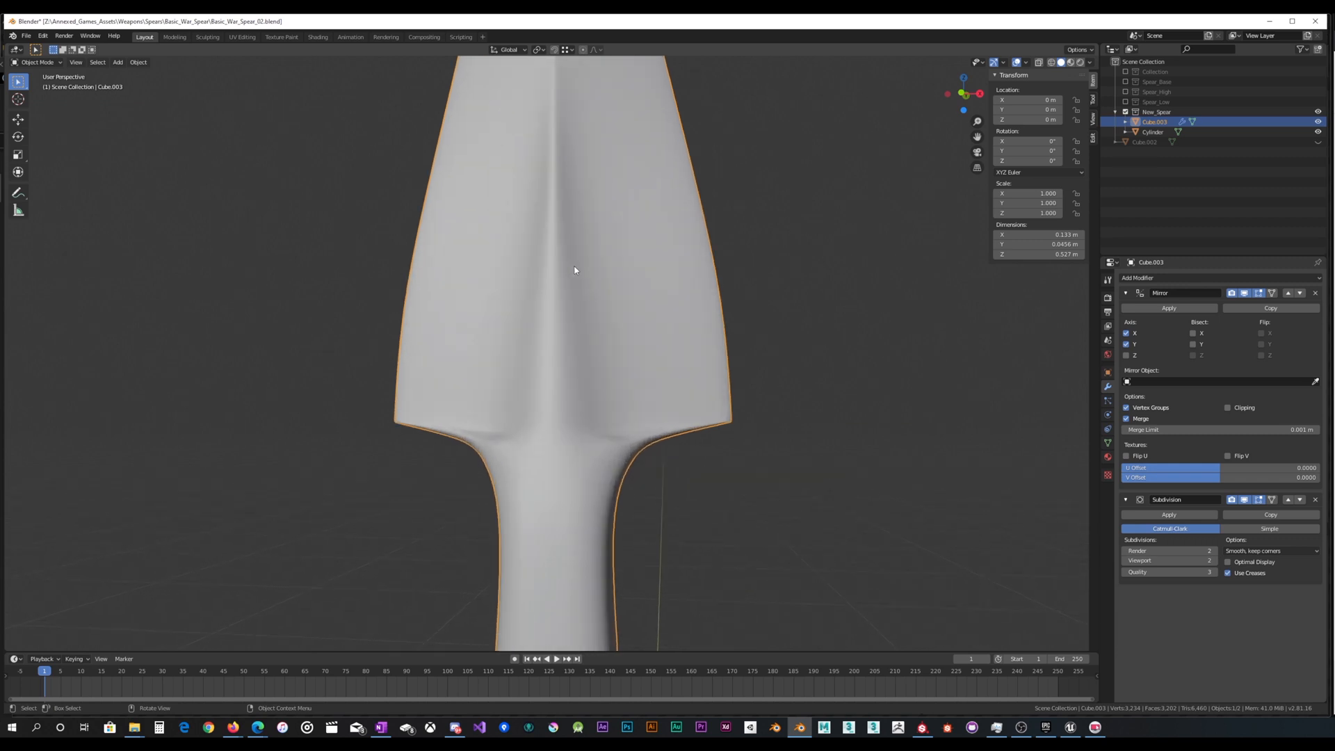
{"action": "scroll", "coordinate": [574, 264], "scroll_direction": "down", "scroll_amount": 3}
{"action": "middle_click_drag", "start_coordinate": [571, 253], "coordinate": [584, 313]}
{"action": "scroll", "coordinate": [564, 368], "scroll_direction": "up", "scroll_amount": 6}
Move the added line's vertex on the second cross edge below the tip about 0.0014 m along Y in the right view
{"action": "key", "text": "Tab"}
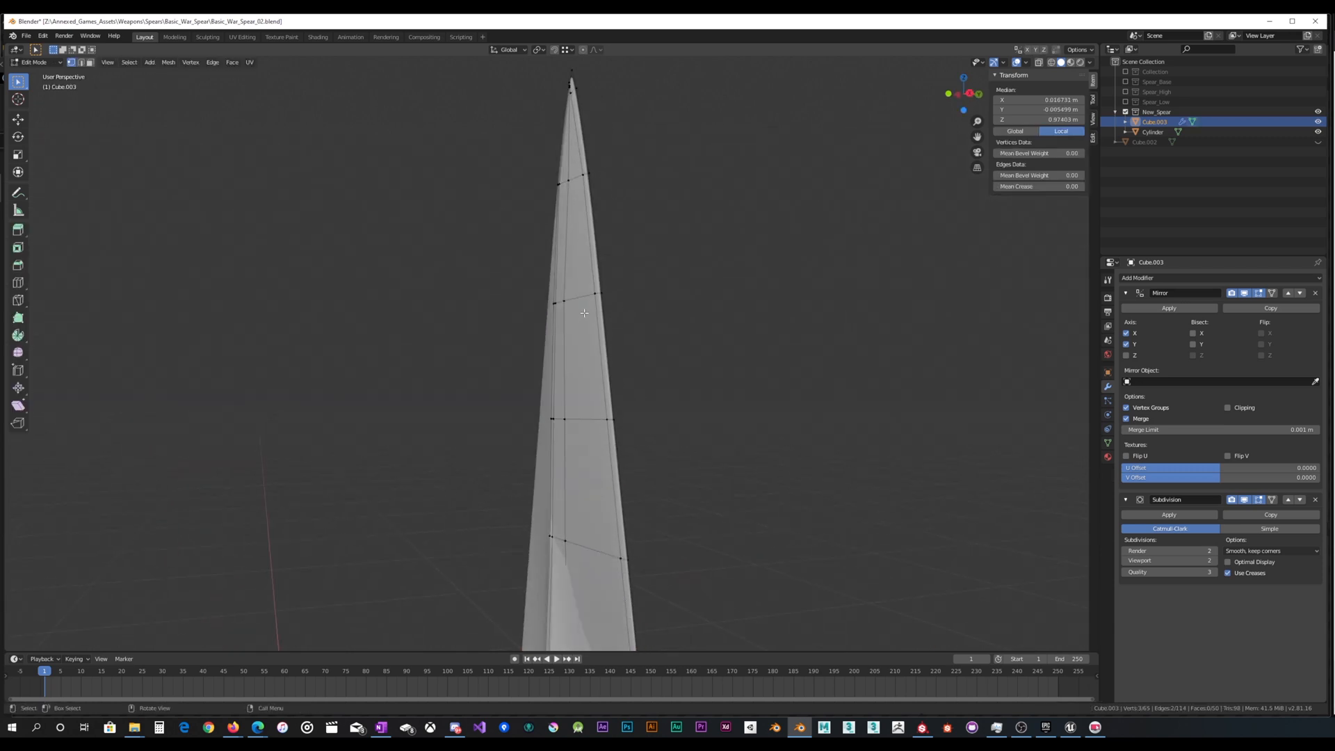
{"action": "key", "text": "KP_3"}
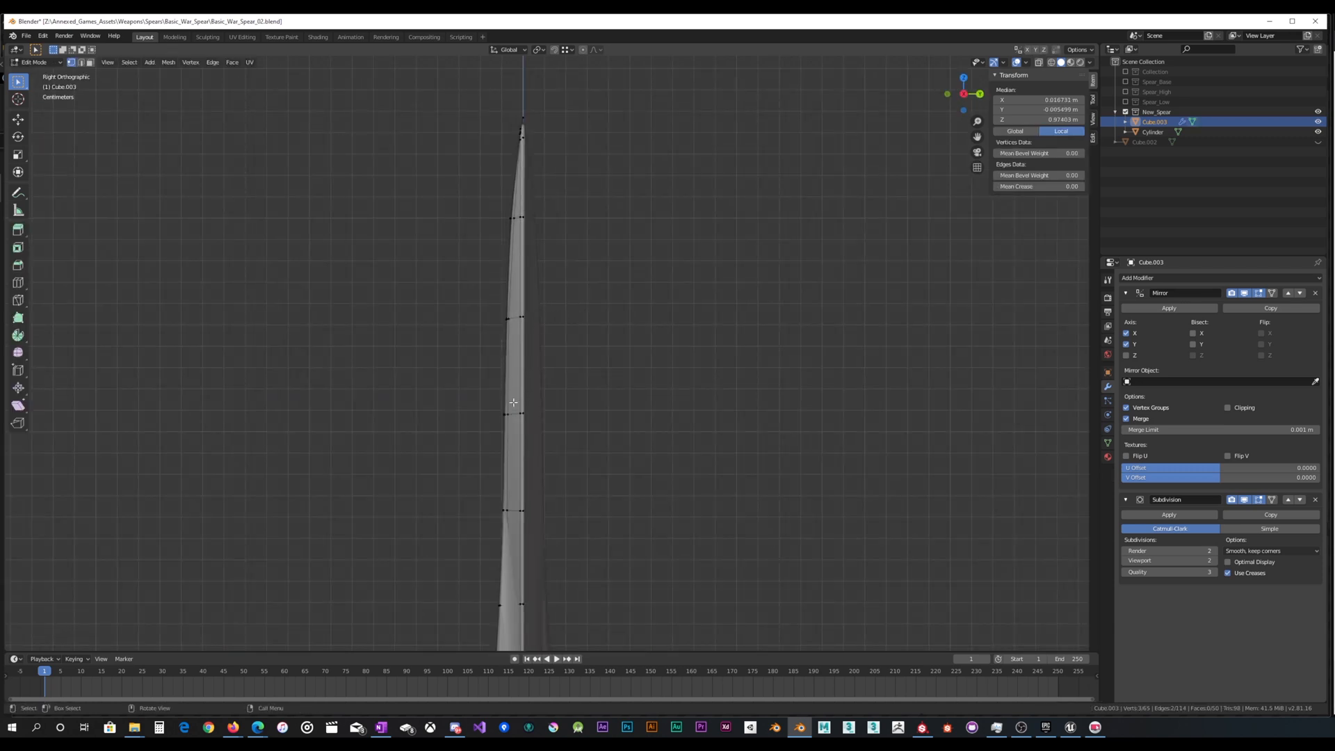
{"action": "left_click", "coordinate": [513, 319]}
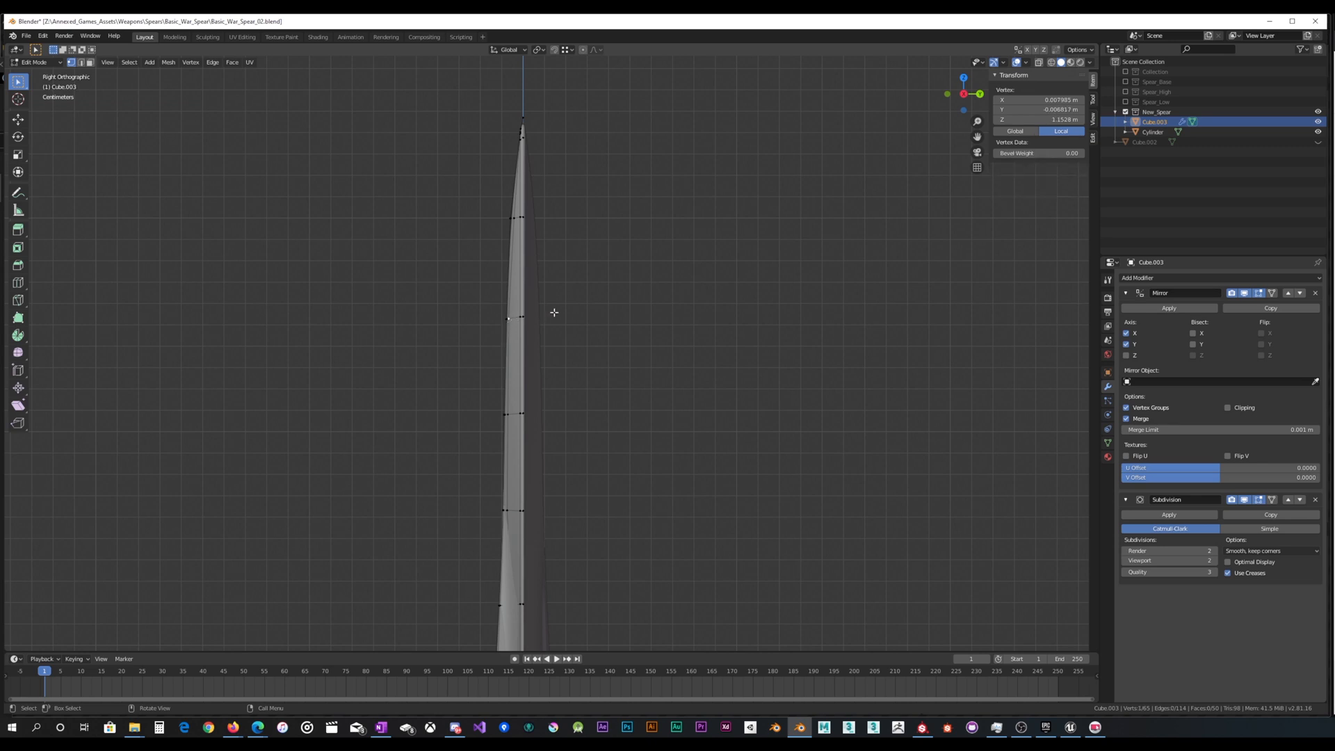
{"action": "key", "text": "g"}
{"action": "key", "text": "y"}
{"action": "left_click", "coordinate": [562, 315]}
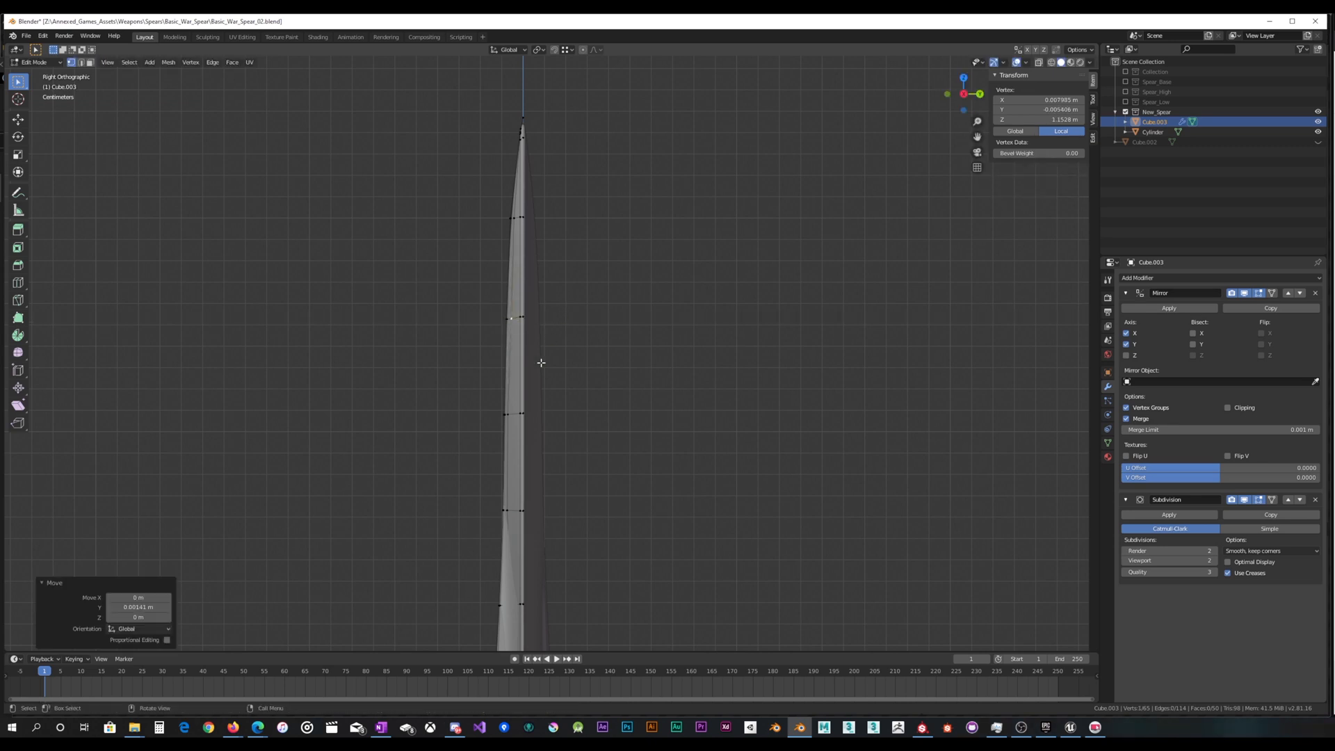
Move the added line's vertex on the third cross edge below the tip about 0.0007 m along Y
{"action": "left_click", "coordinate": [509, 414]}
{"action": "key", "text": "g"}
{"action": "key", "text": "y"}
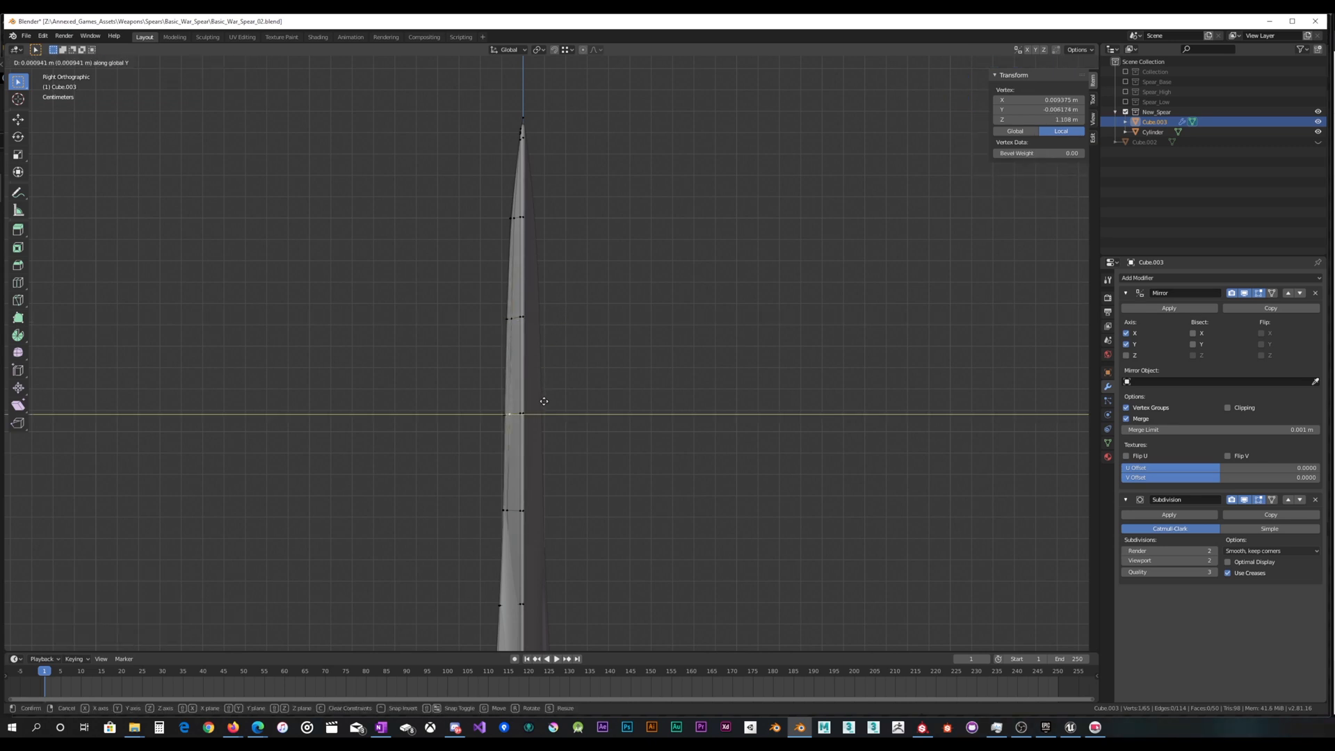
{"action": "left_click", "coordinate": [544, 402]}
{"action": "scroll", "coordinate": [545, 393], "scroll_direction": "up", "scroll_amount": 2}
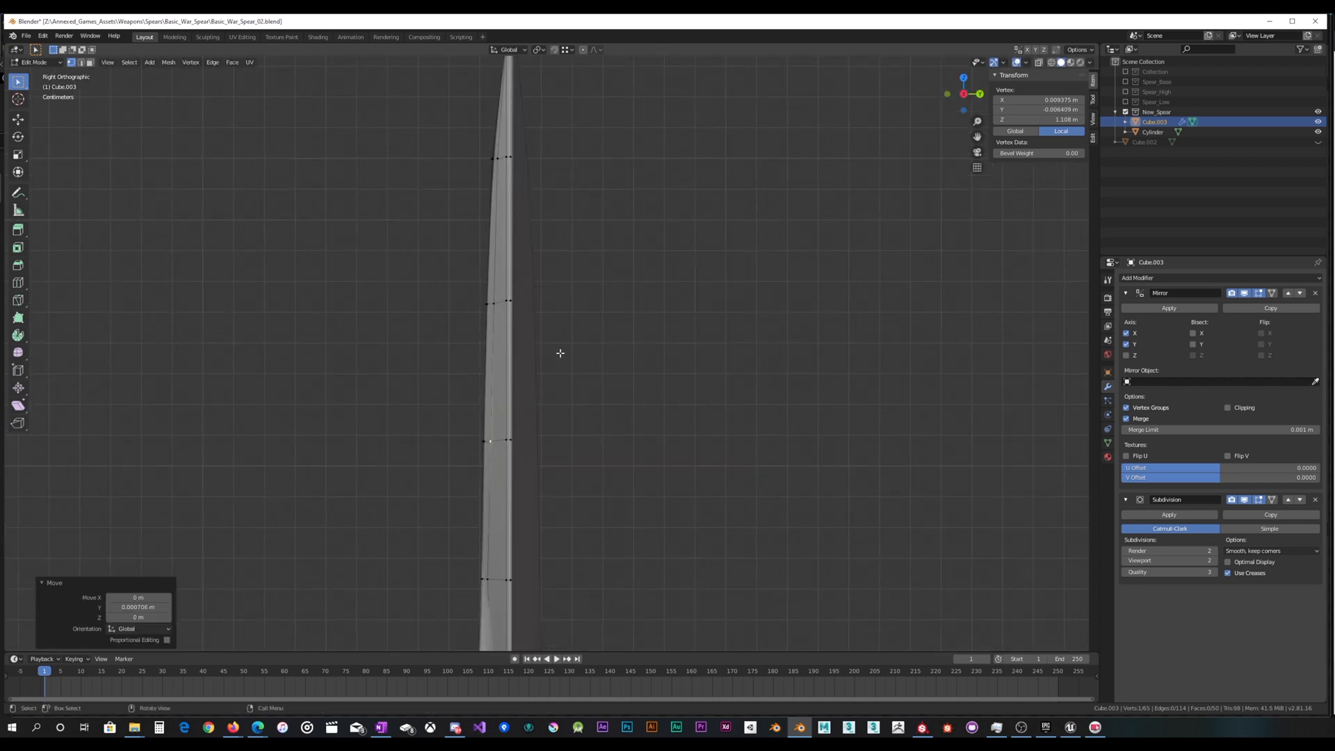
Move the added line's vertex on the first cross edge below the tip about 0.0007 m along Y
{"action": "middle_click_drag", "start_coordinate": [552, 332], "coordinate": [563, 352], "text": "shift"}
{"action": "left_click", "coordinate": [512, 190]}
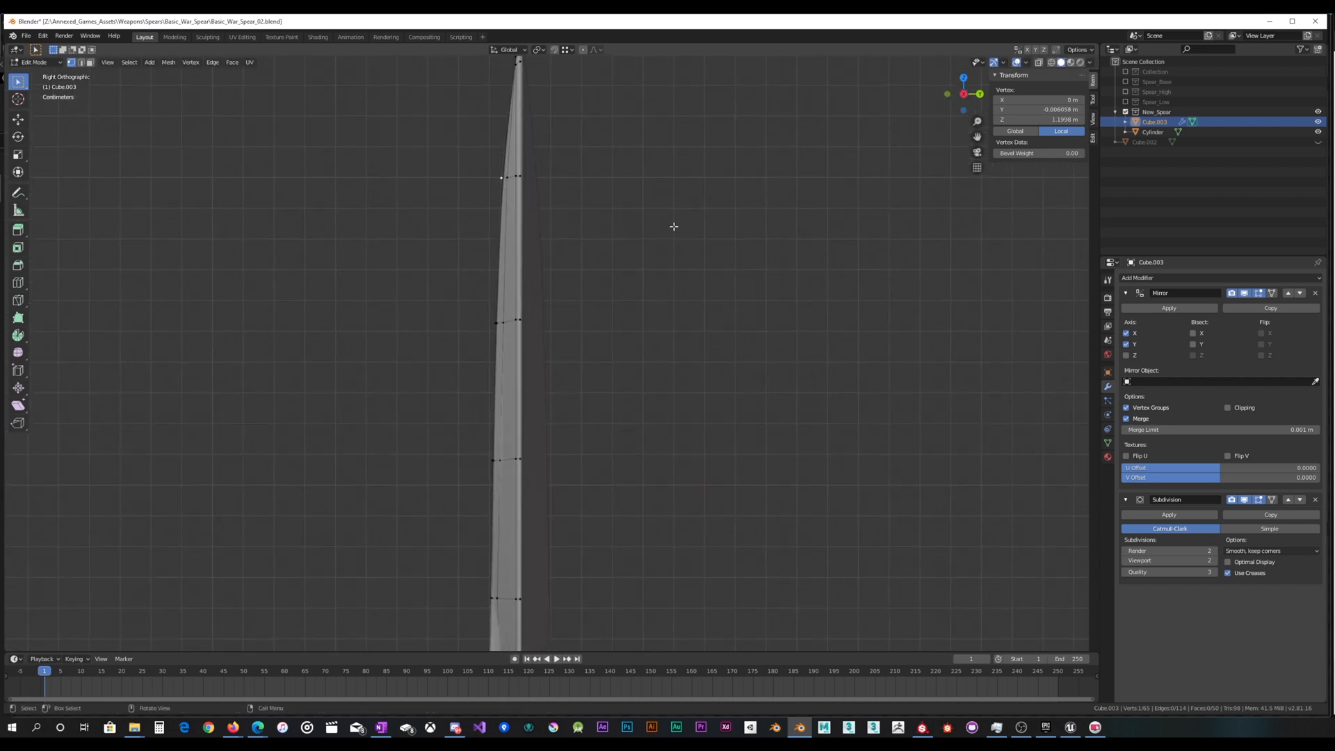
{"action": "key", "text": "g"}
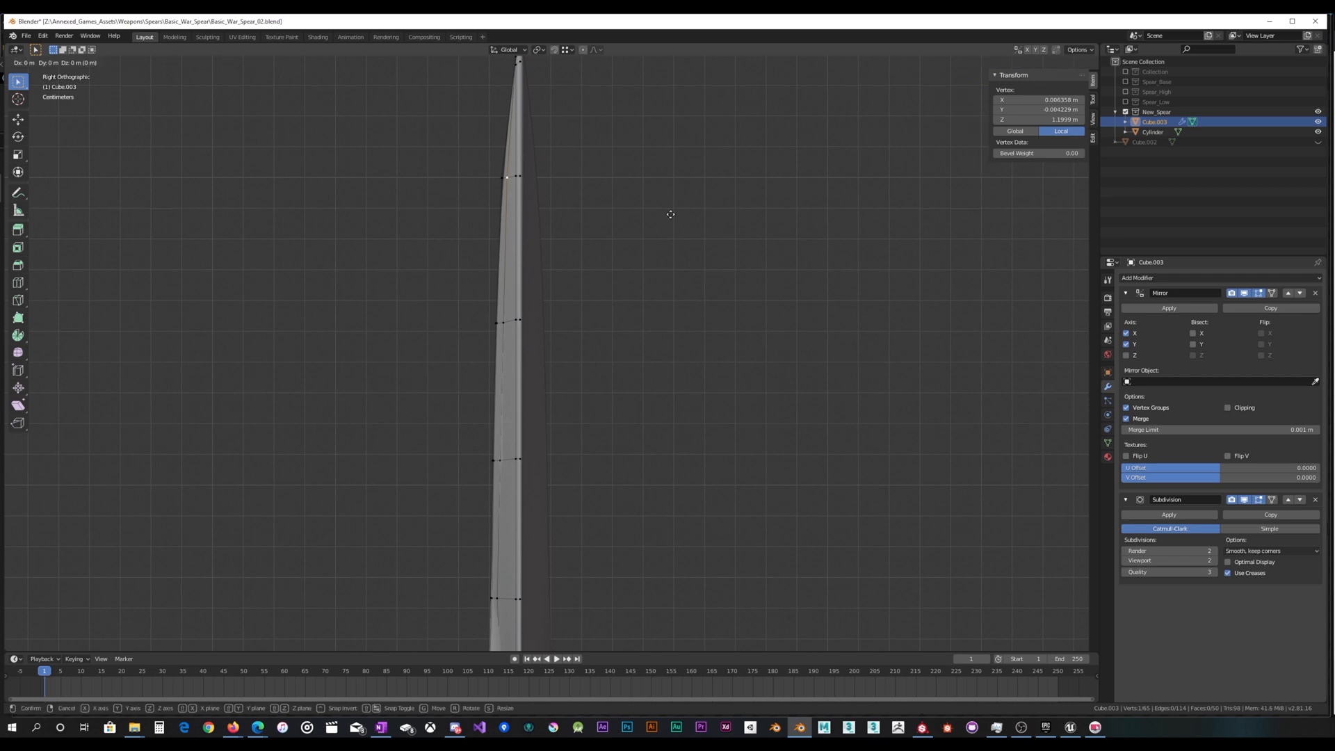
{"action": "key", "text": "y"}
{"action": "left_click", "coordinate": [672, 214]}
{"action": "scroll", "coordinate": [620, 396], "scroll_direction": "down", "scroll_amount": 3}
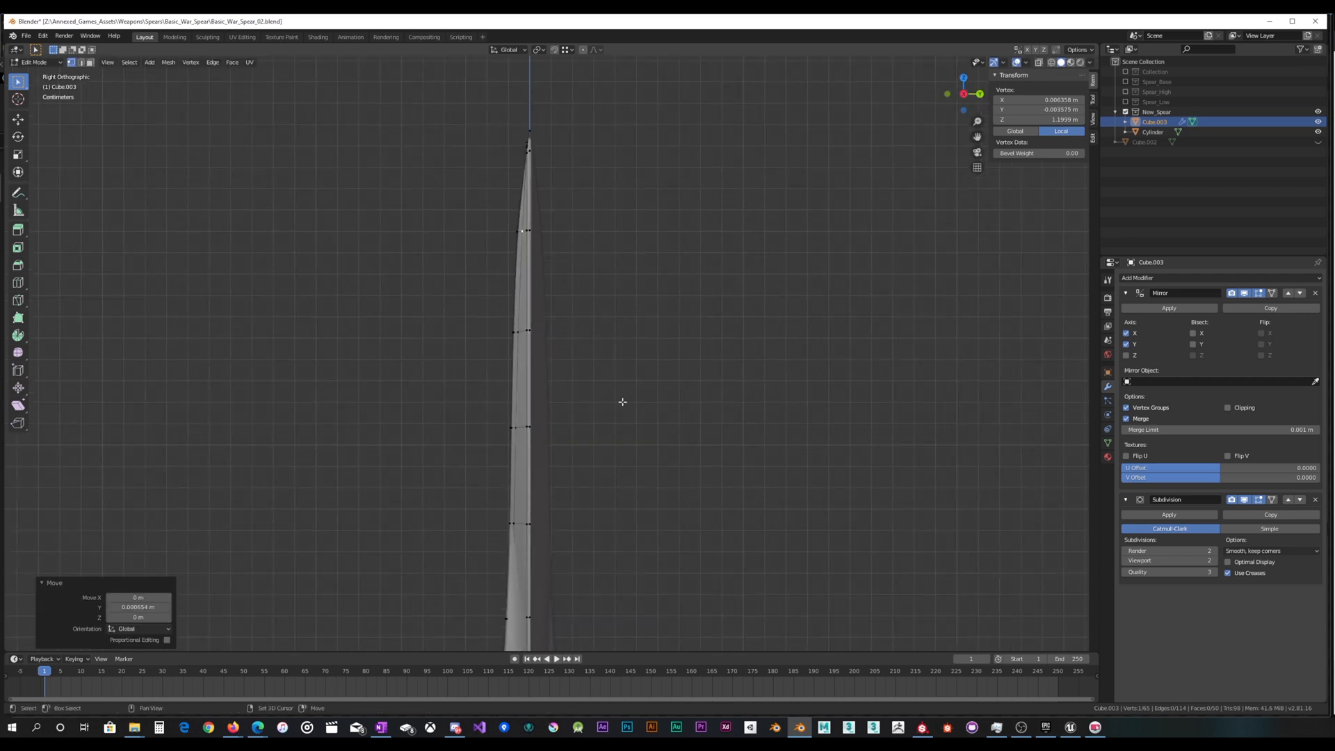
Move the added line's vertex on the fourth cross edge about 0.0005 m along Y, and check the shading in Object Mode
{"action": "left_click", "coordinate": [548, 431]}
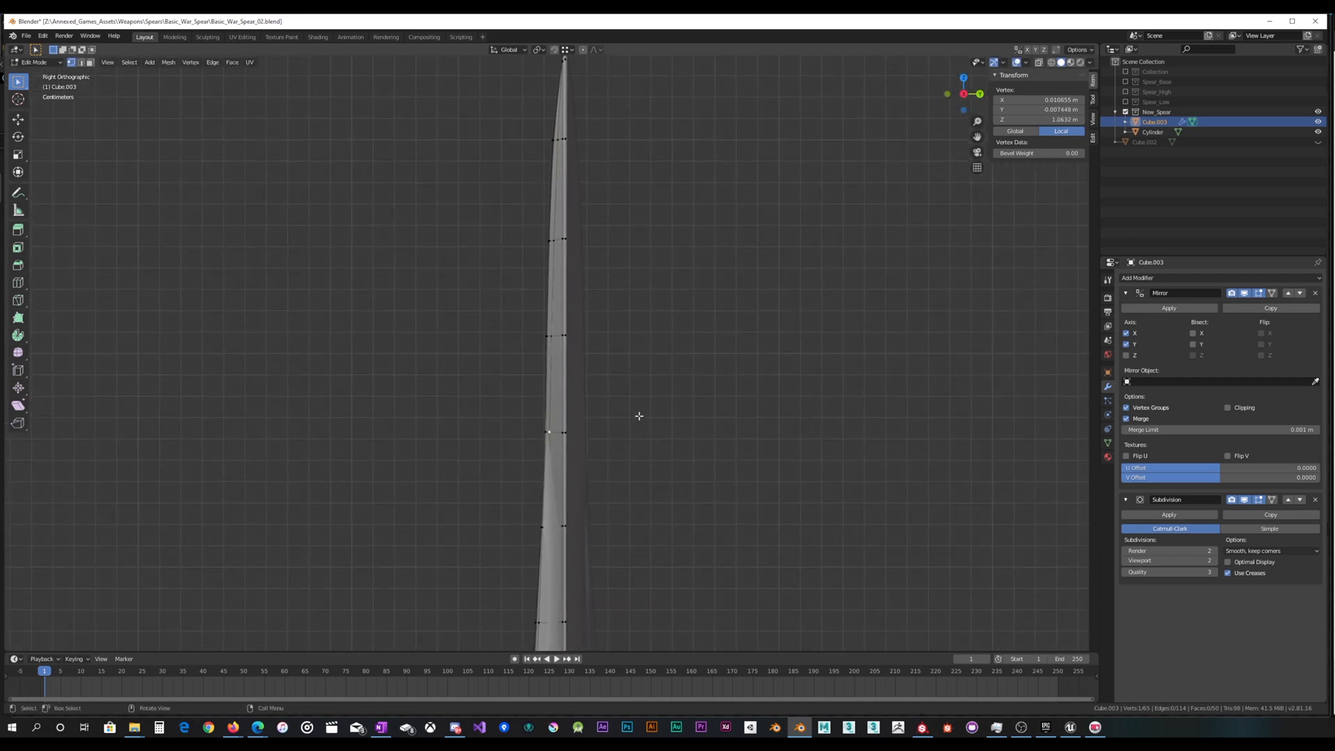
{"action": "key", "text": "g"}
{"action": "key", "text": "y"}
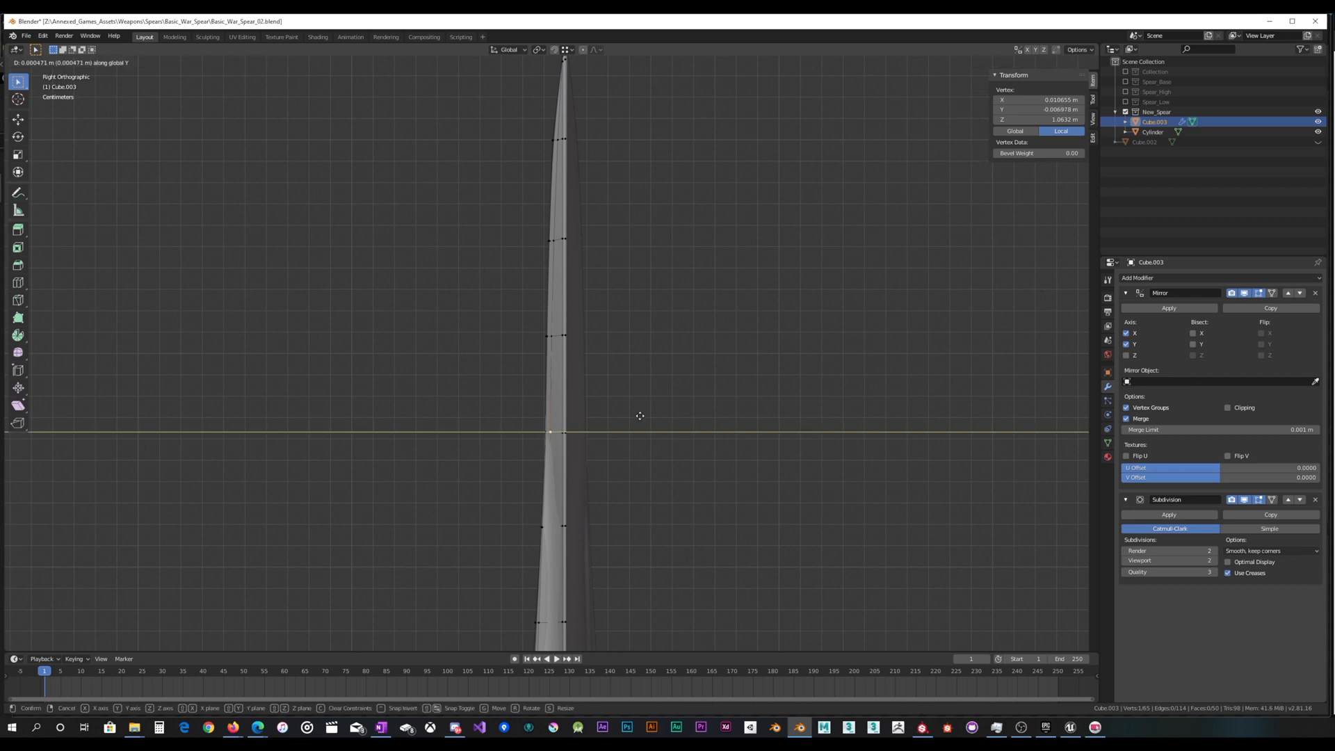
{"action": "left_click", "coordinate": [639, 416]}
{"action": "key", "text": "Tab"}
{"action": "middle_click_drag", "start_coordinate": [570, 420], "coordinate": [772, 422]}
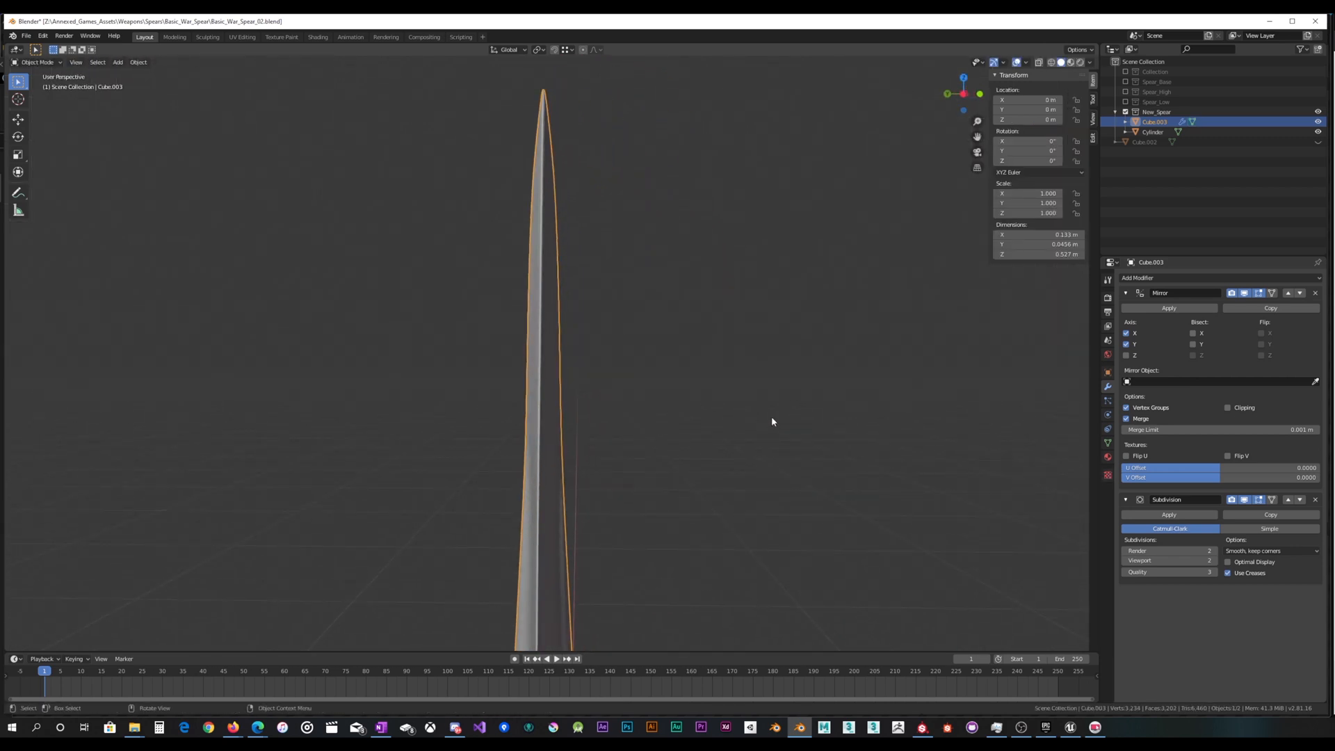
Move the two ridge vertices and the added line's vertex on the second cross edge about 0.0019 m along Y in the right view
{"action": "key", "text": "Tab"}
{"action": "middle_click_drag", "start_coordinate": [612, 258], "coordinate": [390, 271]}
{"action": "left_click_drag", "start_coordinate": [524, 242], "coordinate": [569, 217]}
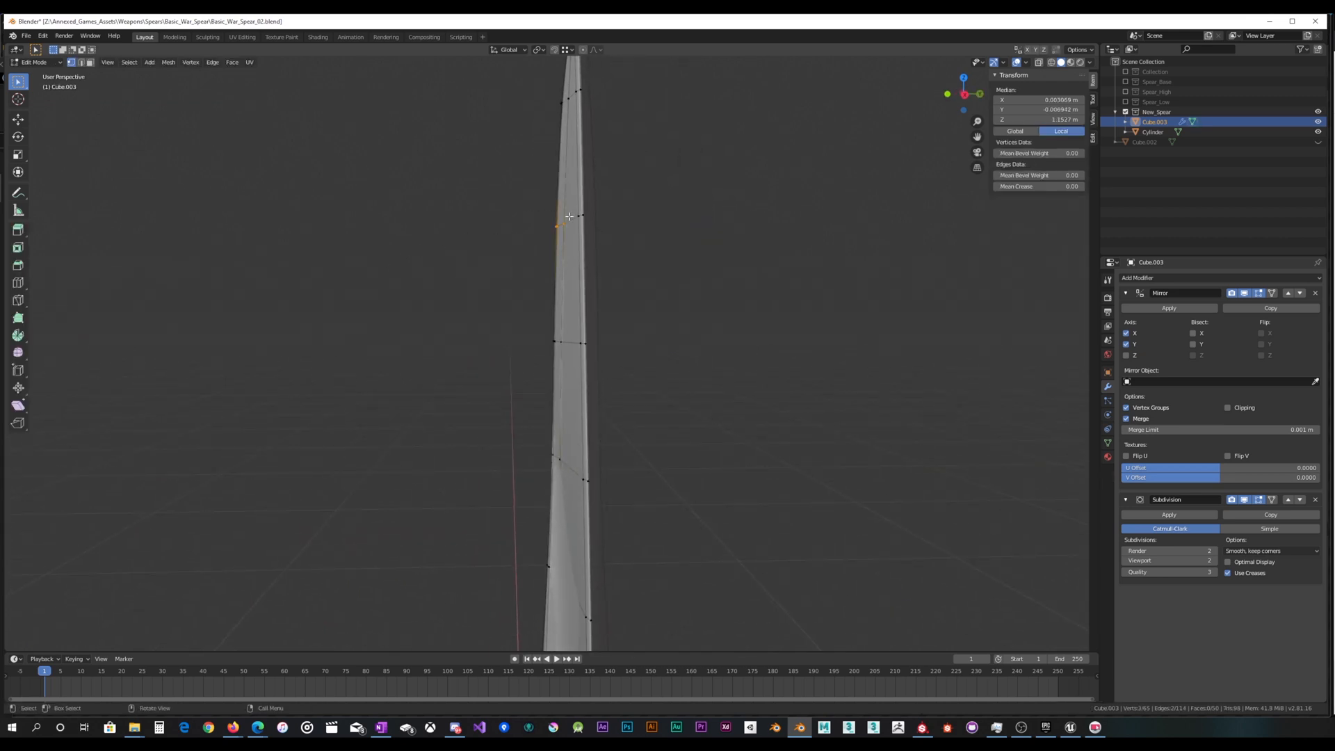
{"action": "middle_click_drag", "start_coordinate": [664, 303], "coordinate": [661, 297]}
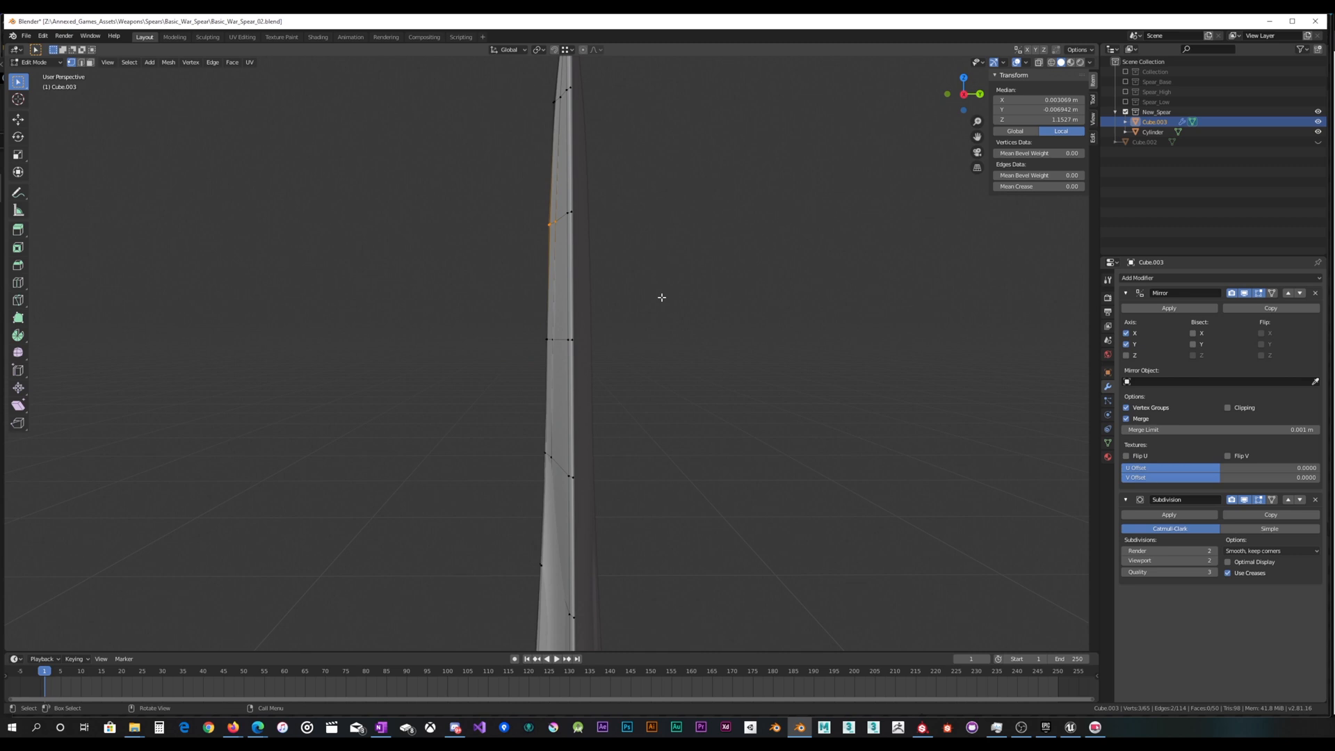
{"action": "key", "text": "KP_3"}
{"action": "key", "text": "g"}
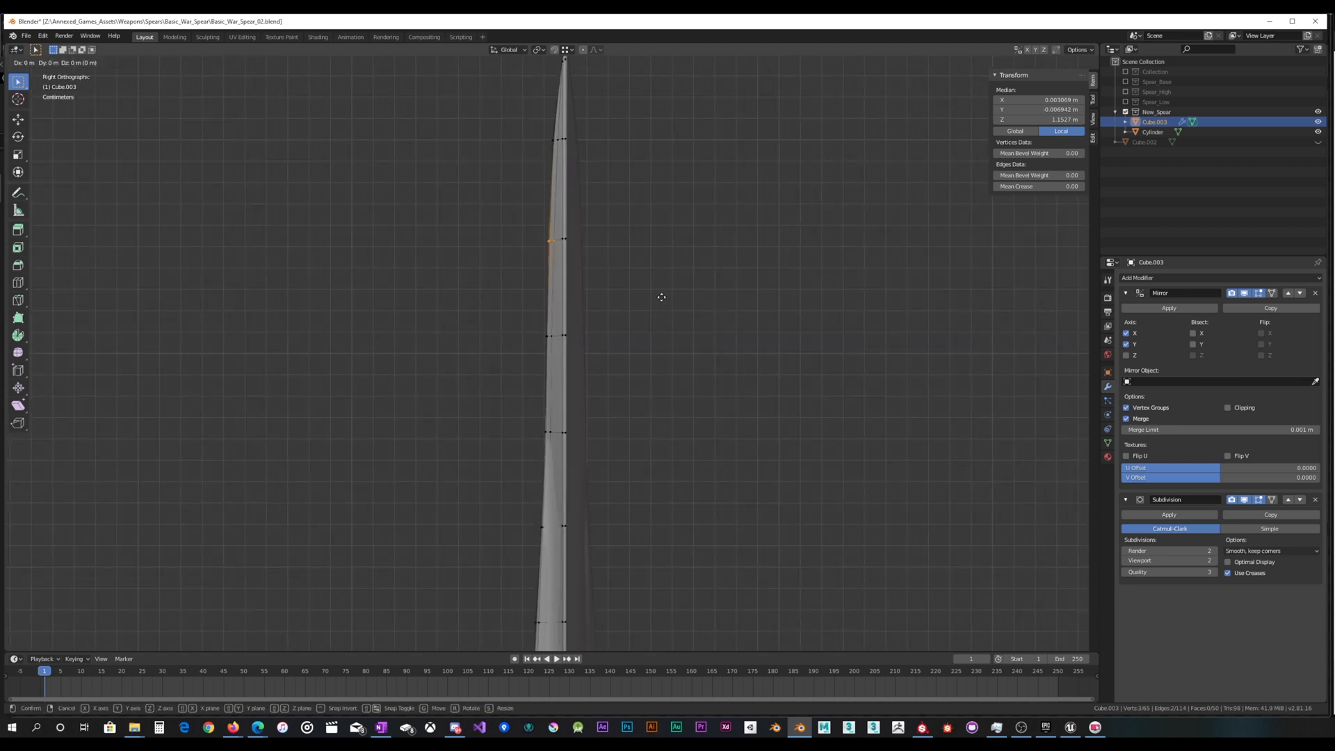
{"action": "key", "text": "y"}
{"action": "left_click", "coordinate": [665, 296]}
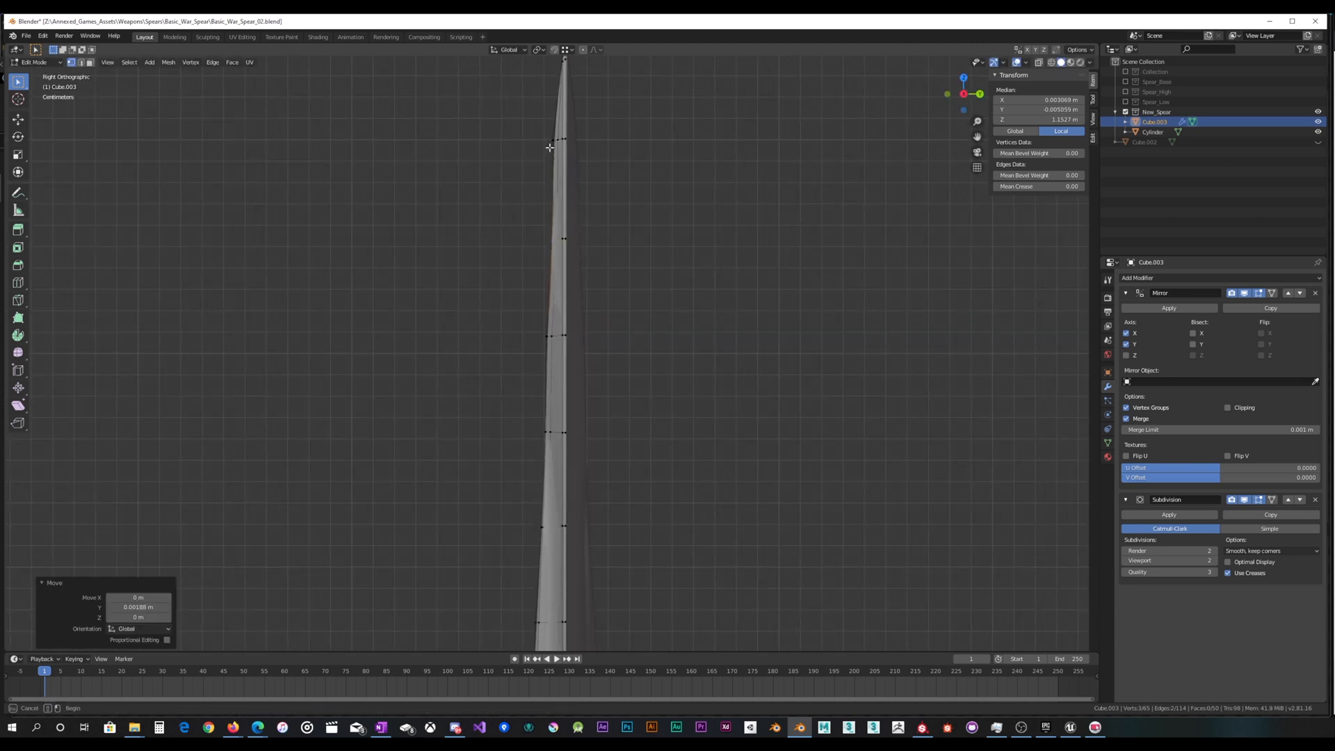
Move the ridge and added-line vertices on the first cross edge below the tip about 0.0009 m along Y
{"action": "left_click", "coordinate": [557, 139]}
{"action": "key", "text": "g"}
{"action": "key", "text": "y"}
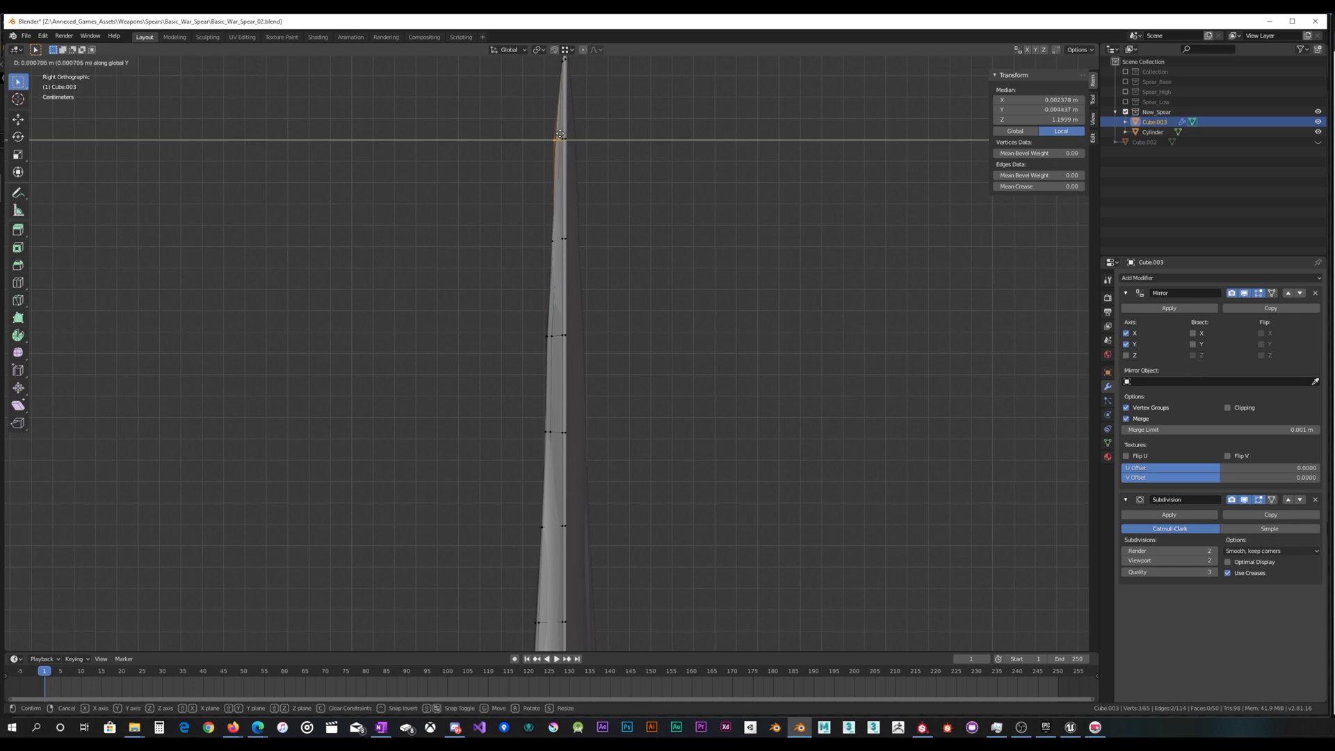
{"action": "left_click", "coordinate": [560, 134]}
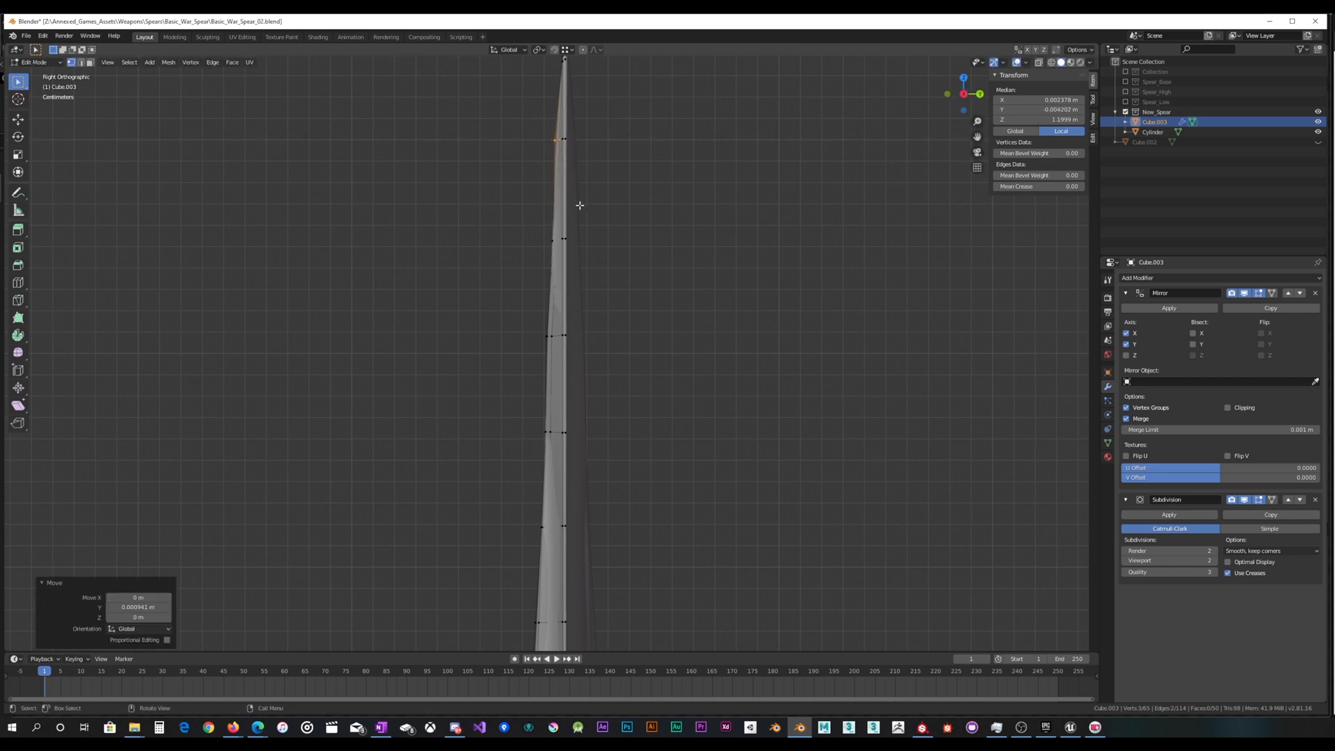
Move the ridge and added-line vertices on the third cross edge below the tip about 0.0012 m along Y
{"action": "left_click", "coordinate": [548, 335]}
{"action": "key", "text": "g"}
{"action": "key", "text": "y"}
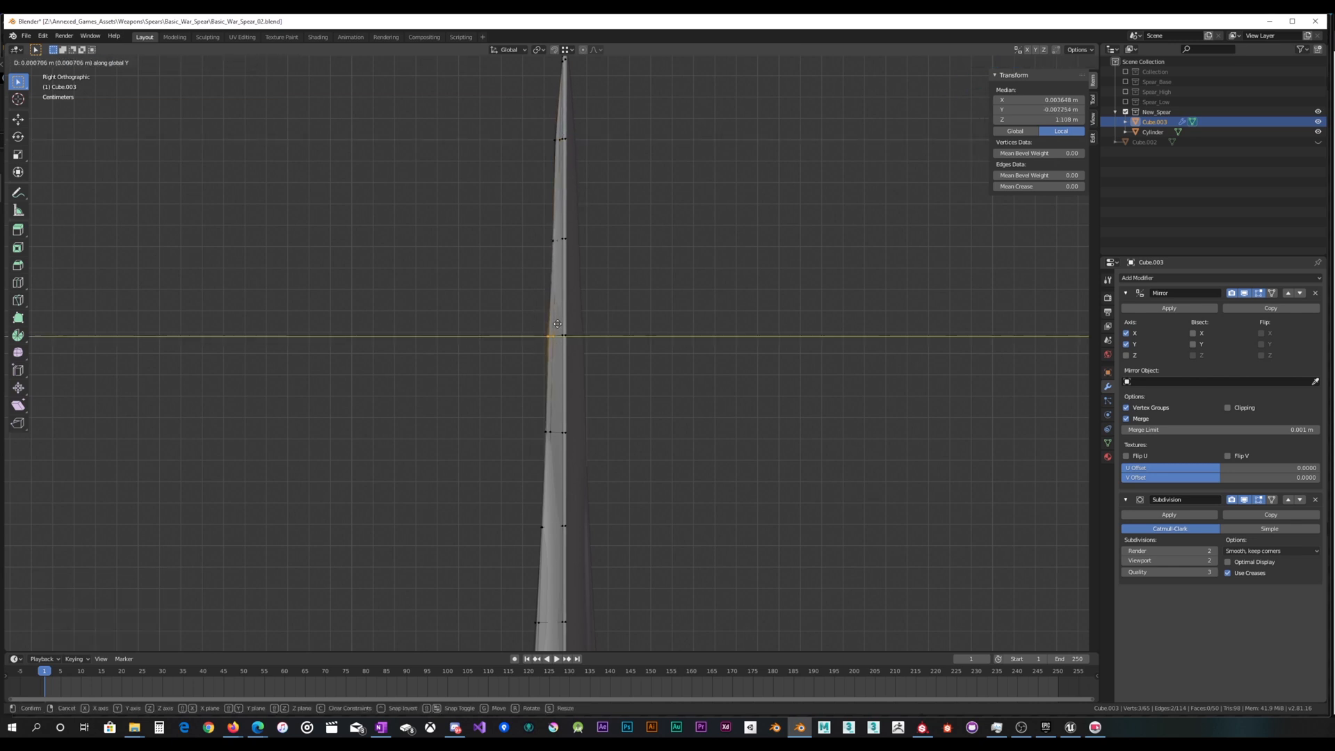
{"action": "left_click", "coordinate": [558, 324]}
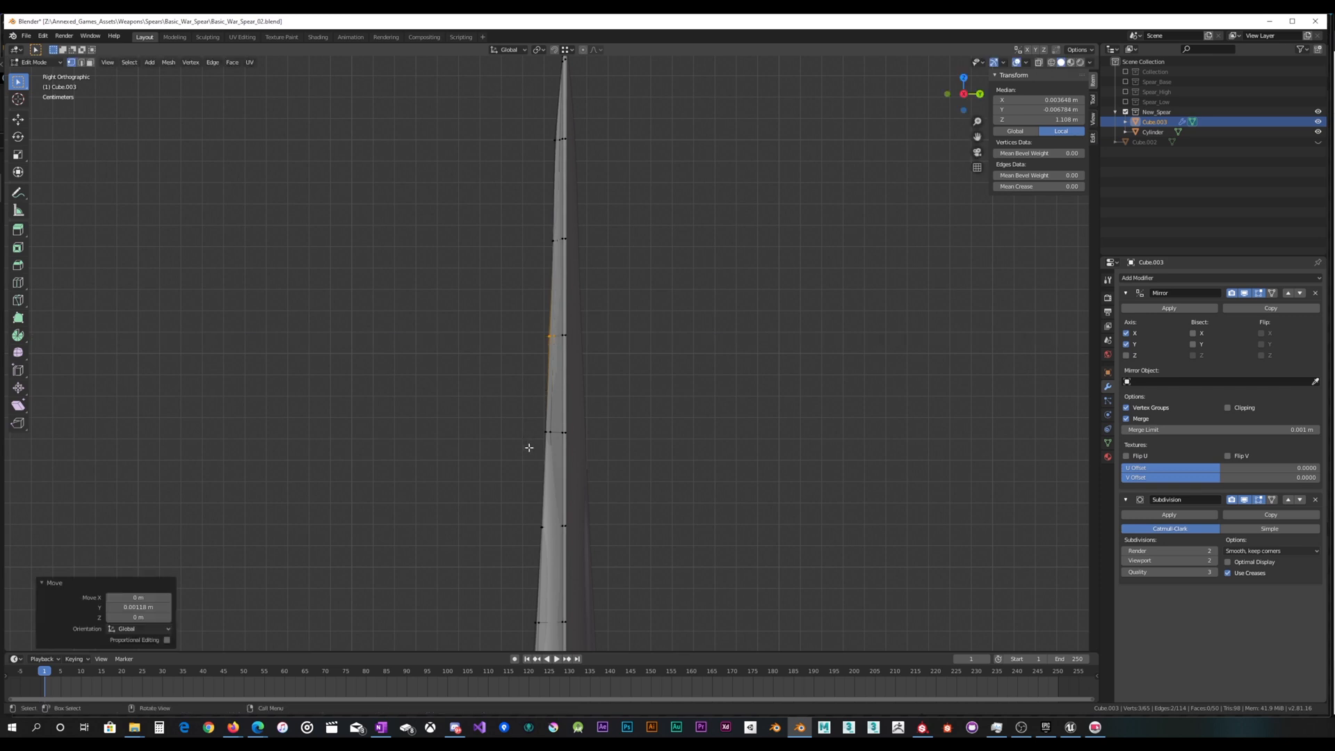
Move the ridge and added-line vertices on the fourth cross edge about 0.0002 m along Y, and check the blade in Object Mode
{"action": "left_click", "coordinate": [548, 432]}
{"action": "key", "text": "g"}
{"action": "key", "text": "y"}
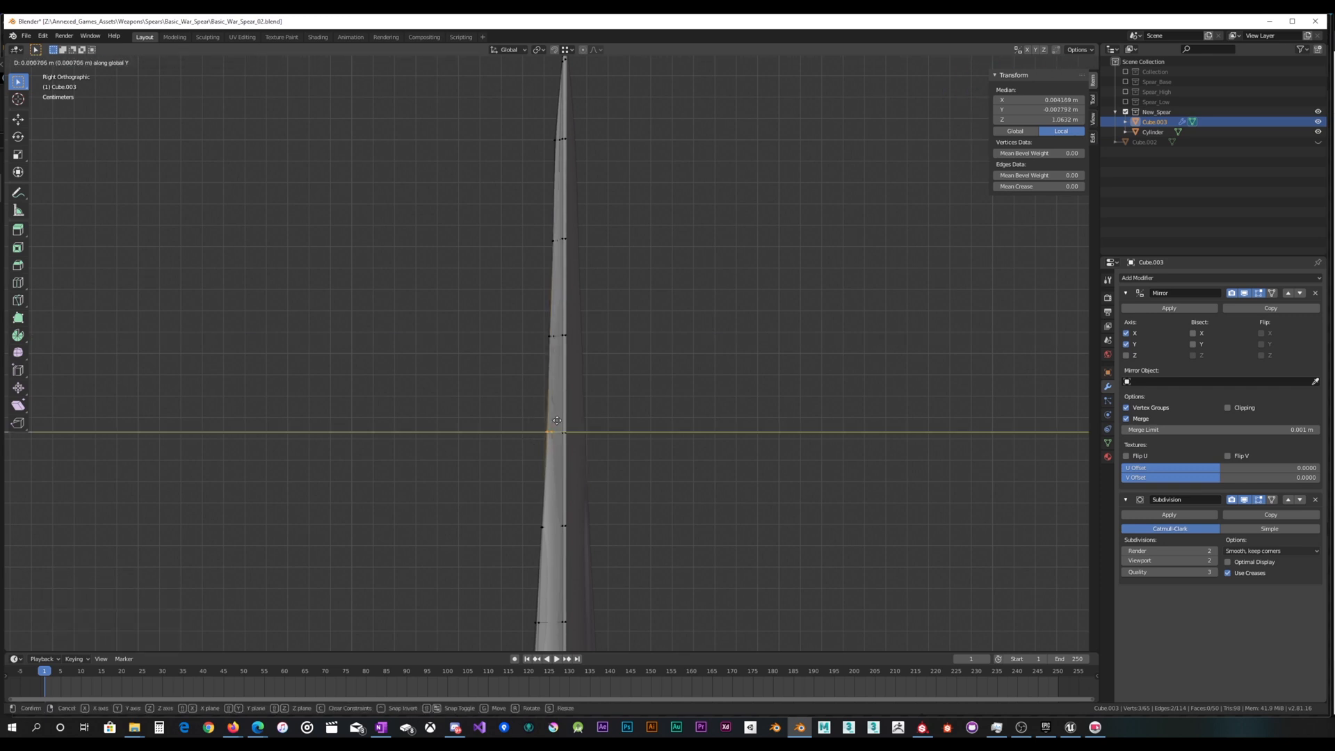
{"action": "left_click", "coordinate": [556, 420]}
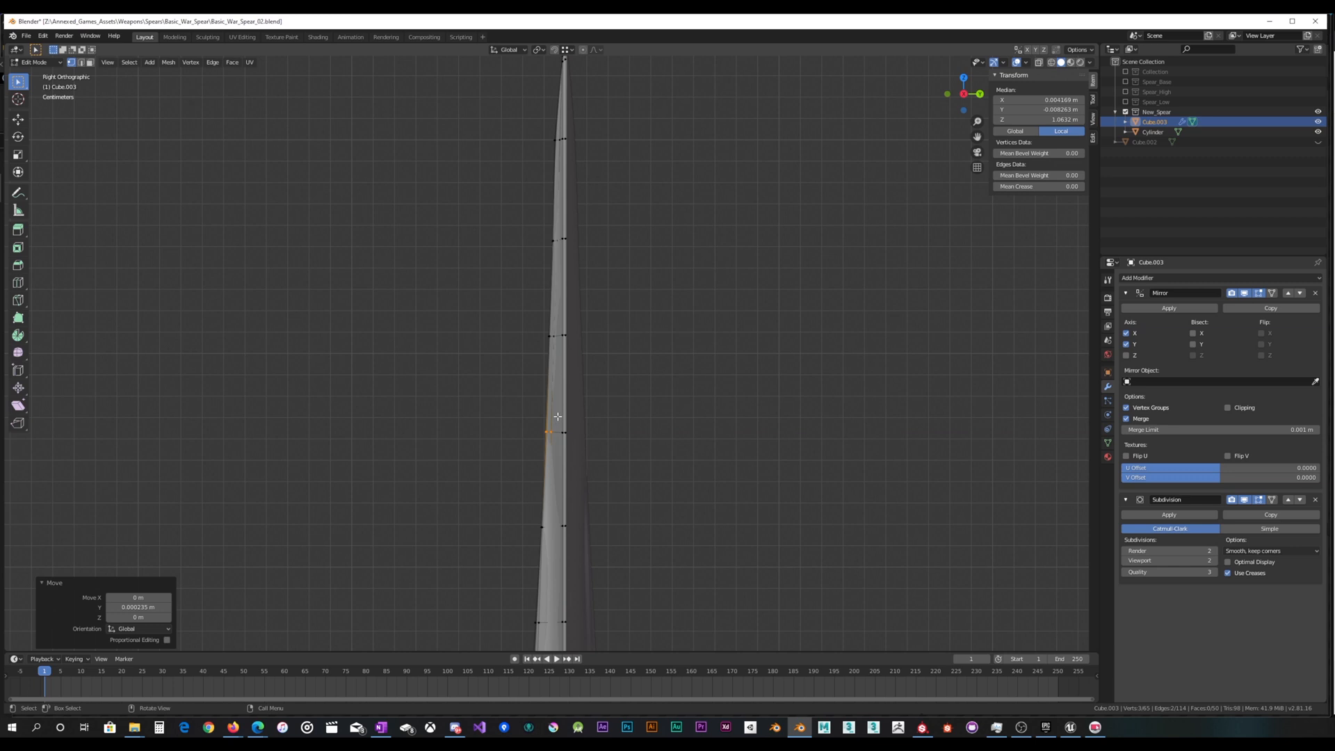
{"action": "key", "text": "Tab"}
{"action": "middle_click_drag", "start_coordinate": [557, 397], "coordinate": [784, 403]}
Move only the two ridge vertices on the first cross edge below the tip about 0.0006 m along Y
{"action": "key", "text": "Tab"}
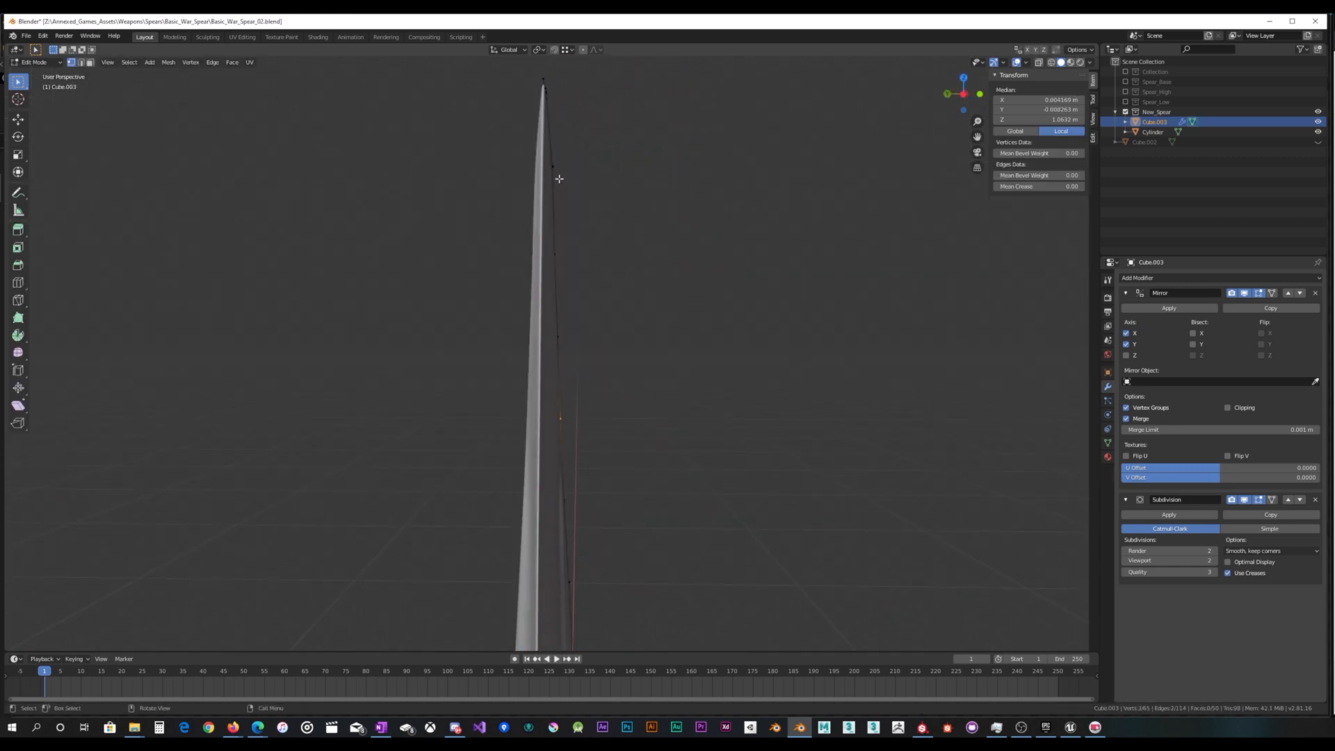
{"action": "middle_click_drag", "start_coordinate": [708, 180], "coordinate": [470, 184]}
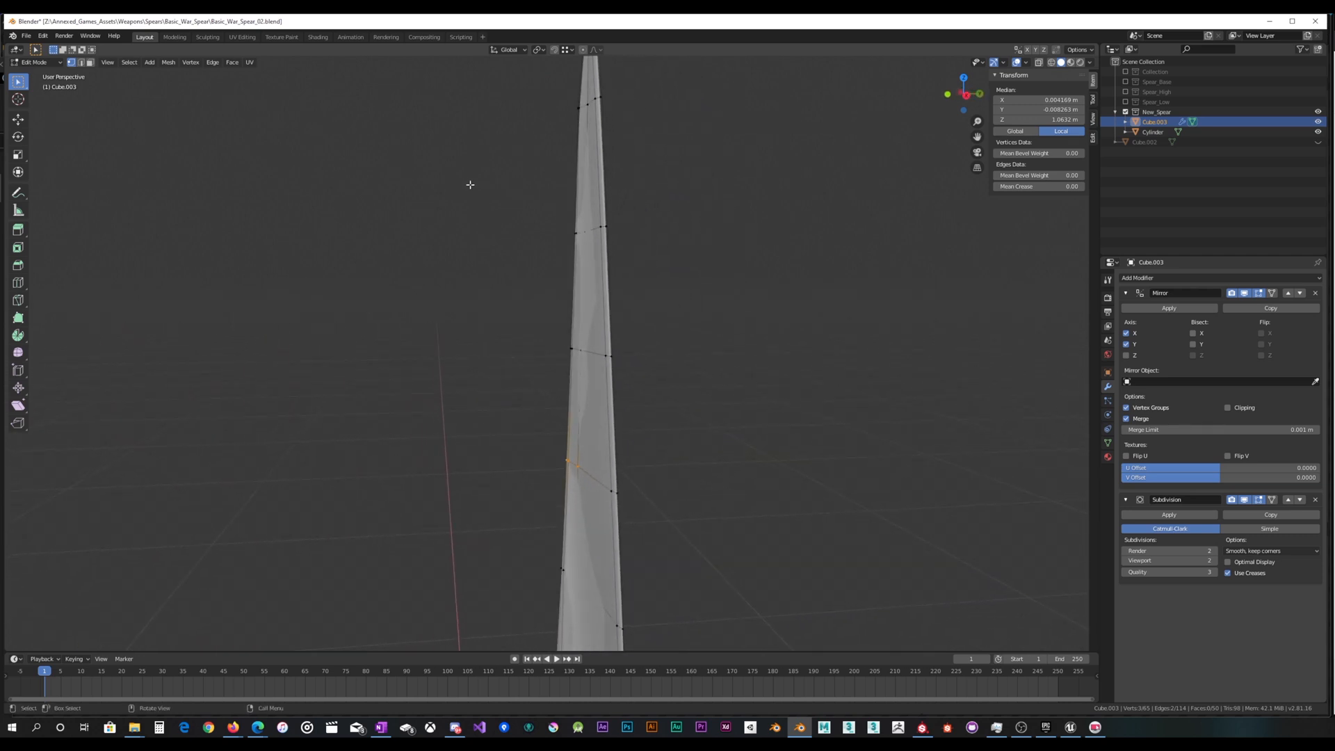
{"action": "left_click_drag", "start_coordinate": [545, 123], "coordinate": [591, 92]}
{"action": "middle_click_drag", "start_coordinate": [595, 95], "coordinate": [583, 103]}
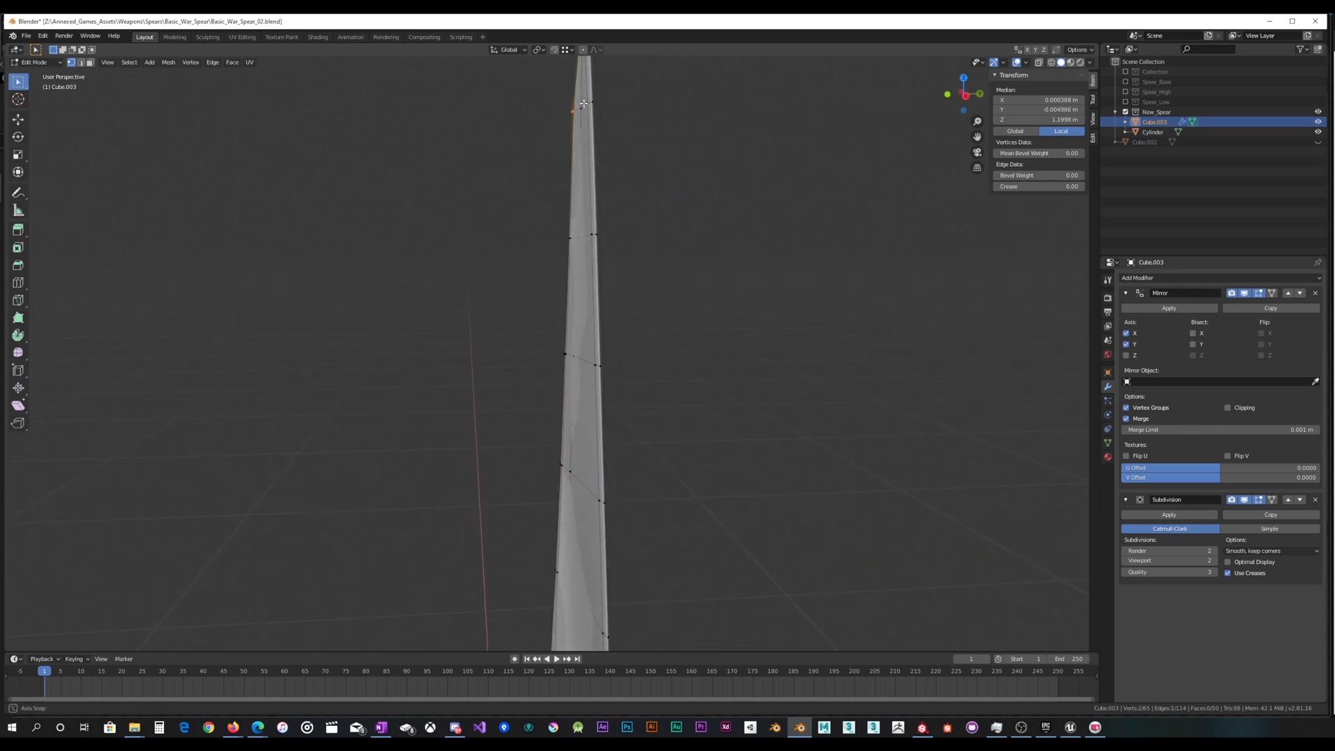
{"action": "key", "text": "g"}
{"action": "key", "text": "y"}
{"action": "left_click", "coordinate": [575, 116]}
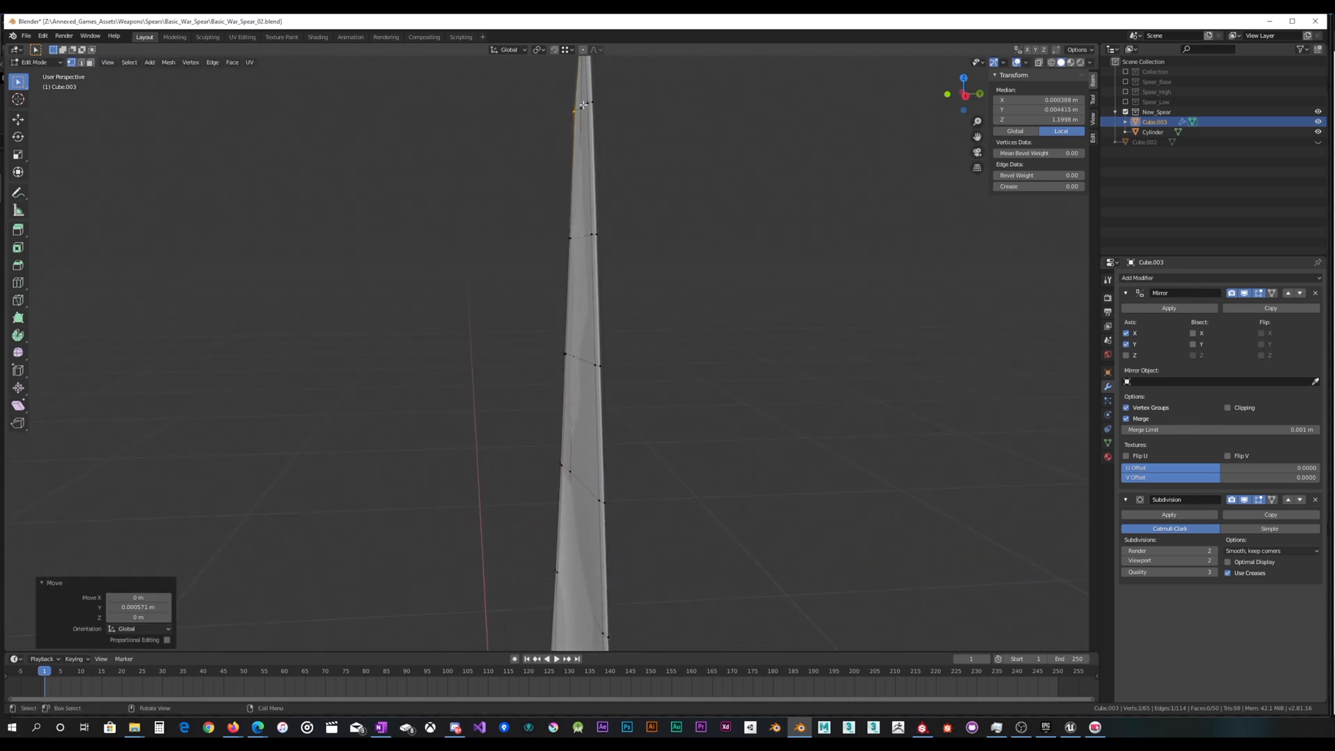
Deselect the spear head in Object Mode and examine the shading of its blade, centre ridge, shoulder and socket
{"action": "key", "text": "Tab"}
{"action": "mouse_move", "coordinate": [573, 119]}
{"action": "middle_mouse_down"}
{"action": "mouse_move", "coordinate": [670, 119]}
{"action": "mouse_move", "coordinate": [658, 103]}
{"action": "mouse_move", "coordinate": [569, 110]}
{"action": "middle_mouse_up"}
{"action": "scroll", "coordinate": [643, 200], "scroll_direction": "down", "scroll_amount": 3}
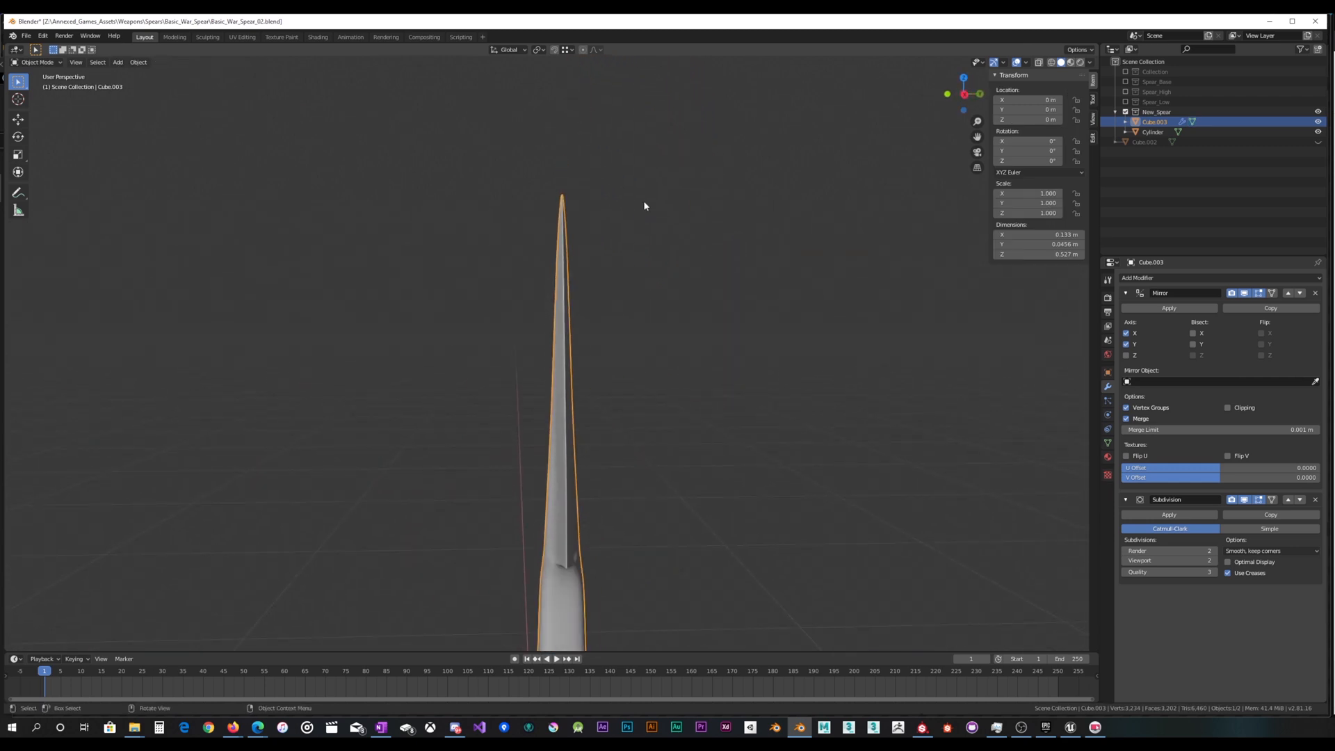
{"action": "left_click", "coordinate": [626, 254]}
{"action": "middle_click_drag", "start_coordinate": [626, 254], "coordinate": [715, 259]}
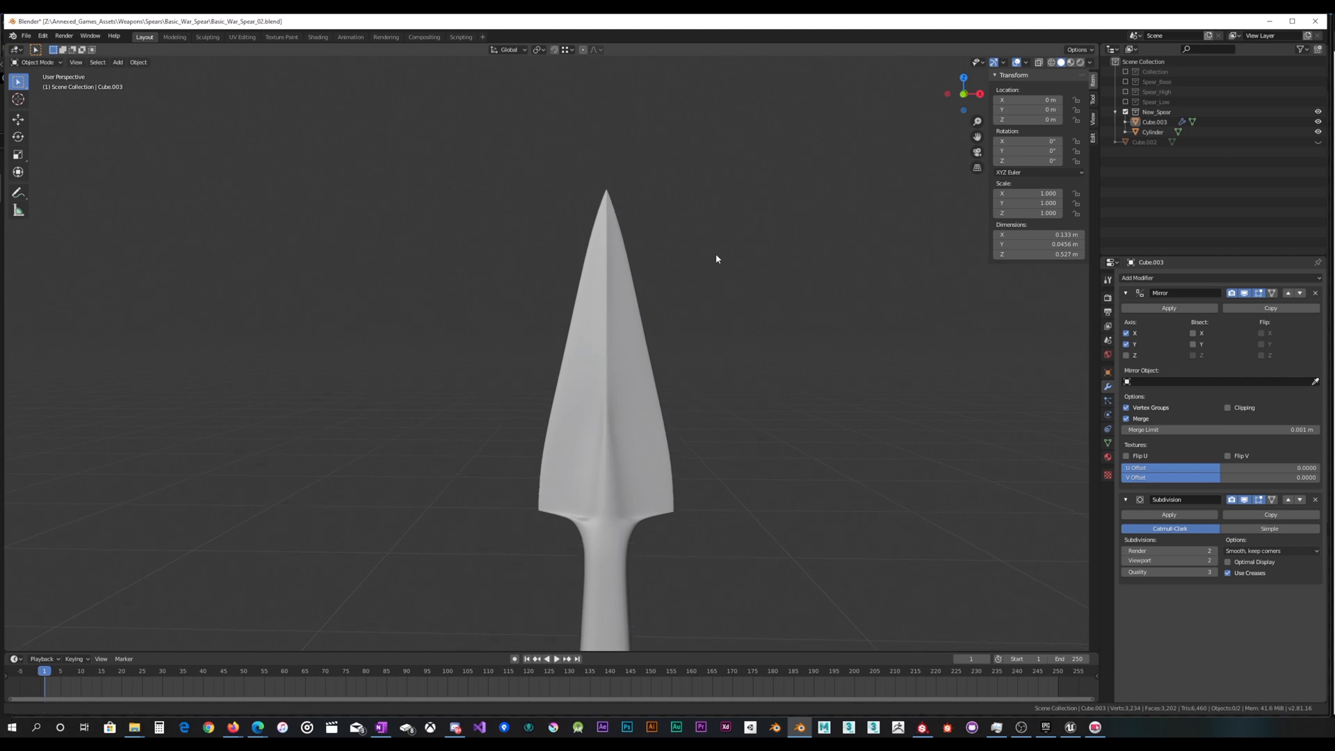
{"action": "scroll", "coordinate": [715, 260], "scroll_direction": "up", "scroll_amount": 3}
{"action": "middle_click_drag", "start_coordinate": [703, 324], "coordinate": [570, 243]}
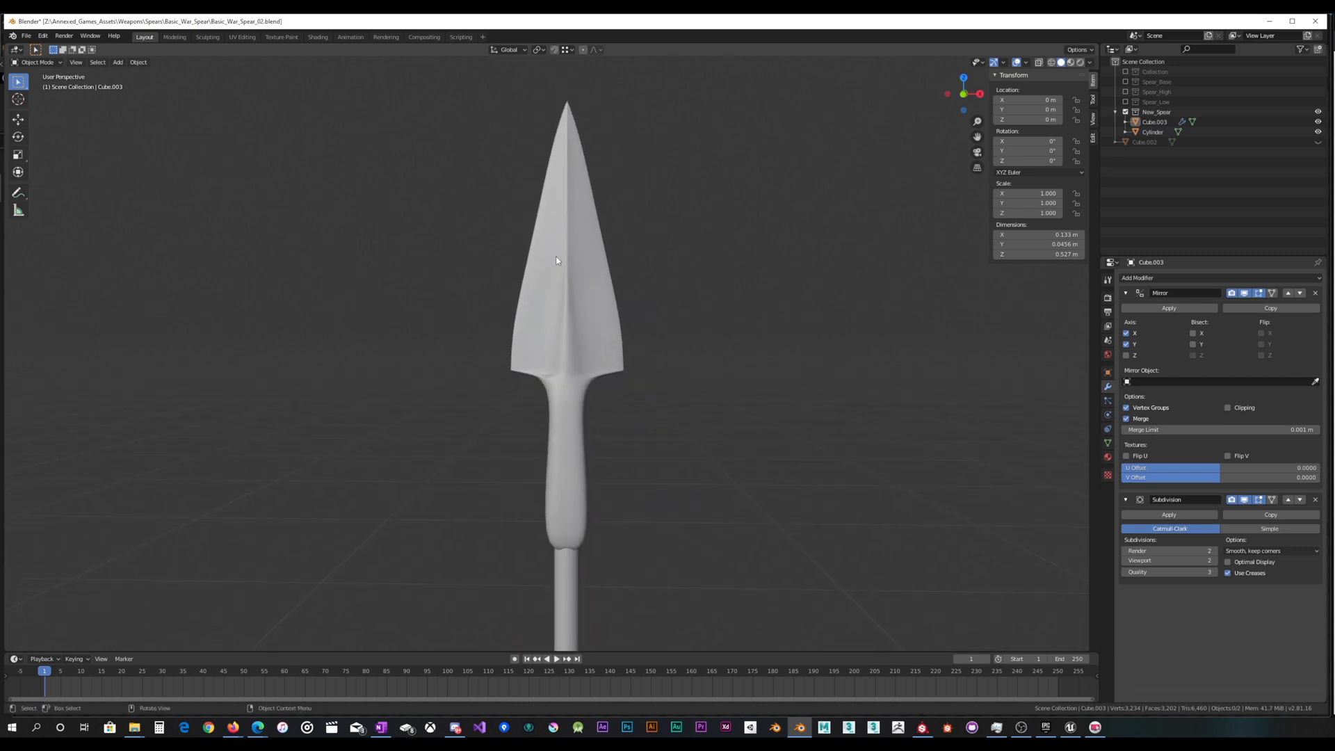
{"action": "middle_click_drag", "start_coordinate": [572, 252], "coordinate": [576, 230]}
{"action": "scroll", "coordinate": [582, 274], "scroll_direction": "up", "scroll_amount": 3}
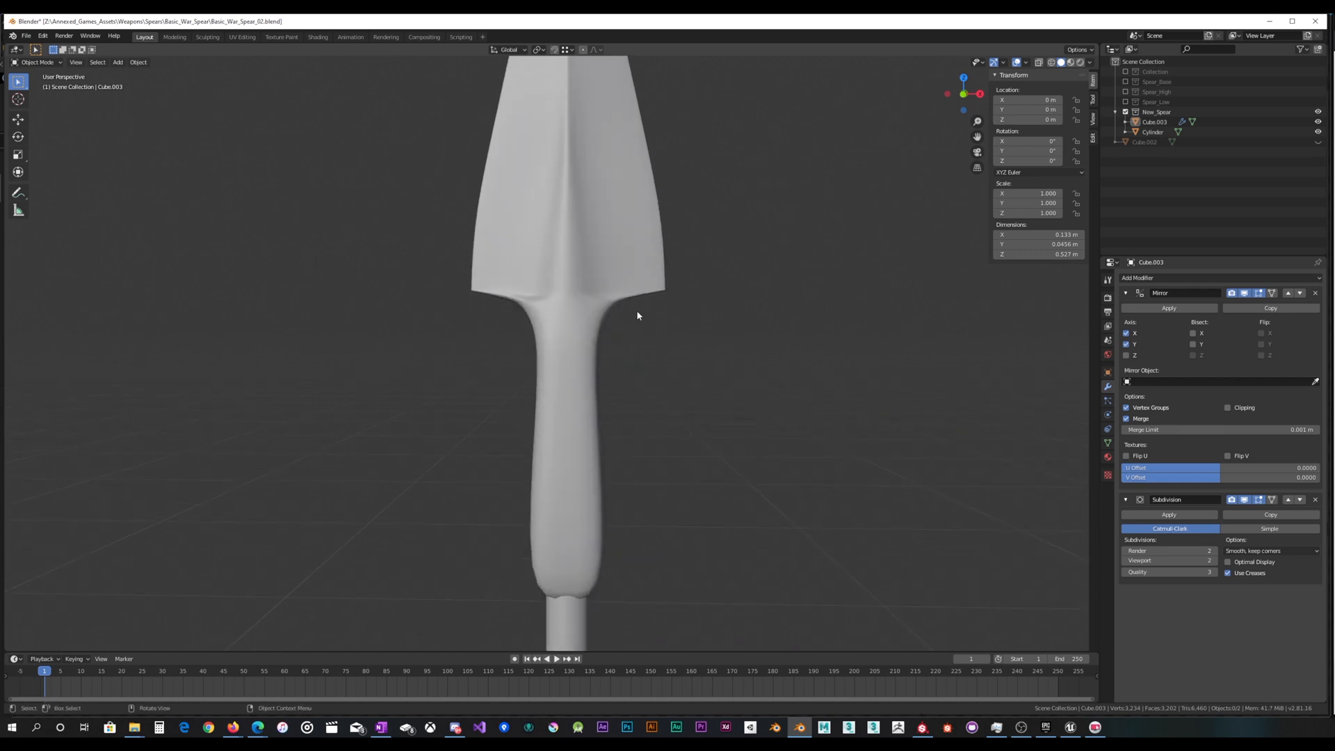
{"action": "middle_click_drag", "start_coordinate": [634, 313], "coordinate": [605, 255], "text": "shift"}
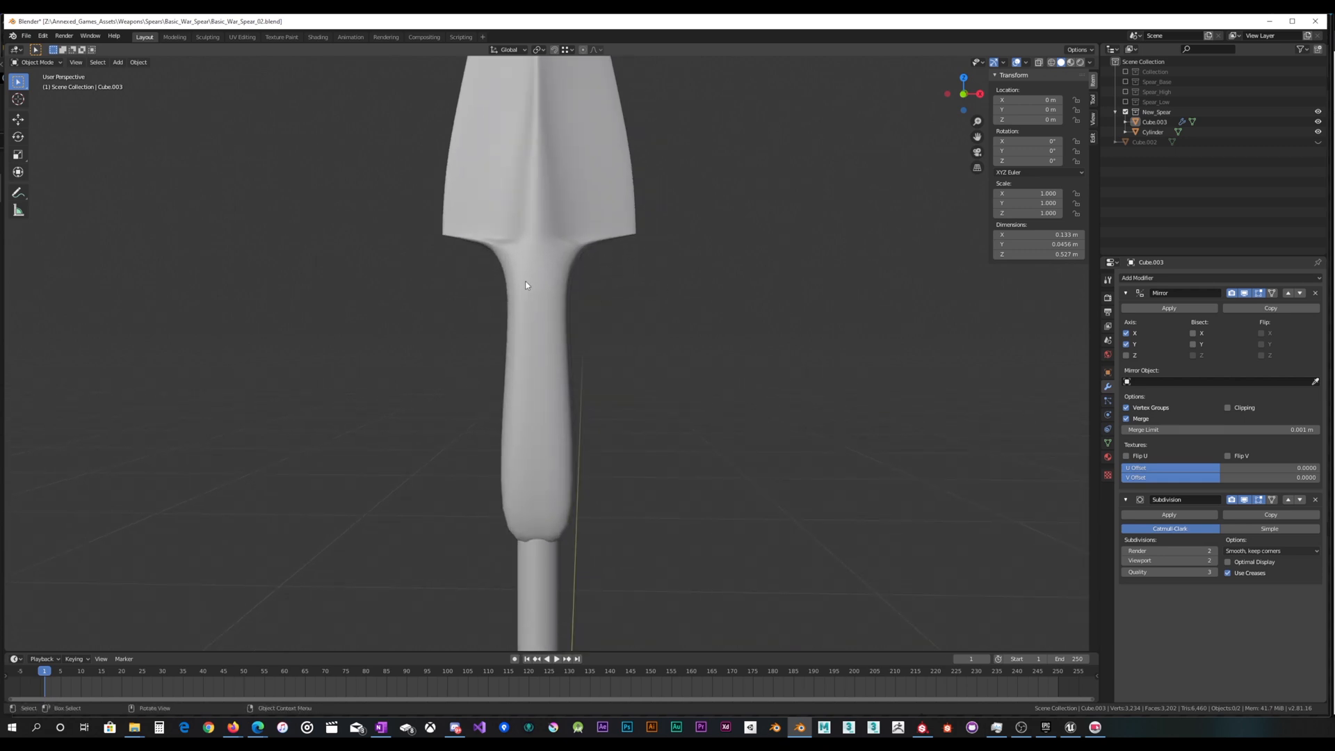